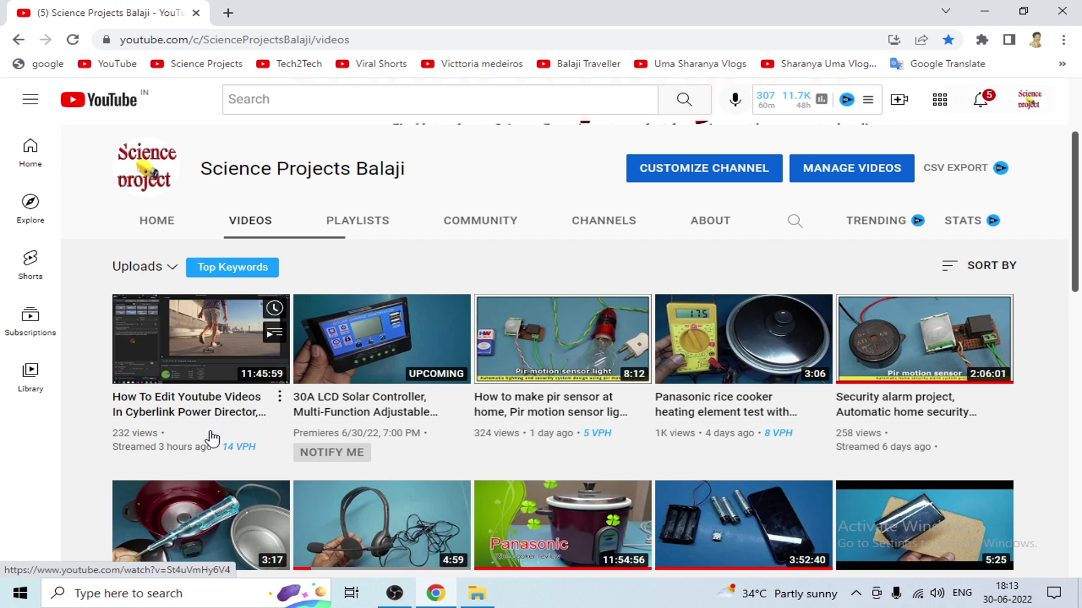
# - Look through the channel's uploaded videos and close the browser
pyautogui.scroll(-1, 190, 352)
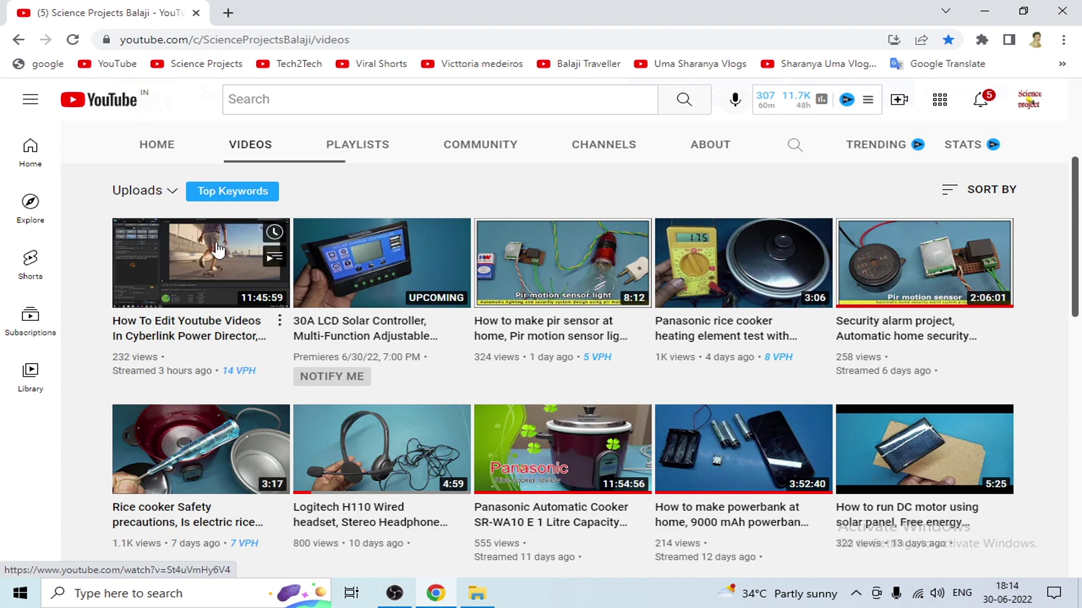
pyautogui.scroll(-2, 225, 226)
pyautogui.scroll(2, 182, 217)
pyautogui.click(1063, 11)
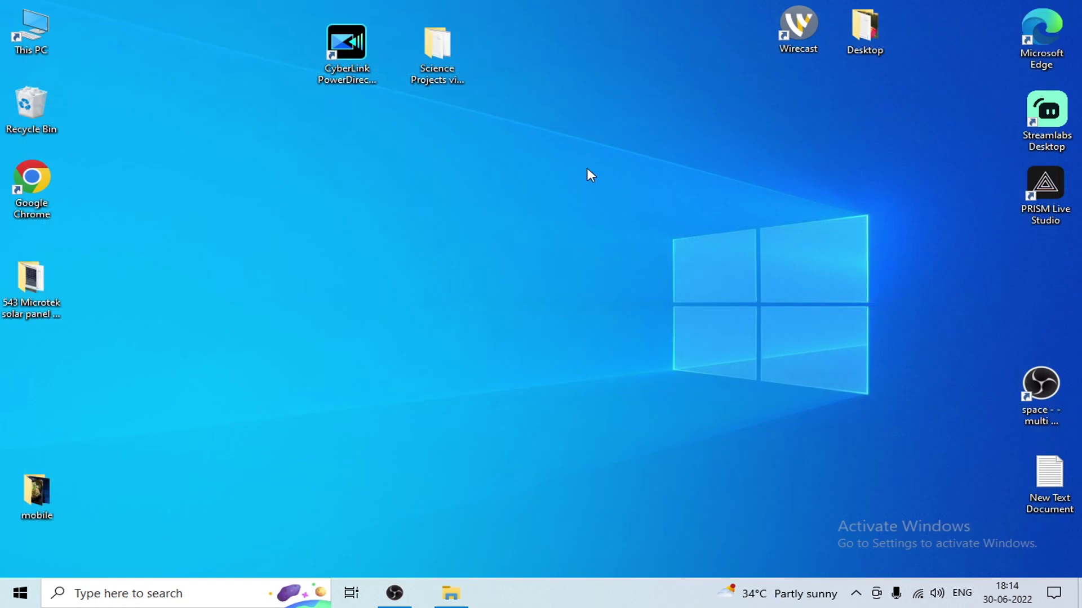
pyautogui.rightClick(516, 161)
pyautogui.click(553, 207)
pyautogui.rightClick(533, 173)
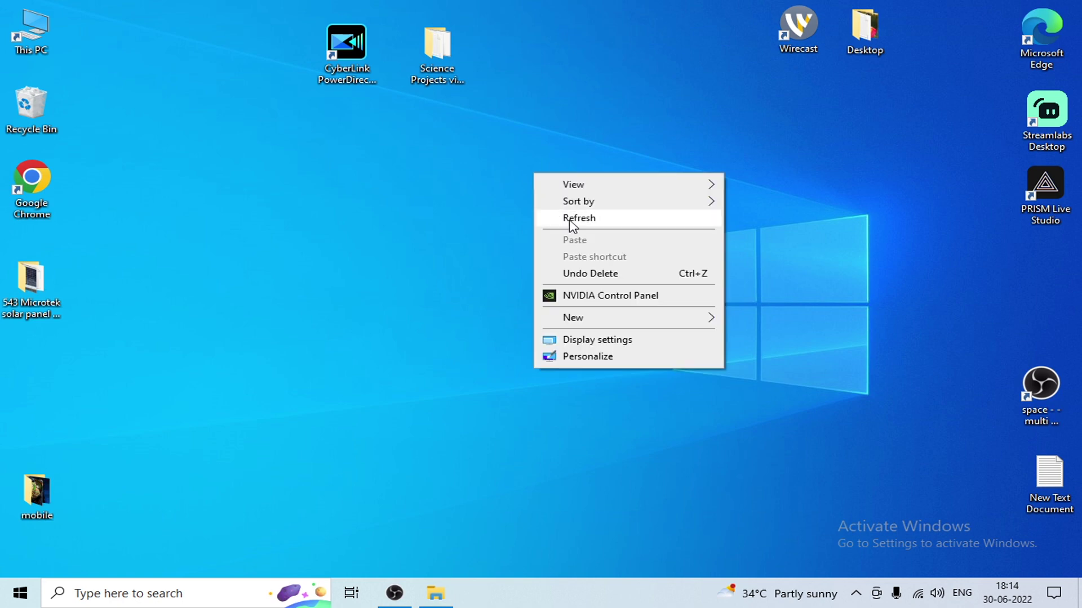
pyautogui.click(570, 219)
pyautogui.rightClick(515, 197)
pyautogui.click(540, 237)
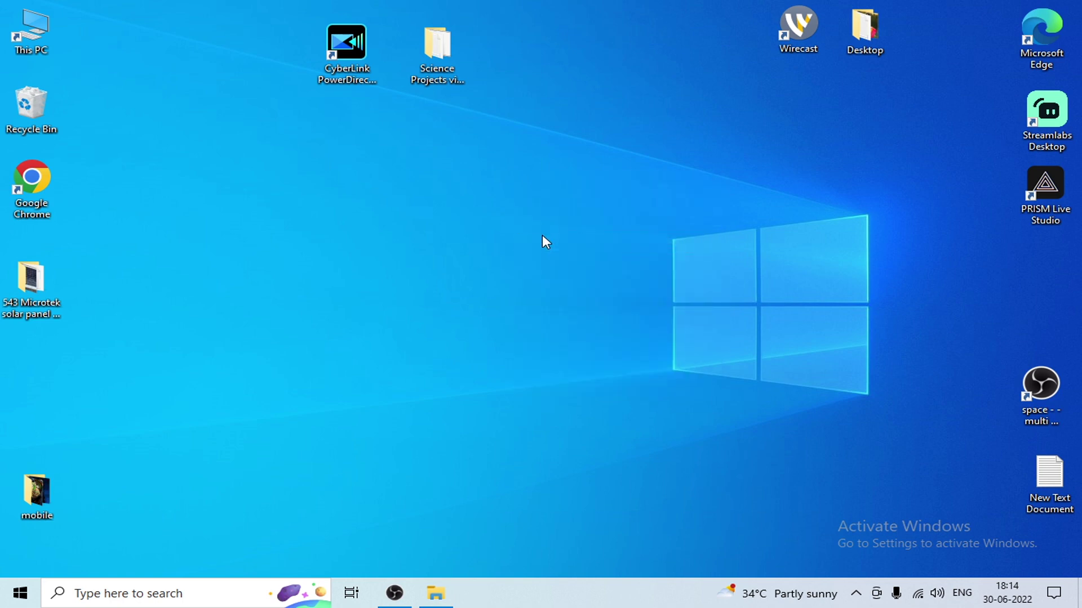
pyautogui.rightClick(442, 192)
pyautogui.click(475, 236)
# - Empty the Recycle Bin, permanently deleting the file in it
pyautogui.rightClick(22, 107)
pyautogui.click(90, 137)
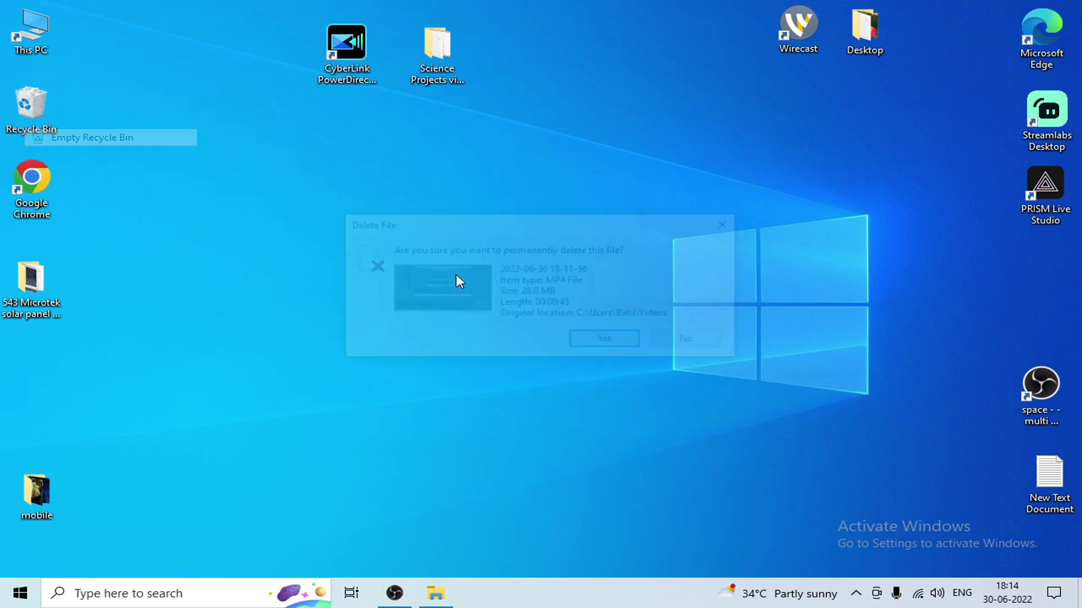
pyautogui.click(602, 340)
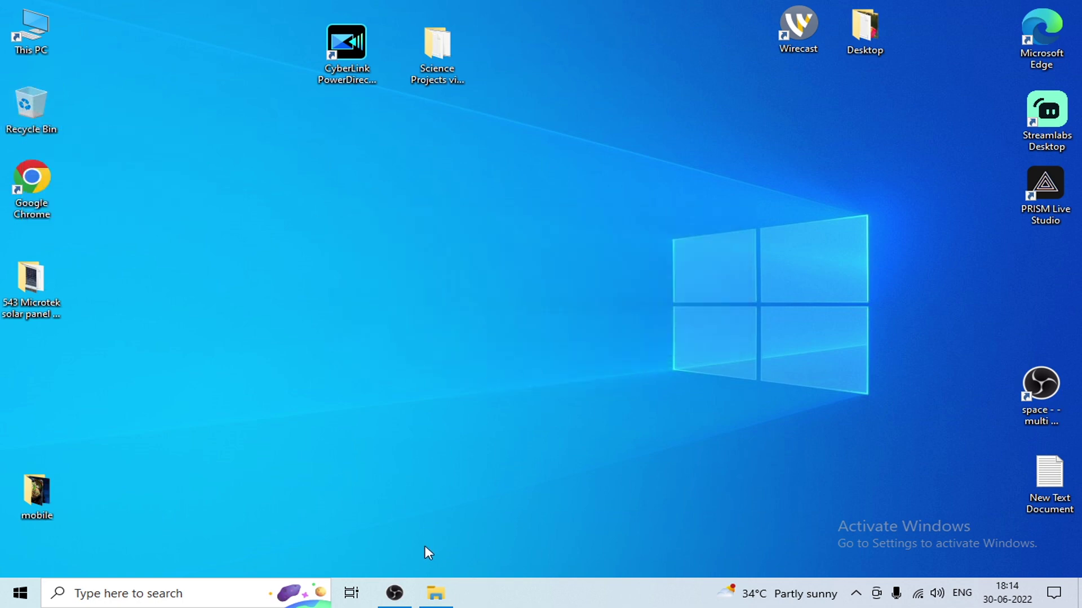
# - Open the Luminous Eco Volt Neo 1050 project from the 542 folder in PowerDirector, ignoring all missing media files
pyautogui.click(441, 596)
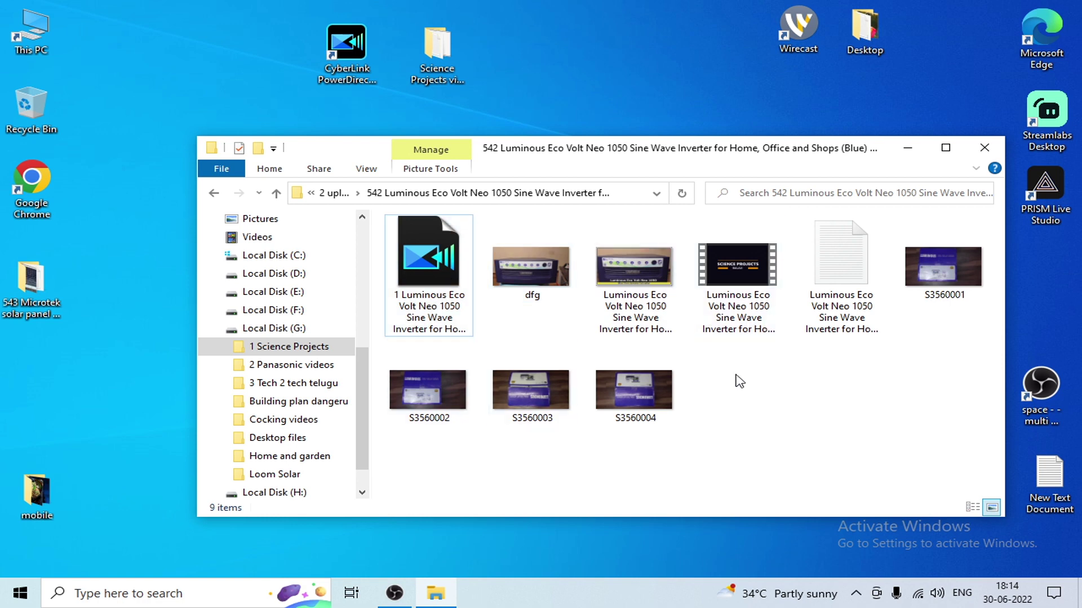
pyautogui.click(428, 288)
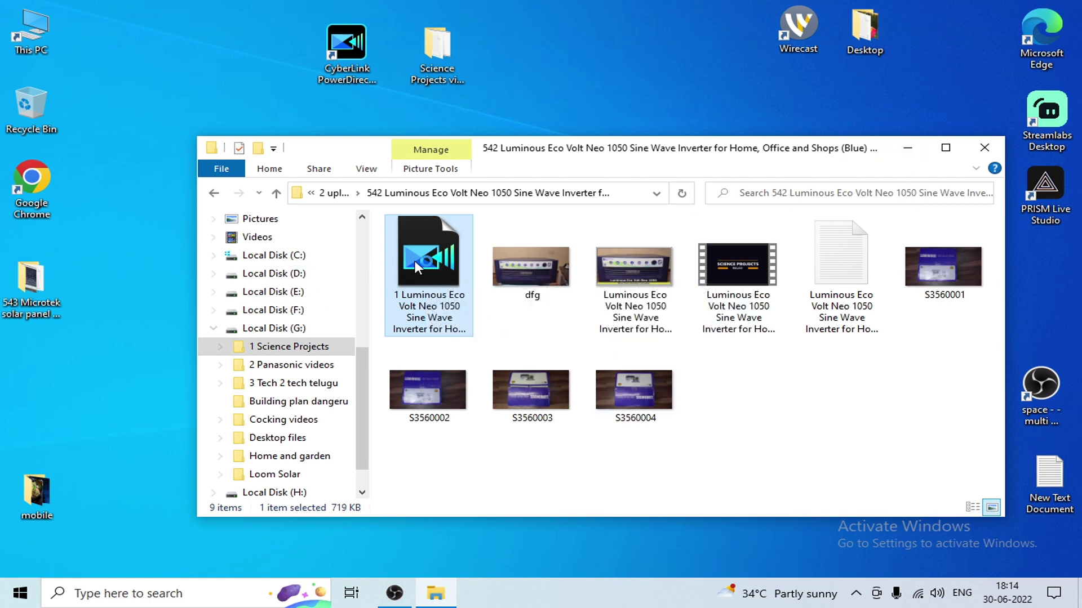
pyautogui.doubleClick(416, 268)
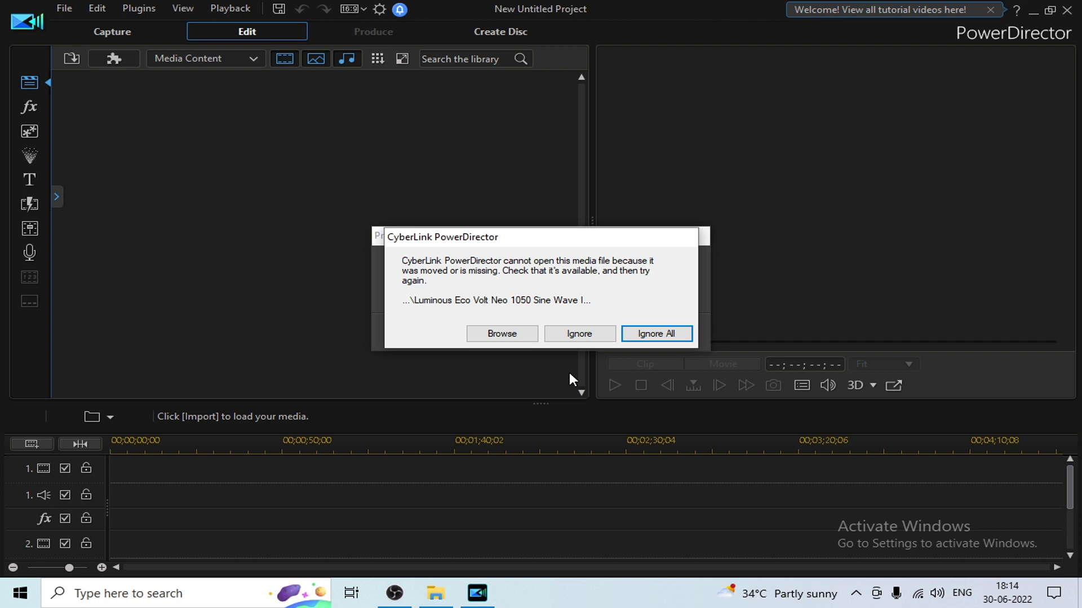
pyautogui.click(666, 334)
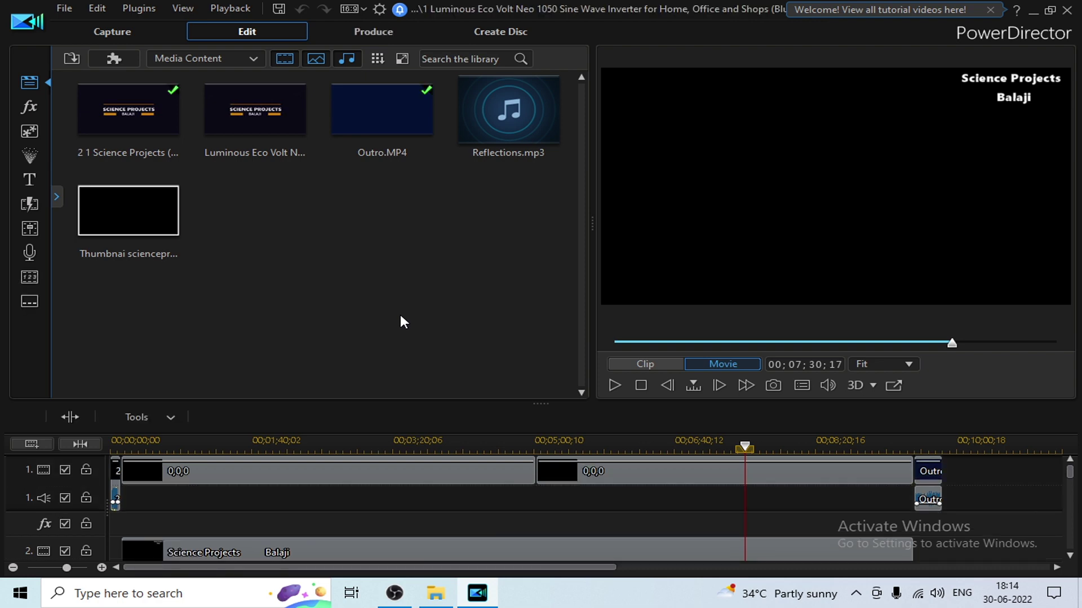
# - Clear the open windows and move the 543 Microtek solar panel folder beside the Science Projects video editing folder on the desktop
pyautogui.click(1033, 11)
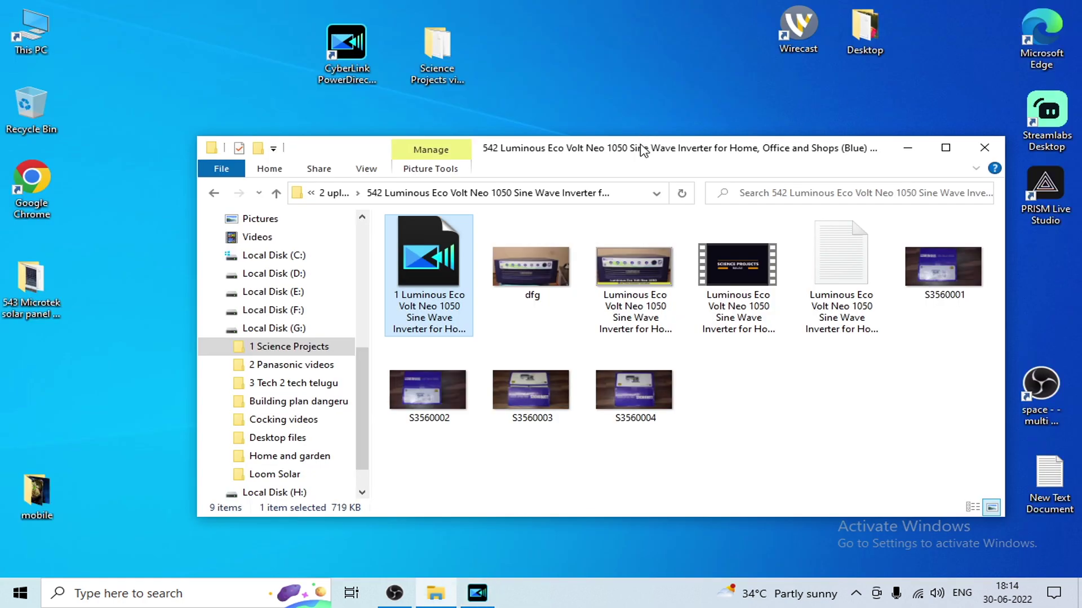
pyautogui.click(984, 147)
pyautogui.moveTo(31, 279); pyautogui.dragTo(509, 171)
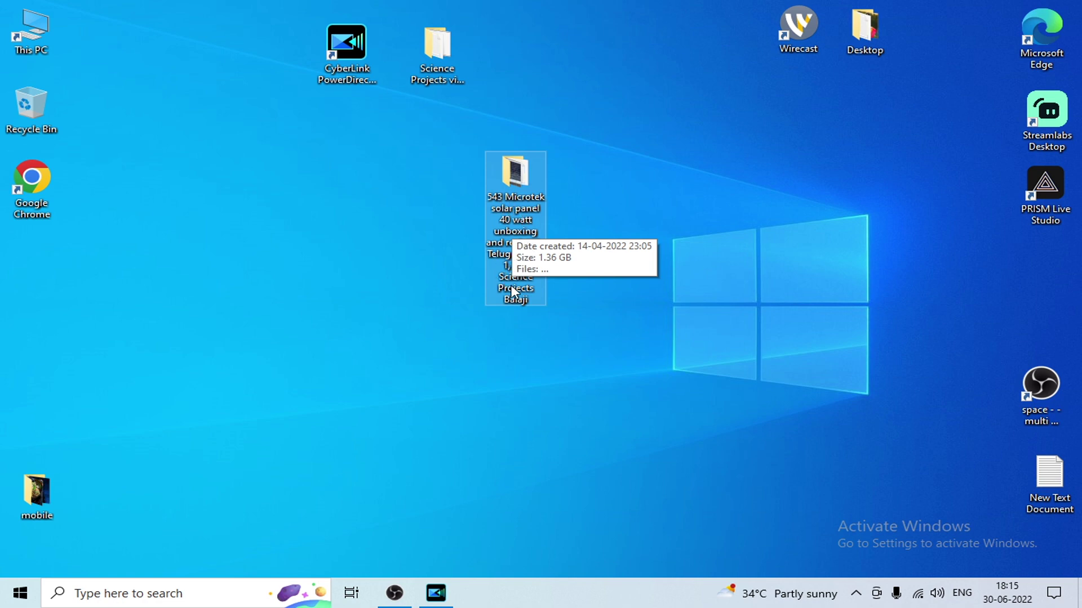
pyautogui.click(630, 181)
pyautogui.rightClick(576, 188)
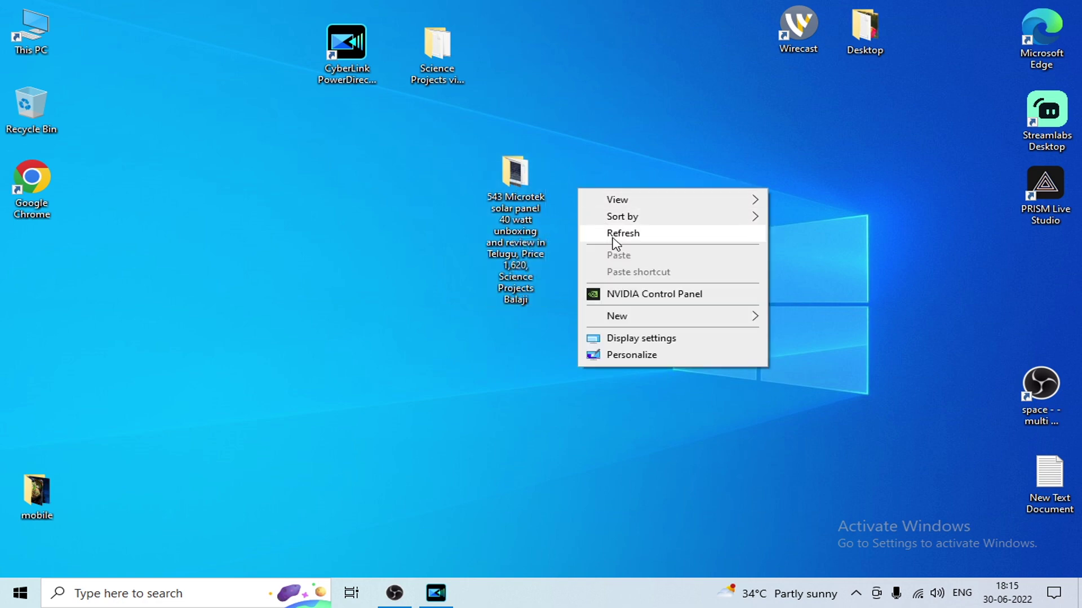
pyautogui.click(615, 237)
pyautogui.rightClick(624, 210)
pyautogui.click(656, 255)
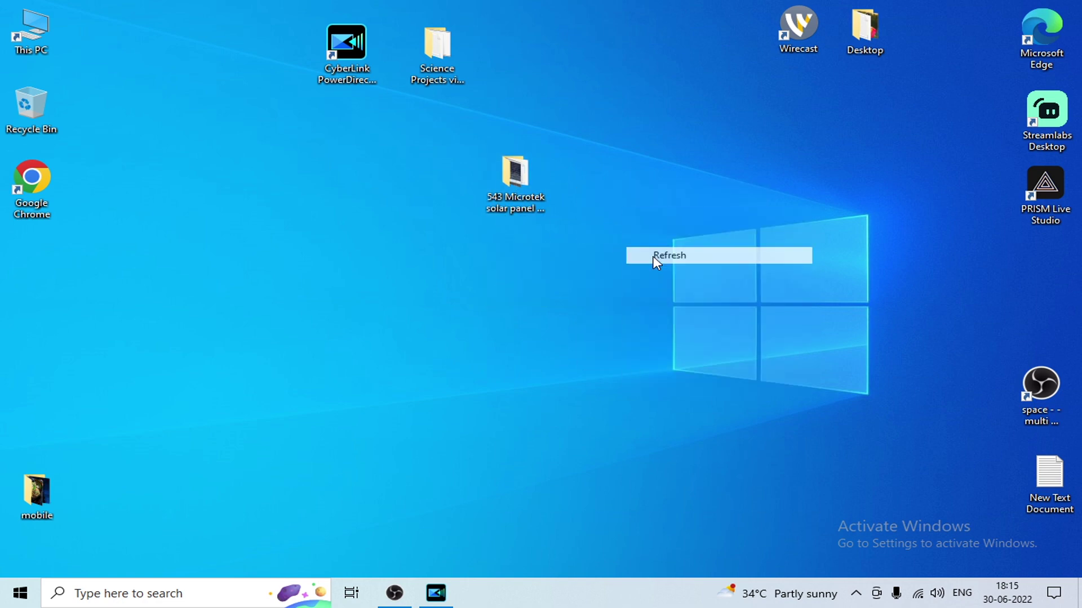
pyautogui.rightClick(641, 225)
pyautogui.click(664, 263)
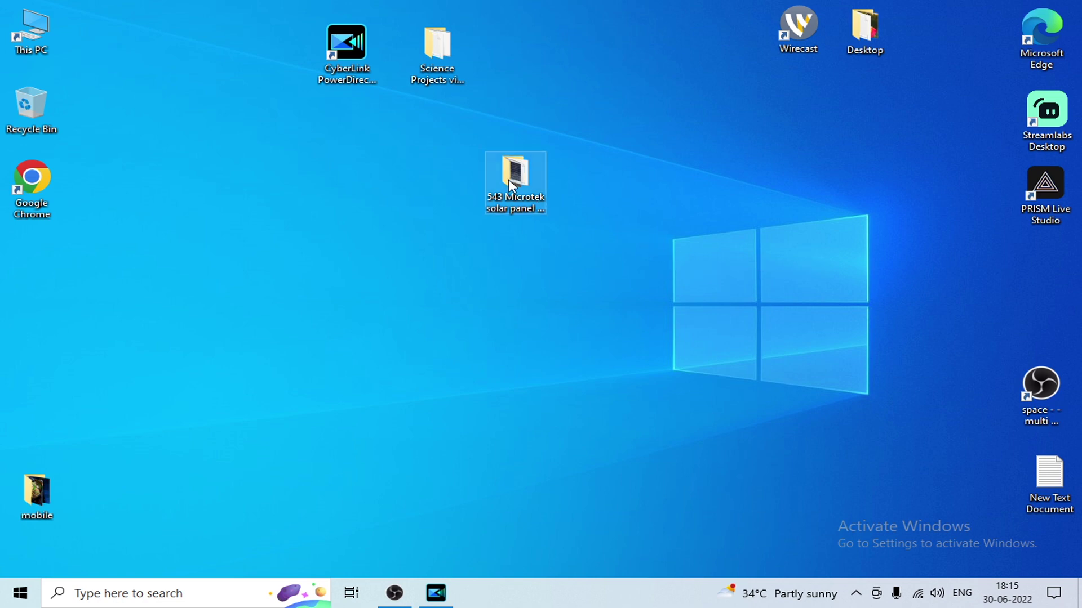
pyautogui.moveTo(508, 179); pyautogui.dragTo(509, 50)
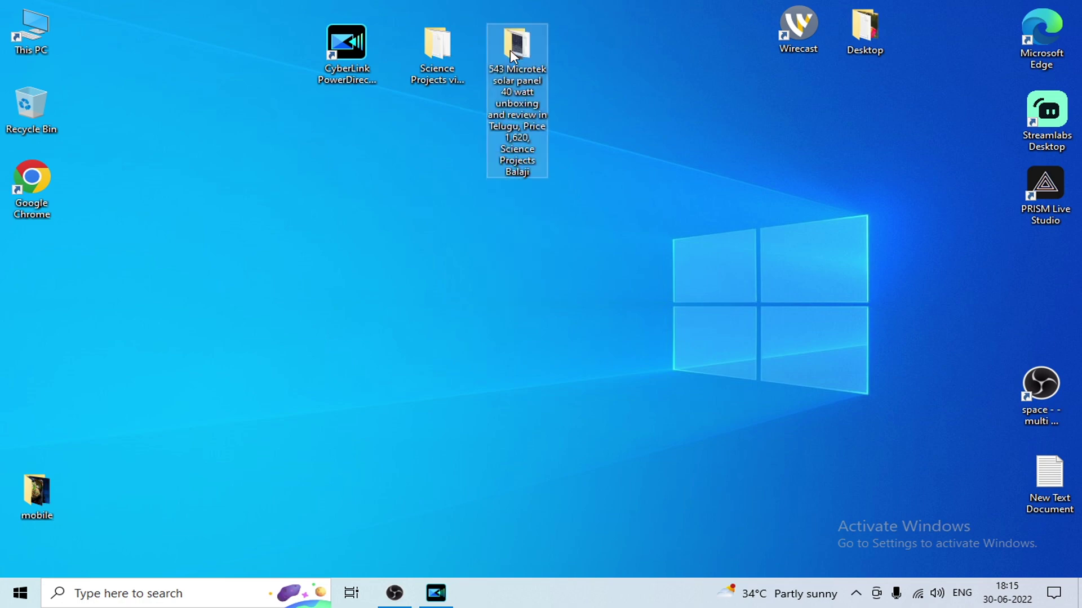
# - Open the 543 Microtek solar panel folder and look over its photos and video clips
pyautogui.doubleClick(509, 50)
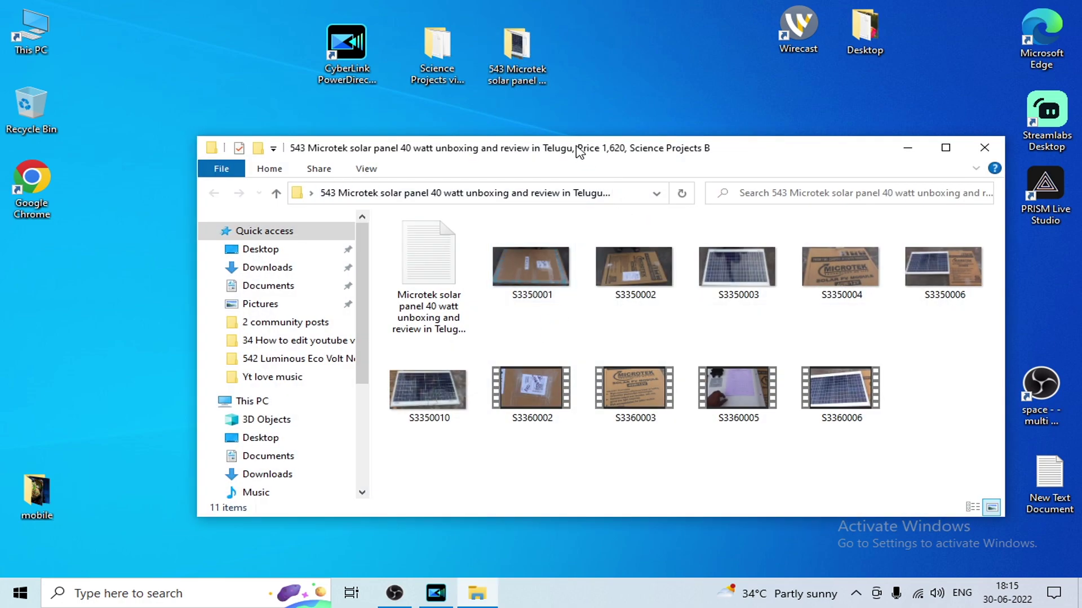
pyautogui.moveTo(578, 151); pyautogui.dragTo(558, 121)
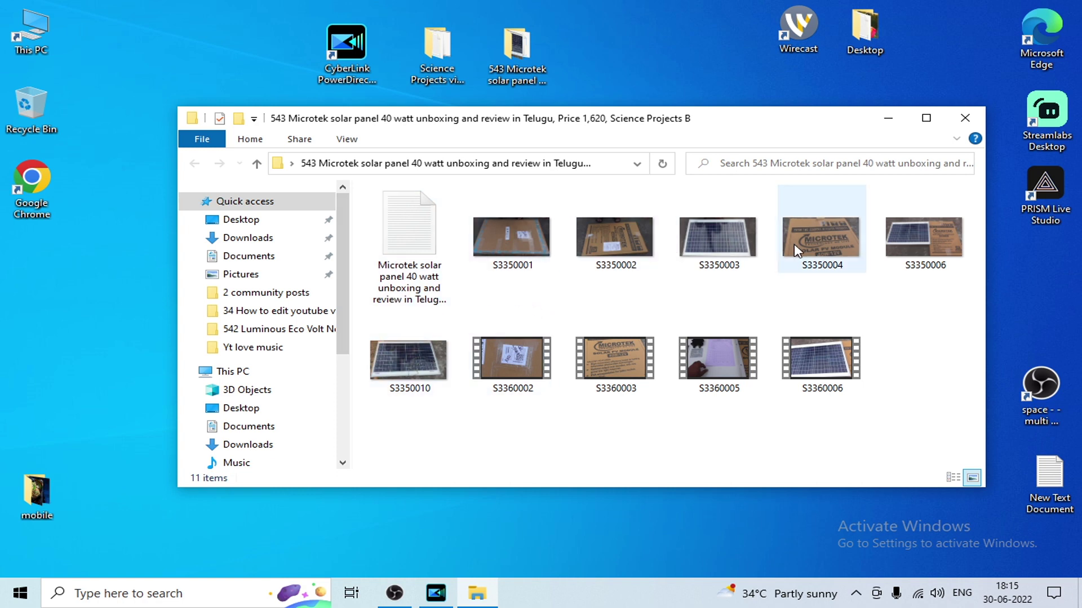
pyautogui.moveTo(909, 368); pyautogui.dragTo(519, 427)
pyautogui.click(514, 423)
# - Copy the full video title line from the Microtek solar panel text file and close the file
pyautogui.doubleClick(410, 236)
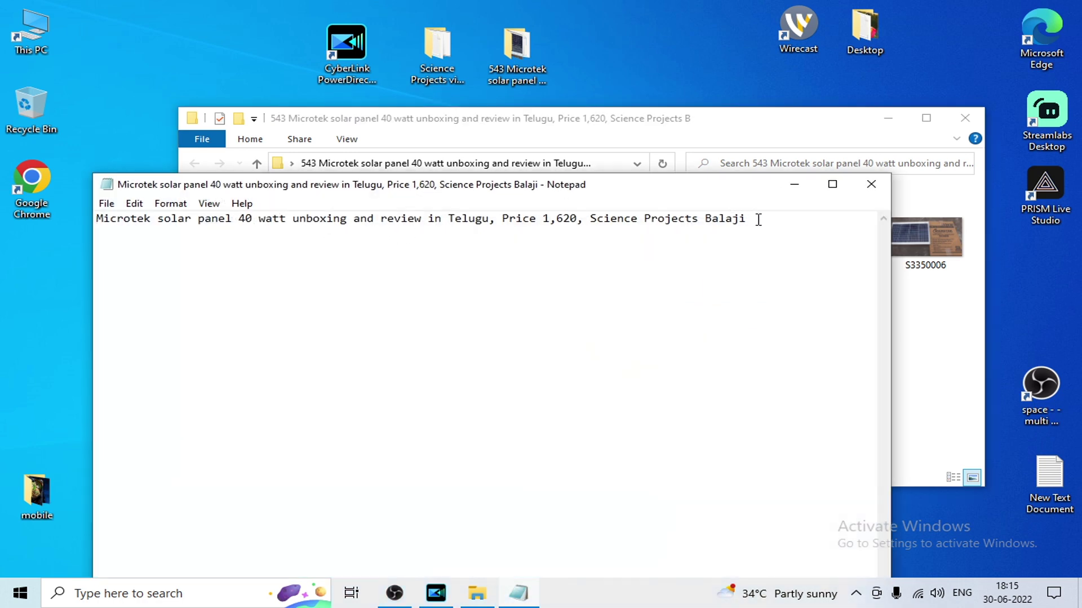
pyautogui.moveTo(758, 220); pyautogui.dragTo(97, 217)
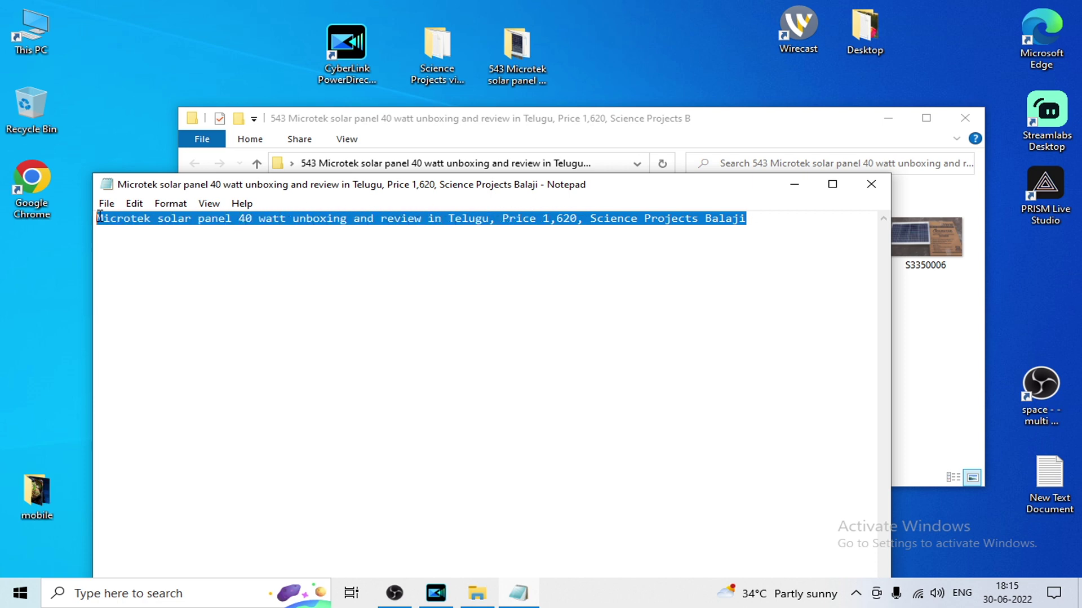
pyautogui.rightClick(357, 220)
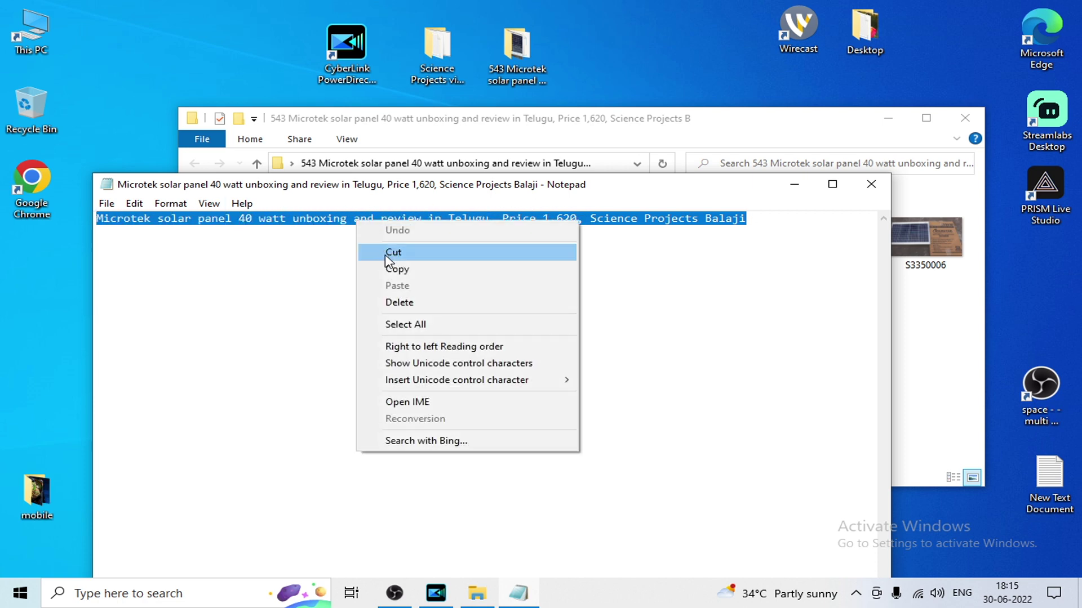
pyautogui.click(397, 271)
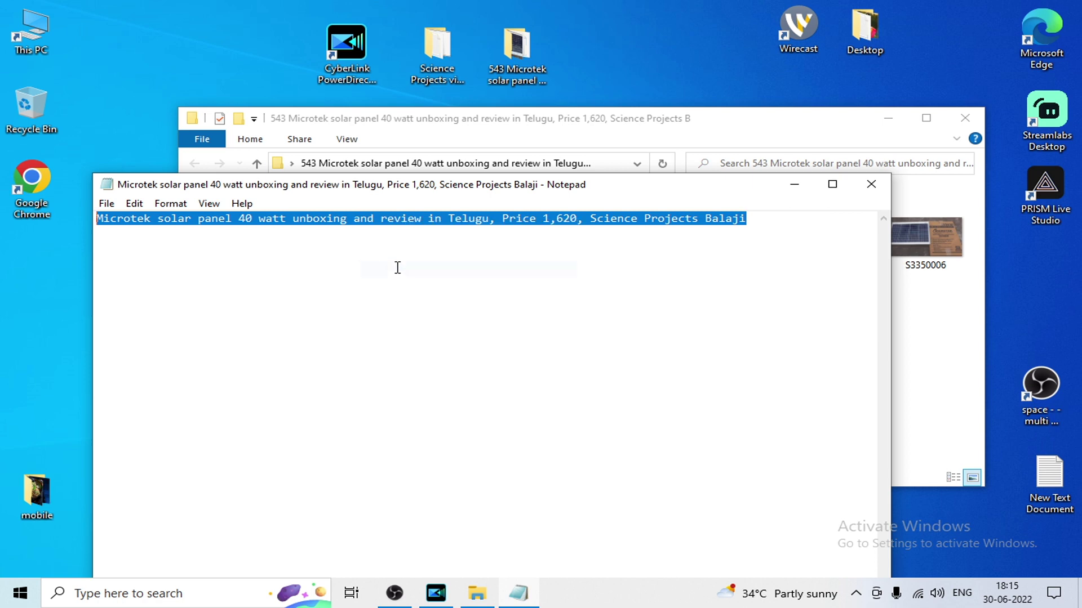
pyautogui.click(871, 185)
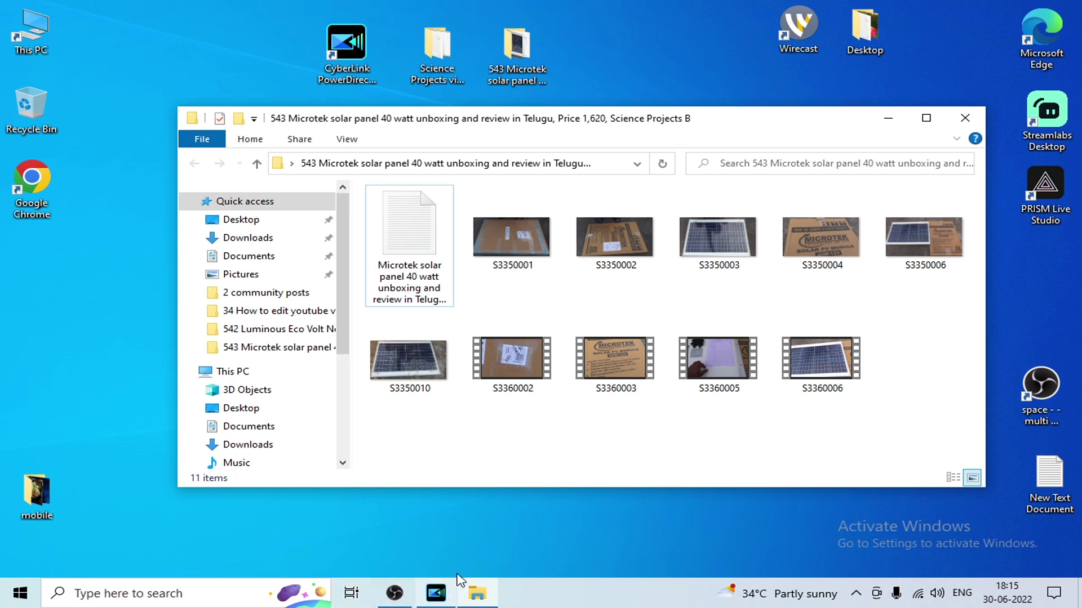
# - Save the PowerDirector project as a new script in the desktop's 543 Microtek solar panel folder, using the copied Microtek video title as file name
pyautogui.click(442, 597)
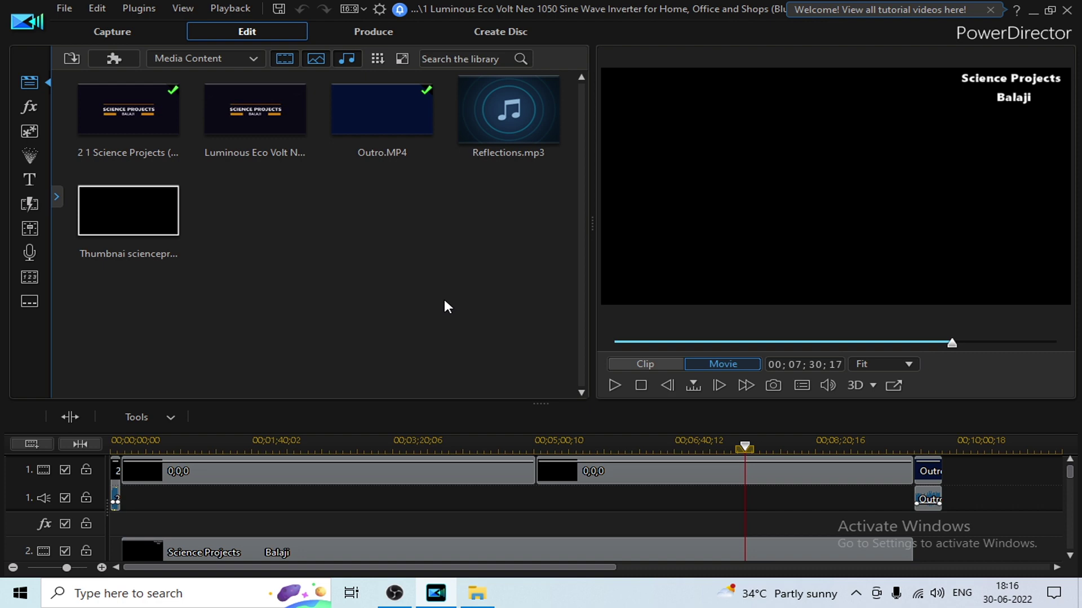
pyautogui.hotkey('ctrl', 'shift', 's')
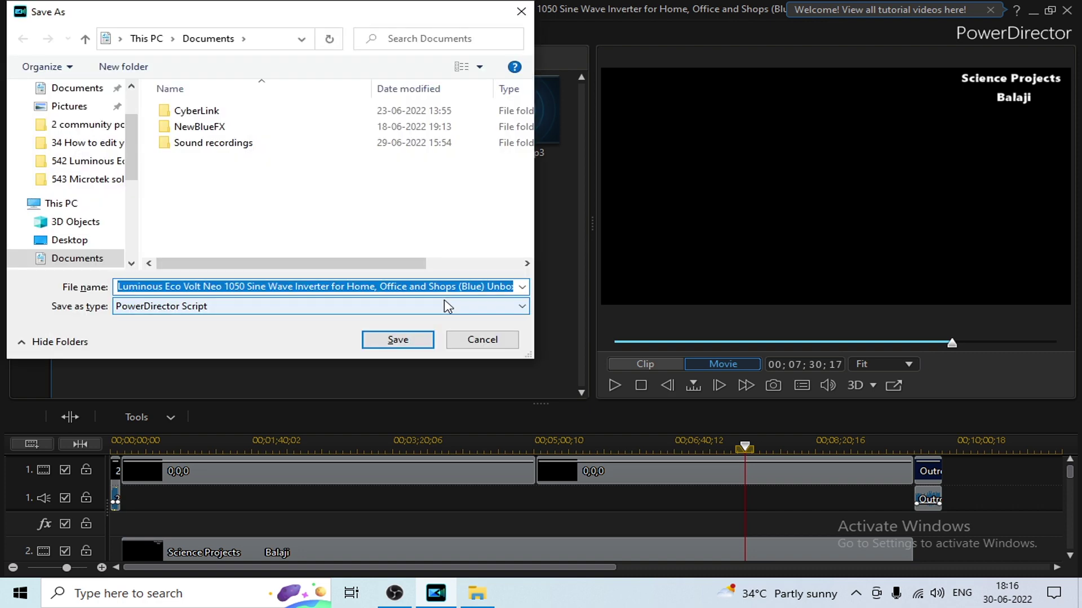
pyautogui.click(89, 243)
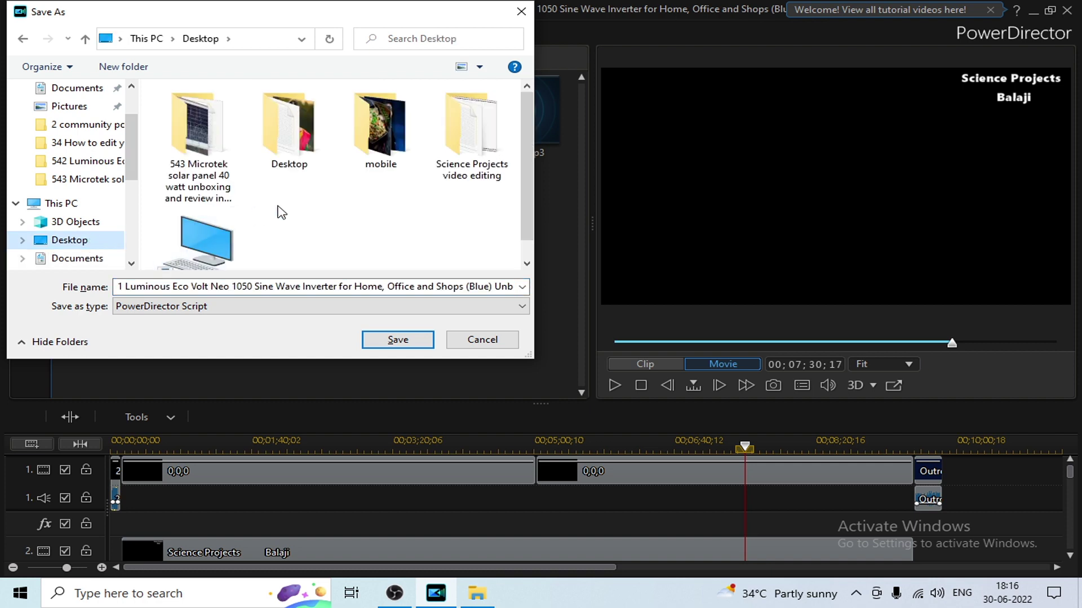
pyautogui.doubleClick(200, 163)
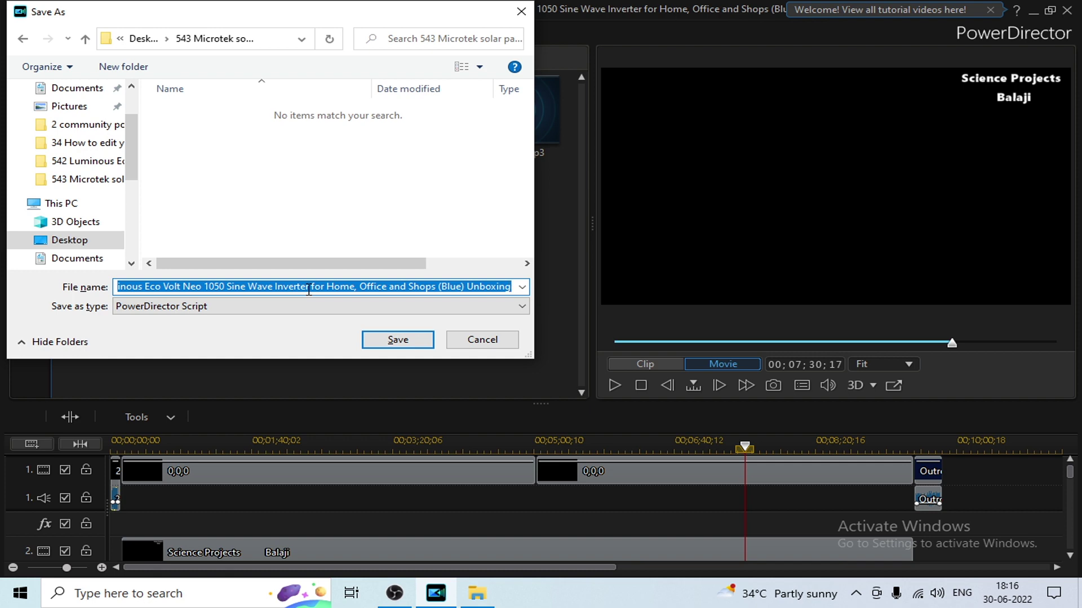
pyautogui.press('BackSpace')
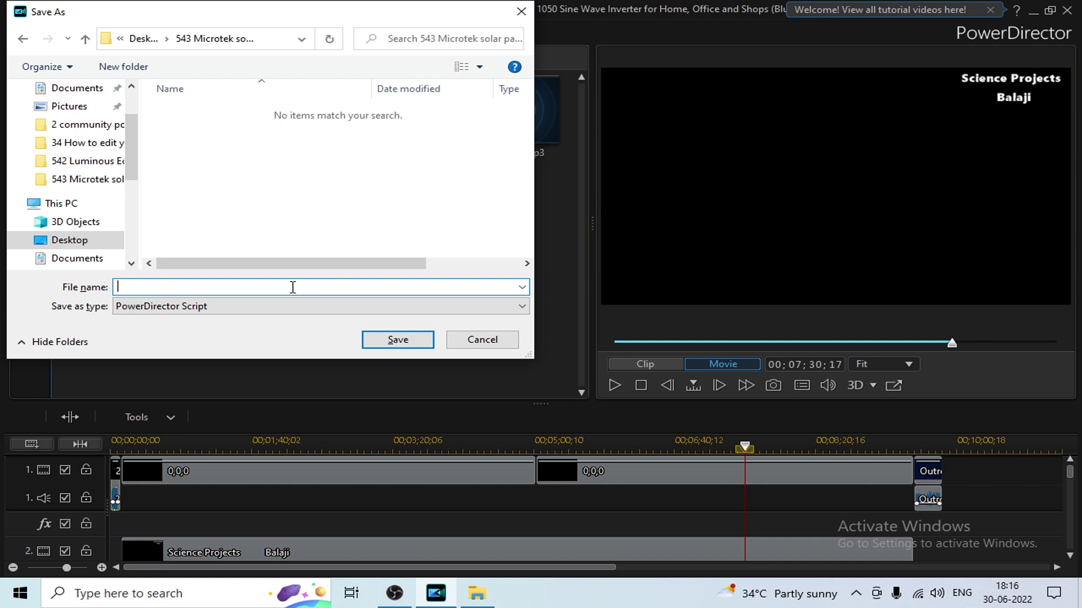
pyautogui.rightClick(291, 286)
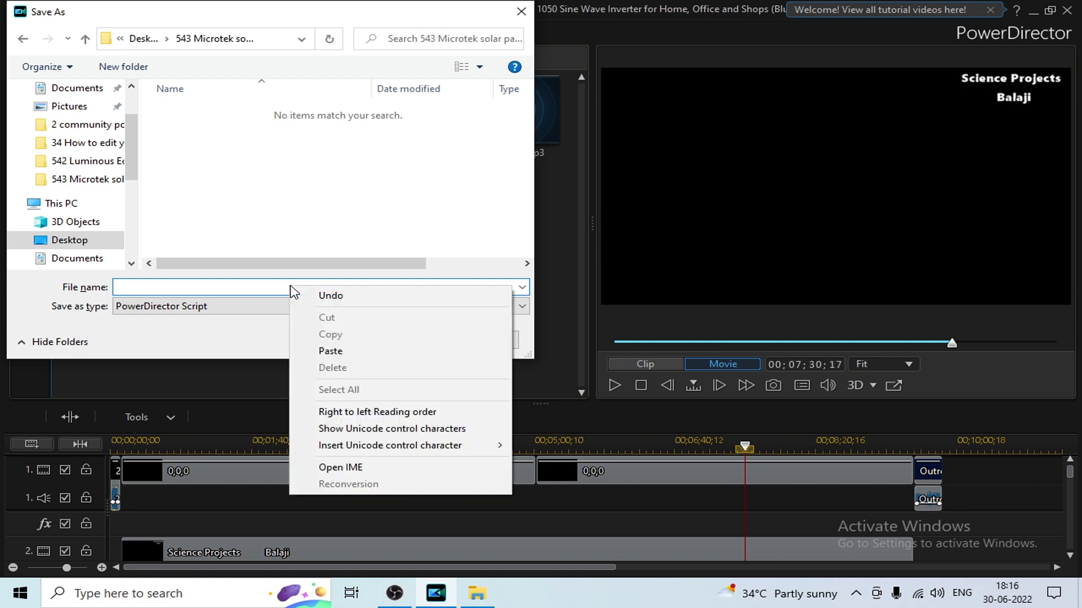
pyautogui.click(332, 351)
pyautogui.click(393, 338)
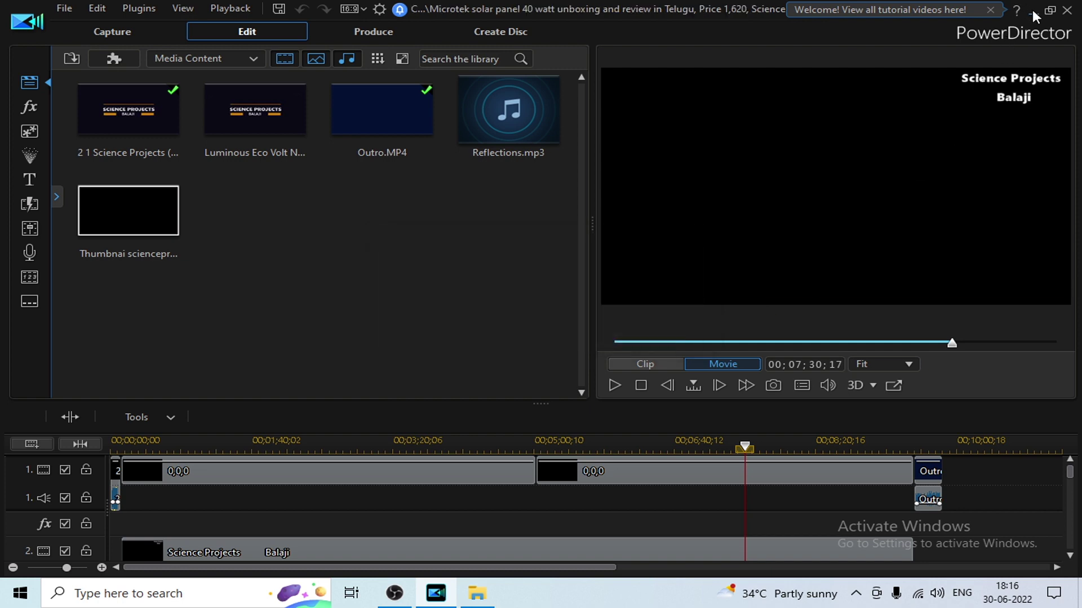
# - Check the 543 Microtek solar panel folder for the saved project file and return to PowerDirector
pyautogui.click(1032, 9)
pyautogui.click(513, 81)
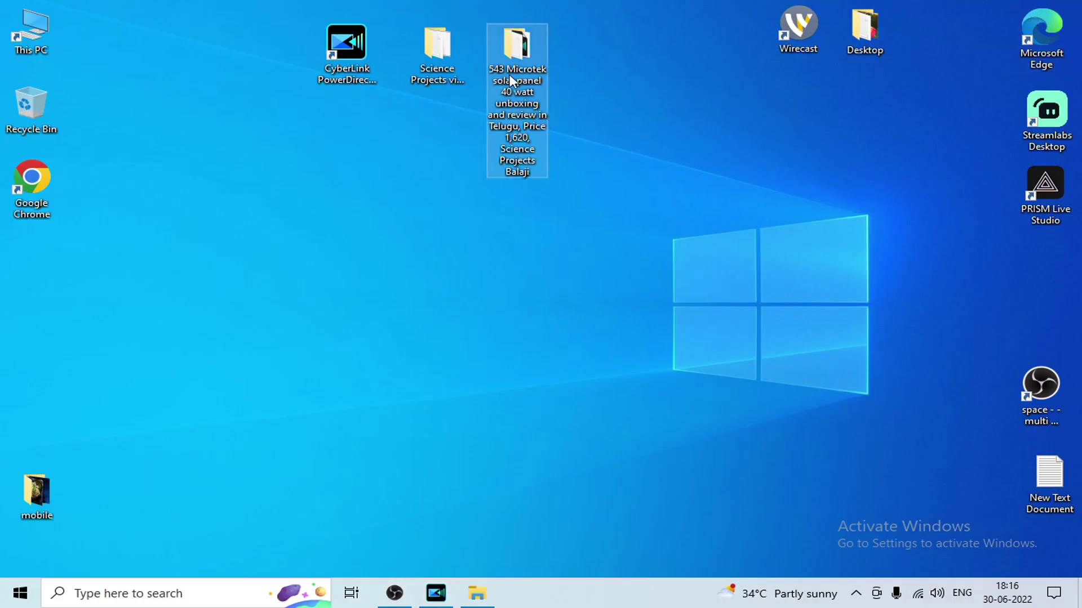
pyautogui.doubleClick(514, 81)
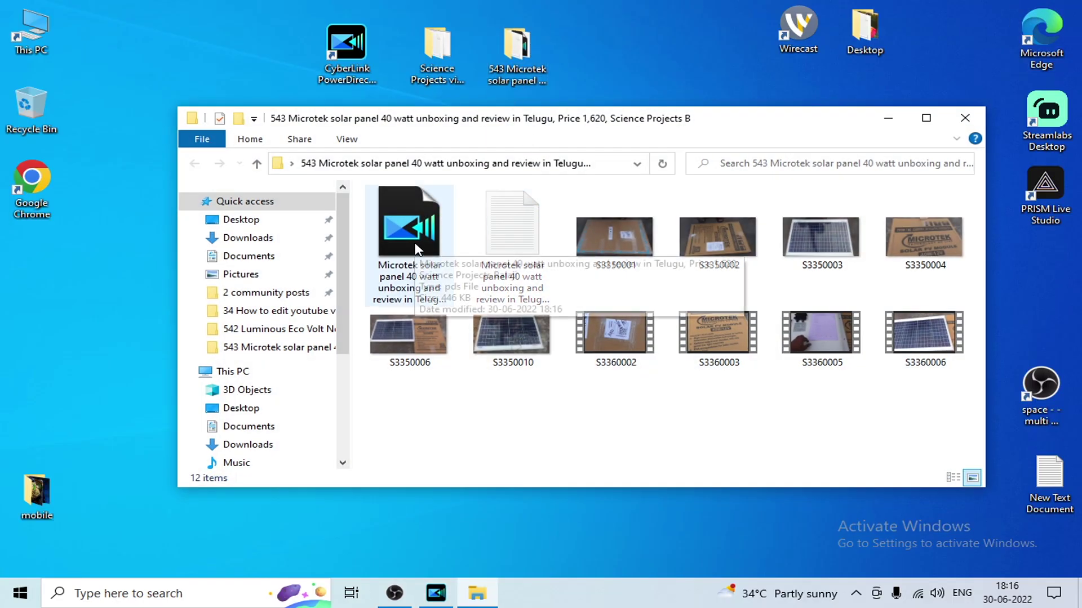
pyautogui.click(416, 246)
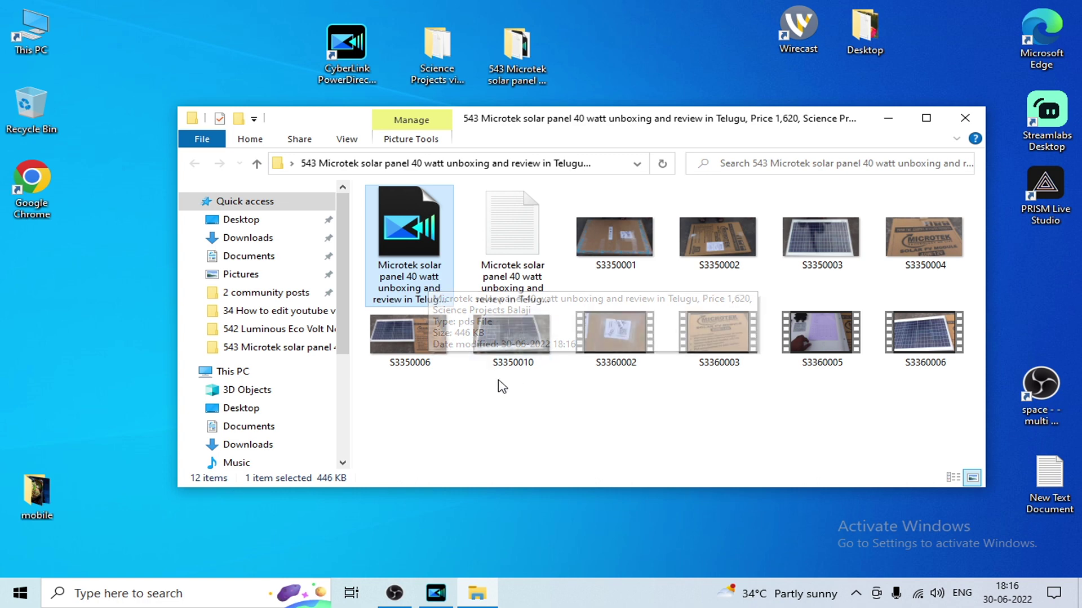
pyautogui.rightClick(523, 406)
pyautogui.click(586, 266)
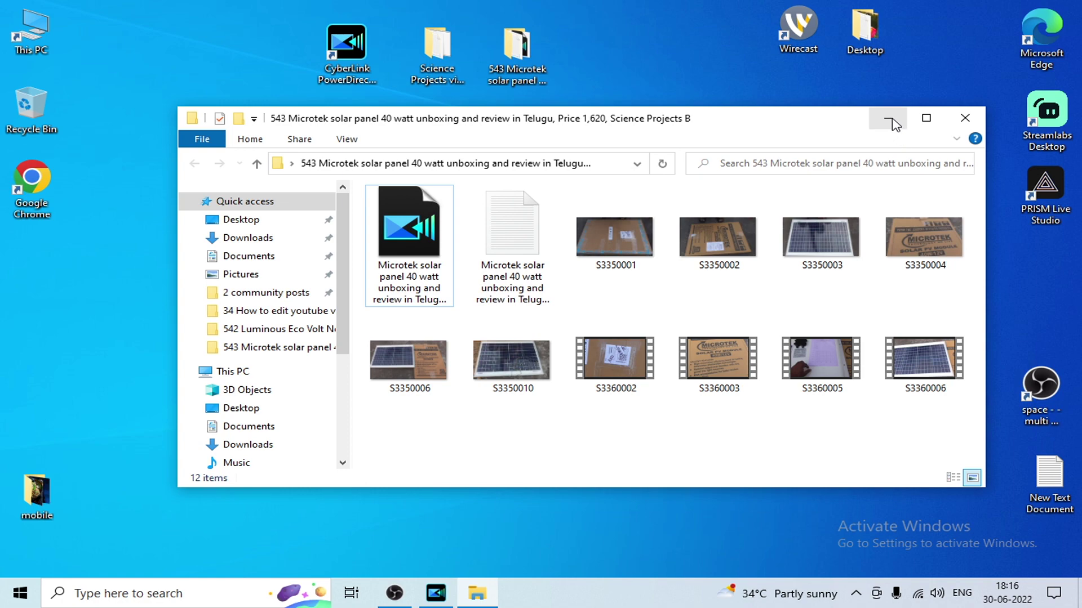
pyautogui.click(890, 121)
pyautogui.click(435, 594)
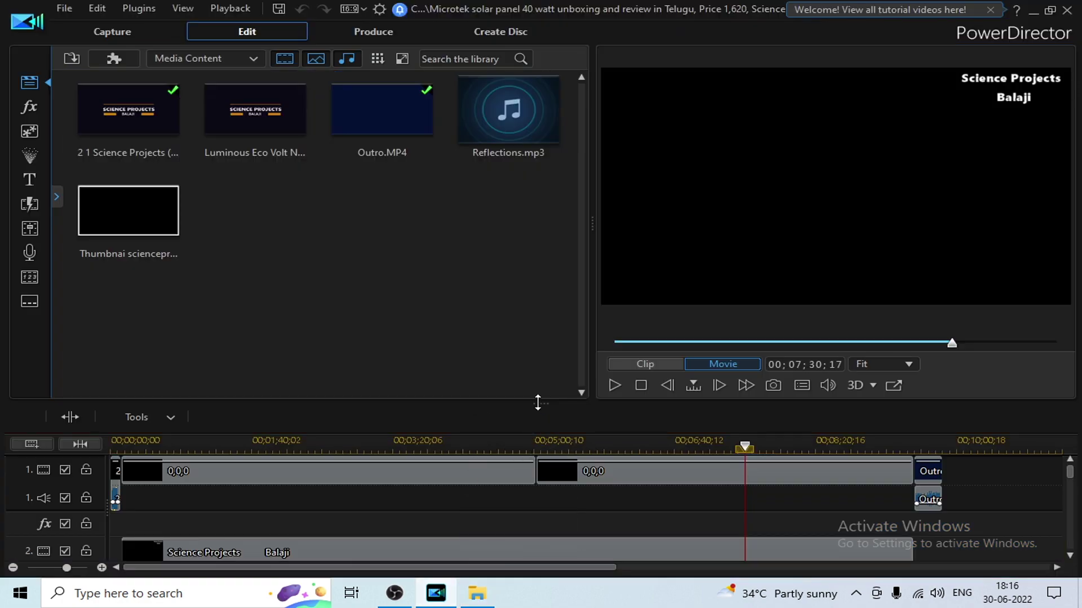
# - Enlarge the timeline area to show more tracks and check the black 0,0,0 clips on the first video track
pyautogui.moveTo(538, 403); pyautogui.dragTo(535, 265)
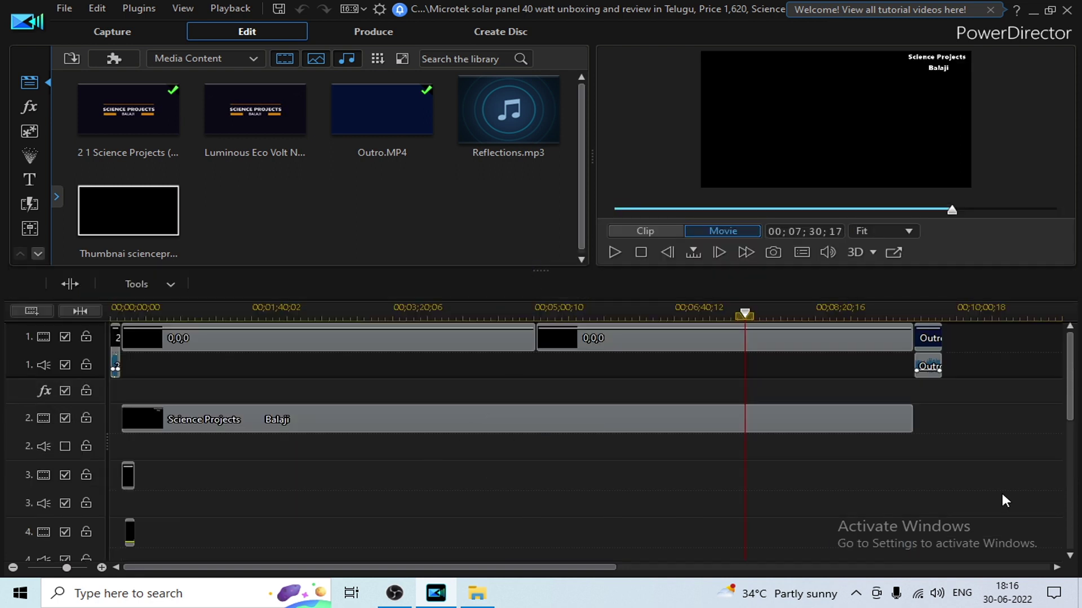
pyautogui.moveTo(1069, 389); pyautogui.dragTo(1076, 354)
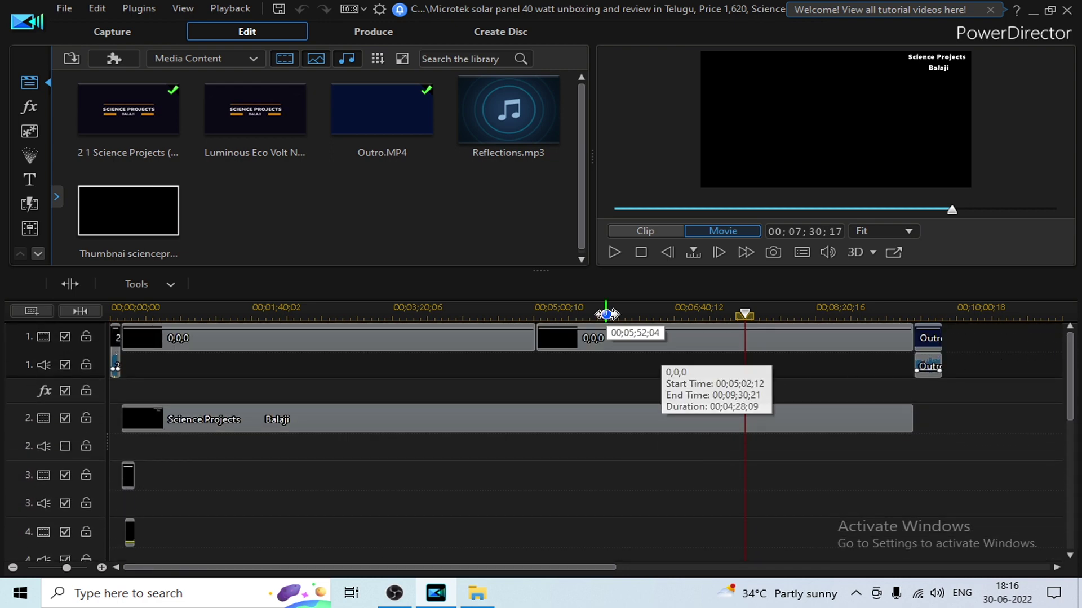
pyautogui.click(604, 311)
pyautogui.click(365, 311)
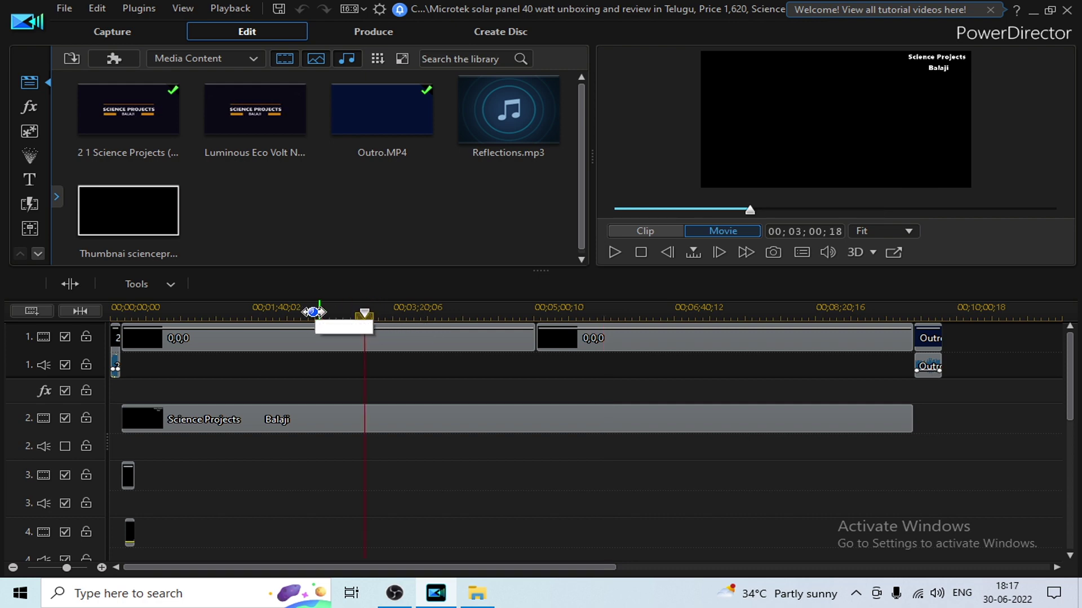
# - Remove both black 0,0,0 color clips from the first video track, leaving the gaps in place
pyautogui.click(318, 342)
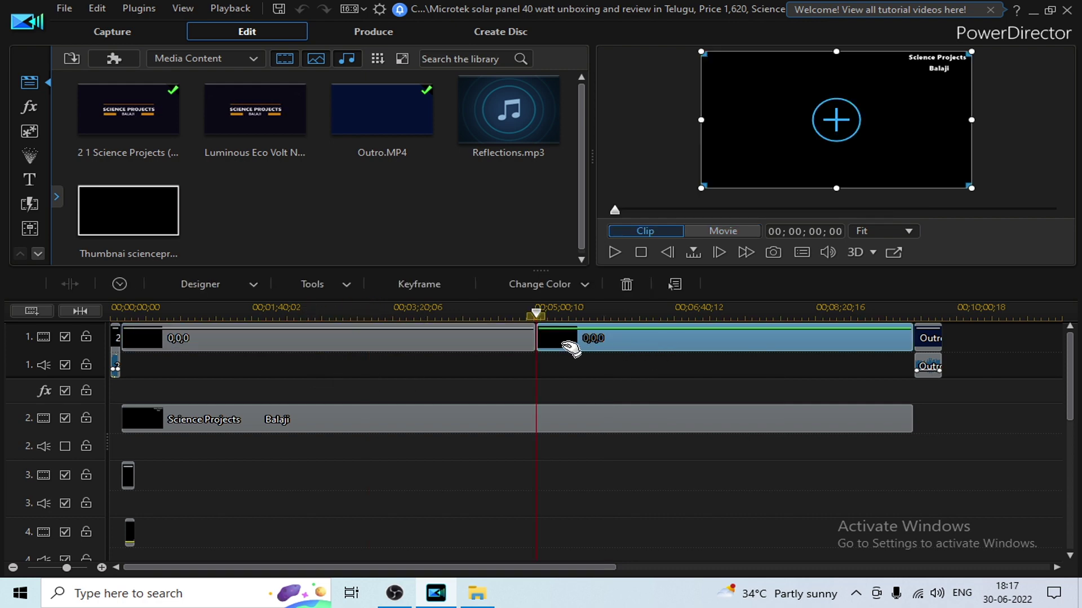
pyautogui.click(488, 345)
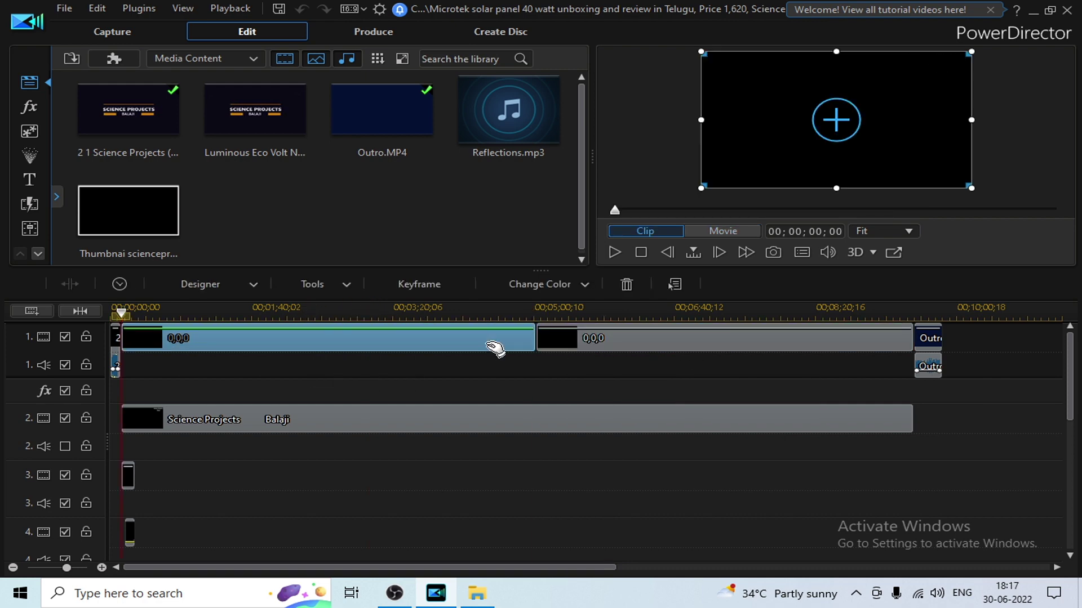
pyautogui.press('Delete')
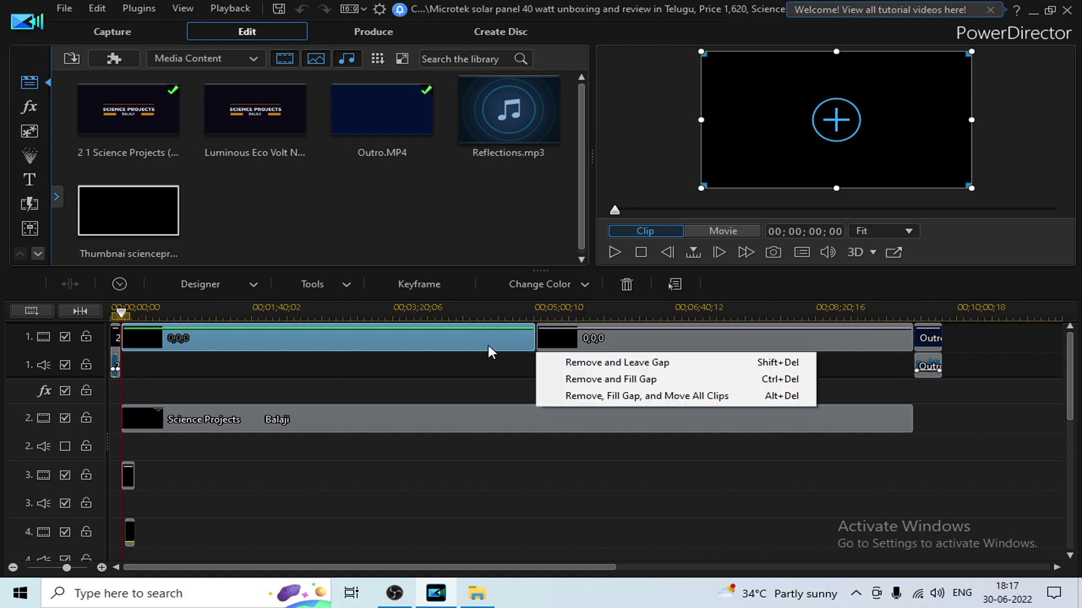
pyautogui.click(572, 365)
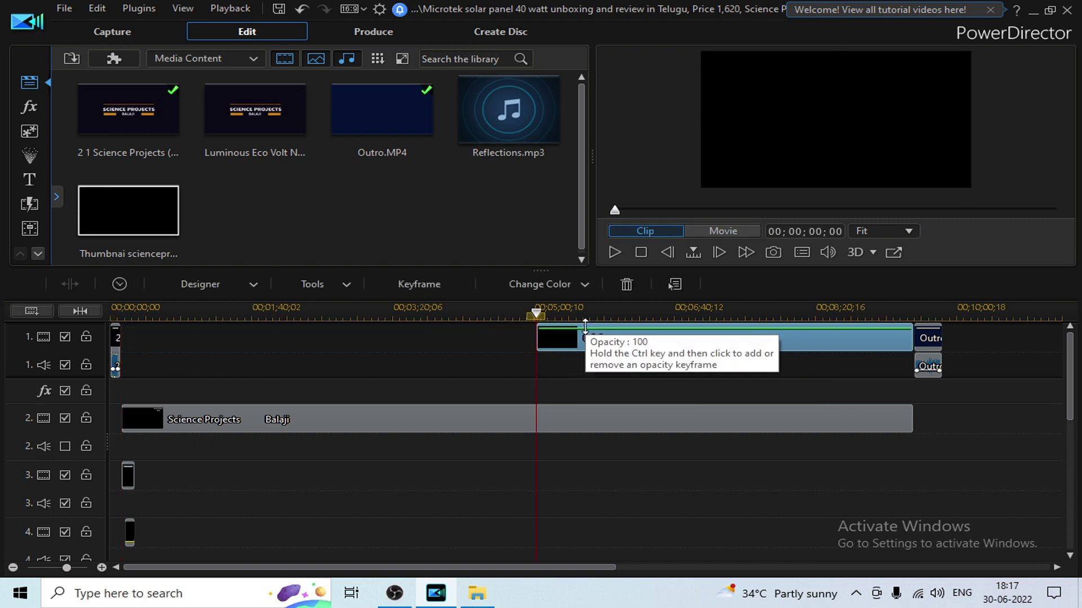
pyautogui.press('Delete')
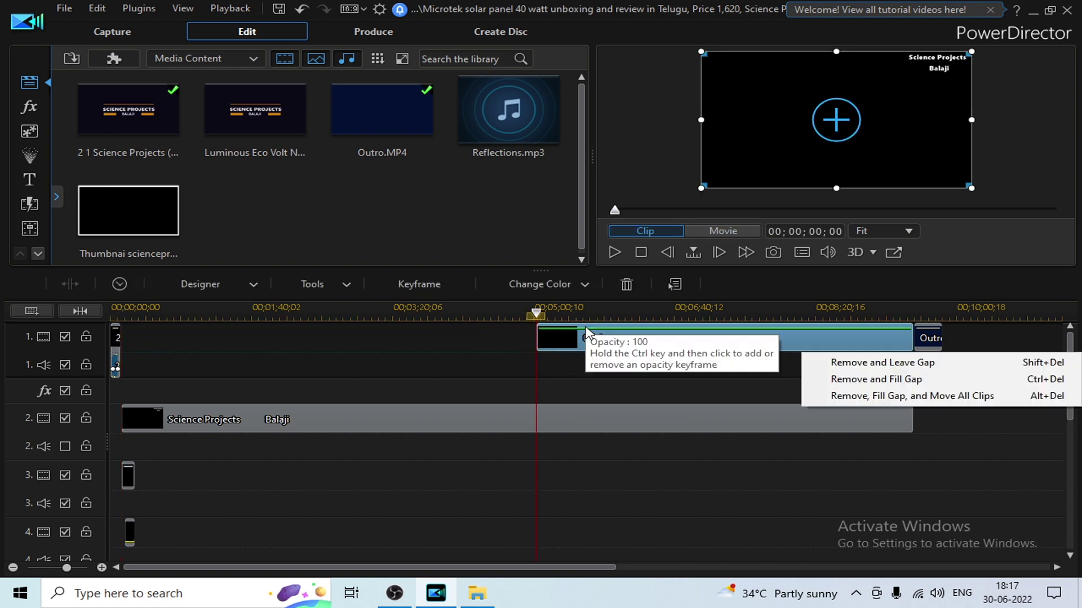
pyautogui.click(865, 364)
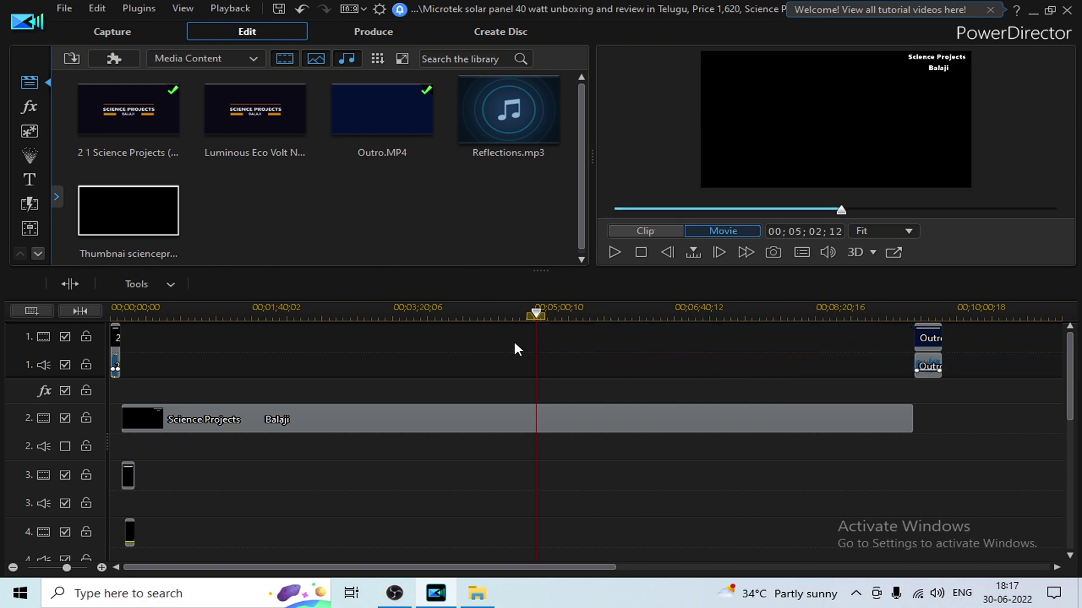
# - Scrub through the timeline to examine the emptied middle section, the intro at the start and the outro at the end
pyautogui.click(358, 313)
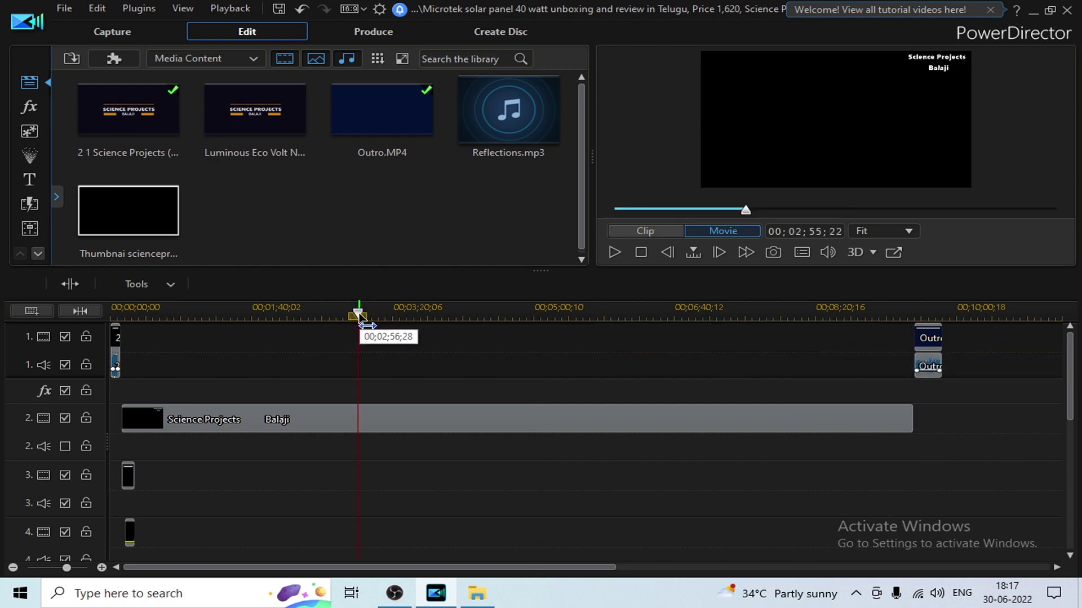
pyautogui.moveTo(358, 314); pyautogui.dragTo(521, 318)
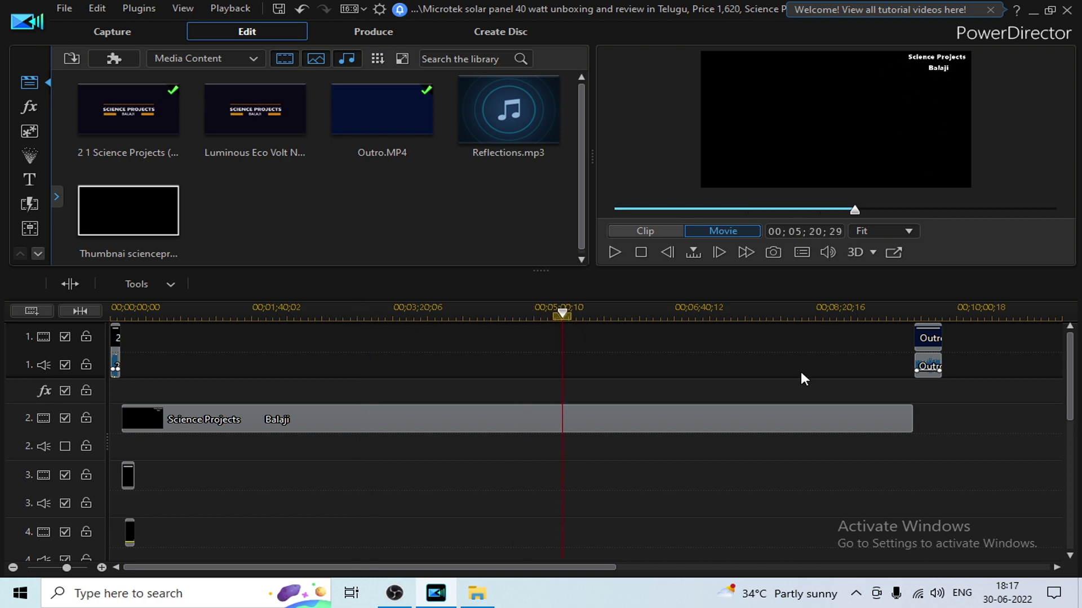
pyautogui.moveTo(915, 314); pyautogui.dragTo(242, 332)
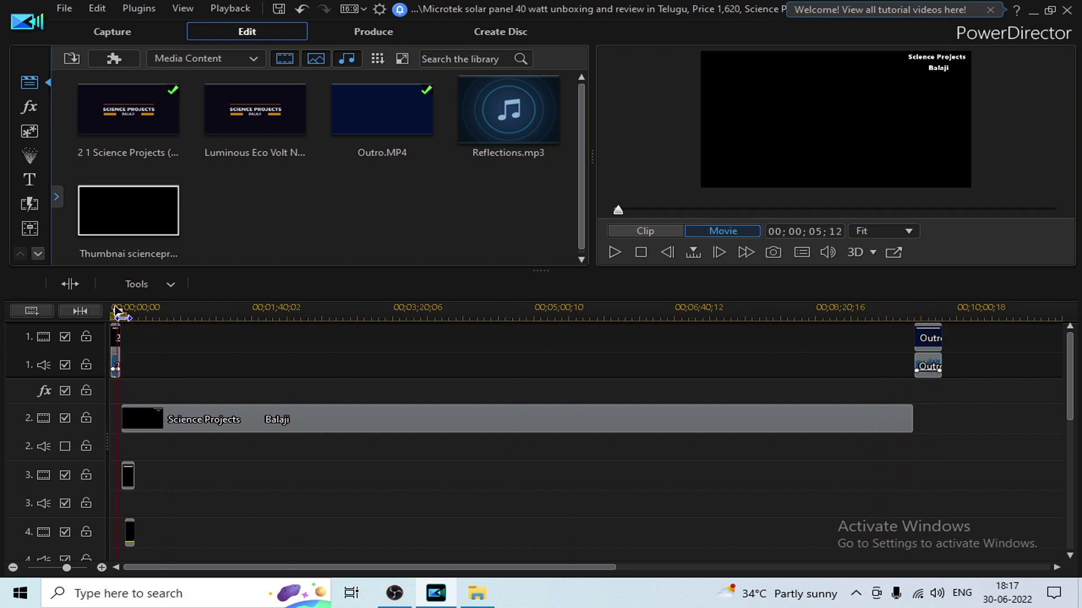
pyautogui.moveTo(115, 312); pyautogui.dragTo(115, 314)
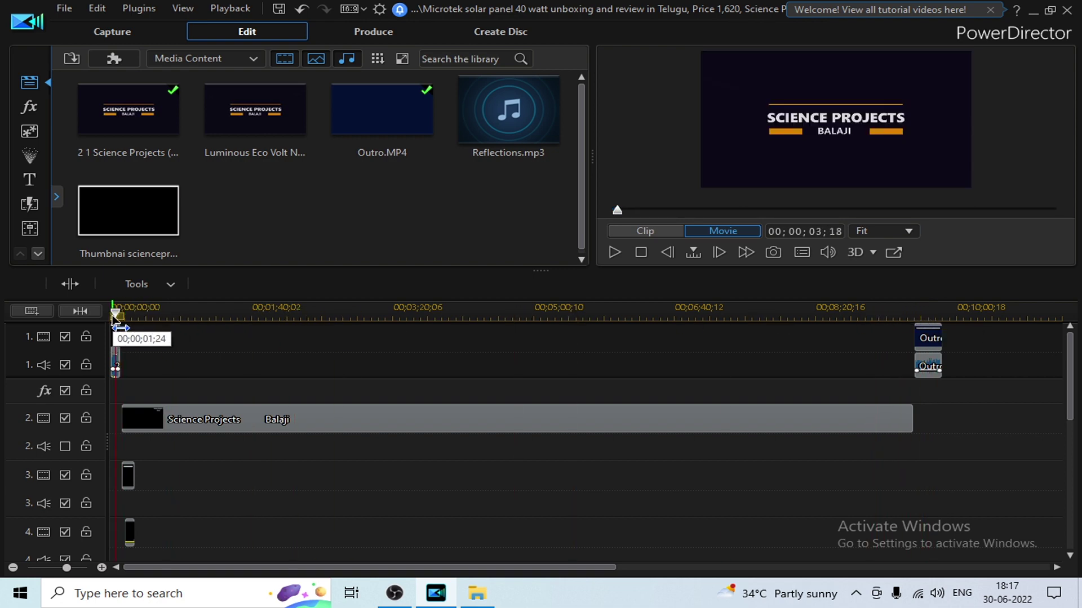
pyautogui.click(929, 310)
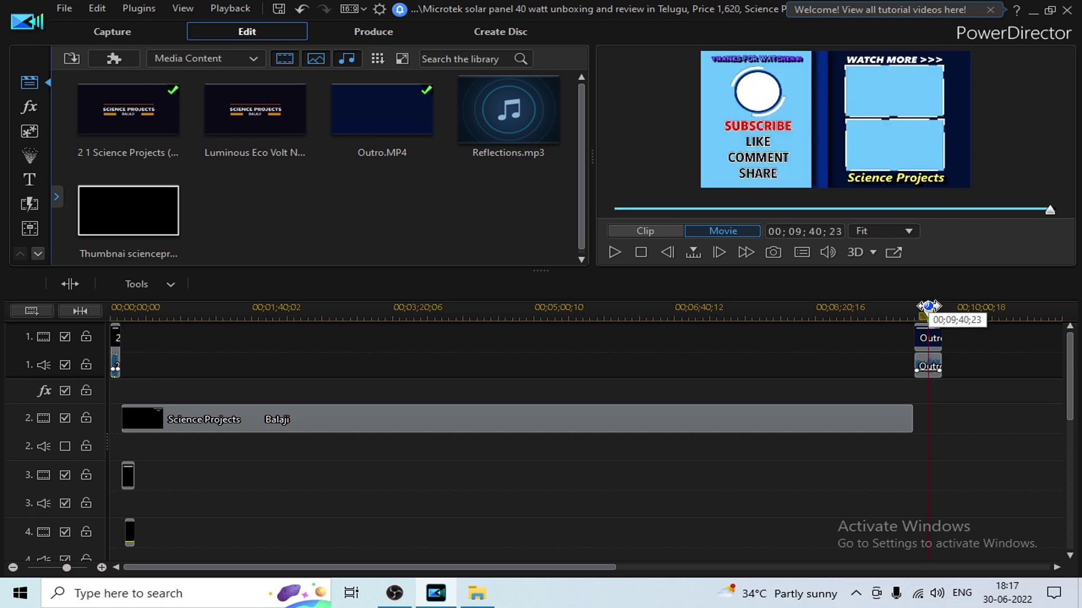
pyautogui.moveTo(930, 307); pyautogui.dragTo(360, 316)
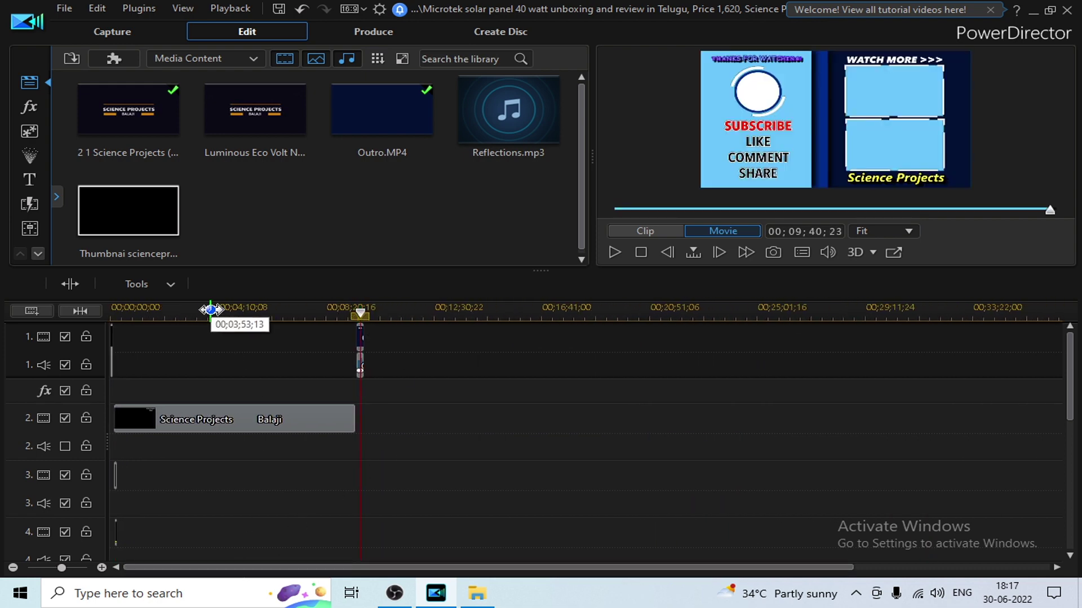
pyautogui.click(211, 309)
pyautogui.moveTo(217, 309); pyautogui.dragTo(507, 316)
# - Move the Outro clip with its audio to the second track, beyond the title clip's end, at about 00;11;22;16
pyautogui.moveTo(476, 568); pyautogui.dragTo(309, 551)
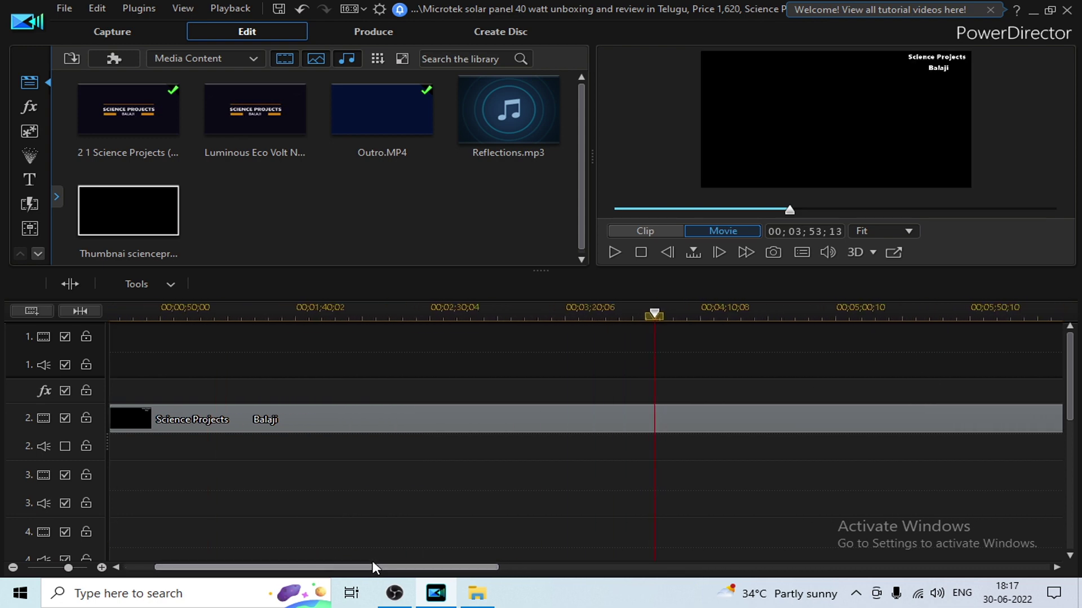
pyautogui.moveTo(373, 561); pyautogui.dragTo(313, 544)
pyautogui.moveTo(543, 303); pyautogui.dragTo(284, 304)
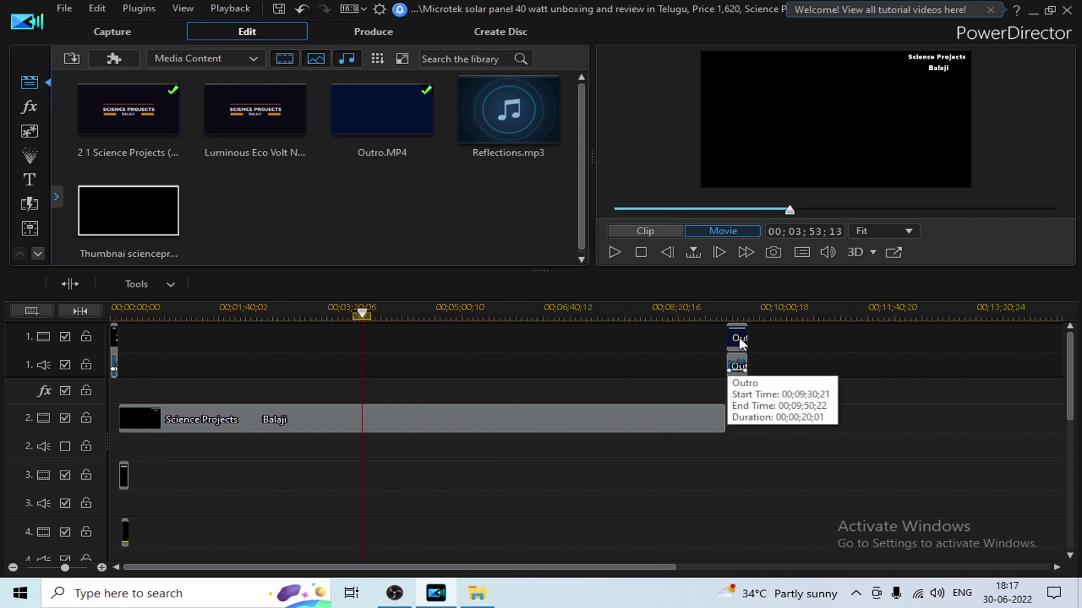
pyautogui.moveTo(762, 336); pyautogui.dragTo(712, 370)
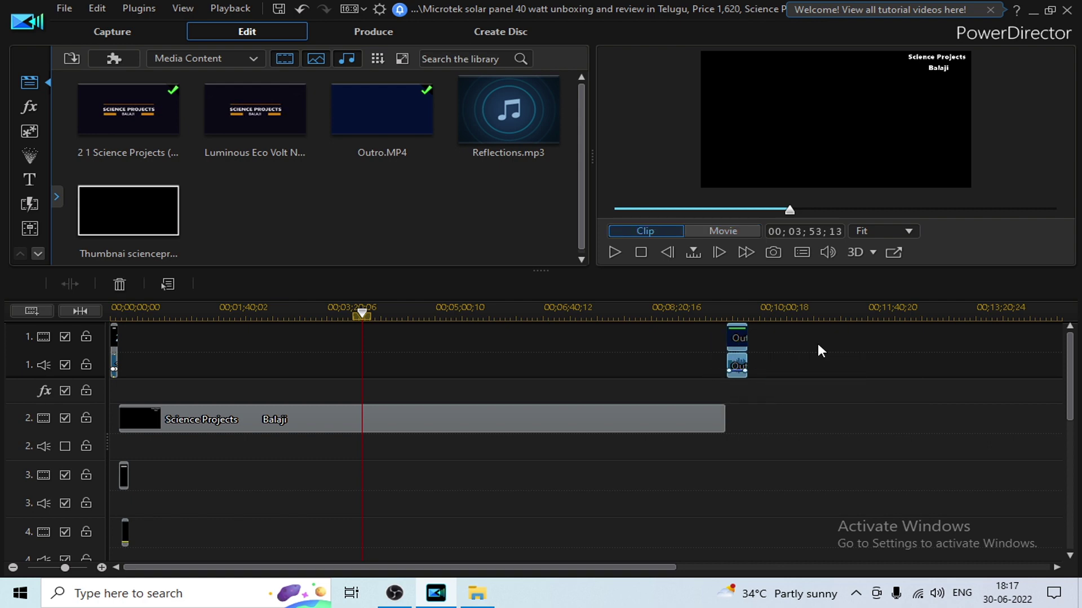
pyautogui.click(780, 339)
pyautogui.moveTo(699, 383); pyautogui.dragTo(698, 383)
pyautogui.moveTo(738, 353); pyautogui.dragTo(845, 434)
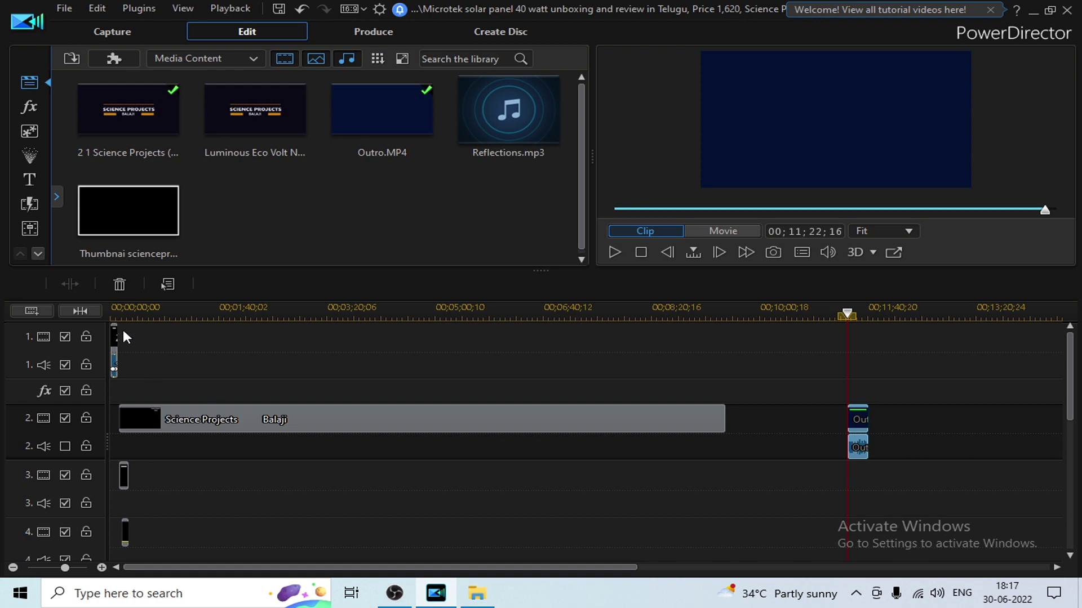
# - Show the start of the timeline in more detail and place the playhead at 00;01;37;27
pyautogui.moveTo(119, 307); pyautogui.dragTo(191, 313)
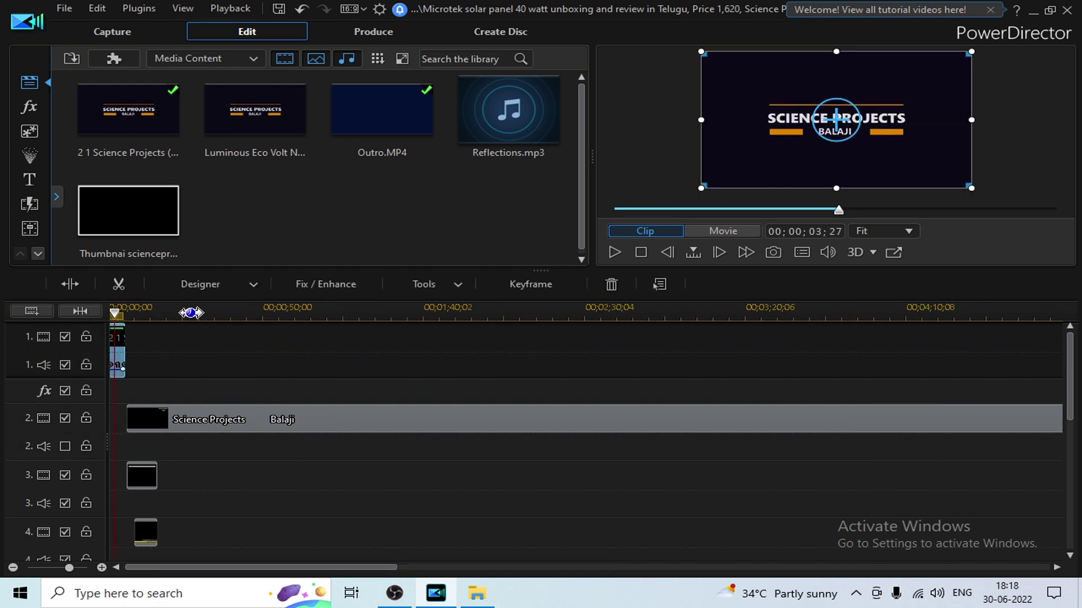
pyautogui.moveTo(201, 568); pyautogui.dragTo(193, 568)
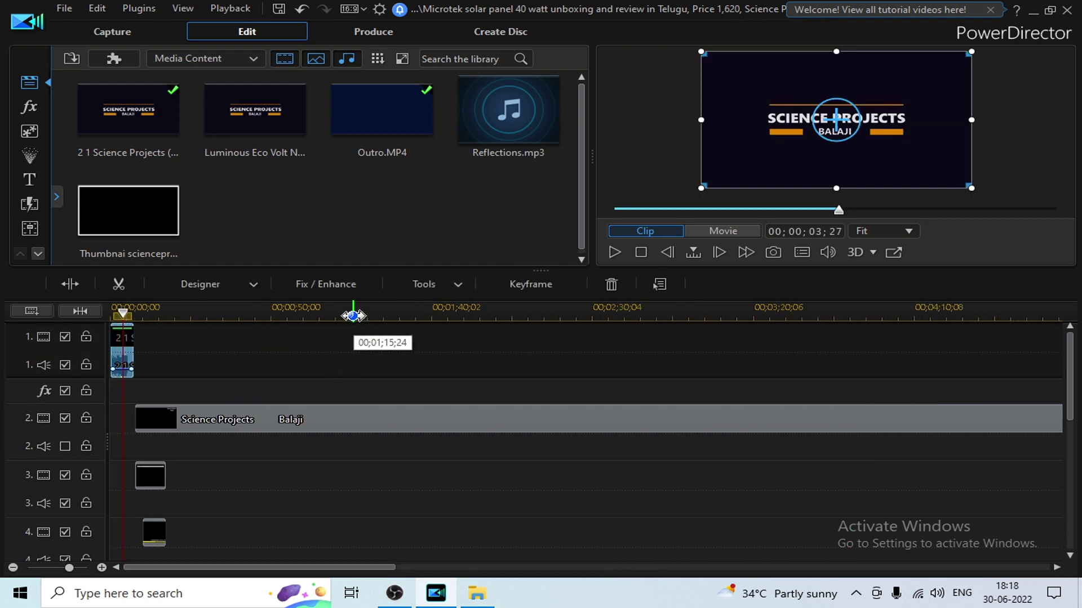
pyautogui.moveTo(354, 315); pyautogui.dragTo(167, 314)
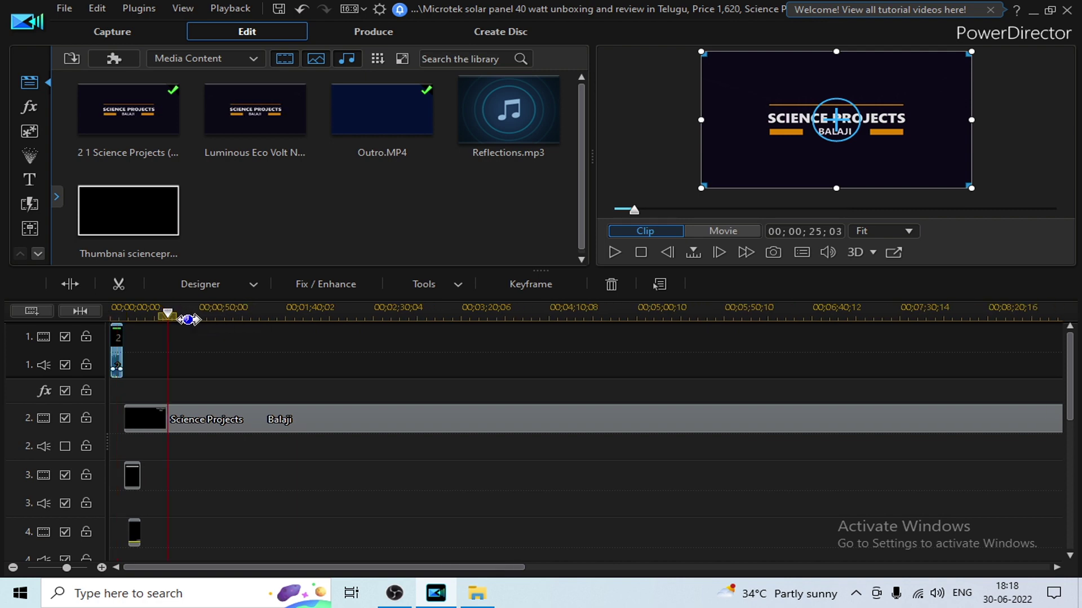
pyautogui.click(214, 352)
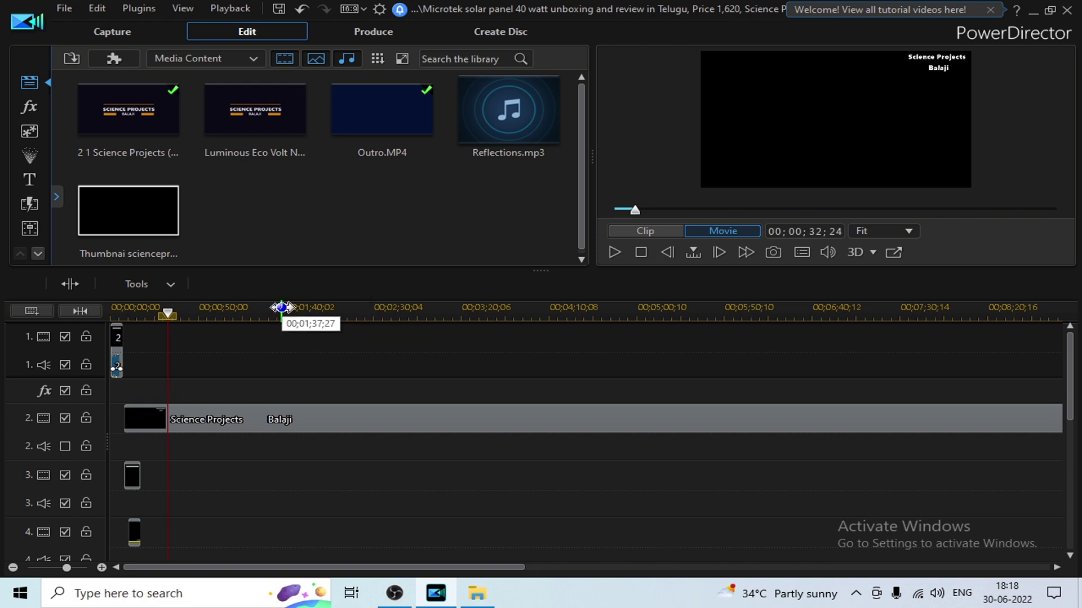
pyautogui.click(282, 311)
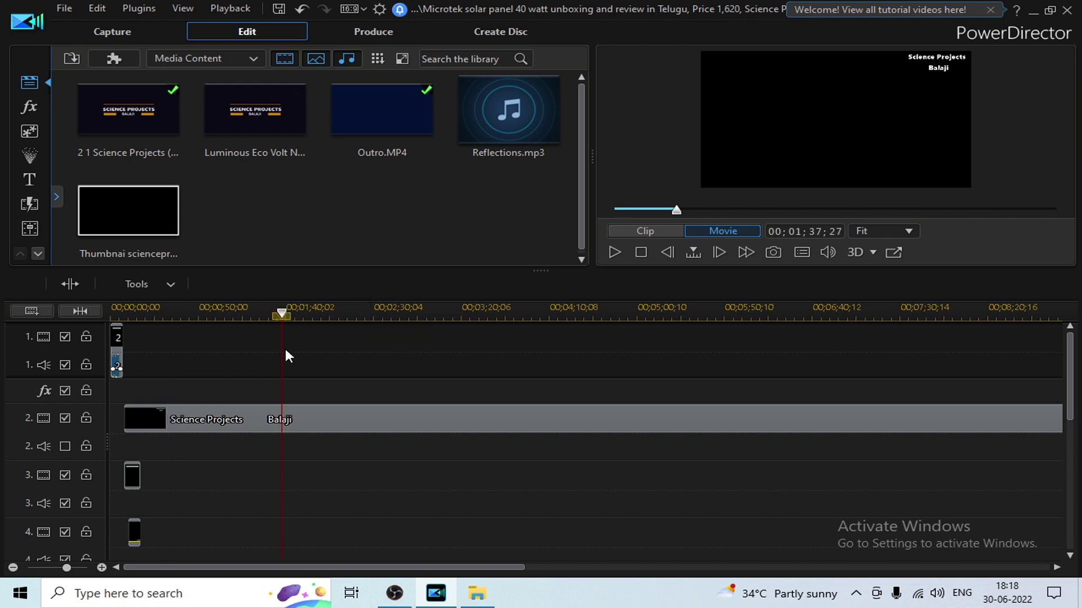
# - Play video clip S3360002 from the 543 Microtek solar panel folder, skim through its unboxing footage and close the player
pyautogui.click(476, 595)
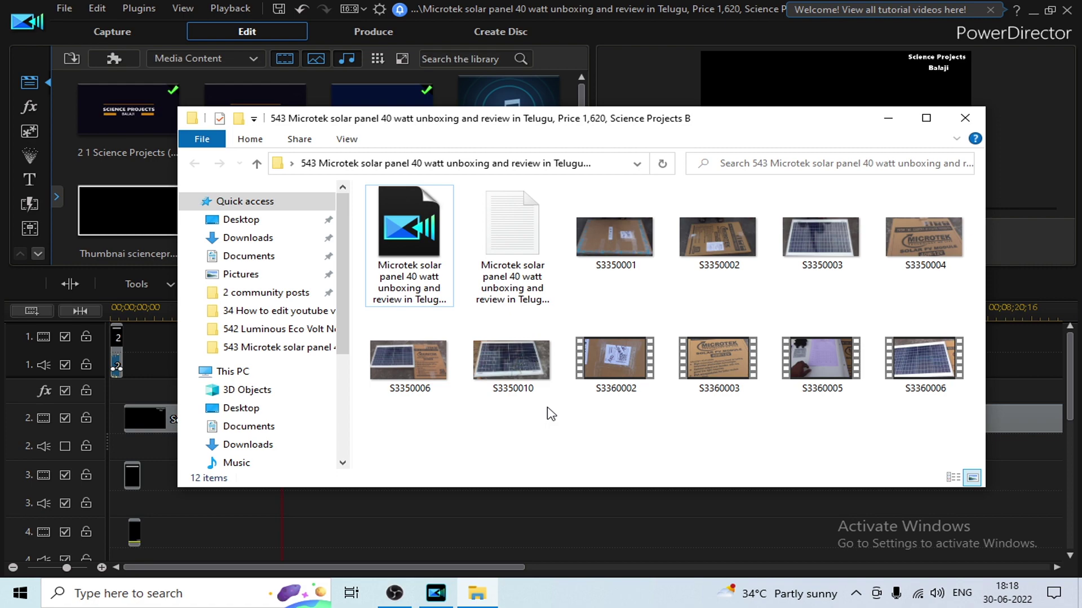
pyautogui.click(618, 369)
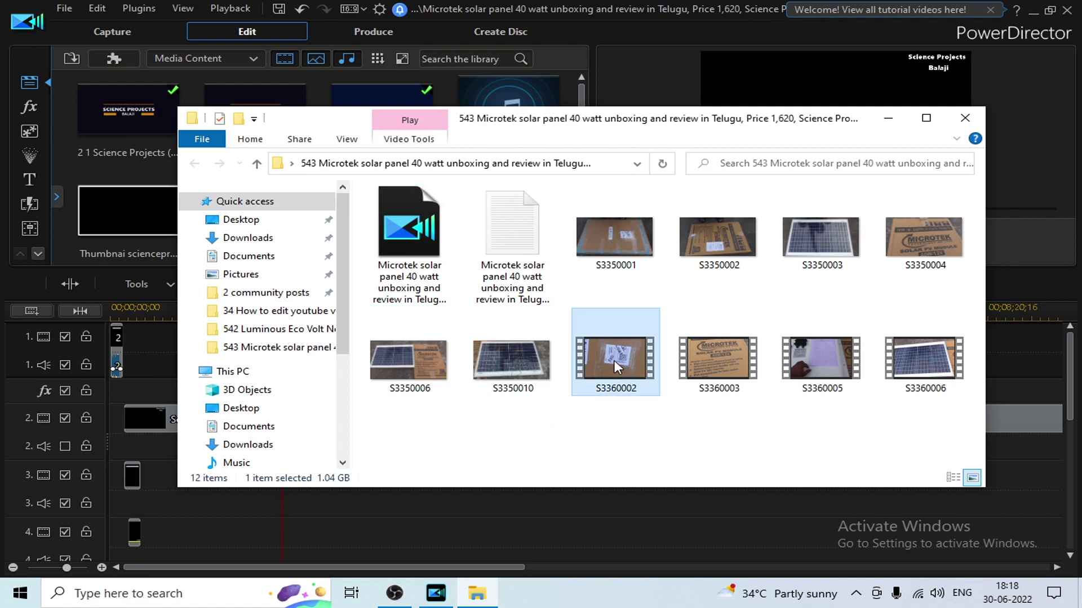
pyautogui.doubleClick(617, 369)
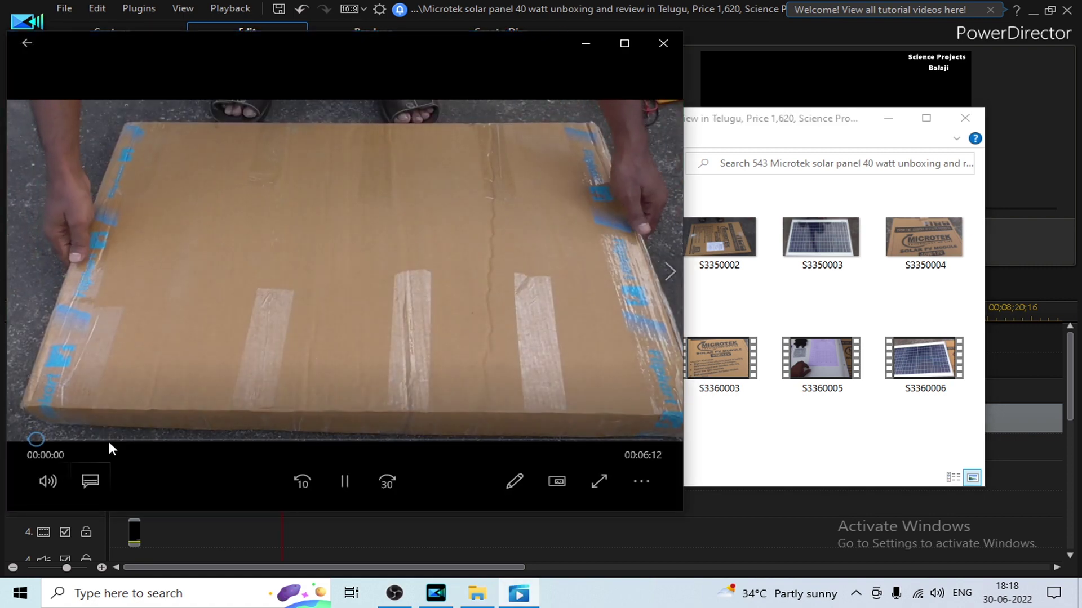
pyautogui.click(73, 439)
pyautogui.click(265, 440)
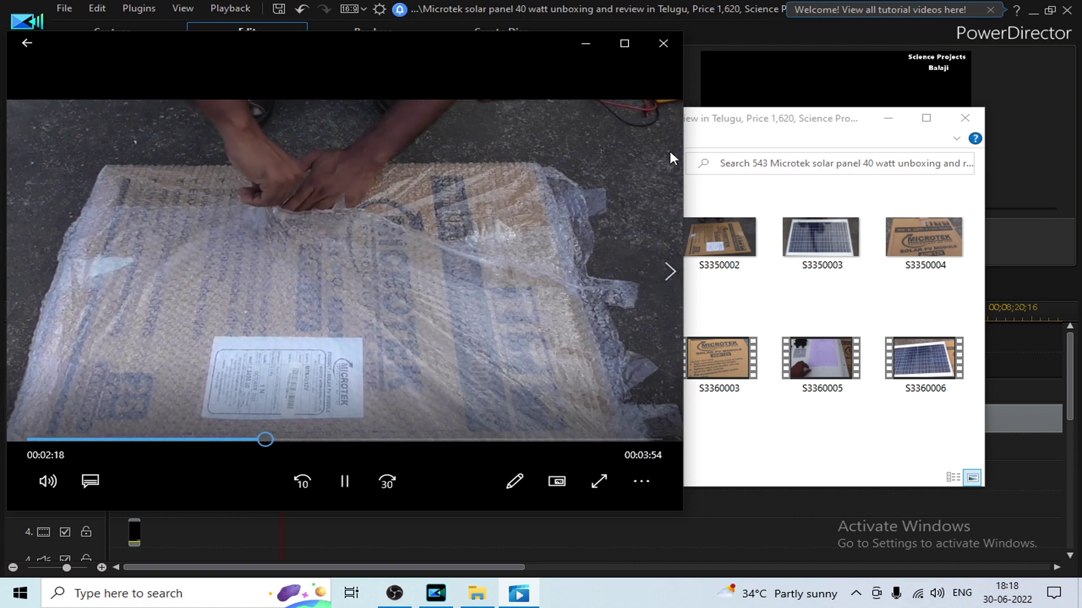
pyautogui.click(662, 43)
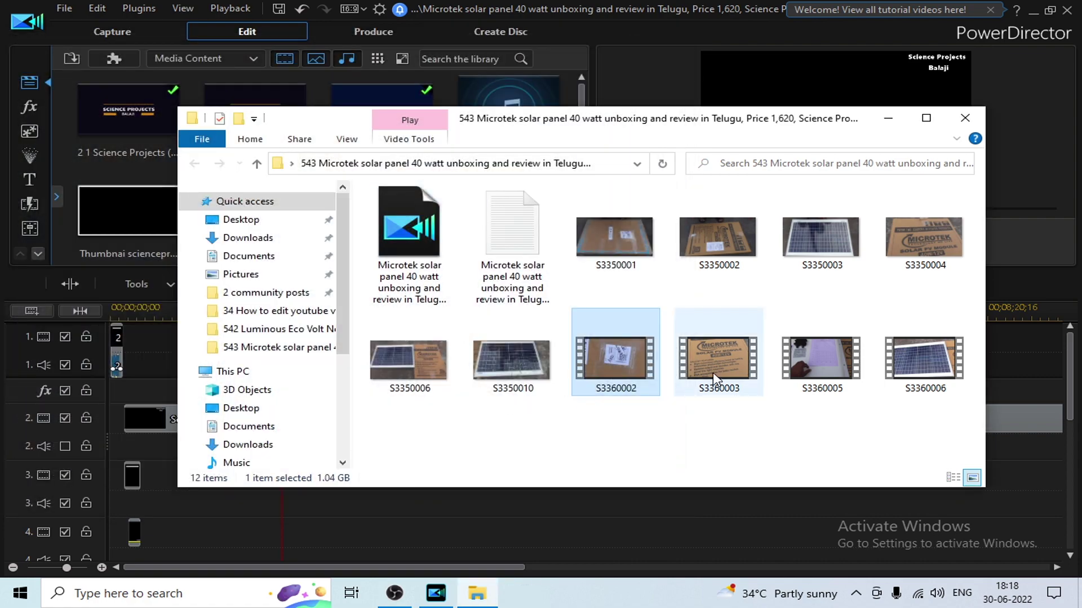
# - Play video clip S3360003, skim its footage of the Microtek carton to near the end and close the player
pyautogui.click(715, 374)
pyautogui.click(790, 361)
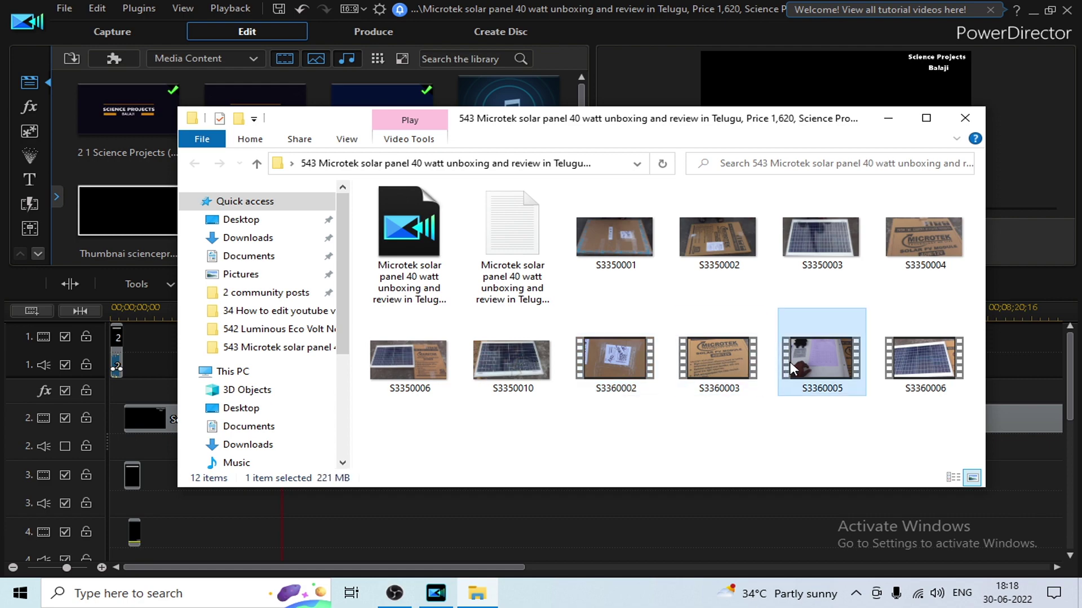
pyautogui.click(913, 366)
pyautogui.doubleClick(723, 365)
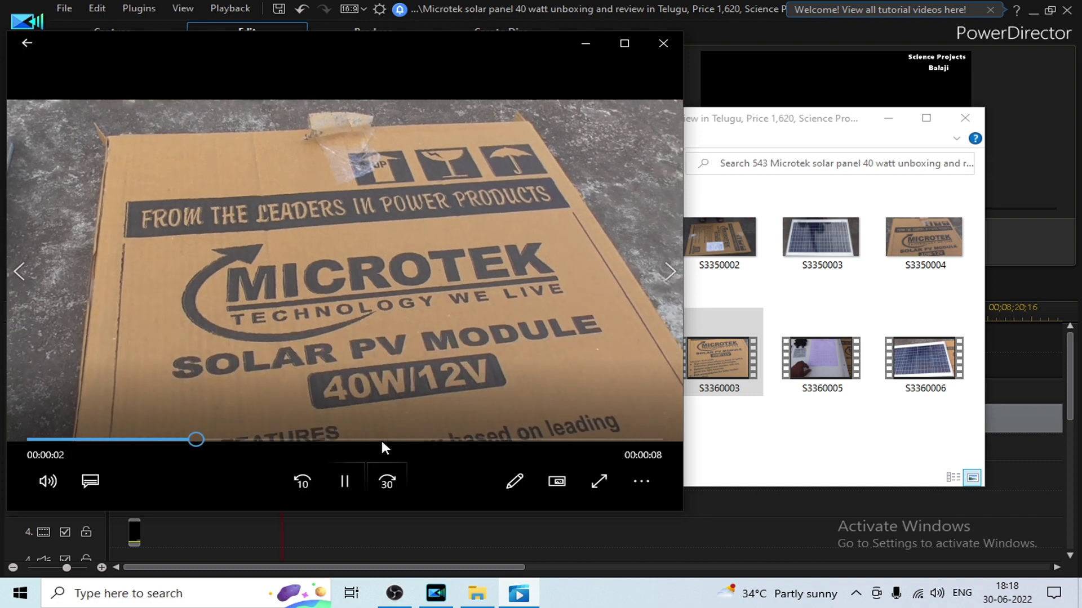
pyautogui.moveTo(383, 448); pyautogui.dragTo(632, 446)
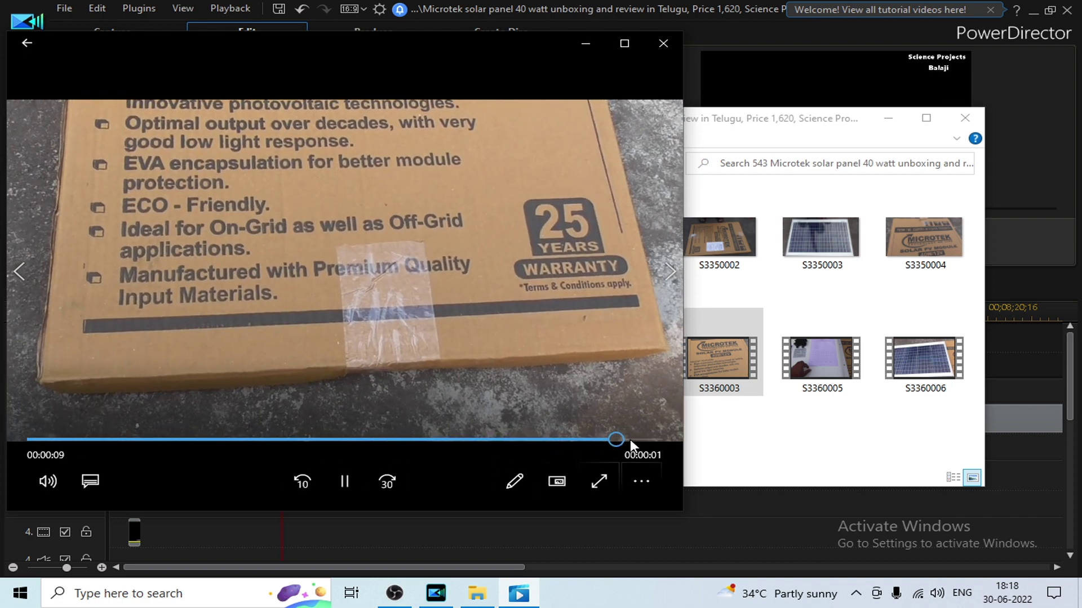
pyautogui.click(664, 45)
# - Play video clip S3360006 and skim through its solar panel footage to near the end
pyautogui.doubleClick(923, 355)
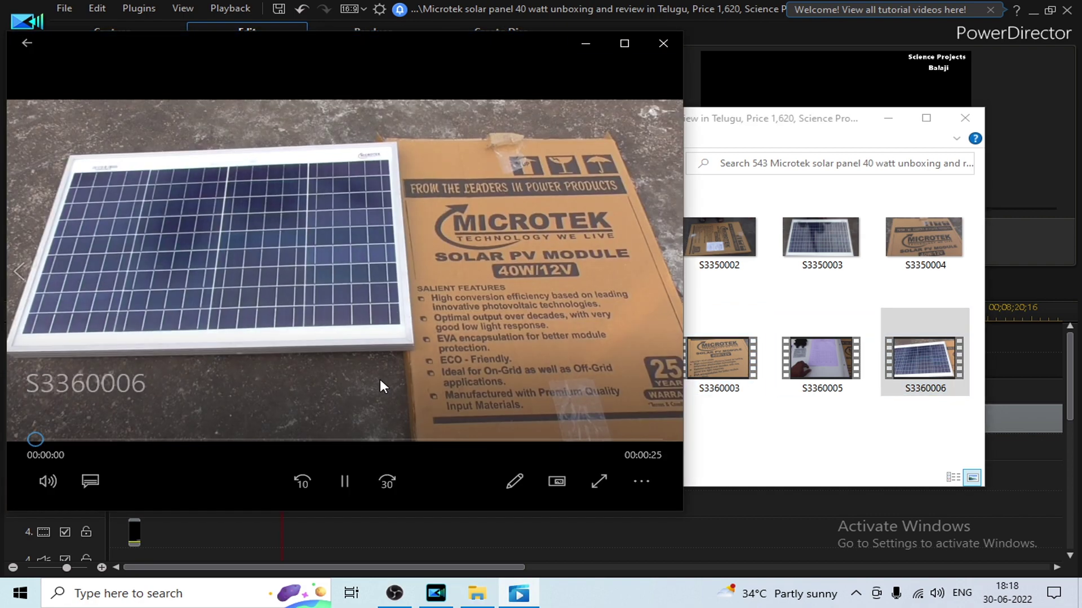
pyautogui.click(218, 440)
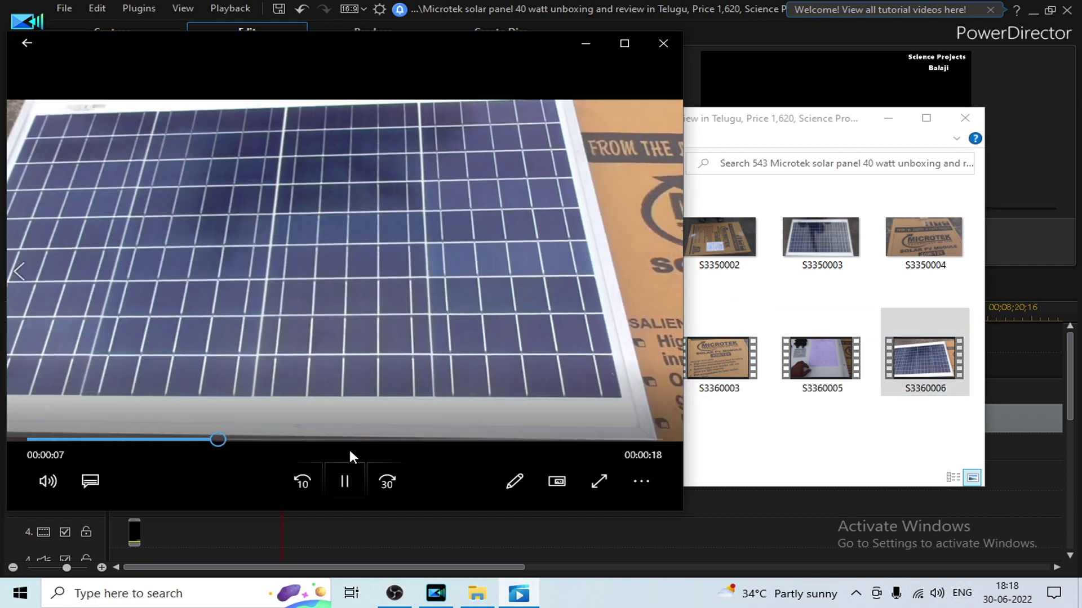
pyautogui.click(403, 439)
pyautogui.click(586, 440)
pyautogui.click(632, 440)
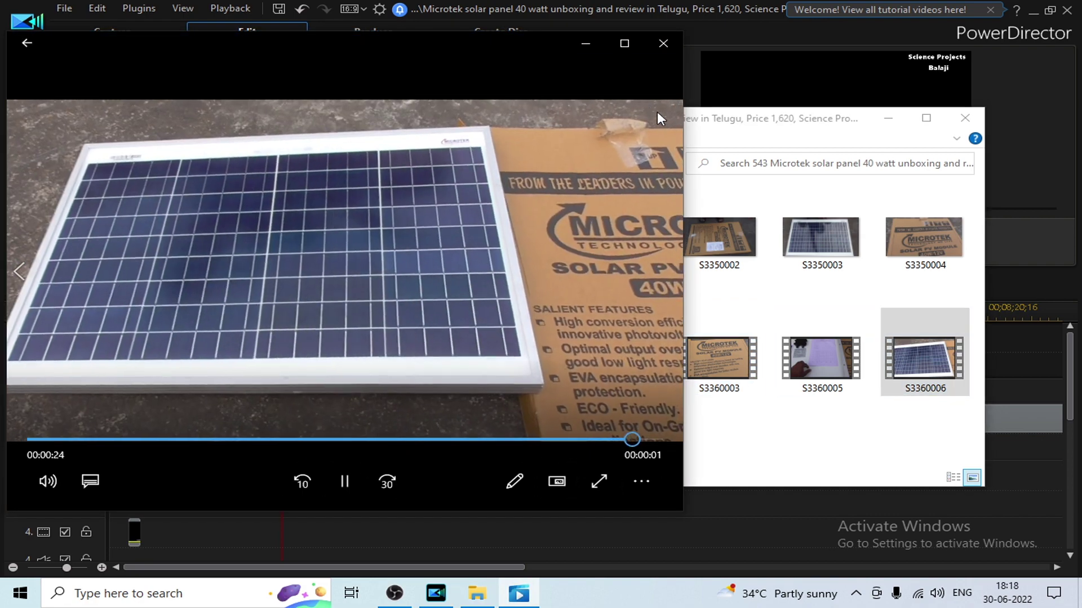
# - Close the video player and place clip S3360006 from the project folder on video track 1, at about 00;00;52;17
pyautogui.click(662, 43)
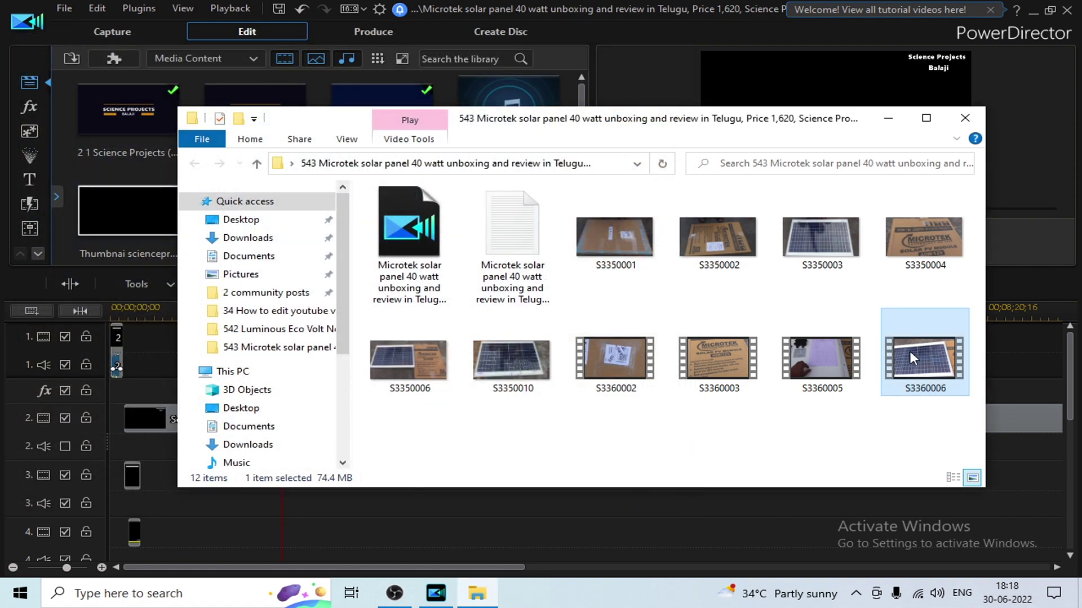
pyautogui.moveTo(600, 117); pyautogui.dragTo(749, 46)
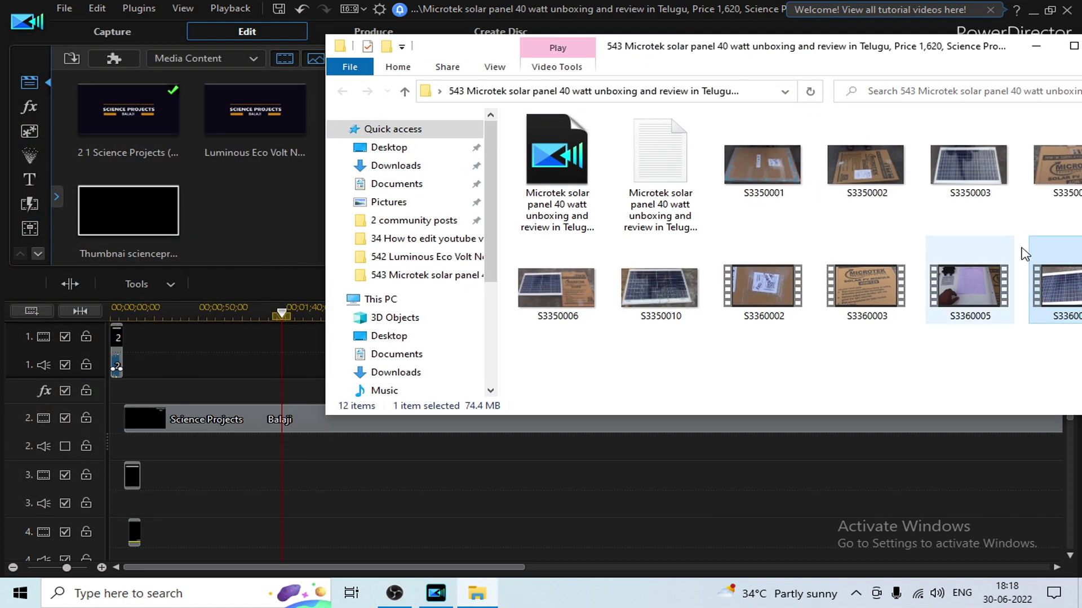
pyautogui.moveTo(1056, 279); pyautogui.dragTo(291, 334)
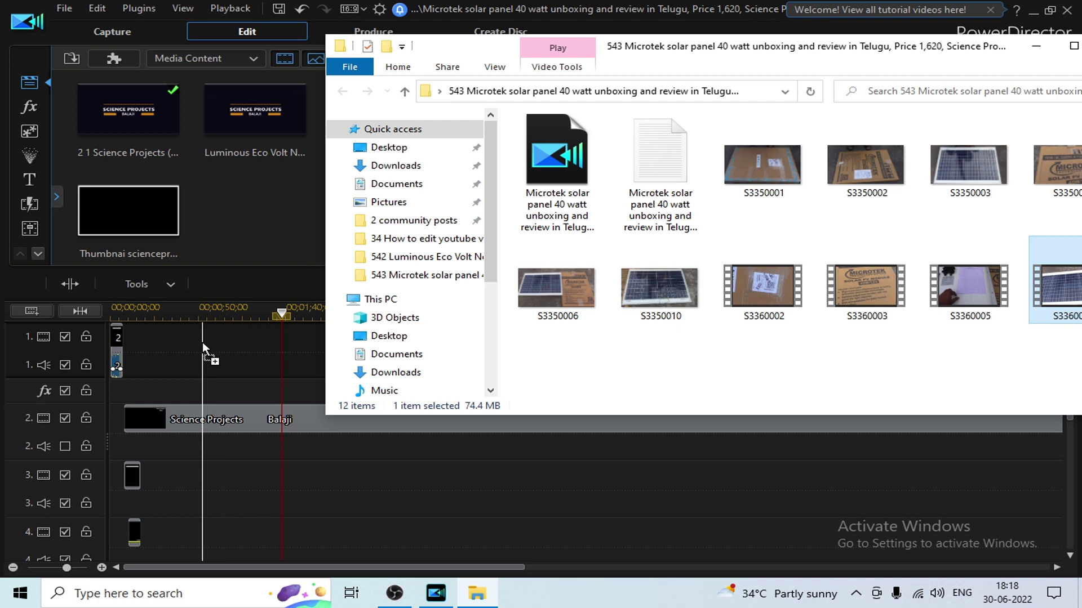
pyautogui.moveTo(201, 342); pyautogui.dragTo(201, 343)
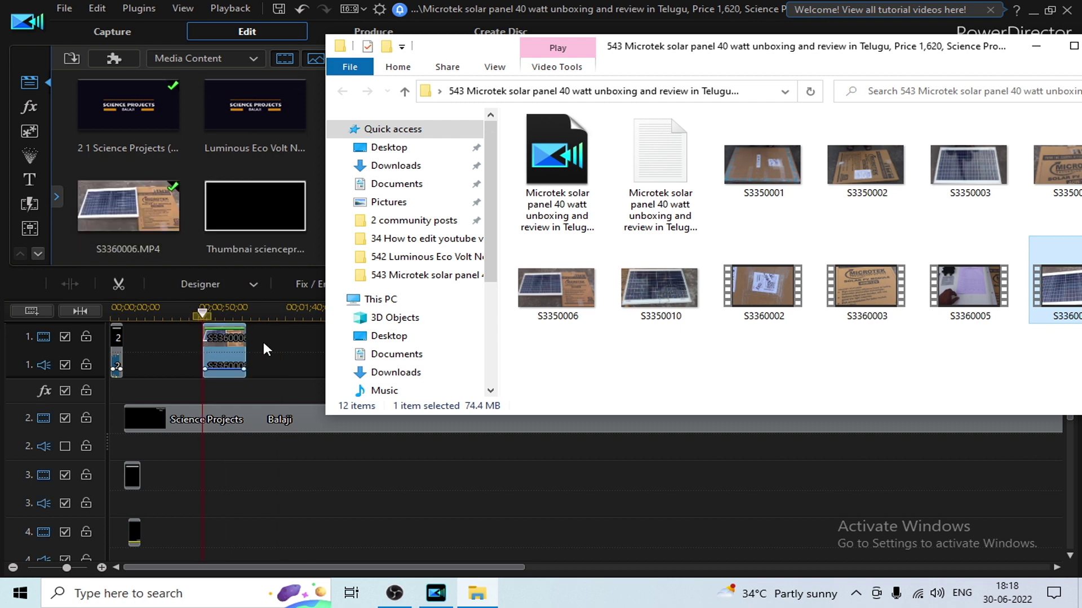
pyautogui.click(229, 345)
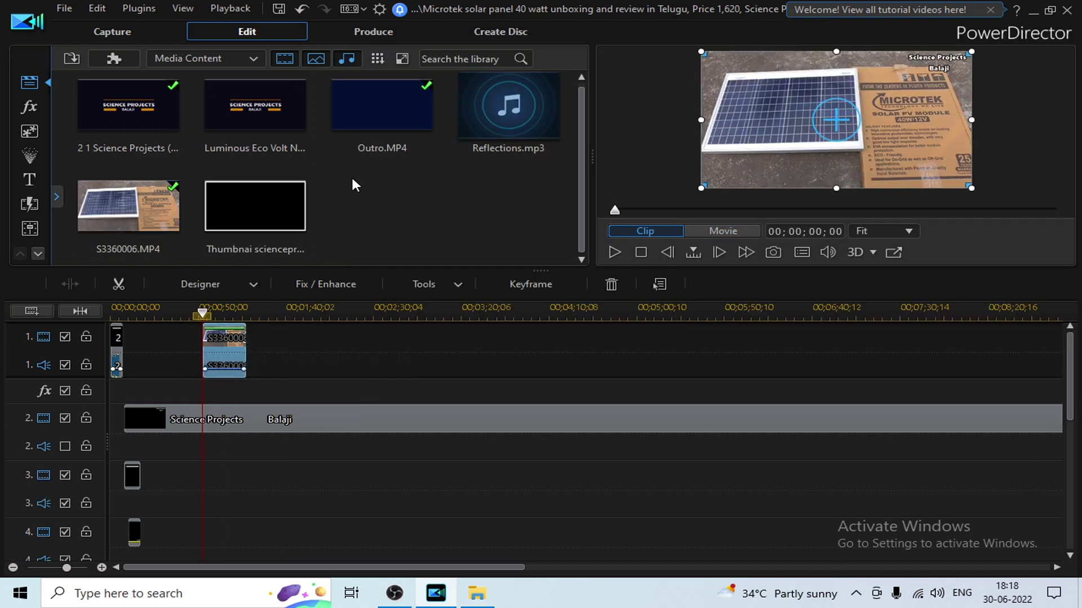
# - Move clip S3360006 on video track 1 so that it starts directly after the Science Projects intro clip
pyautogui.click(132, 206)
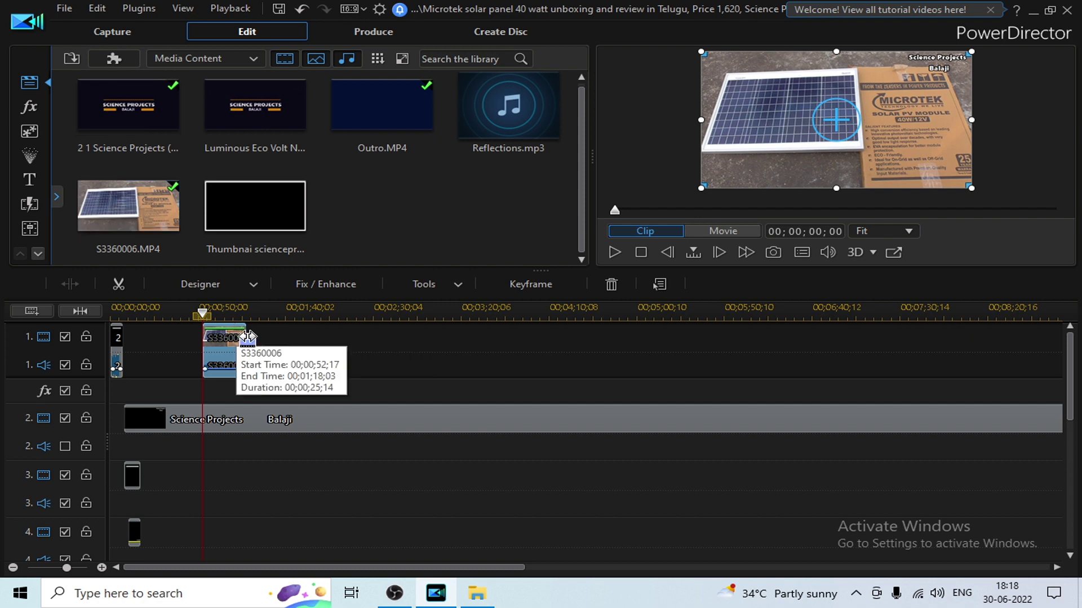
pyautogui.moveTo(223, 340); pyautogui.dragTo(148, 342)
pyautogui.scroll(3, 322, 496)
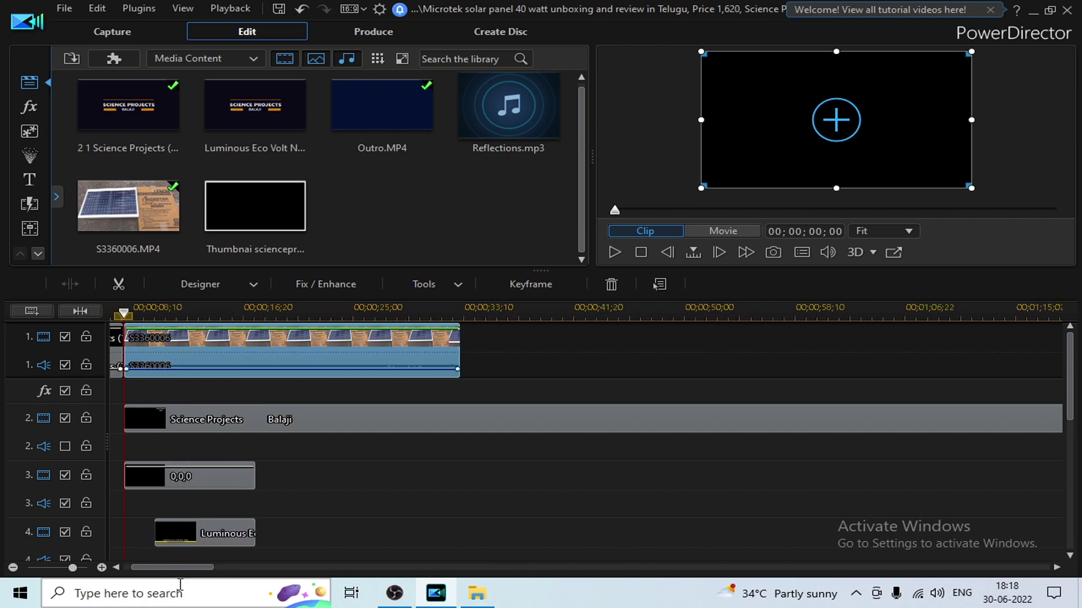
pyautogui.moveTo(170, 568); pyautogui.dragTo(145, 568)
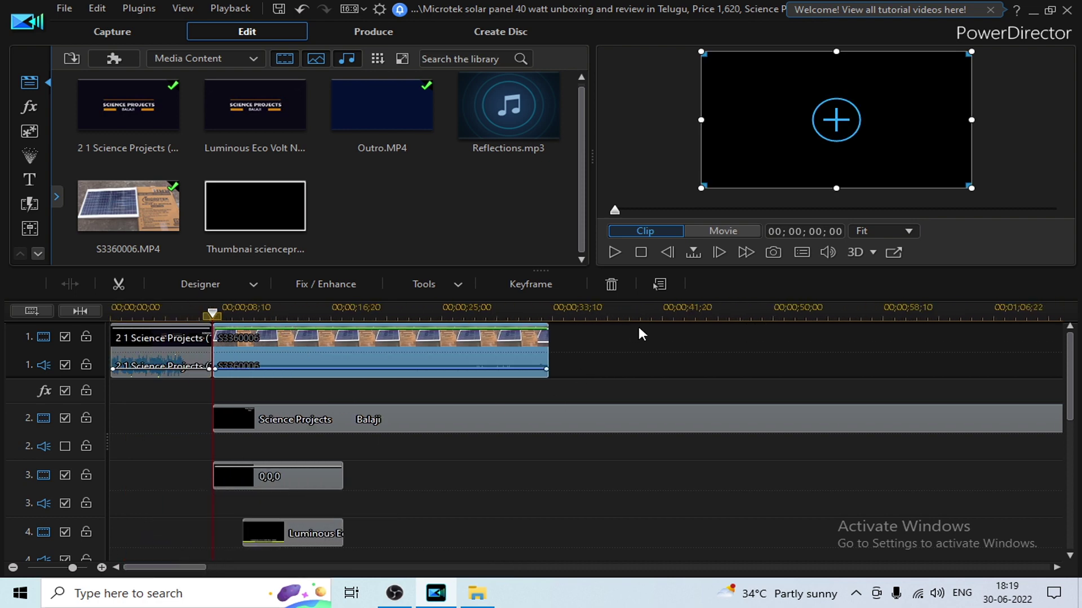
# - Preview the beginning of clip S3360006, then delete the 0,0,0 color clip from video track 3
pyautogui.click(614, 252)
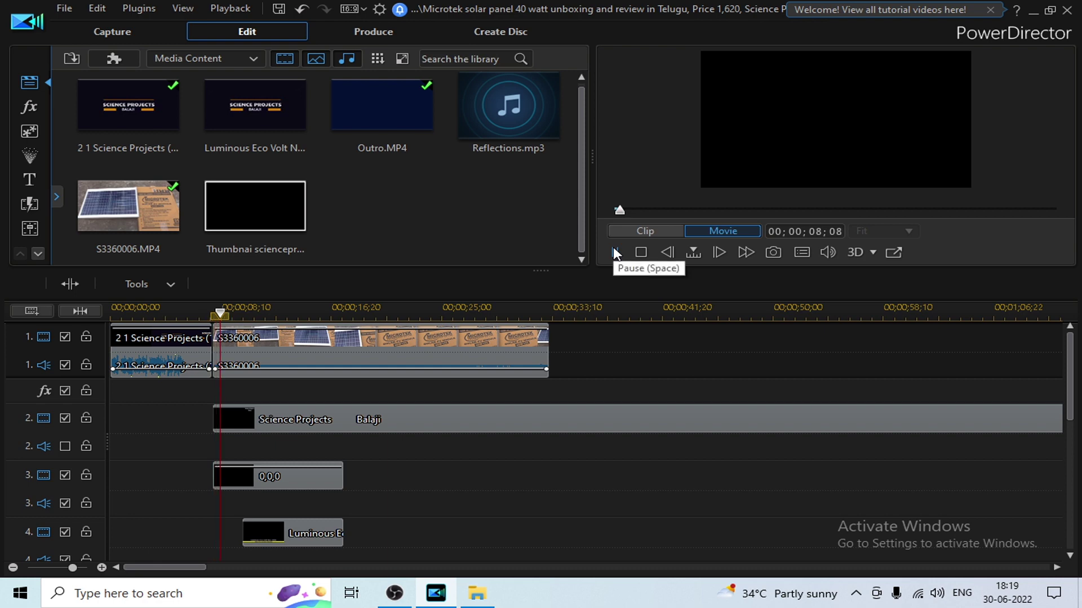
pyautogui.click(614, 250)
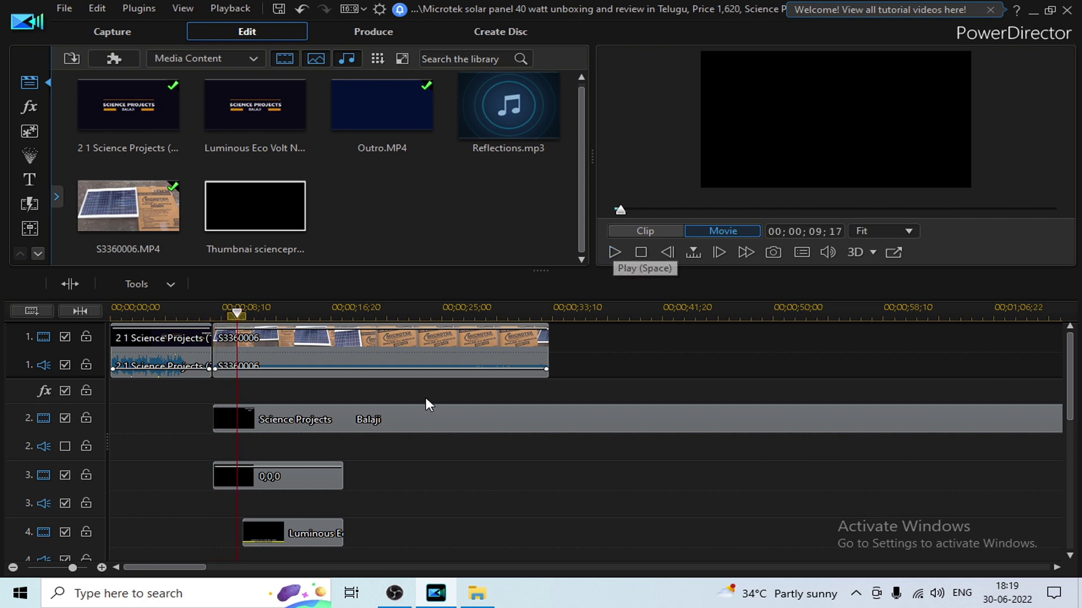
pyautogui.click(268, 478)
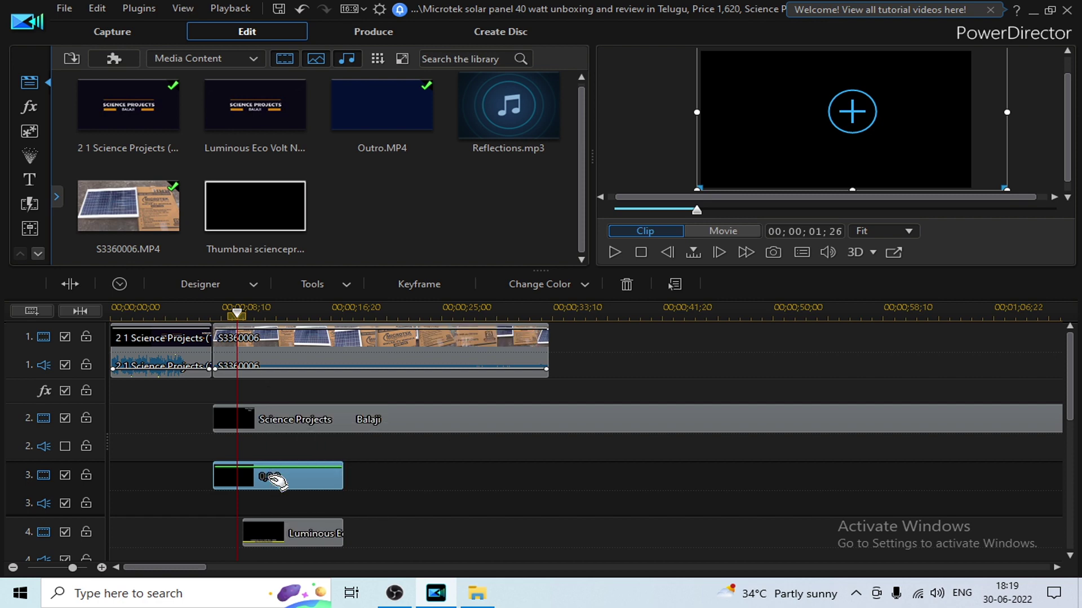
pyautogui.press('Delete')
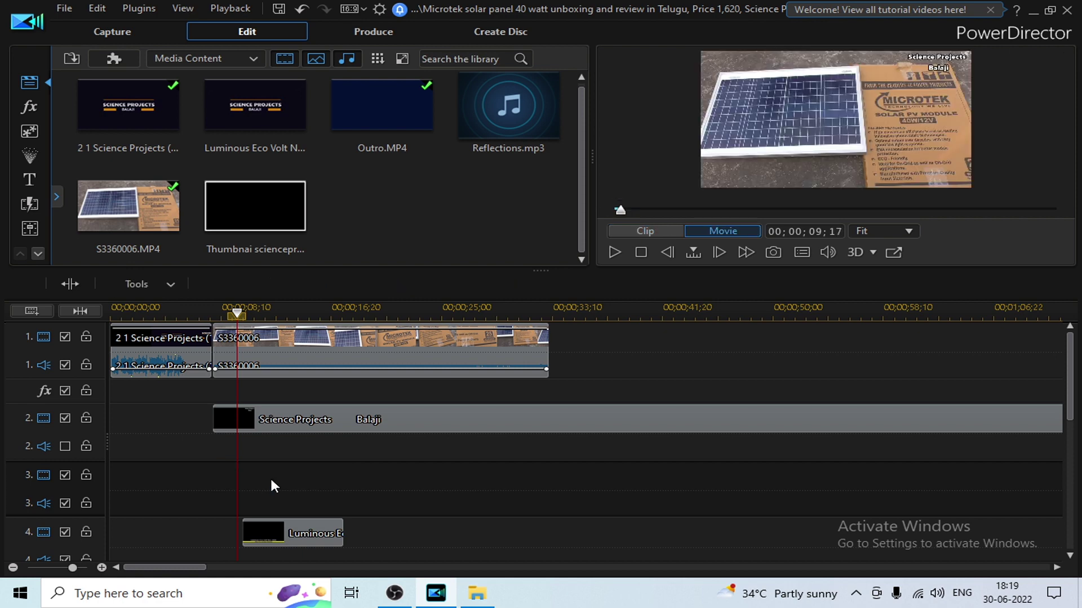
# - Play the movie from the start of clip S3360006 through the Luminous title and pause at 00;00;17;09
pyautogui.moveTo(237, 314); pyautogui.dragTo(213, 327)
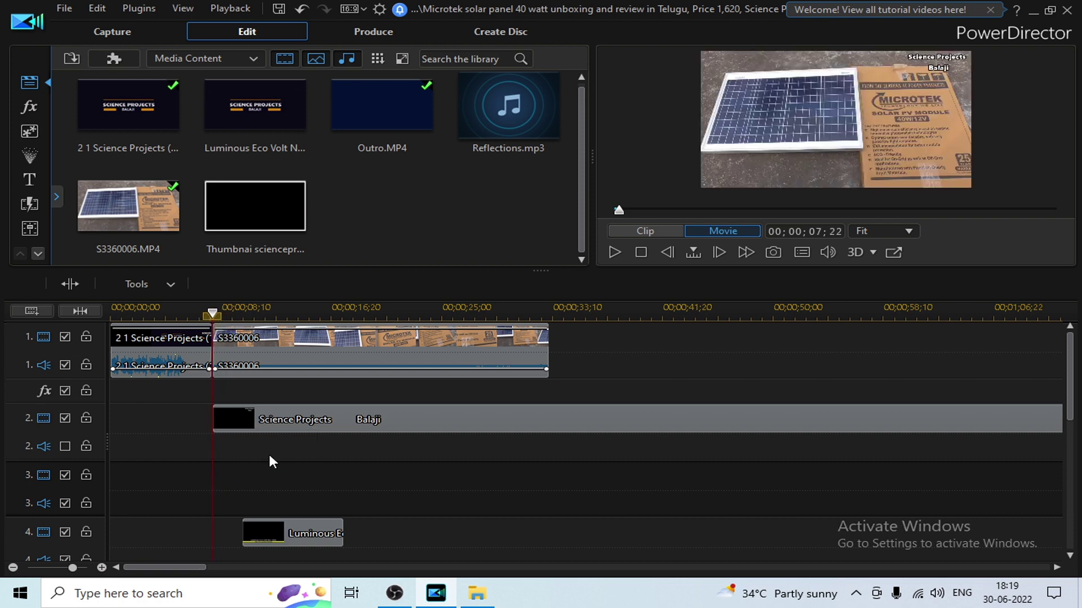
pyautogui.press('space')
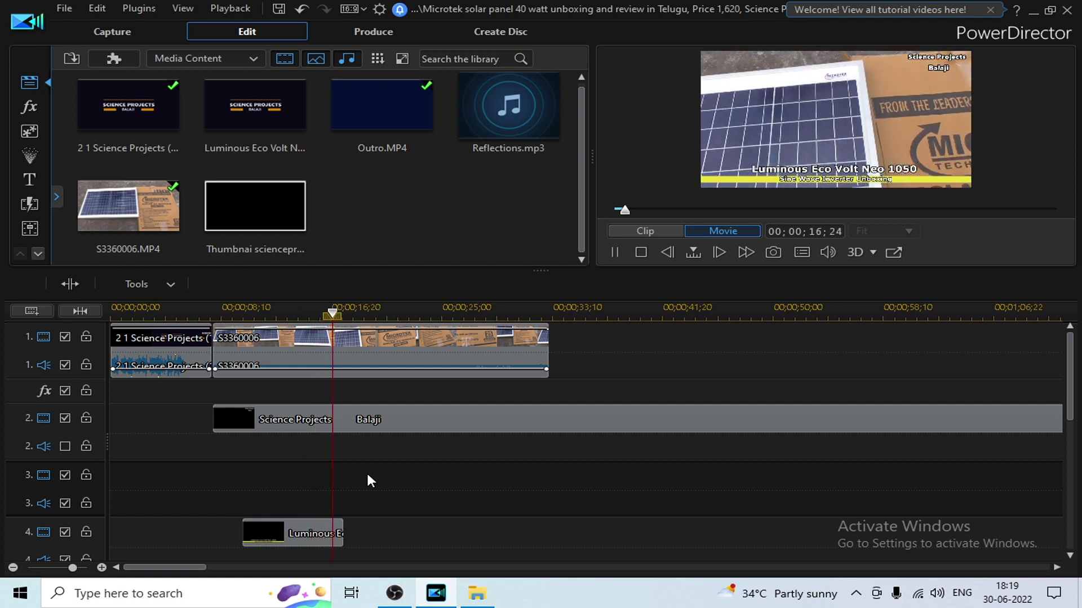
pyautogui.press('space')
# - Add clip S3360002 from the project folder to video track 1 directly after clip S3360006
pyautogui.scroll(-3, 316, 343)
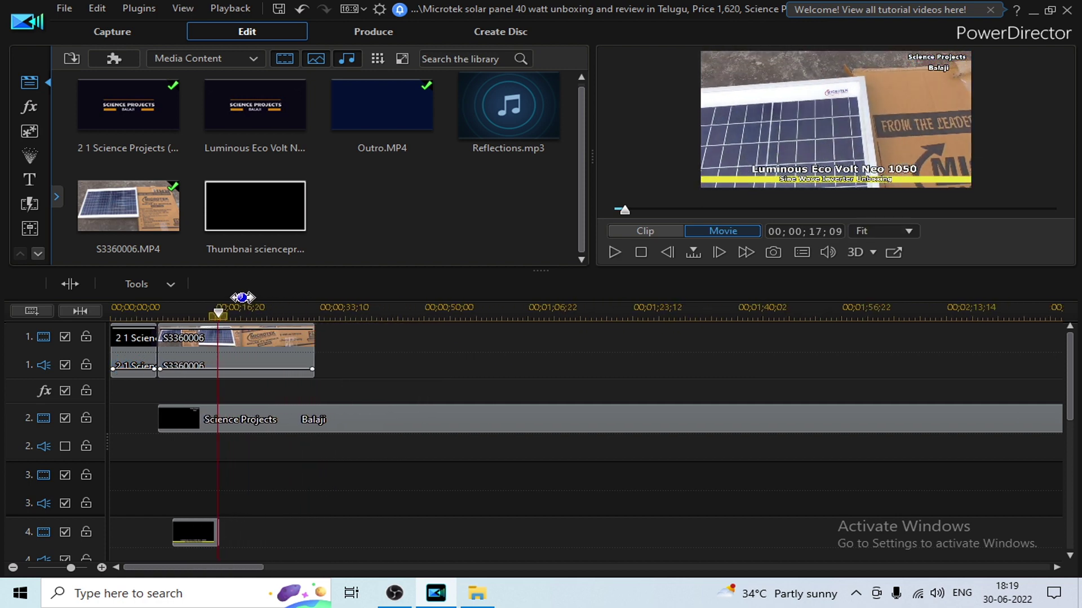
pyautogui.click(309, 313)
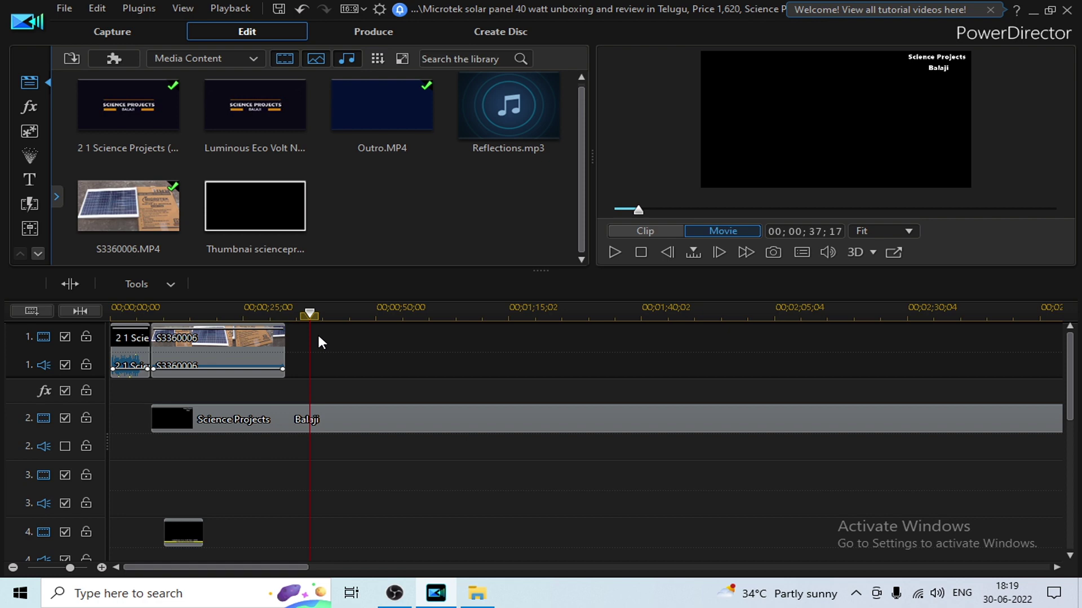
pyautogui.click(474, 594)
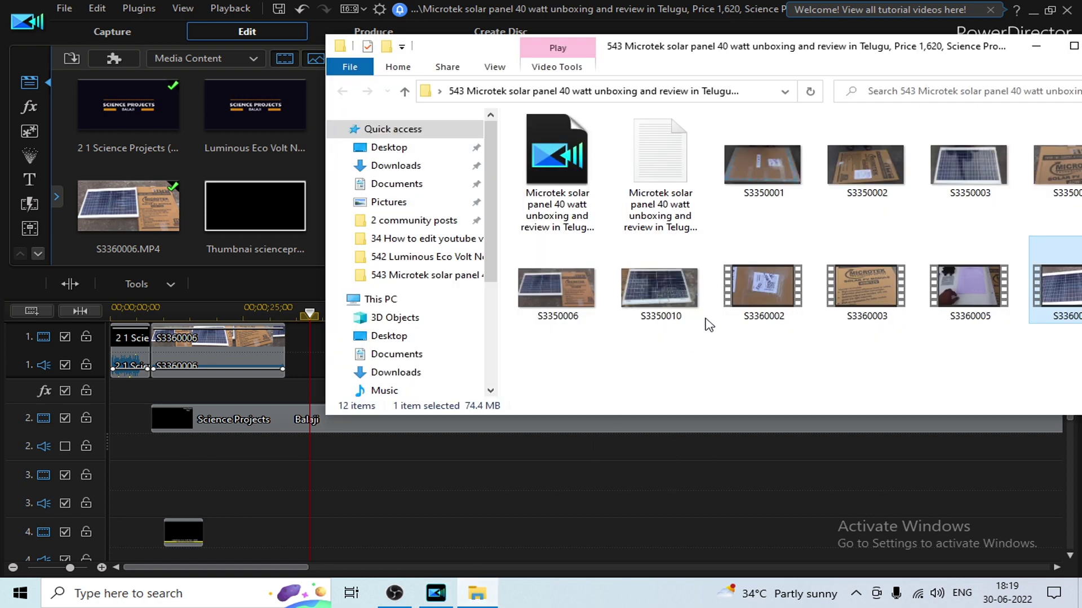
pyautogui.click(751, 308)
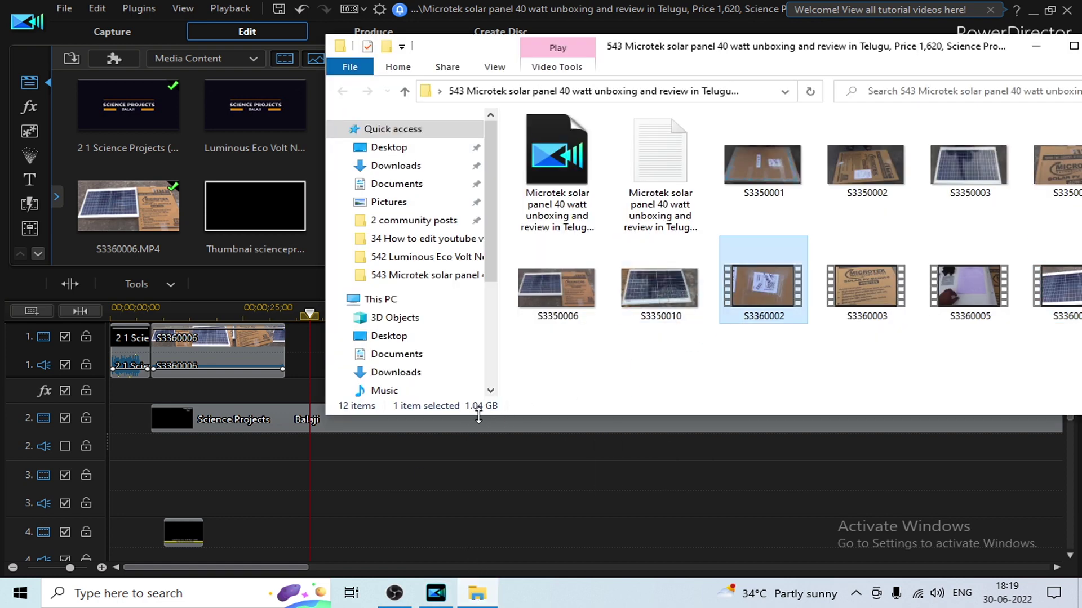
pyautogui.moveTo(681, 46); pyautogui.dragTo(827, 54)
pyautogui.moveTo(915, 281); pyautogui.dragTo(334, 326)
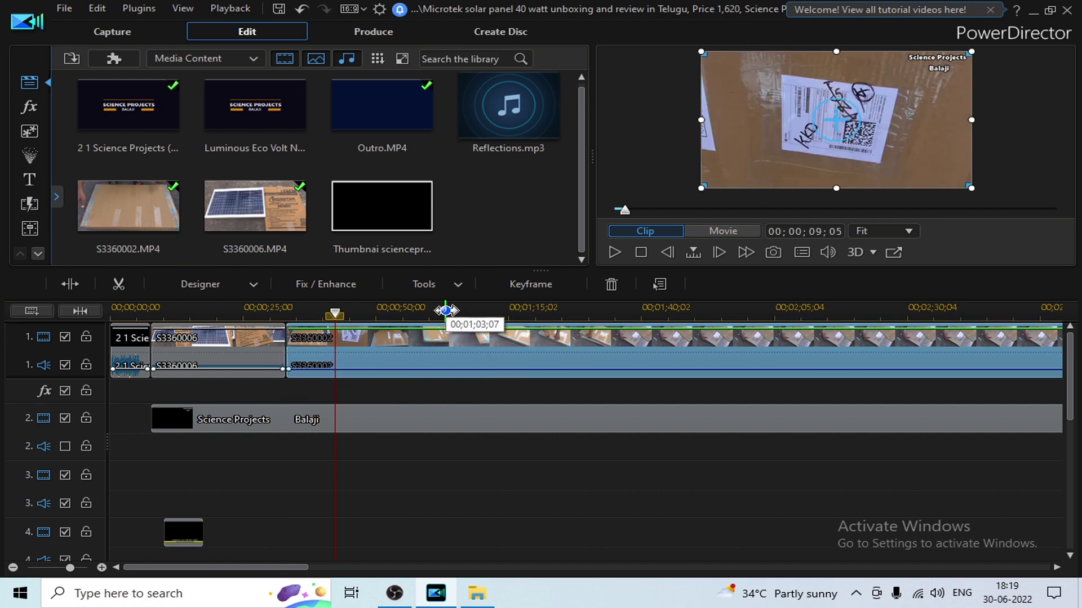
# - Fit more of the timeline in view and place the playhead at the end of clip S3360002, at 00;06;45;13
pyautogui.moveTo(445, 308); pyautogui.dragTo(178, 302)
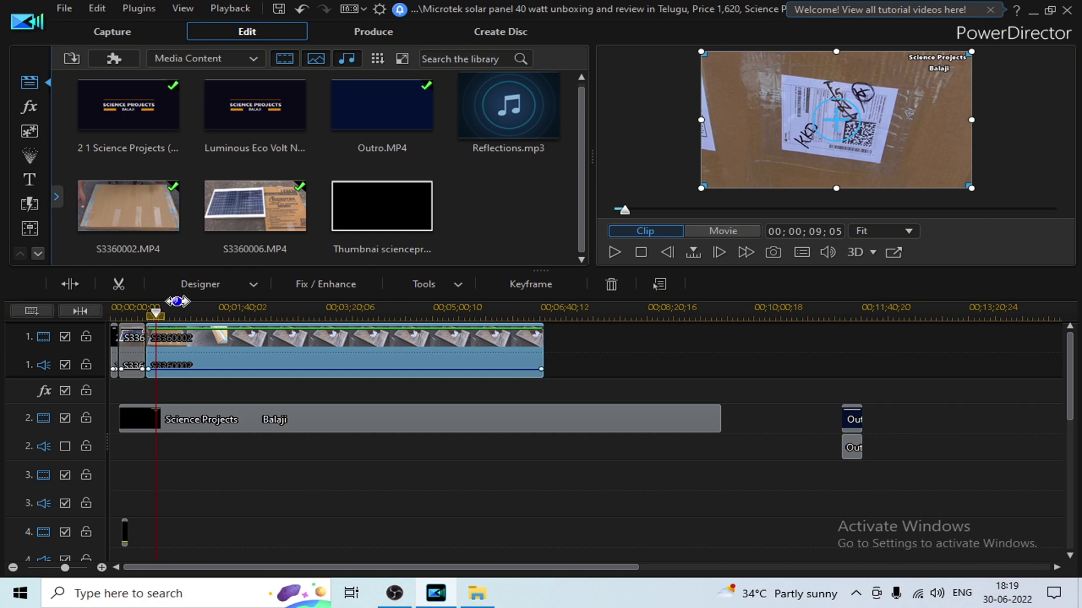
pyautogui.click(493, 311)
pyautogui.moveTo(495, 313); pyautogui.dragTo(548, 316)
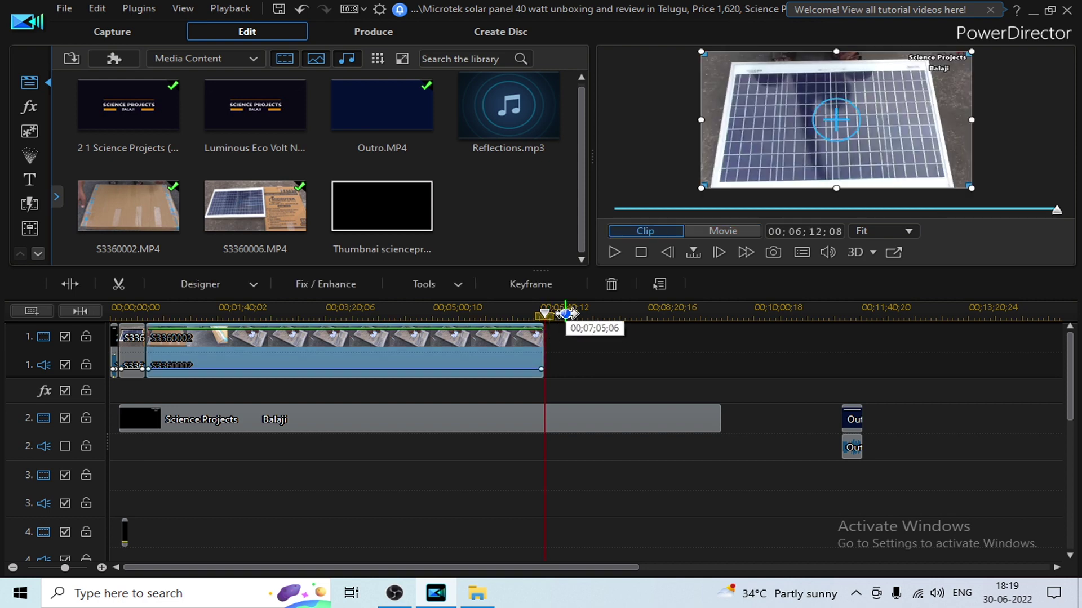
pyautogui.click(567, 346)
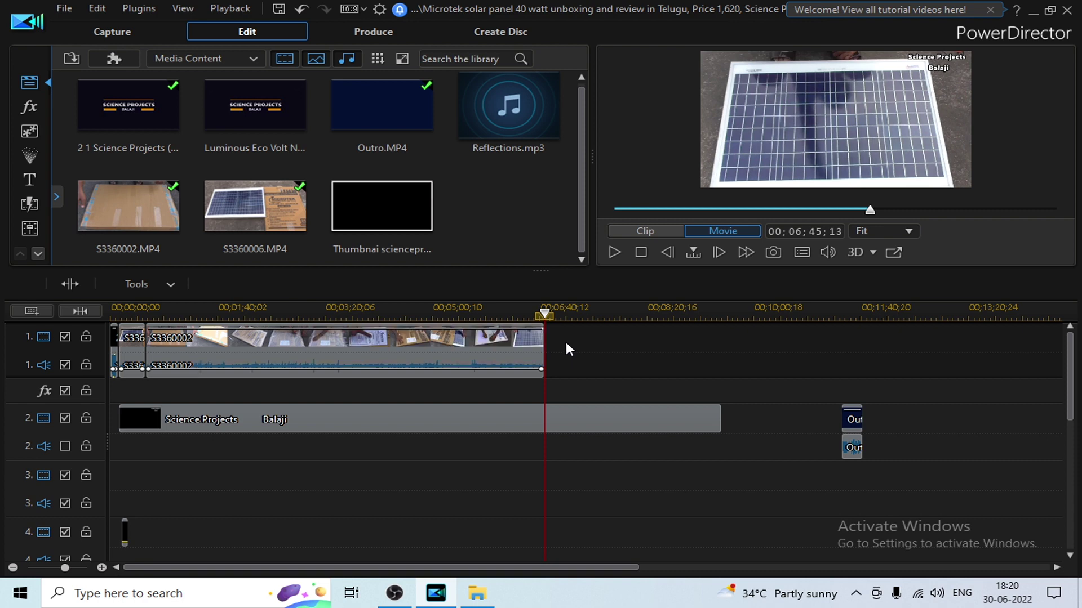
# - Add clips S3360003 and S3360005 together from the project folder to video track 1, directly after clip S3360002
pyautogui.click(485, 596)
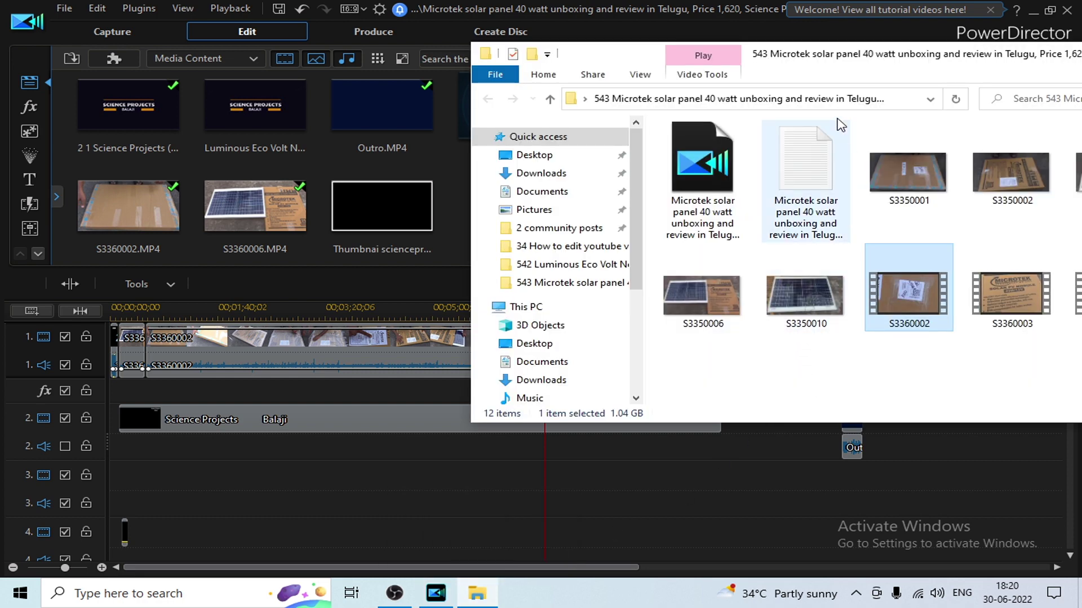
pyautogui.moveTo(822, 54); pyautogui.dragTo(545, 55)
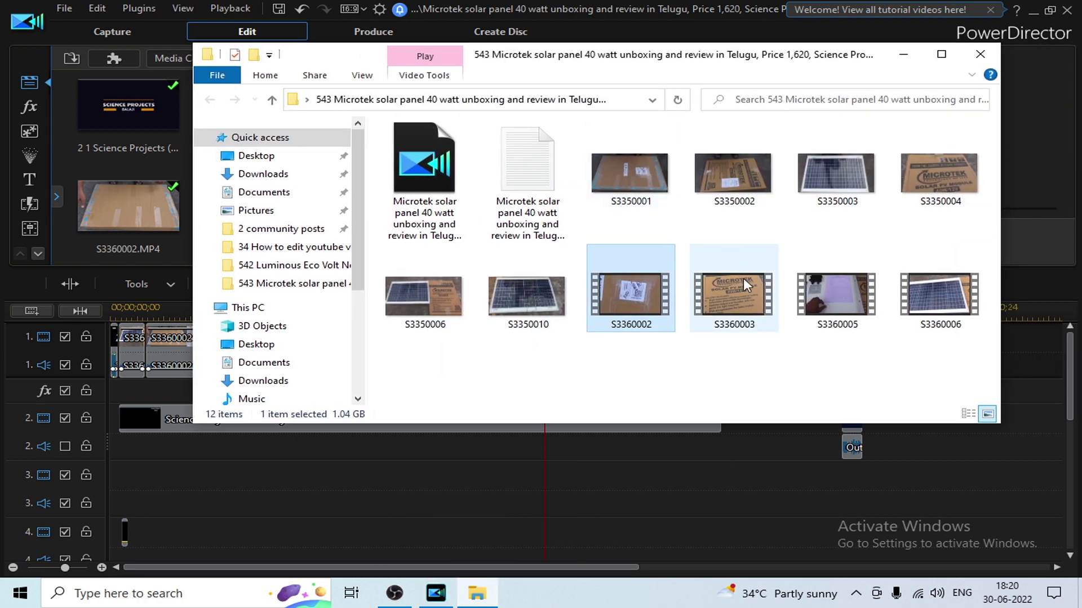
pyautogui.moveTo(727, 360); pyautogui.dragTo(833, 305)
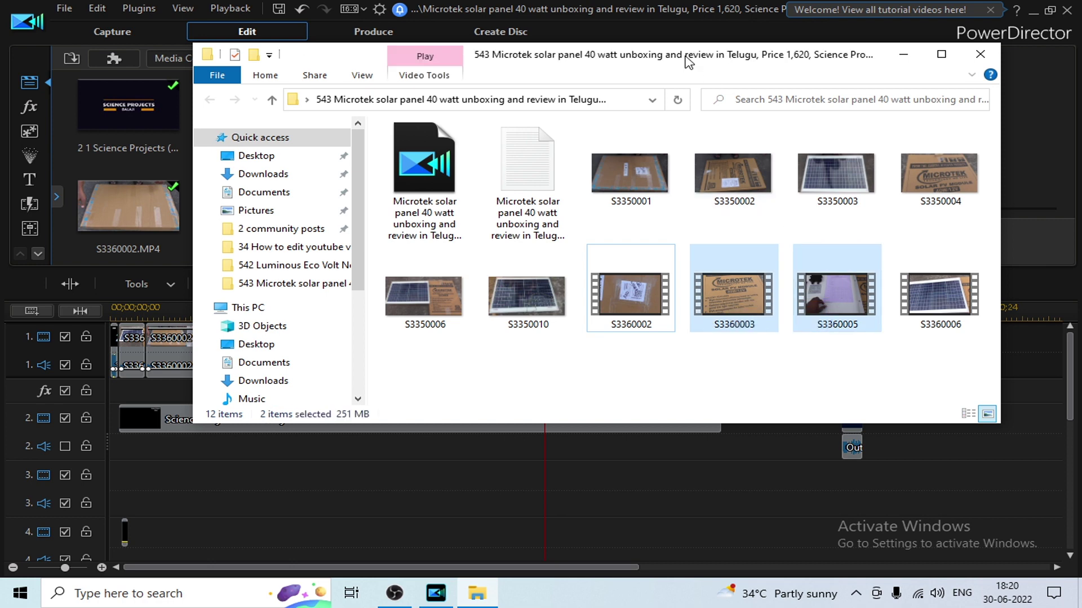
pyautogui.moveTo(676, 60); pyautogui.dragTo(334, 186)
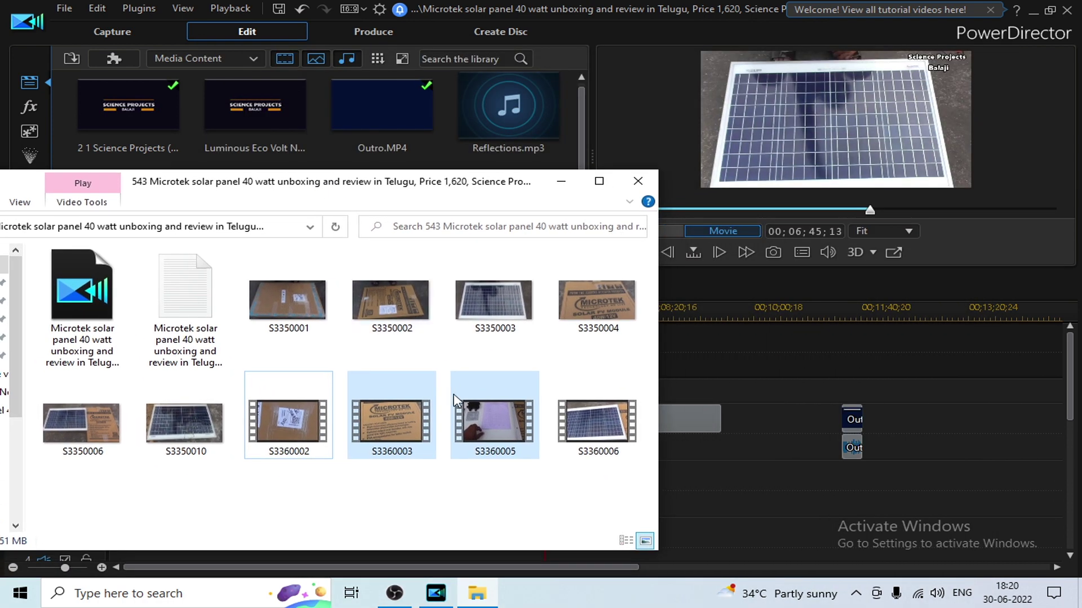
pyautogui.moveTo(789, 340); pyautogui.dragTo(558, 341)
pyautogui.click(803, 342)
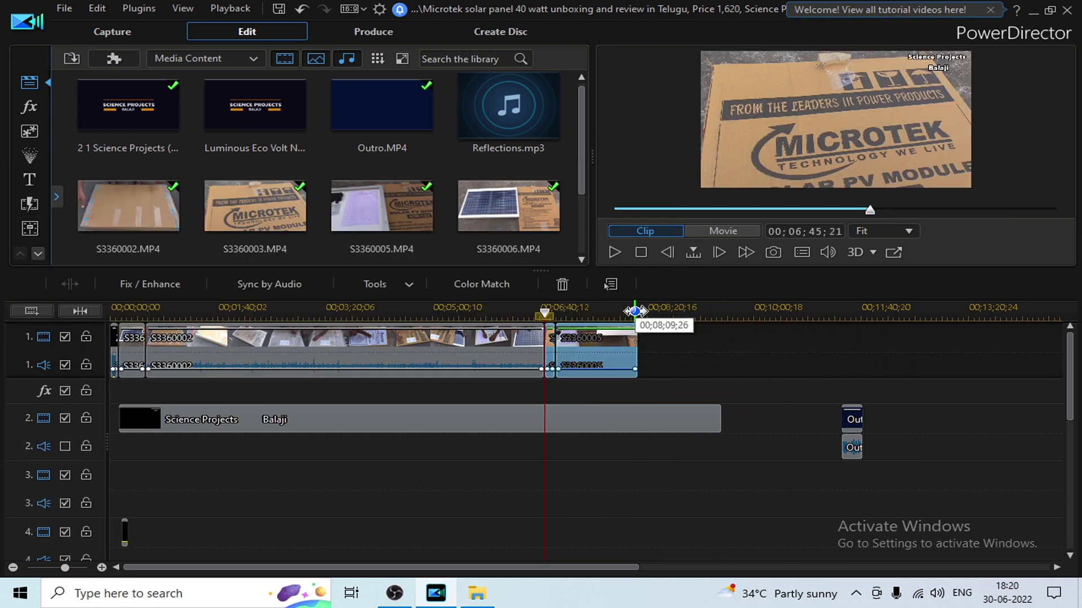
# - Place the playhead at the end of clip S3360005 and move the Outro clip from track 2 to track 1 there
pyautogui.click(635, 311)
pyautogui.moveTo(636, 311); pyautogui.dragTo(646, 320)
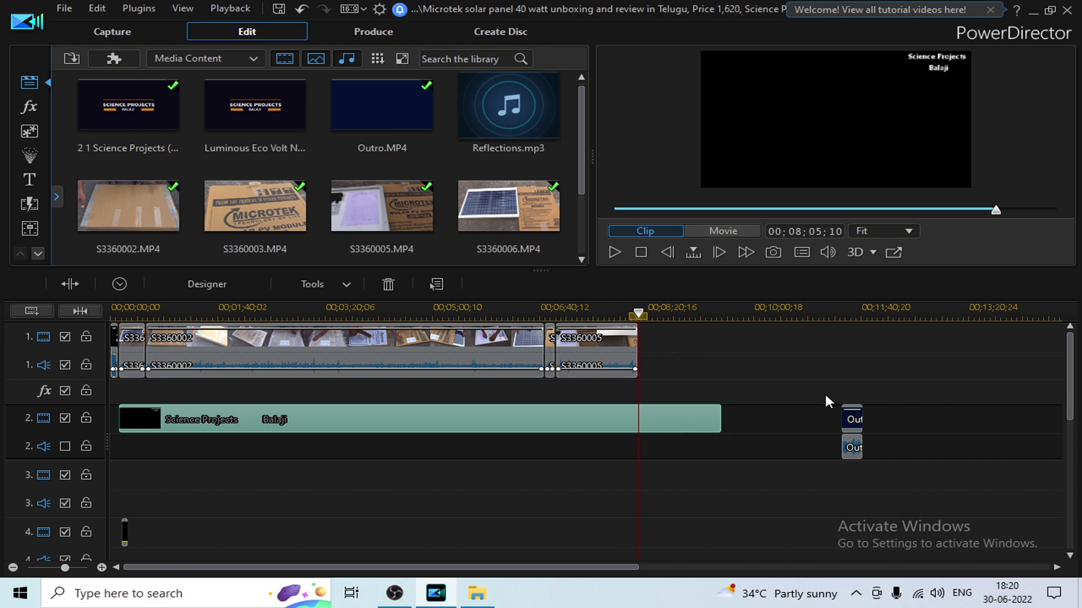
pyautogui.click(851, 431)
pyautogui.moveTo(852, 431); pyautogui.dragTo(653, 365)
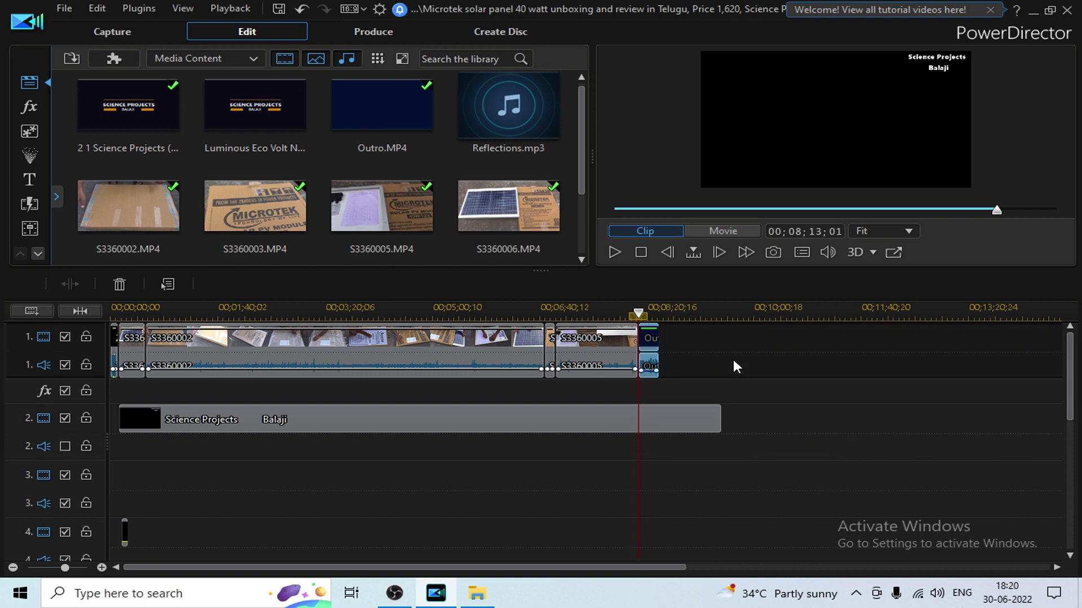
# - Shorten the Science Projects title clip on video track 2 so that it ends where the Outro clip begins
pyautogui.click(657, 310)
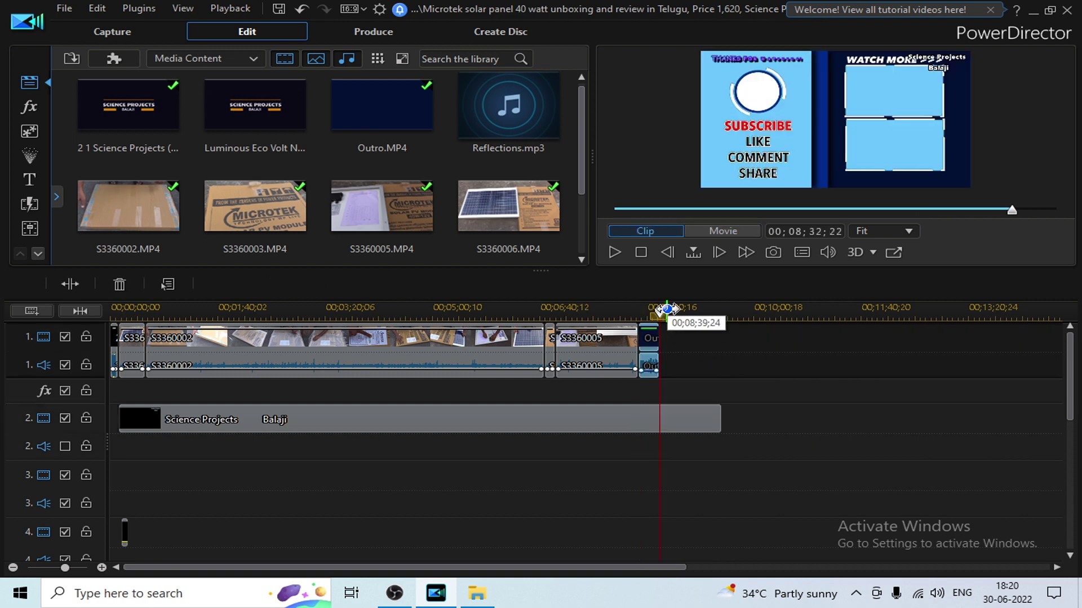
pyautogui.click(692, 391)
pyautogui.click(711, 408)
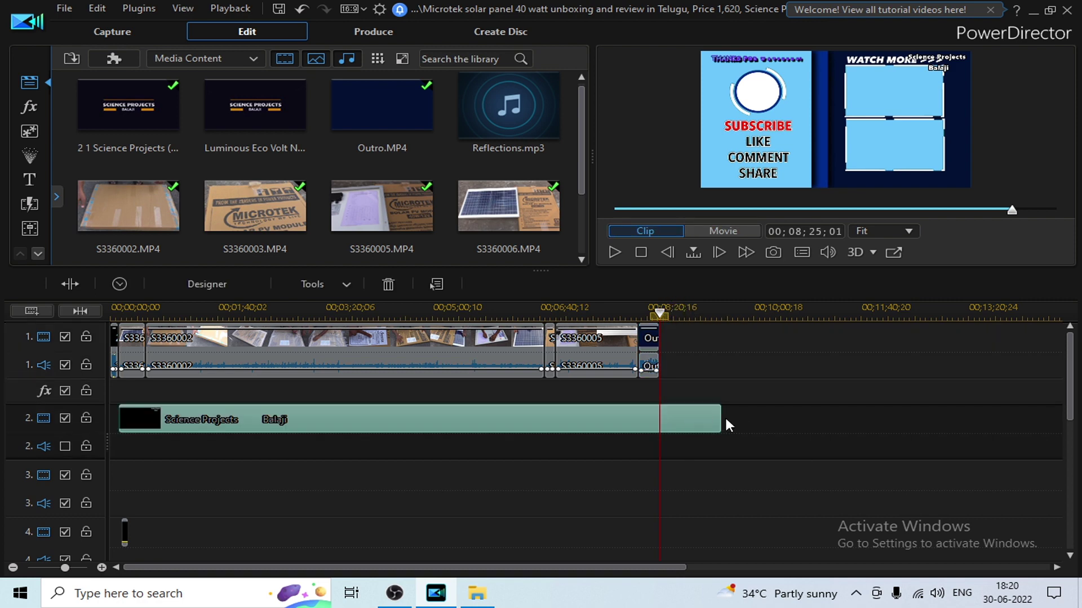
pyautogui.moveTo(721, 416); pyautogui.dragTo(682, 400)
pyautogui.click(682, 414)
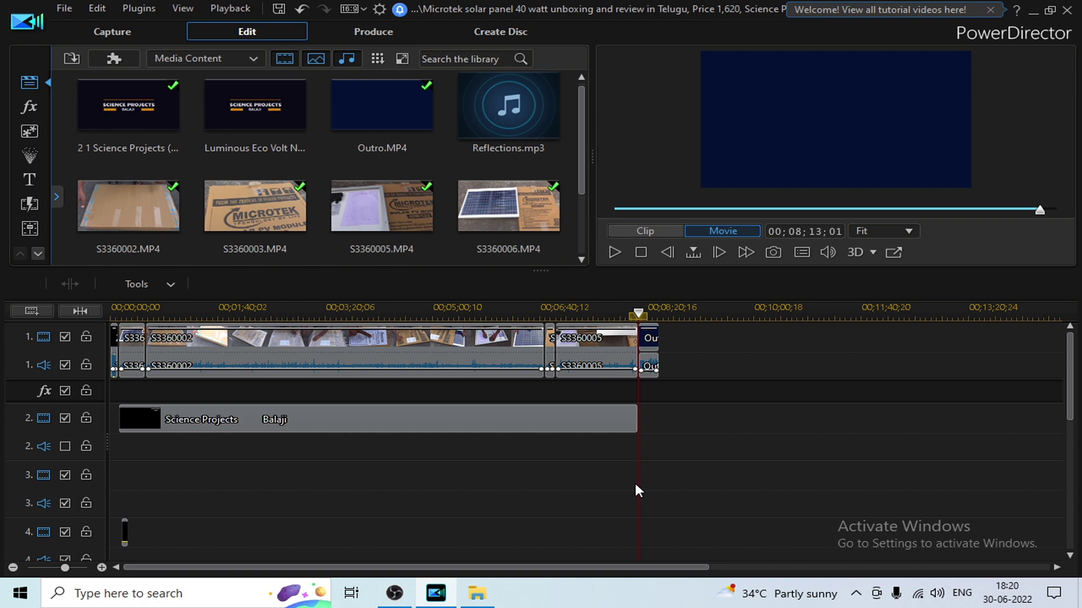
# - Check the S3360002 footage at 00;05;05;08 and 00;02;13;09, and show the start of the timeline in more detail
pyautogui.moveTo(307, 309); pyautogui.dragTo(438, 311)
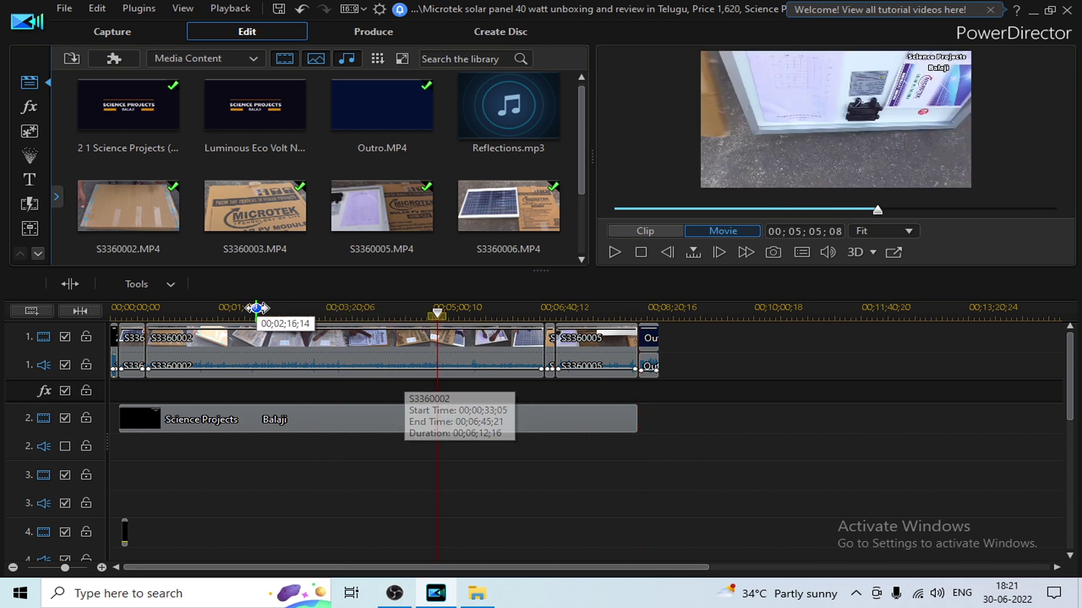
pyautogui.click(251, 310)
pyautogui.scroll(3, 536, 306)
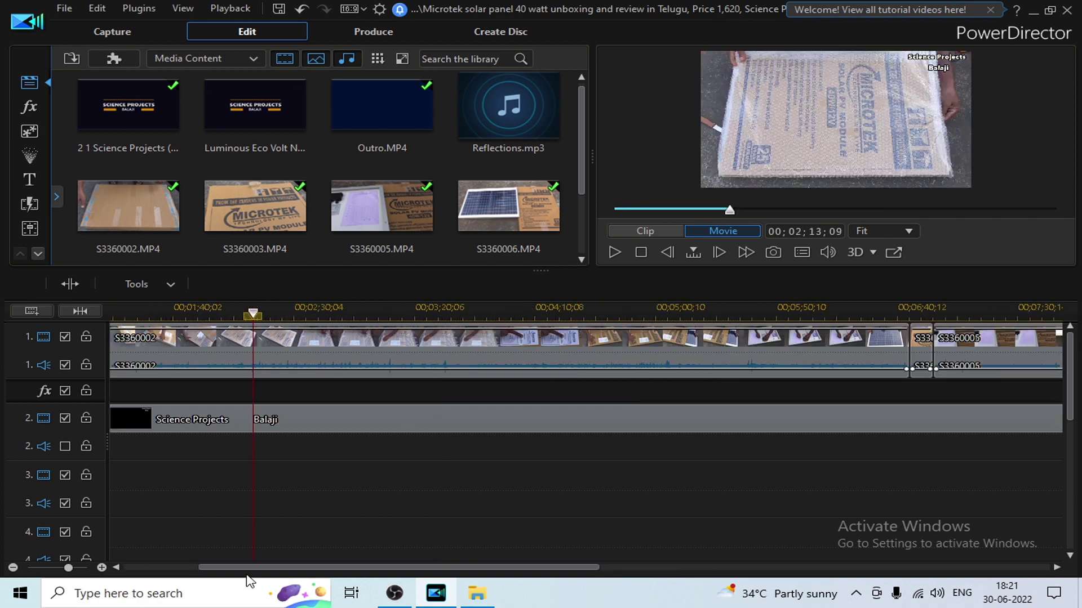
pyautogui.moveTo(234, 567); pyautogui.dragTo(160, 554)
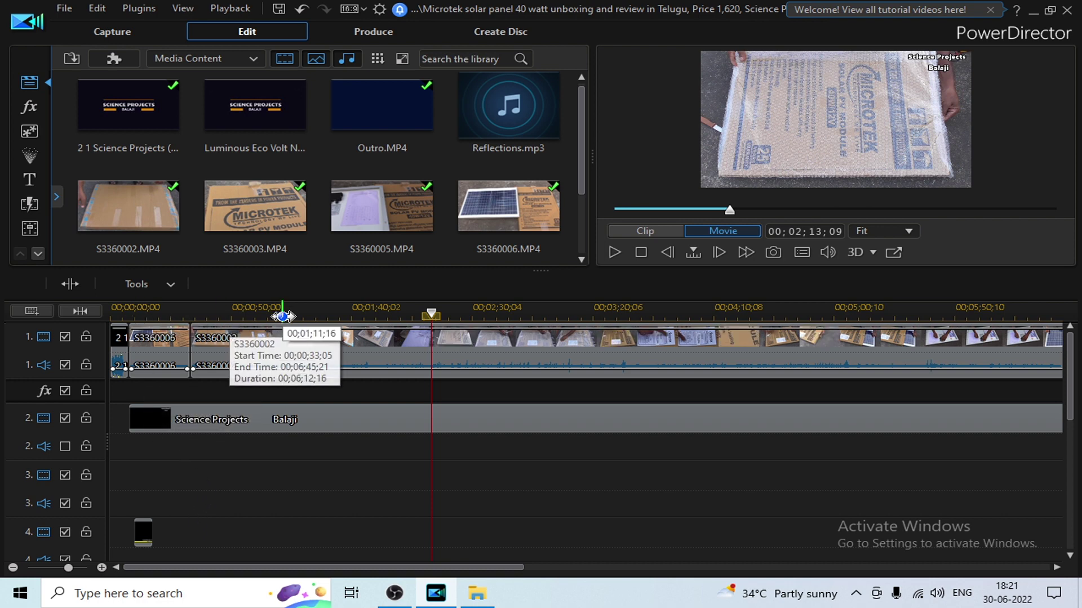
# - Move the Luminous Eco Volt Neo 1050 title clip from video track 4 to video track 3, starting at 00;00;09;29
pyautogui.moveTo(283, 316); pyautogui.dragTo(316, 315)
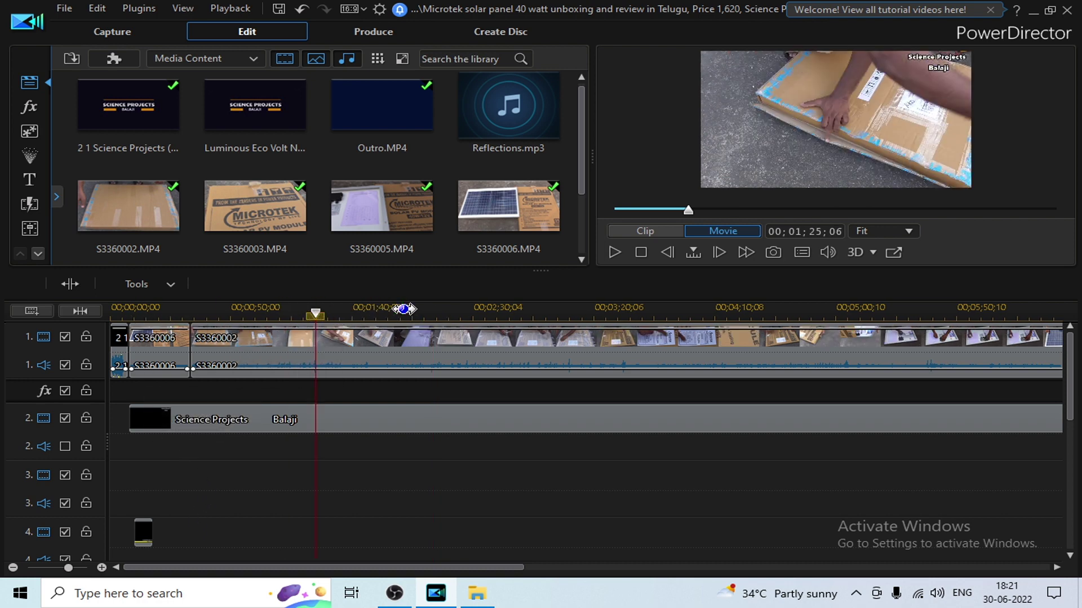
pyautogui.moveTo(150, 309); pyautogui.dragTo(395, 319)
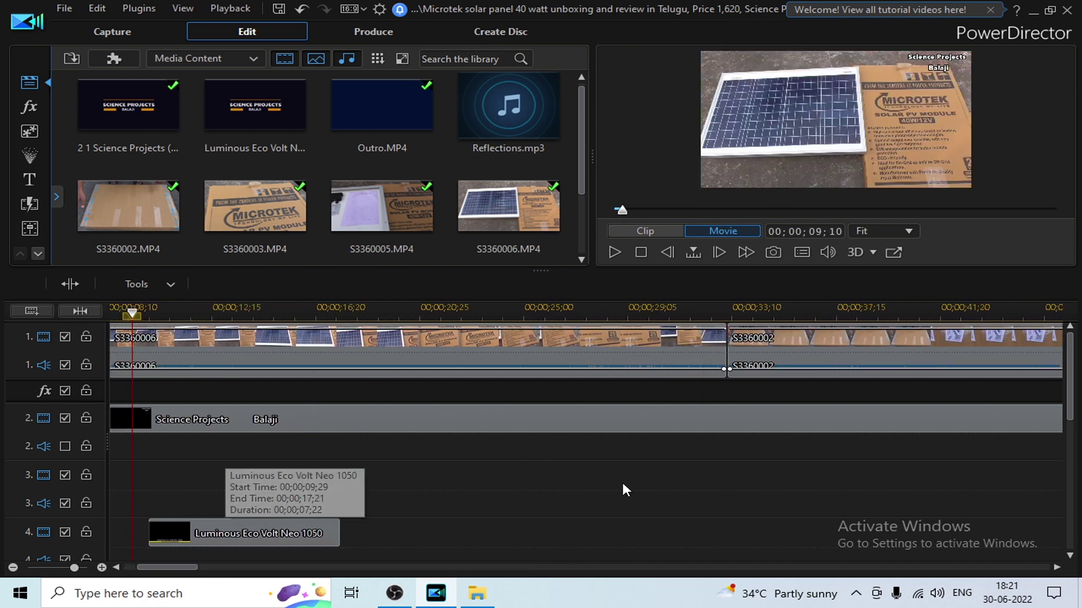
pyautogui.moveTo(1075, 406)
pyautogui.mouseDown()
pyautogui.moveTo(1073, 438)
pyautogui.moveTo(1074, 427)
pyautogui.mouseUp()
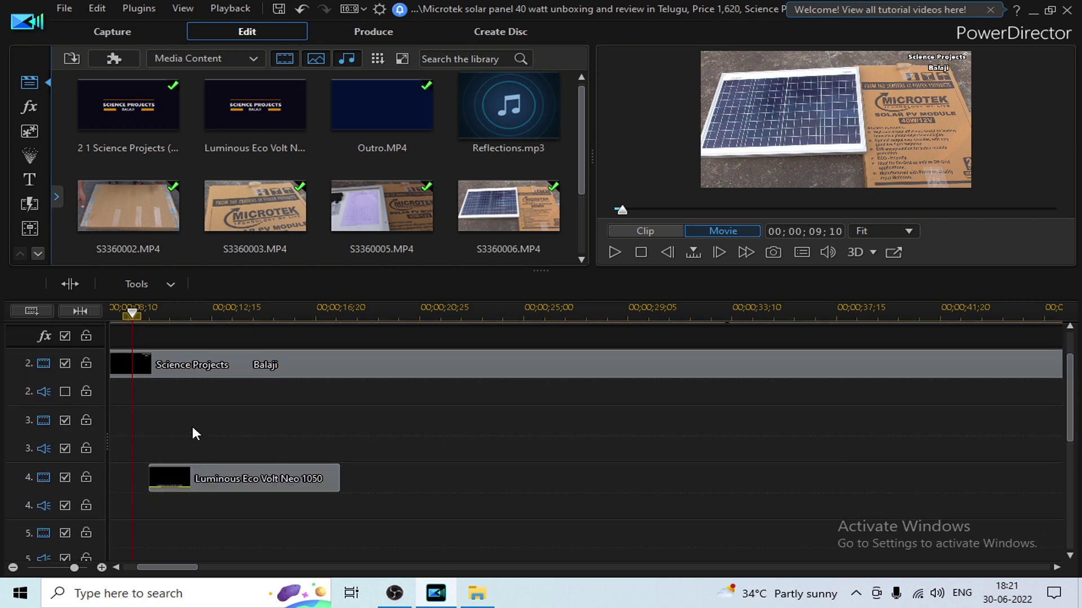
pyautogui.moveTo(1073, 398); pyautogui.dragTo(1074, 429)
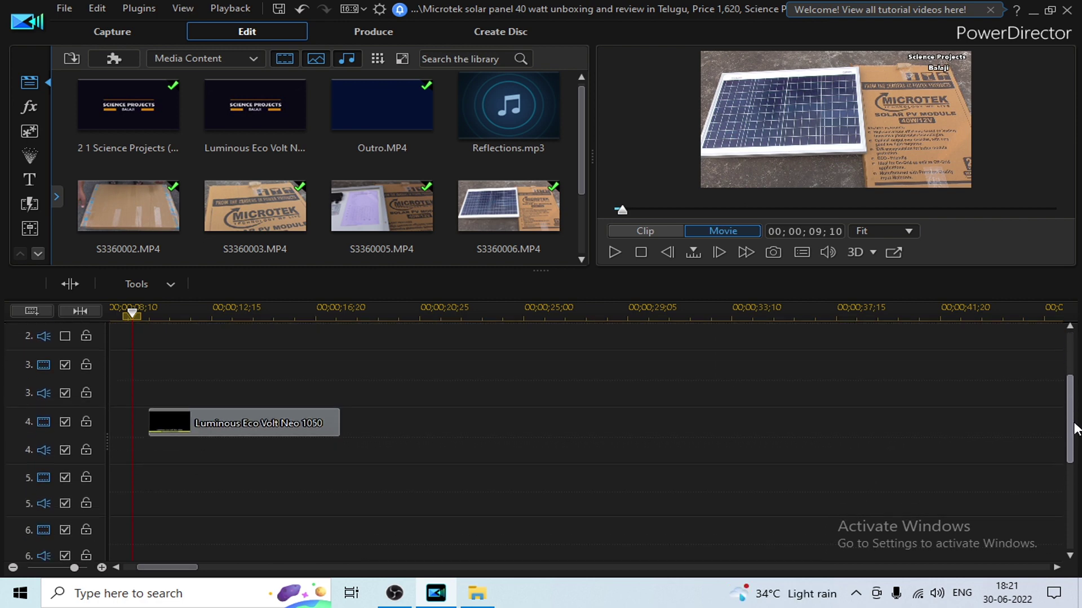
pyautogui.click(271, 417)
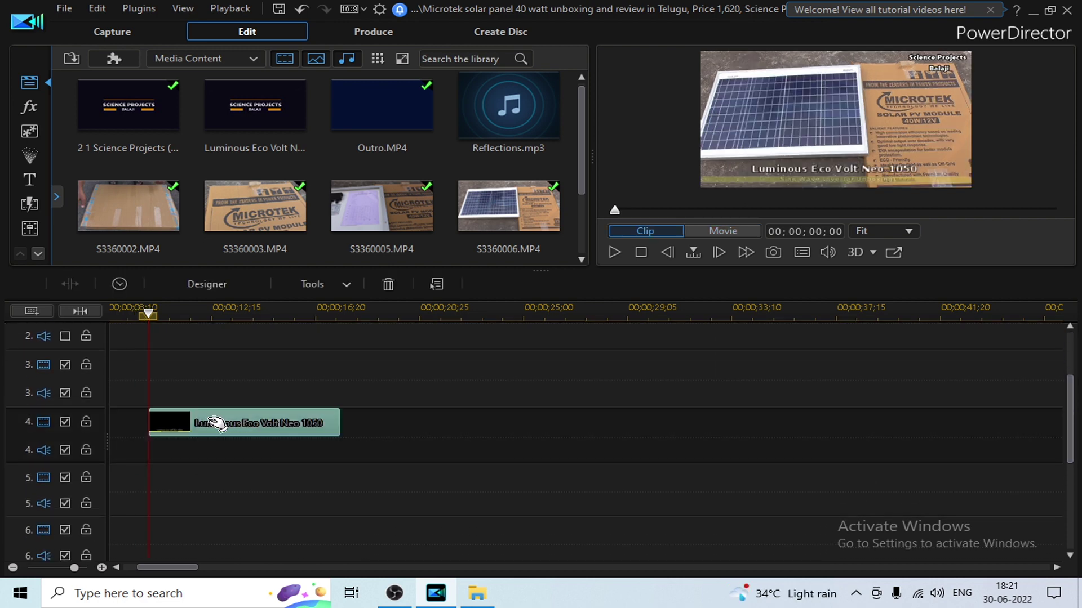
pyautogui.moveTo(219, 423); pyautogui.dragTo(265, 380)
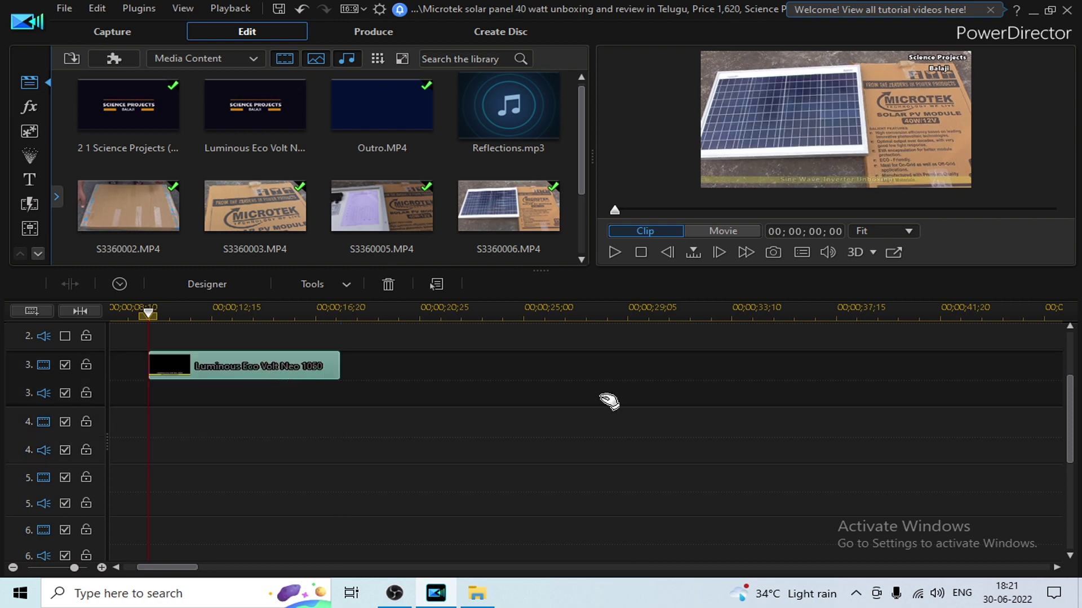
pyautogui.moveTo(1072, 417); pyautogui.dragTo(1072, 371)
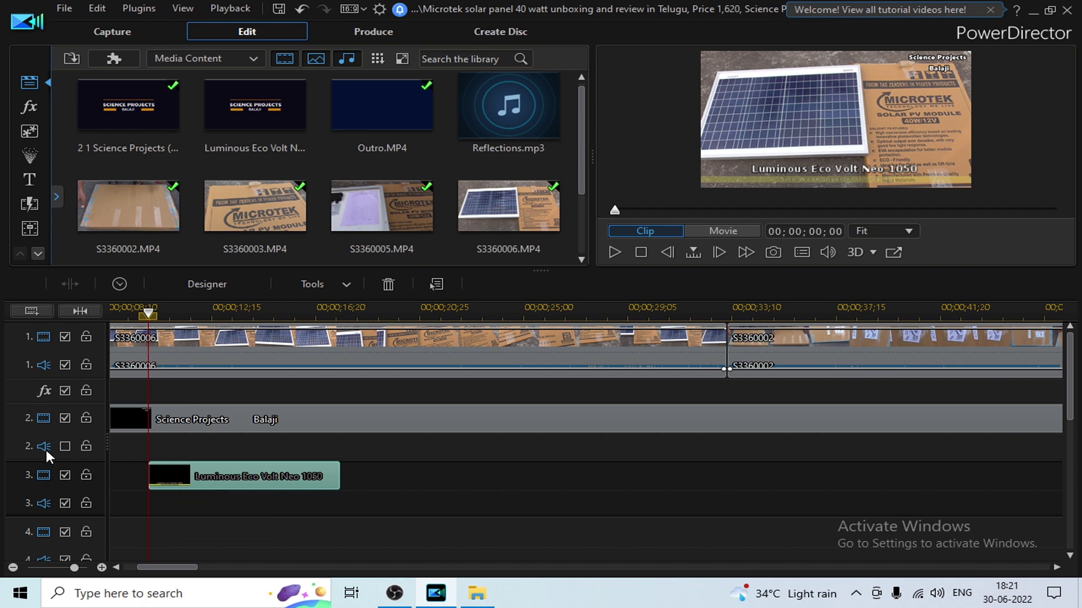
pyautogui.click(188, 444)
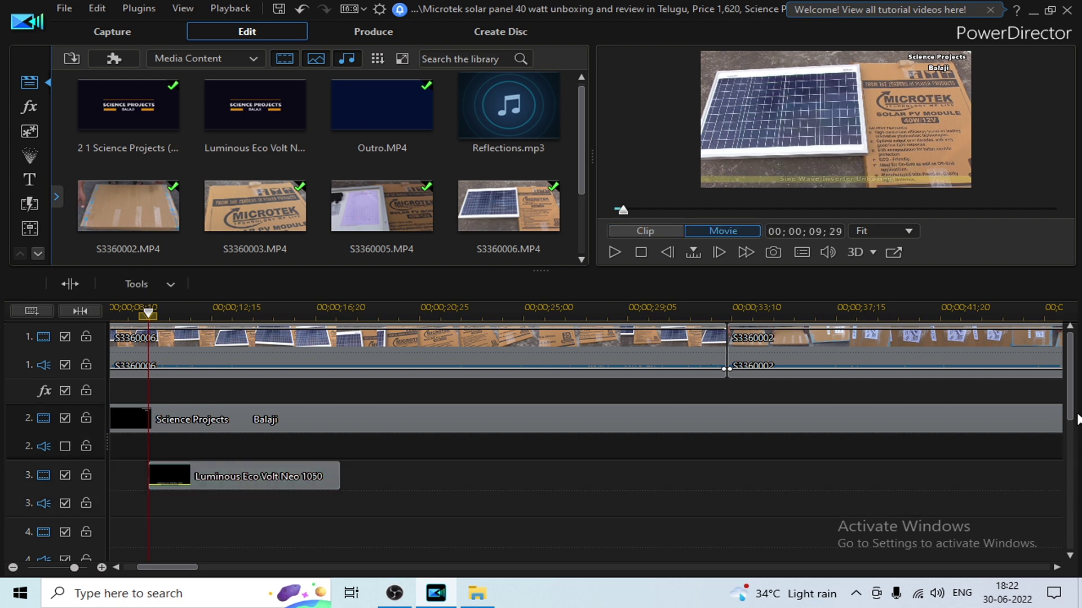
pyautogui.moveTo(1077, 420); pyautogui.dragTo(1077, 539)
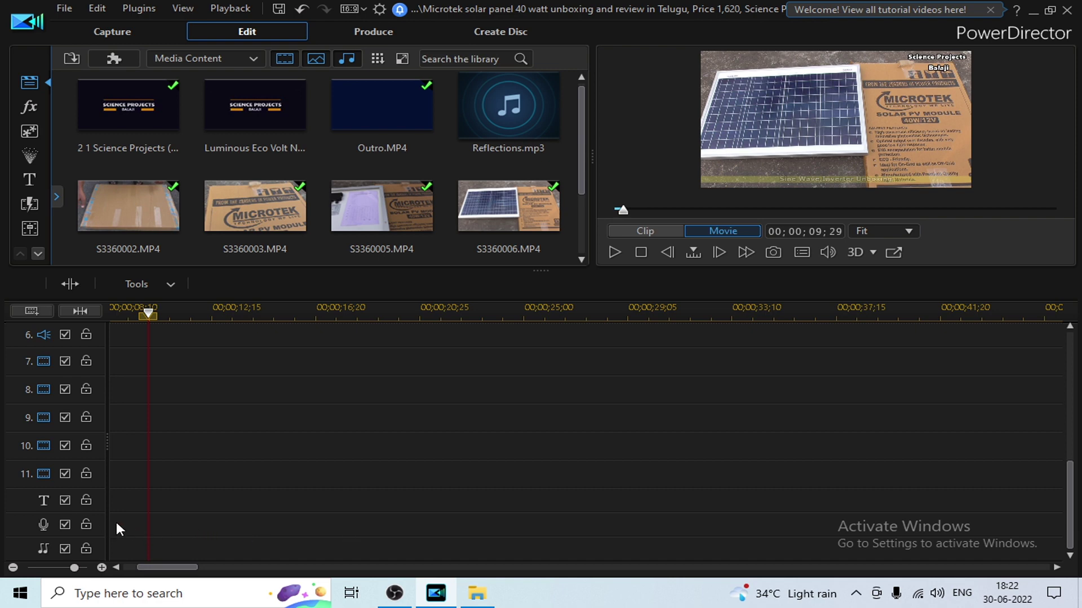
pyautogui.click(168, 525)
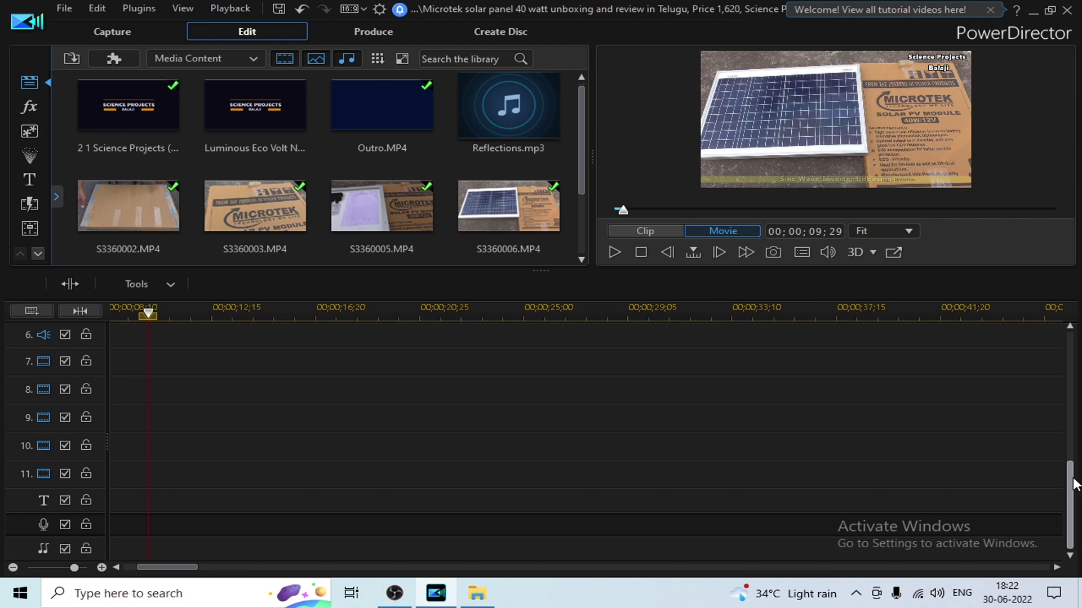
pyautogui.moveTo(1069, 485); pyautogui.dragTo(1069, 349)
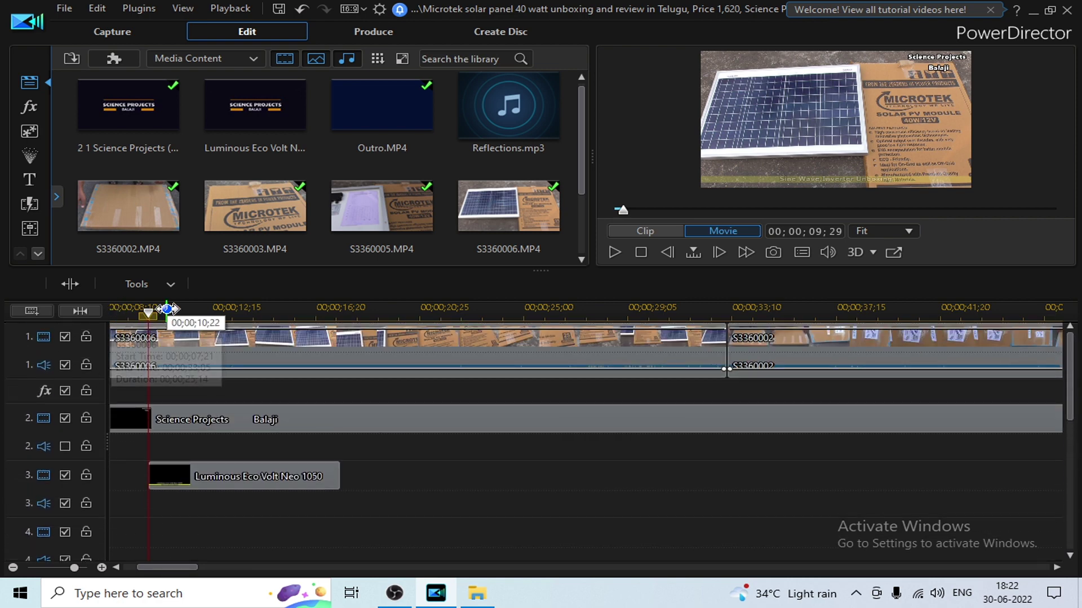
# - Place the playhead at 00;00;12;05 over the Luminous Eco Volt Neo 1050 title and enlarge the preview area
pyautogui.click(203, 311)
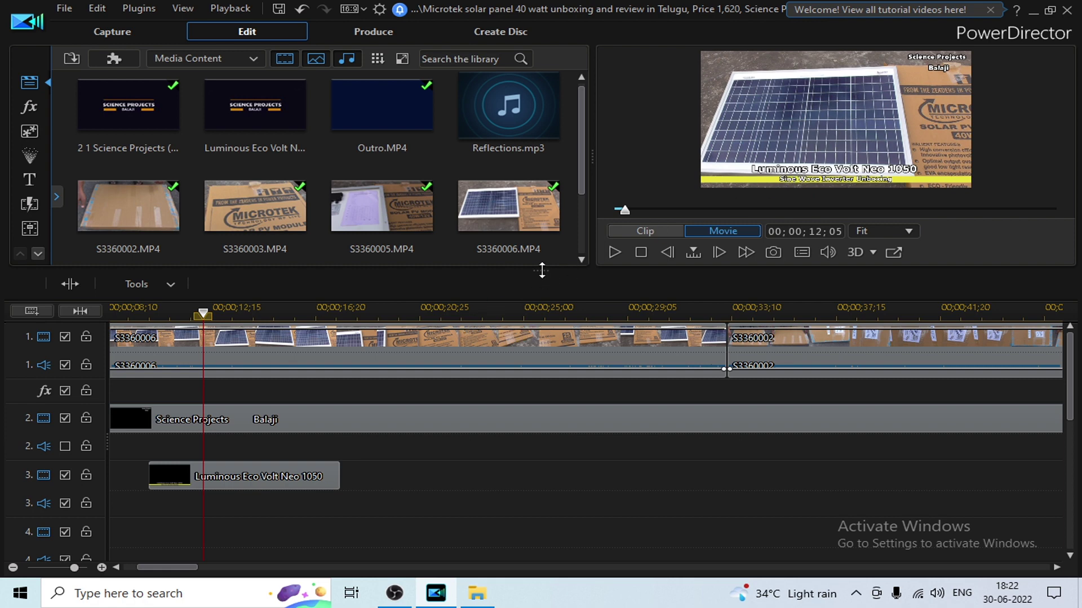
pyautogui.moveTo(542, 271); pyautogui.dragTo(536, 348)
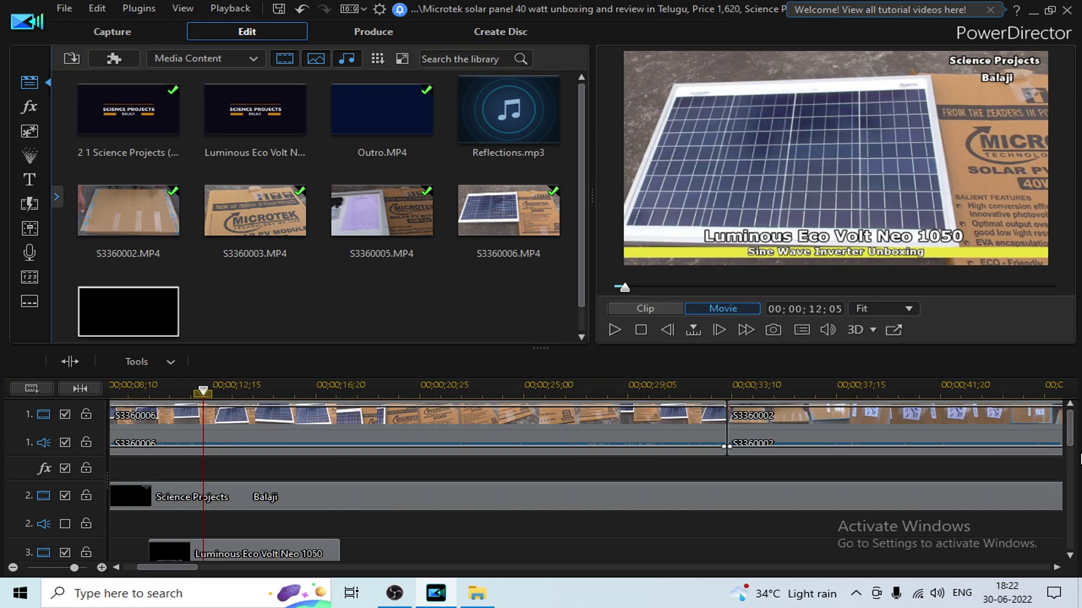
pyautogui.scroll(-2, 1070, 445)
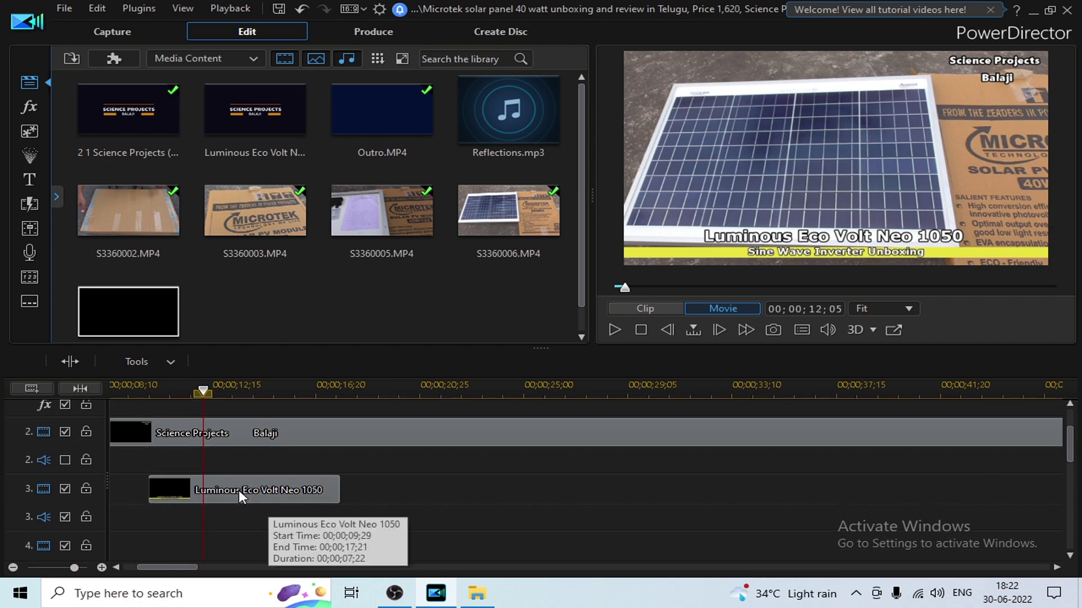
# - Open the project folder's text file in Notepad, copy "Microtek solar panel 40 watt unboxing and review in Telugu", and return to PowerDirector
pyautogui.click(477, 593)
pyautogui.doubleClick(203, 344)
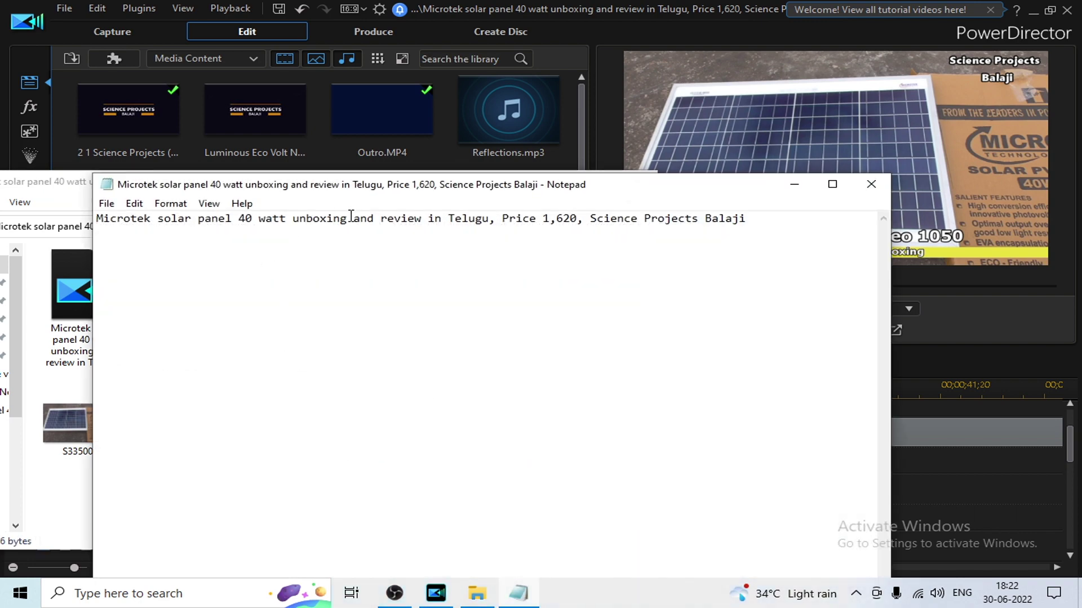
pyautogui.moveTo(491, 218); pyautogui.dragTo(97, 220)
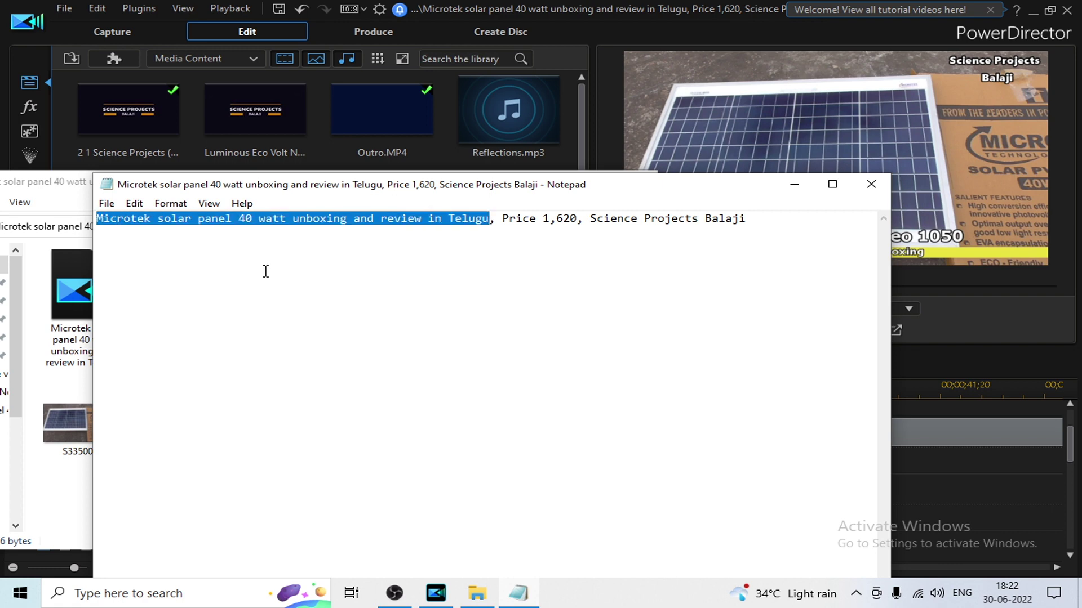
pyautogui.rightClick(287, 219)
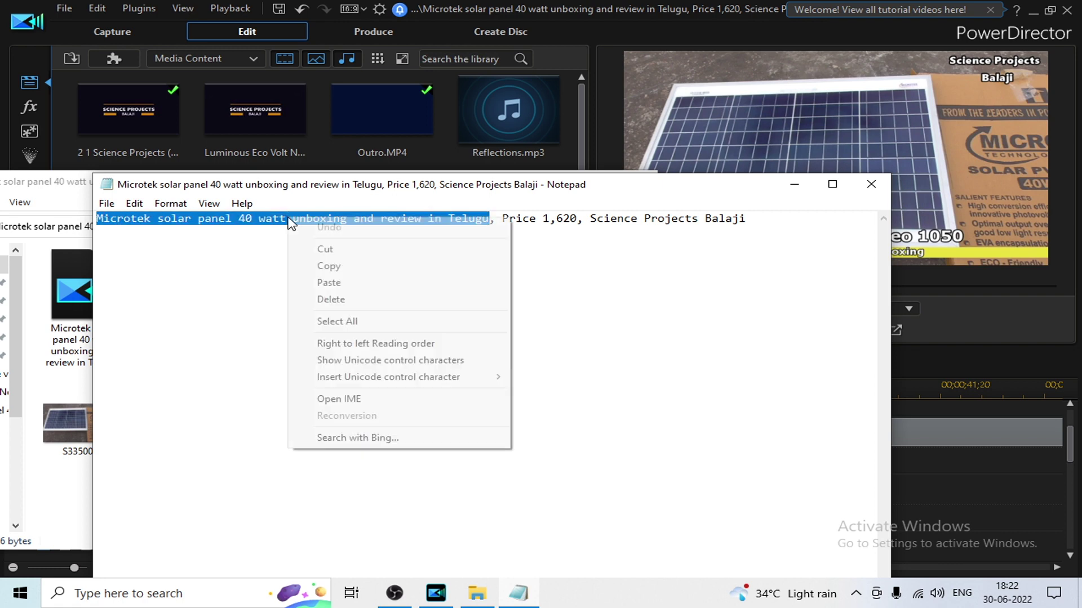
pyautogui.click(324, 267)
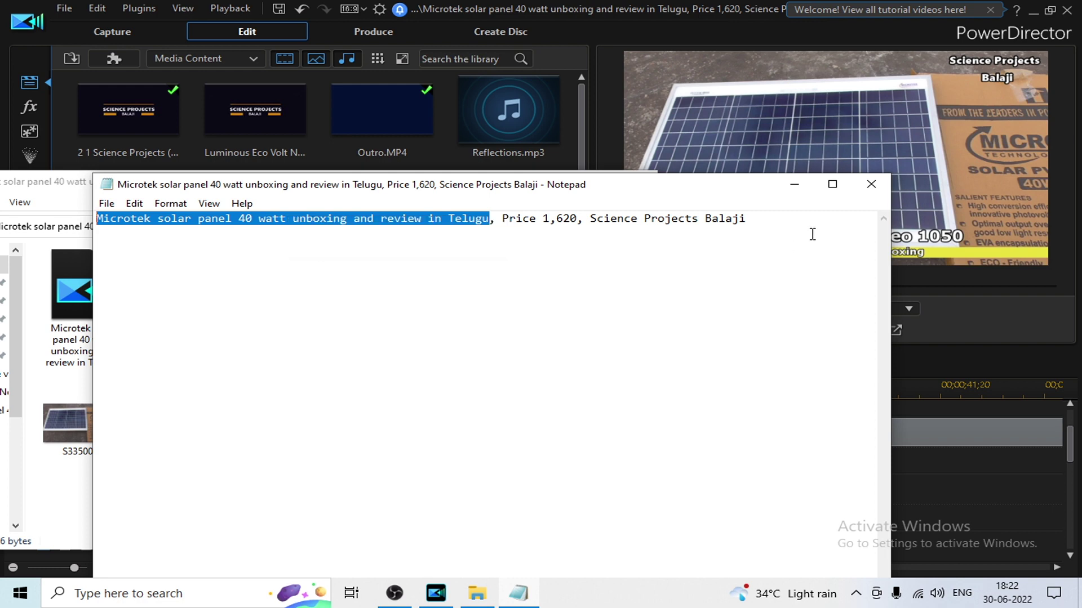
pyautogui.click(794, 185)
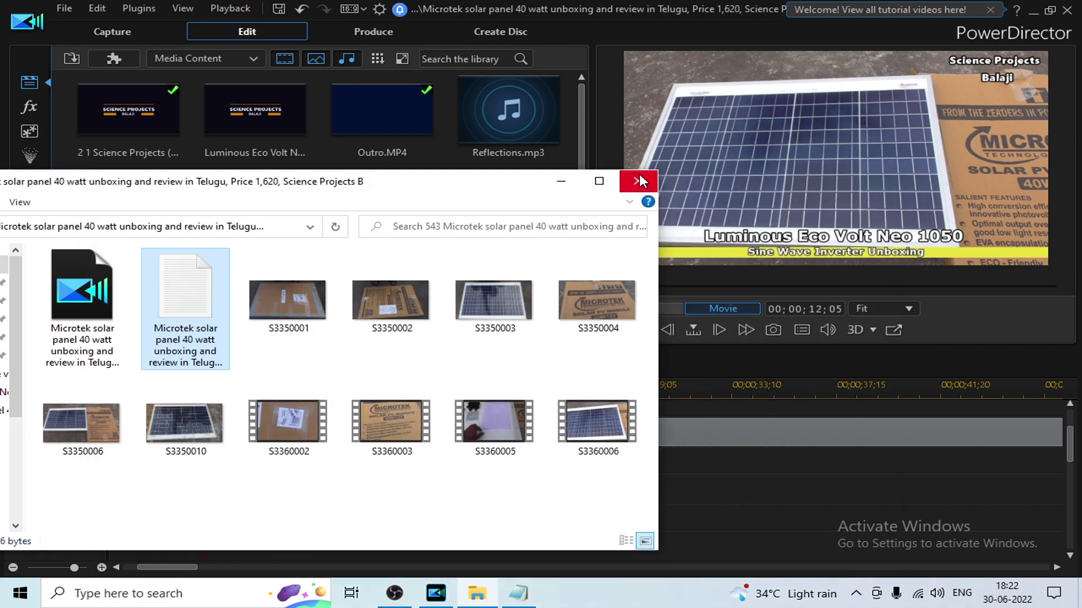
pyautogui.click(562, 180)
# - Open the Luminous Eco Volt Neo 1050 title on track 3 in the Title Designer with its main text line editable
pyautogui.click(262, 493)
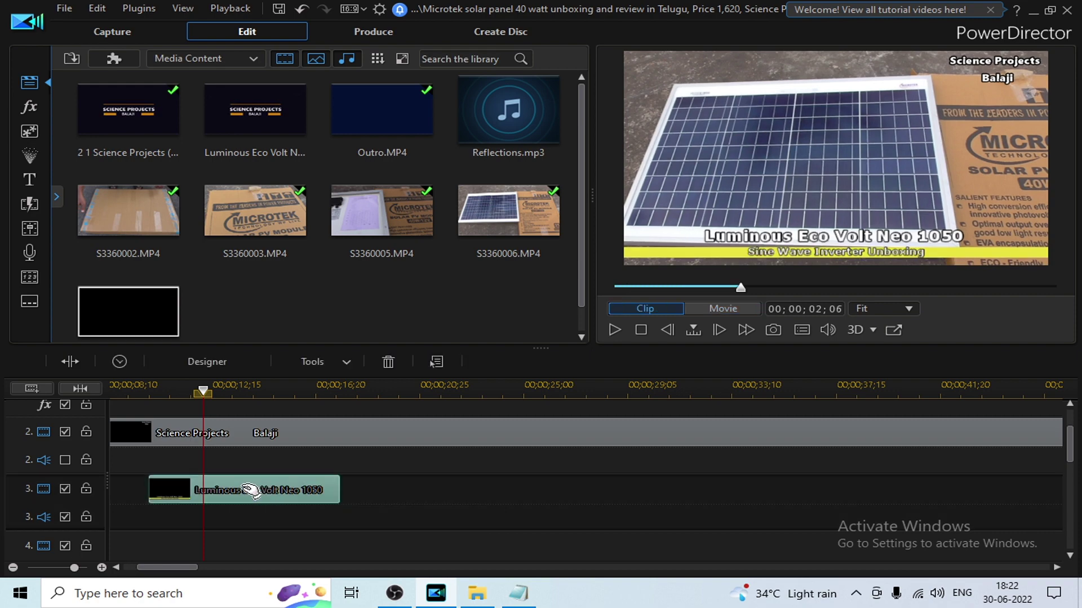
pyautogui.doubleClick(246, 493)
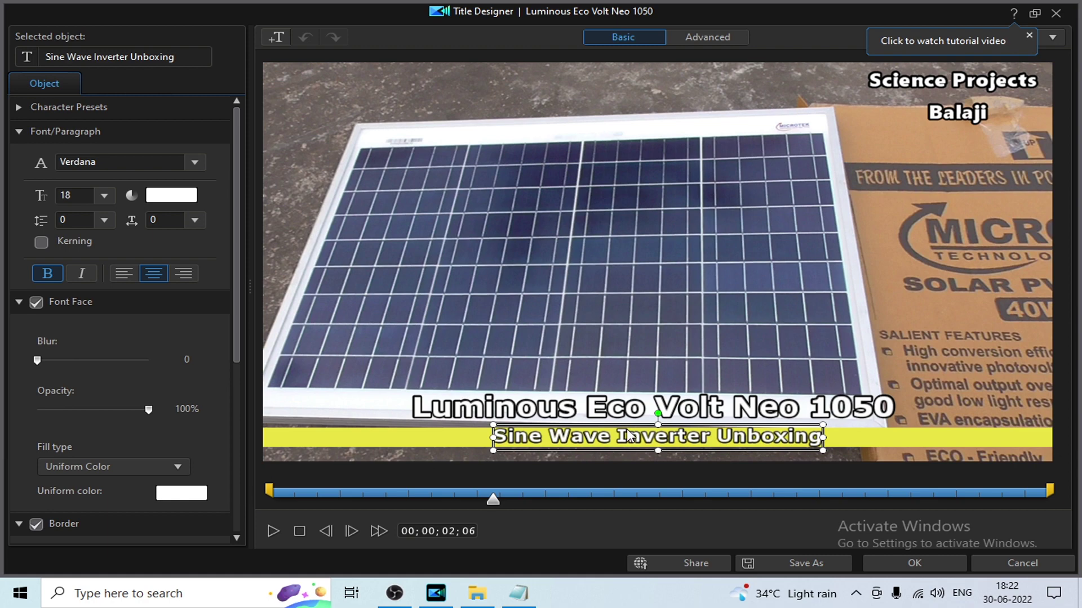
pyautogui.doubleClick(579, 409)
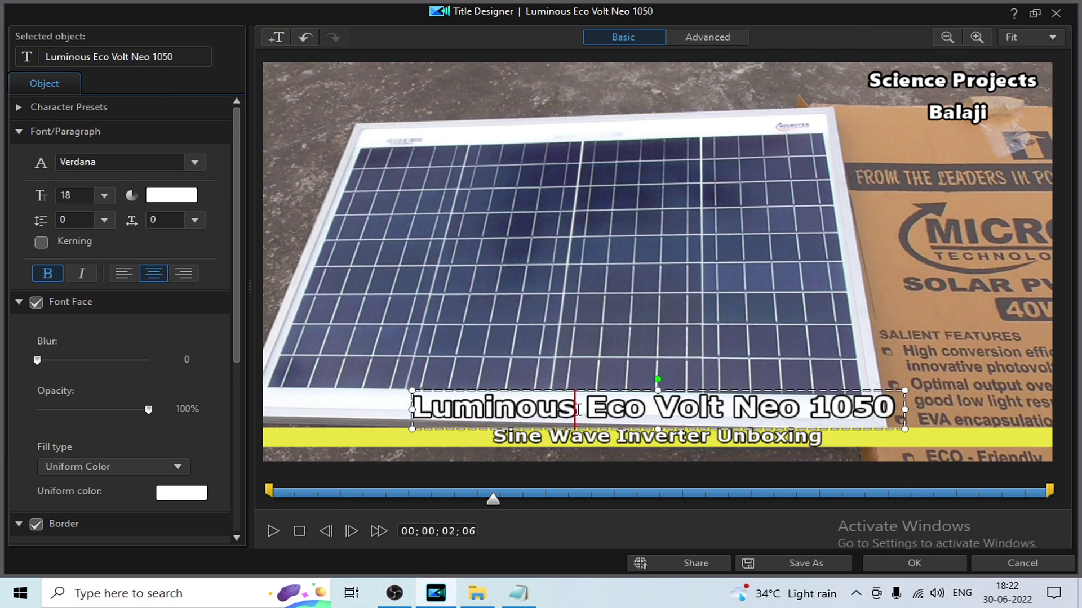
# - Switch to Notepad, copy only "Microtek solar panel" from the video title text, and return to the Title Designer
pyautogui.click(521, 602)
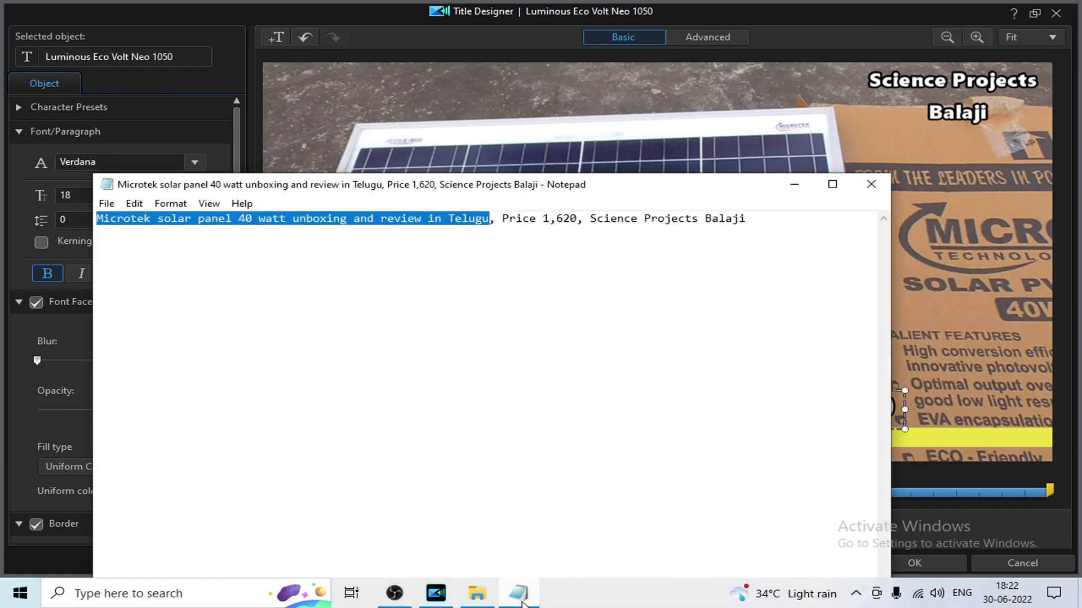
pyautogui.click(519, 601)
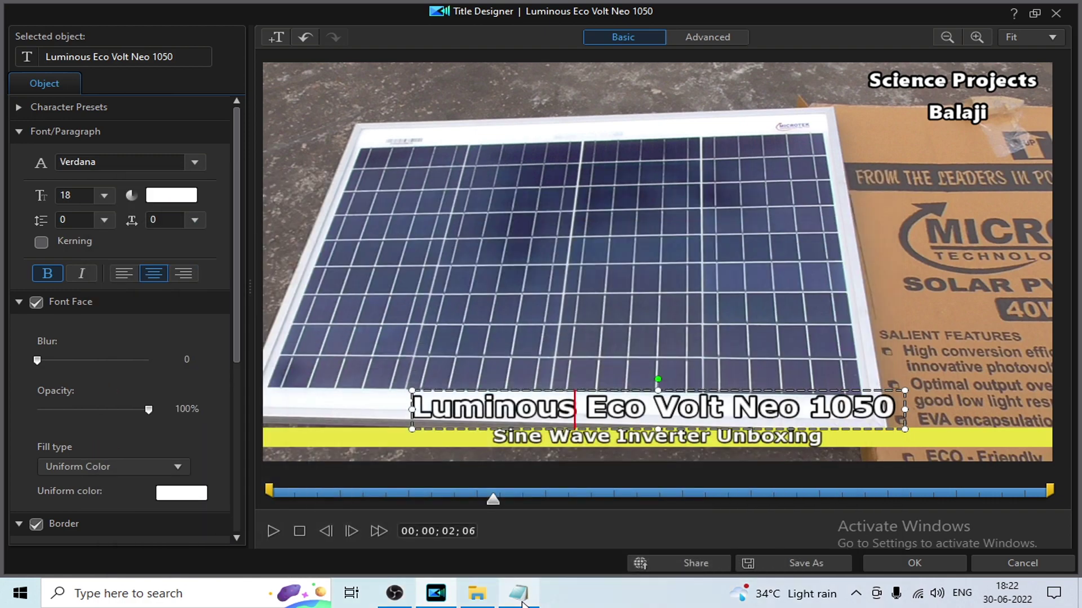
pyautogui.click(519, 600)
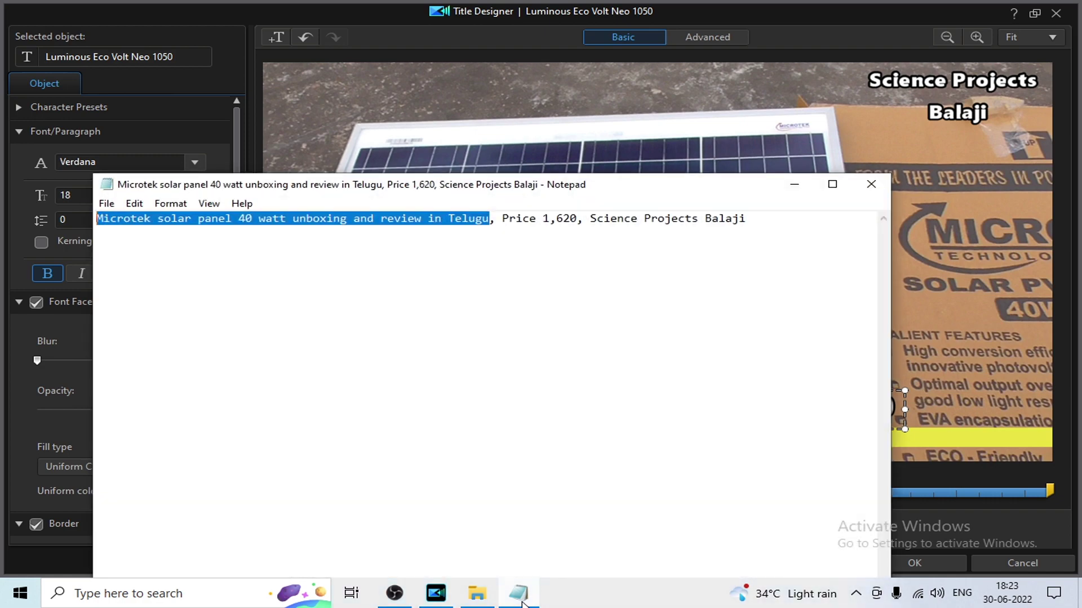
pyautogui.click(287, 223)
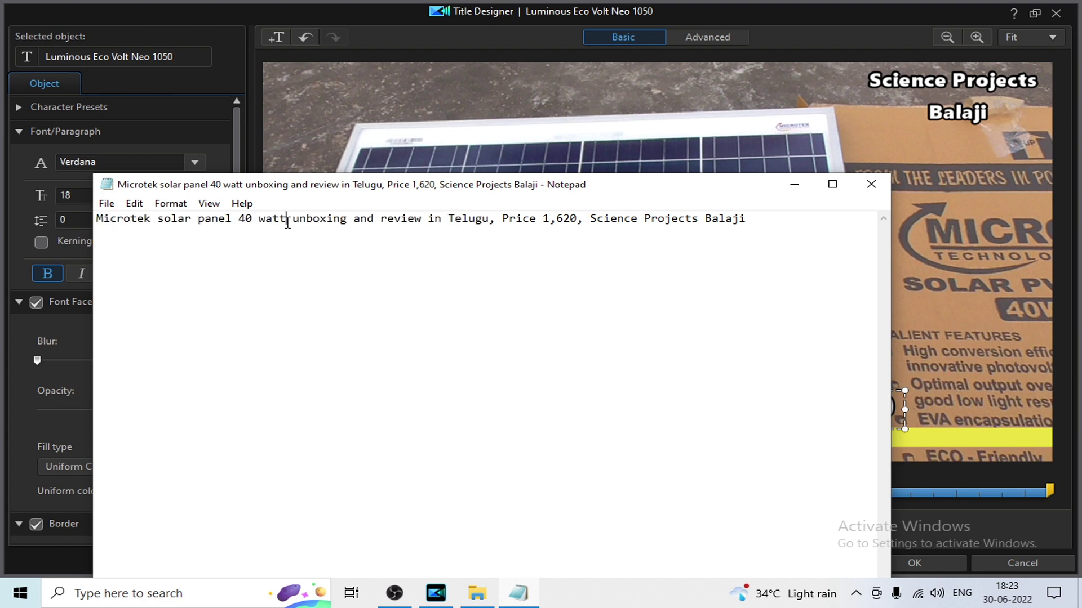
pyautogui.moveTo(232, 220); pyautogui.dragTo(82, 220)
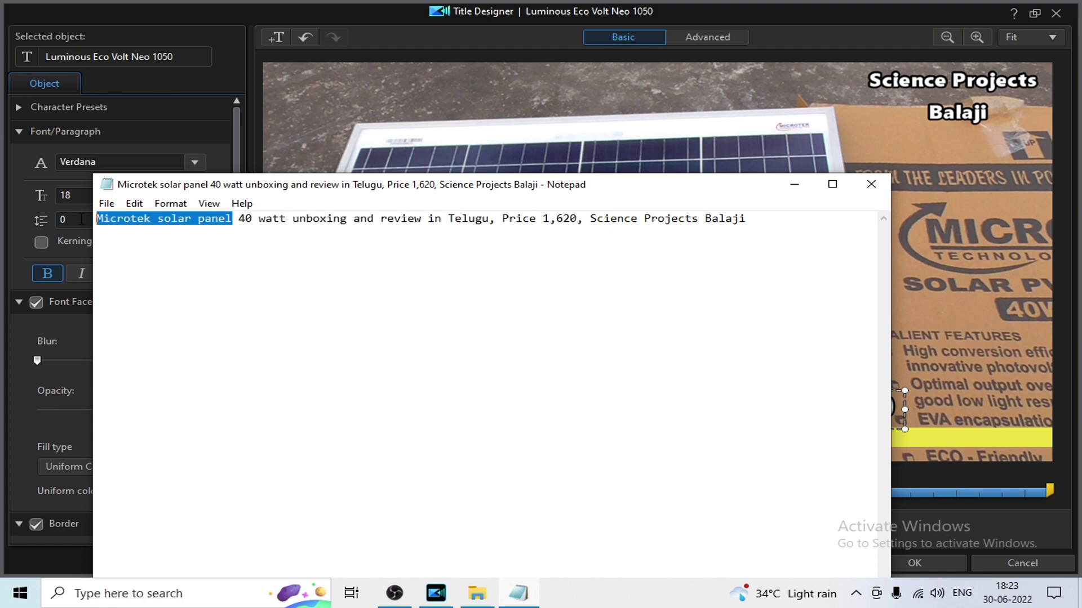
pyautogui.rightClick(192, 221)
pyautogui.click(233, 266)
pyautogui.click(518, 593)
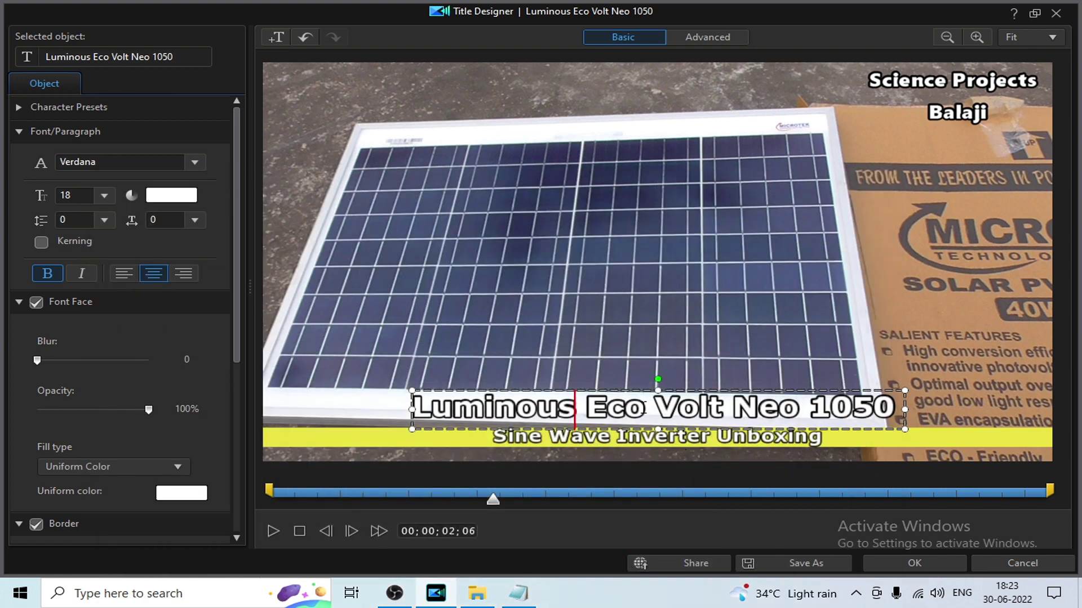
# - Replace the main title line with the copied "Microtek solar panel", enlarged and positioned just above the yellow band
pyautogui.click(627, 407)
pyautogui.tripleClick(628, 408)
pyautogui.rightClick(629, 408)
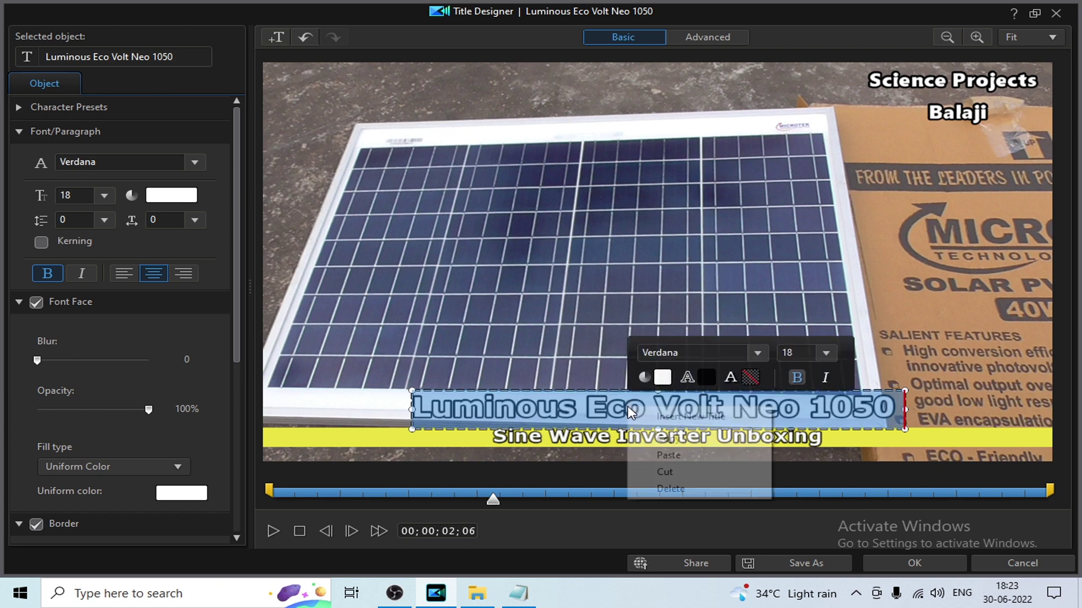
pyautogui.click(666, 456)
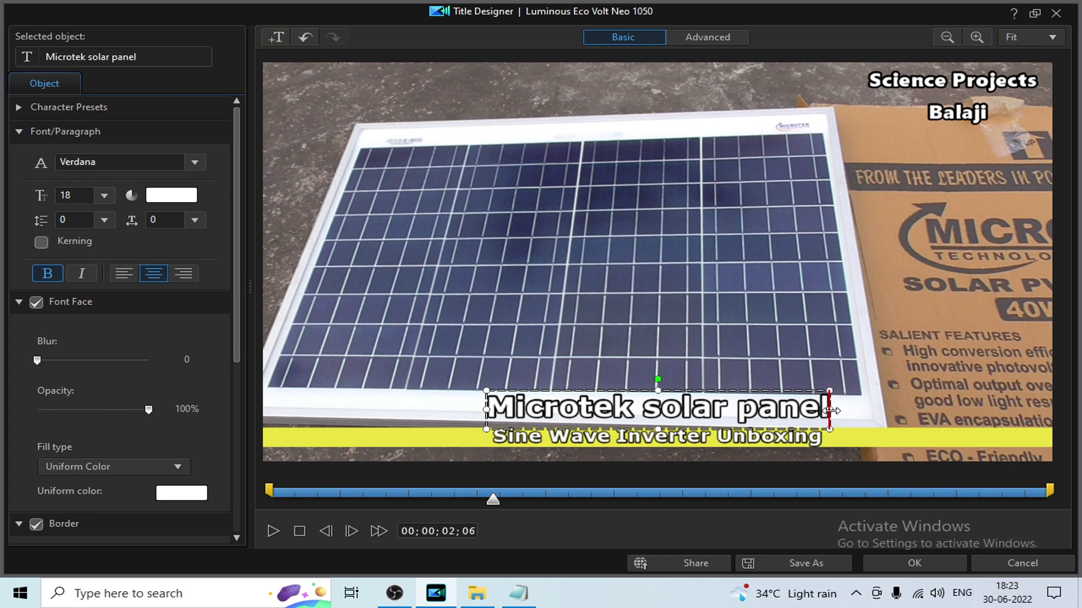
pyautogui.moveTo(829, 409); pyautogui.dragTo(953, 392)
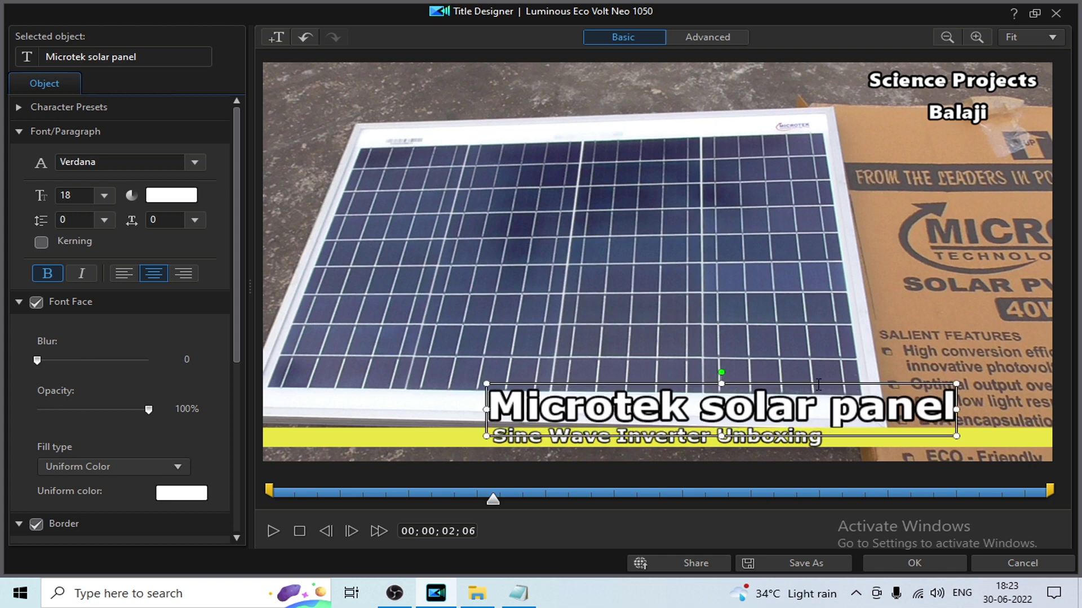
pyautogui.moveTo(804, 382); pyautogui.dragTo(740, 366)
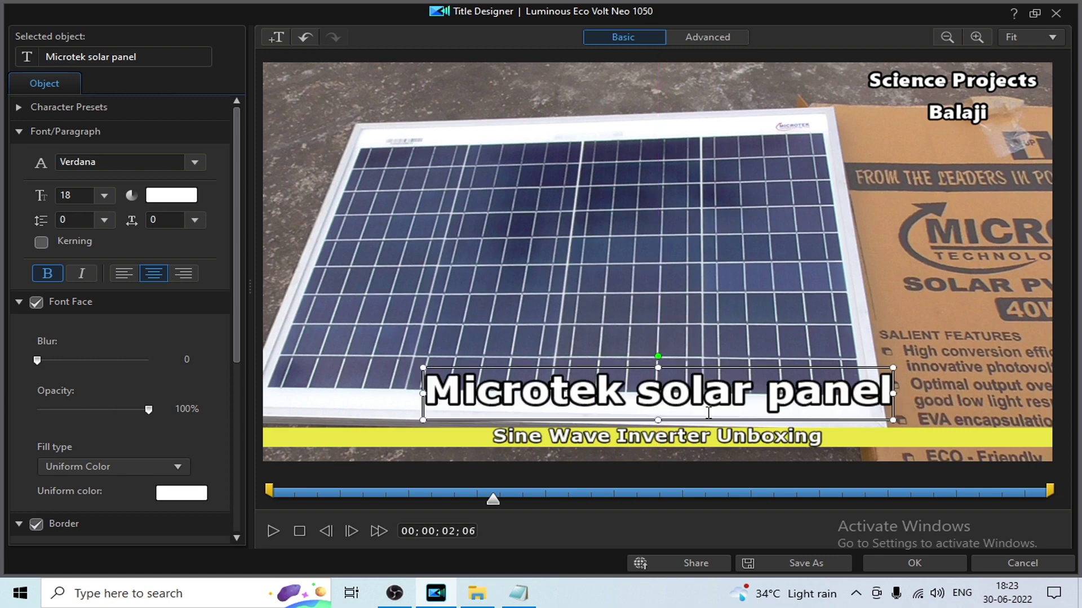
# - Switch to Notepad and copy "40 watt unboxing and review in Telugu" from the video title text
pyautogui.click(517, 593)
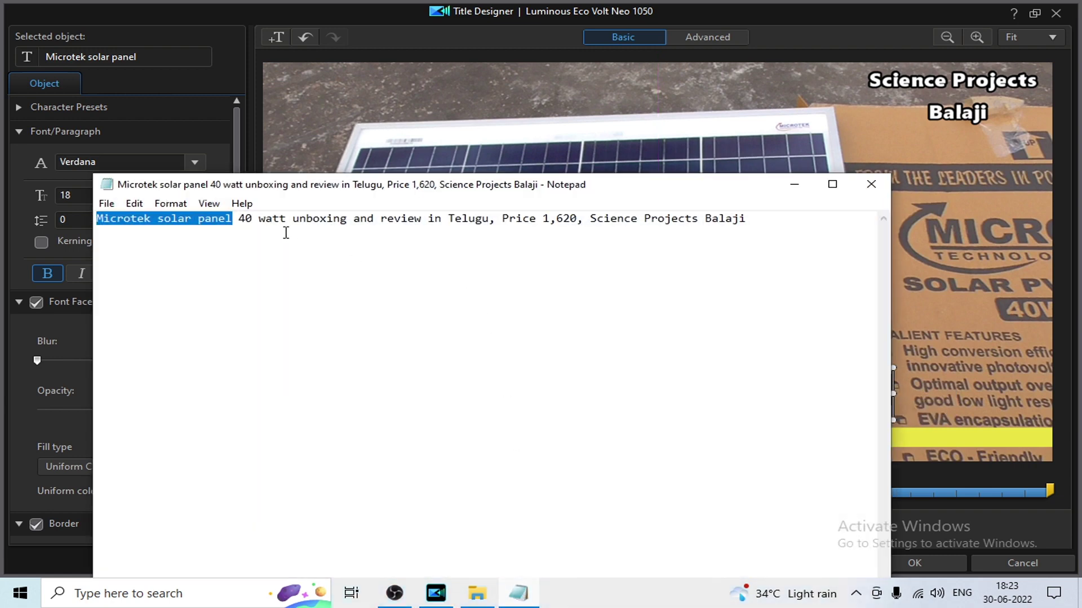
pyautogui.moveTo(238, 218); pyautogui.dragTo(488, 220)
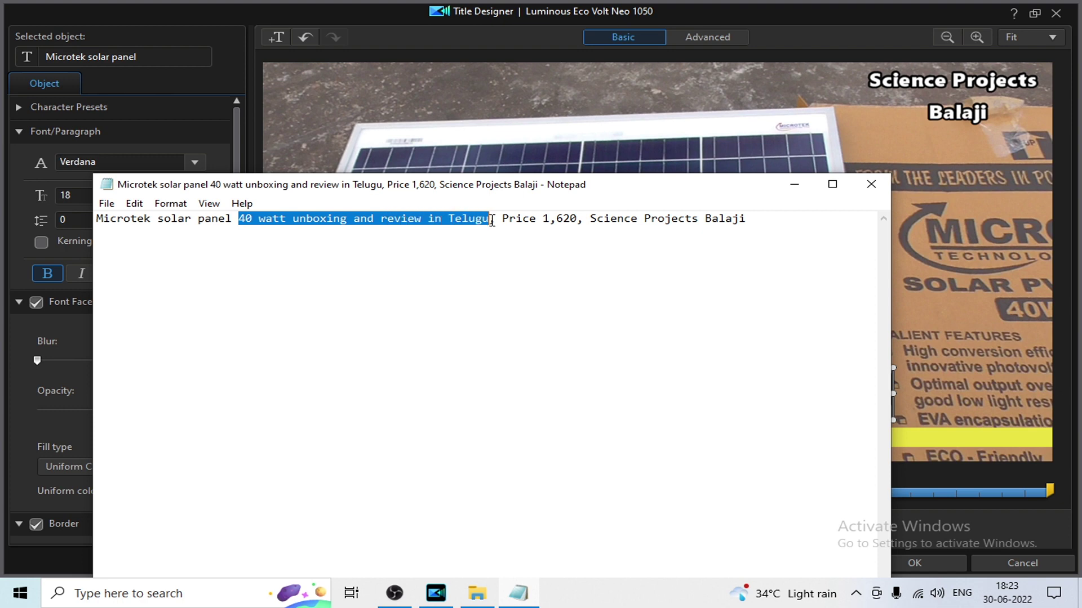
pyautogui.rightClick(475, 216)
pyautogui.click(515, 267)
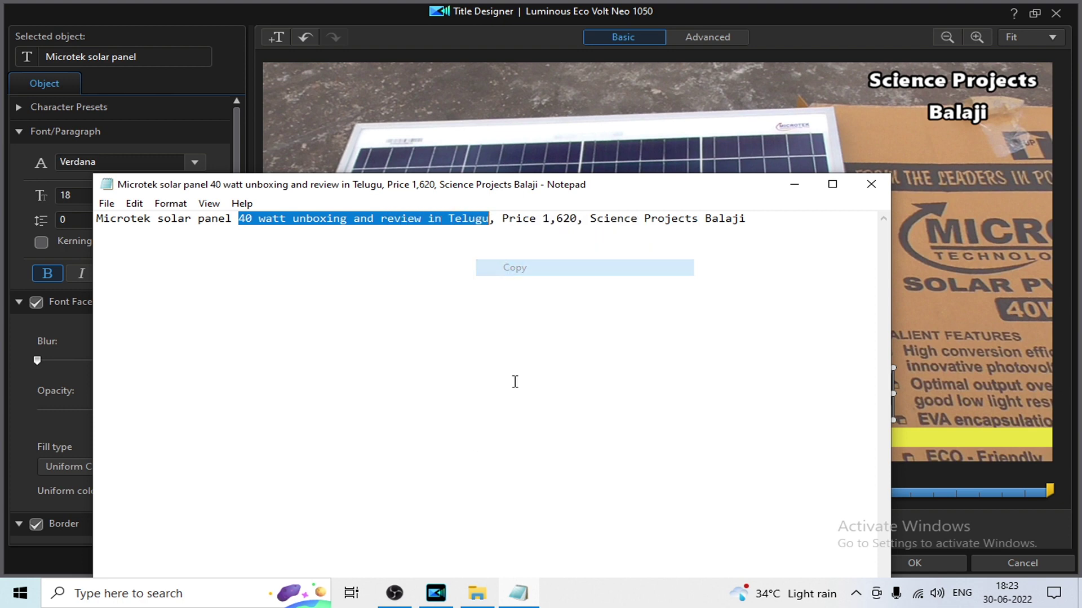
# - Return to the Title Designer and replace the "Sine Wave Inverter Unboxing" line with the copied "40 watt unboxing and review in Telugu"
pyautogui.click(528, 593)
pyautogui.click(565, 439)
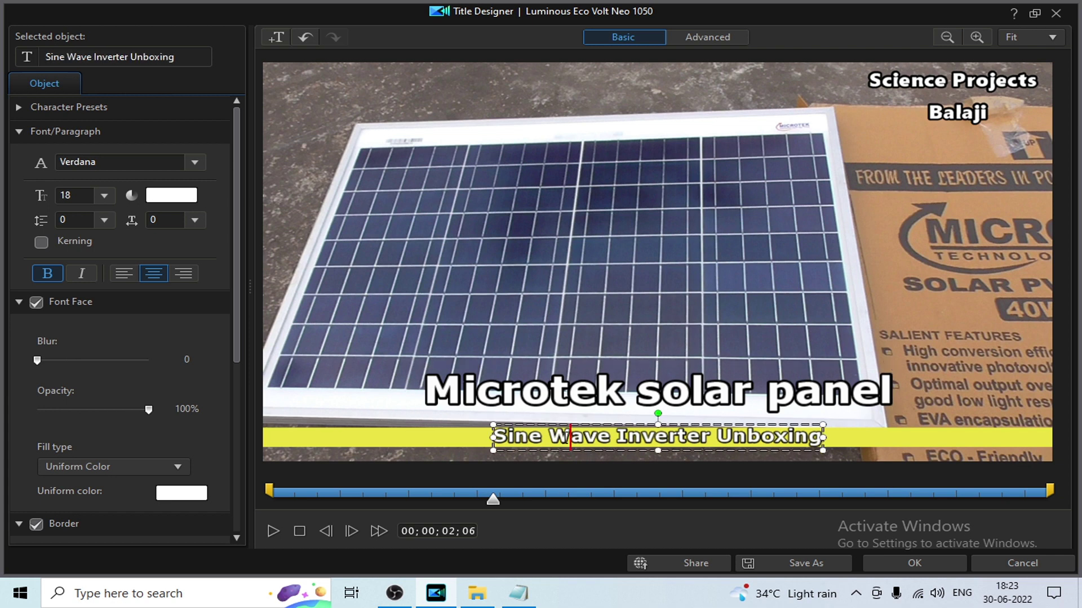
pyautogui.hotkey('ctrl', 'a')
pyautogui.rightClick(565, 439)
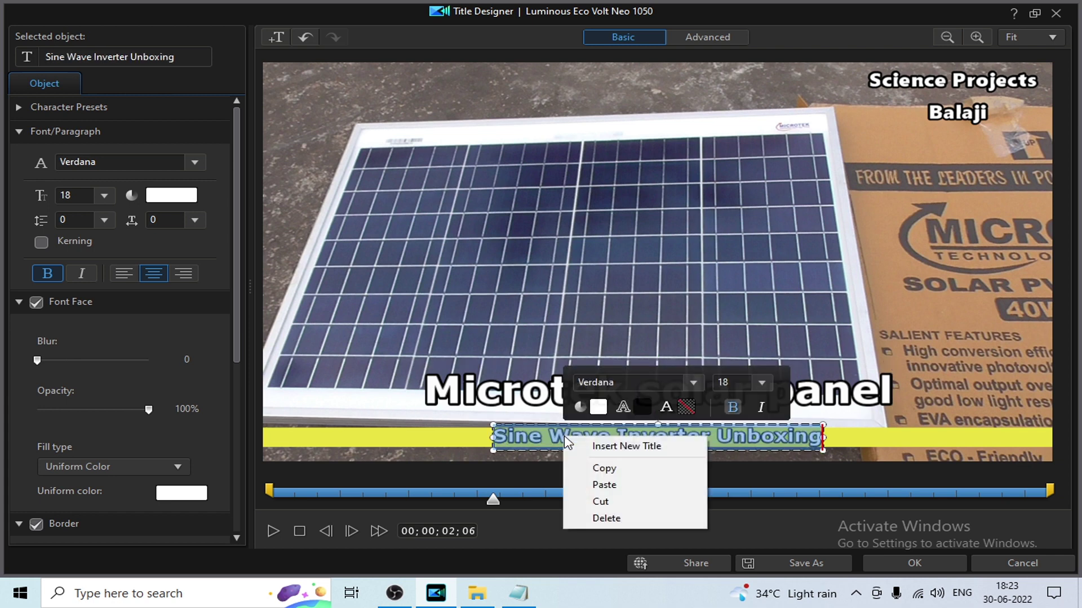
pyautogui.click(604, 485)
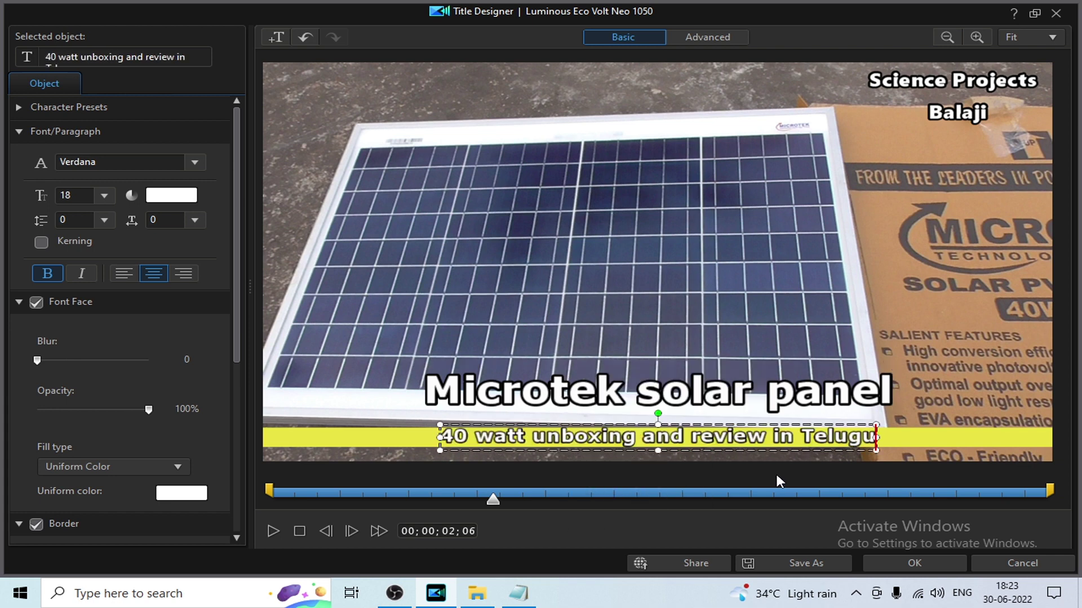
# - Enlarge the "40 watt unboxing and review in Telugu" line and center it on the yellow band
pyautogui.click(878, 438)
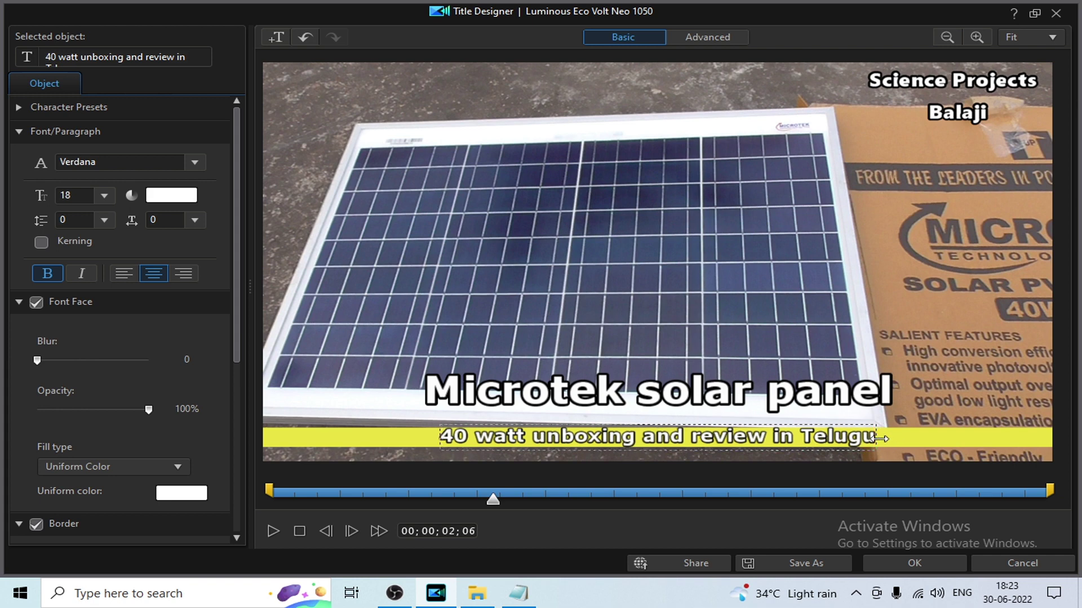
pyautogui.moveTo(878, 438); pyautogui.dragTo(942, 435)
pyautogui.moveTo(951, 434); pyautogui.dragTo(959, 434)
pyautogui.moveTo(696, 421); pyautogui.dragTo(672, 422)
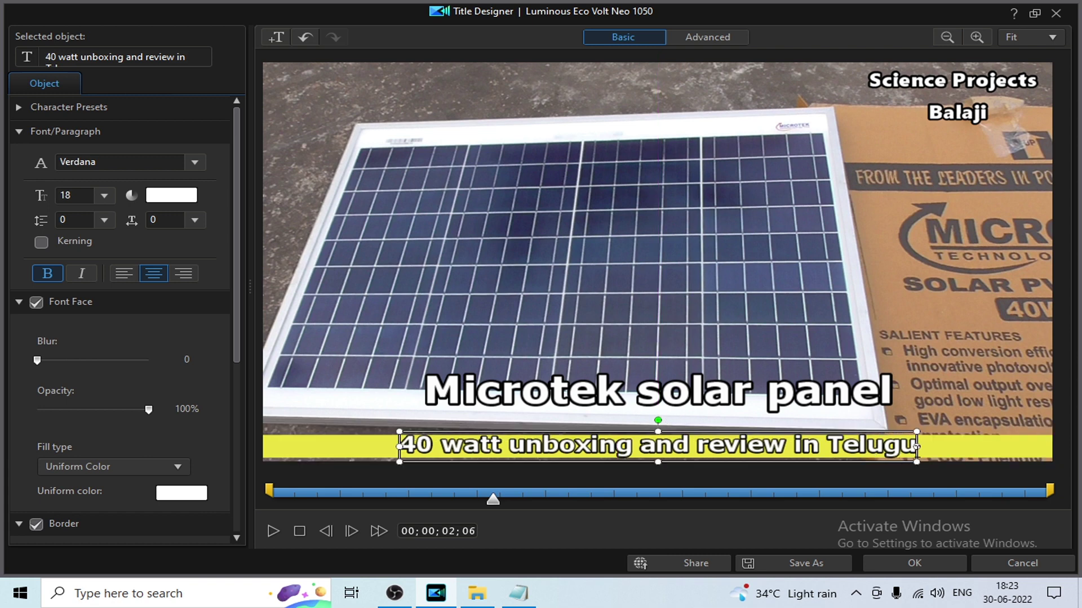
pyautogui.moveTo(918, 448); pyautogui.dragTo(1003, 448)
pyautogui.moveTo(742, 427); pyautogui.dragTo(689, 425)
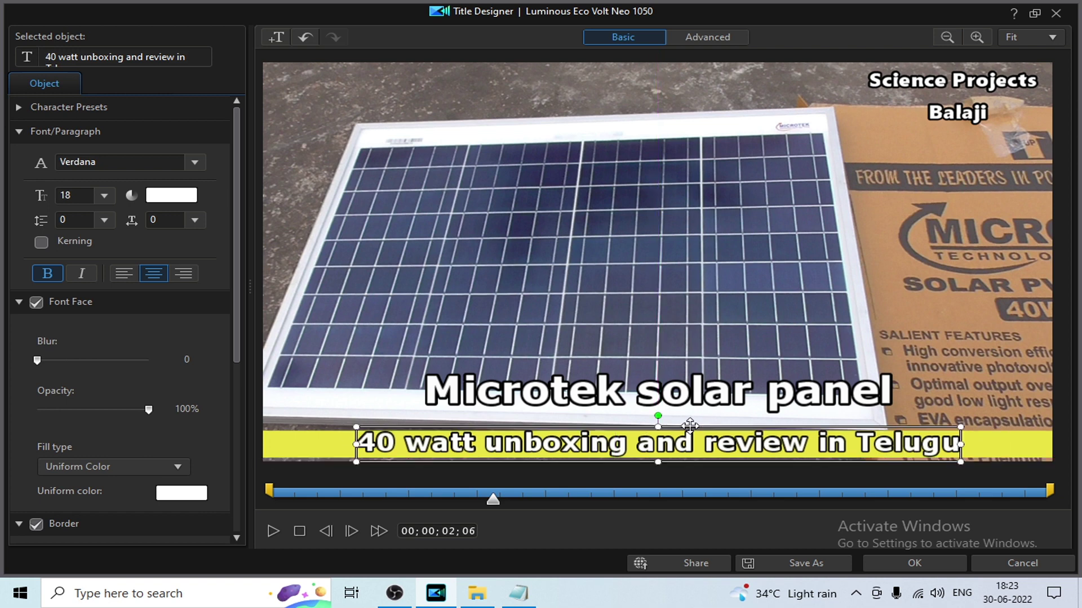
# - Move the "Microtek solar panel" line down close to the yellow band and set its text color to yellow
pyautogui.click(676, 391)
pyautogui.moveTo(675, 365); pyautogui.dragTo(678, 377)
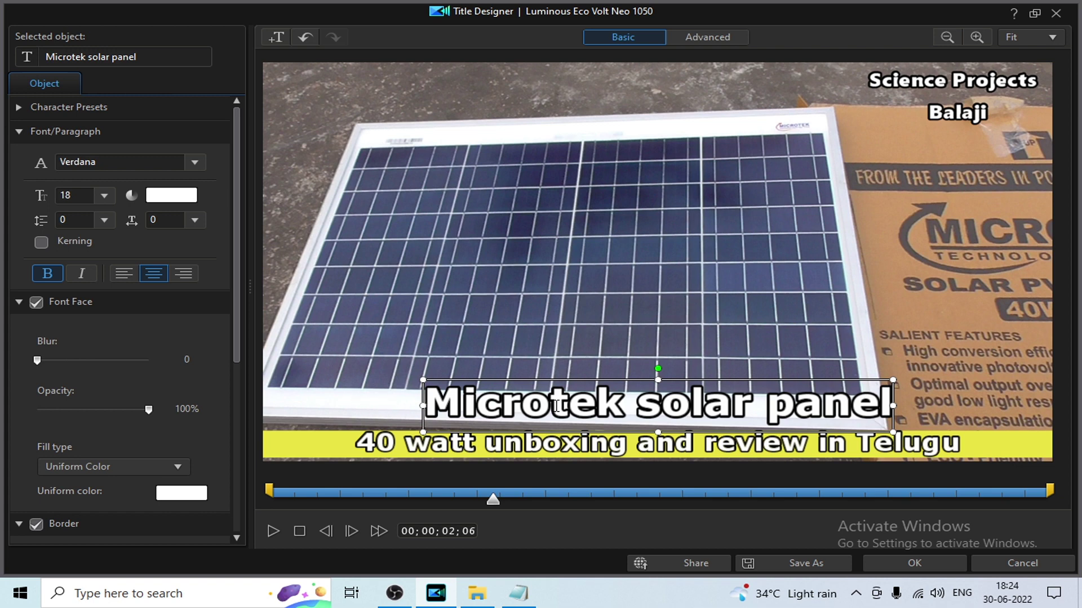
pyautogui.hotkey('ctrl', 'a')
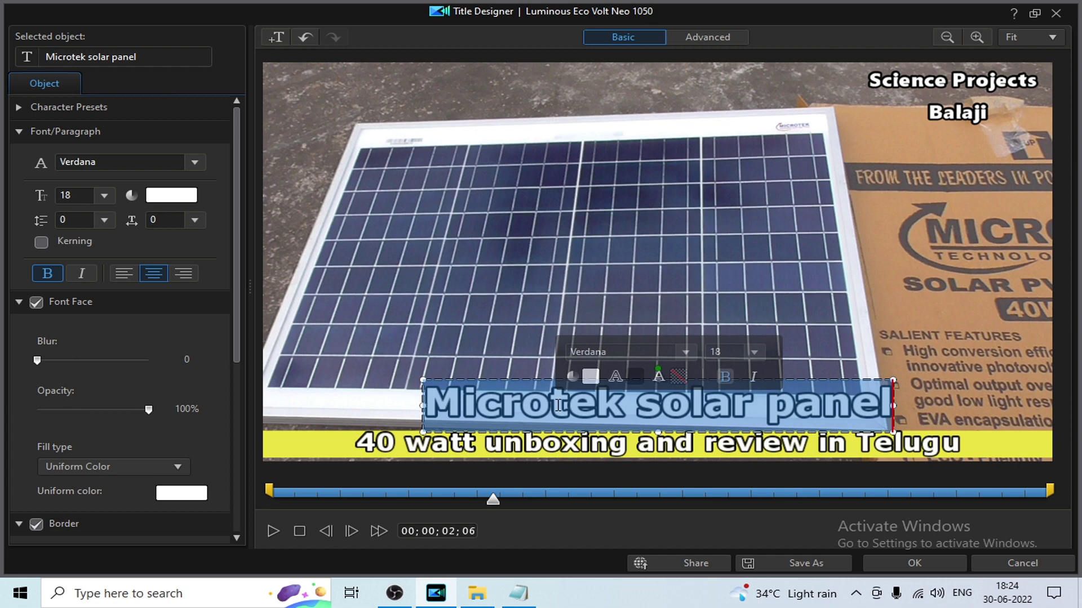
pyautogui.click(590, 376)
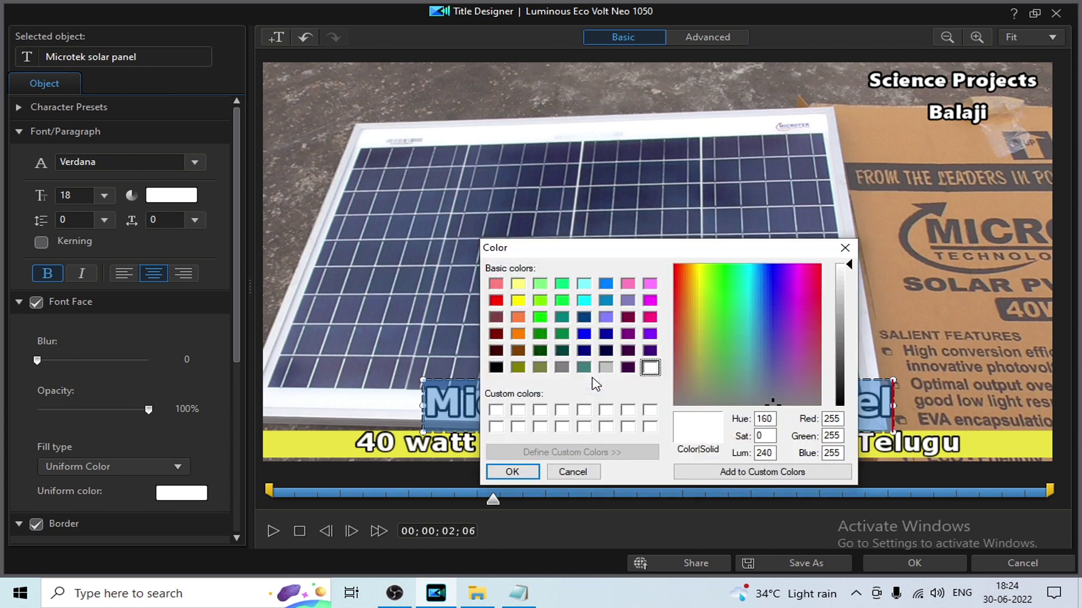
pyautogui.click(518, 301)
pyautogui.click(534, 474)
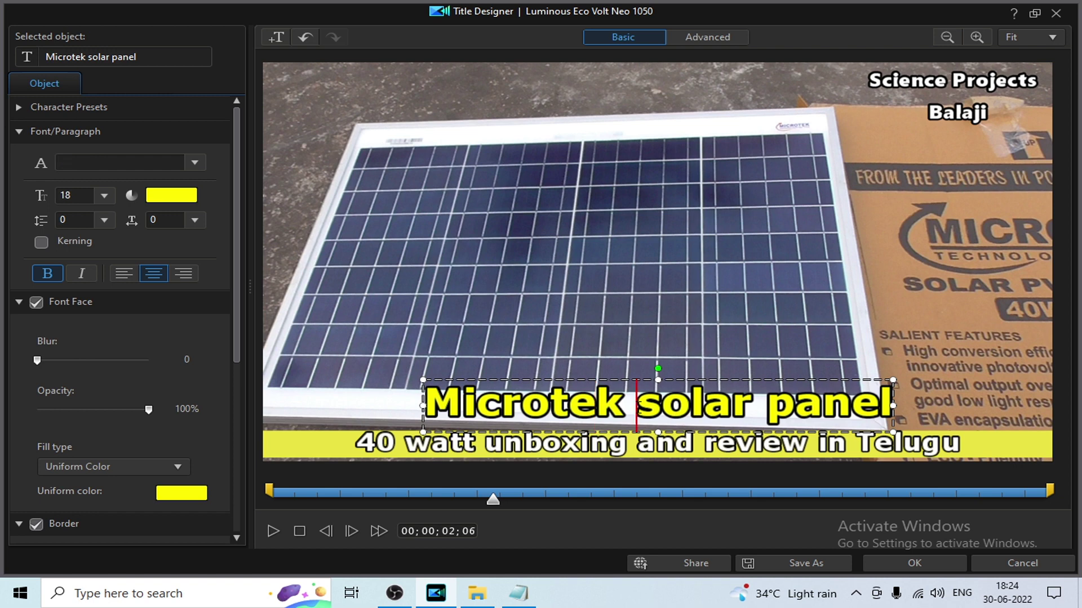
# - Capitalize the main line as "Microtek Solar Panel" and apply the title changes to the project
pyautogui.moveTo(636, 407); pyautogui.dragTo(658, 408)
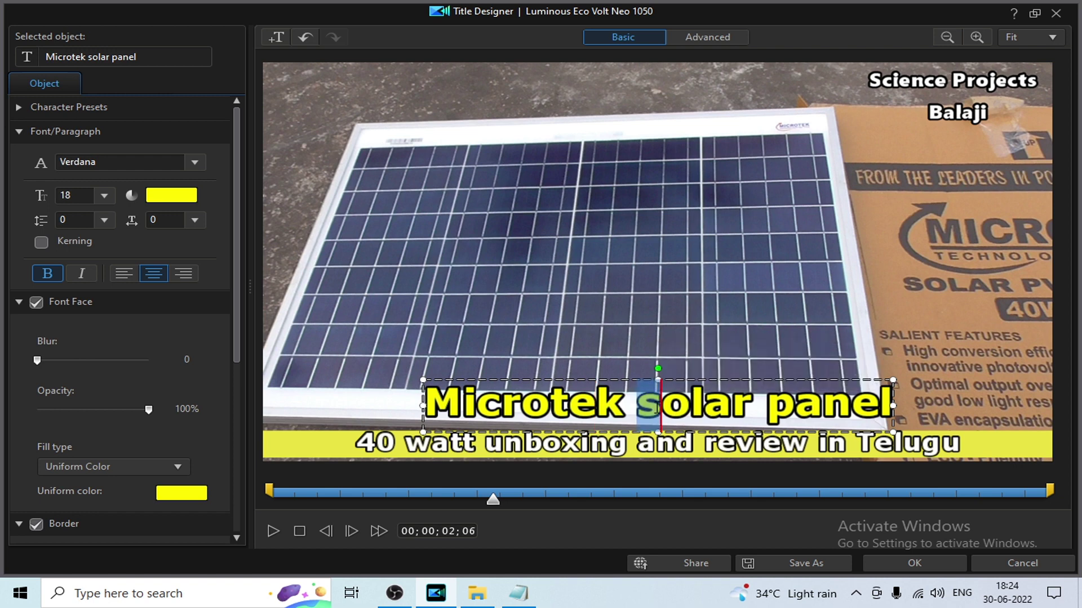
pyautogui.write('S')
pyautogui.moveTo(770, 411); pyautogui.dragTo(802, 411)
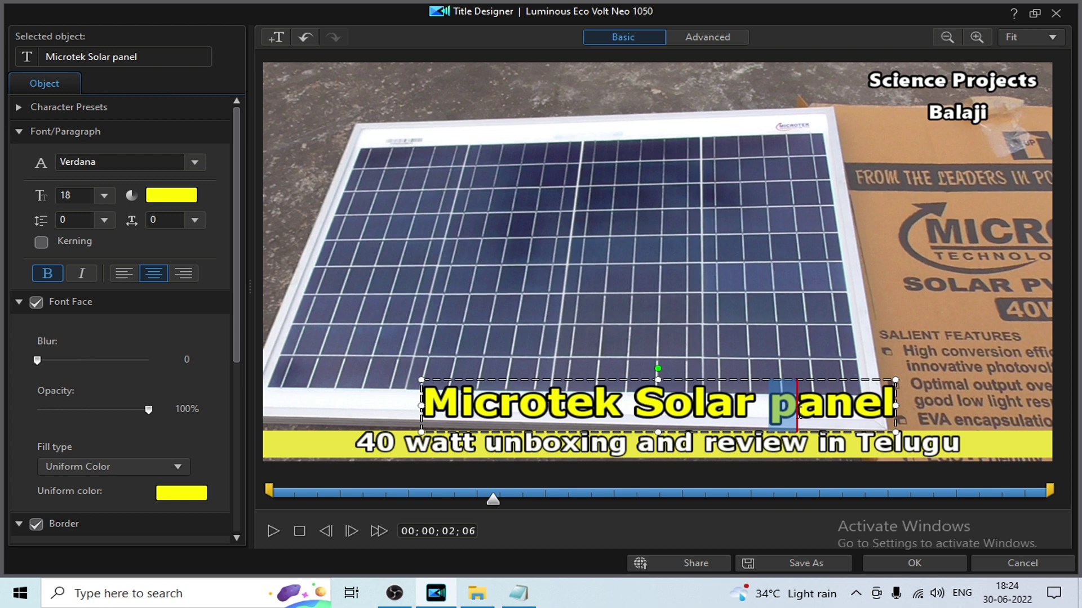
pyautogui.write('P')
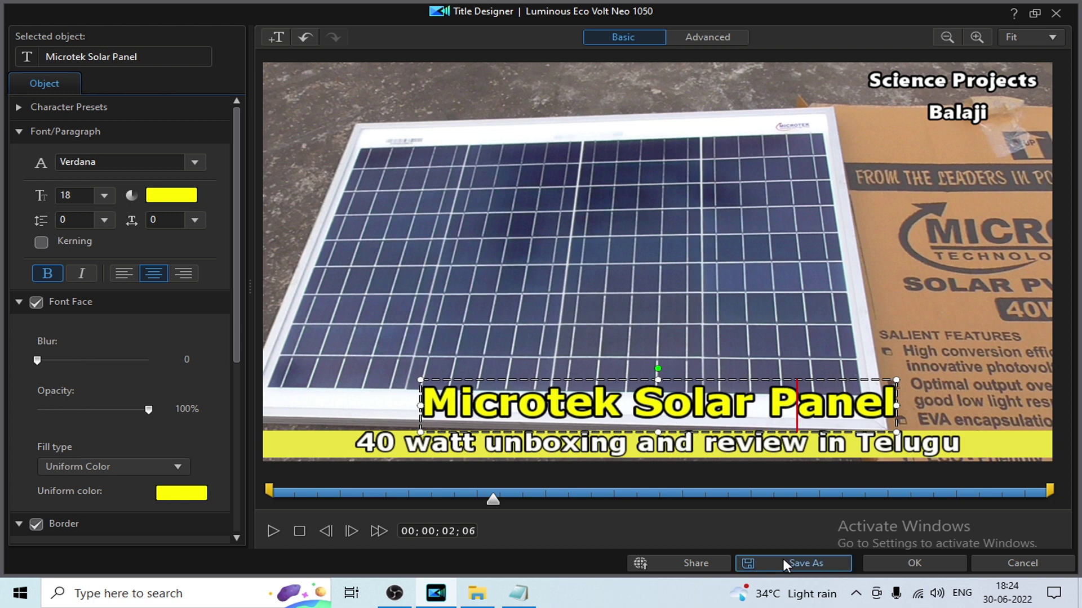
pyautogui.click(894, 562)
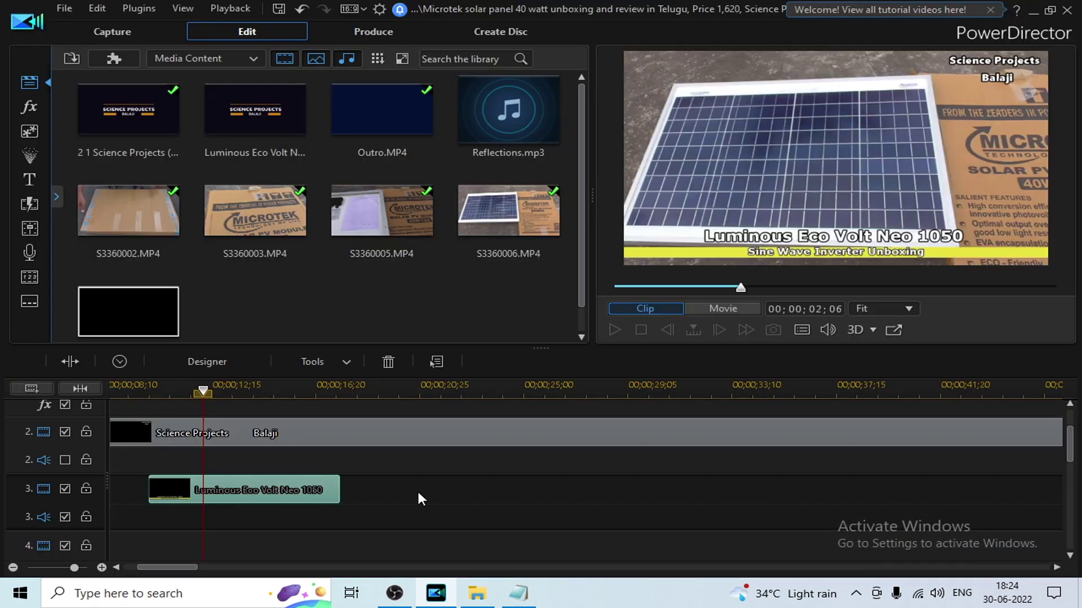
pyautogui.click(391, 478)
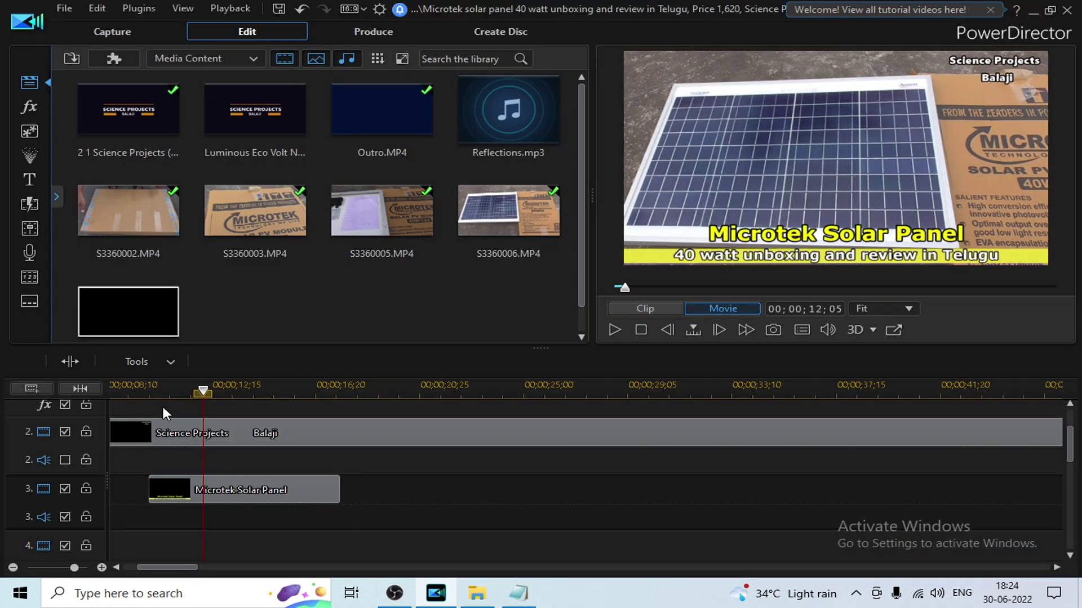
# - Play the movie from the beginning through the intro to check the updated title on track 3
pyautogui.moveTo(151, 390); pyautogui.dragTo(235, 386)
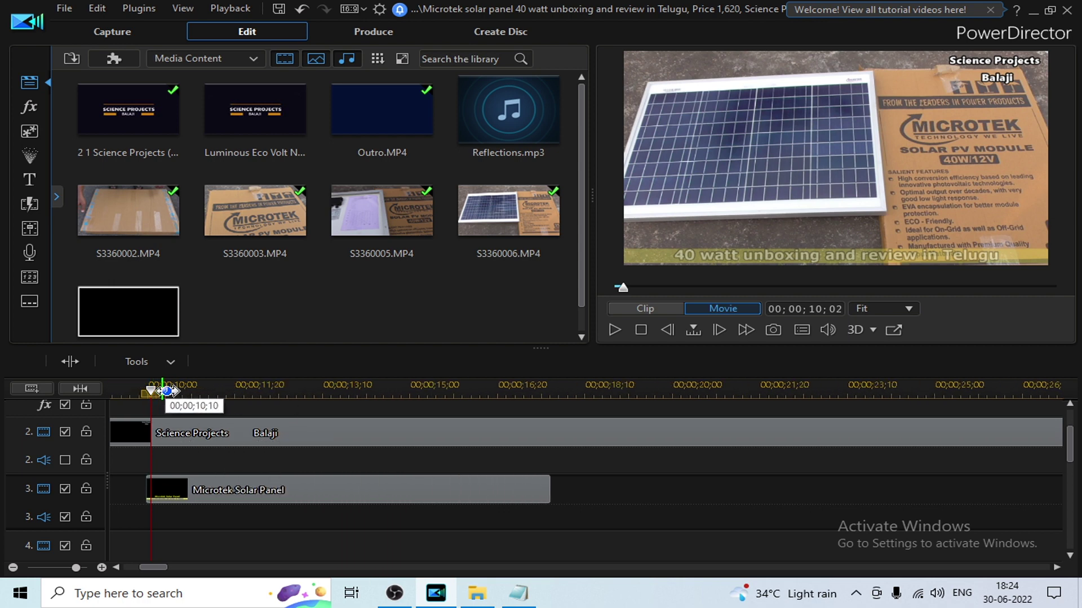
pyautogui.moveTo(145, 567); pyautogui.dragTo(141, 568)
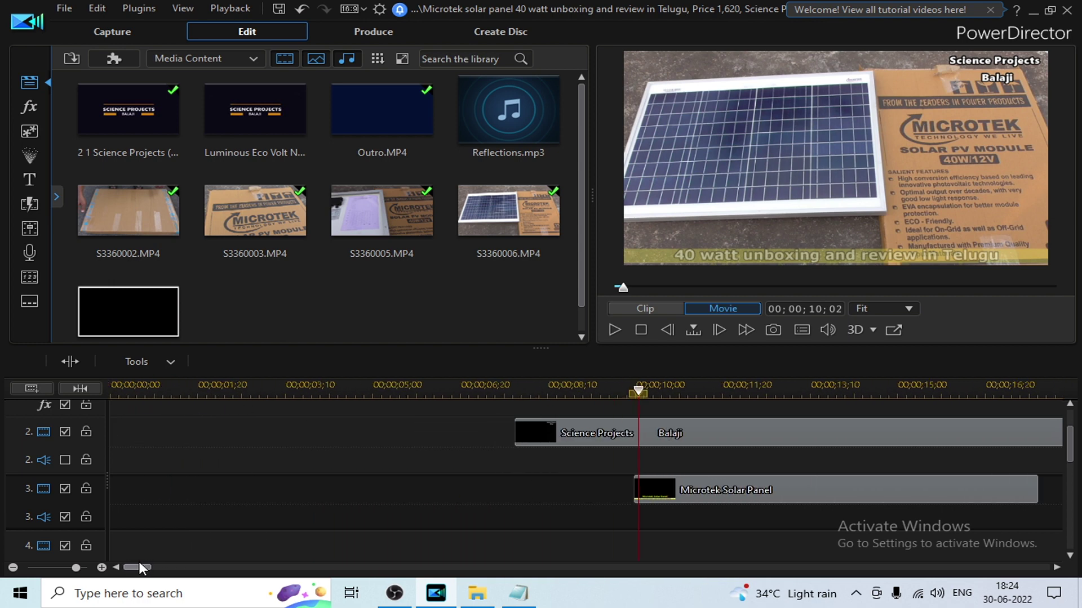
pyautogui.moveTo(1068, 444); pyautogui.dragTo(1070, 414)
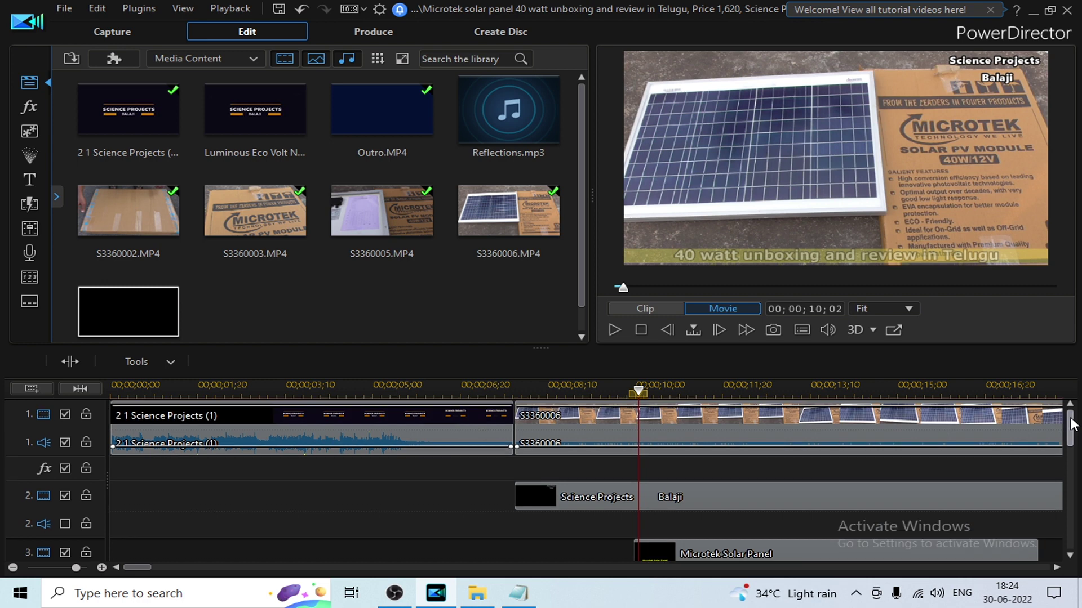
pyautogui.moveTo(779, 386); pyautogui.dragTo(442, 370)
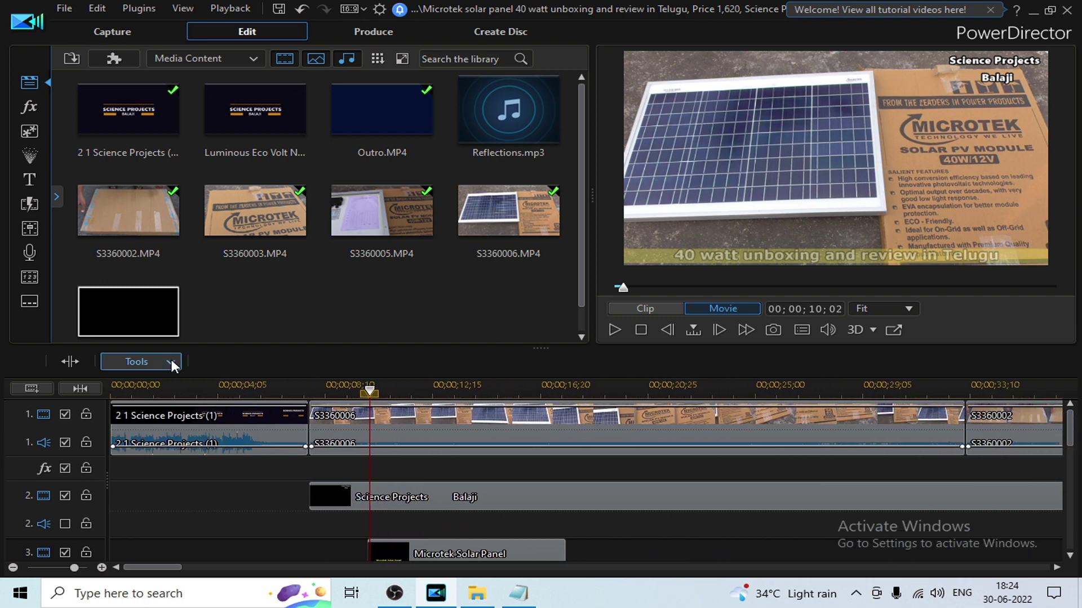
pyautogui.click(170, 389)
pyautogui.moveTo(170, 389); pyautogui.dragTo(113, 389)
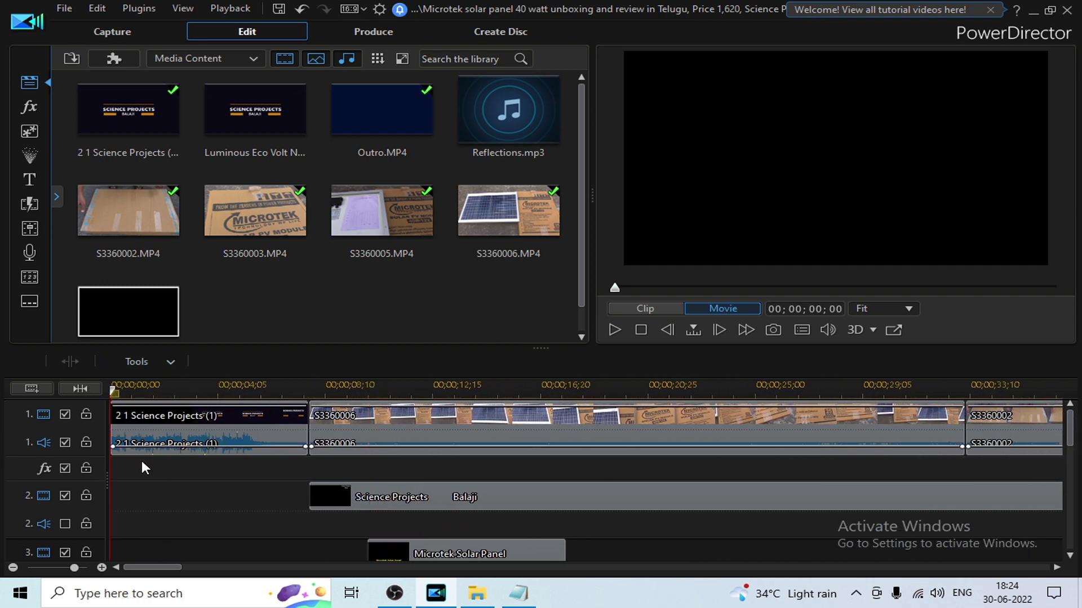
pyautogui.press('space')
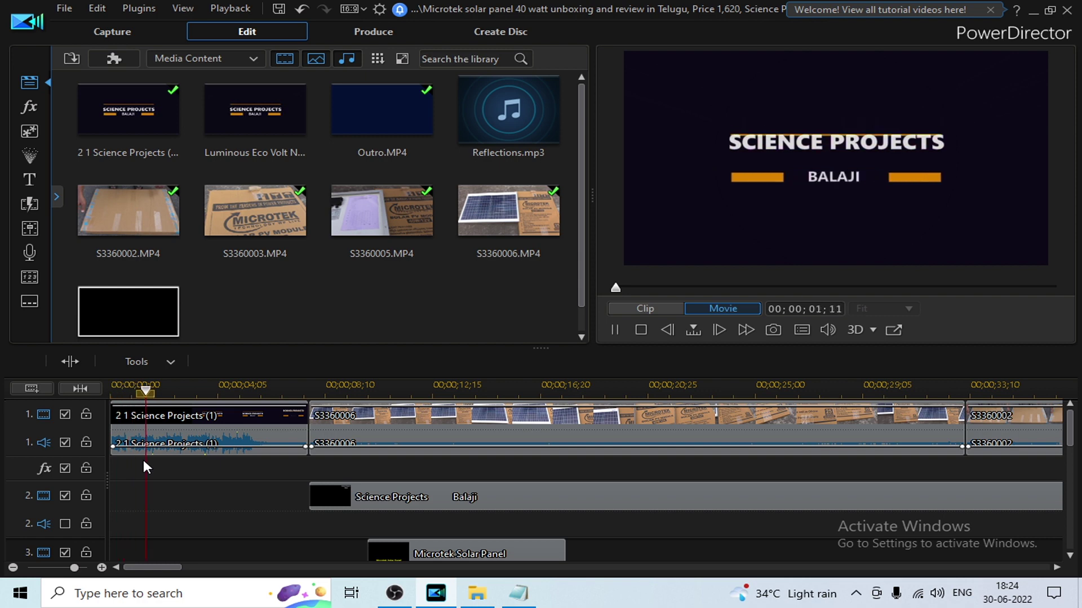
pyautogui.press('space')
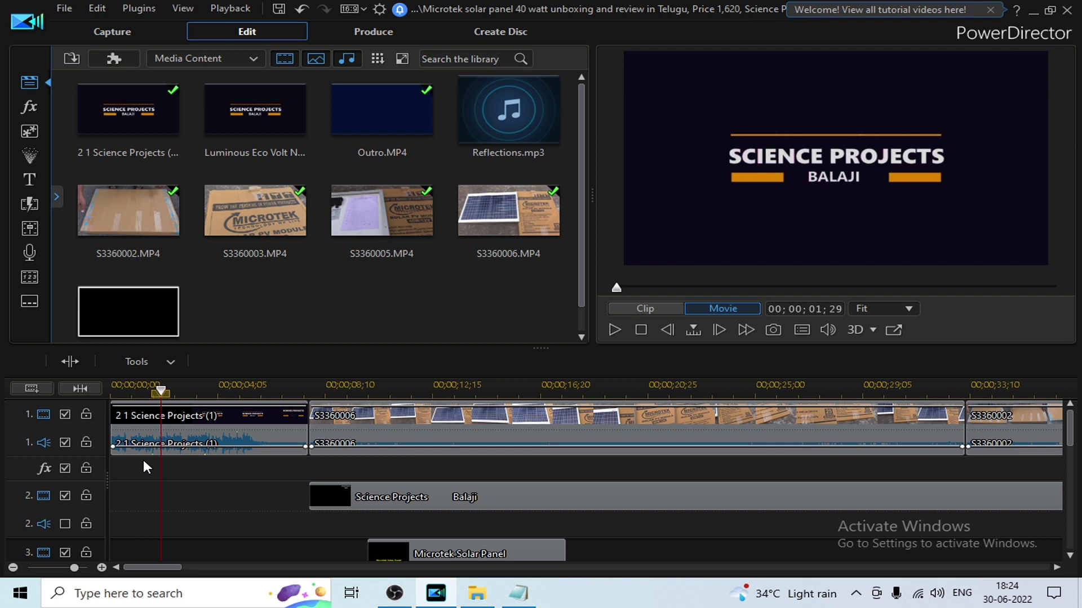
pyautogui.click(615, 331)
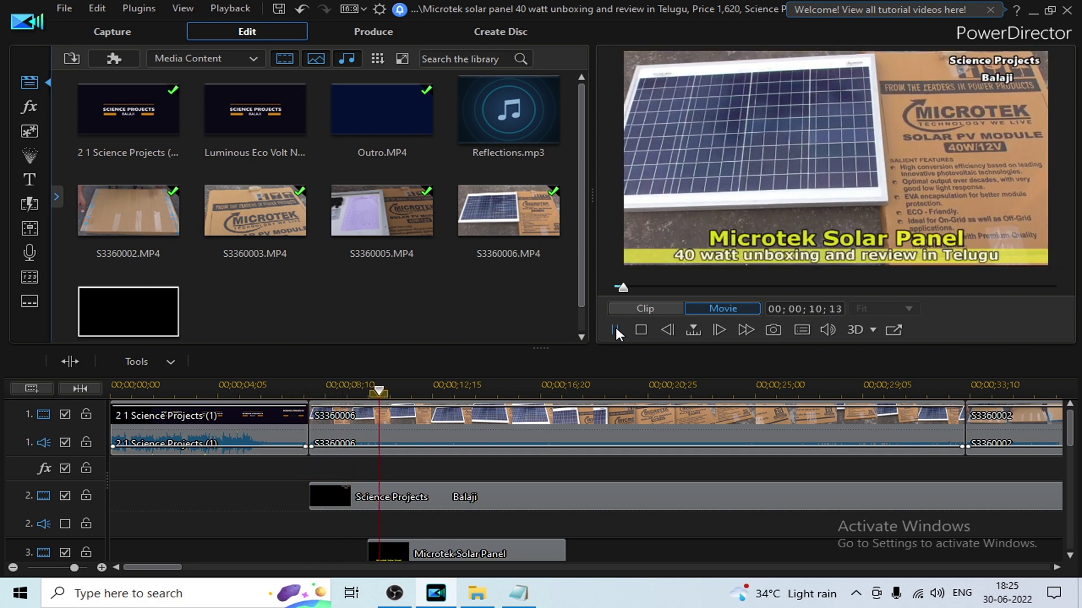
# - Check the extent of the S3360006 clip on track 1 and play it past the end of the title
pyautogui.moveTo(647, 387); pyautogui.dragTo(386, 381)
pyautogui.click(397, 428)
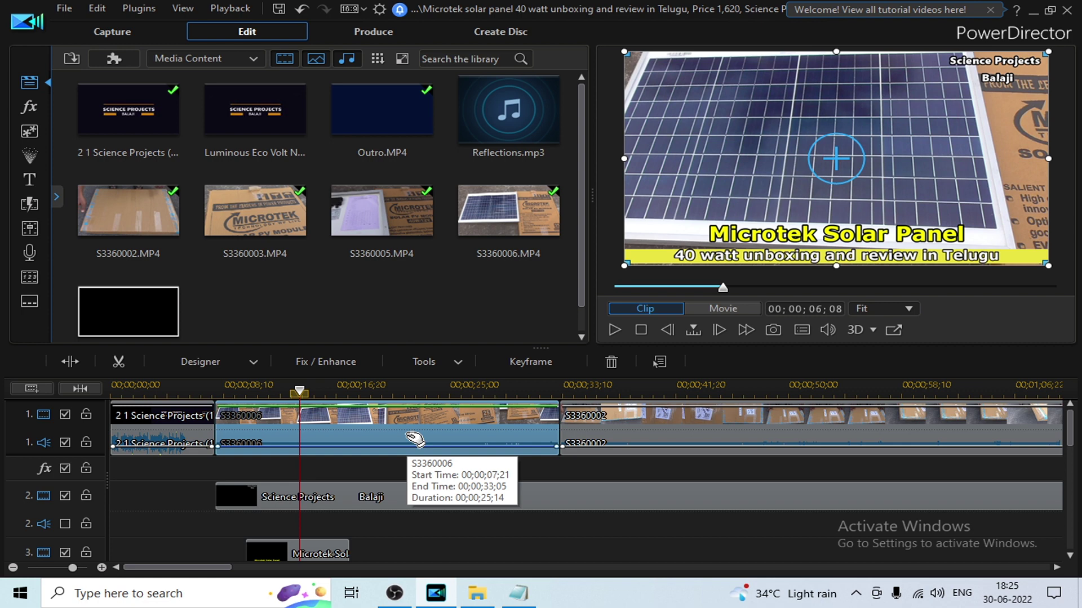
pyautogui.moveTo(347, 446); pyautogui.dragTo(355, 463)
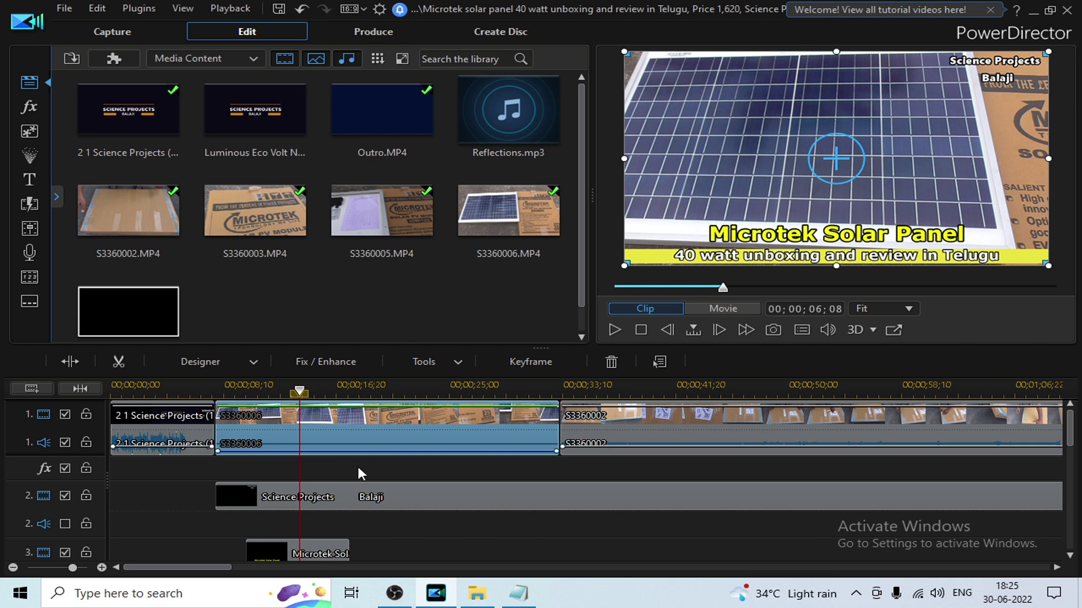
pyautogui.click(359, 469)
pyautogui.press('space')
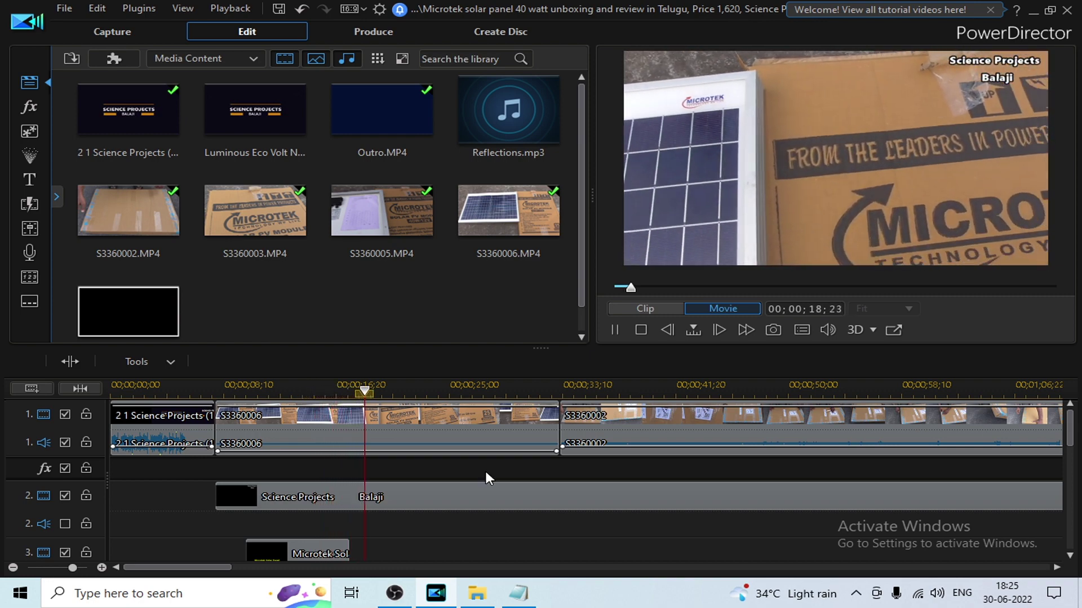
pyautogui.press('space')
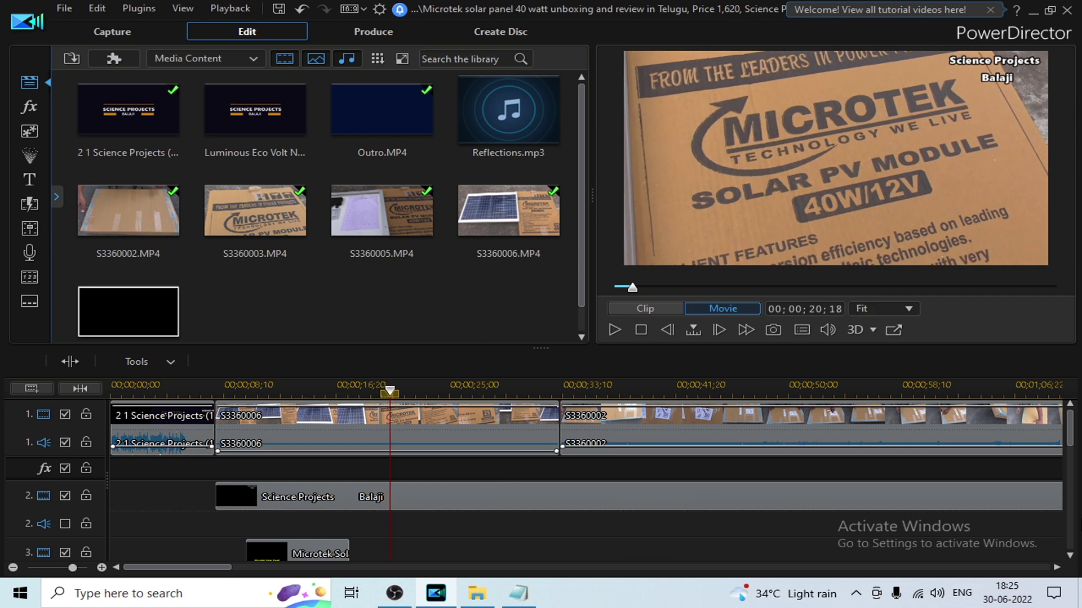
# - Enlarge the timeline area, extend the Microtek Solar Panel title on track 3 to 00;00;15;14 long, and play it back
pyautogui.scroll(-1, 1074, 454)
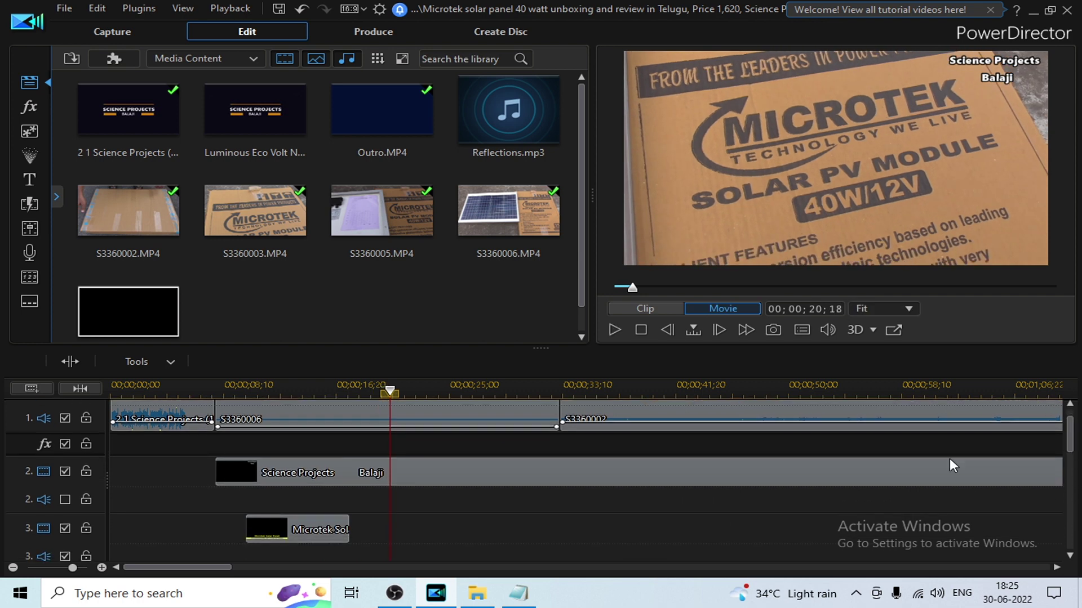
pyautogui.moveTo(543, 346); pyautogui.dragTo(540, 299)
pyautogui.click(310, 476)
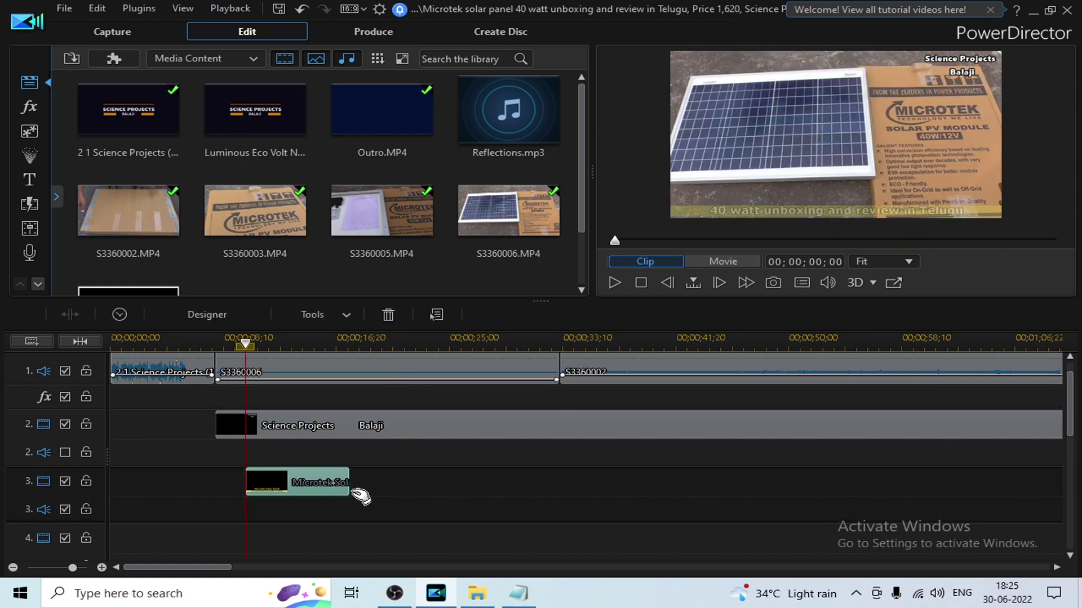
pyautogui.moveTo(350, 482); pyautogui.dragTo(449, 484)
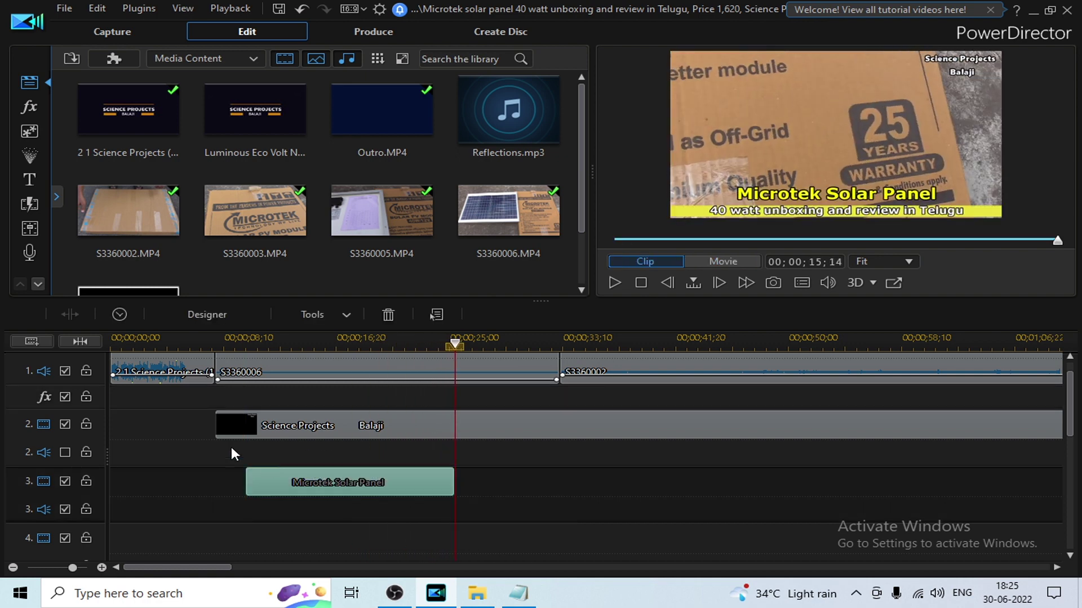
pyautogui.click(234, 341)
pyautogui.press('space')
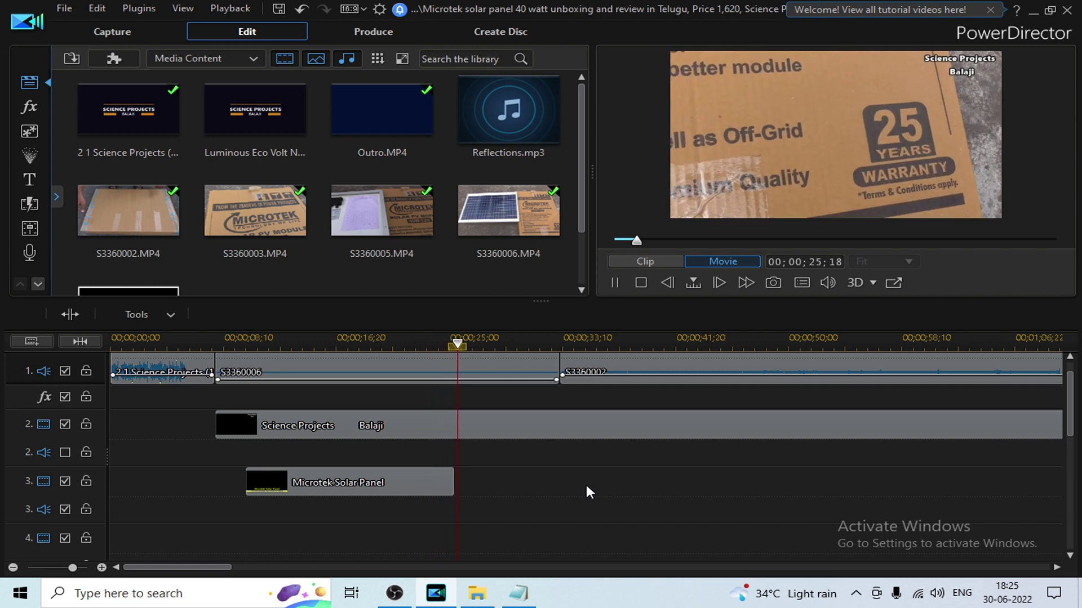
# - Extend the Microtek Solar Panel title further to end at 00;00;29;25 on the timeline and review its playback
pyautogui.click(424, 483)
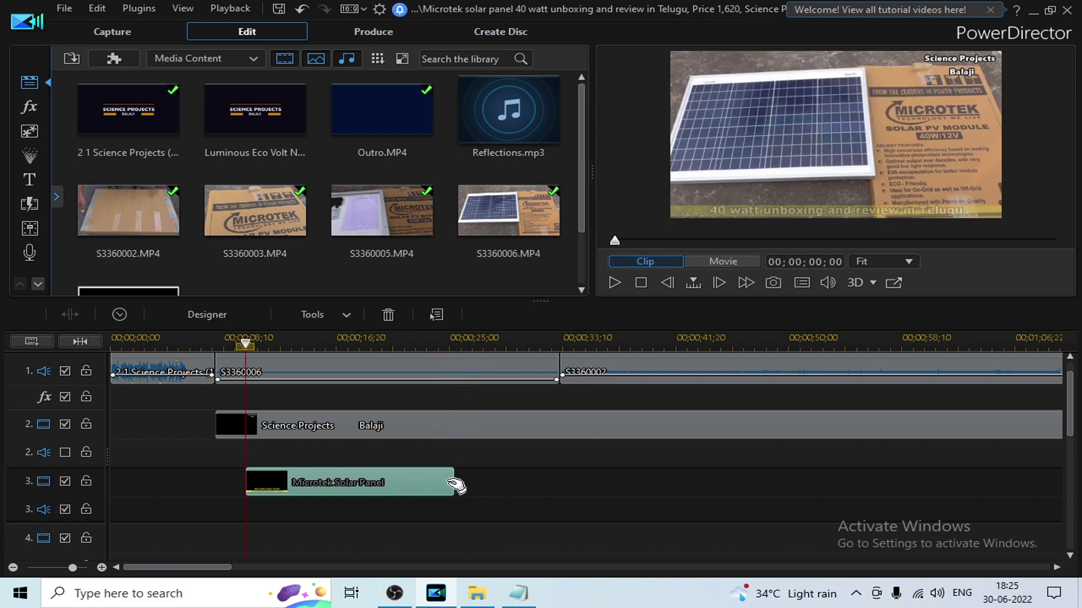
pyautogui.moveTo(453, 483); pyautogui.dragTo(513, 484)
pyautogui.click(549, 491)
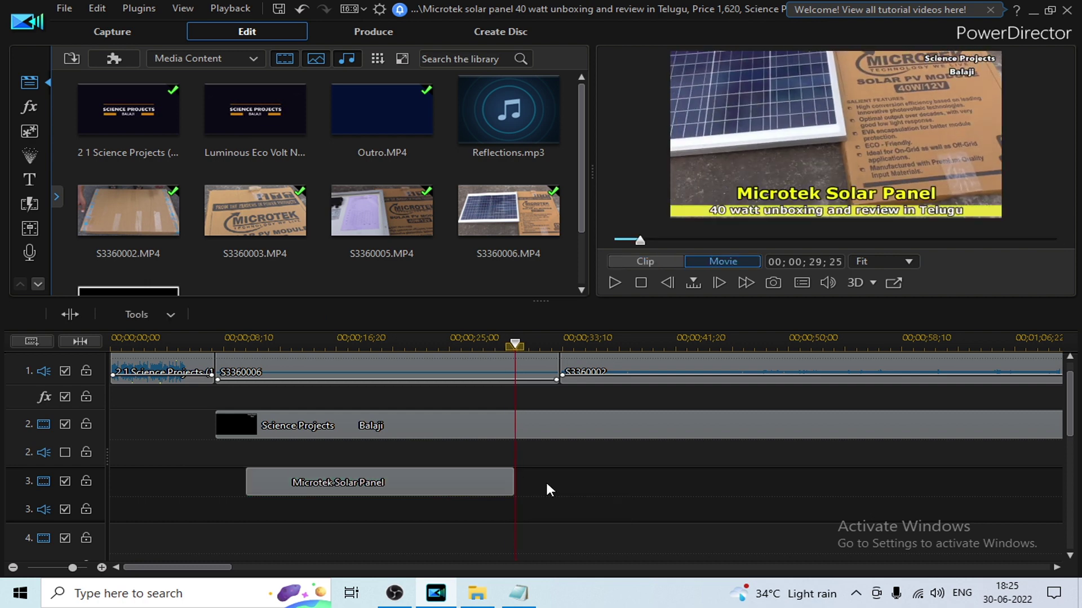
pyautogui.click(350, 341)
pyautogui.press('space')
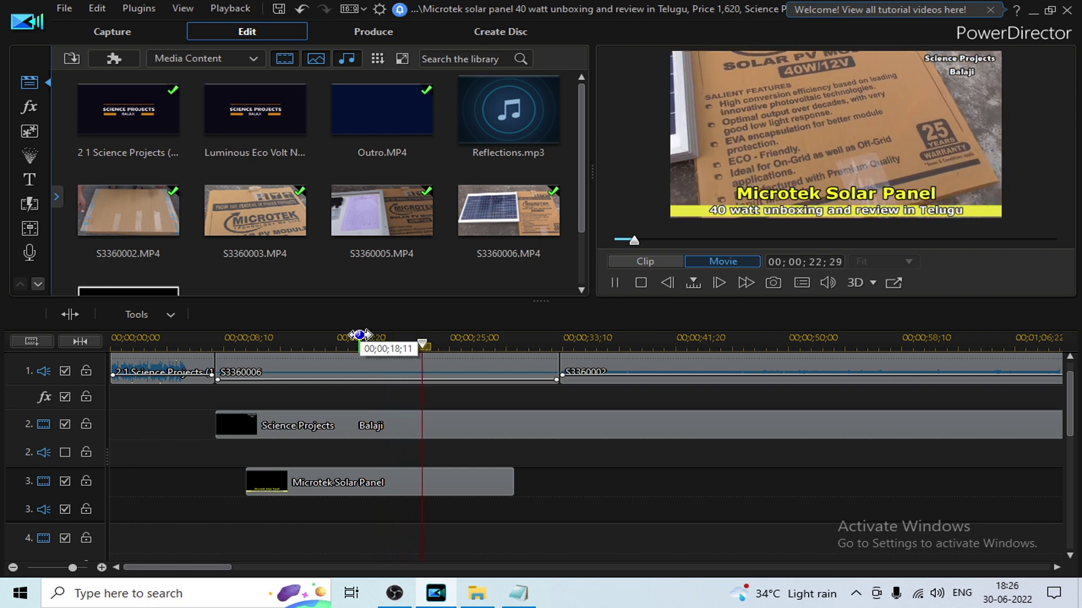
pyautogui.moveTo(359, 335); pyautogui.dragTo(327, 344)
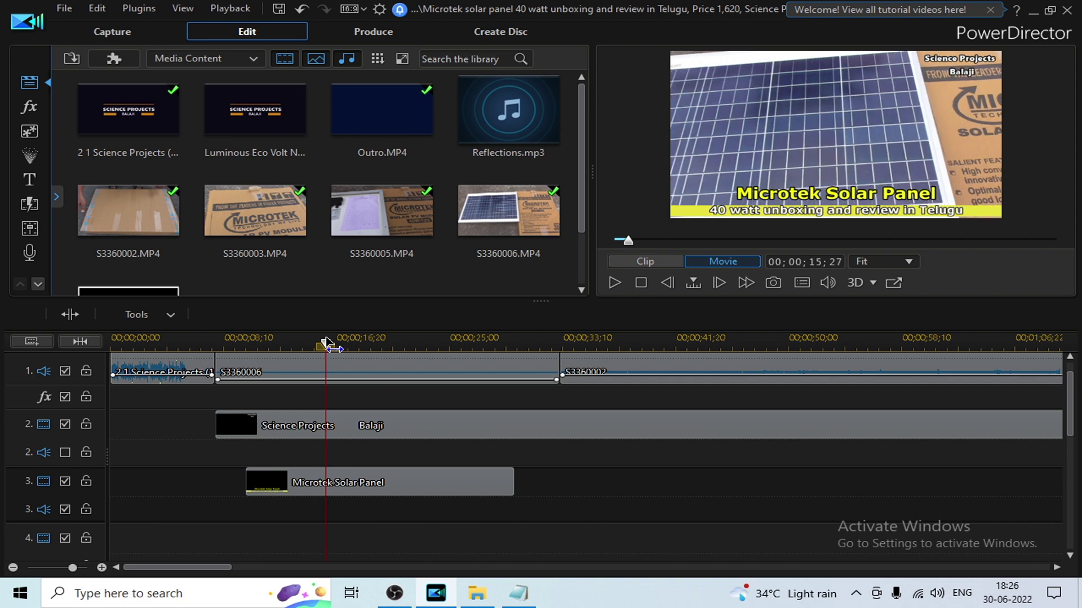
# - Scrub the movie through the Microtek Solar Panel title to look for a frame suitable as a thumbnail
pyautogui.moveTo(325, 344); pyautogui.dragTo(362, 346)
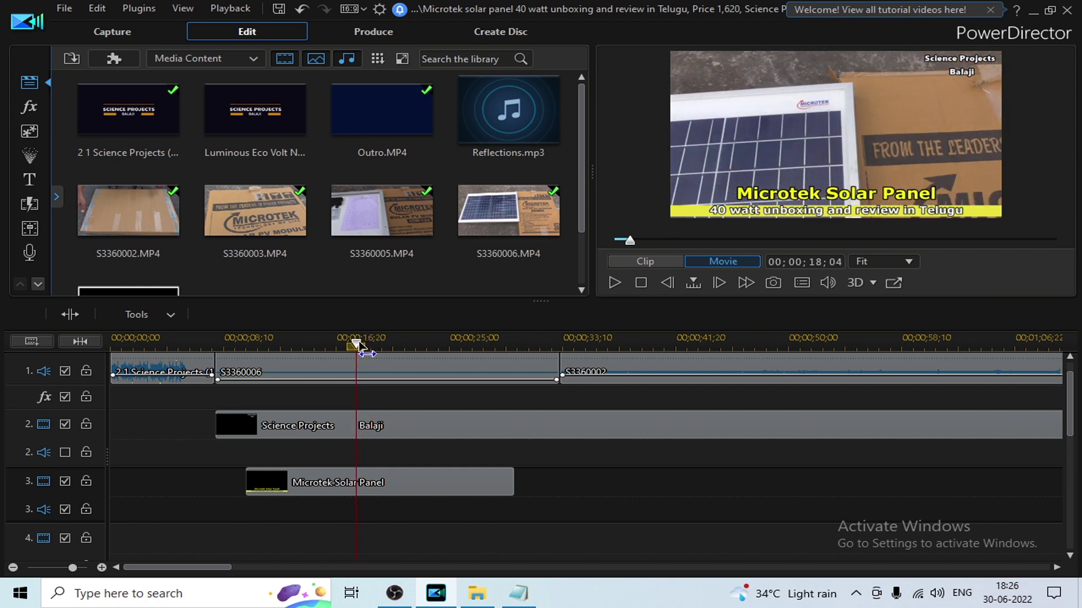
pyautogui.moveTo(359, 345); pyautogui.dragTo(335, 333)
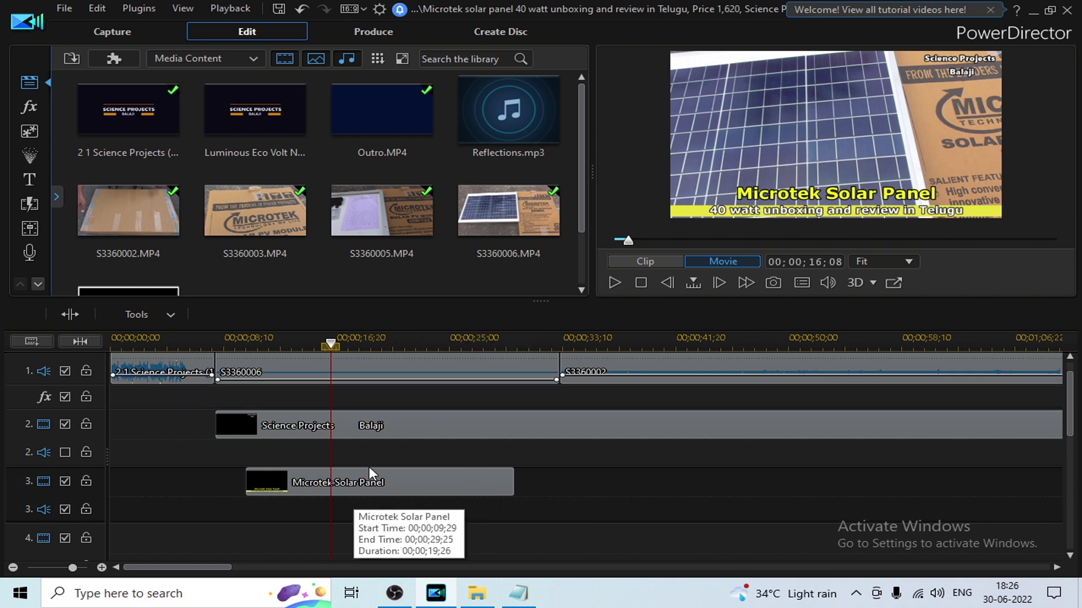
# - Add the Thumbnai scienceprojects image from the desktop's Science Projects video editing folder to track 4, spanning the Microtek Solar Panel title
pyautogui.click(476, 594)
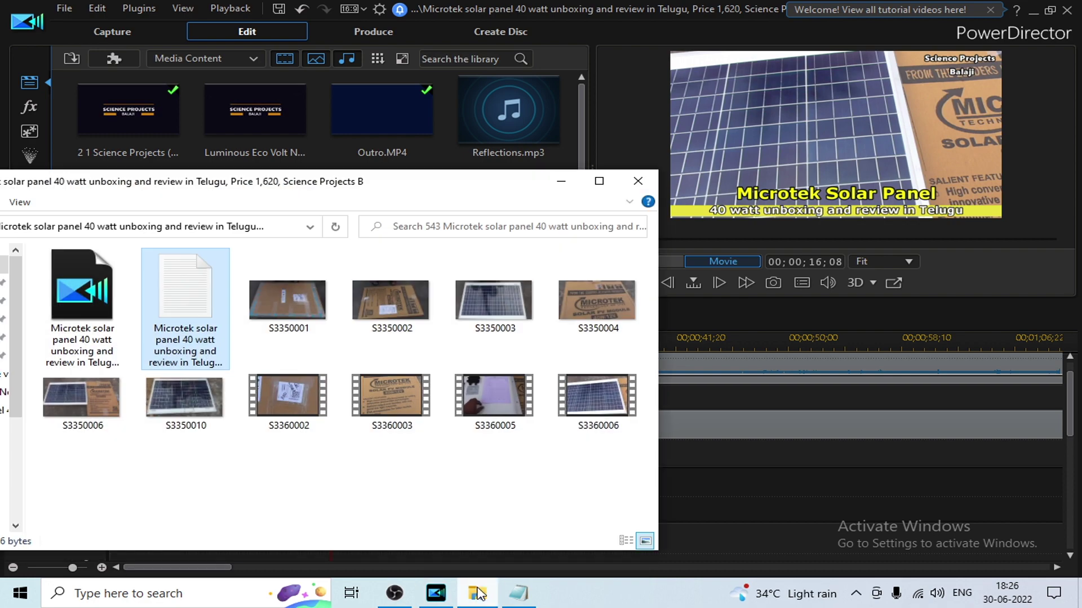
pyautogui.click(476, 595)
pyautogui.click(519, 594)
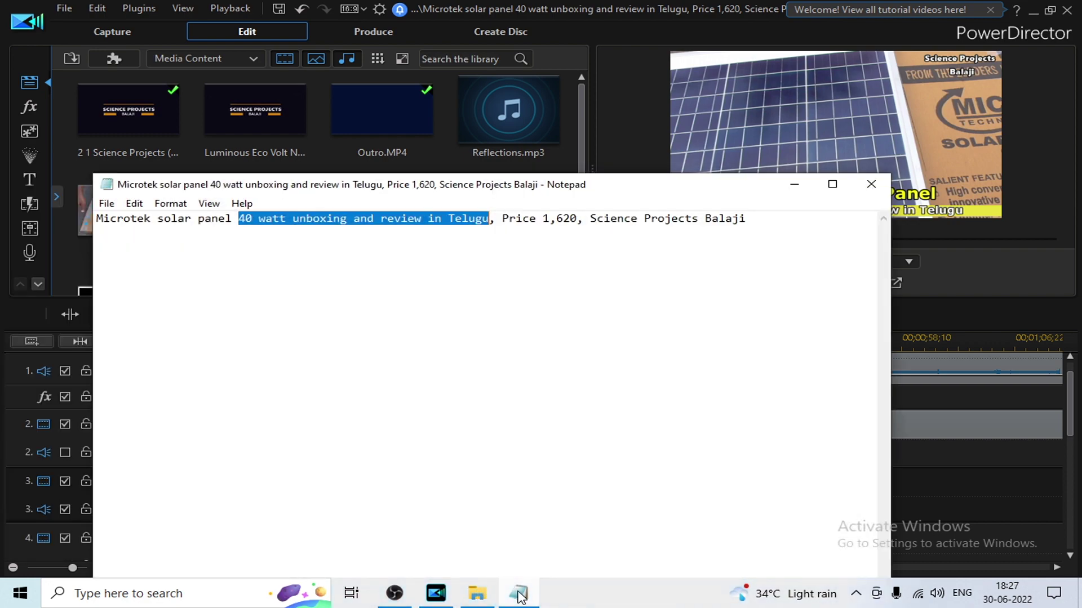
pyautogui.click(518, 596)
pyautogui.click(436, 593)
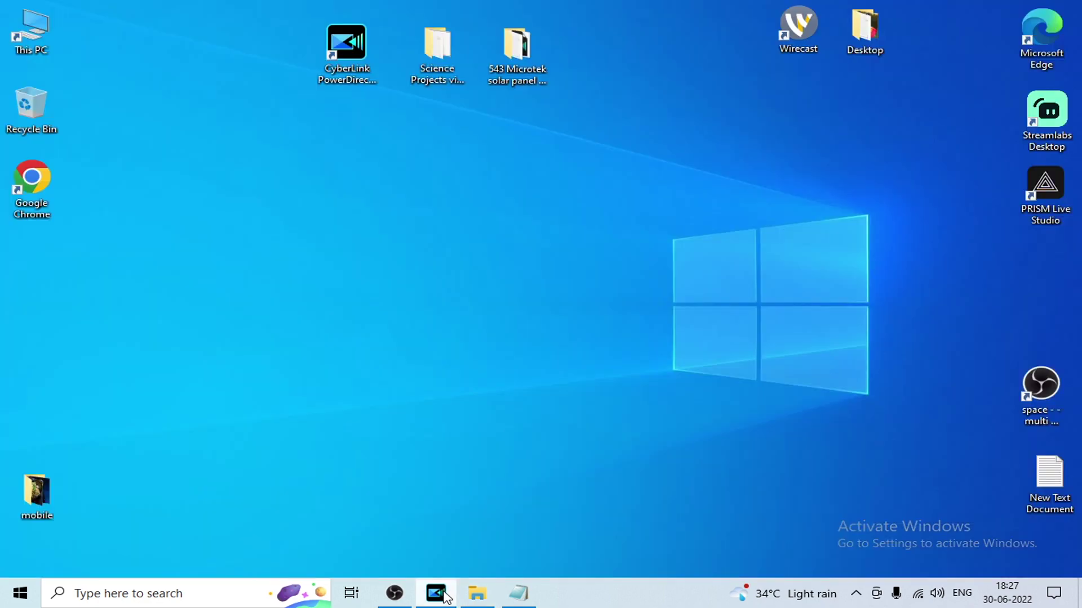
pyautogui.rightClick(420, 132)
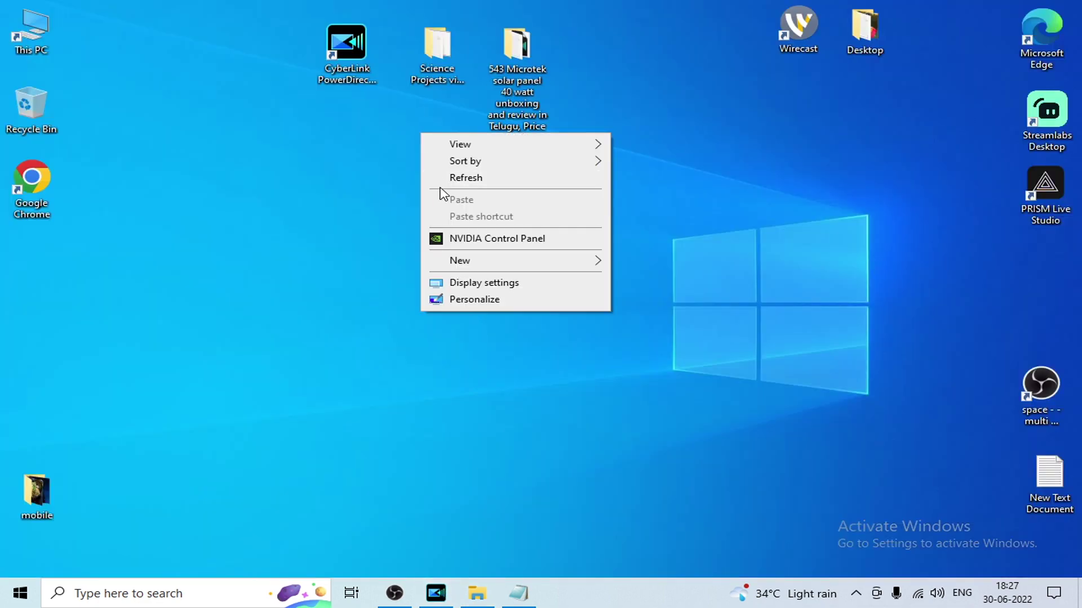
pyautogui.click(448, 181)
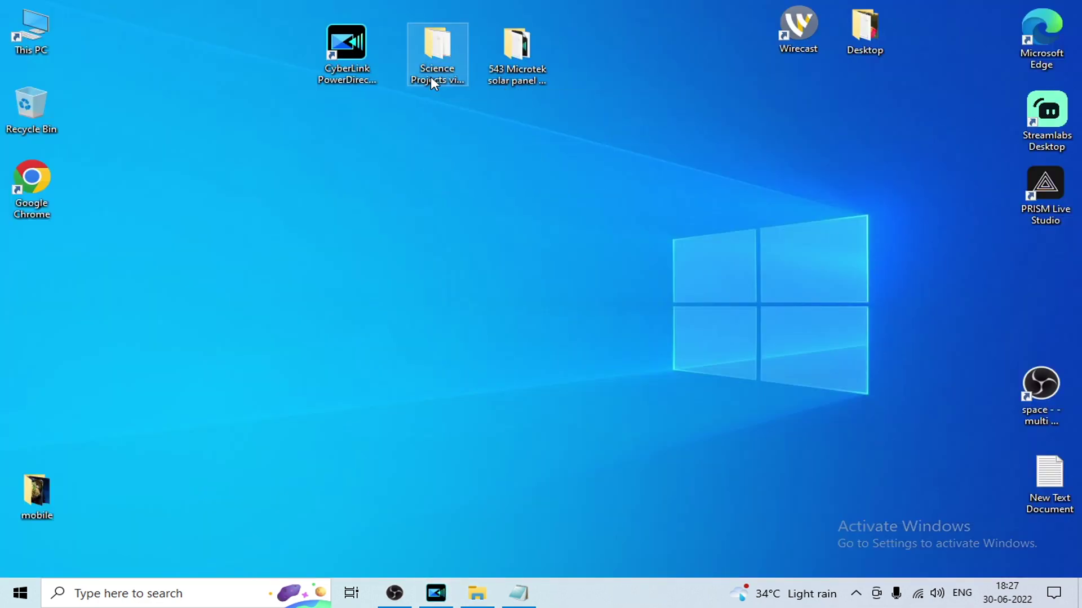
pyautogui.doubleClick(430, 77)
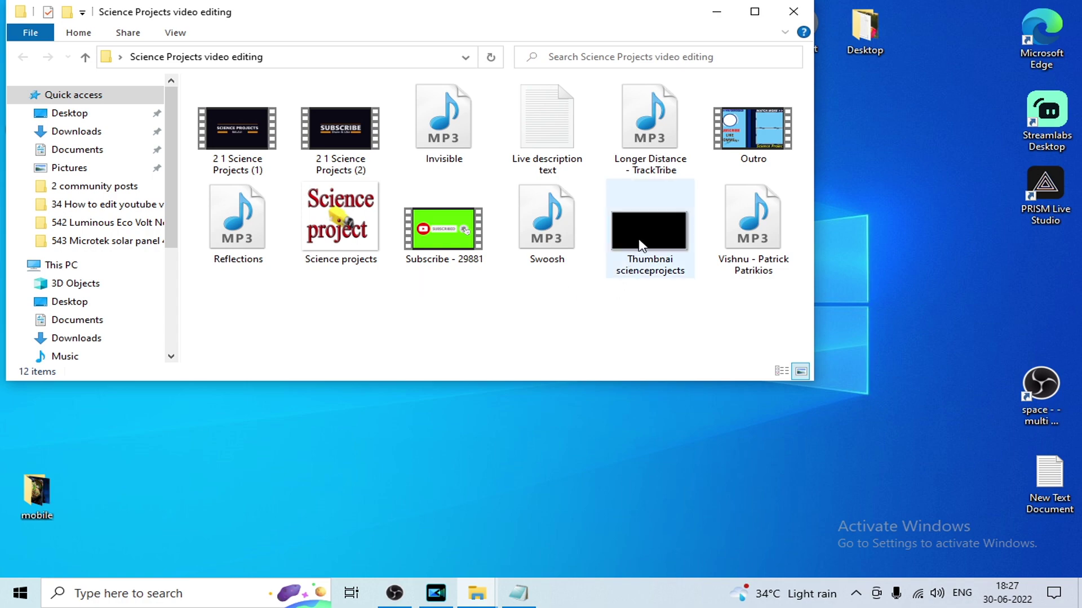
pyautogui.moveTo(644, 243); pyautogui.dragTo(516, 539)
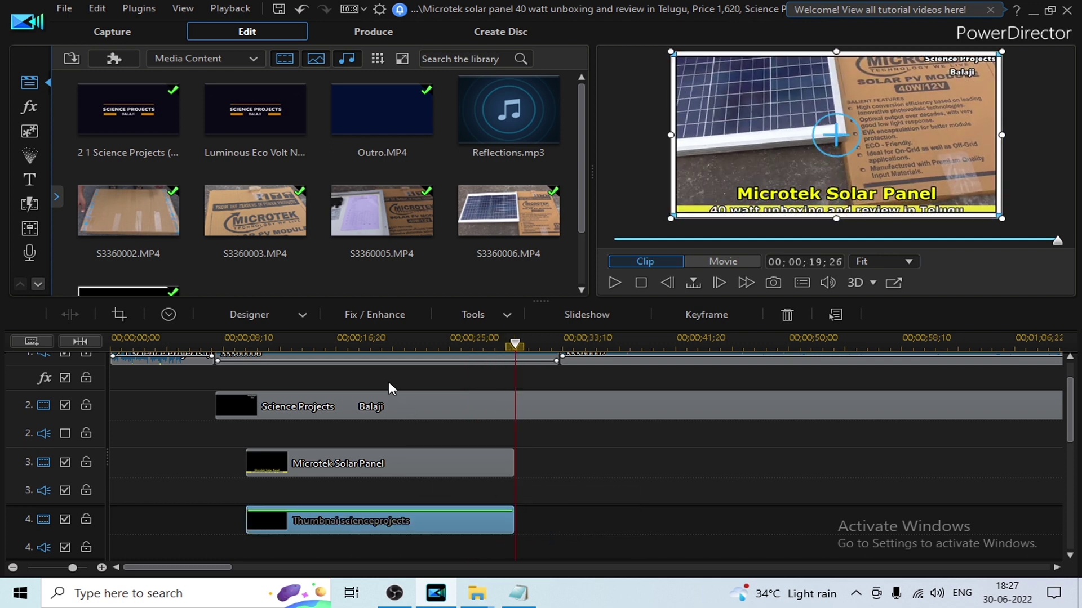
# - At 00;00;18;11, move the Microtek Solar Panel heading and its 40 watt subtitle line up inside the thumbnail border, and apply the title changes
pyautogui.click(359, 338)
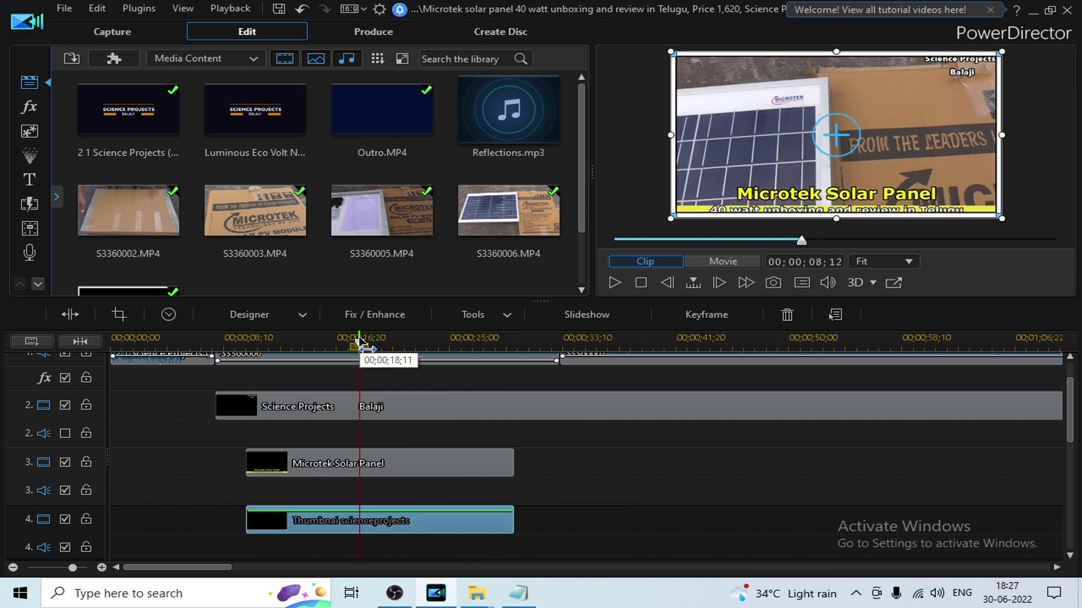
pyautogui.click(373, 461)
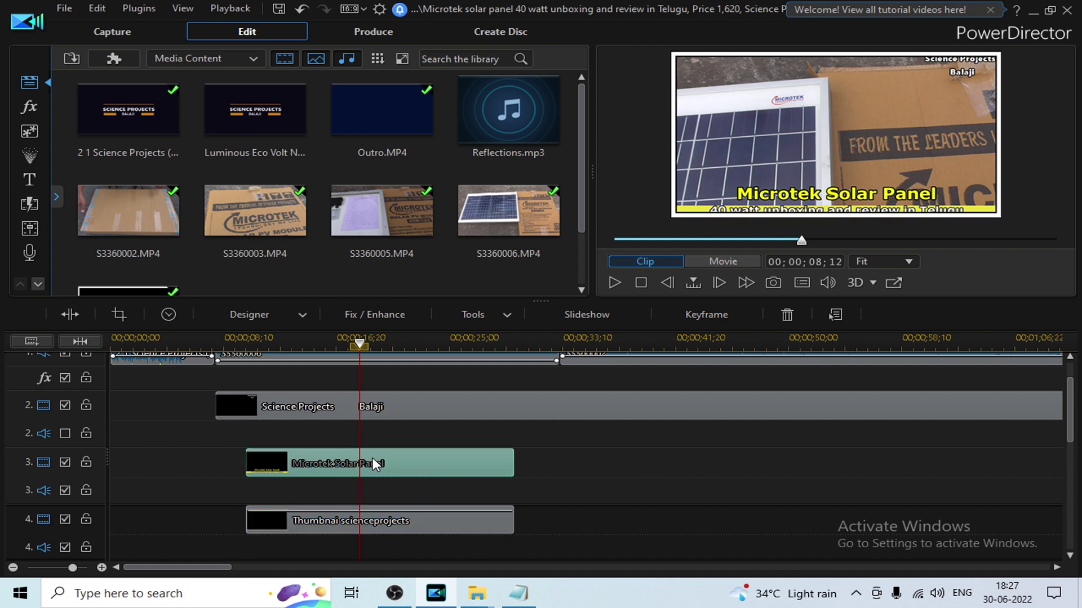
pyautogui.doubleClick(373, 458)
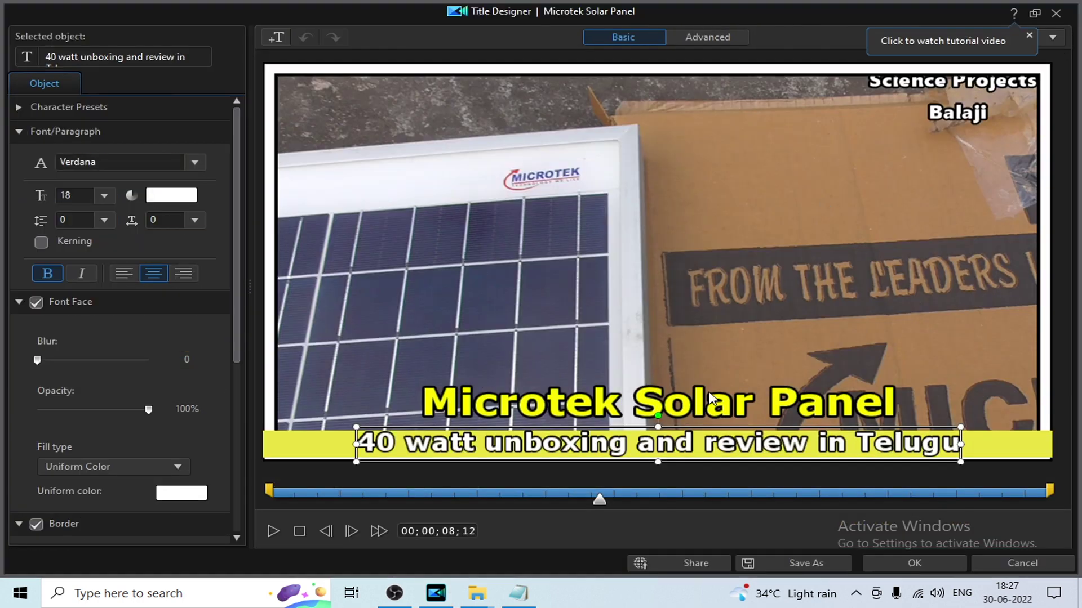
pyautogui.click(682, 401)
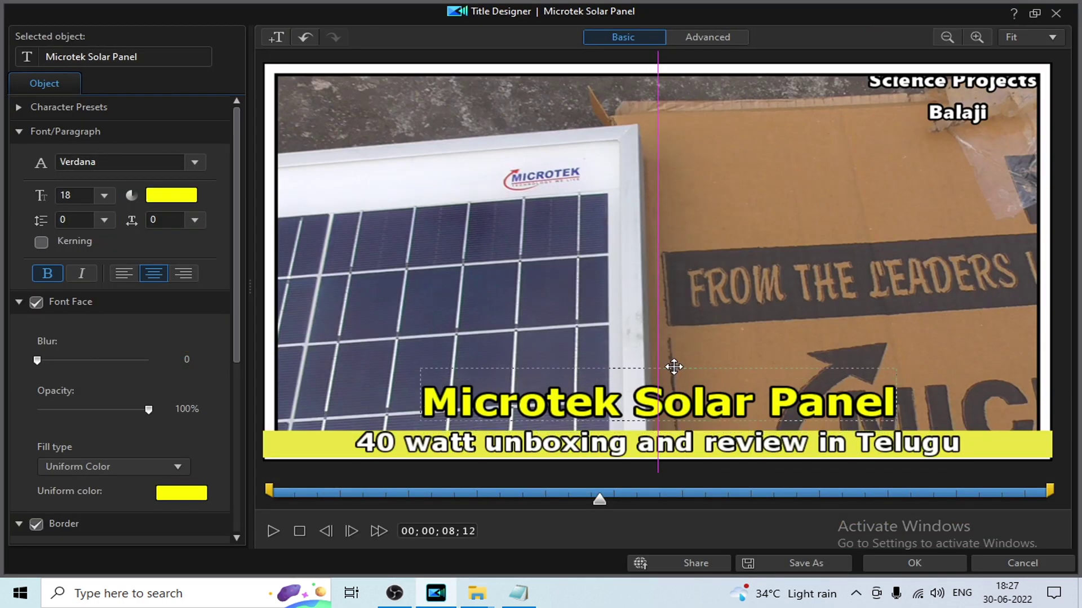
pyautogui.moveTo(675, 363); pyautogui.dragTo(675, 364)
pyautogui.click(676, 443)
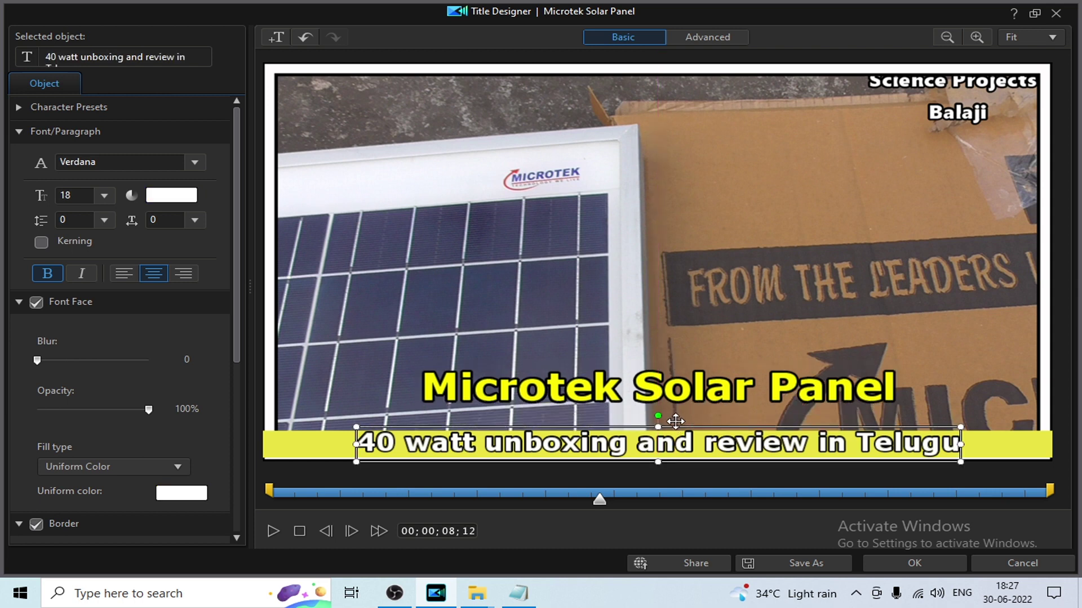
pyautogui.moveTo(673, 422); pyautogui.dragTo(676, 411)
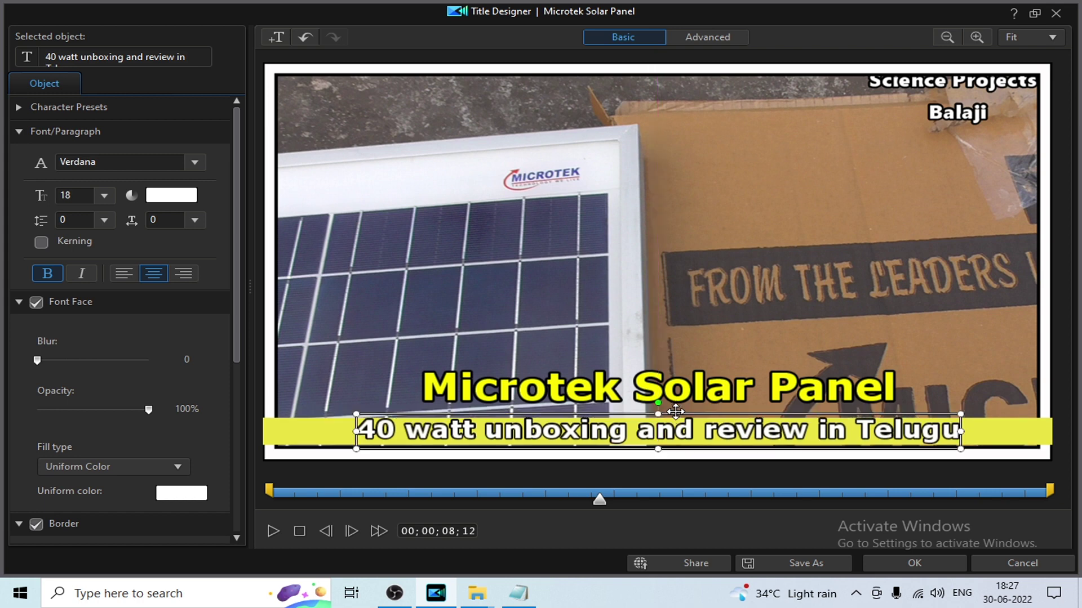
pyautogui.click(885, 560)
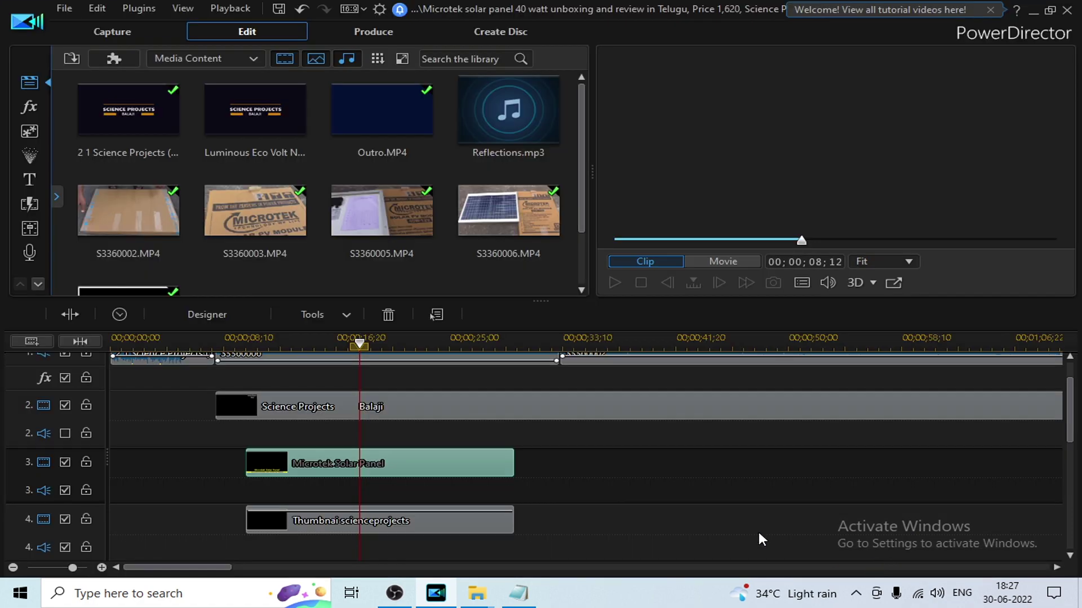
pyautogui.click(533, 486)
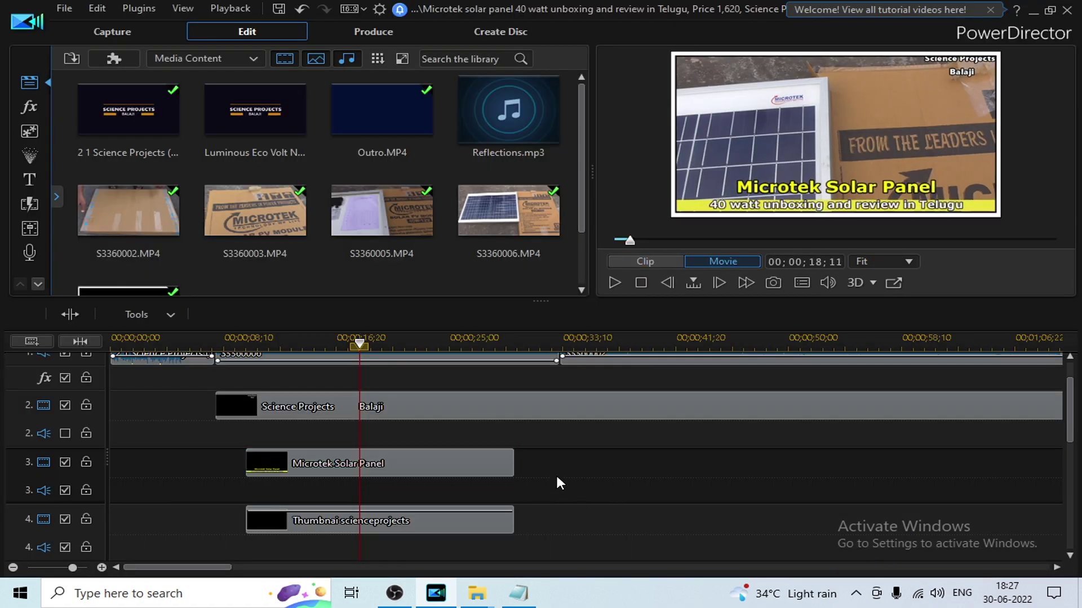
# - Take a snapshot of the current preview frame and copy the full video title line from the Notepad file for its name
pyautogui.click(774, 283)
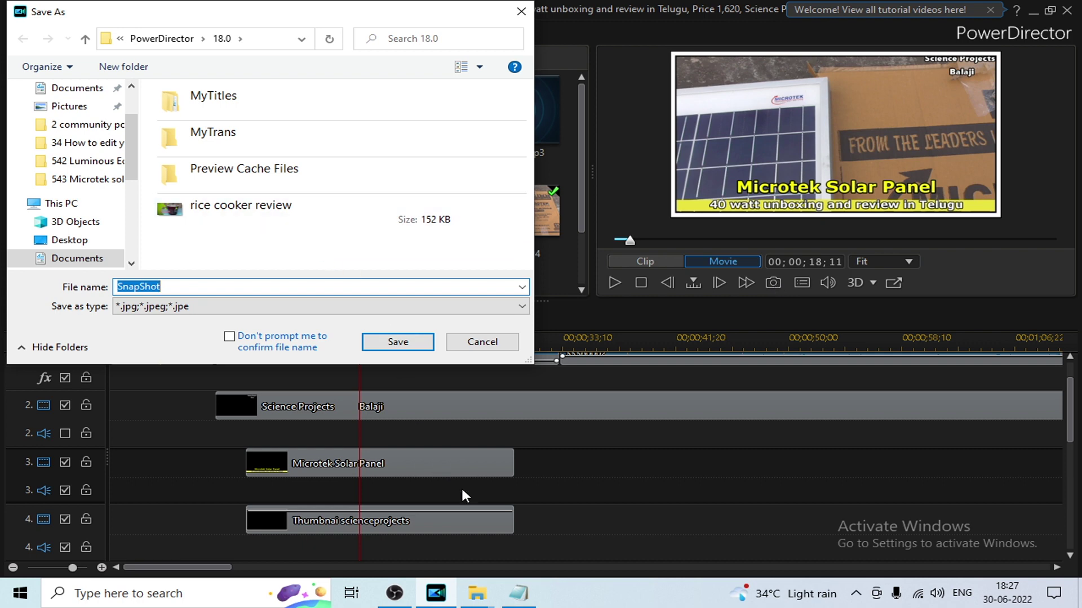
pyautogui.click(518, 593)
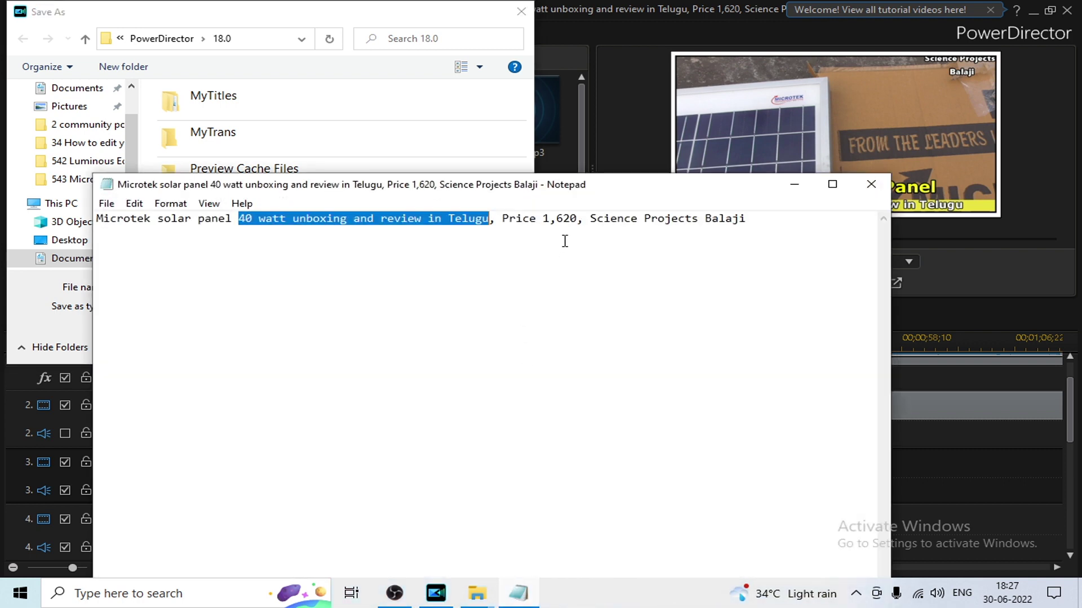
pyautogui.moveTo(761, 220); pyautogui.dragTo(91, 217)
pyautogui.rightClick(156, 219)
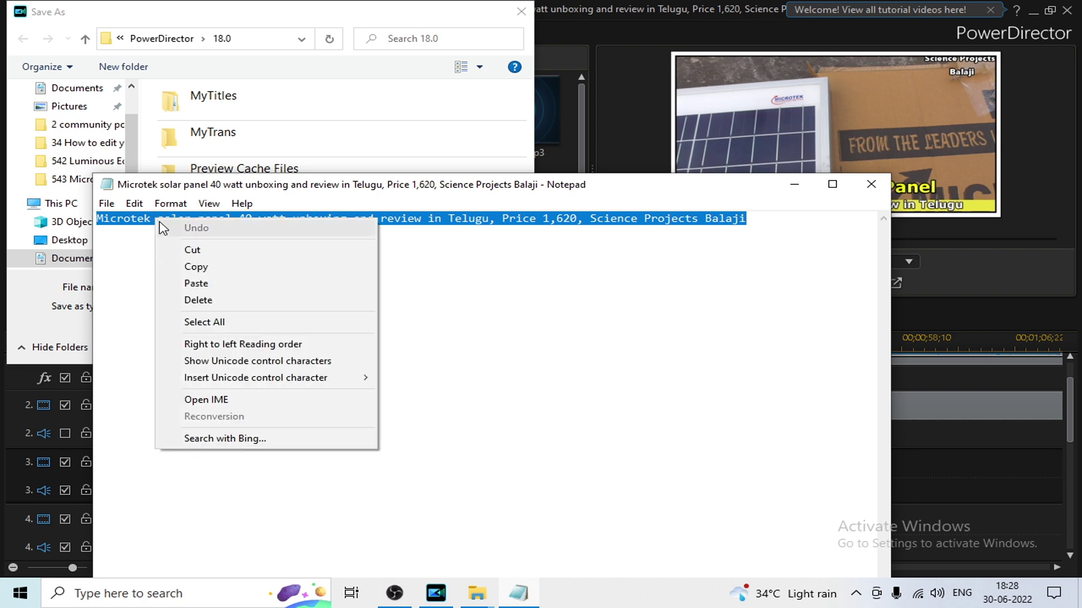
pyautogui.click(200, 264)
pyautogui.click(795, 184)
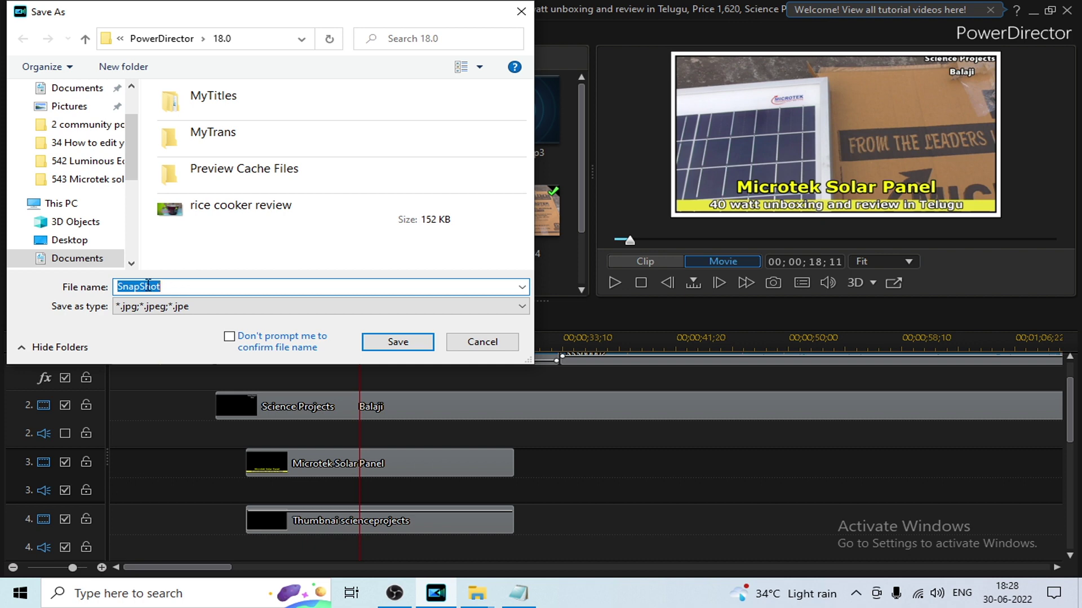
# - Save the snapshot as a JPG under the copied video title in the desktop's 543 Microtek solar panel folder
pyautogui.press('BackSpace')
pyautogui.rightClick(190, 286)
pyautogui.click(219, 351)
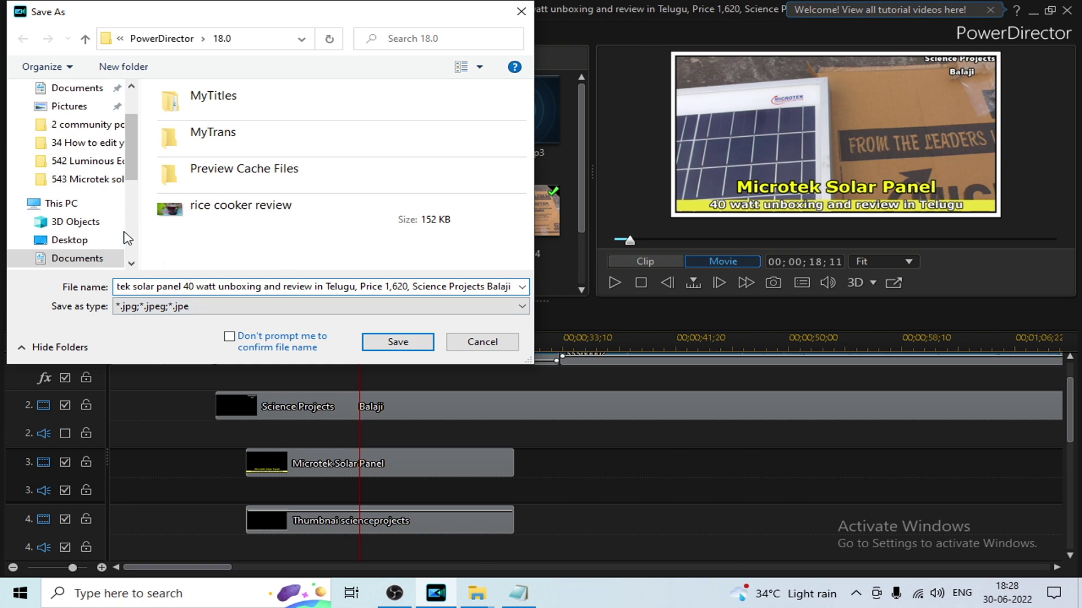
pyautogui.click(72, 240)
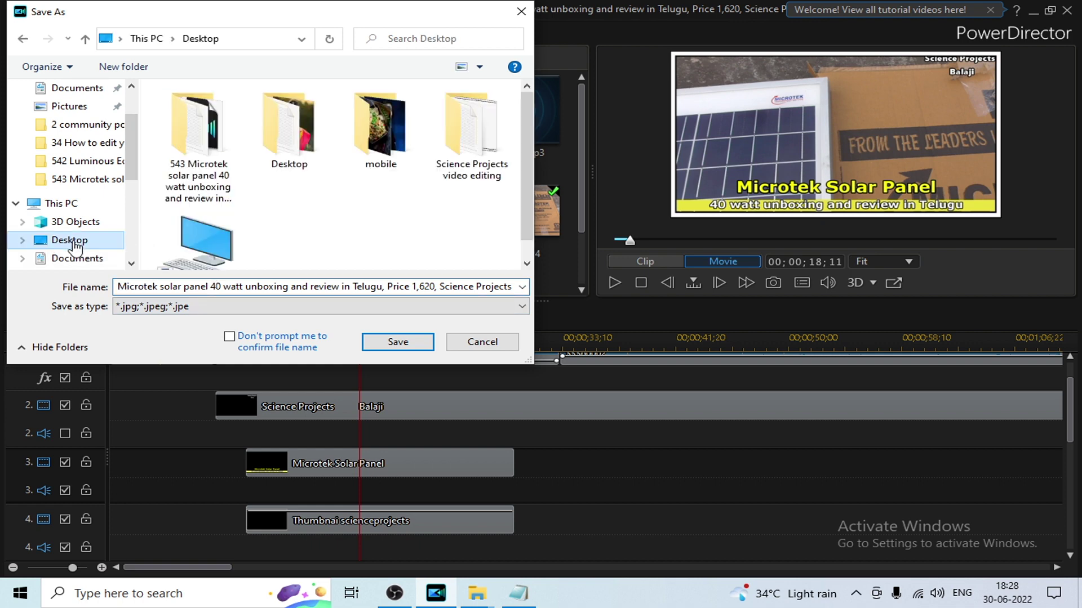
pyautogui.doubleClick(211, 167)
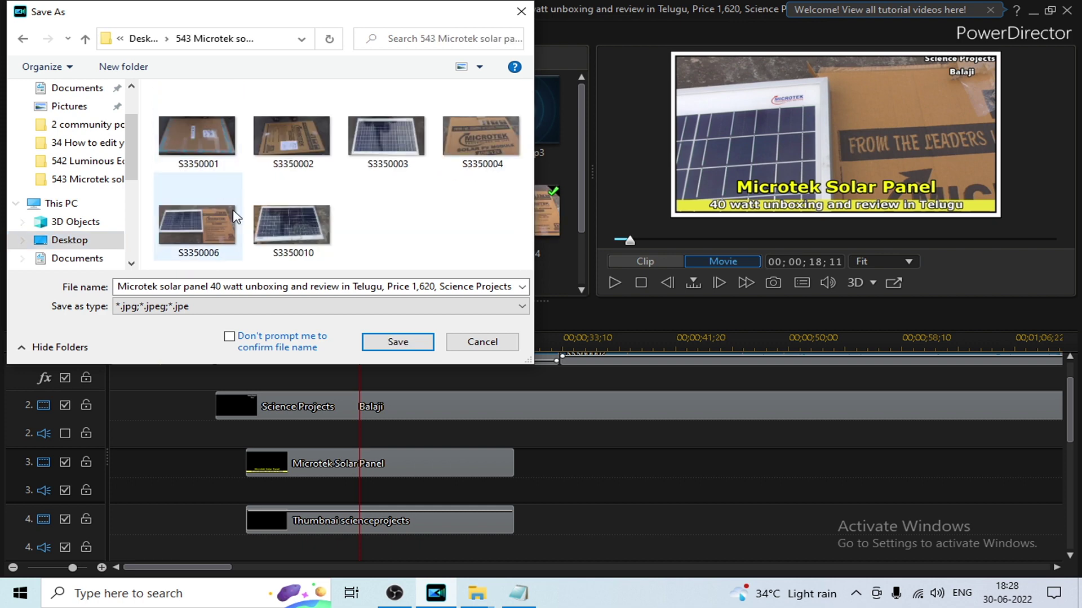
pyautogui.click(398, 344)
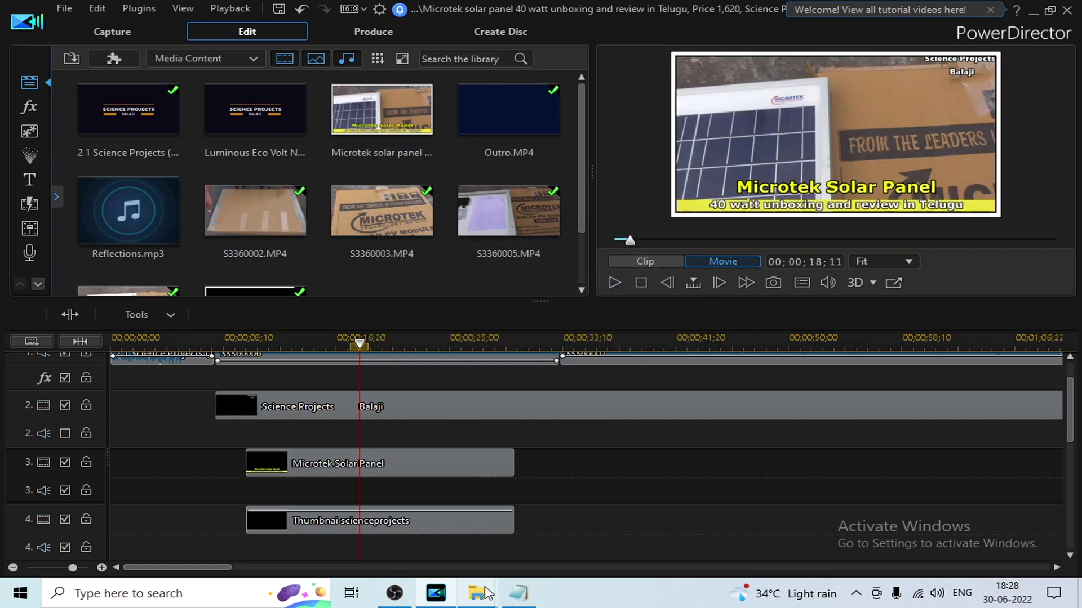
# - Close the Science Projects video editing folder, view the saved snapshot from the 543 Microtek project folder, and return to PowerDirector
pyautogui.moveTo(486, 593)
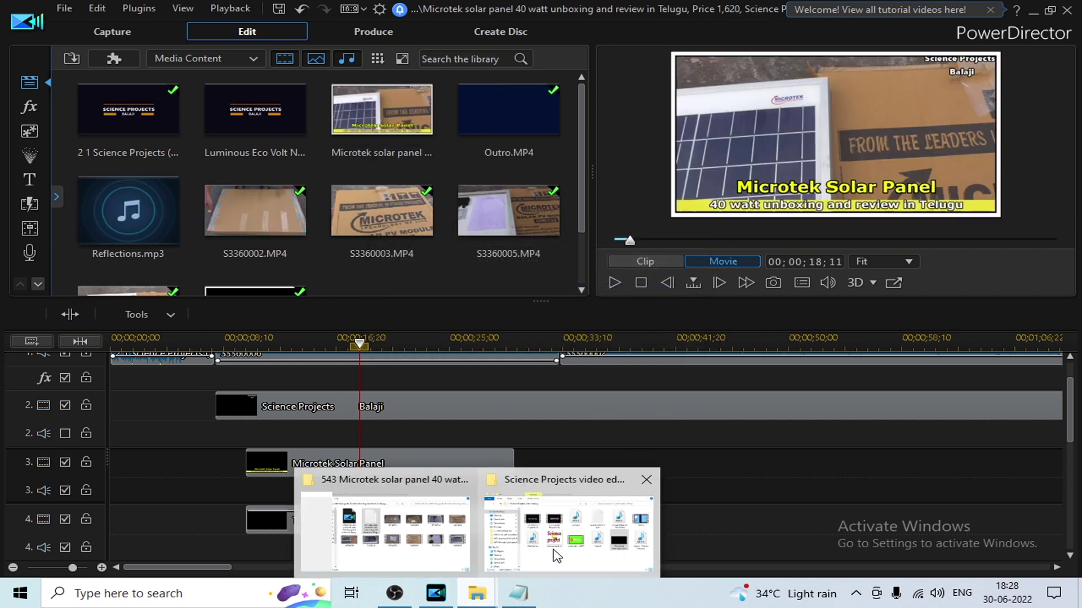
pyautogui.click(569, 533)
pyautogui.click(791, 10)
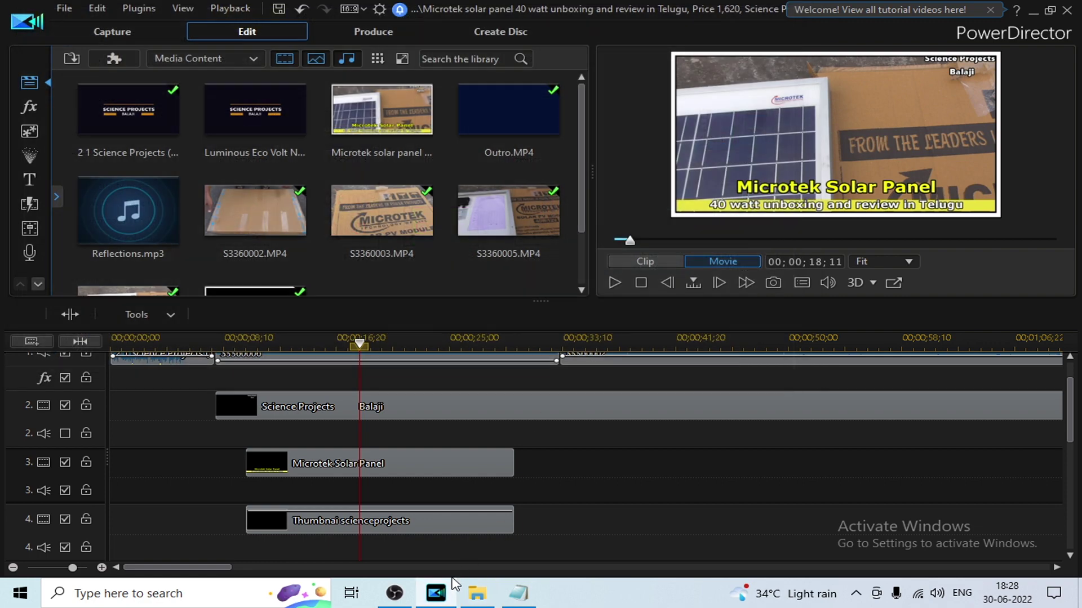
pyautogui.click(477, 593)
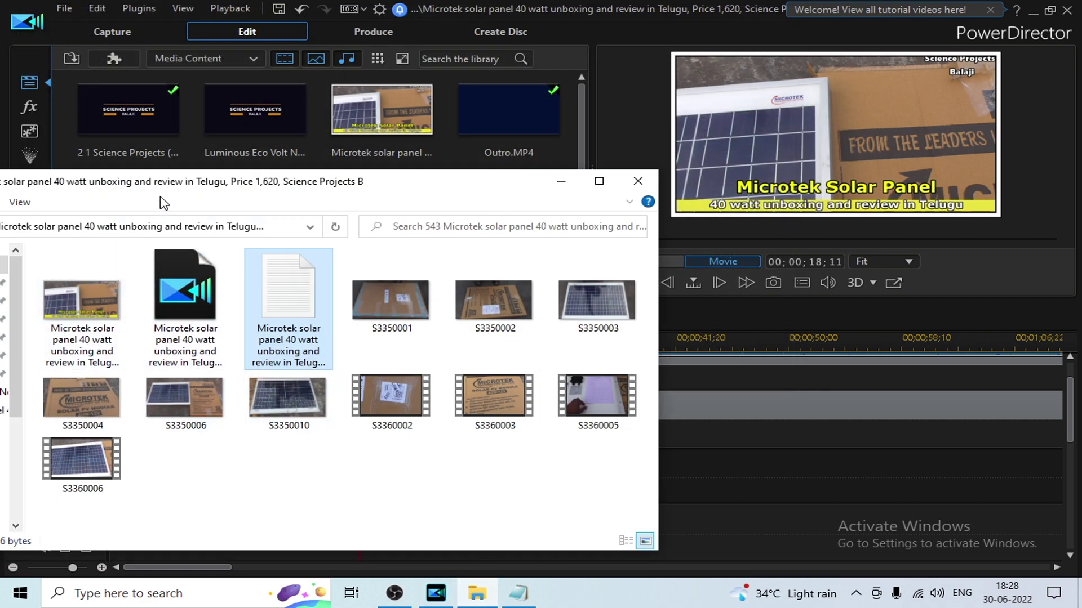
pyautogui.doubleClick(170, 181)
pyautogui.rightClick(625, 317)
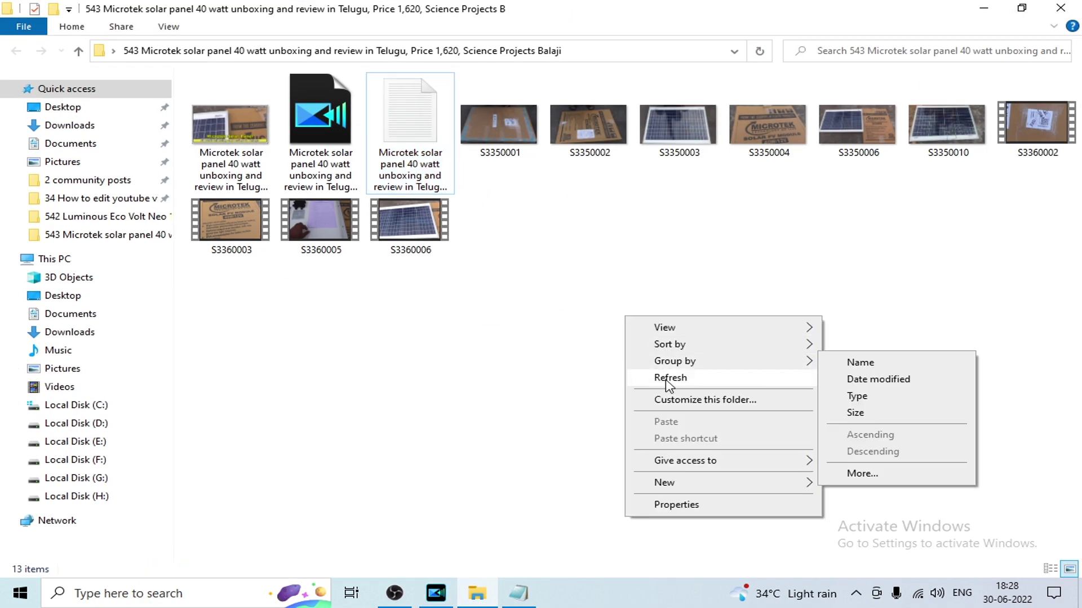
pyautogui.click(665, 376)
pyautogui.click(239, 127)
pyautogui.doubleClick(234, 127)
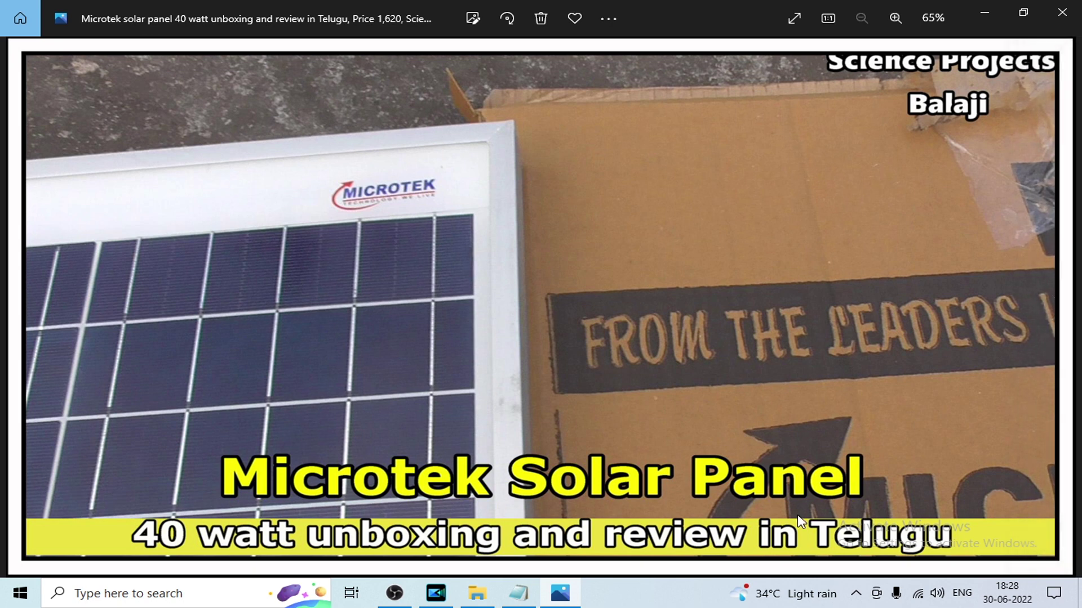
pyautogui.click(1063, 16)
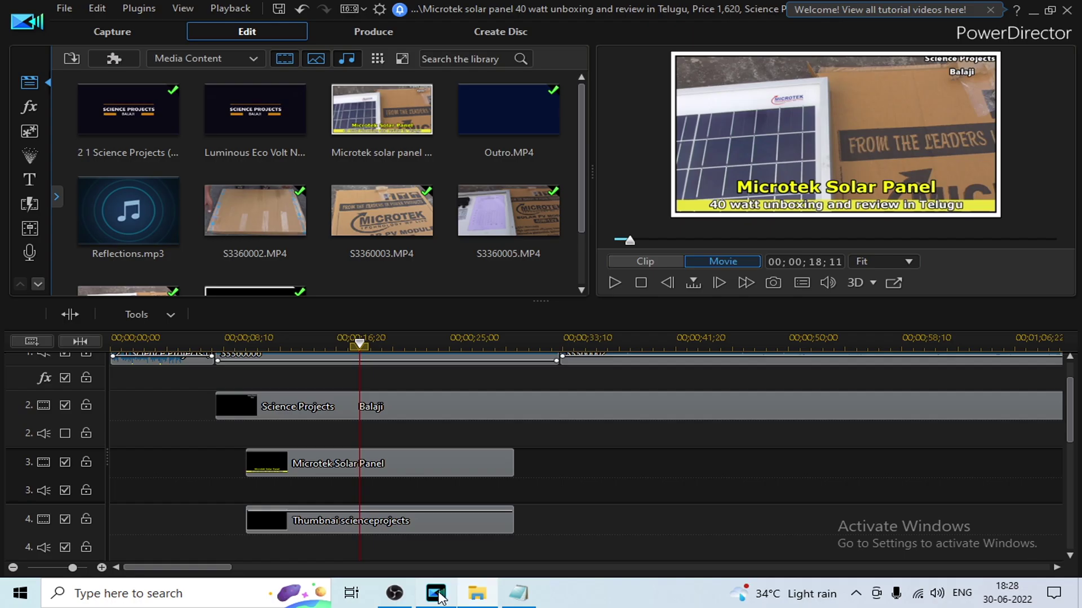
pyautogui.click(438, 594)
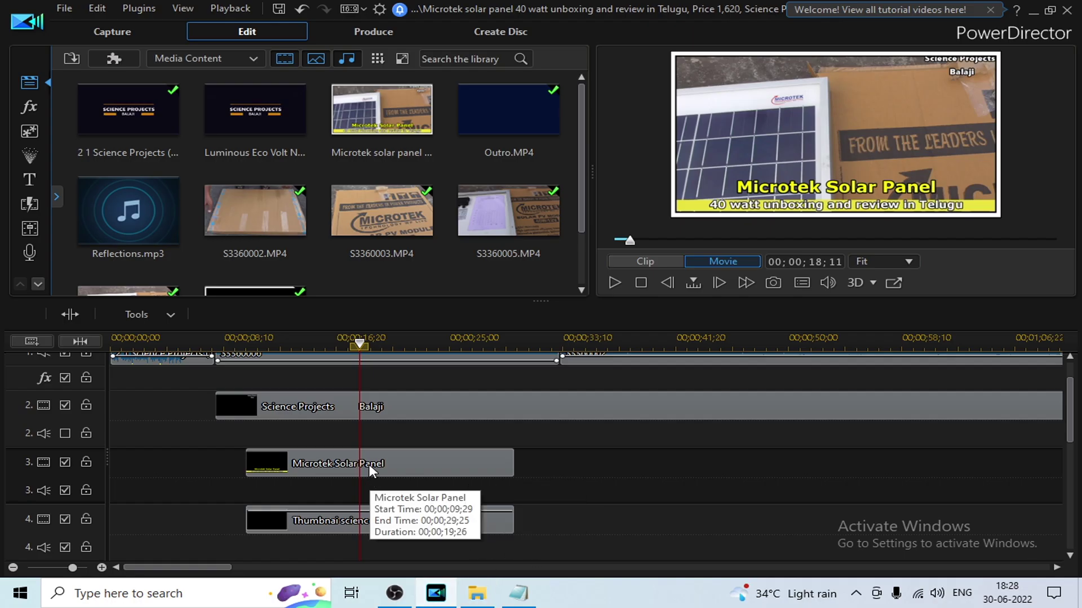
# - Move the Science Projects title on track 2 slightly down in the preview to sit inside the thumbnail border
pyautogui.click(349, 404)
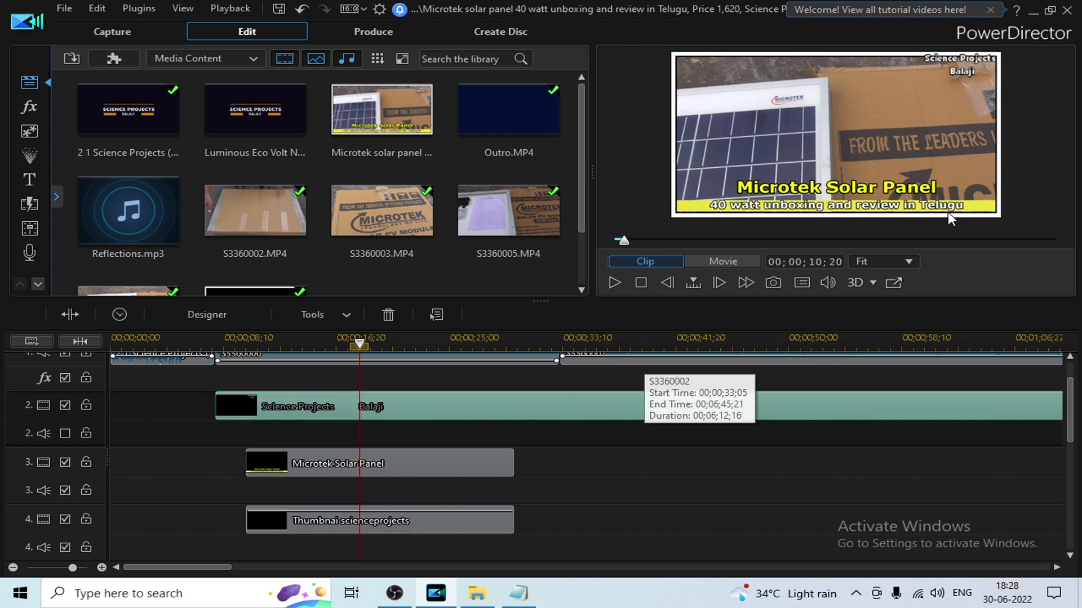
pyautogui.click(978, 83)
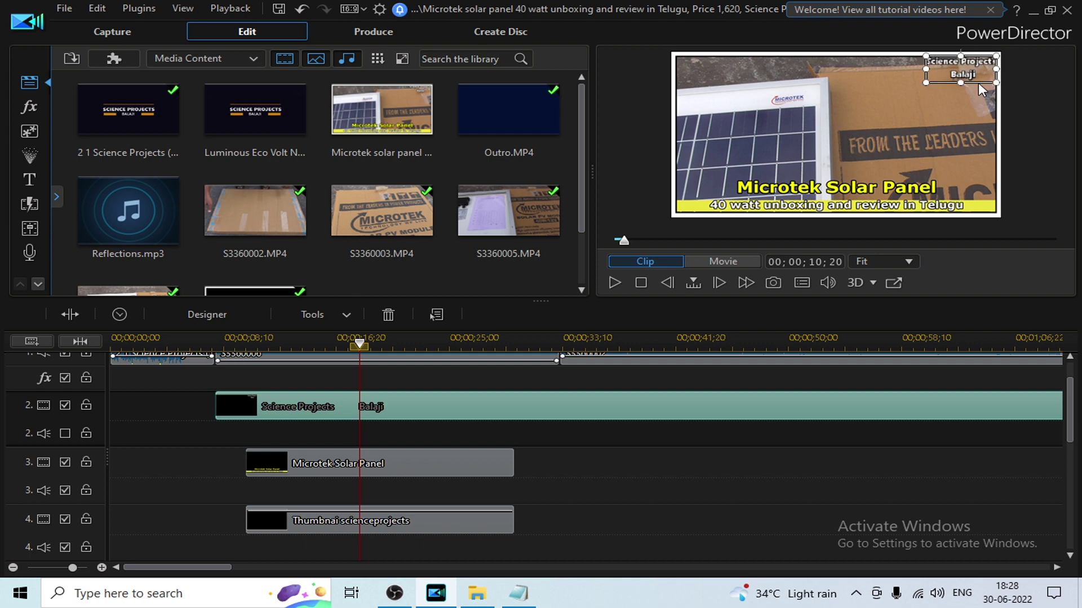
pyautogui.click(672, 476)
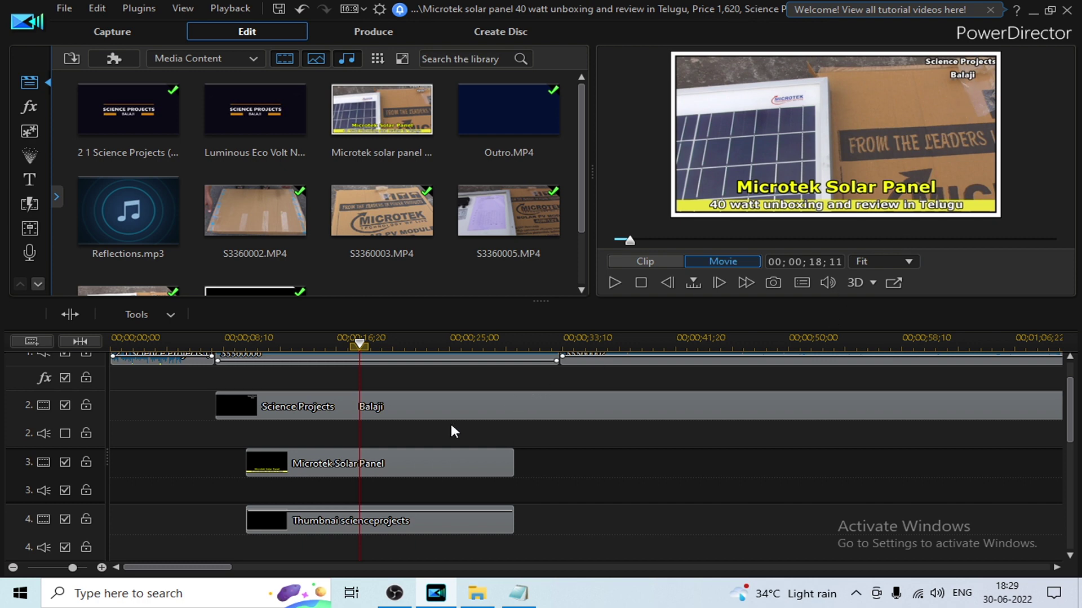
# - Nudge the Science Projects title on track 2 slightly left in the preview to clear the white thumbnail border
pyautogui.click(435, 459)
pyautogui.click(963, 69)
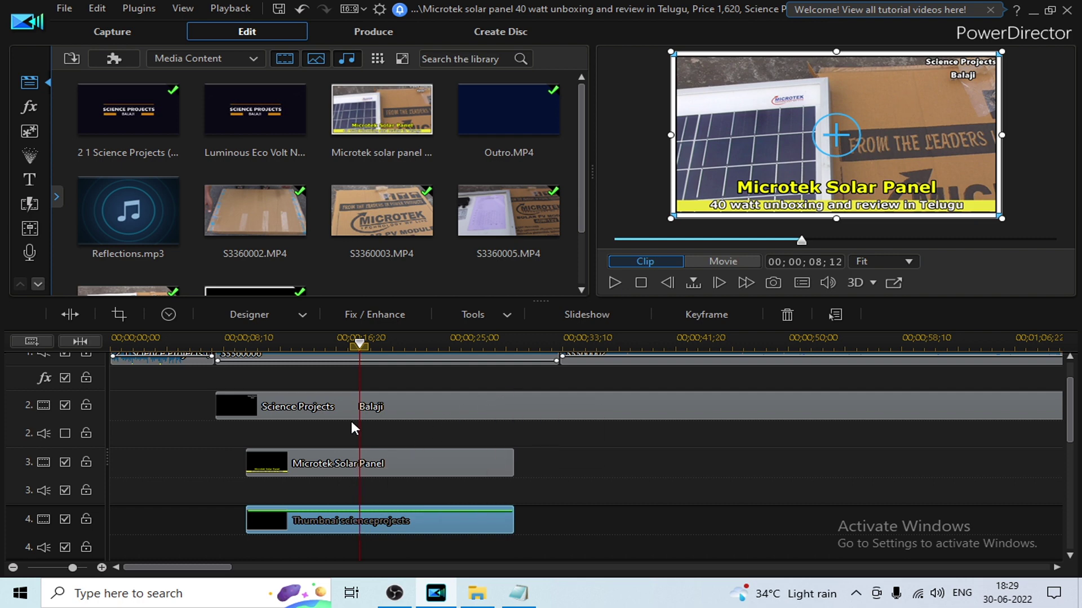
pyautogui.click(413, 407)
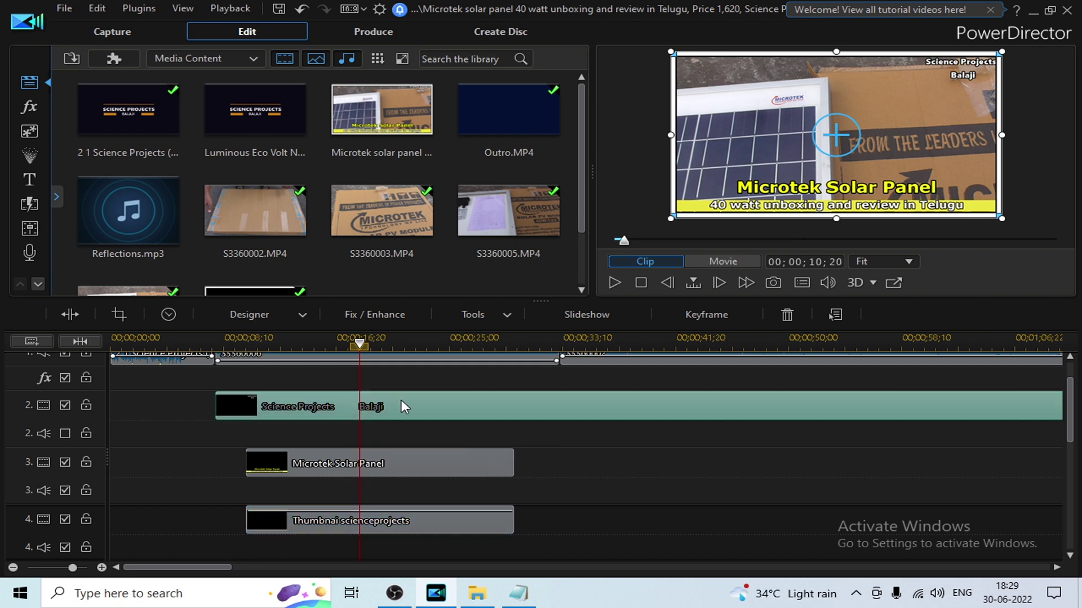
pyautogui.click(961, 70)
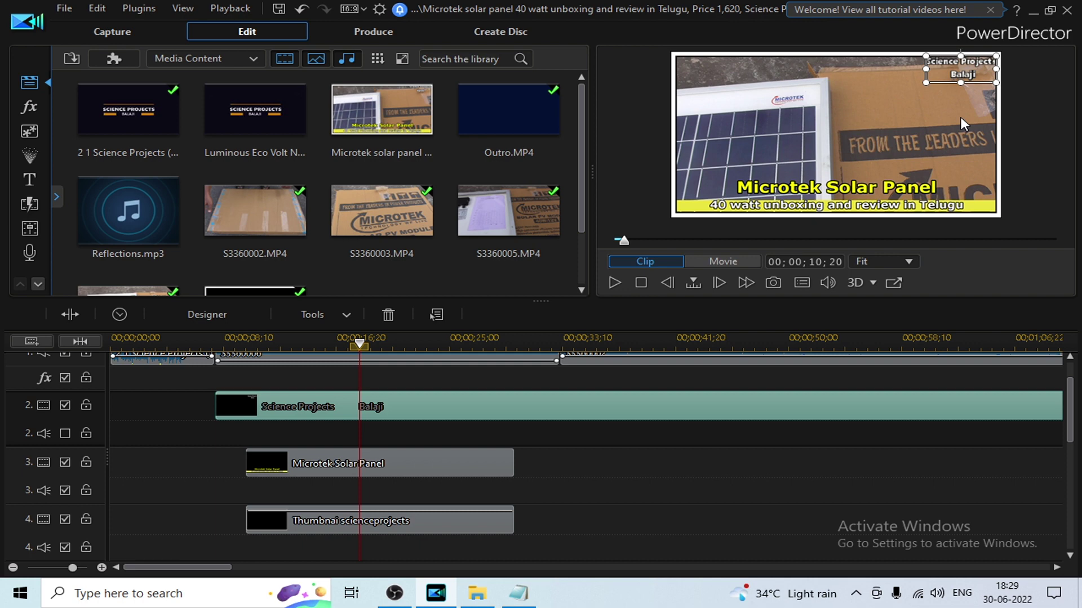
pyautogui.press('Left')
pyautogui.press('Left')
pyautogui.press('Left')
pyautogui.press('Left')
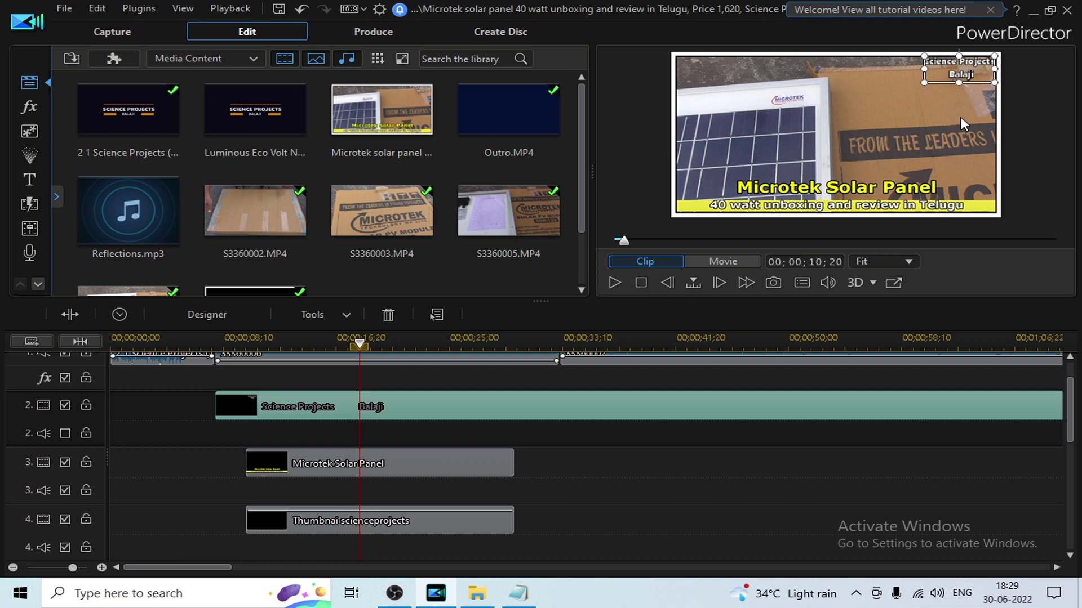
pyautogui.press('Left')
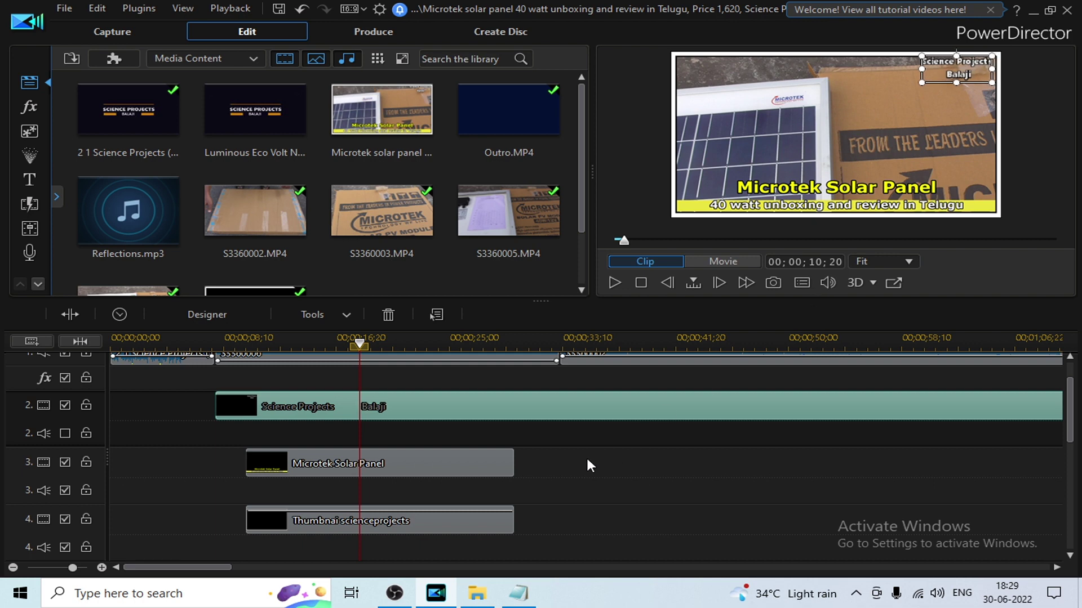
pyautogui.click(579, 459)
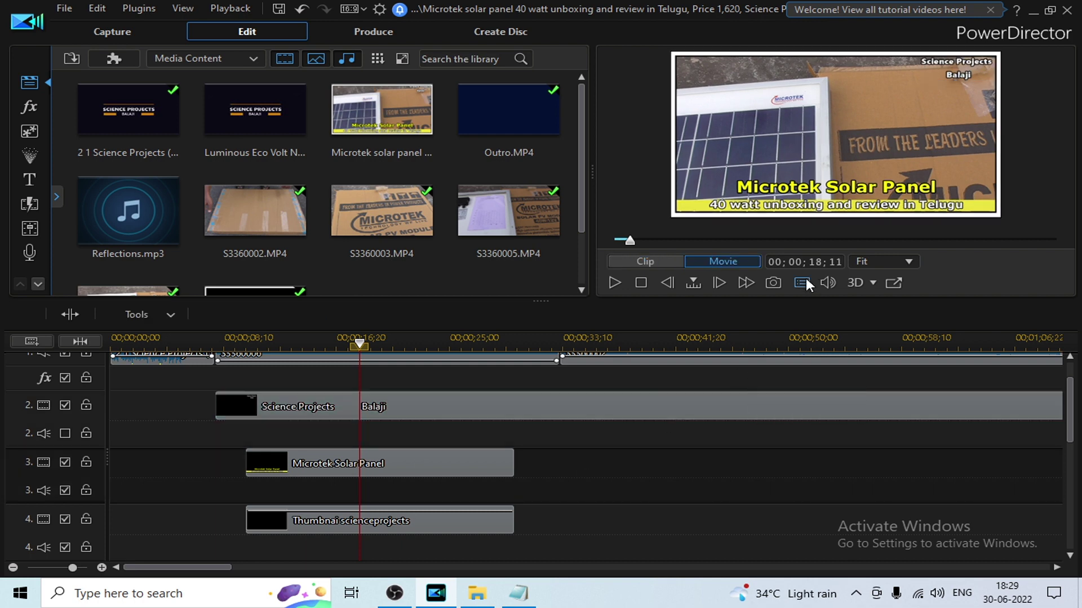
# - Take a snapshot of the adjusted preview frame, name it with the copied video title, and choose the desktop's 543 Microtek solar panel folder
pyautogui.click(775, 284)
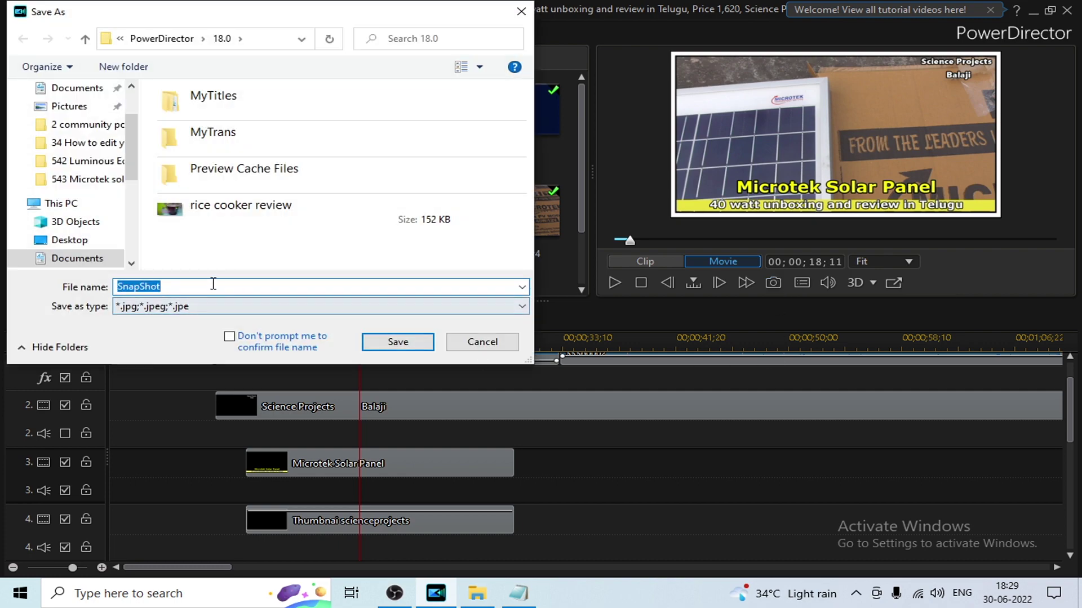
pyautogui.hotkey('ctrl', 'v')
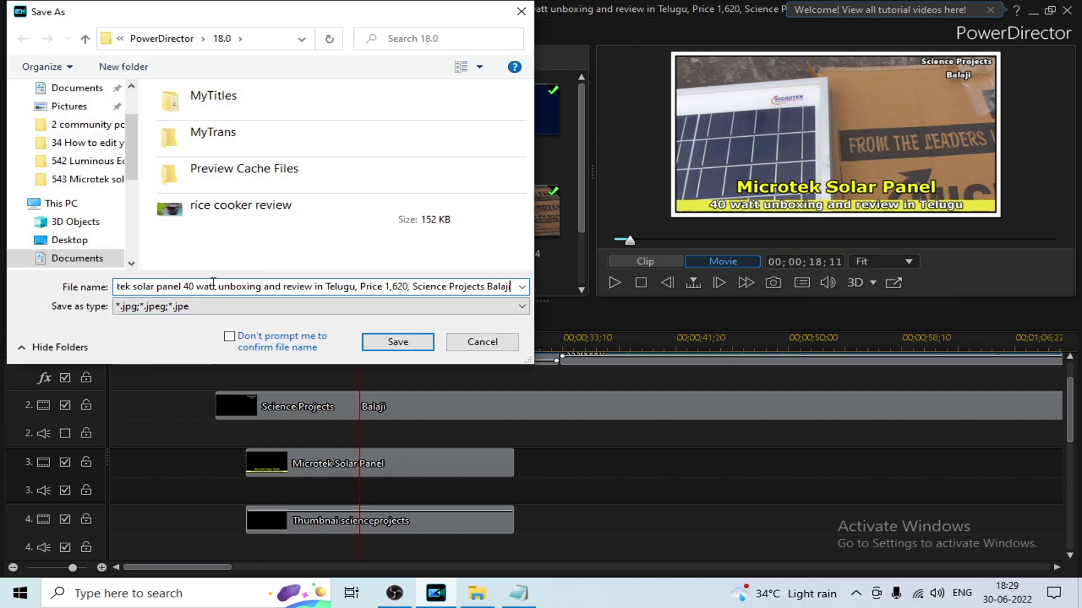
pyautogui.click(67, 240)
pyautogui.click(497, 289)
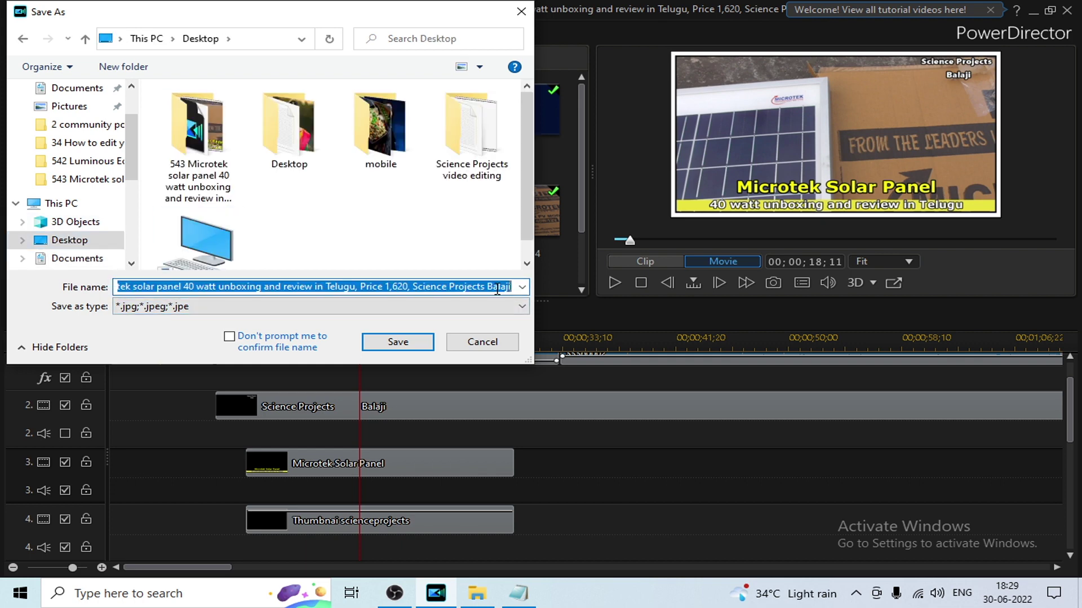
pyautogui.click(497, 287)
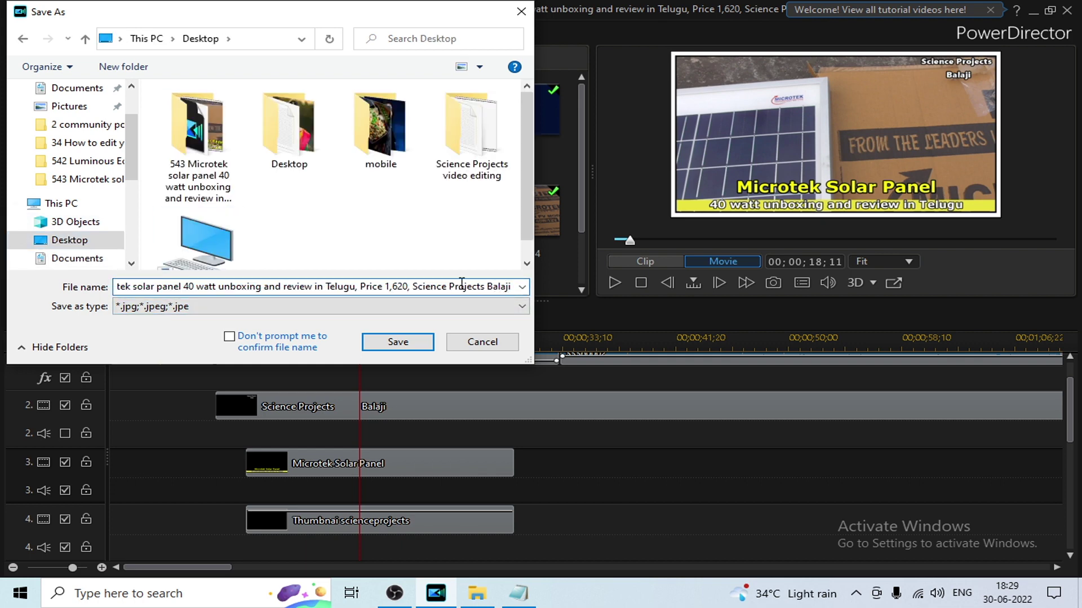
pyautogui.doubleClick(212, 164)
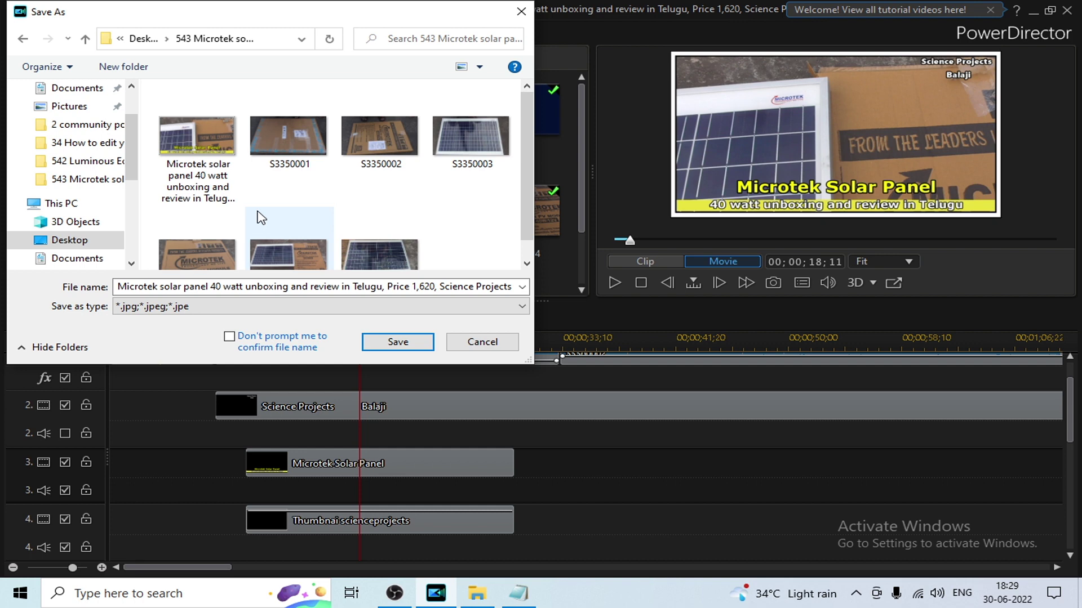
# - Add a 2 to the end of the snapshot's file name and save it as a JPG in the 543 Microtek folder
pyautogui.doubleClick(211, 169)
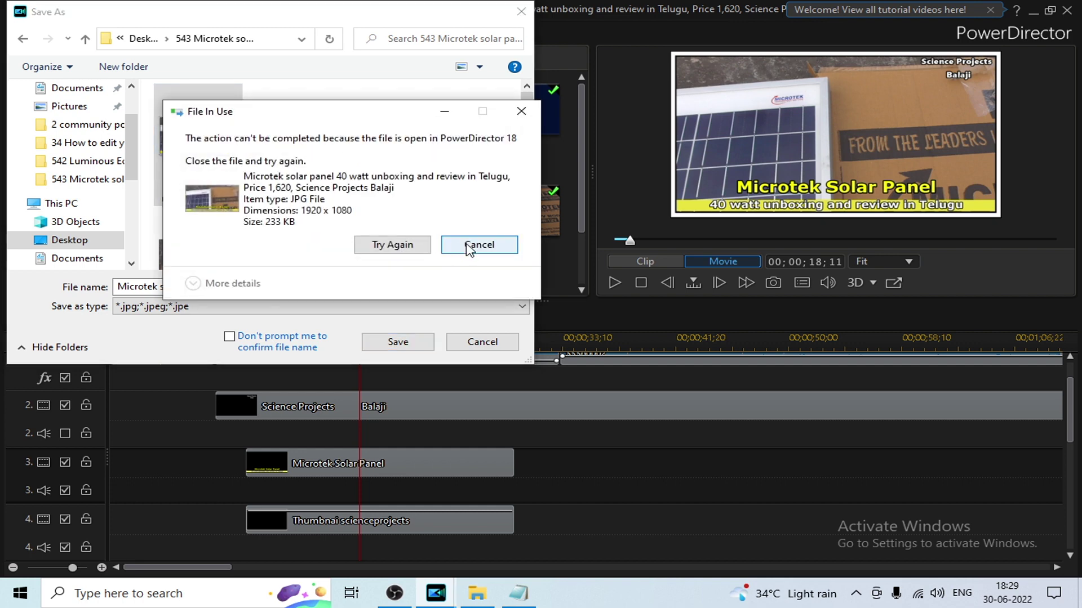
pyautogui.click(471, 244)
pyautogui.click(488, 287)
pyautogui.click(488, 287)
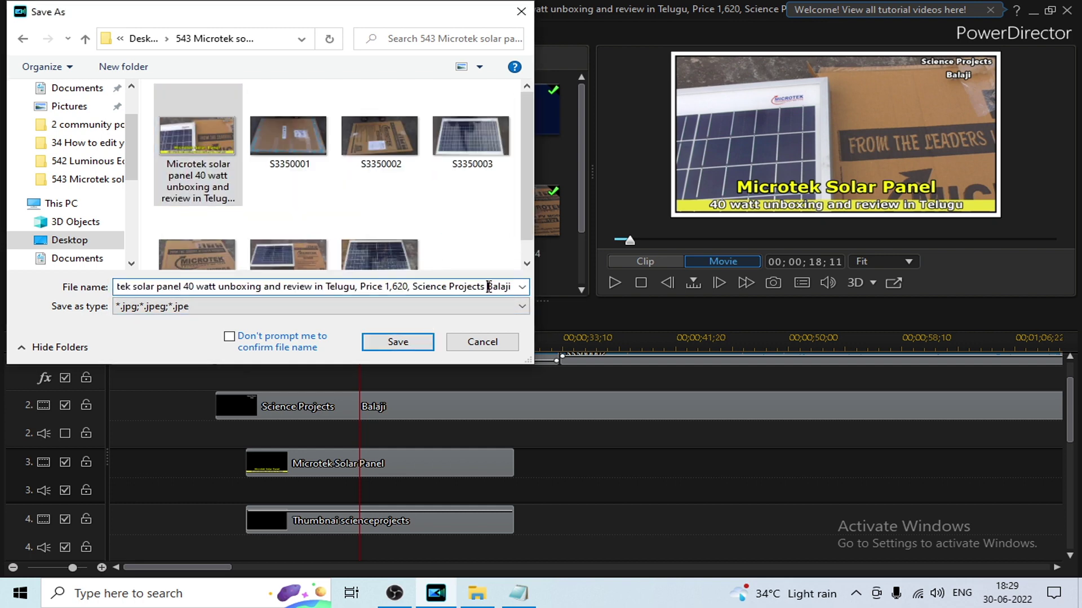
pyautogui.moveTo(501, 287); pyautogui.dragTo(516, 292)
pyautogui.write('2')
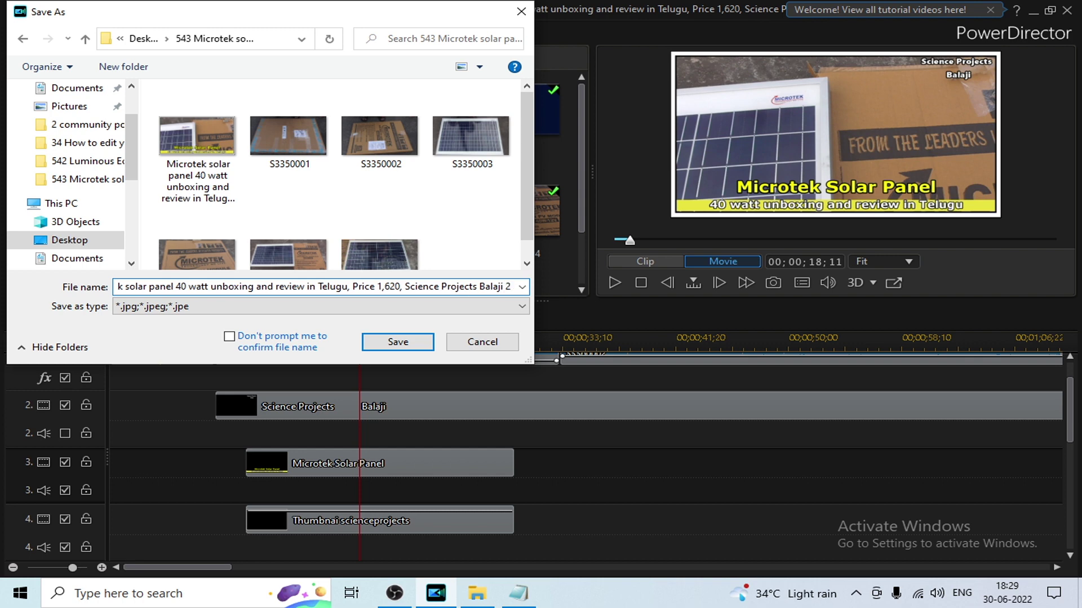
pyautogui.click(401, 342)
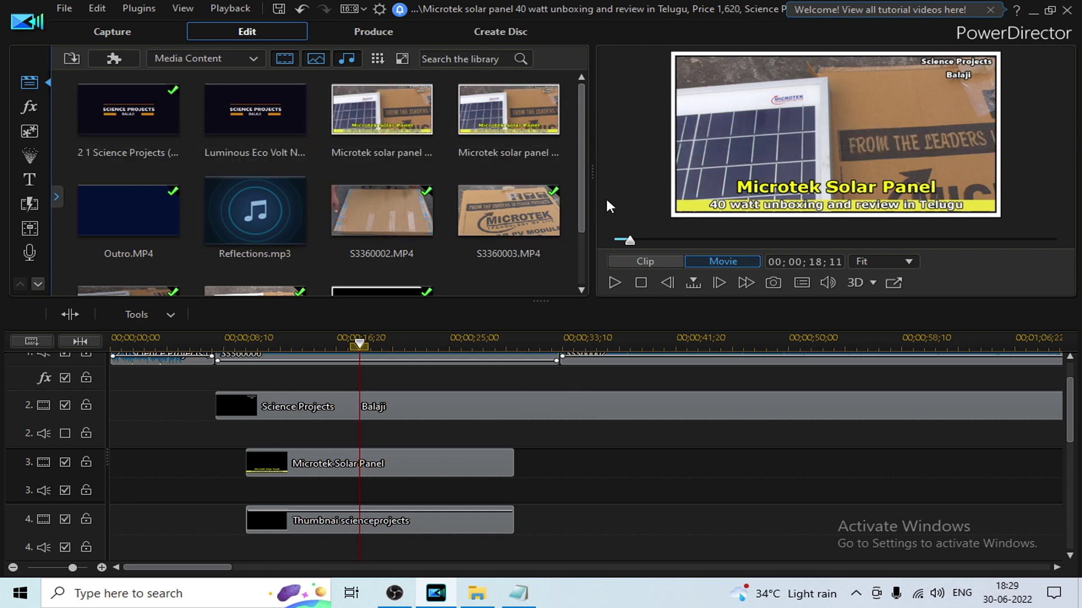
# - Delete the thumbnail border clip from track 4 of the timeline
pyautogui.moveTo(582, 187)
pyautogui.mouseDown()
pyautogui.moveTo(582, 223)
pyautogui.moveTo(582, 175)
pyautogui.mouseUp()
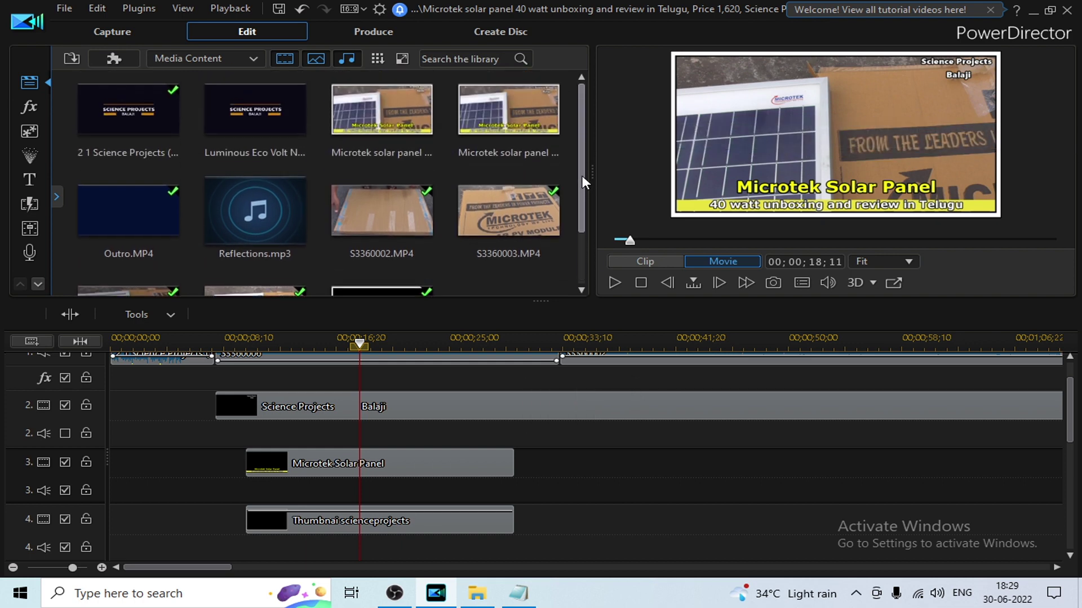
pyautogui.click(358, 521)
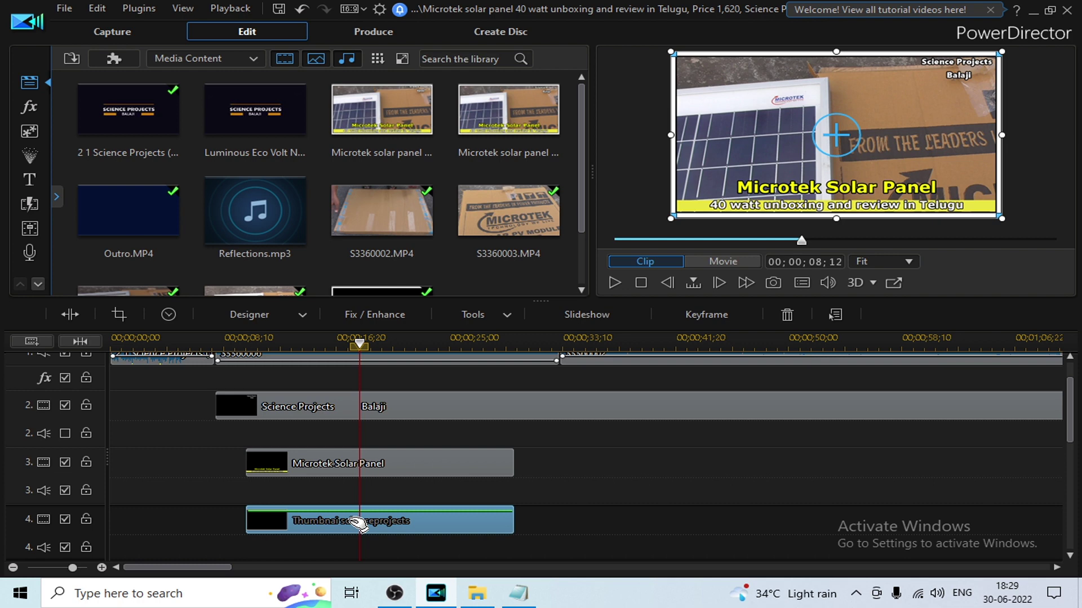
pyautogui.press('Delete')
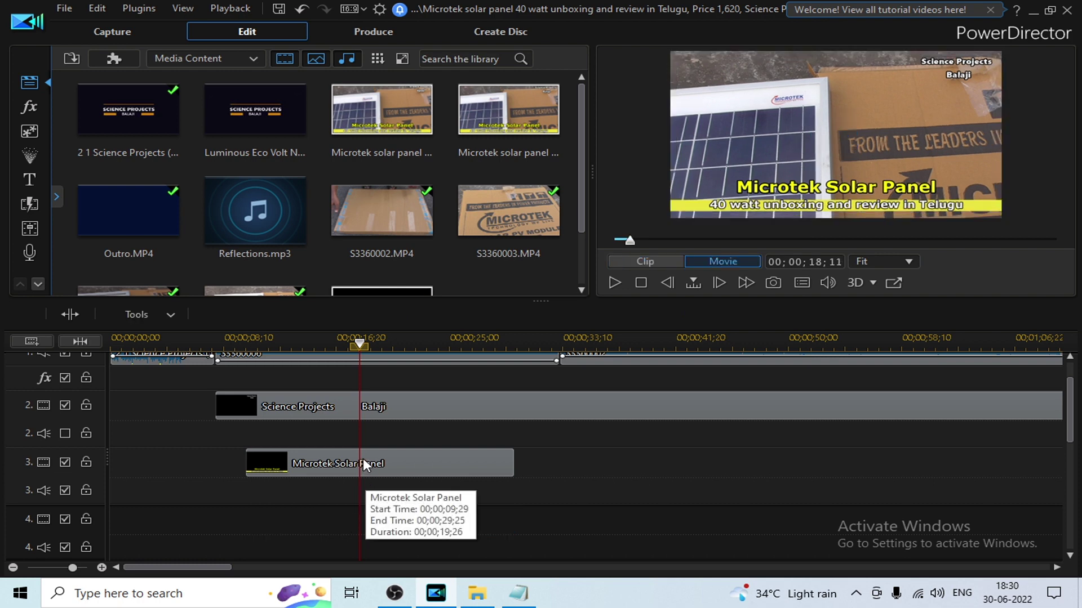
# - Move the Science Projects title on track 2 closer to the frame's upper-right corner, leaving a small margin from both edges
pyautogui.click(357, 410)
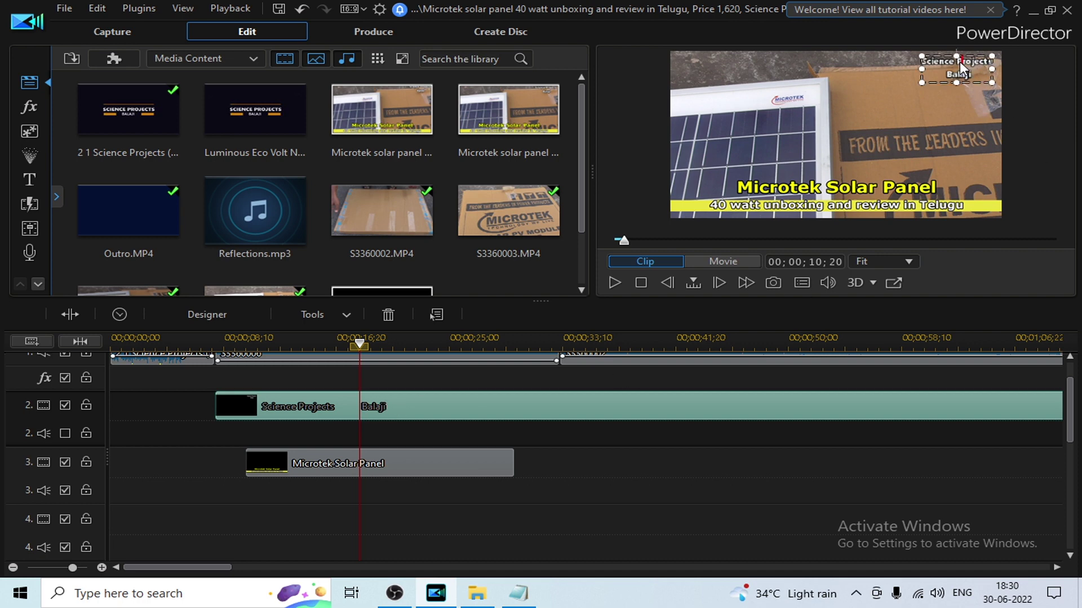
pyautogui.moveTo(977, 82); pyautogui.dragTo(982, 79)
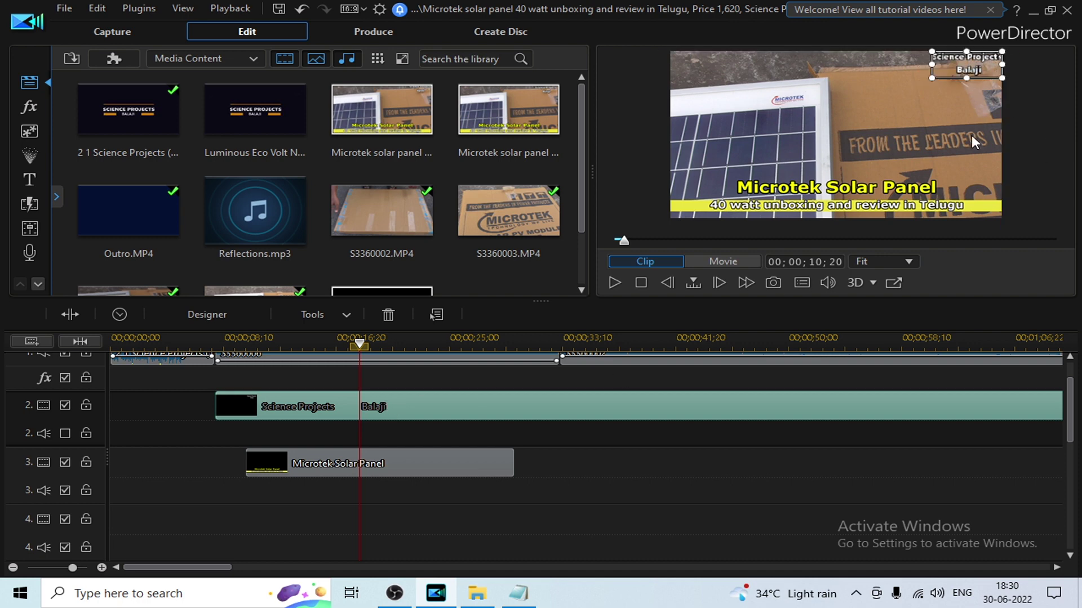
pyautogui.press('Left')
pyautogui.press('Left')
pyautogui.press('Left')
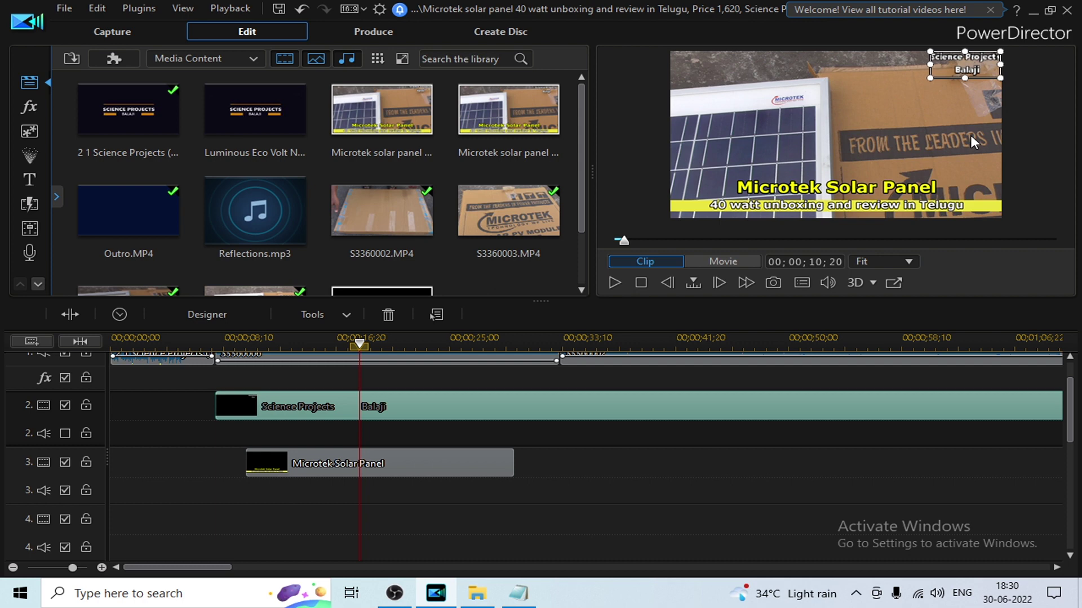
pyautogui.press('Down')
pyautogui.press('Down')
pyautogui.press('Down')
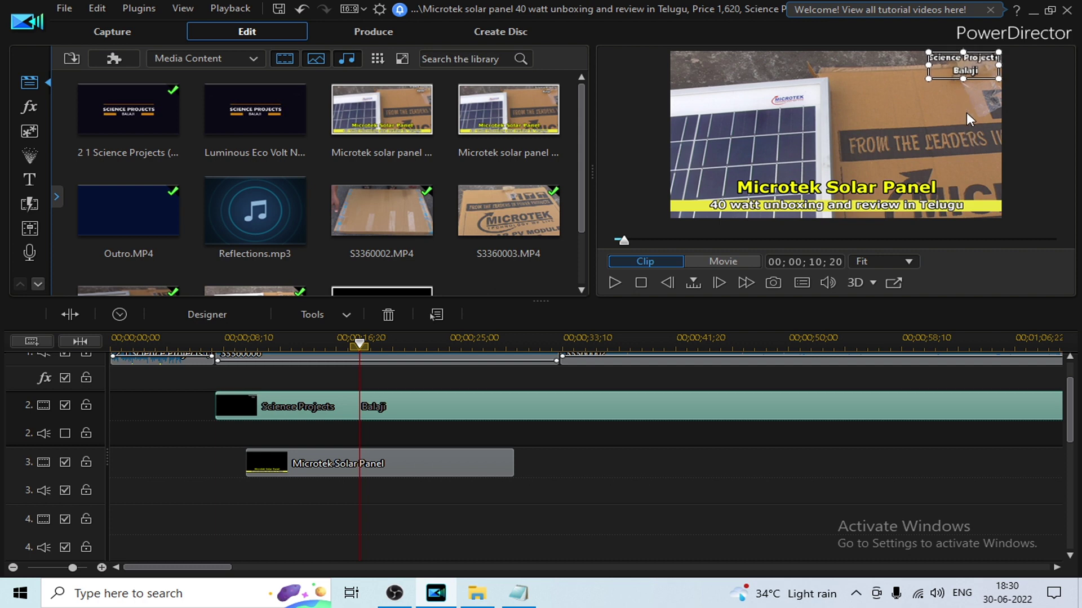
pyautogui.click(949, 114)
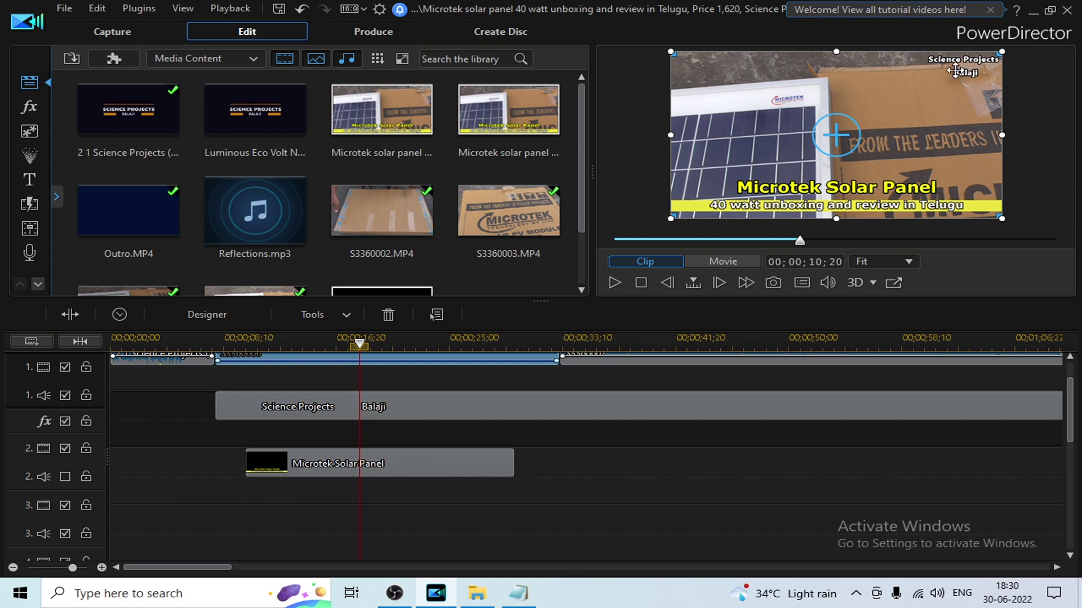
pyautogui.click(955, 69)
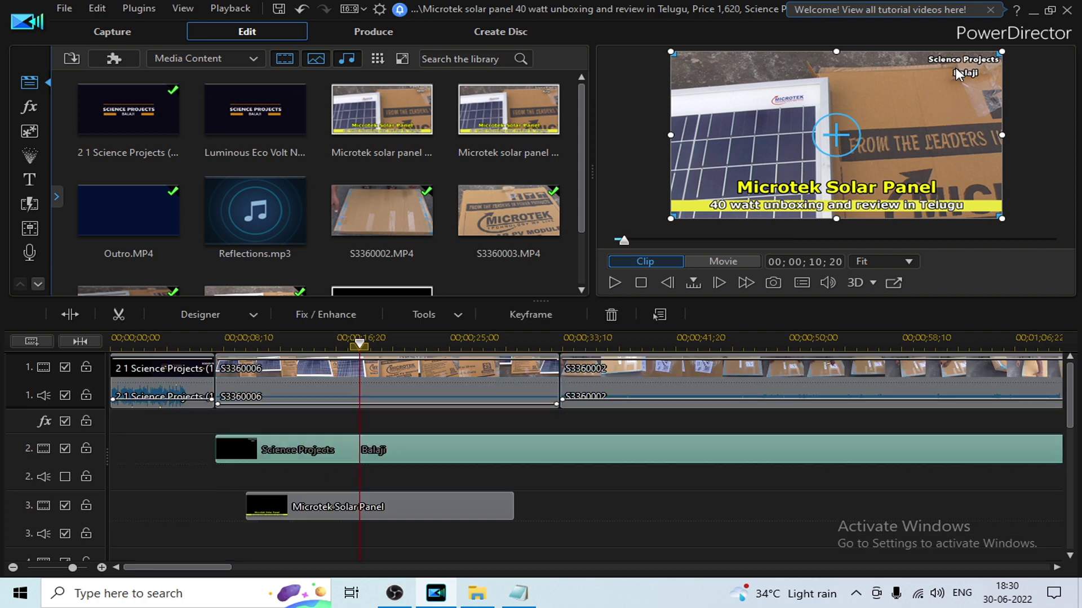
pyautogui.click(452, 469)
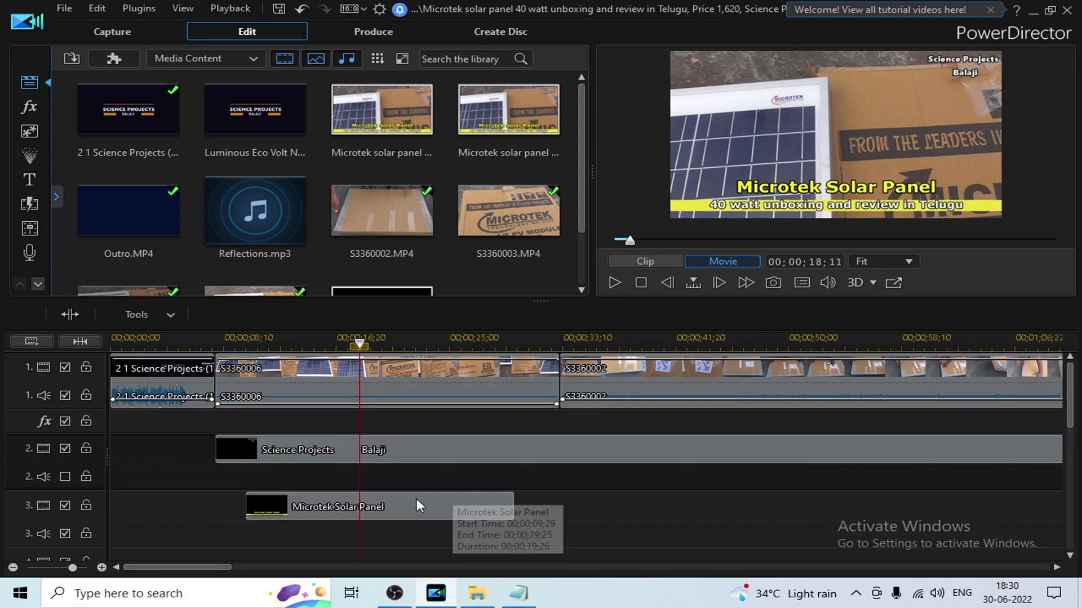
pyautogui.click(361, 503)
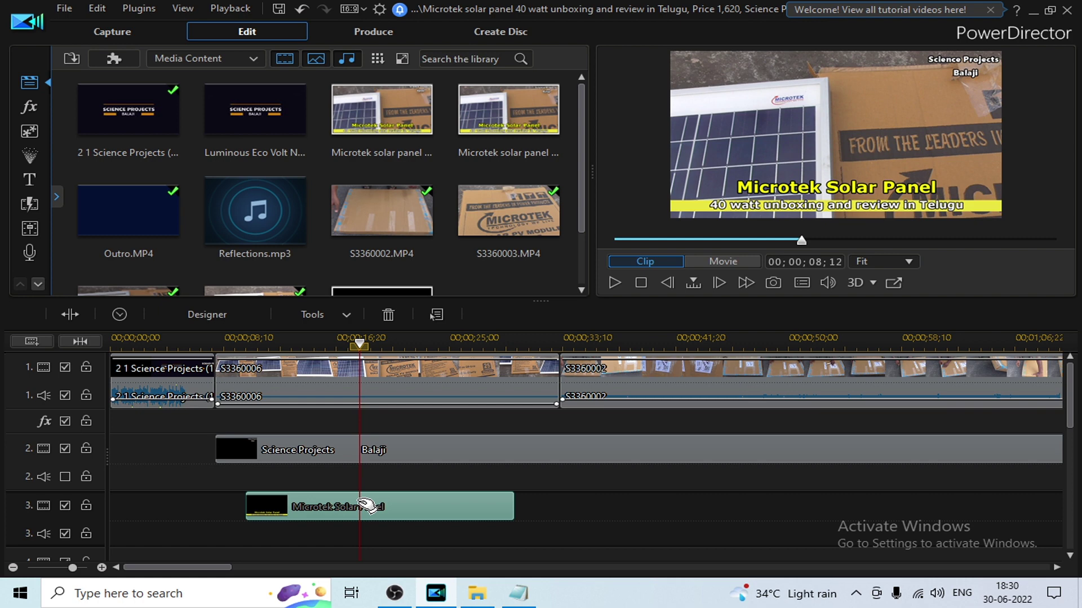
pyautogui.click(610, 503)
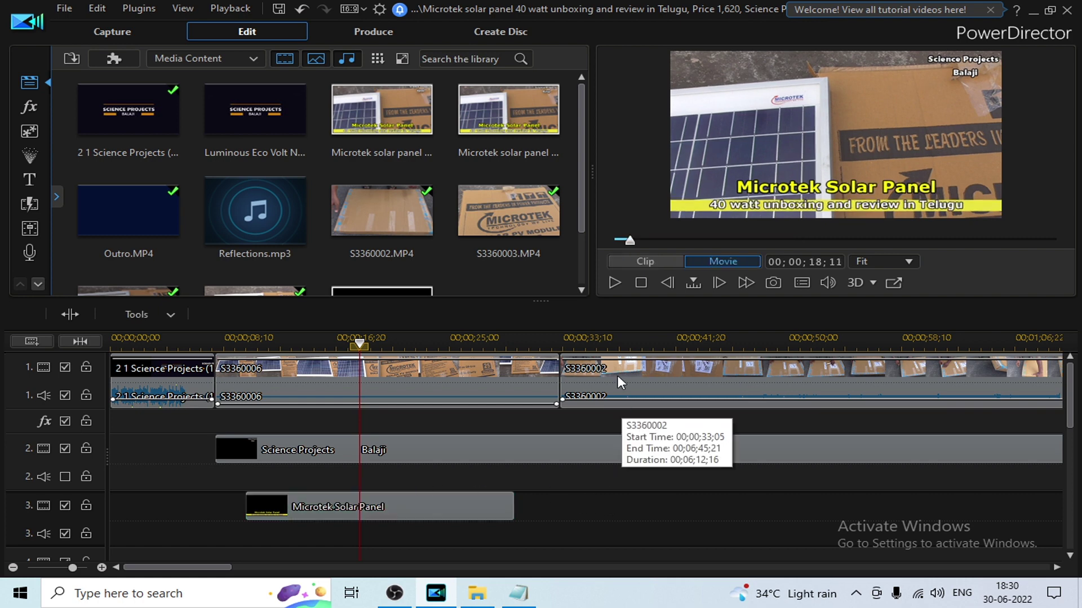
# - Play the movie and skip through the timeline from clip S3360006 to the end of S3360005 to check the clips and the title overlay
pyautogui.moveTo(573, 334); pyautogui.dragTo(379, 333)
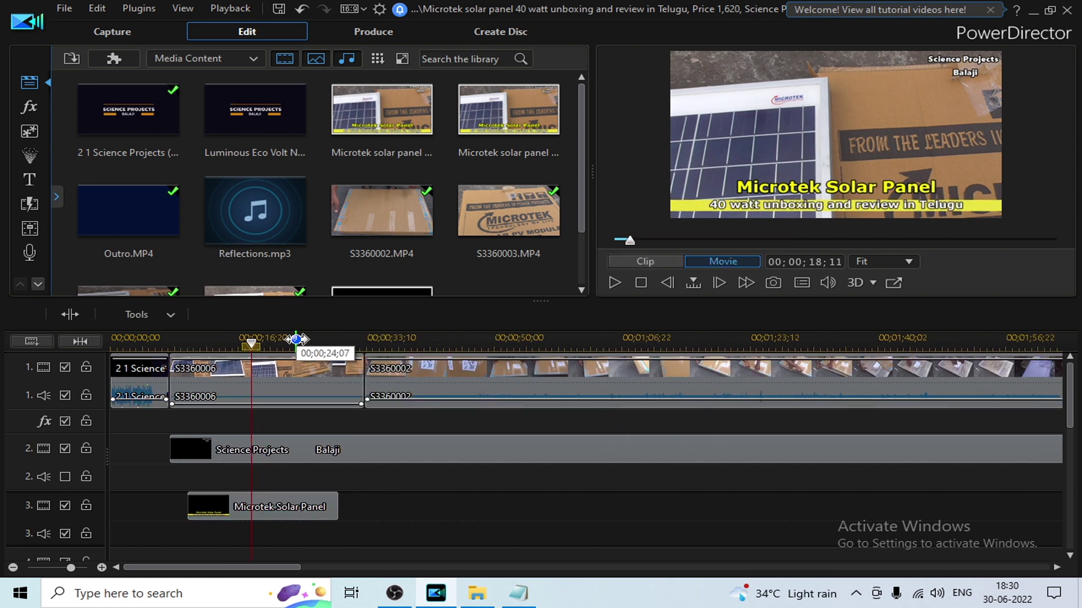
pyautogui.press('space')
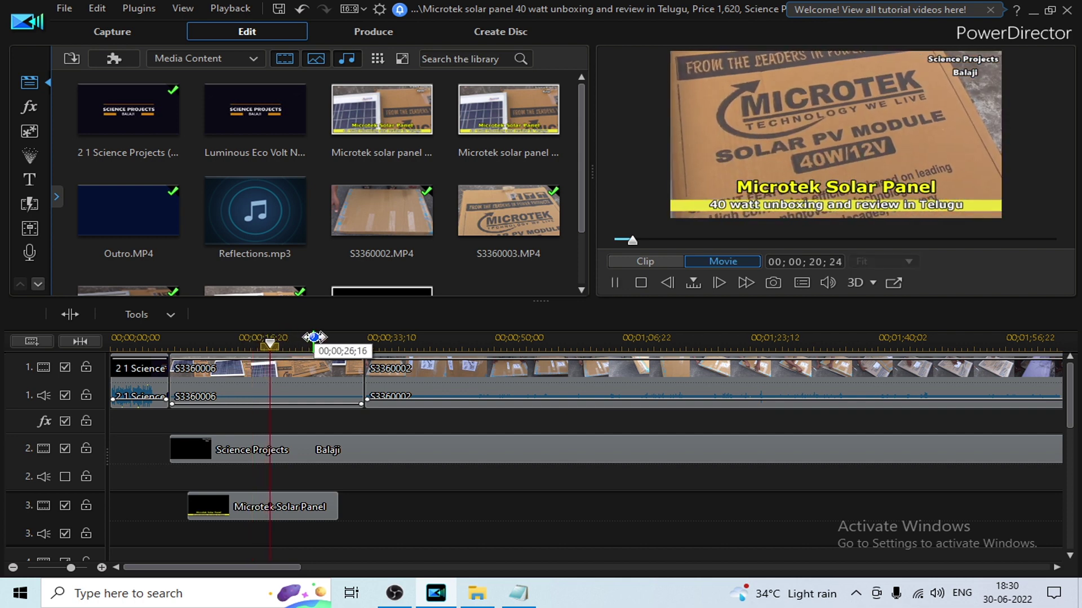
pyautogui.click(311, 337)
pyautogui.click(390, 336)
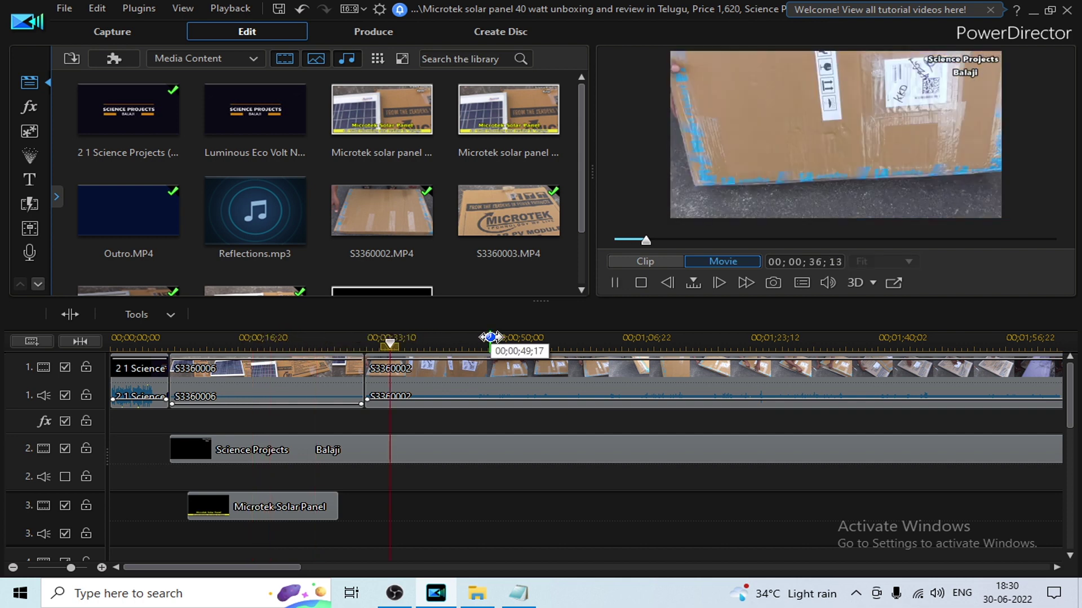
pyautogui.click(491, 337)
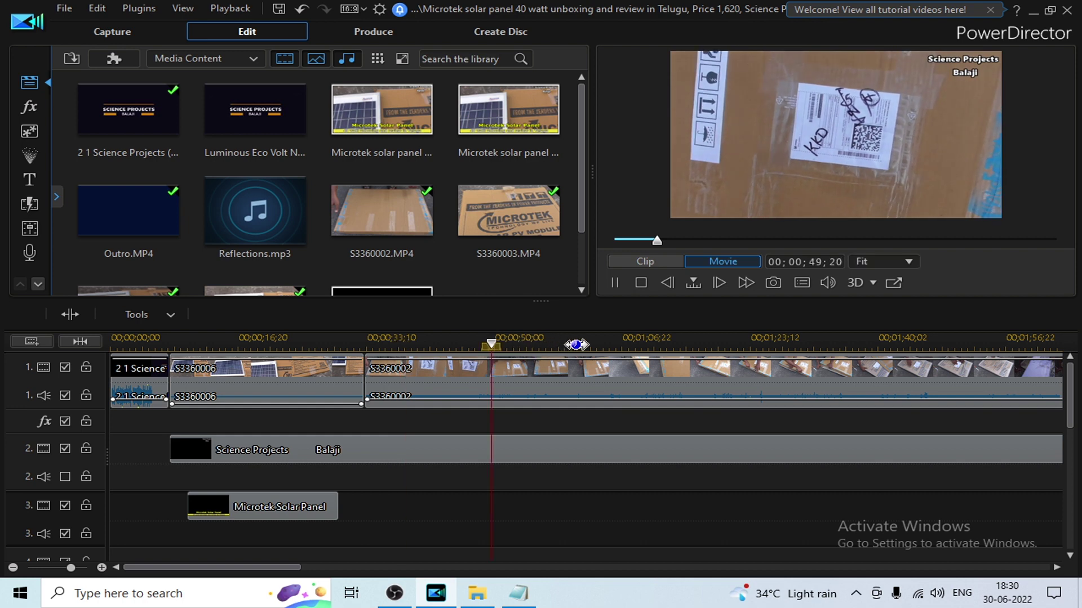
pyautogui.click(601, 341)
pyautogui.moveTo(724, 345); pyautogui.dragTo(514, 338)
pyautogui.click(514, 338)
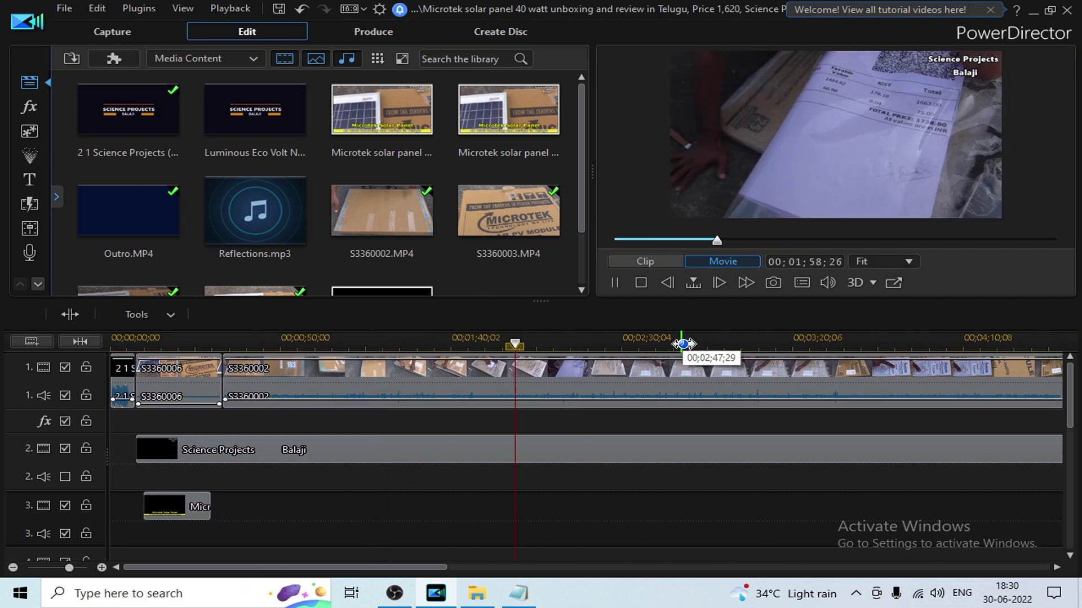
pyautogui.click(783, 340)
pyautogui.moveTo(848, 338); pyautogui.dragTo(508, 334)
pyautogui.click(508, 334)
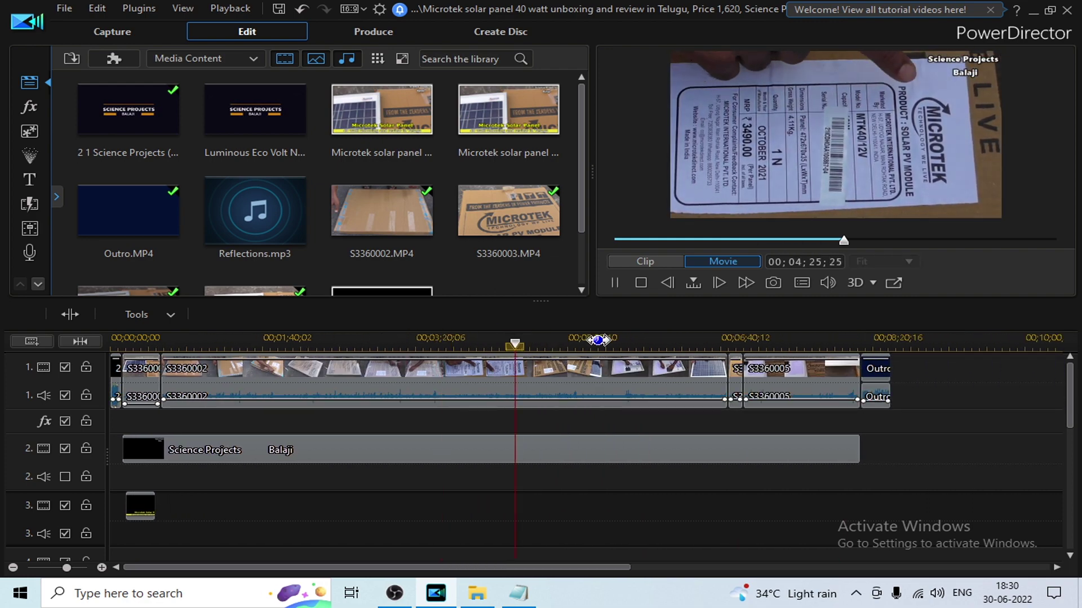
pyautogui.click(623, 338)
pyautogui.click(688, 340)
pyautogui.click(748, 340)
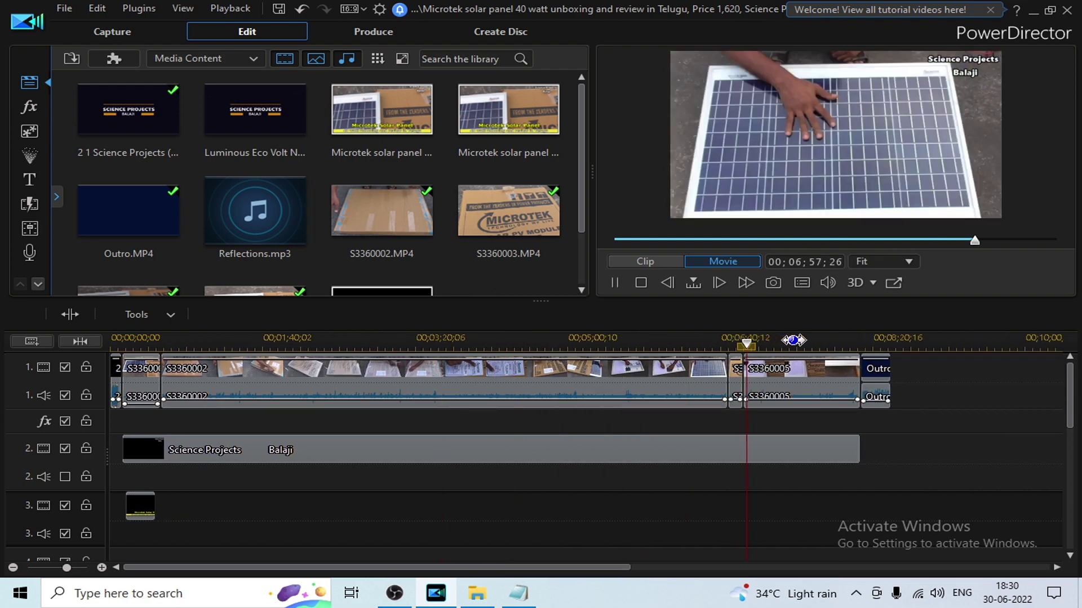
pyautogui.click(791, 340)
pyautogui.click(842, 344)
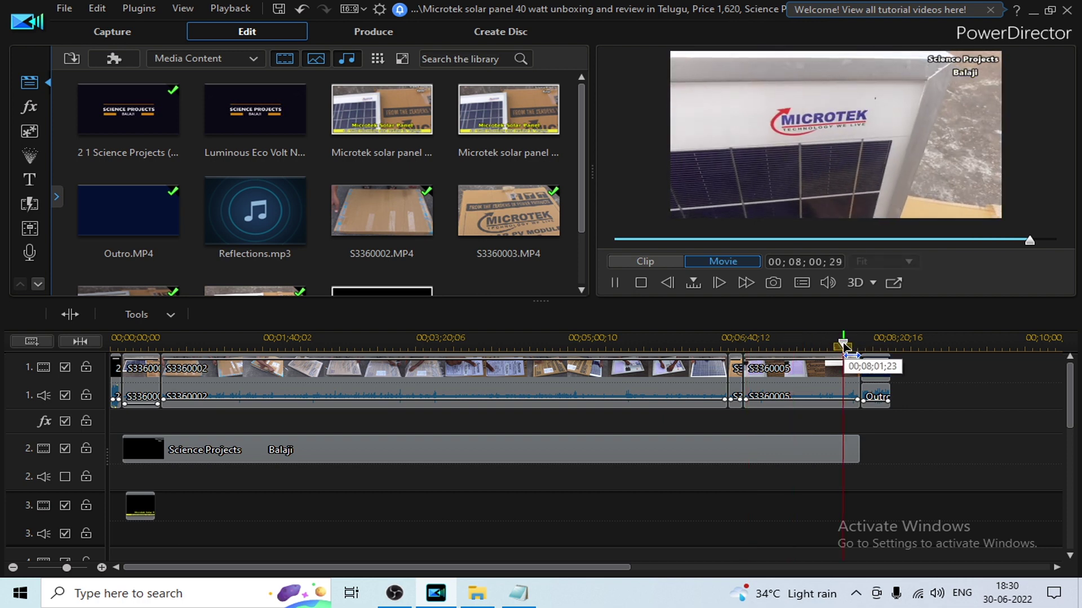
# - Skip through the rest of the movie to its end to check the Outro clip
pyautogui.click(870, 341)
pyautogui.click(887, 342)
pyautogui.click(890, 345)
pyautogui.click(891, 345)
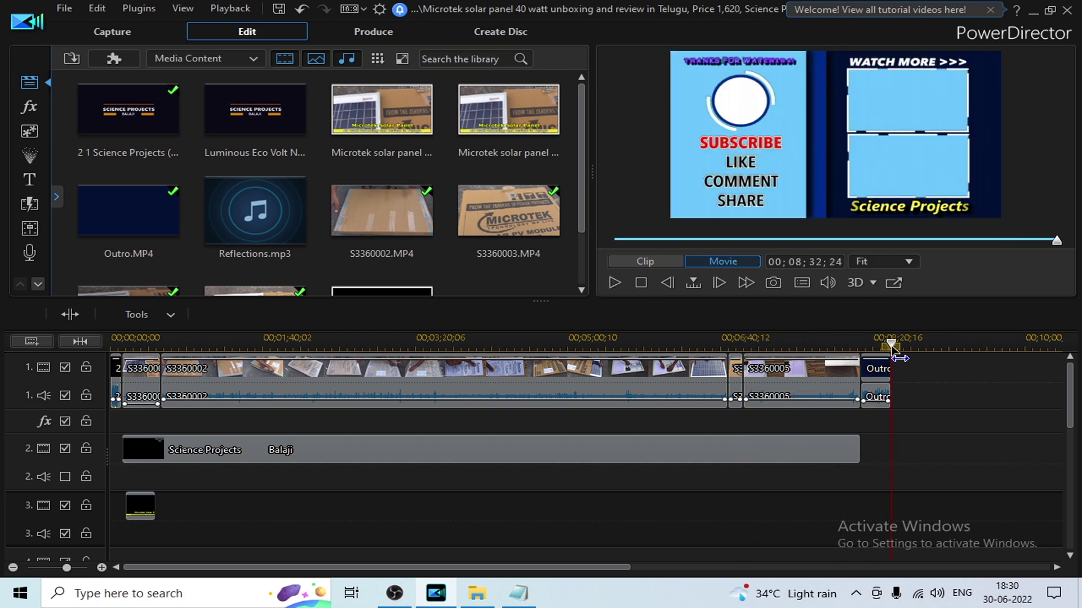
pyautogui.press('space')
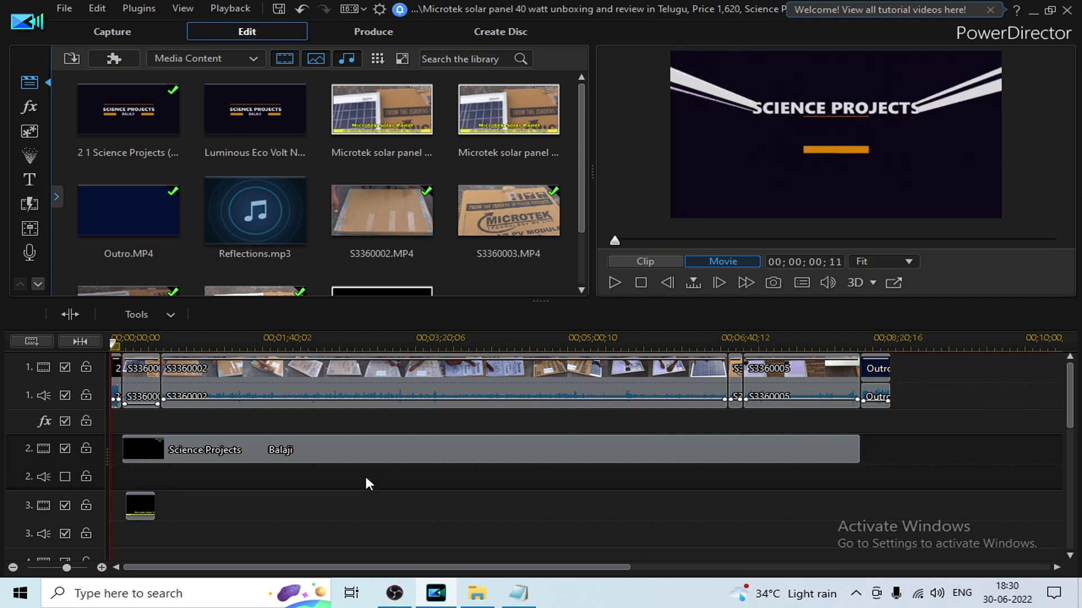
# - Enlarge the timeline scale around the start of clip S3360002 and play the movie from there
pyautogui.click(173, 341)
pyautogui.moveTo(243, 338); pyautogui.dragTo(446, 338)
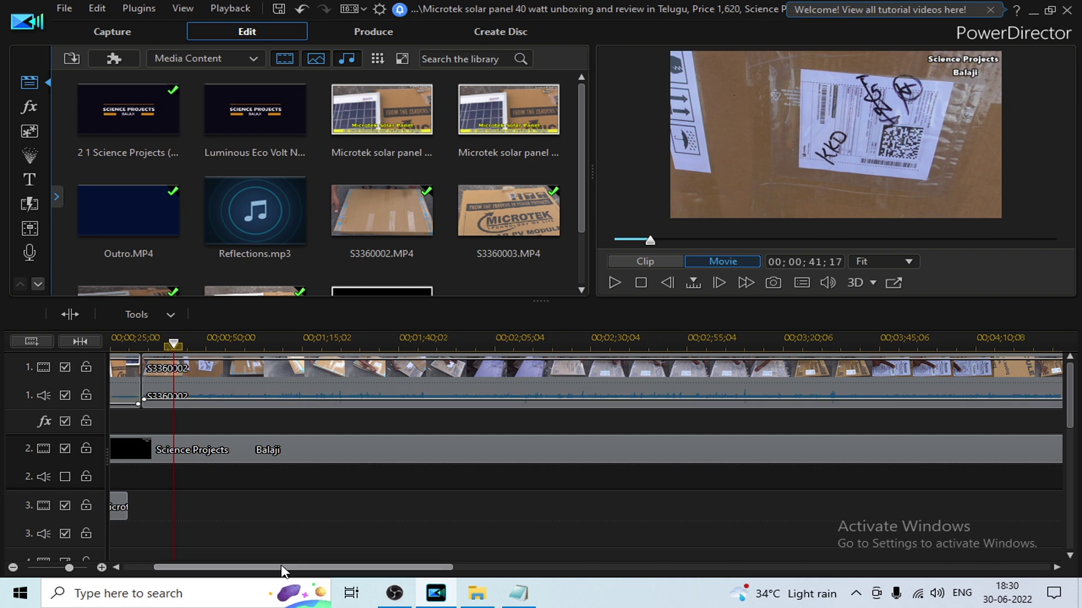
pyautogui.moveTo(281, 570); pyautogui.dragTo(202, 570)
pyautogui.click(285, 381)
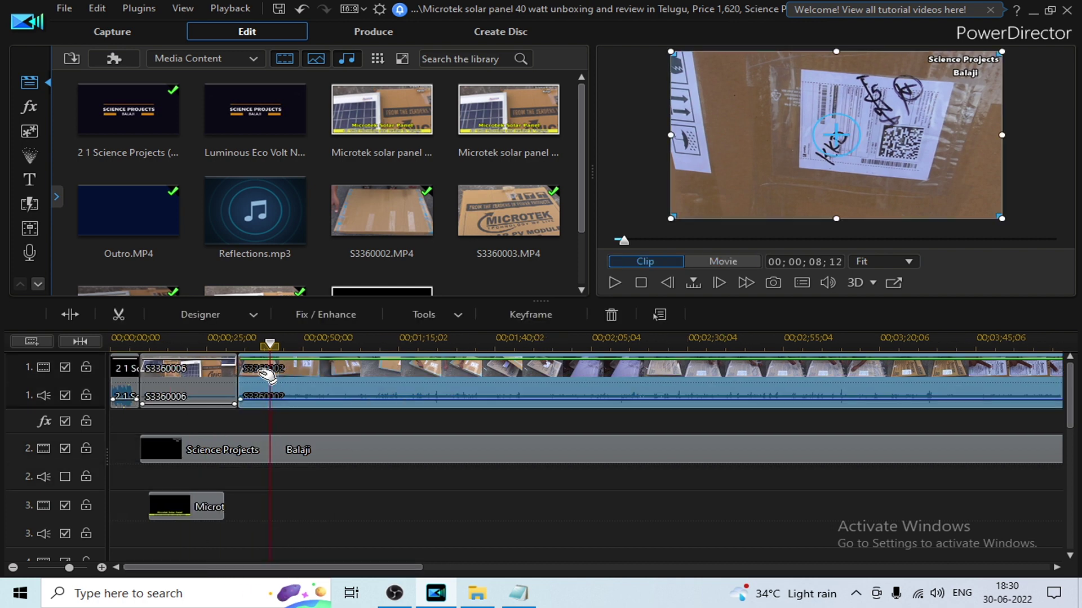
pyautogui.moveTo(386, 341); pyautogui.dragTo(434, 338)
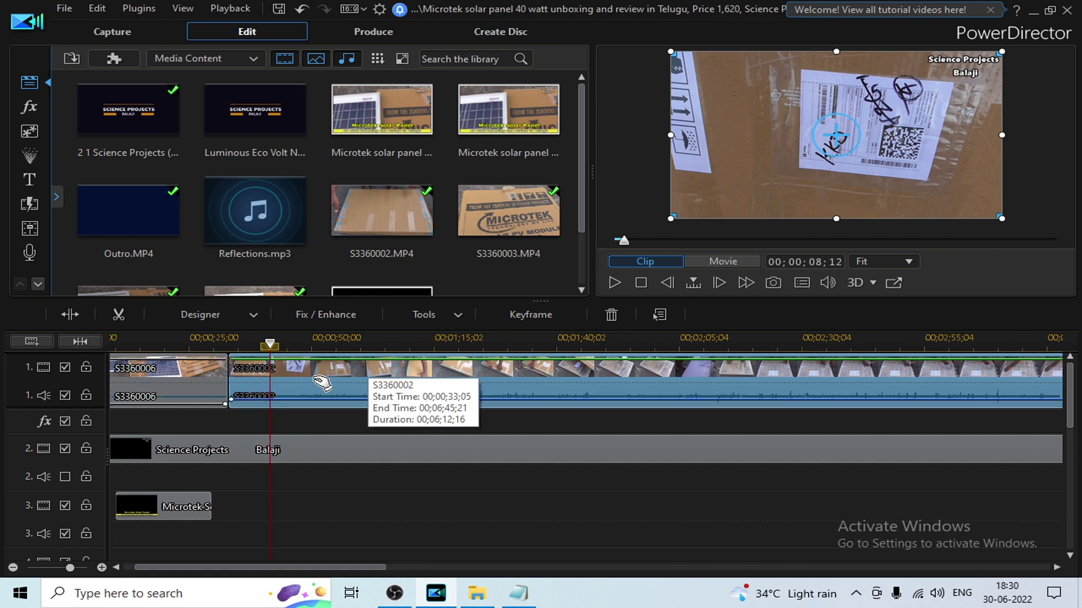
pyautogui.press('space')
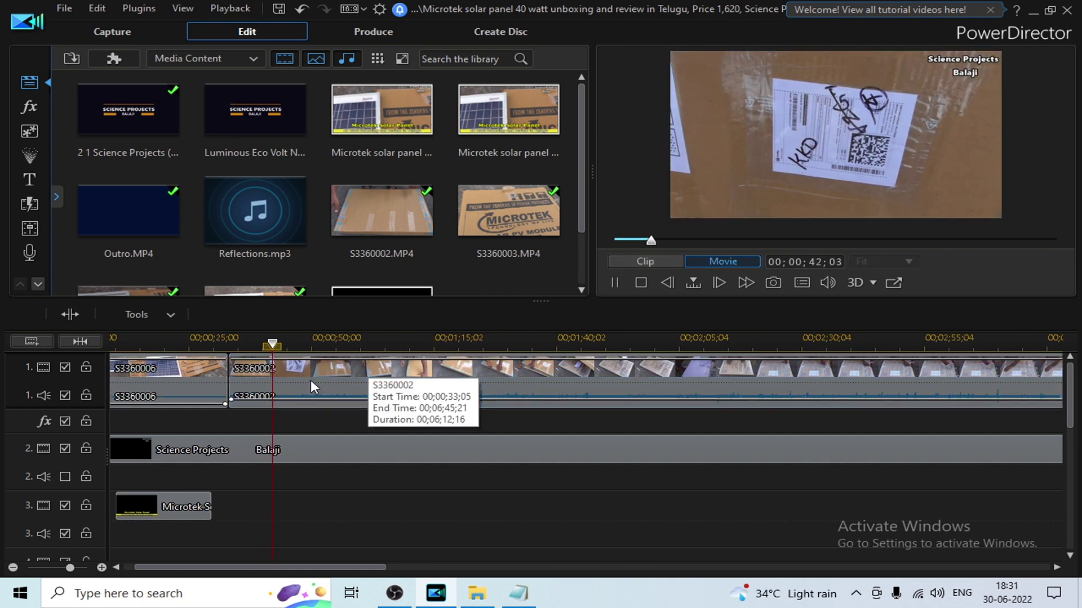
# - Check the system speaker volume and the preview player's volume
pyautogui.click(937, 593)
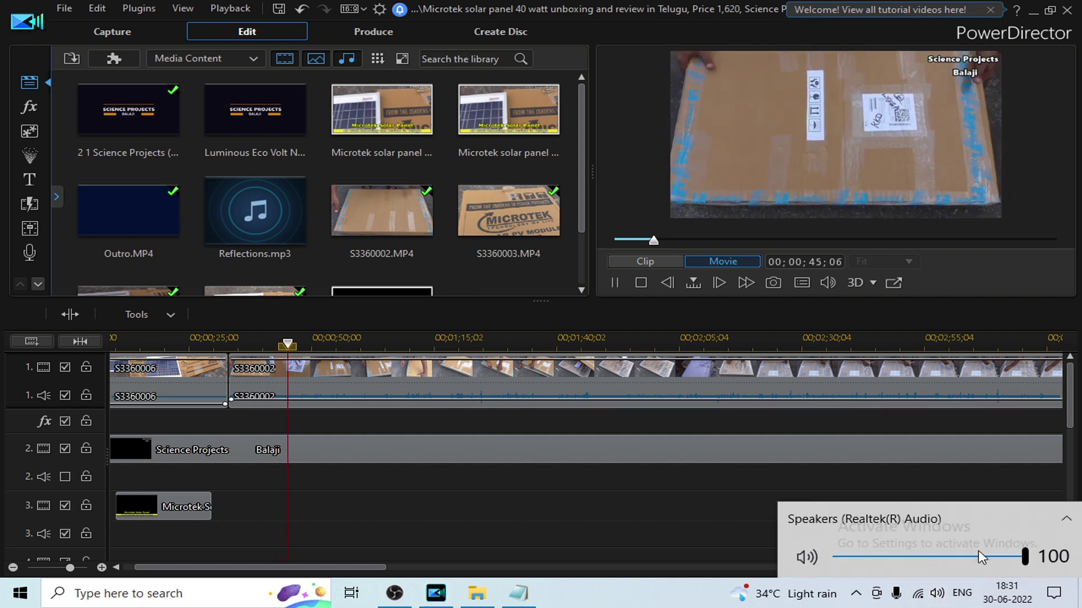
pyautogui.click(580, 503)
pyautogui.click(836, 282)
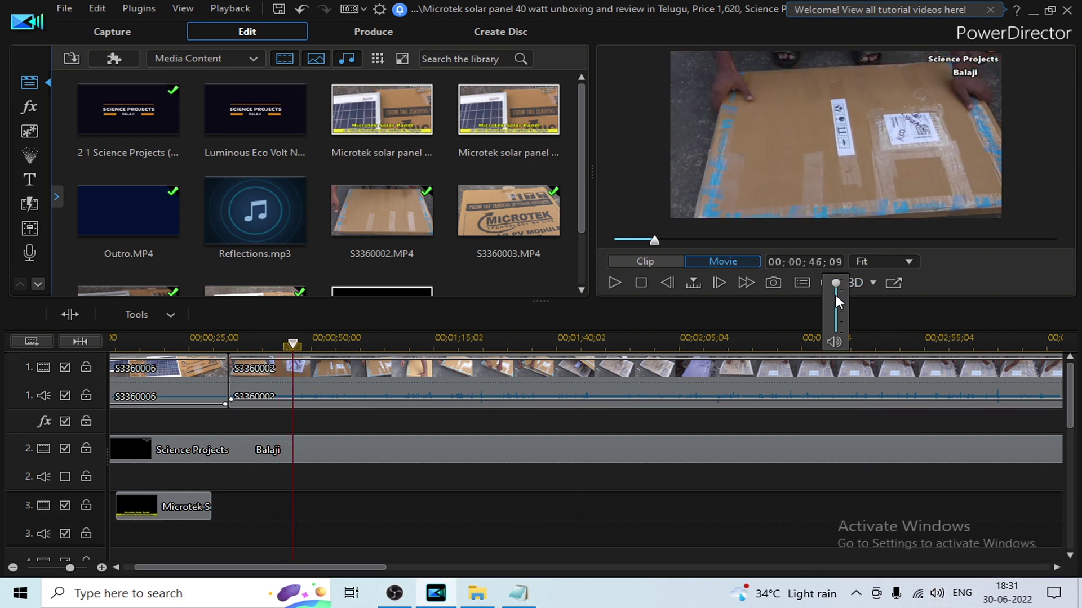
pyautogui.click(480, 502)
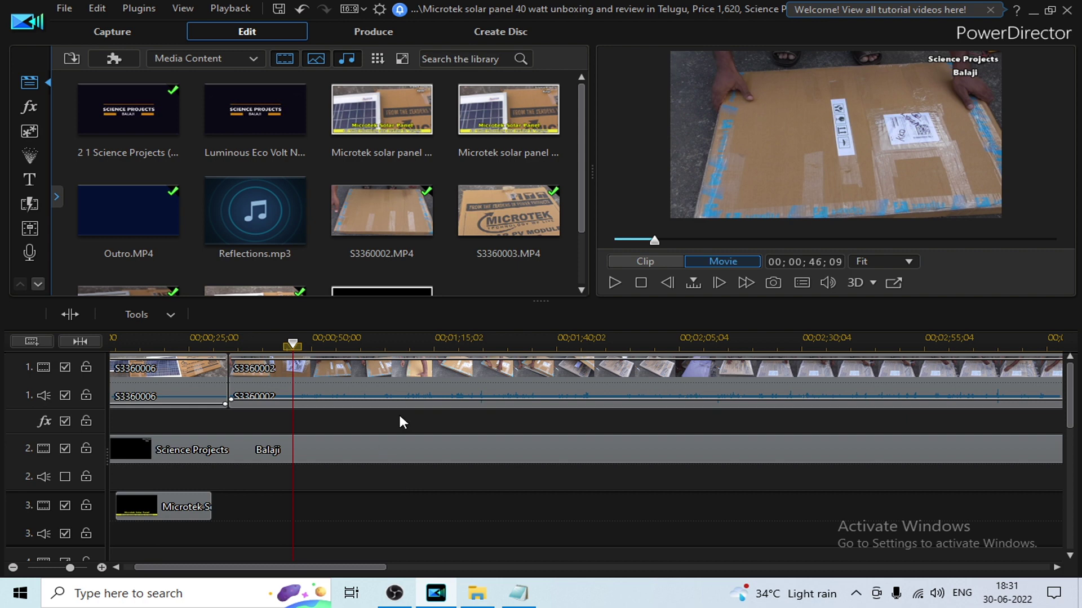
# - Replay the opening part of clip S3360002 several times to find the point where it should be cut
pyautogui.click(620, 279)
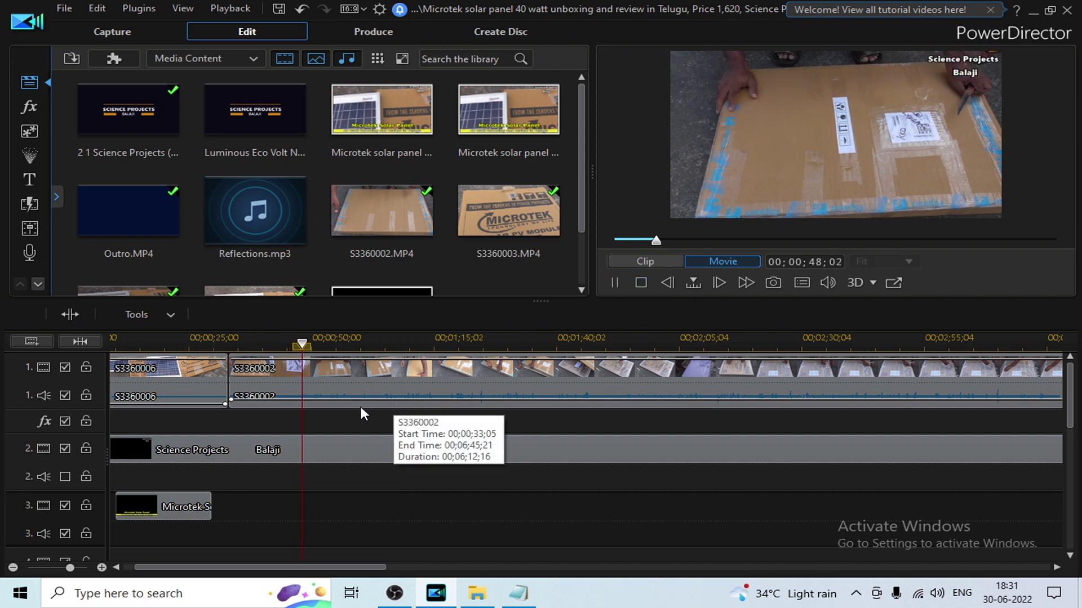
pyautogui.click(289, 343)
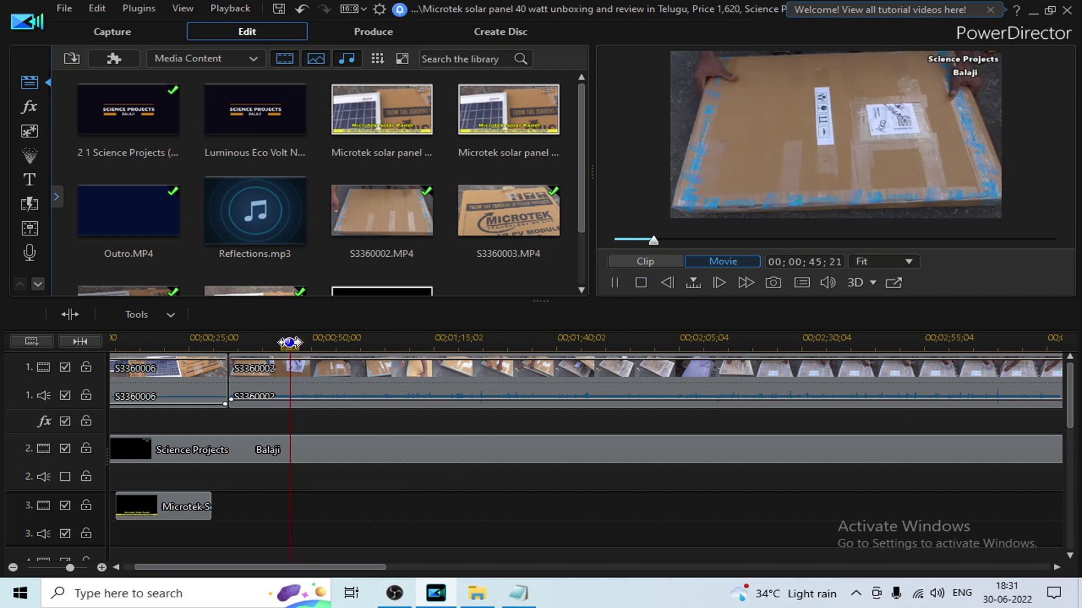
pyautogui.click(267, 342)
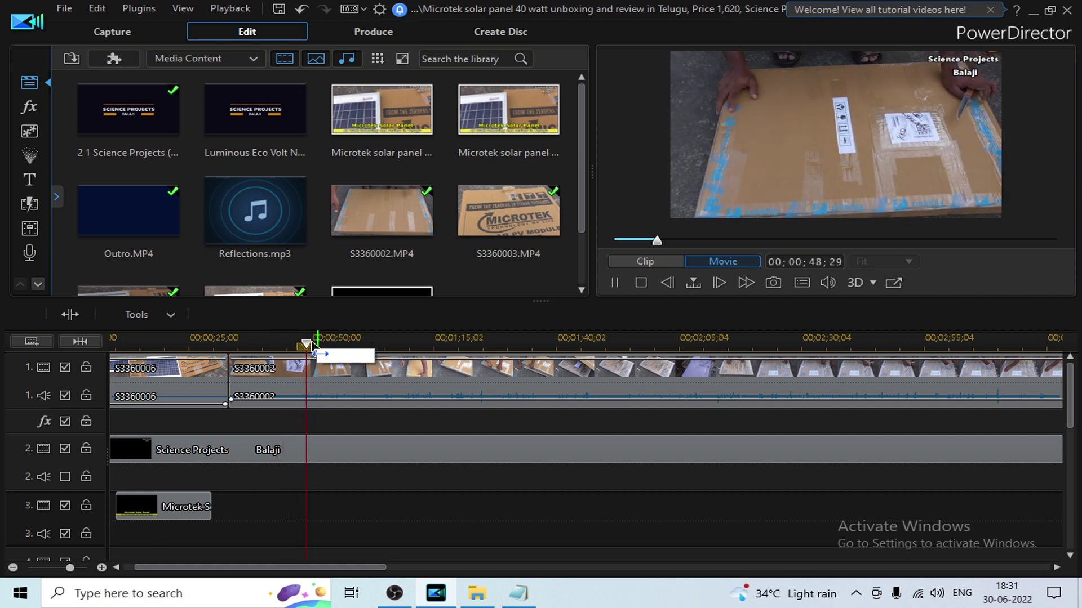
pyautogui.click(294, 340)
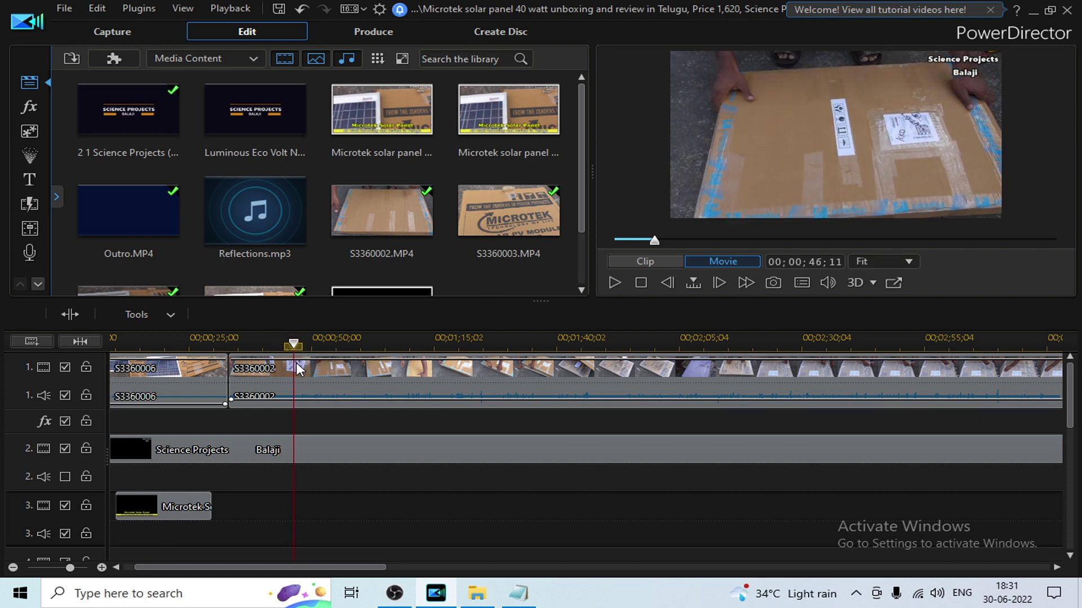
pyautogui.click(308, 388)
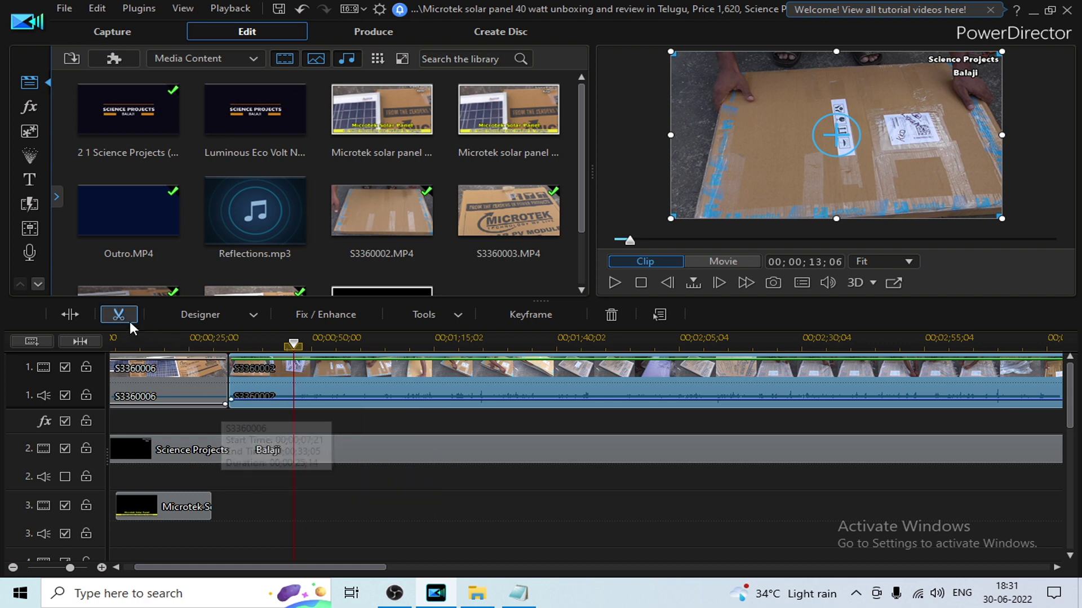
pyautogui.click(349, 425)
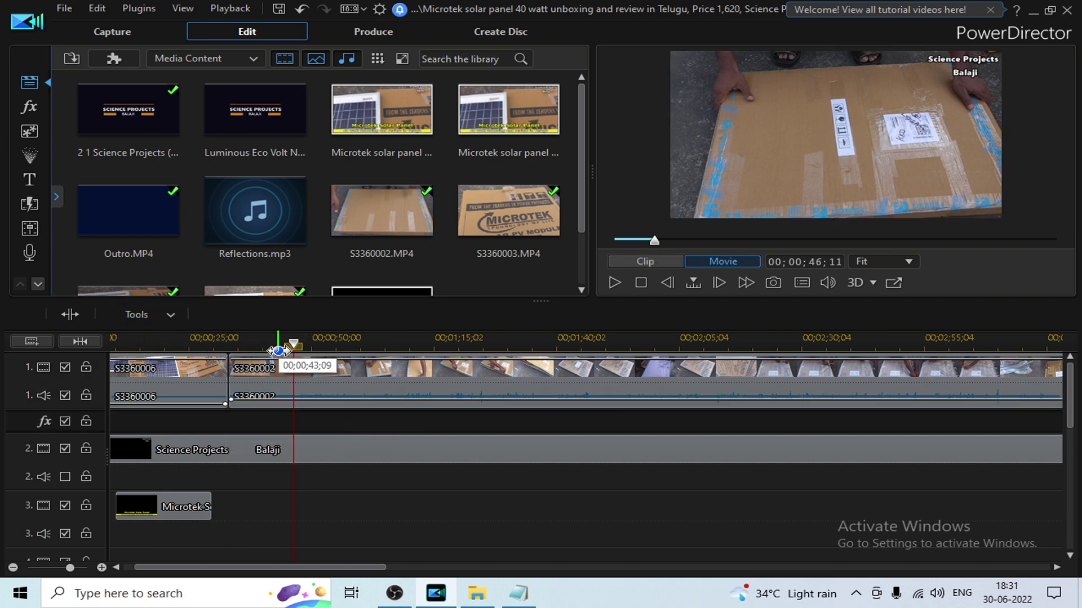
pyautogui.click(293, 394)
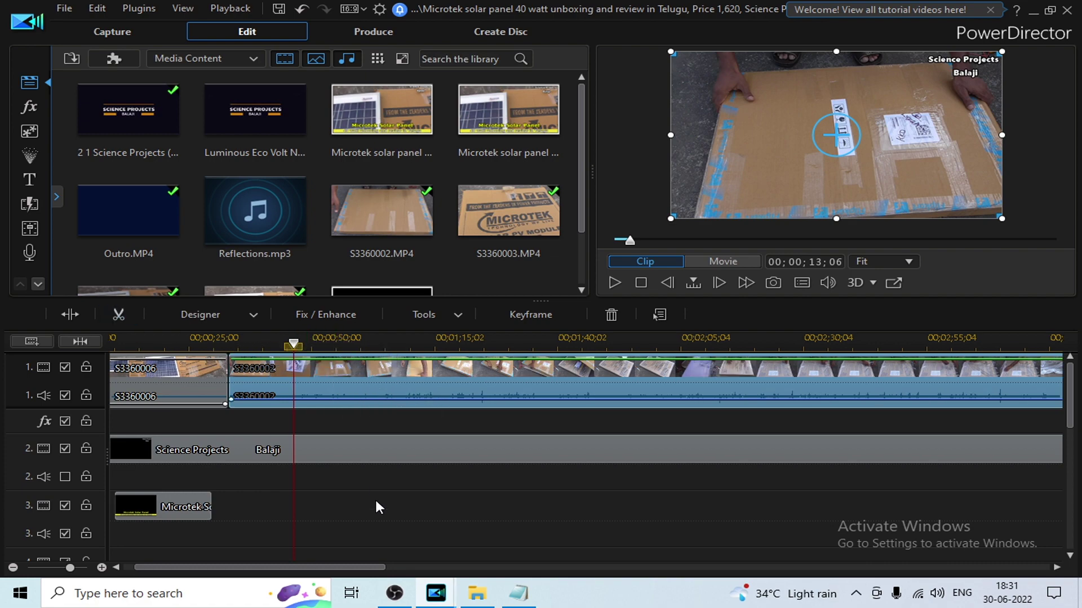
pyautogui.hotkey('alt', 't')
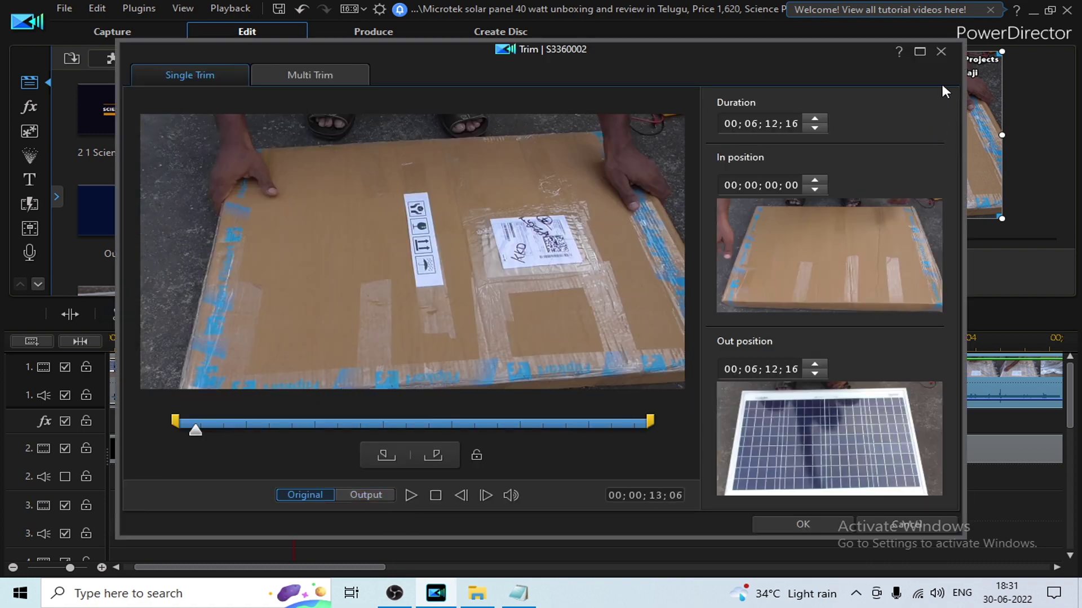
pyautogui.click(941, 51)
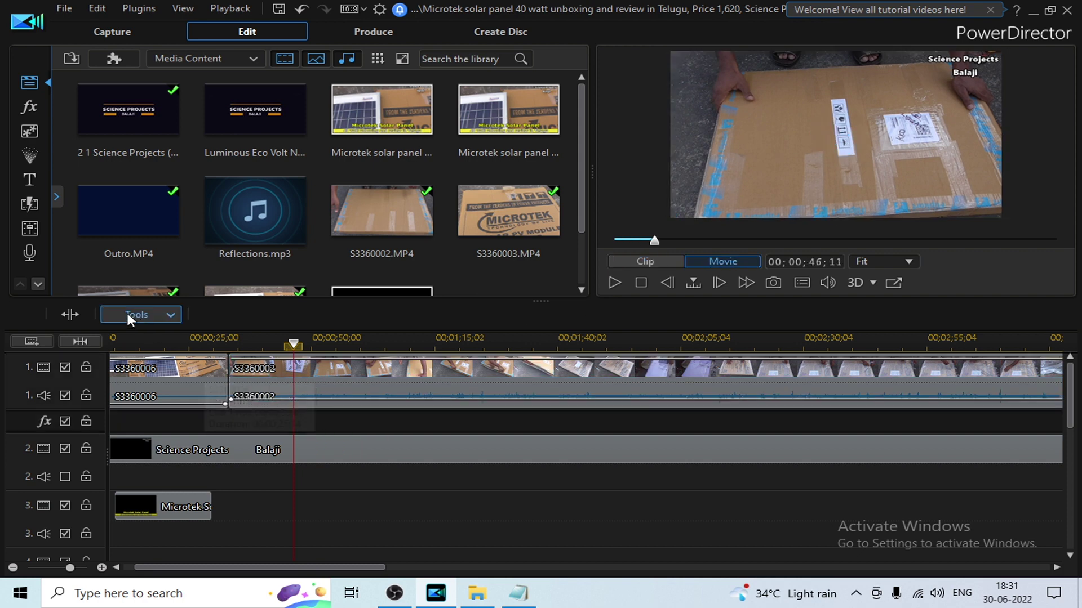
pyautogui.click(150, 316)
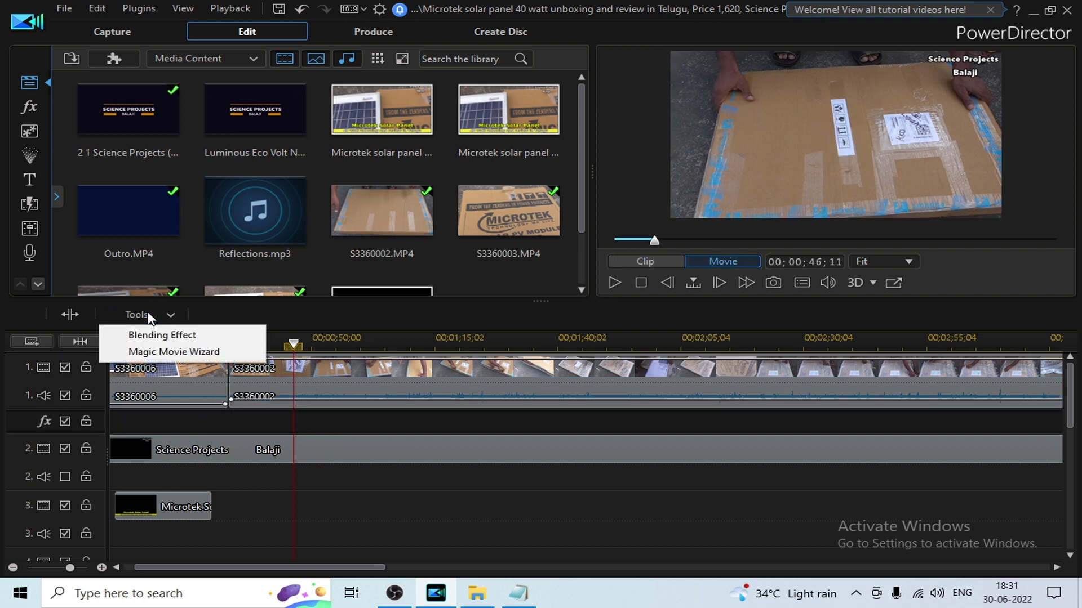
pyautogui.click(332, 388)
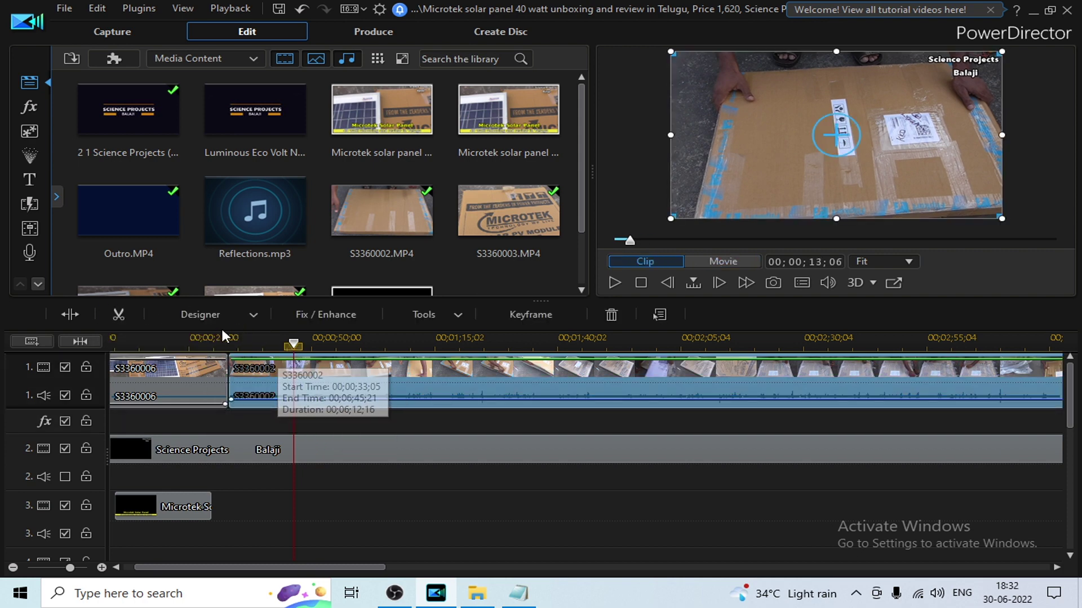
pyautogui.hotkey('alt', 't')
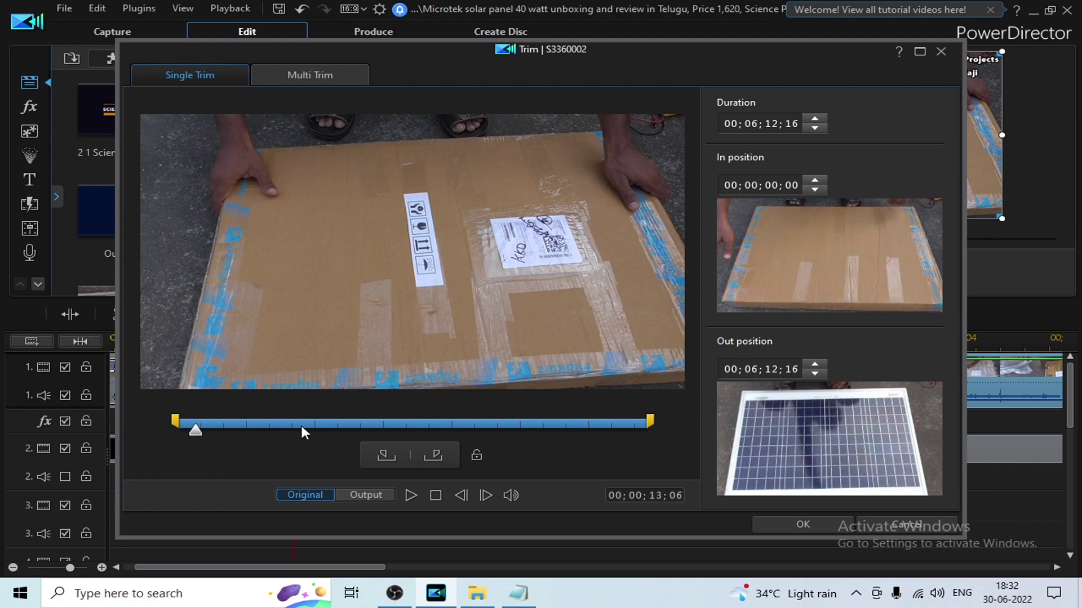
pyautogui.click(940, 51)
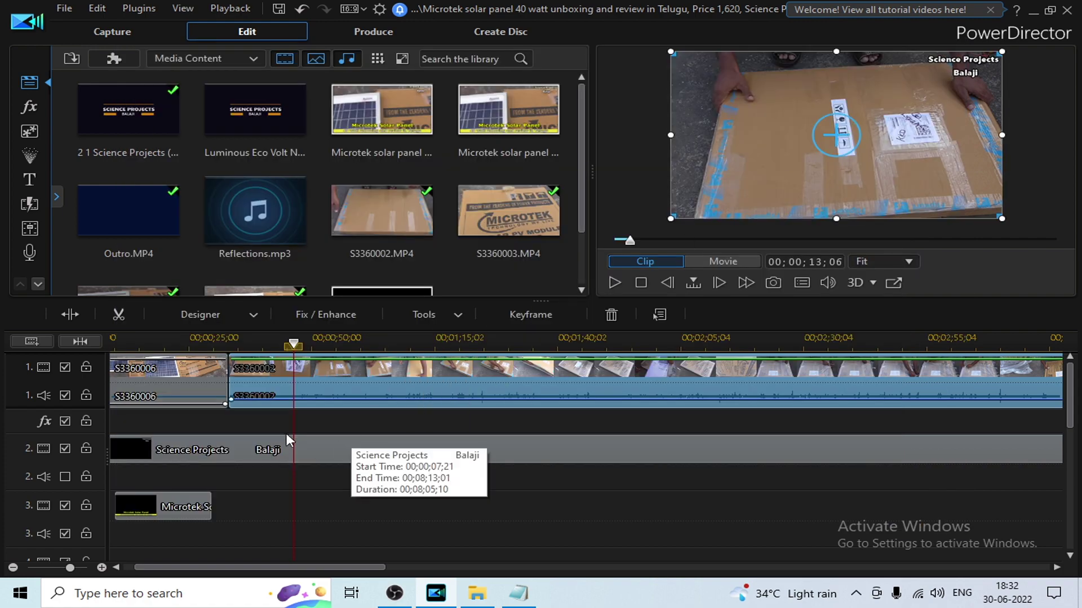
# - Split clip S3360002 on track 1 at 00;00;45;28
pyautogui.click(288, 413)
pyautogui.click(292, 384)
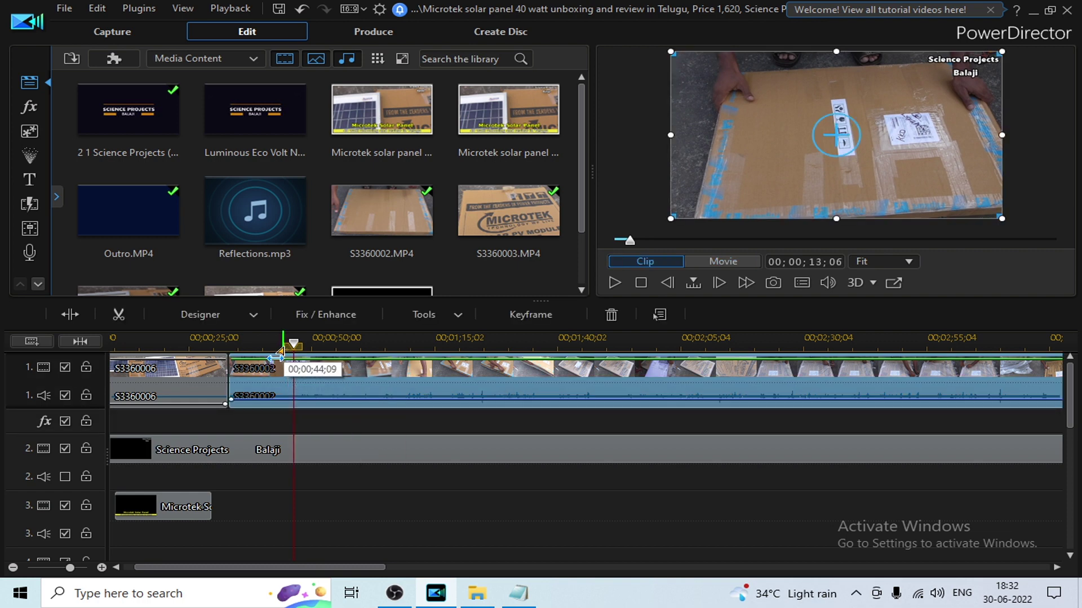
pyautogui.scroll(3, 282, 361)
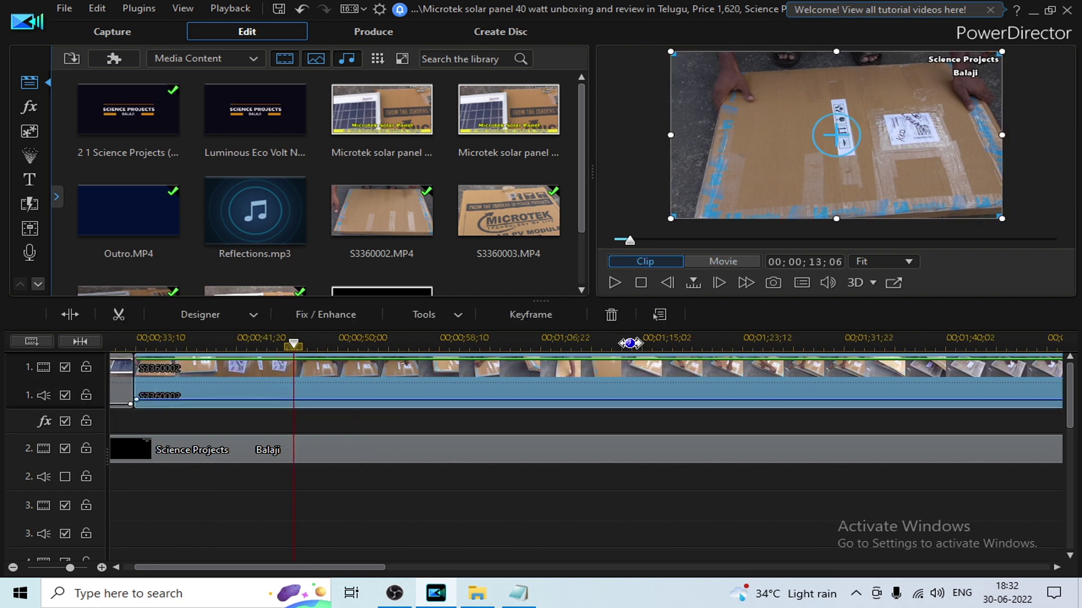
pyautogui.click(270, 345)
pyautogui.press('space')
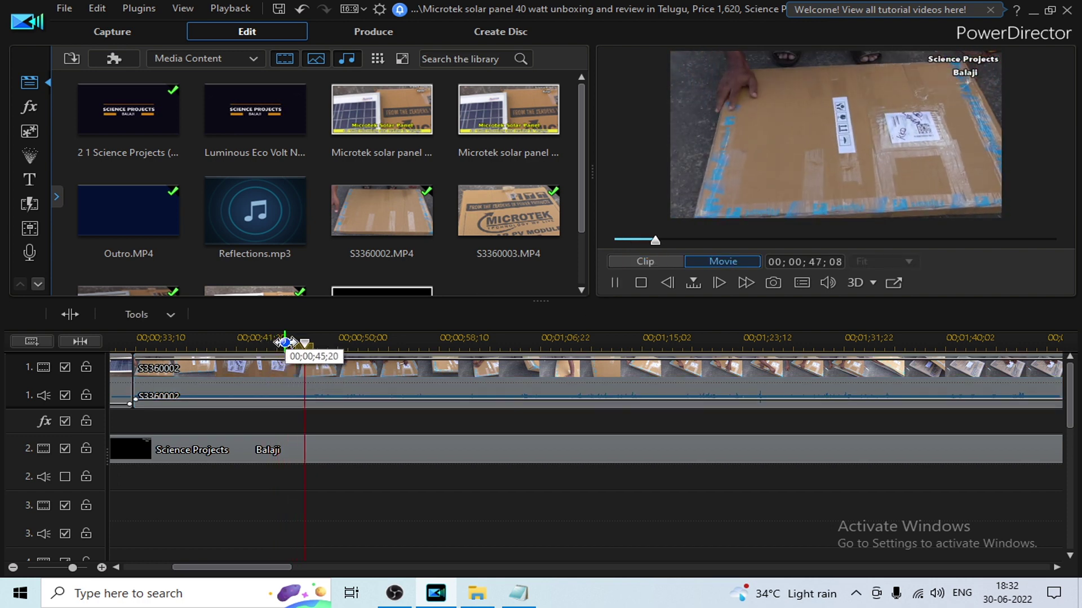
pyautogui.click(289, 344)
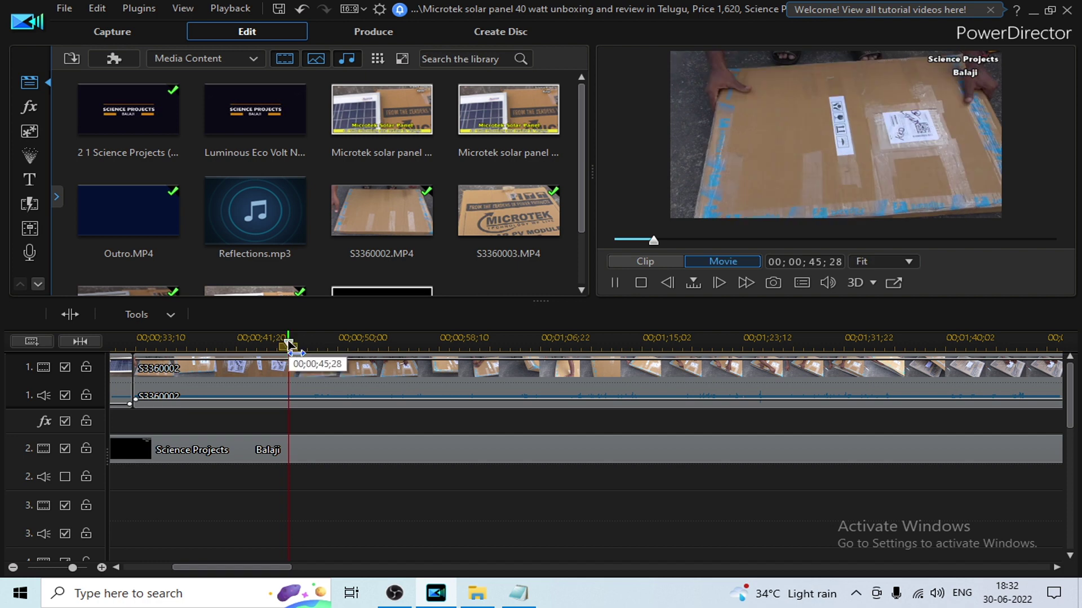
pyautogui.click(300, 377)
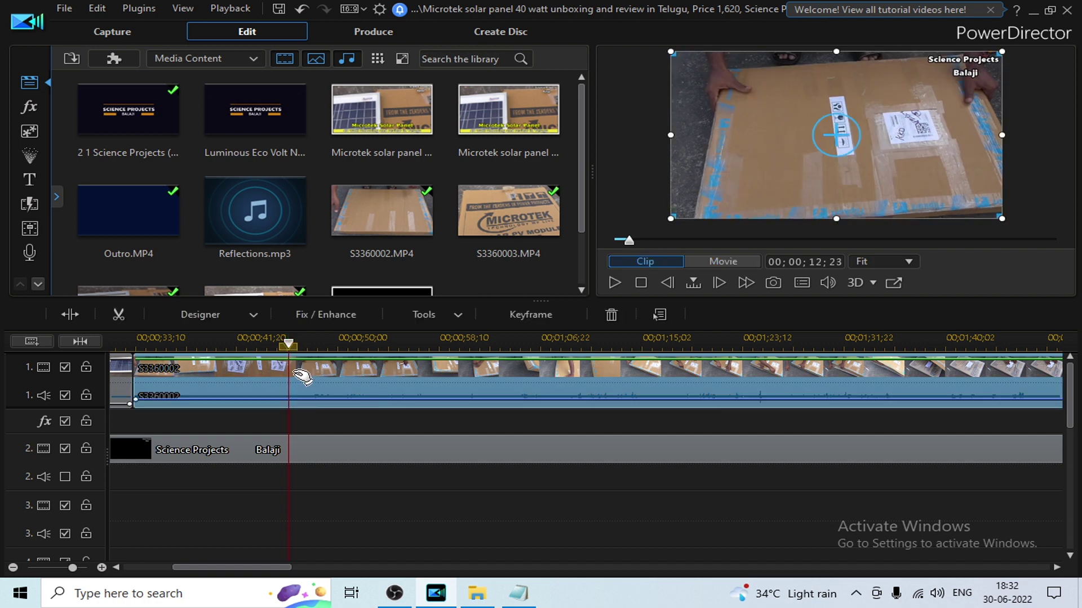
pyautogui.click(71, 317)
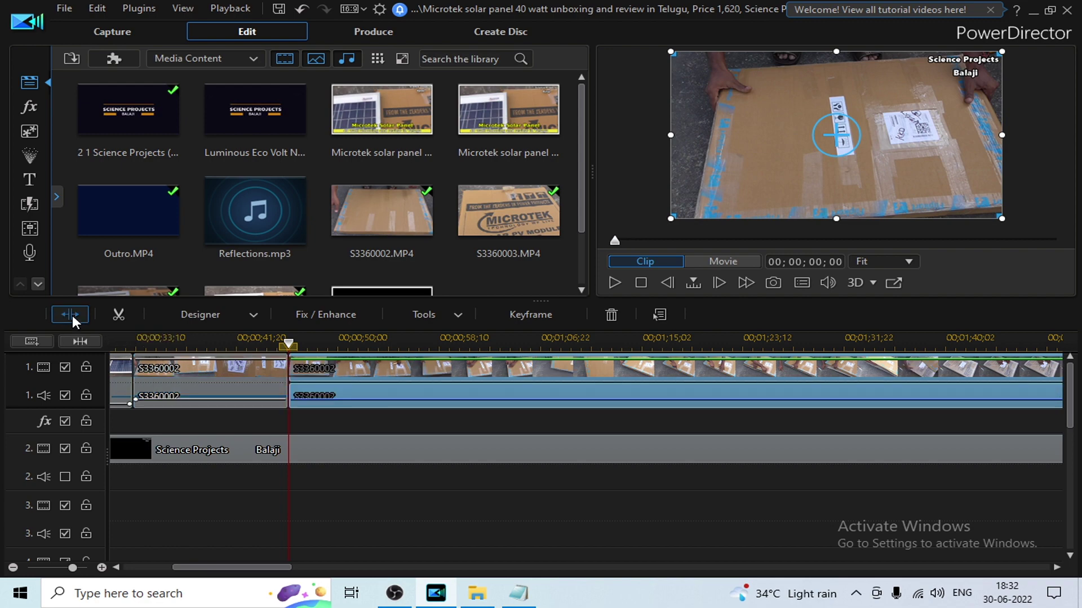
# - Remove the first piece of the split S3360002 clip and fill the gap on track 1
pyautogui.click(205, 380)
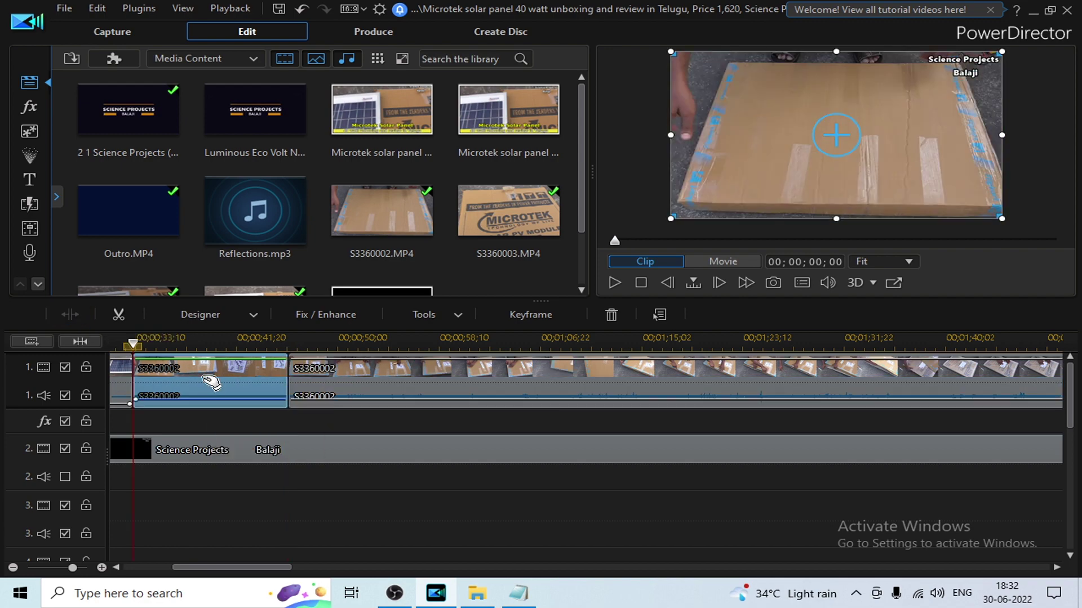
pyautogui.rightClick(204, 379)
pyautogui.moveTo(299, 212)
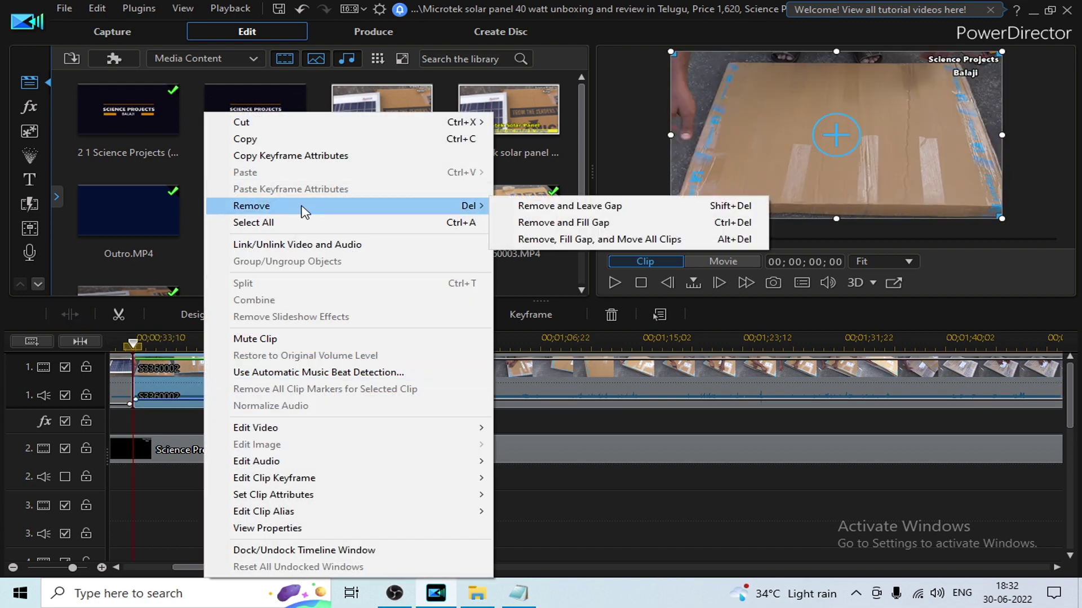
pyautogui.click(542, 223)
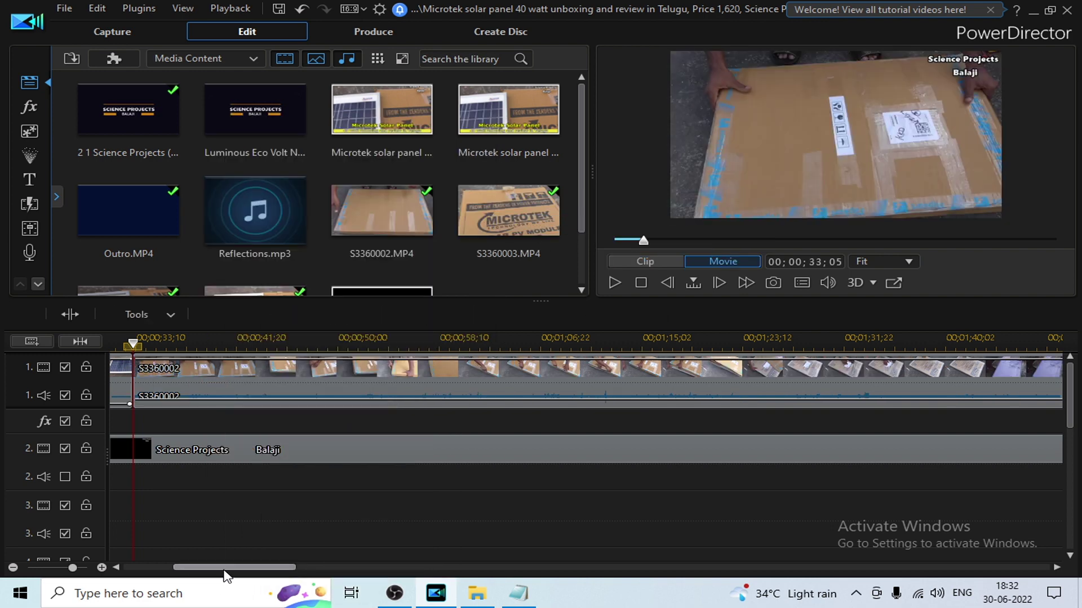
# - Play the movie from the join between S3360006 and the shortened S3360002 clip to check the cut
pyautogui.moveTo(223, 570); pyautogui.dragTo(180, 568)
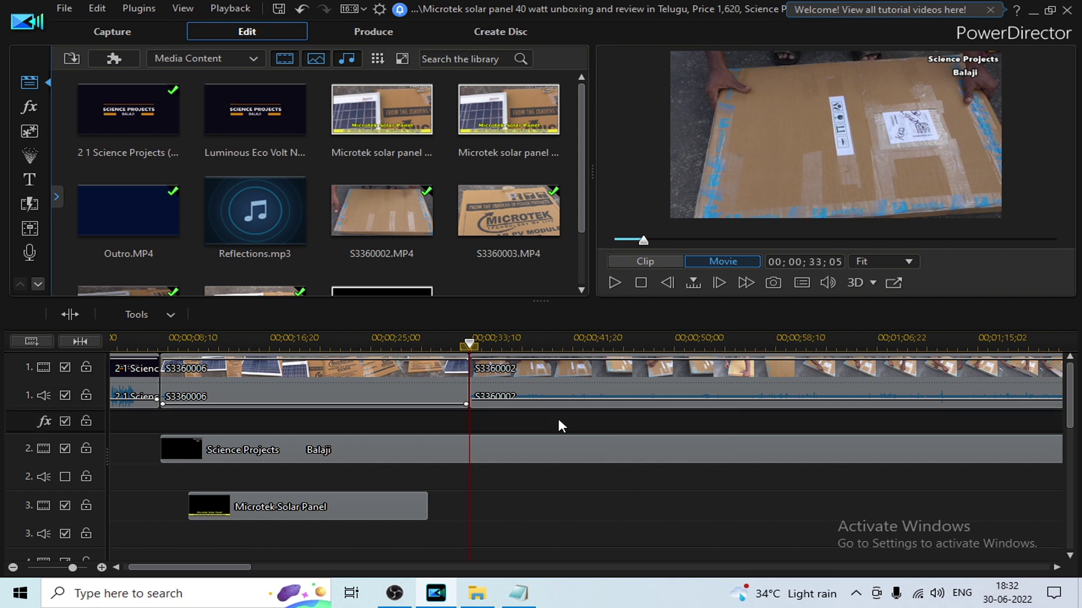
pyautogui.click(622, 282)
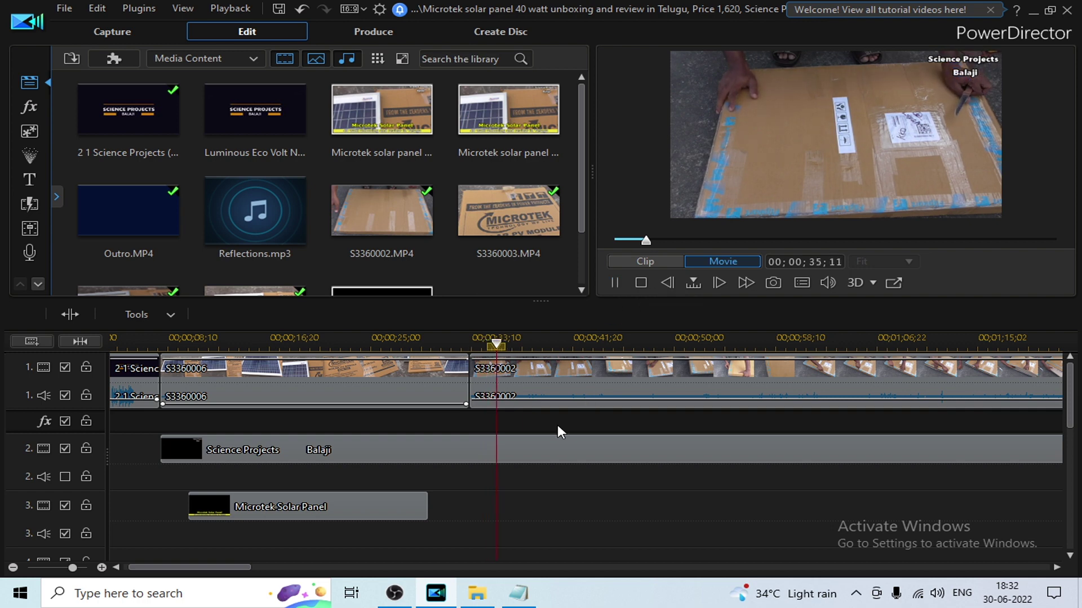
pyautogui.click(547, 397)
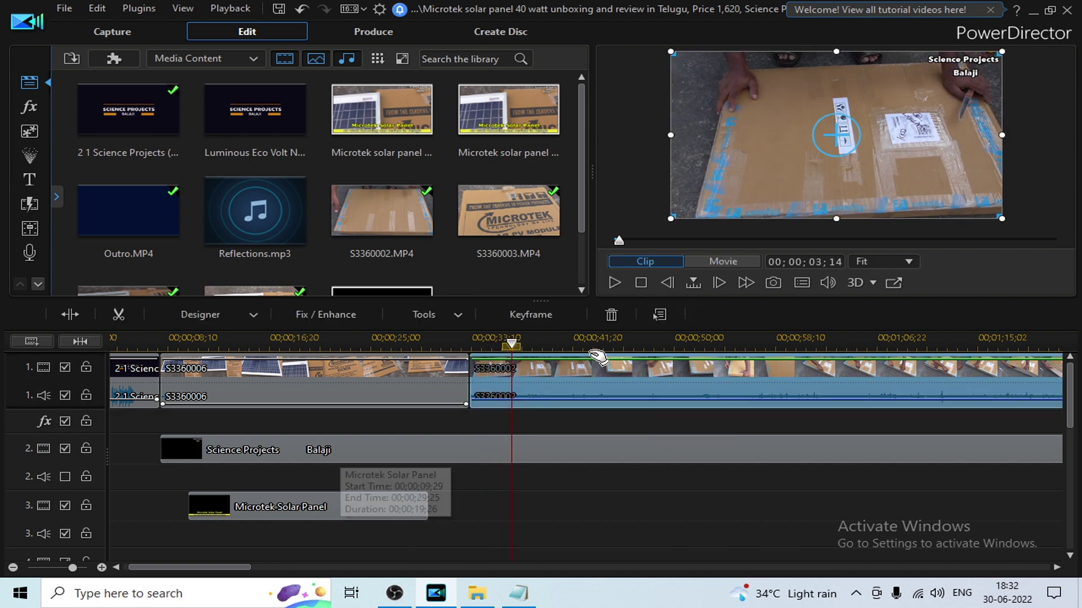
pyautogui.moveTo(566, 342); pyautogui.dragTo(395, 343)
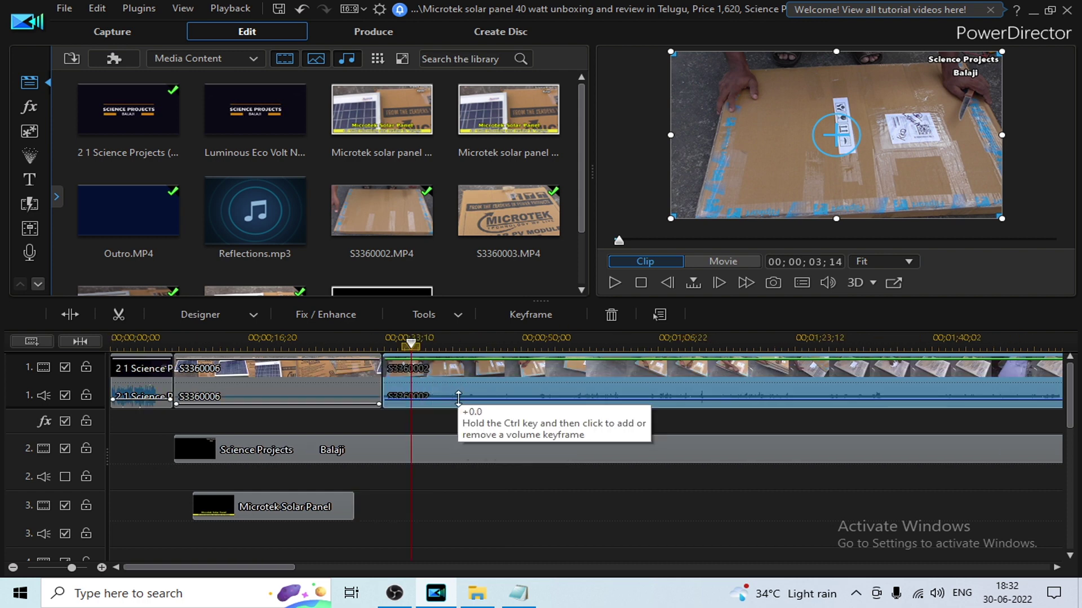
# - Raise the audio volume of clip S3360002 on track 1 and play the movie from the clip's start to check it
pyautogui.moveTo(459, 399); pyautogui.dragTo(460, 391)
pyautogui.click(417, 427)
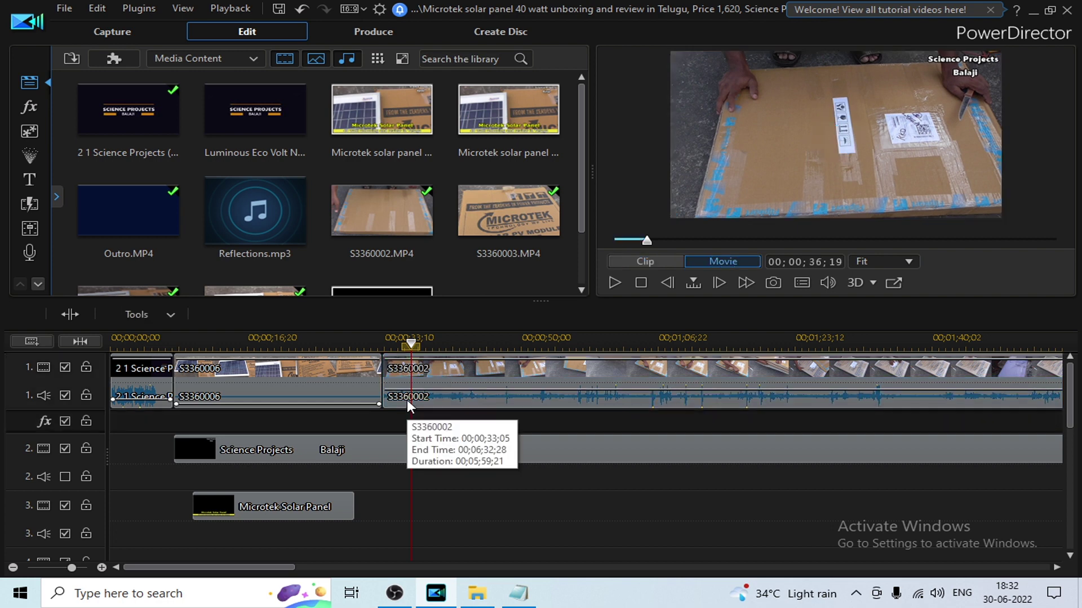
pyautogui.click(385, 342)
pyautogui.press('space')
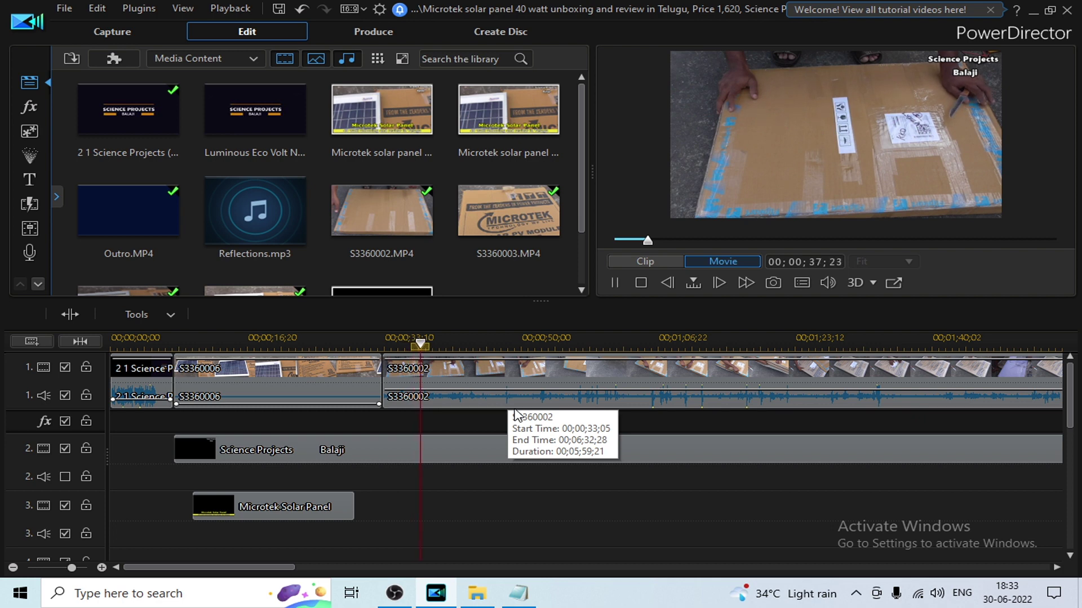
pyautogui.press('space')
# - Enlarge the S3360002 video slightly beyond both sides of the preview frame and shift it a little upward
pyautogui.click(472, 366)
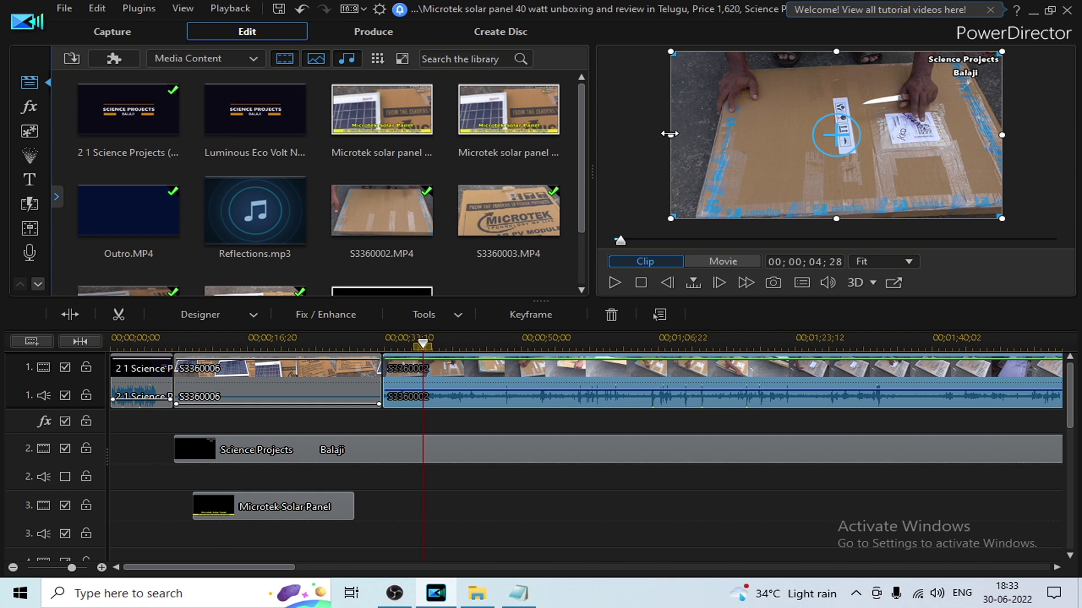
pyautogui.moveTo(669, 133); pyautogui.dragTo(650, 133)
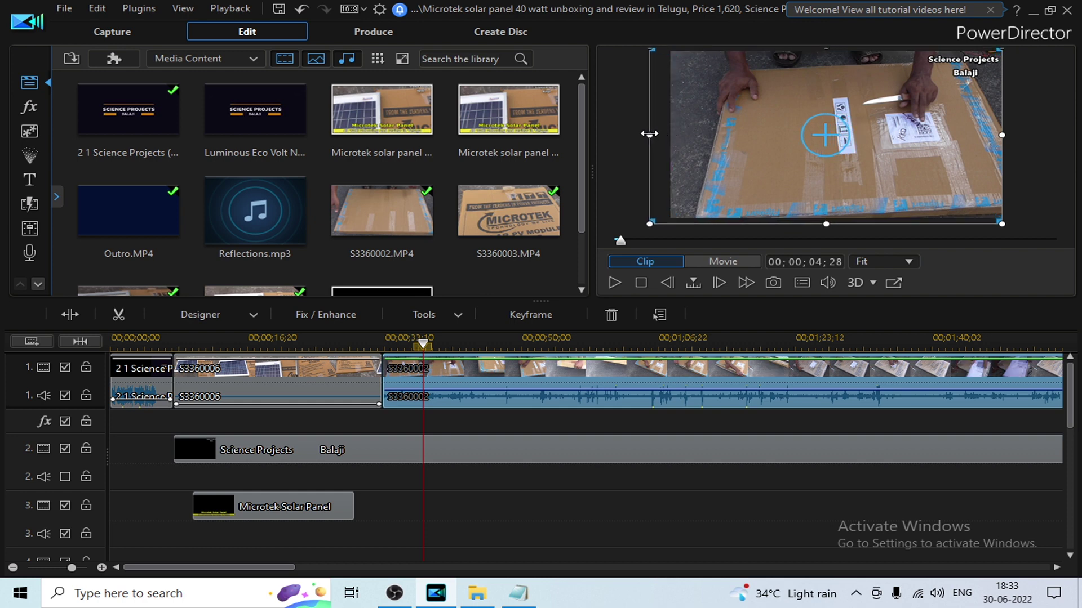
pyautogui.moveTo(1001, 135); pyautogui.dragTo(1010, 134)
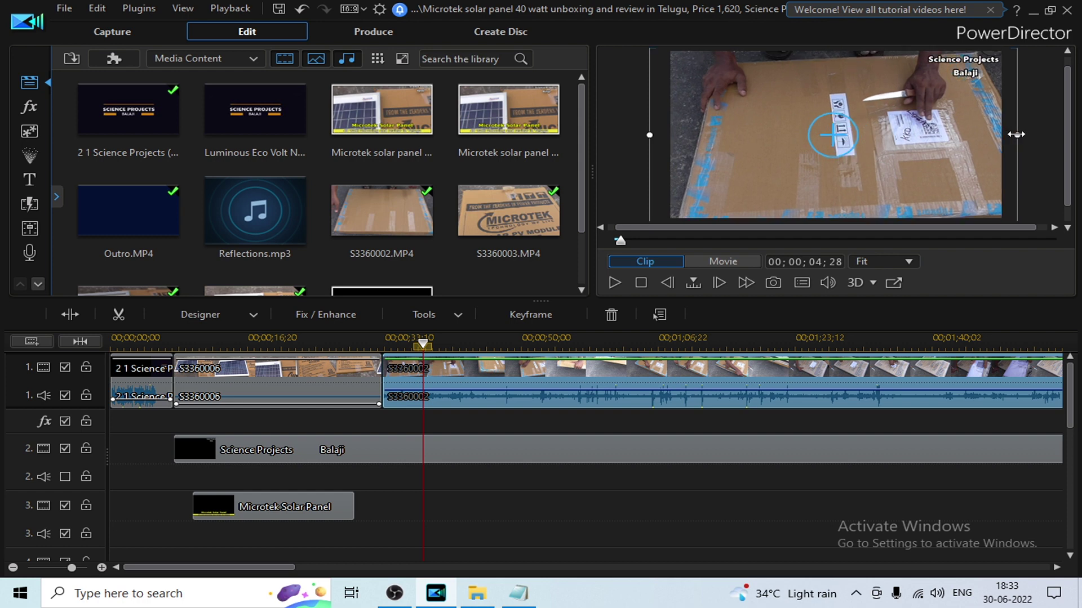
pyautogui.moveTo(896, 151); pyautogui.dragTo(893, 141)
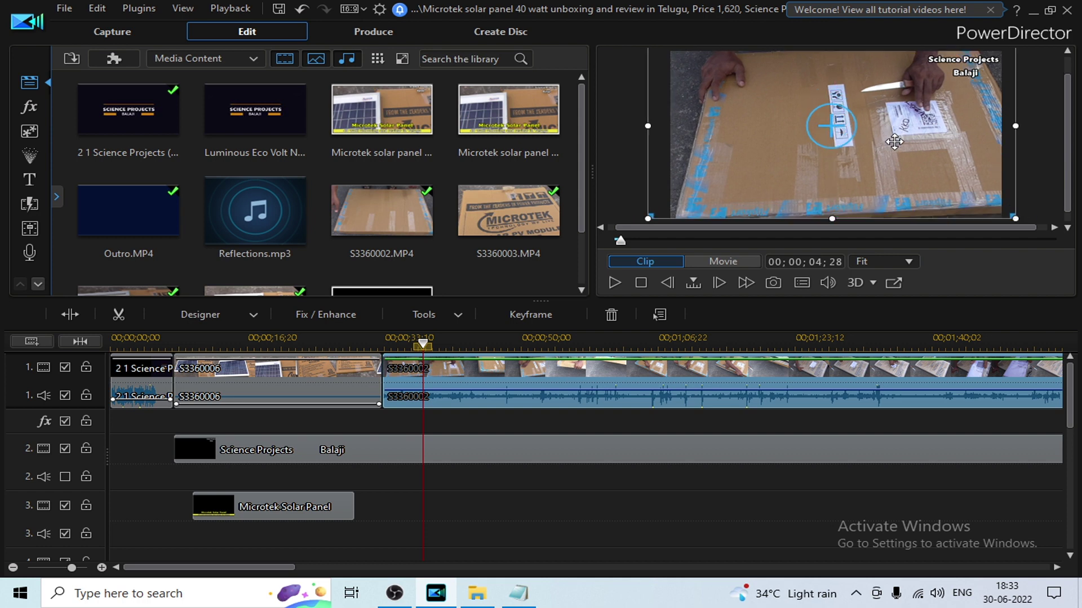
pyautogui.click(458, 411)
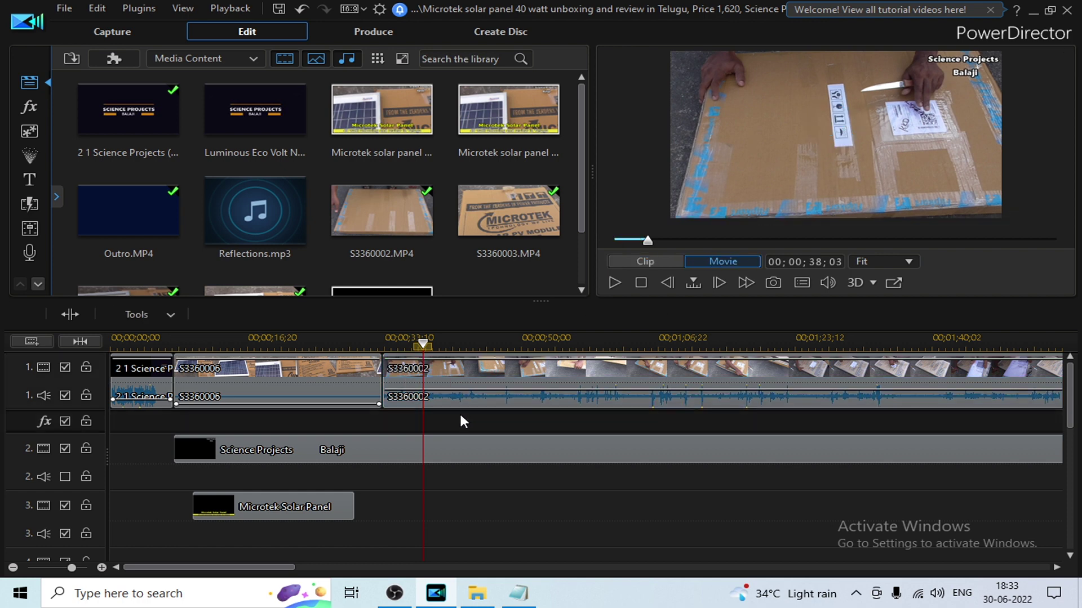
# - Play the movie through clip S3360002's unboxing footage to look for a section that should be cut
pyautogui.click(399, 340)
pyautogui.press('space')
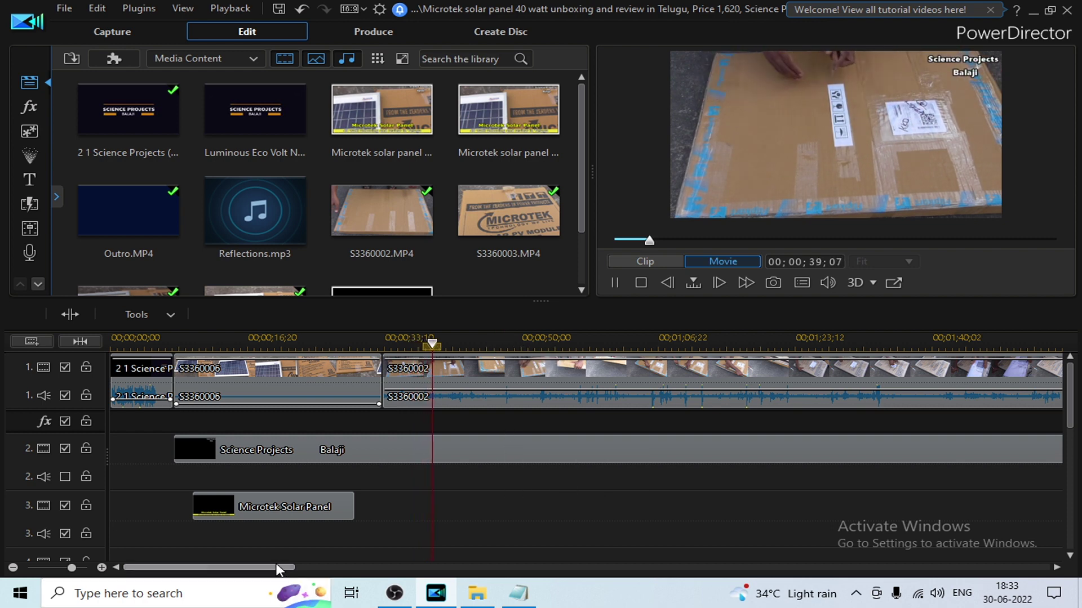
pyautogui.moveTo(276, 569)
pyautogui.mouseDown()
pyautogui.moveTo(293, 570)
pyautogui.moveTo(283, 570)
pyautogui.mouseUp()
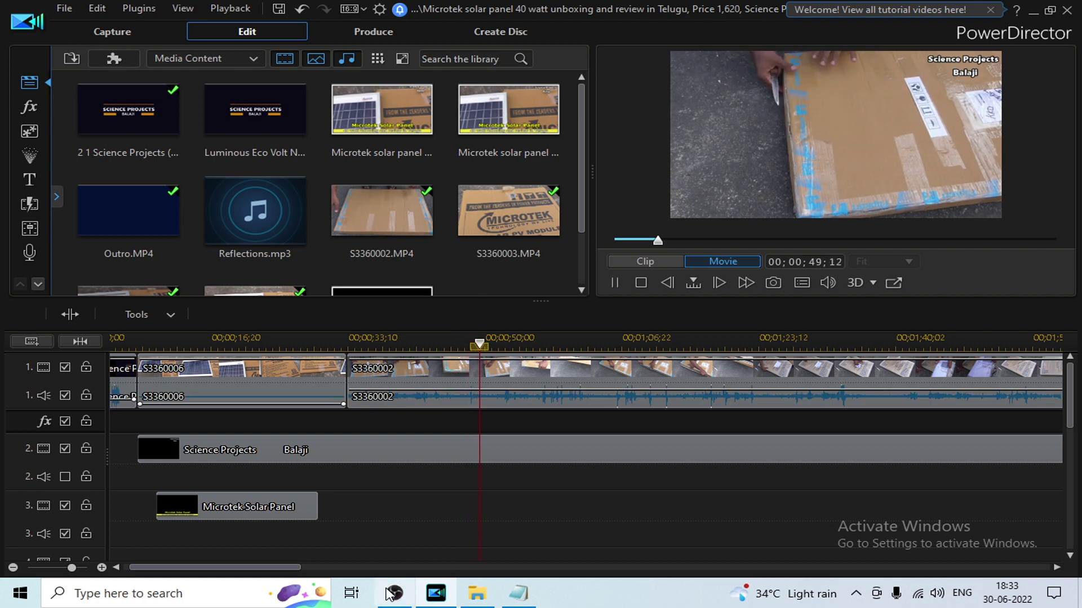
pyautogui.moveTo(285, 569); pyautogui.dragTo(305, 572)
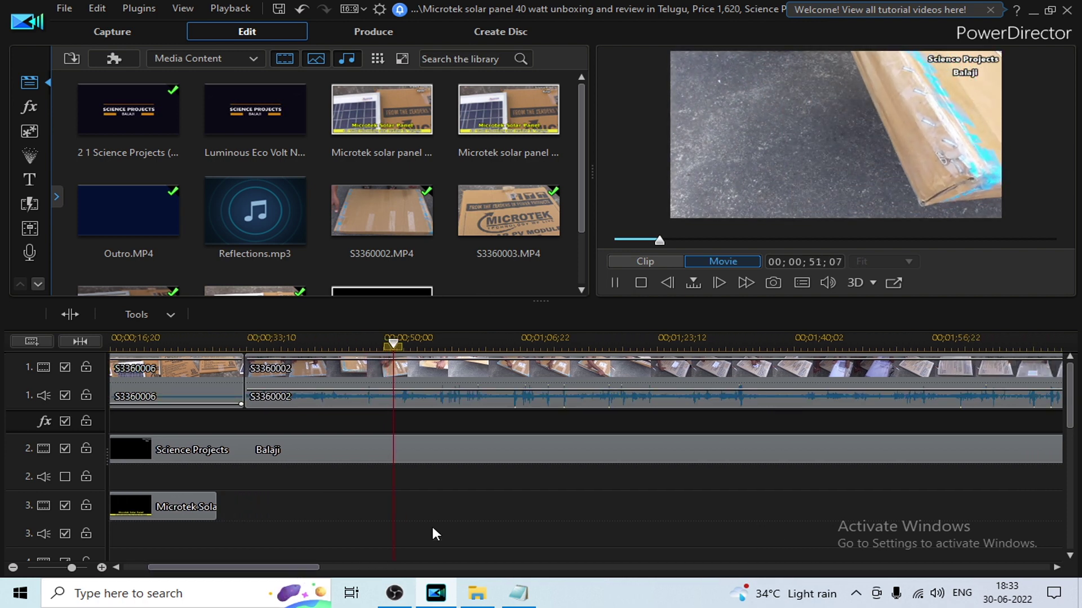
pyautogui.moveTo(473, 337); pyautogui.dragTo(693, 337)
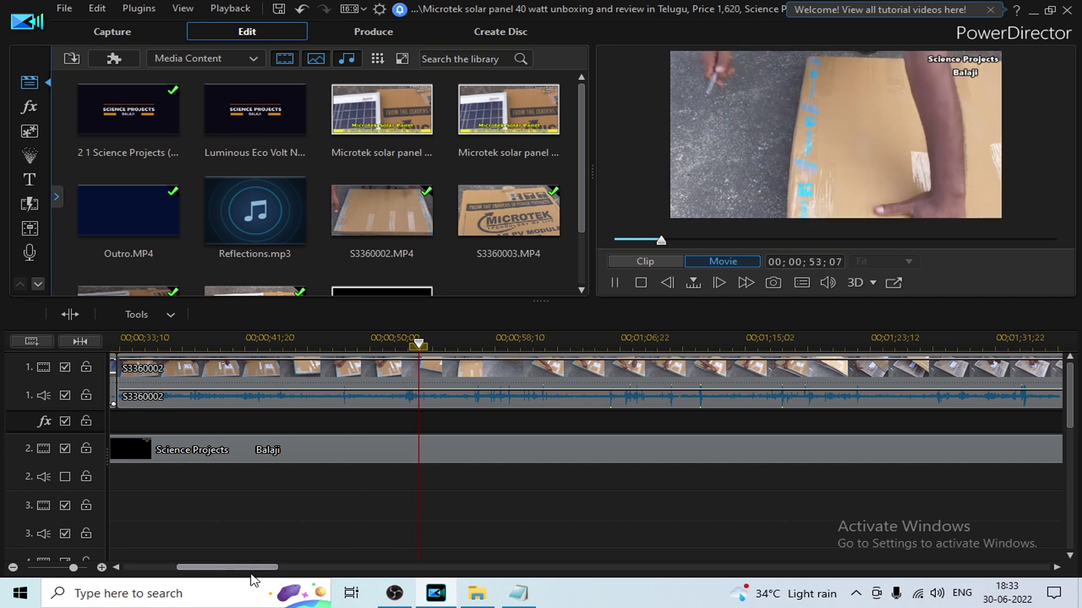
pyautogui.moveTo(261, 567); pyautogui.dragTo(288, 571)
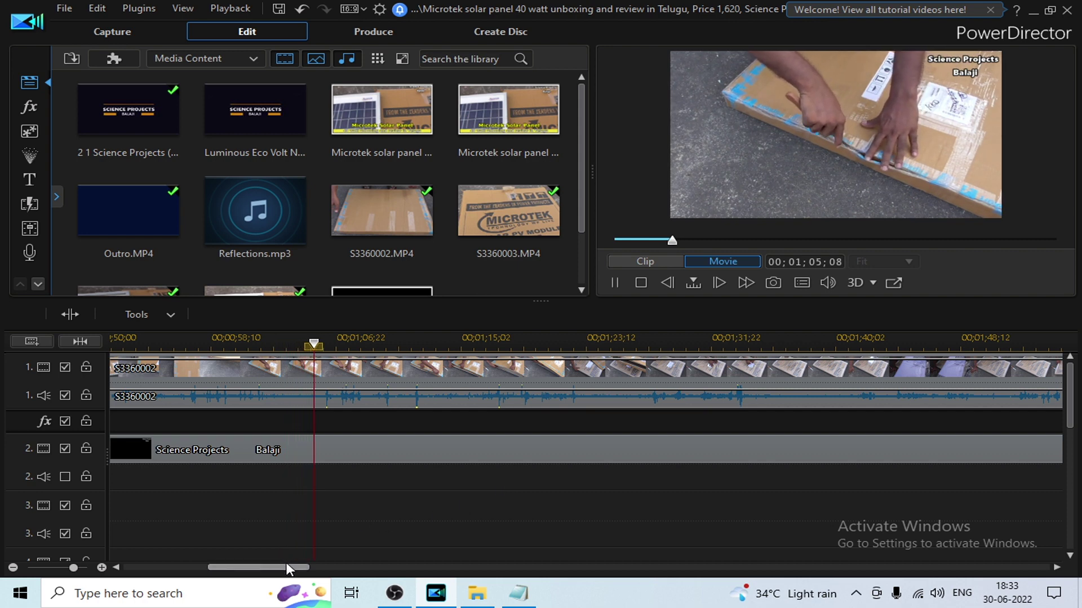
pyautogui.moveTo(288, 569); pyautogui.dragTo(302, 568)
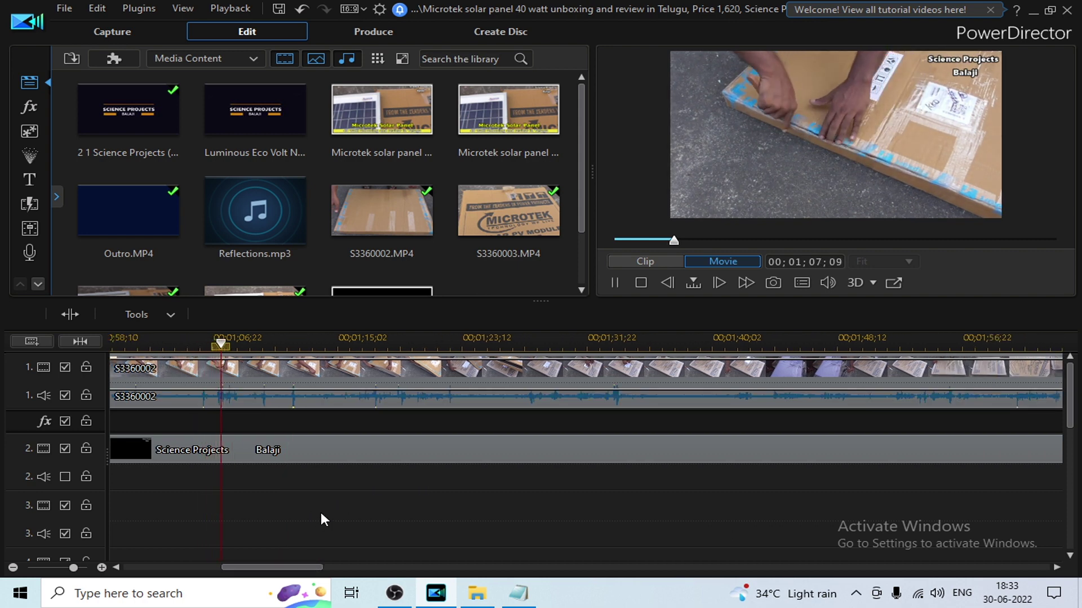
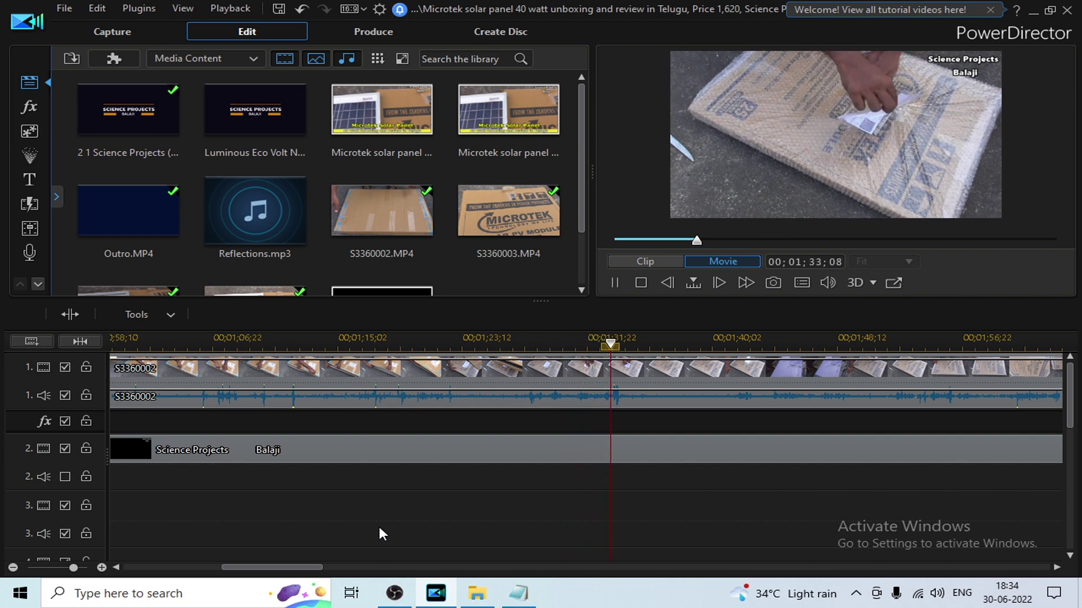
pyautogui.press('space')
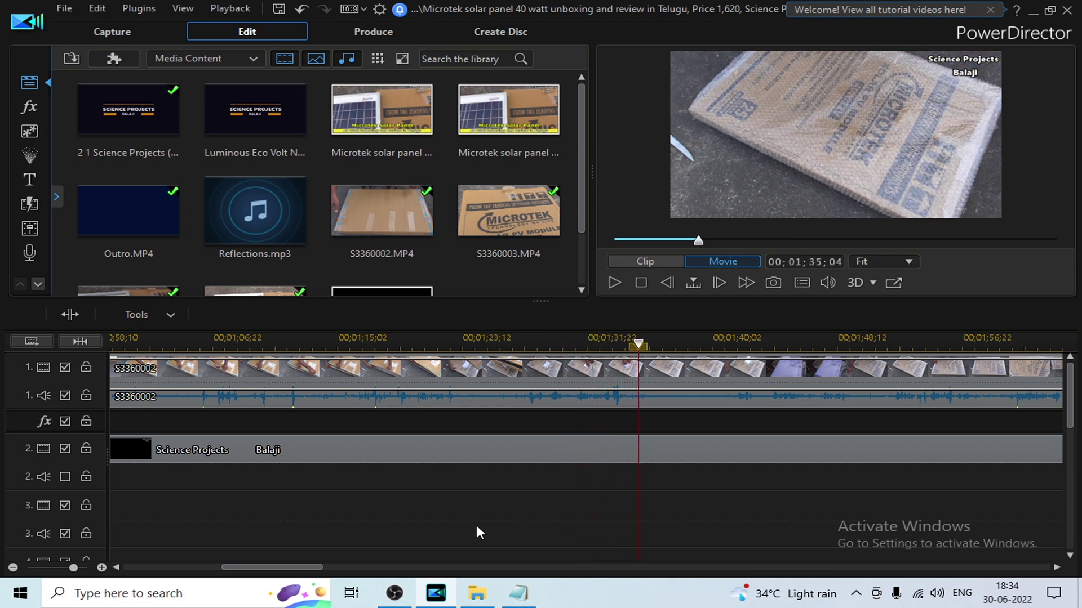
# - Replay the movie from 00;01;24;15 to locate the cut point, and split clip S3360002 on track 1 at 00;01;25;14
pyautogui.moveTo(517, 342); pyautogui.dragTo(479, 340)
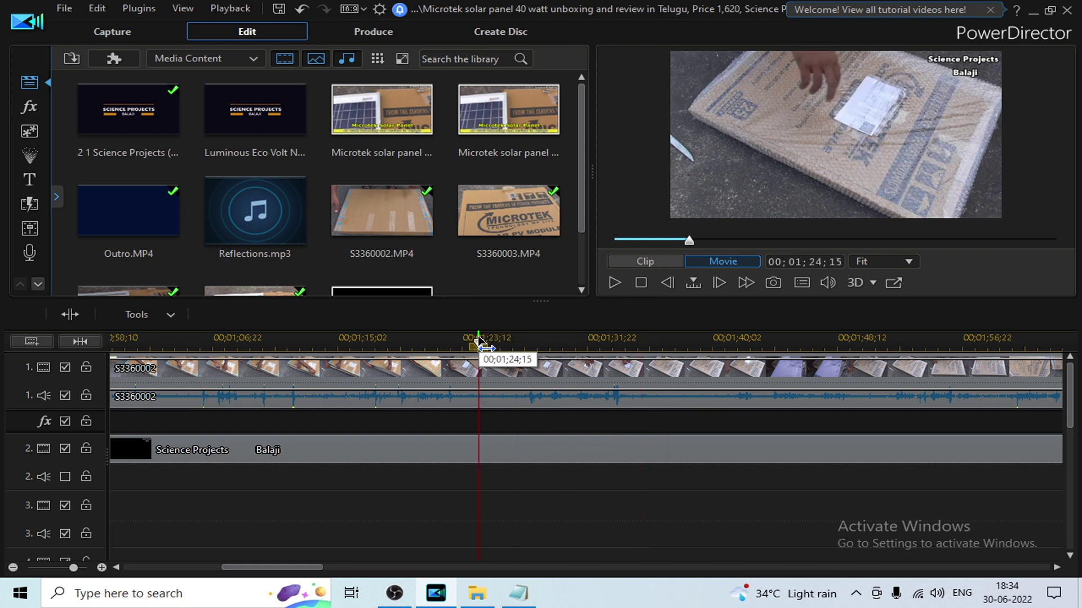
pyautogui.press('space')
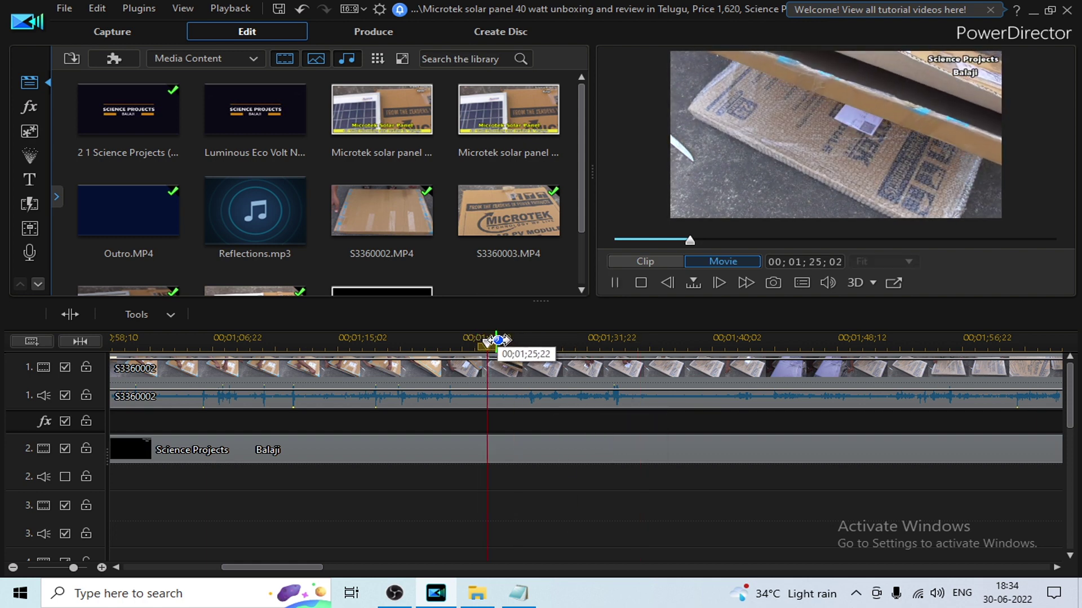
pyautogui.press('space')
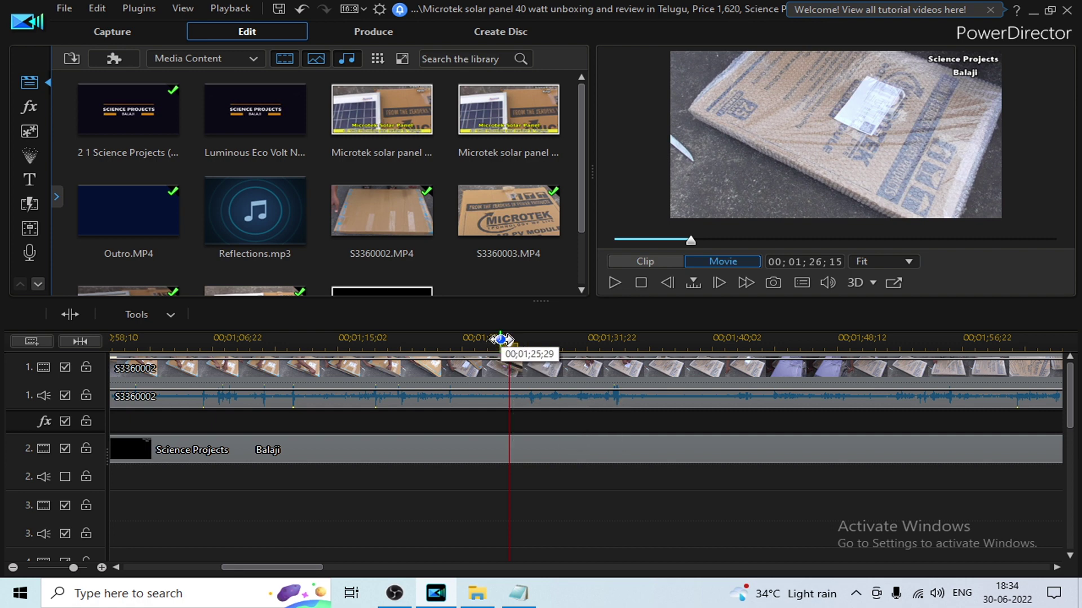
pyautogui.moveTo(503, 345); pyautogui.dragTo(495, 347)
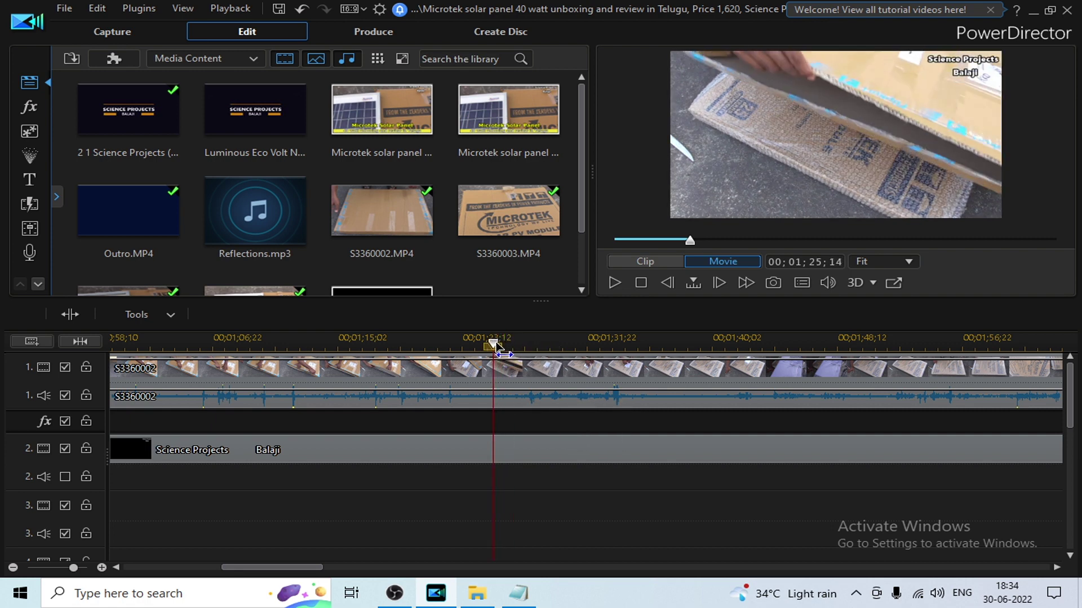
pyautogui.click(501, 381)
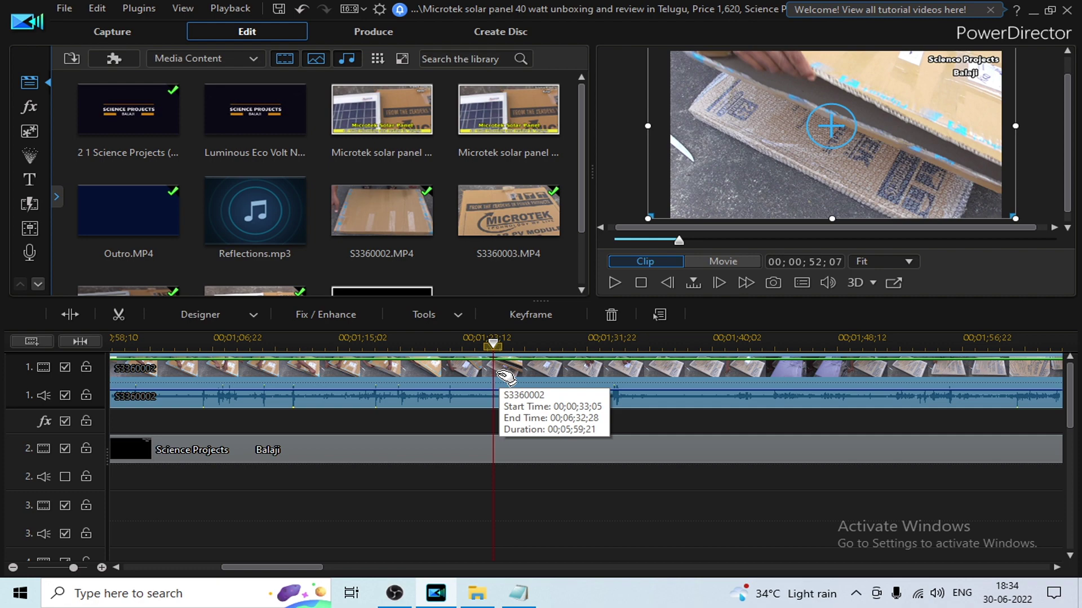
pyautogui.click(69, 313)
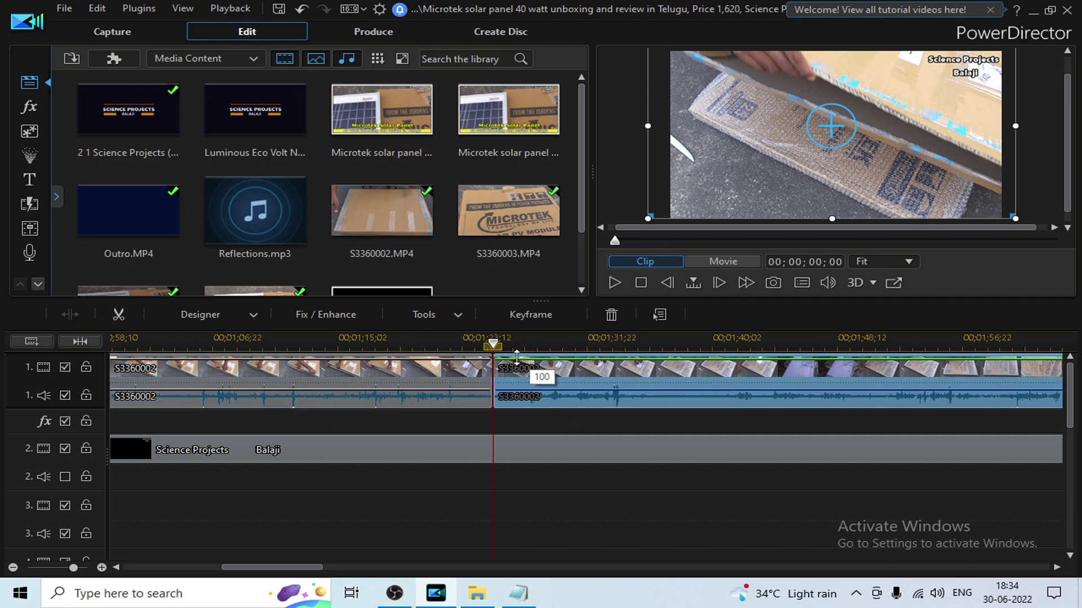
# - Split the second S3360002 piece on track 1 at clip time 00;00;09;17, after the paper is taken off the package
pyautogui.moveTo(494, 345); pyautogui.dragTo(622, 346)
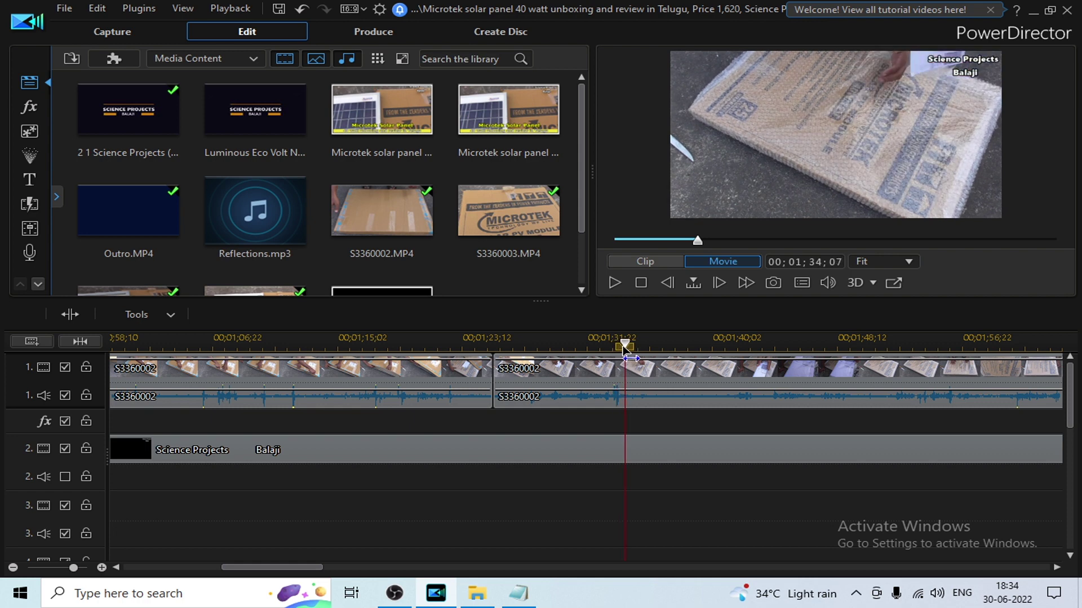
pyautogui.moveTo(629, 351); pyautogui.dragTo(634, 353)
pyautogui.click(637, 356)
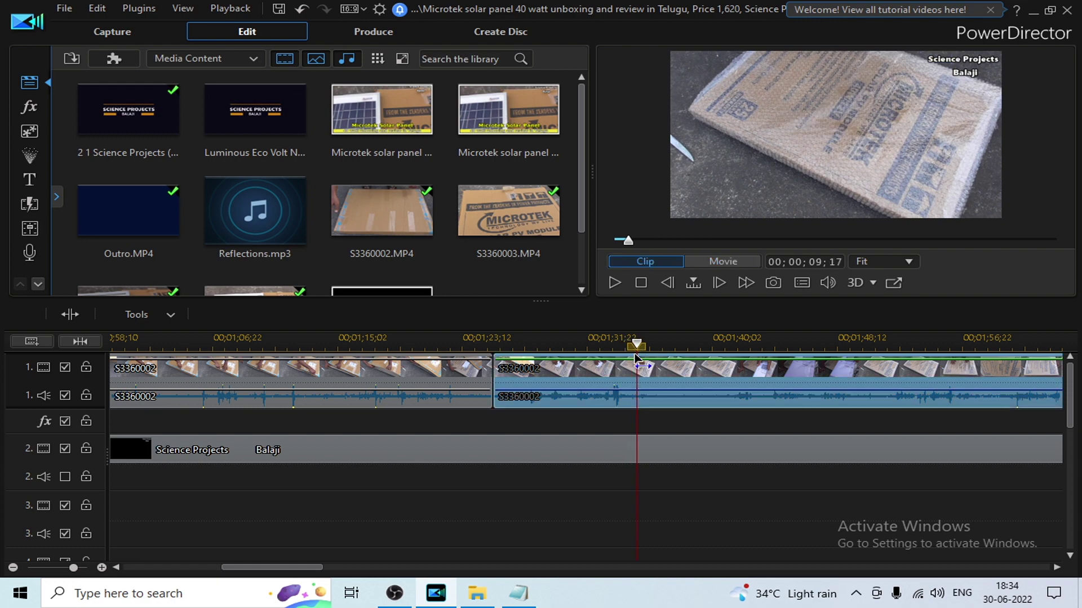
pyautogui.click(66, 317)
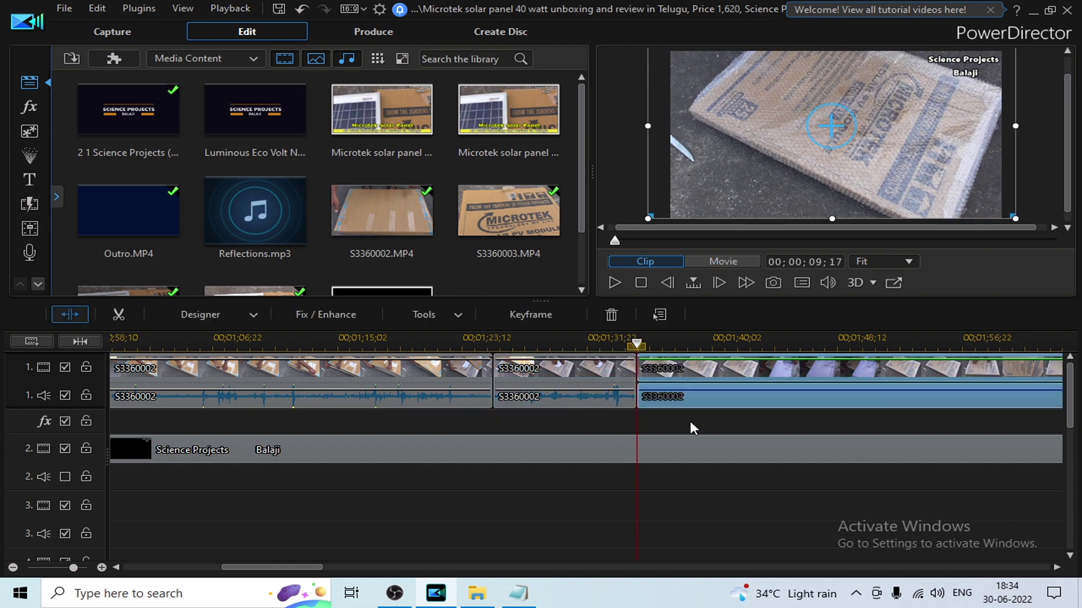
# - Remove the short middle piece of S3360002 between the two splits and fill the gap on track 1
pyautogui.click(559, 380)
pyautogui.rightClick(559, 380)
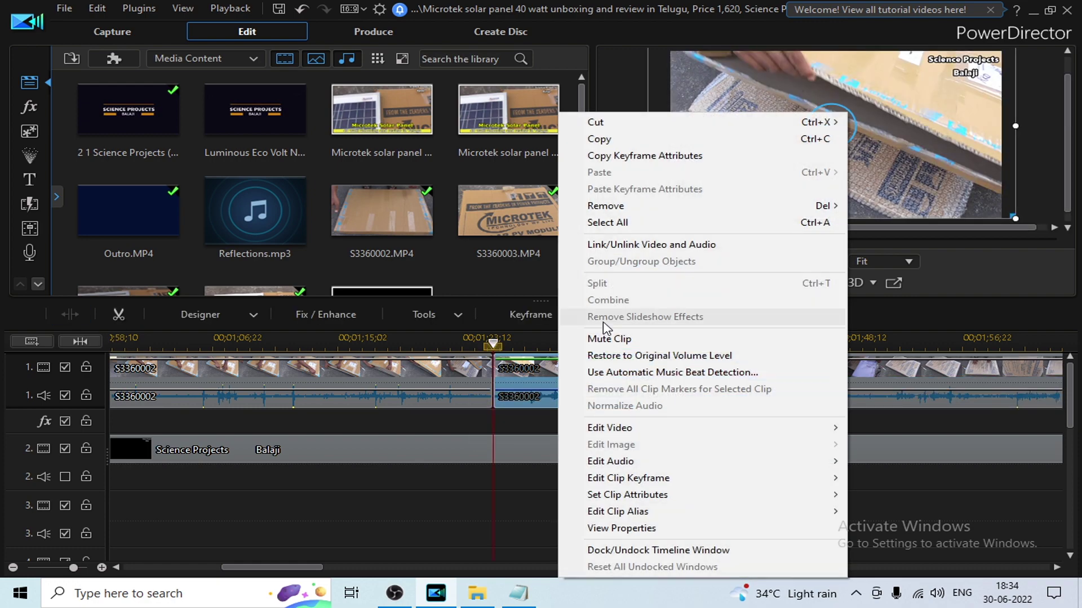
pyautogui.moveTo(616, 210)
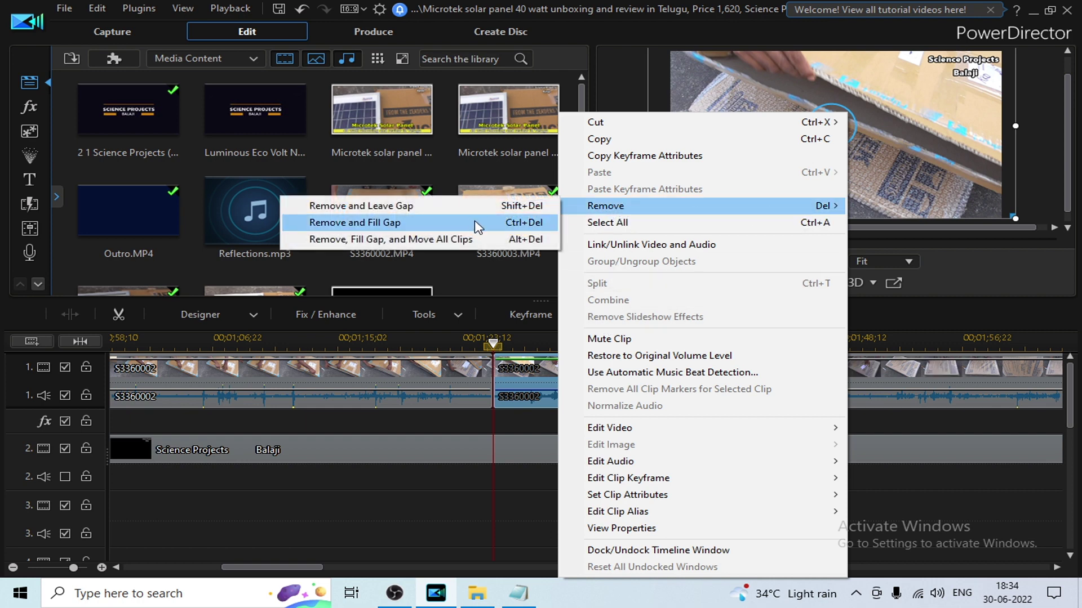
pyautogui.click(518, 224)
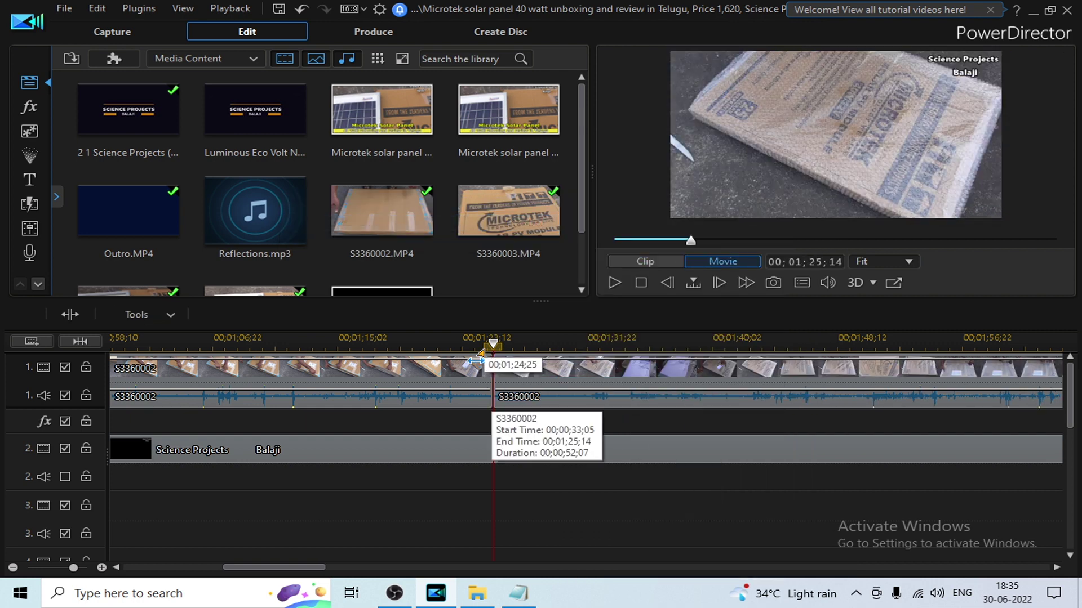
# - Play the movie across the new join between the two S3360002 pieces to check the cut
pyautogui.click(465, 341)
pyautogui.press('space')
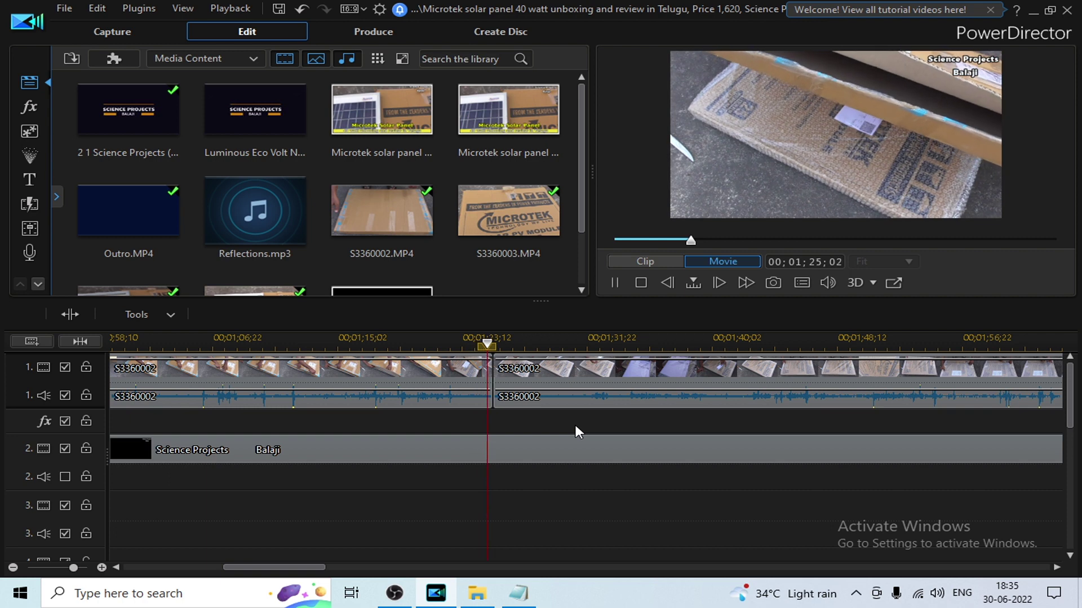
pyautogui.press('space')
# - Add the Wipe Soft transition at the join between the two S3360002 pieces on track 1 and play it back
pyautogui.moveTo(535, 338); pyautogui.dragTo(862, 335)
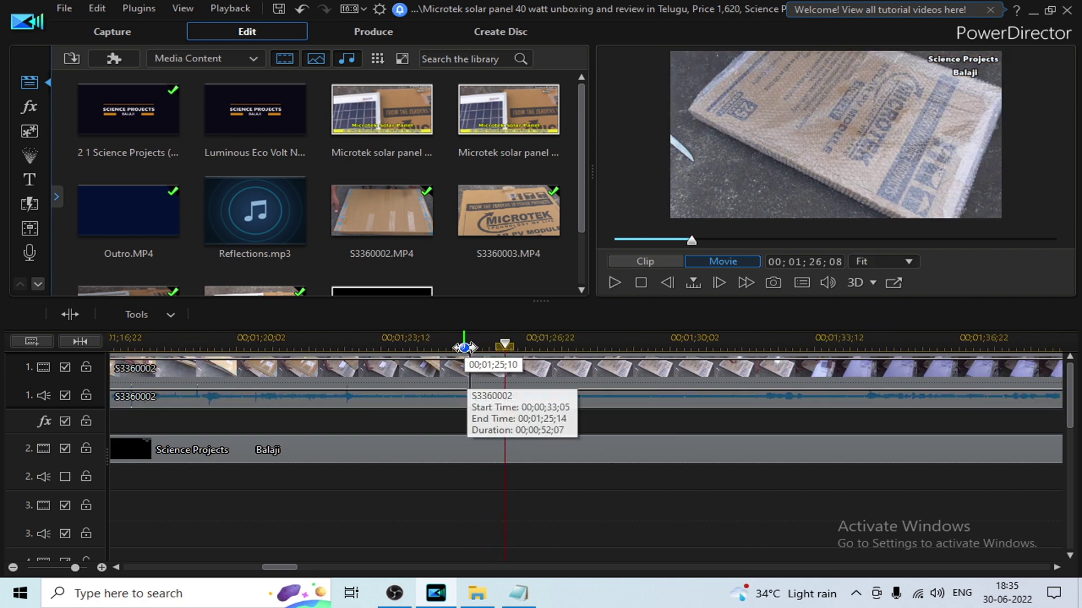
pyautogui.click(464, 342)
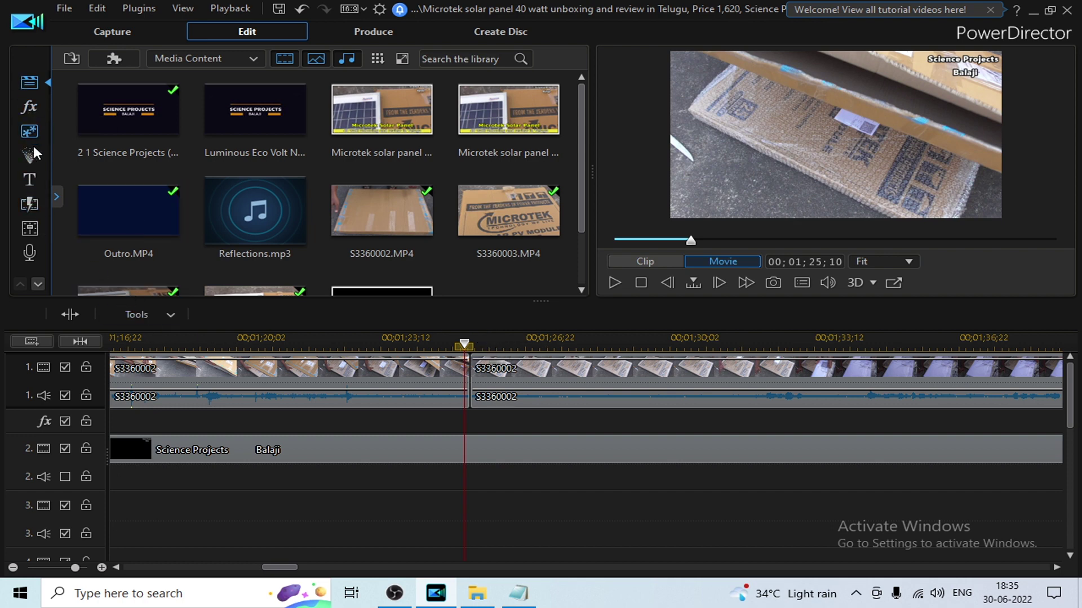
pyautogui.click(31, 205)
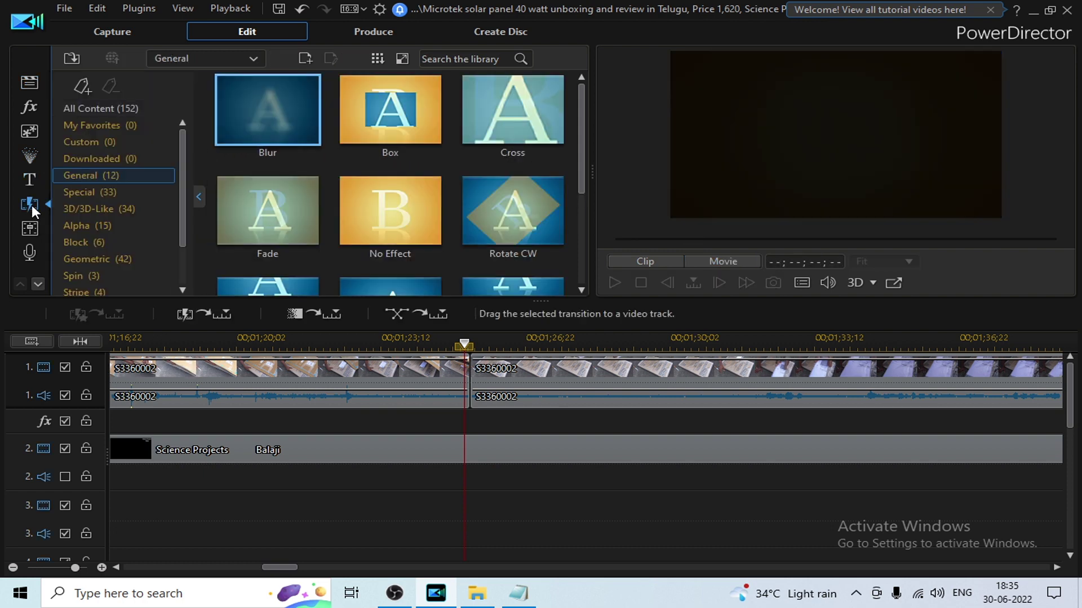
pyautogui.click(123, 109)
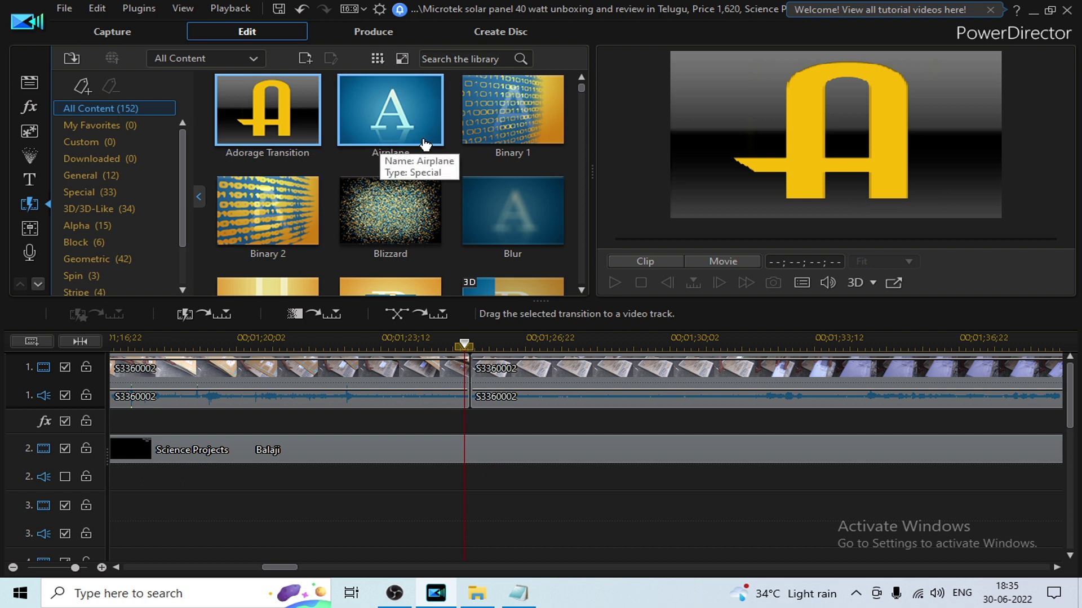
pyautogui.moveTo(580, 88); pyautogui.dragTo(600, 277)
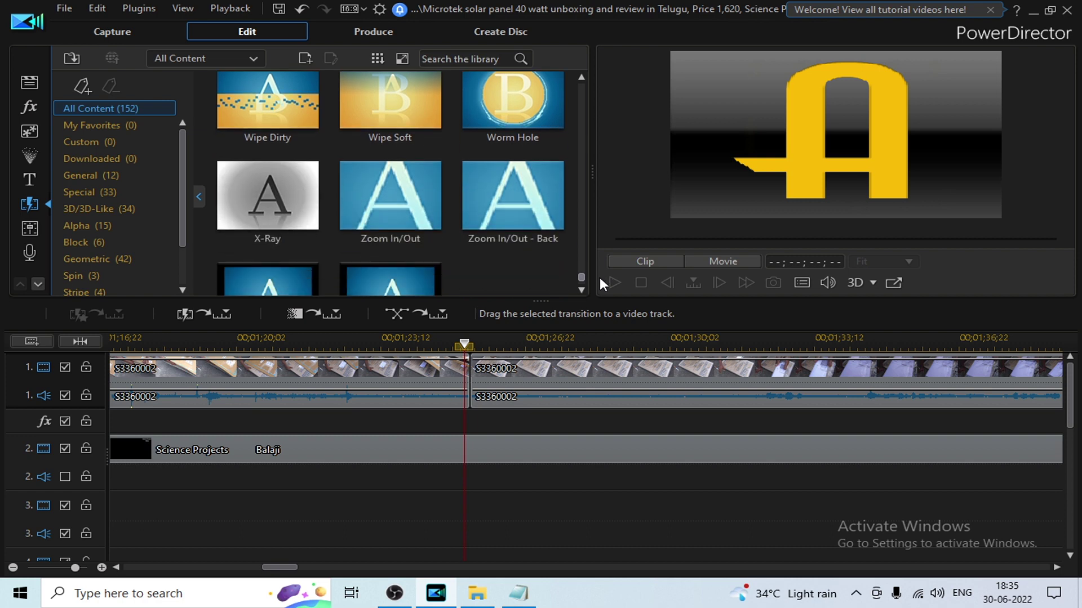
pyautogui.click(386, 100)
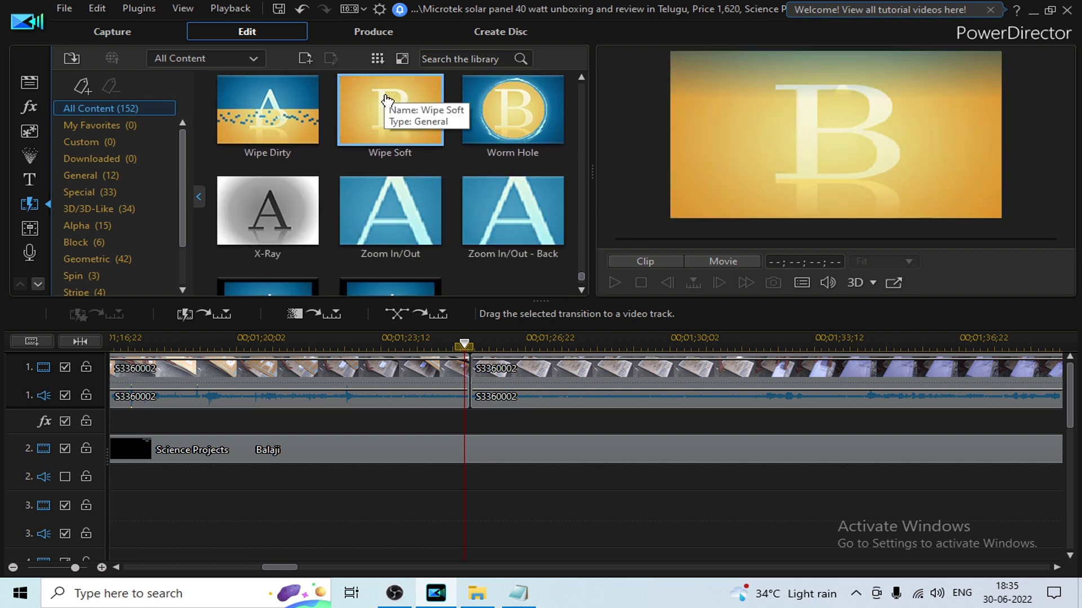
pyautogui.moveTo(386, 101); pyautogui.dragTo(467, 372)
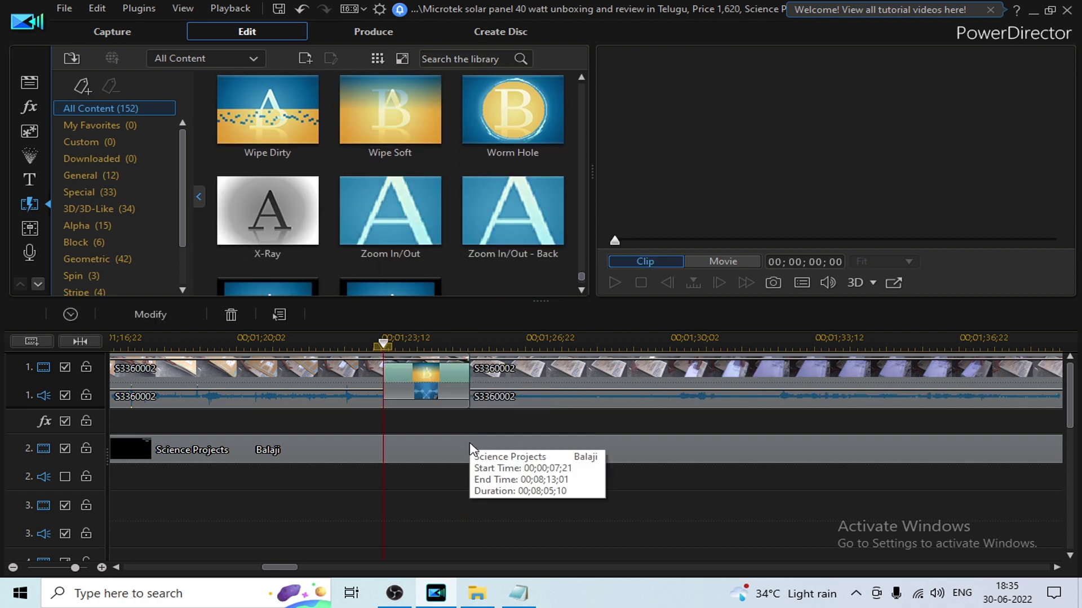
pyautogui.press('space')
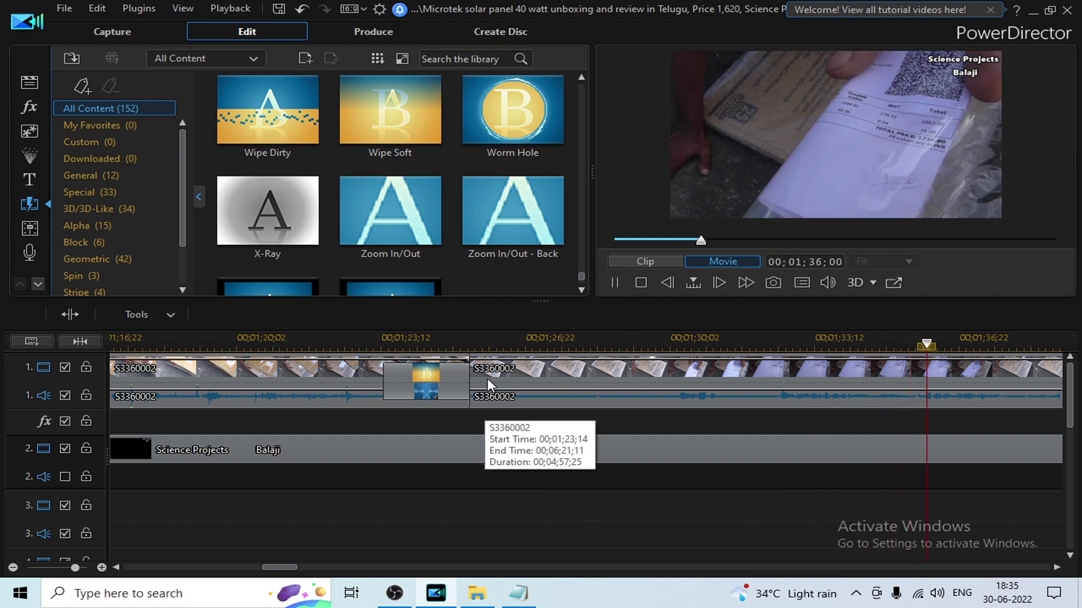
# - Review the packaged solar panel footage on track 1 from about 00;01;36 to 00;02;16, skipping ahead in stages
pyautogui.scroll(-3, 461, 335)
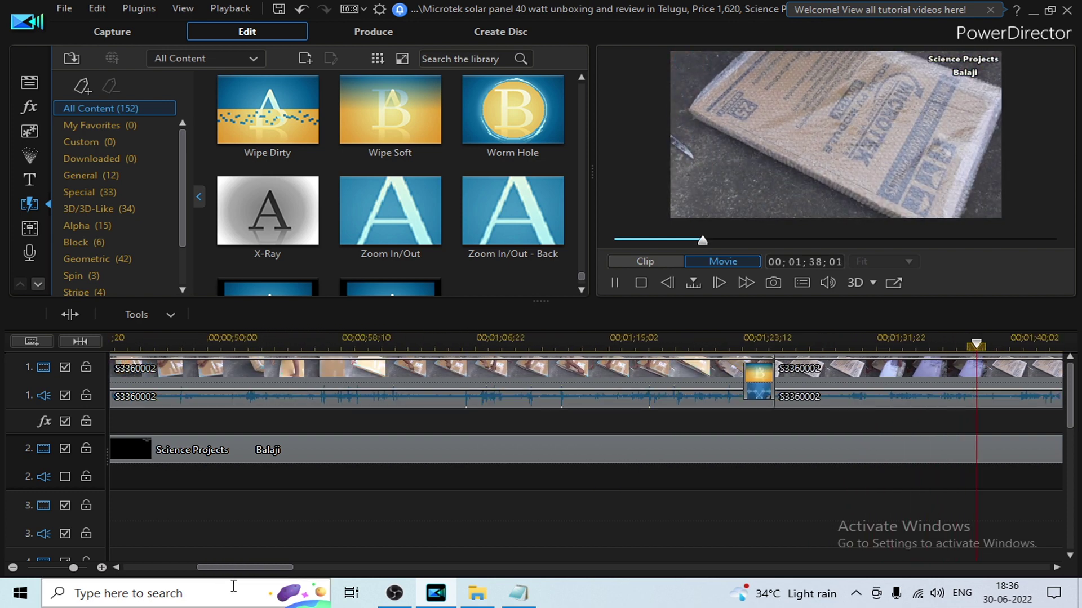
pyautogui.moveTo(254, 567); pyautogui.dragTo(326, 574)
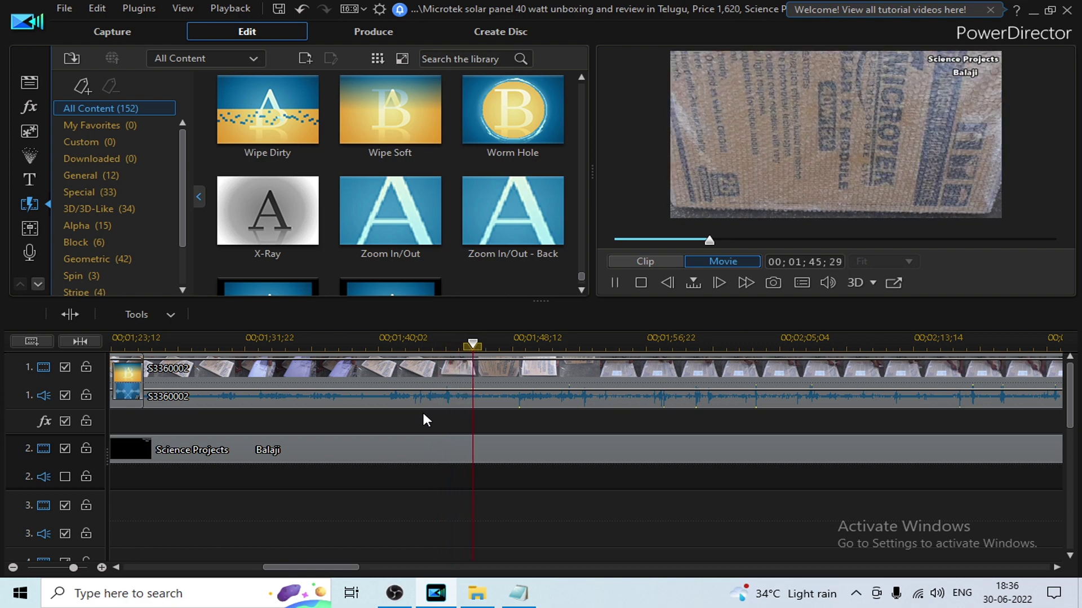
pyautogui.moveTo(344, 568); pyautogui.dragTo(372, 570)
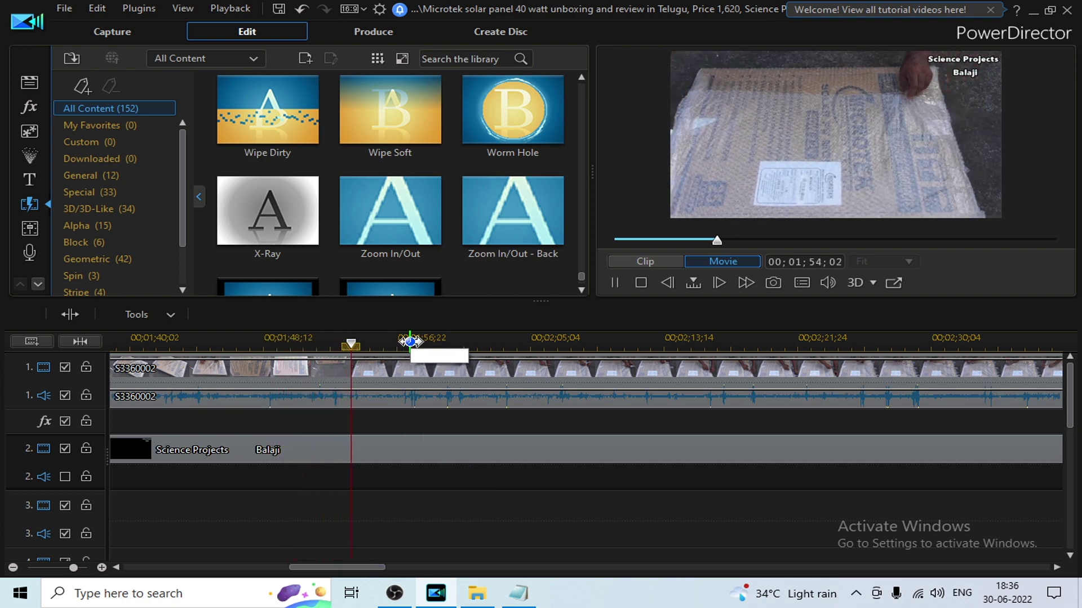
pyautogui.click(429, 341)
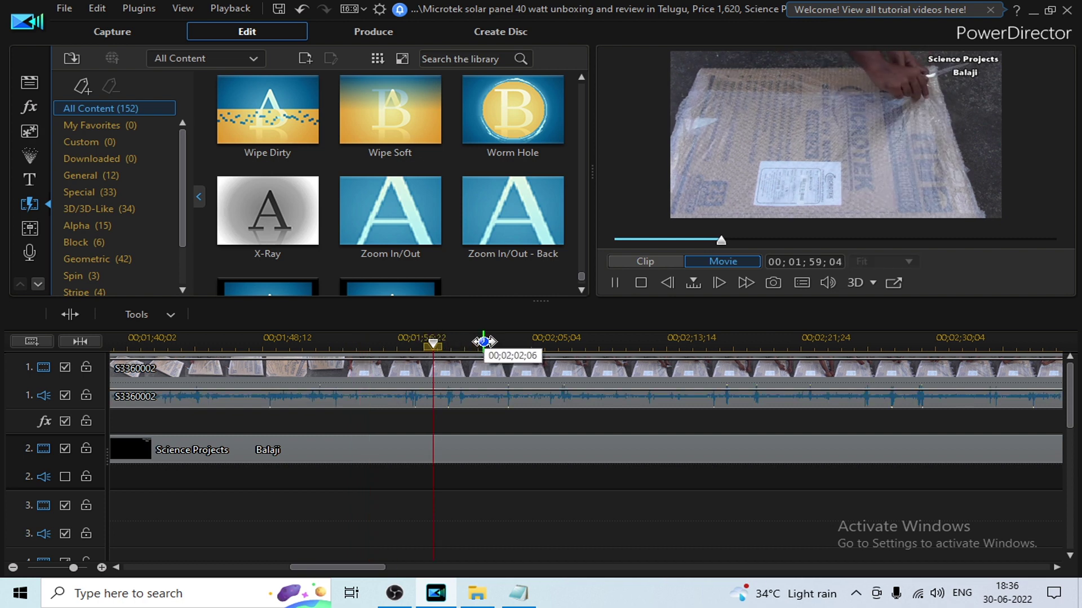
pyautogui.click(484, 342)
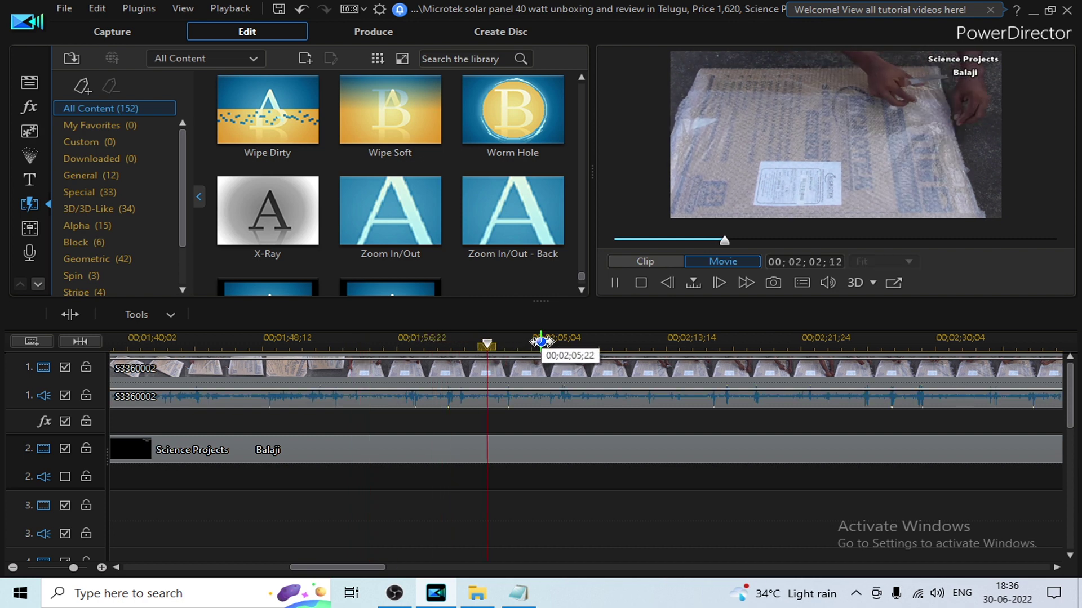
pyautogui.click(540, 341)
pyautogui.click(585, 341)
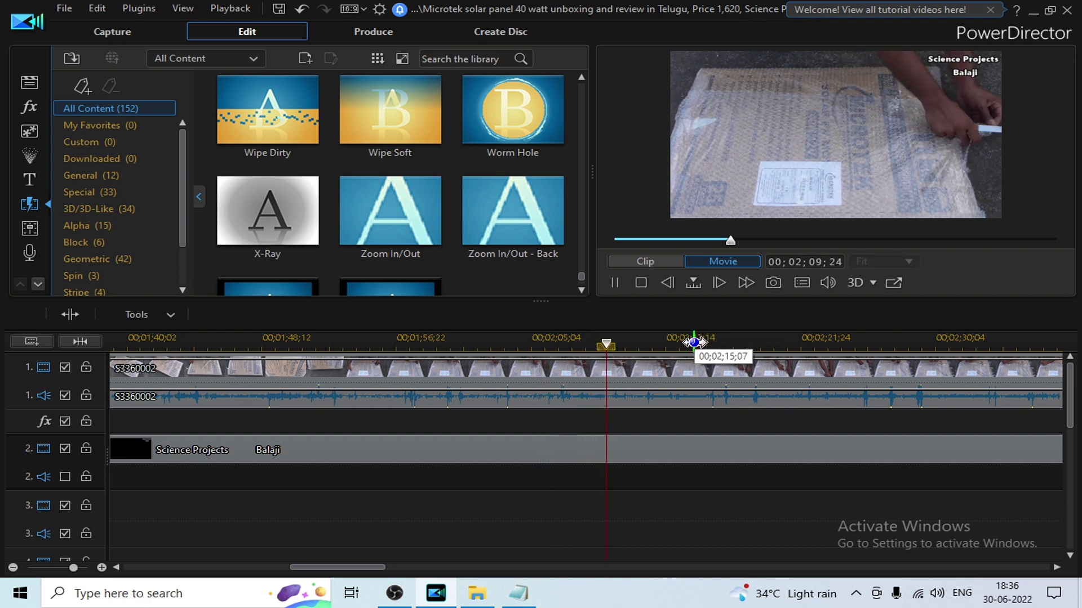
pyautogui.click(692, 341)
pyautogui.moveTo(372, 570); pyautogui.dragTo(420, 570)
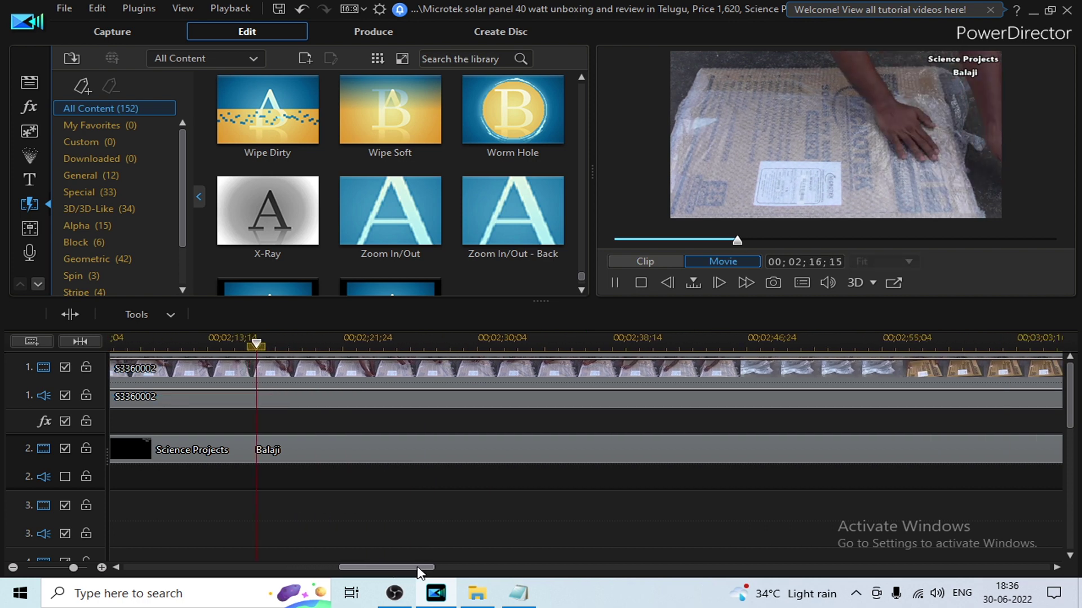
# - Review the unwrapping footage on track 1 from about 00;02;16 to 00;03;02 to find a suitable cut point
pyautogui.click(406, 340)
pyautogui.click(471, 338)
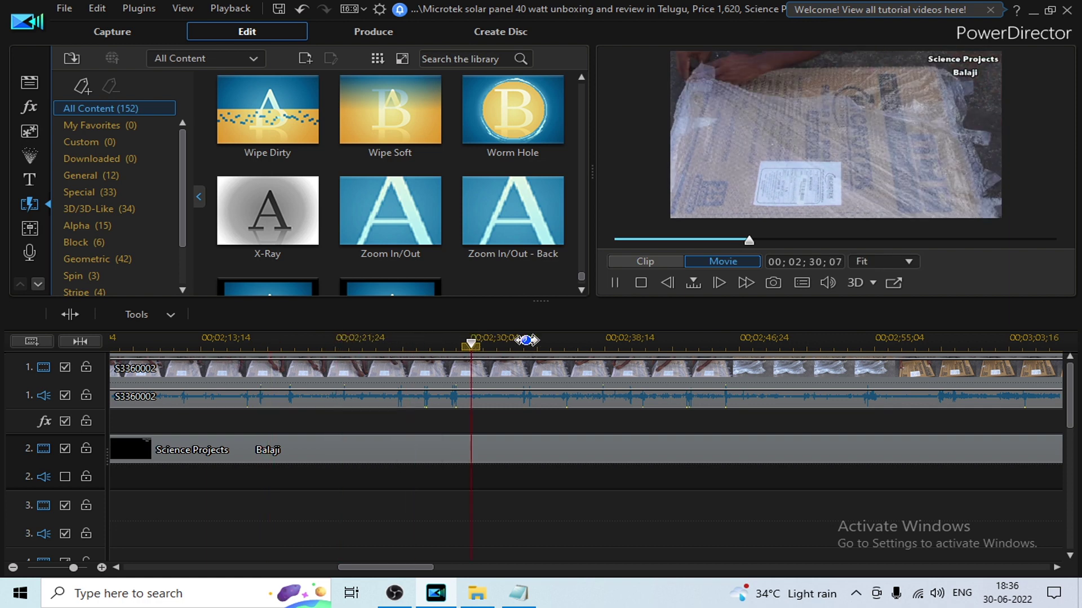
pyautogui.click(526, 340)
pyautogui.click(610, 340)
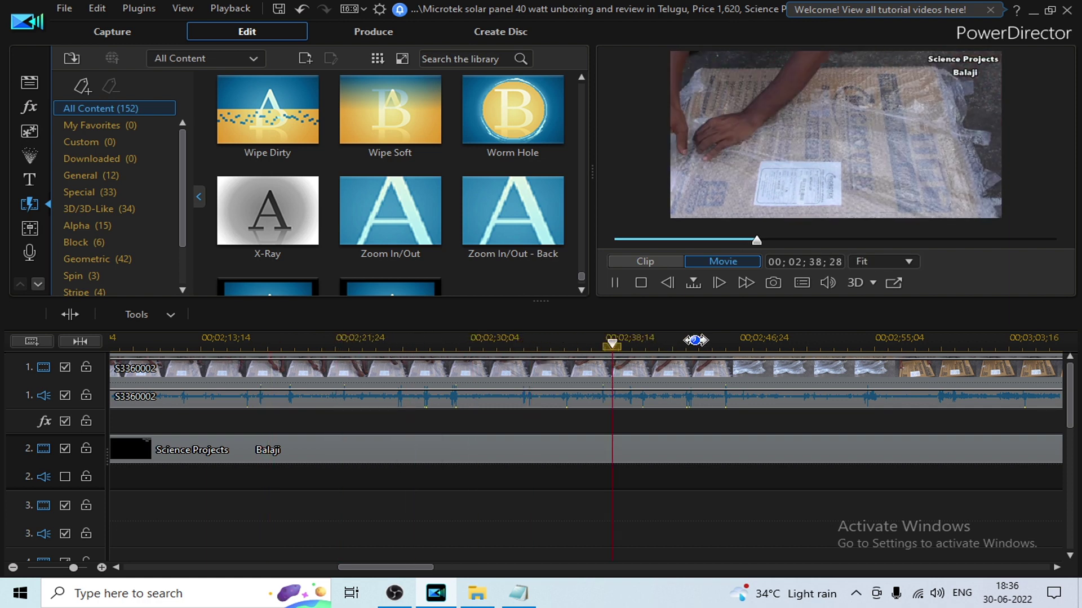
pyautogui.click(690, 340)
pyautogui.click(756, 342)
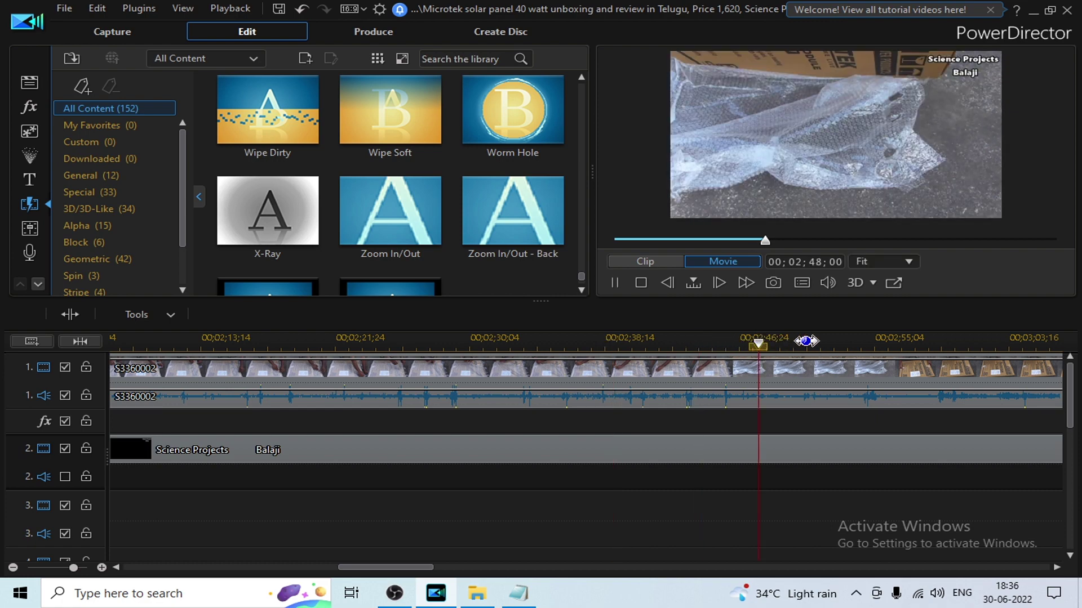
pyautogui.scroll(-1, 613, 345)
pyautogui.scroll(-1, 613, 345)
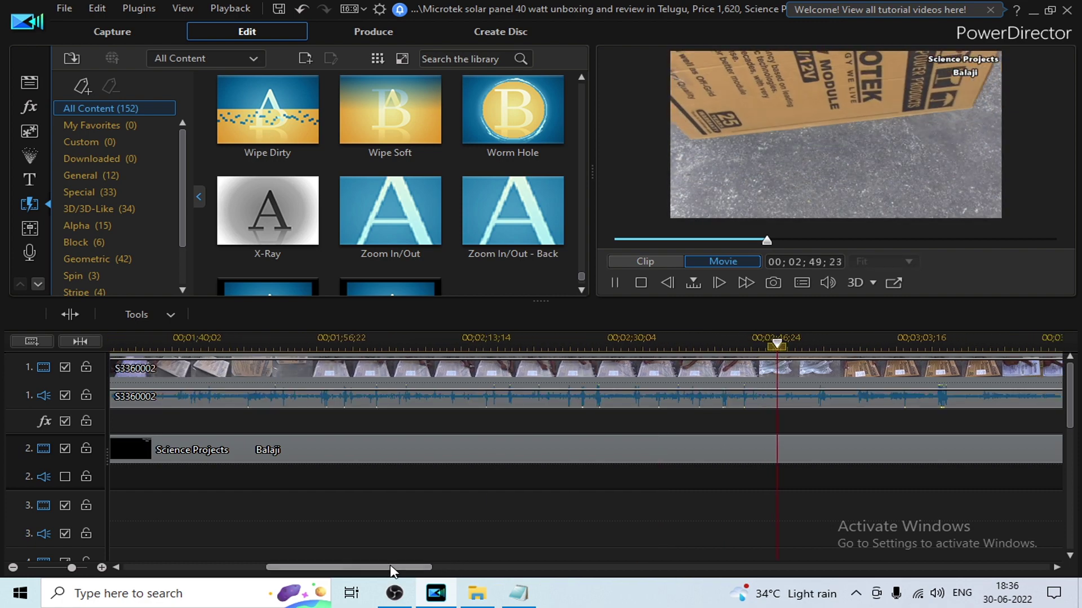
pyautogui.moveTo(394, 570); pyautogui.dragTo(454, 570)
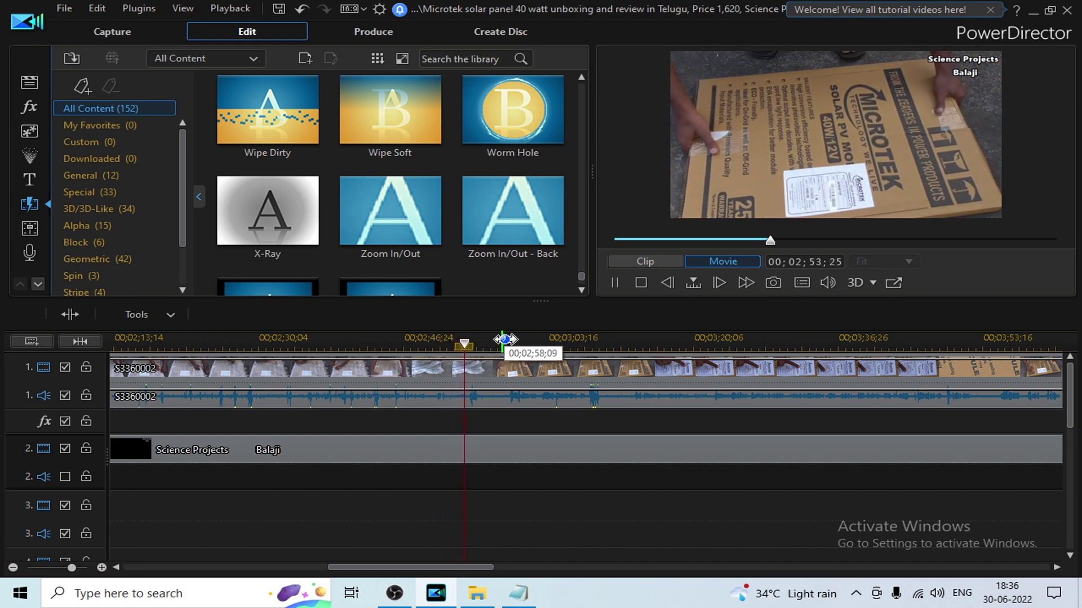
pyautogui.click(510, 339)
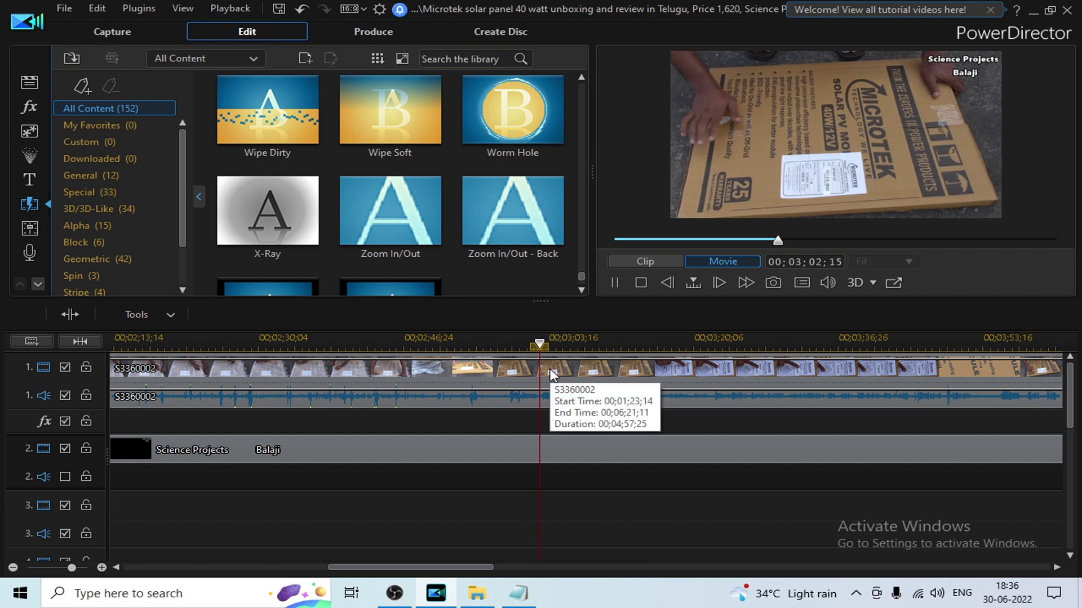
# - Split the S3360002 clip on track 1 at about 00;02;53, where the unwrapped carton is held flat on the ground
pyautogui.click(311, 340)
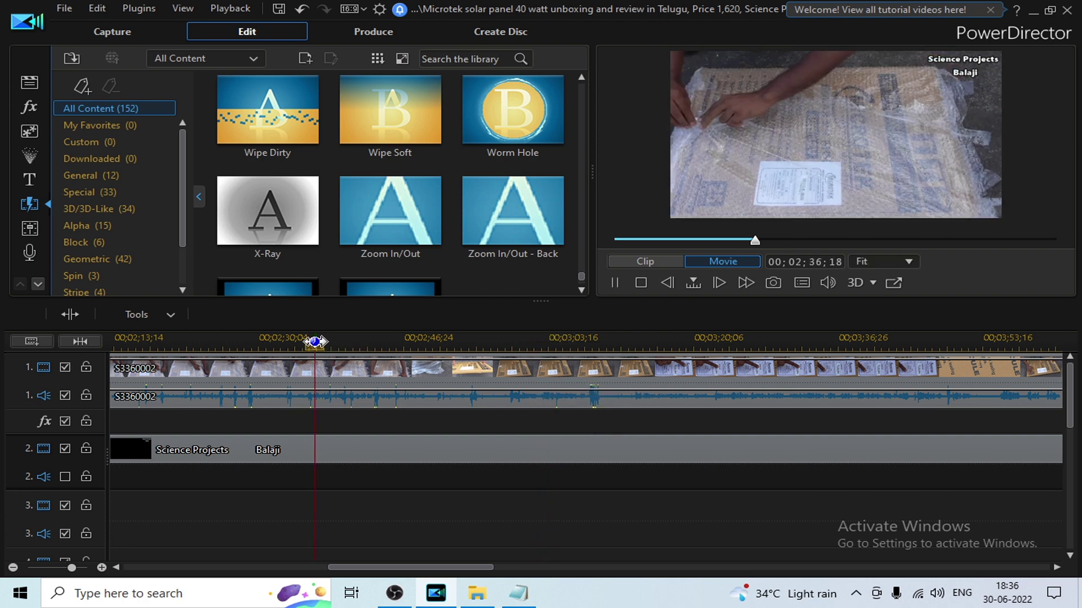
pyautogui.moveTo(333, 341); pyautogui.dragTo(445, 340)
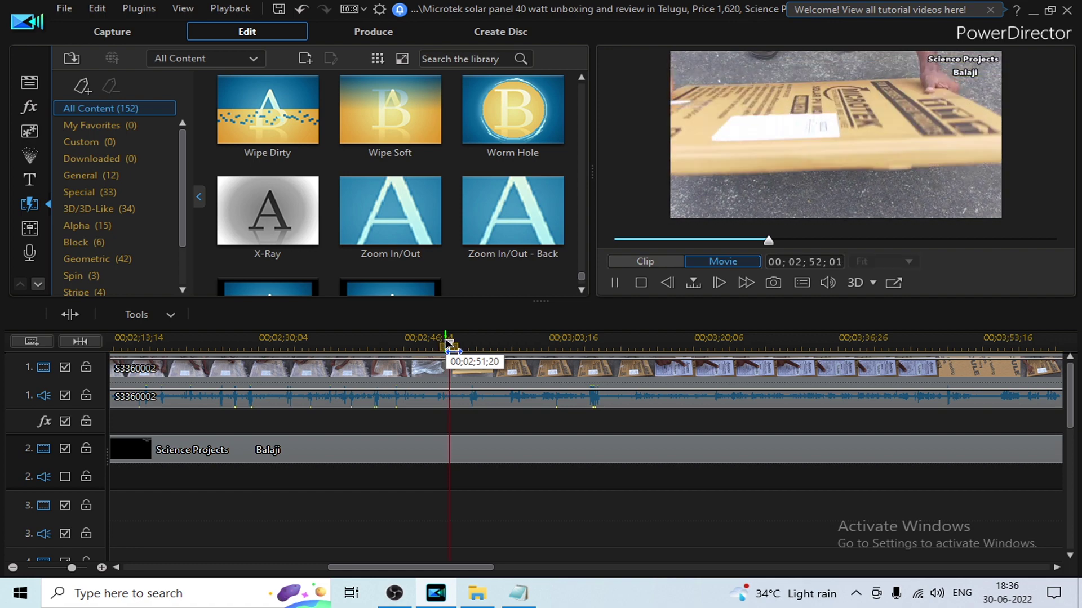
pyautogui.click(447, 381)
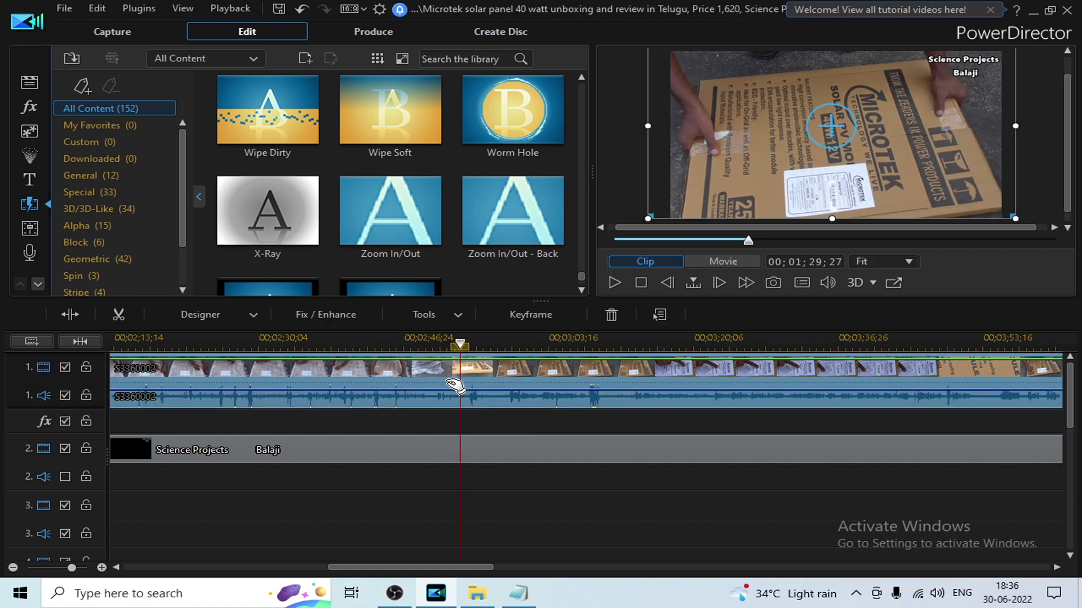
pyautogui.click(79, 318)
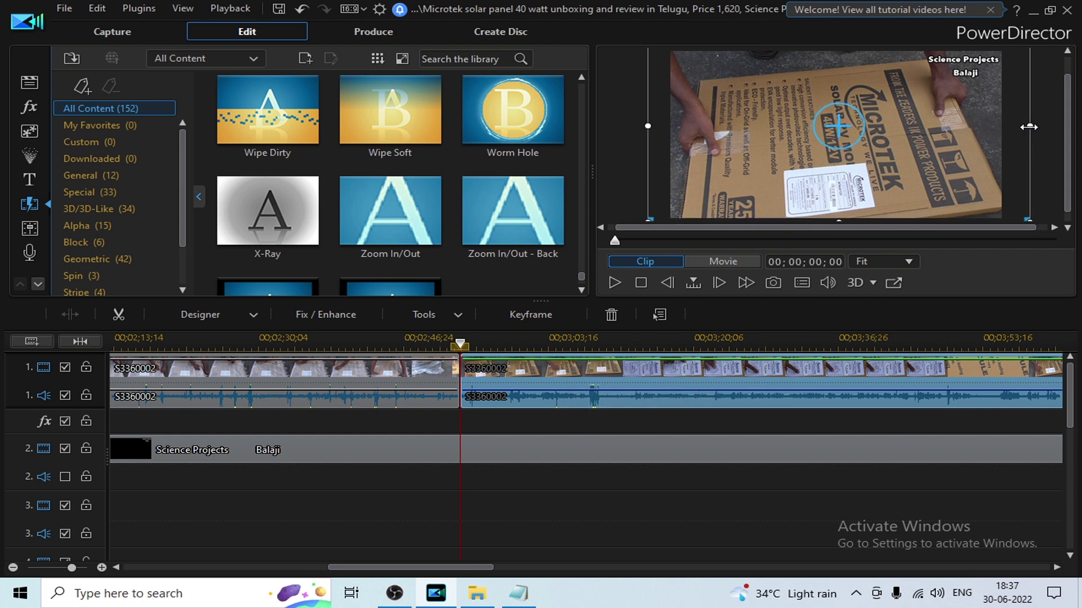
# - Slightly enlarge and reposition the picture of the clip after the split so it fills the frame, and play it back
pyautogui.moveTo(922, 149); pyautogui.dragTo(917, 144)
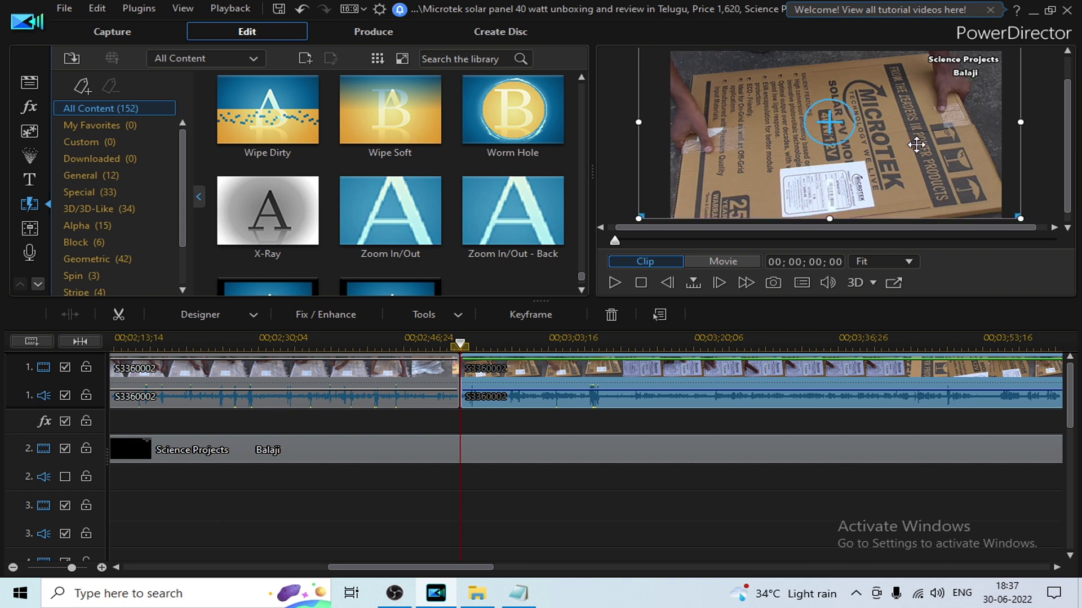
pyautogui.click(490, 417)
pyautogui.press('space')
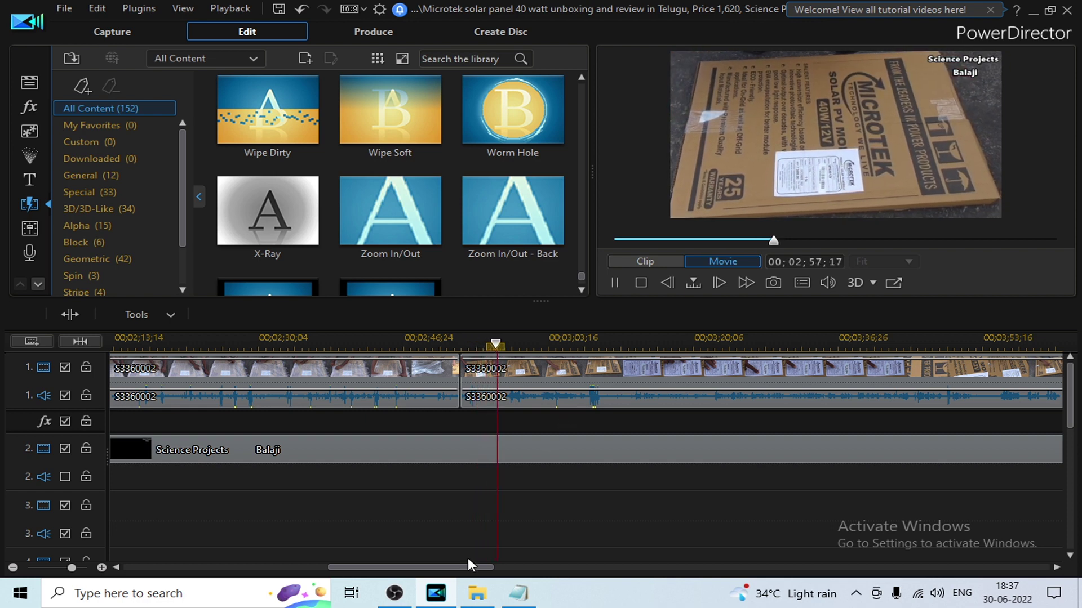
pyautogui.moveTo(474, 562); pyautogui.dragTo(484, 562)
pyautogui.press('space')
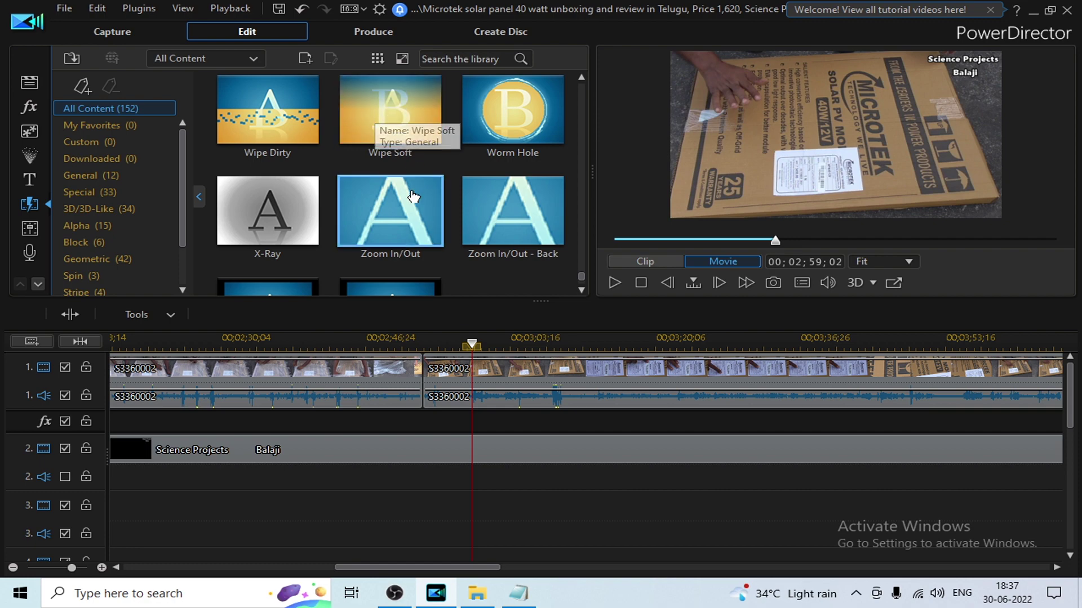
# - Browse the full transition library and the General category for a transition to use at the new cut
pyautogui.scroll(-1, 409, 229)
pyautogui.scroll(4, 409, 228)
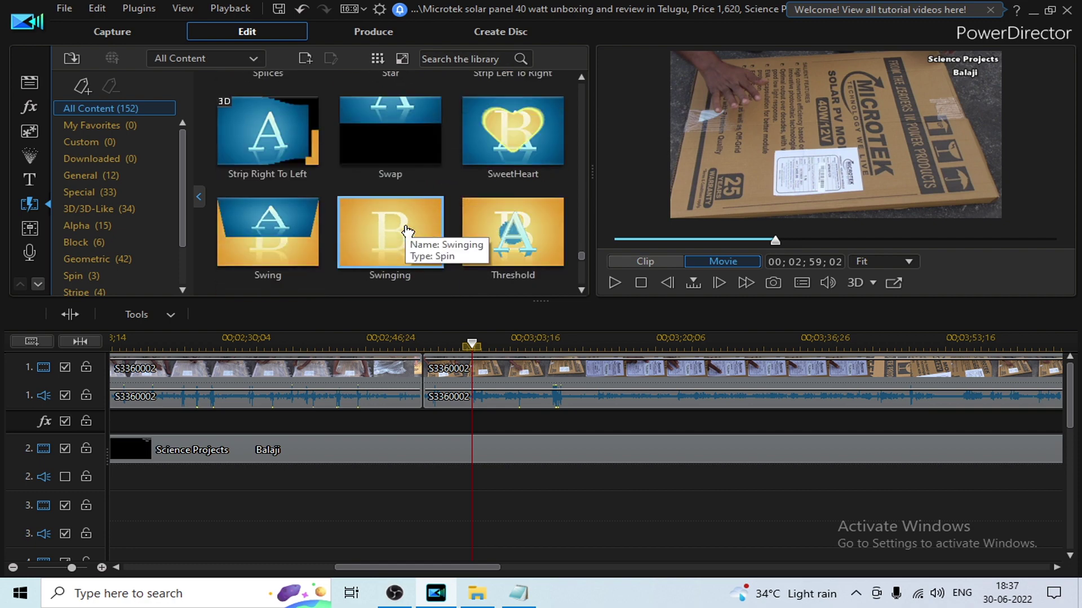
pyautogui.scroll(-5, 408, 228)
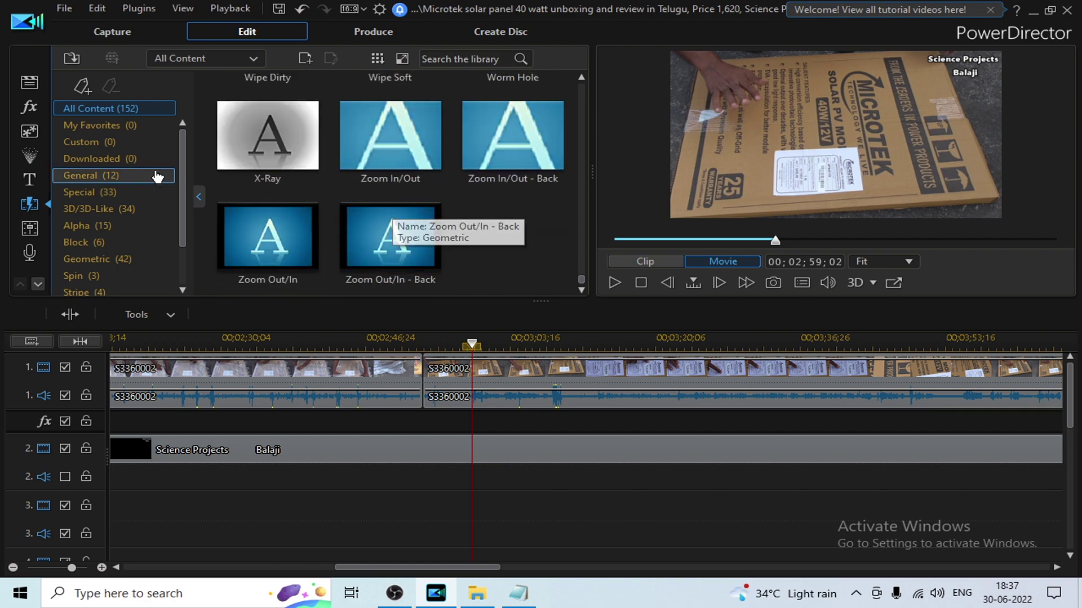
pyautogui.click(125, 176)
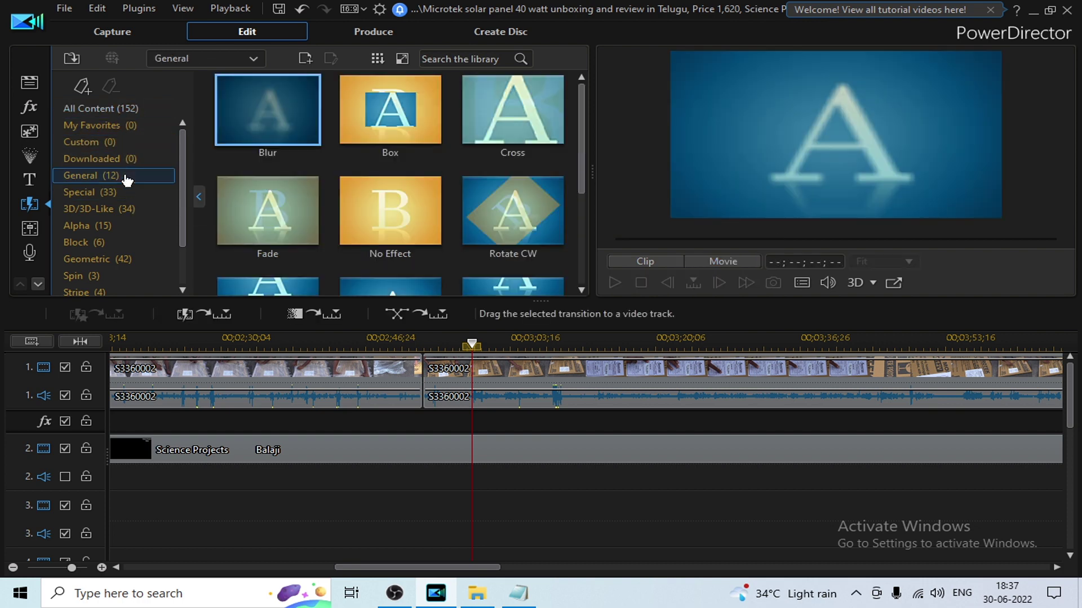
pyautogui.scroll(-2, 379, 212)
pyautogui.click(382, 214)
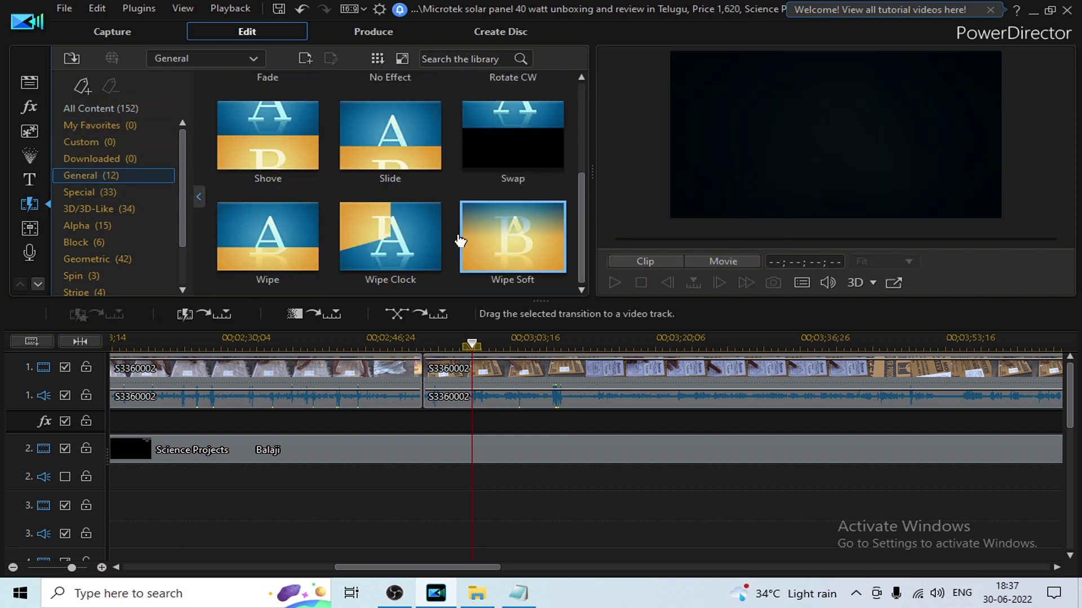
# - Look through the Special, 3D/3D-Like, Alpha and Block transition categories for a suitable effect
pyautogui.click(107, 192)
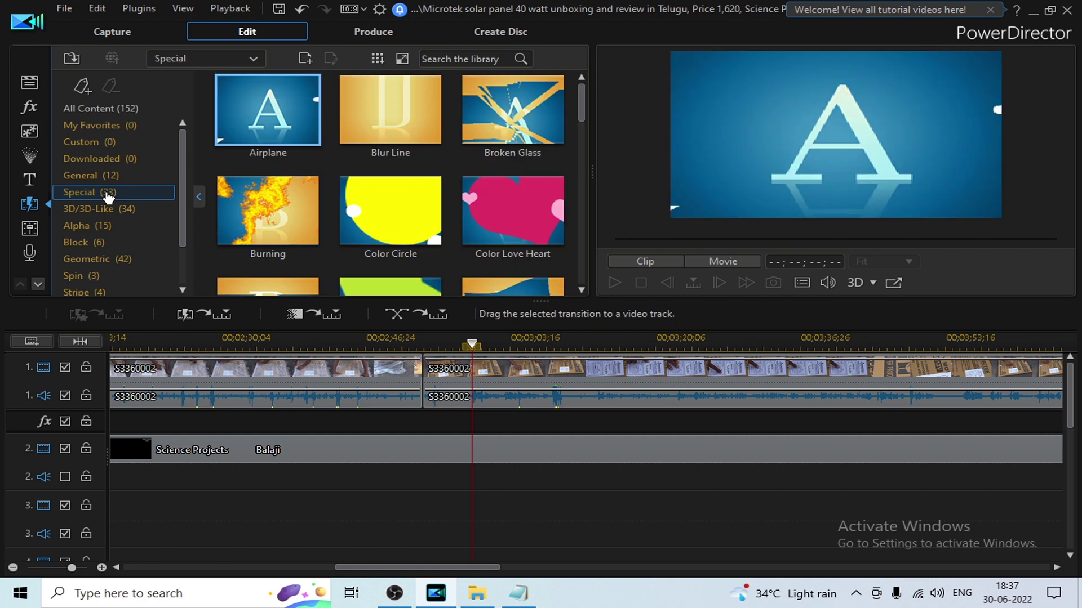
pyautogui.scroll(-7, 367, 211)
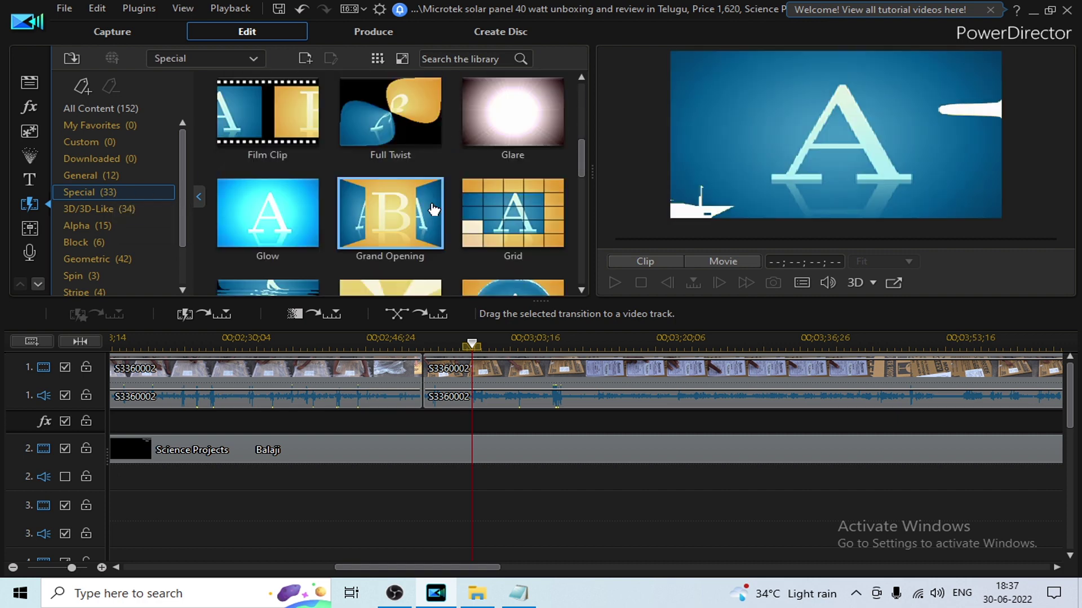
pyautogui.scroll(-5, 388, 223)
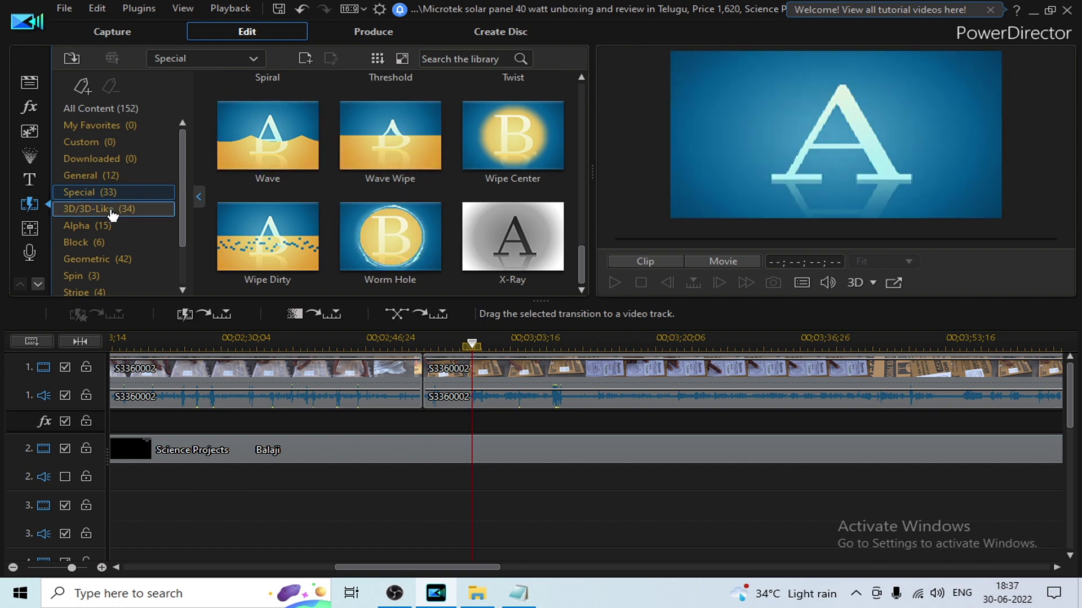
pyautogui.click(107, 211)
pyautogui.scroll(-10, 374, 214)
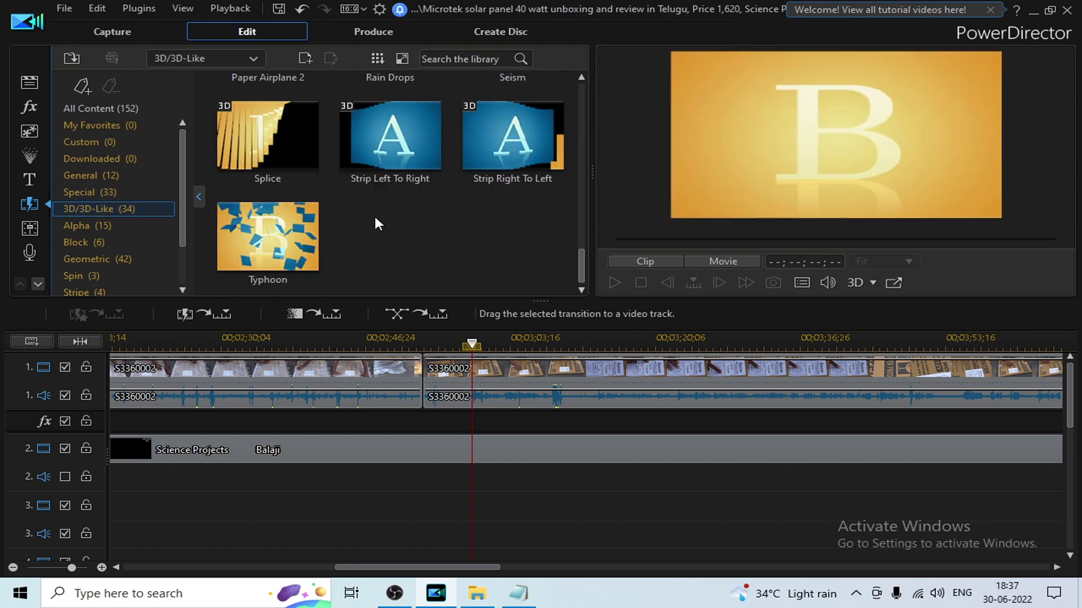
pyautogui.click(138, 241)
pyautogui.click(134, 227)
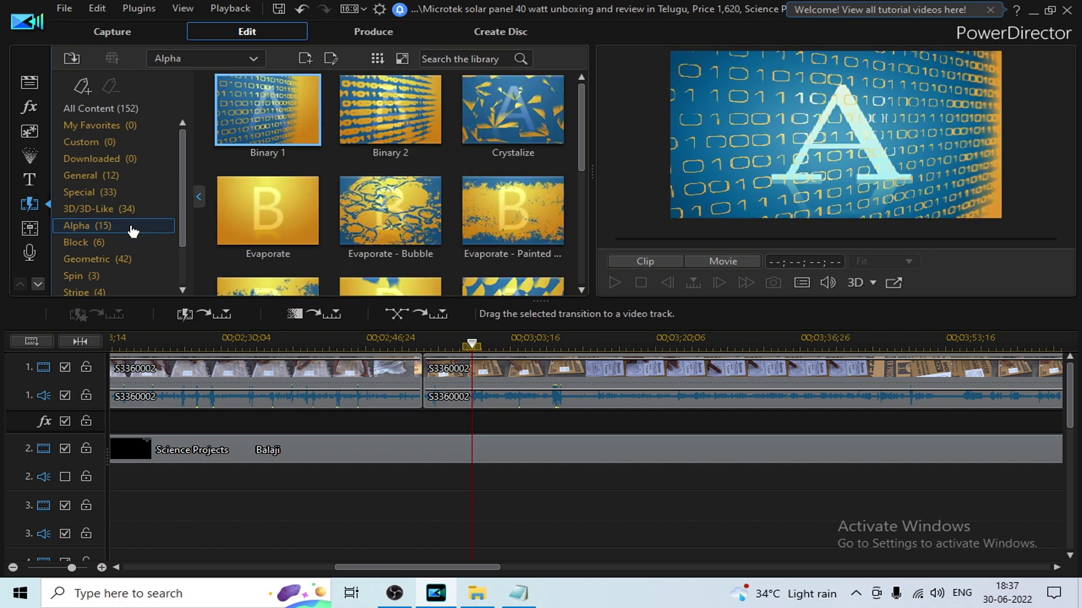
pyautogui.click(126, 243)
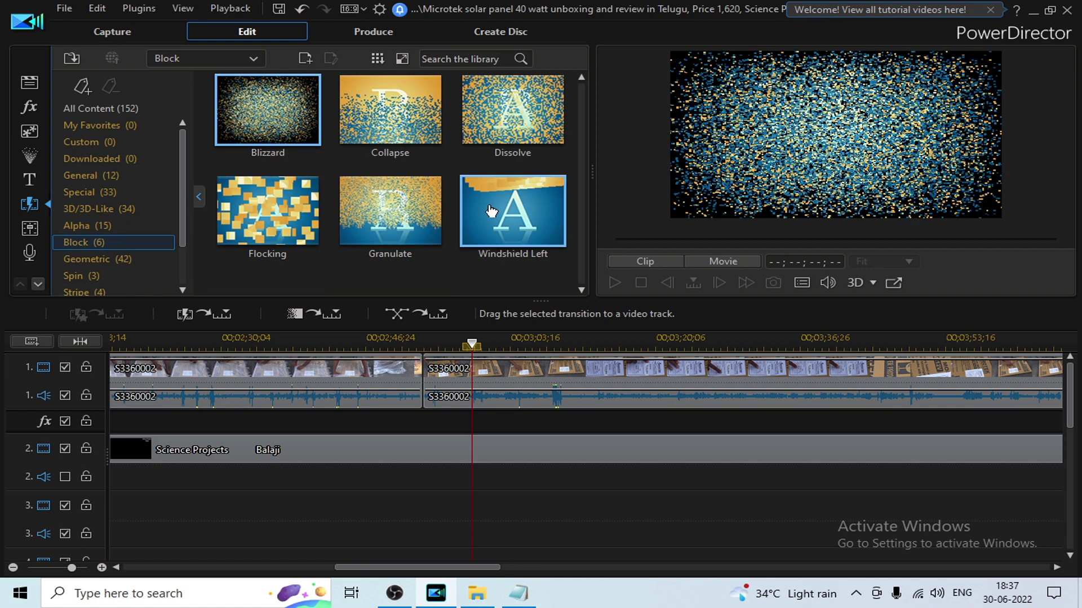
# - Apply the Geometric transition Fade 3 at the cut between the two S3360002 clips near 00;02;53 and play it back
pyautogui.click(93, 259)
pyautogui.scroll(-6, 314, 217)
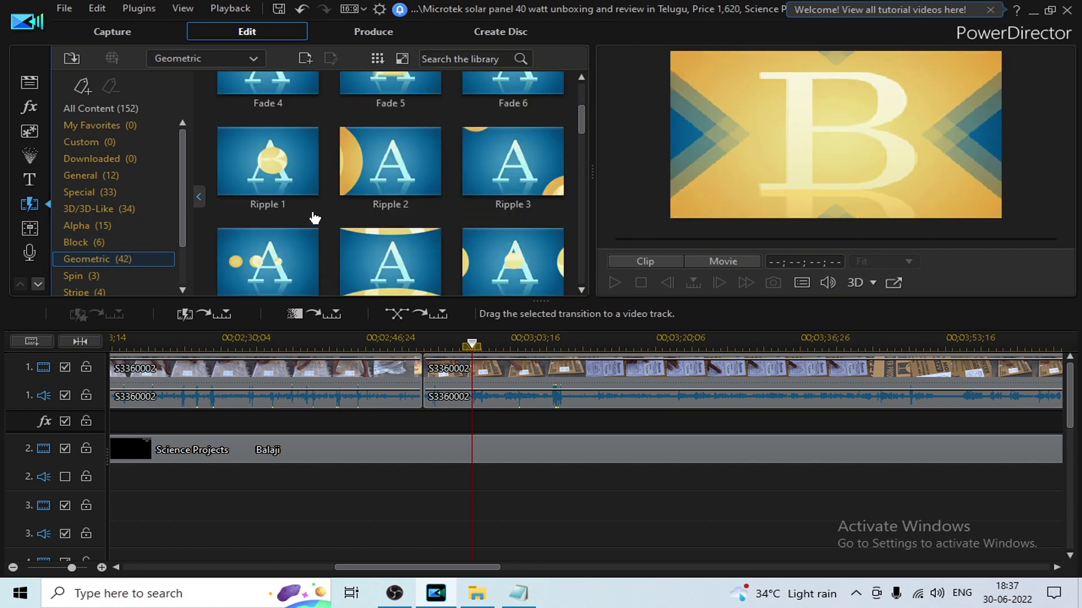
pyautogui.scroll(6, 314, 217)
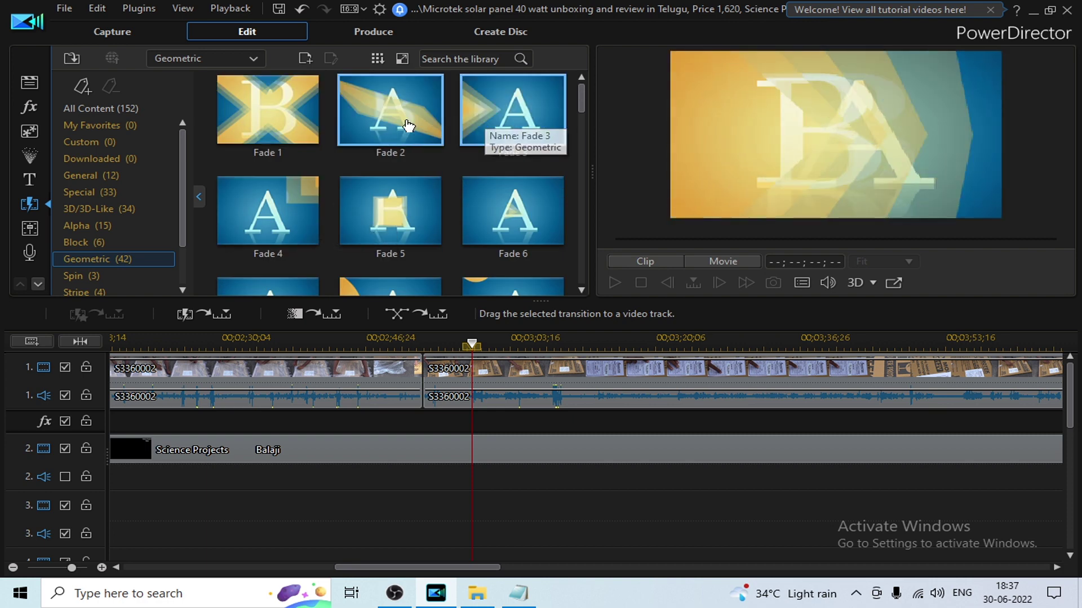
pyautogui.moveTo(517, 124); pyautogui.dragTo(418, 425)
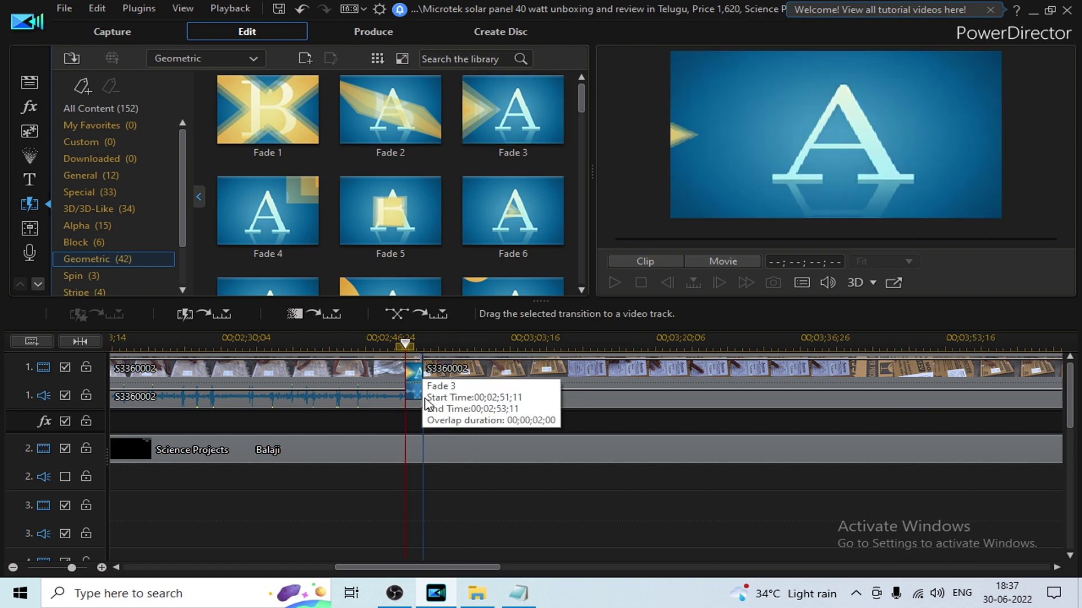
pyautogui.press('space')
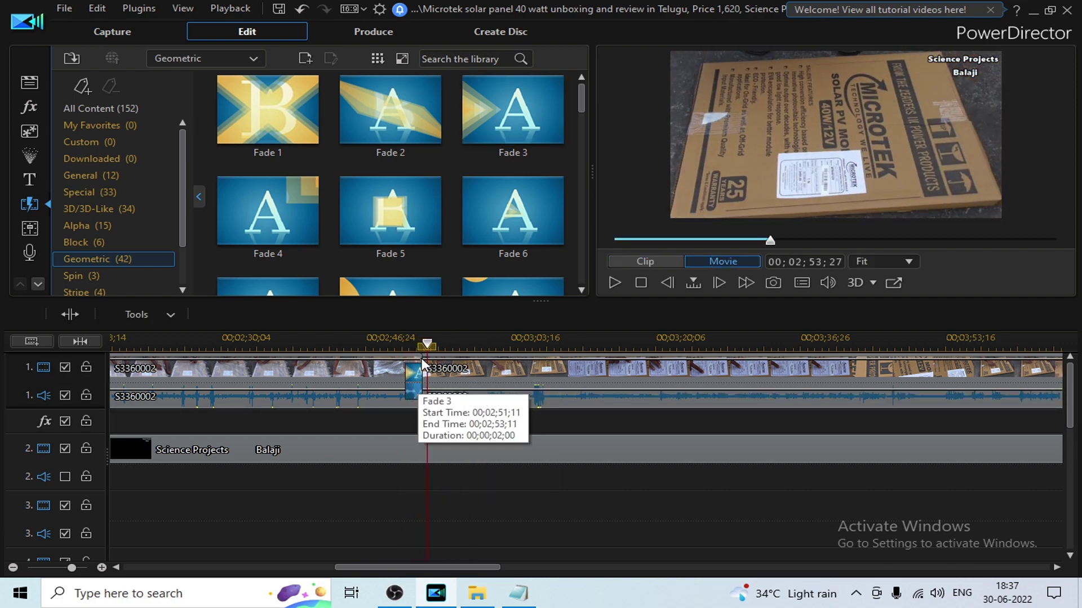
pyautogui.click(504, 85)
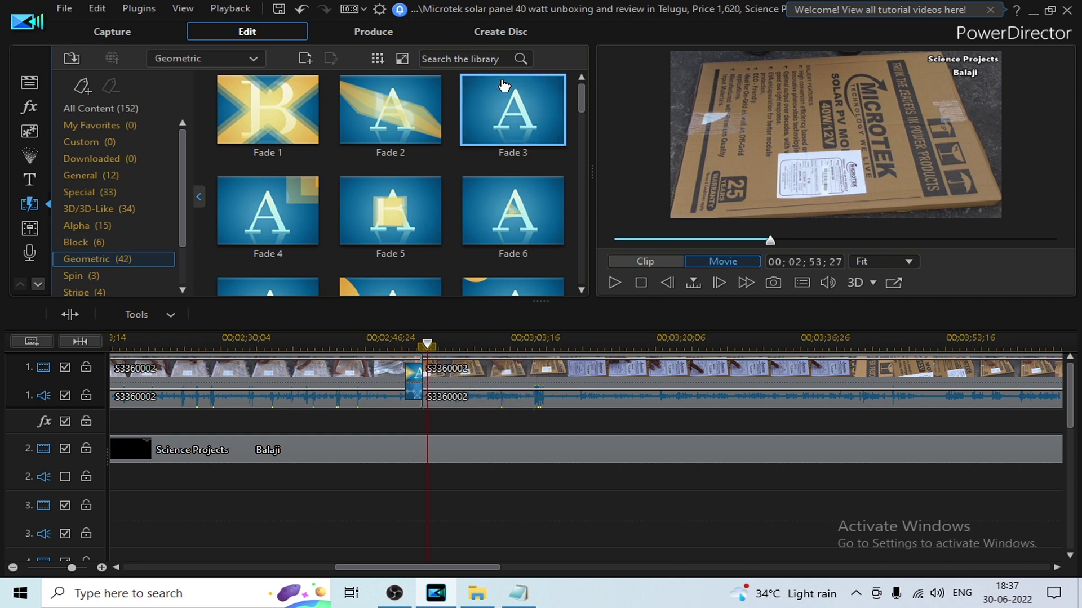
# - Add the Geometric transition Fade 3 to My Favorites and display the favorites
pyautogui.click(494, 113)
pyautogui.rightClick(494, 114)
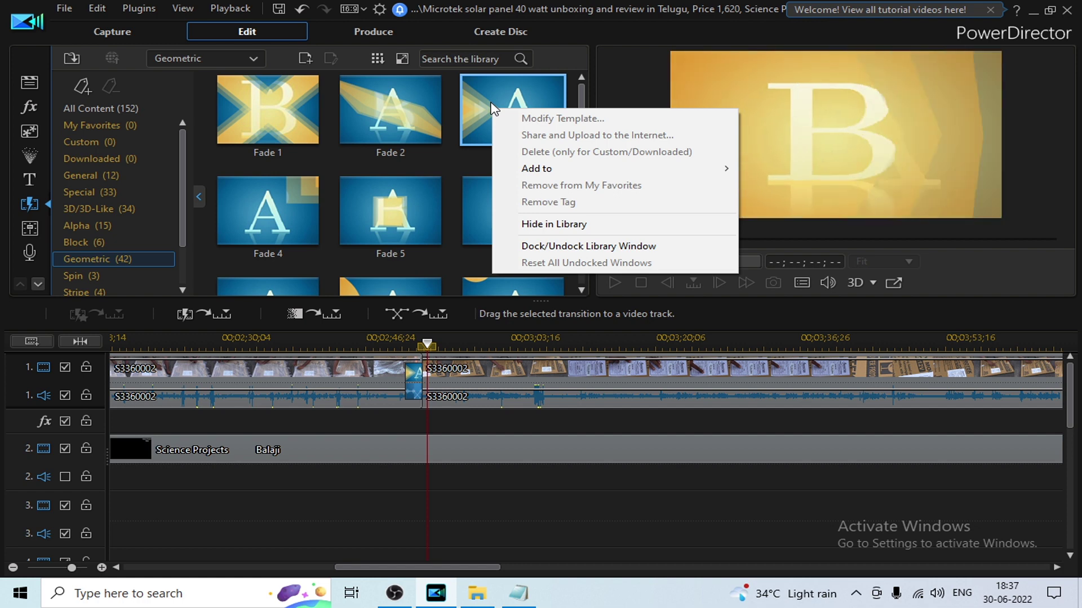
pyautogui.moveTo(727, 172)
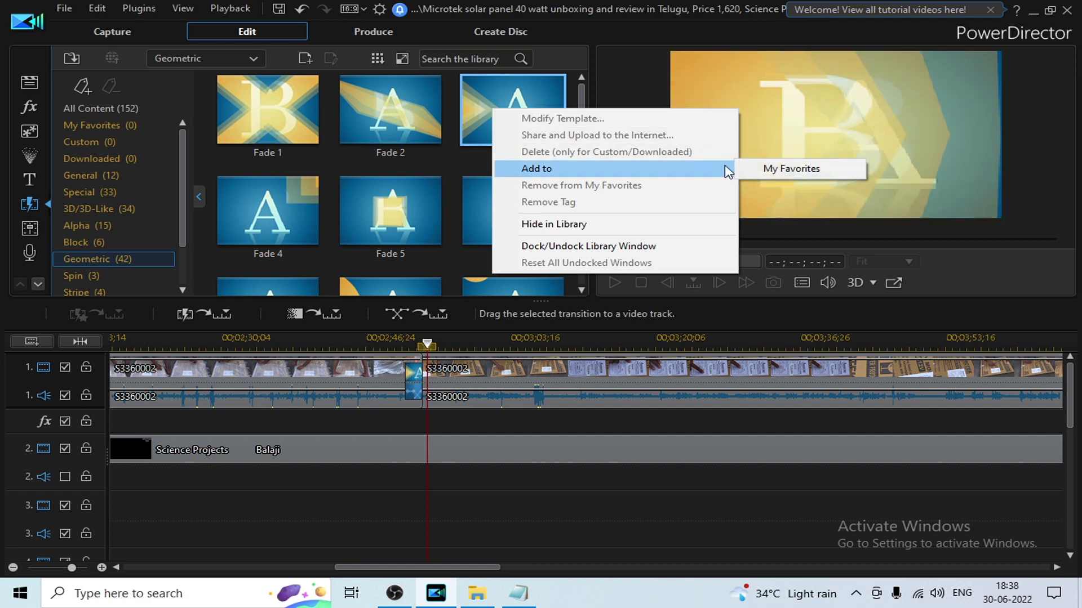
pyautogui.click(775, 170)
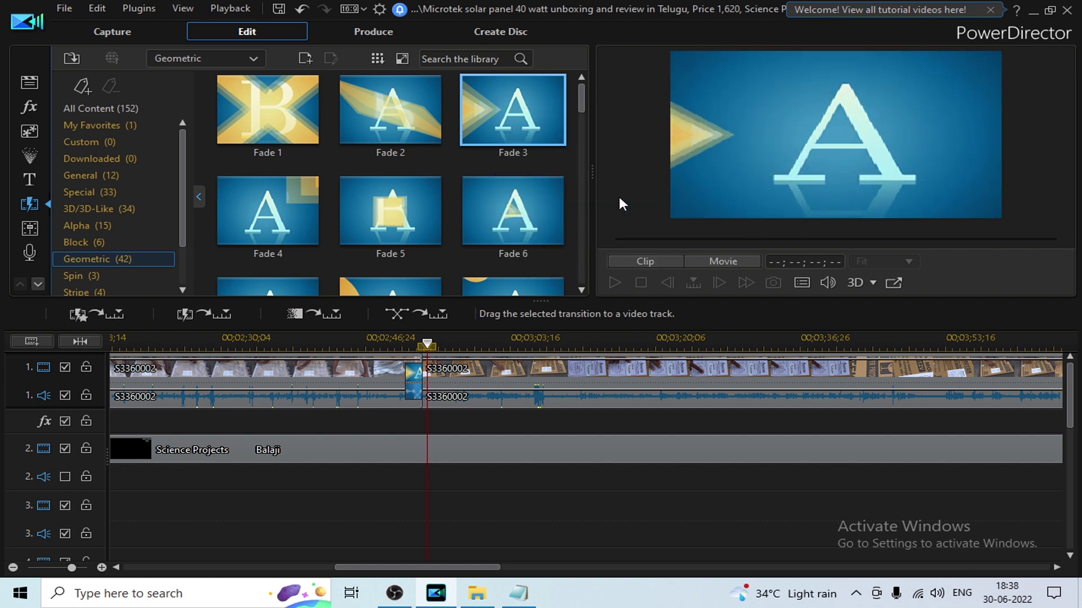
pyautogui.click(116, 127)
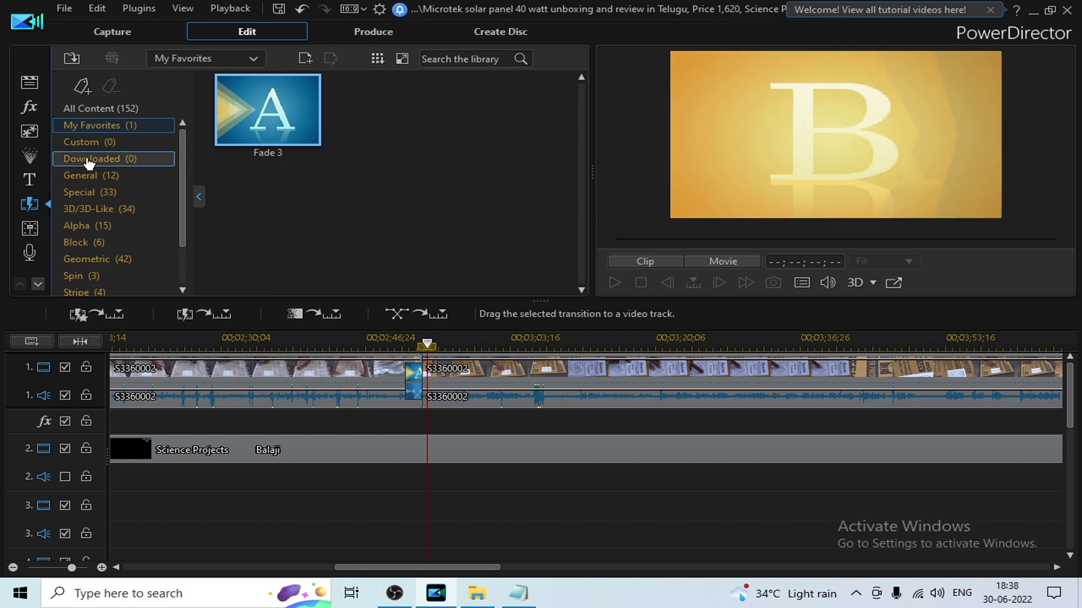
# - Look through the 3D/3D-Like category and the full transition library, and add the Burning transition to My Favorites
pyautogui.click(102, 209)
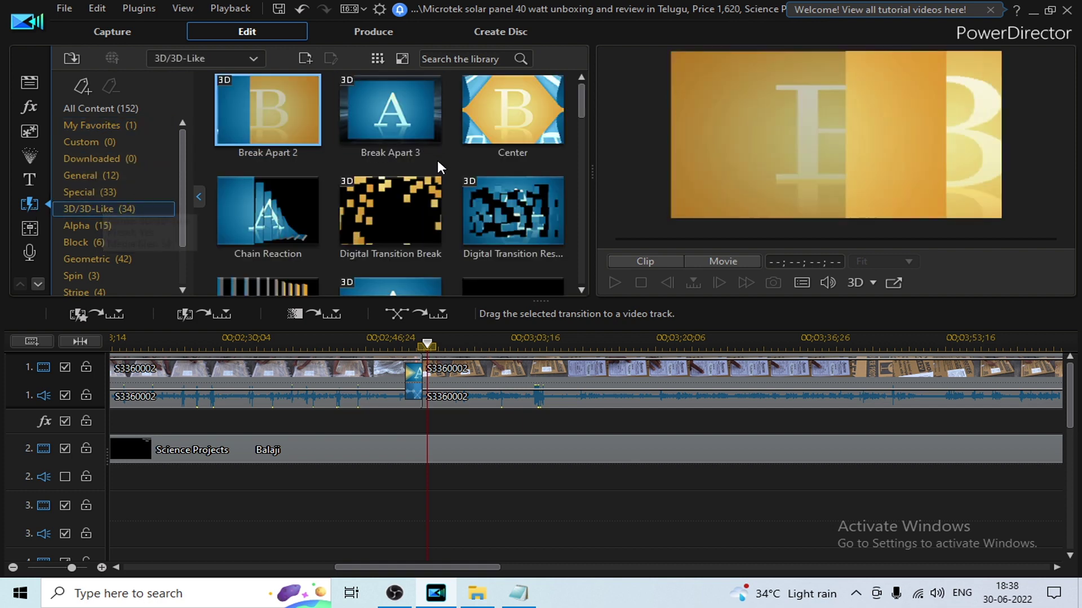
pyautogui.scroll(-8, 439, 169)
pyautogui.scroll(-2, 445, 216)
pyautogui.scroll(10, 448, 215)
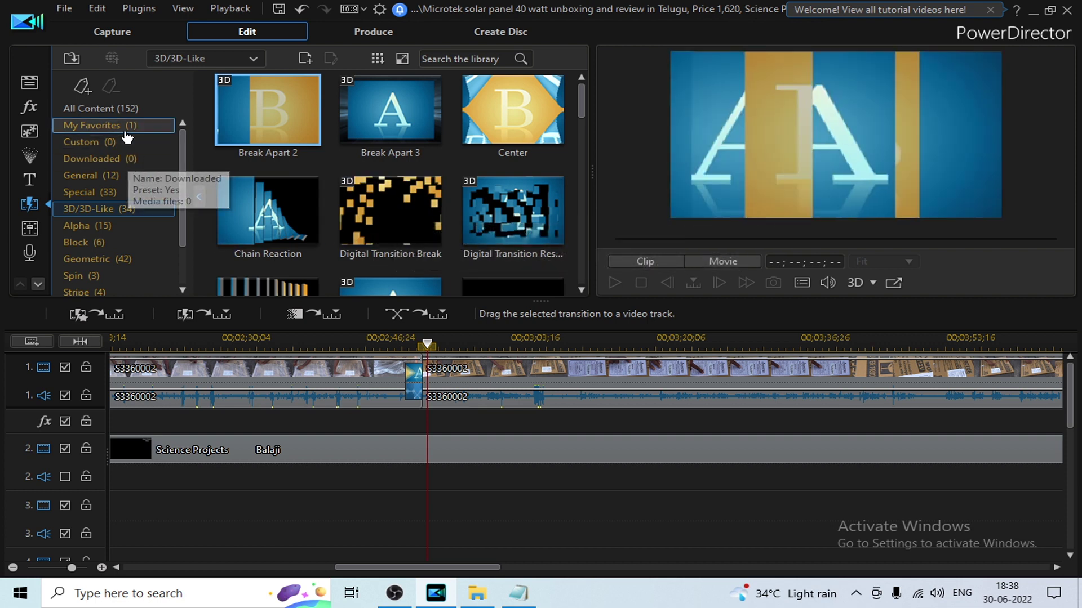
pyautogui.click(125, 127)
pyautogui.click(107, 108)
pyautogui.scroll(-8, 465, 169)
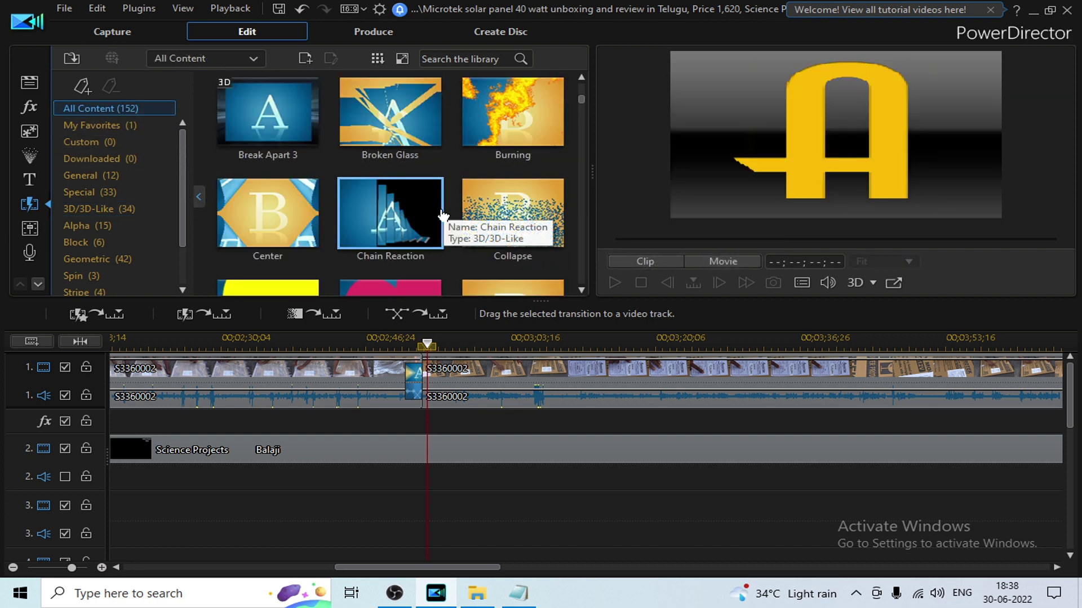
pyautogui.scroll(5, 507, 185)
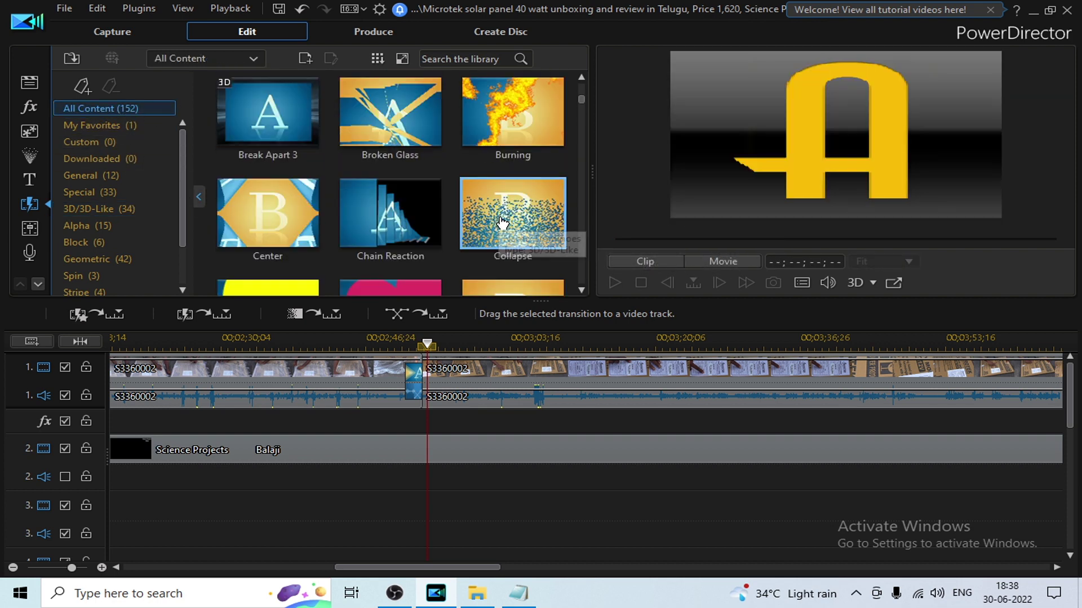
pyautogui.rightClick(522, 125)
pyautogui.moveTo(732, 185)
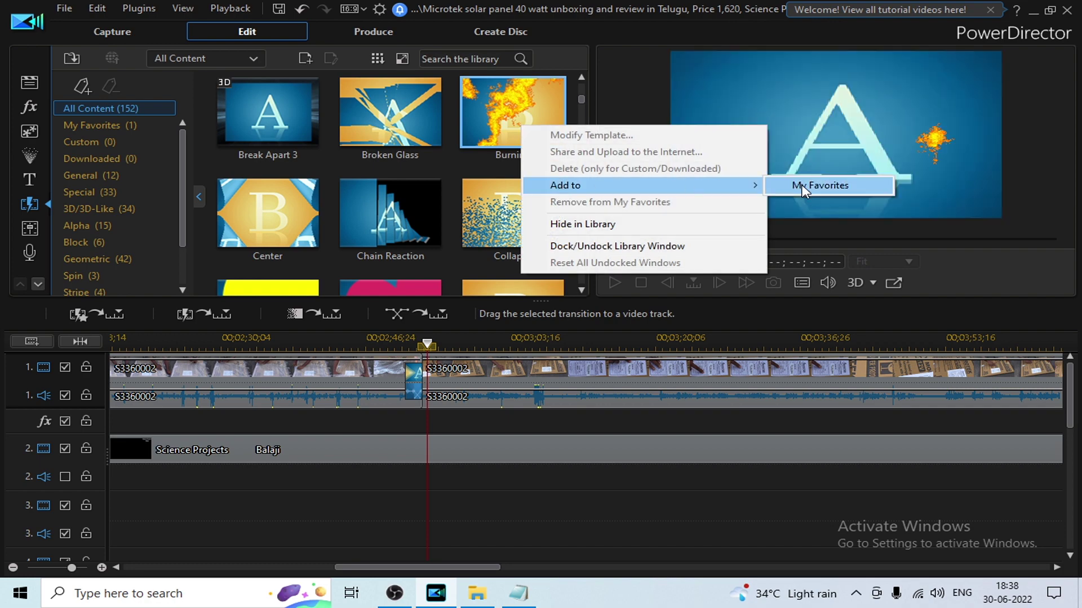
pyautogui.click(831, 185)
# - Find the Sparkle transition further down the full library and add it to My Favorites
pyautogui.scroll(-15, 454, 203)
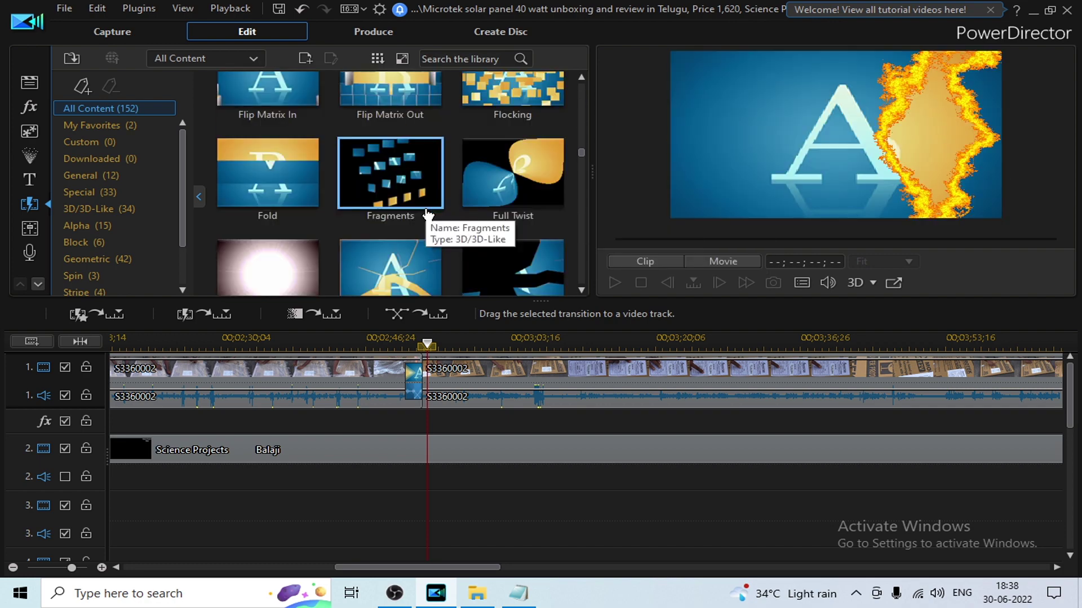
pyautogui.scroll(-15, 405, 217)
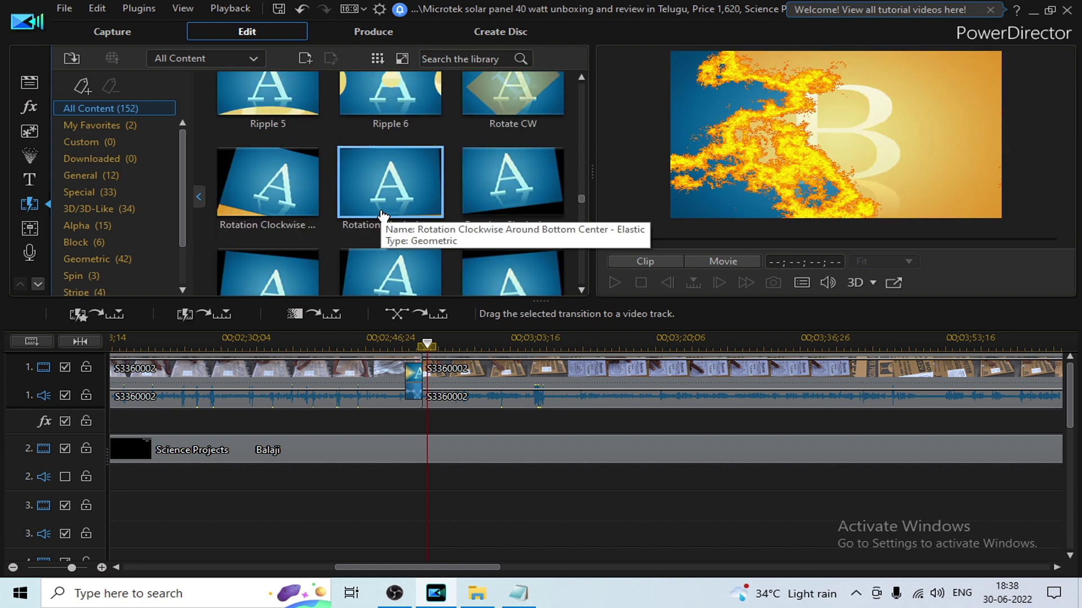
pyautogui.scroll(-5, 381, 216)
pyautogui.scroll(5, 381, 216)
pyautogui.scroll(-8, 382, 216)
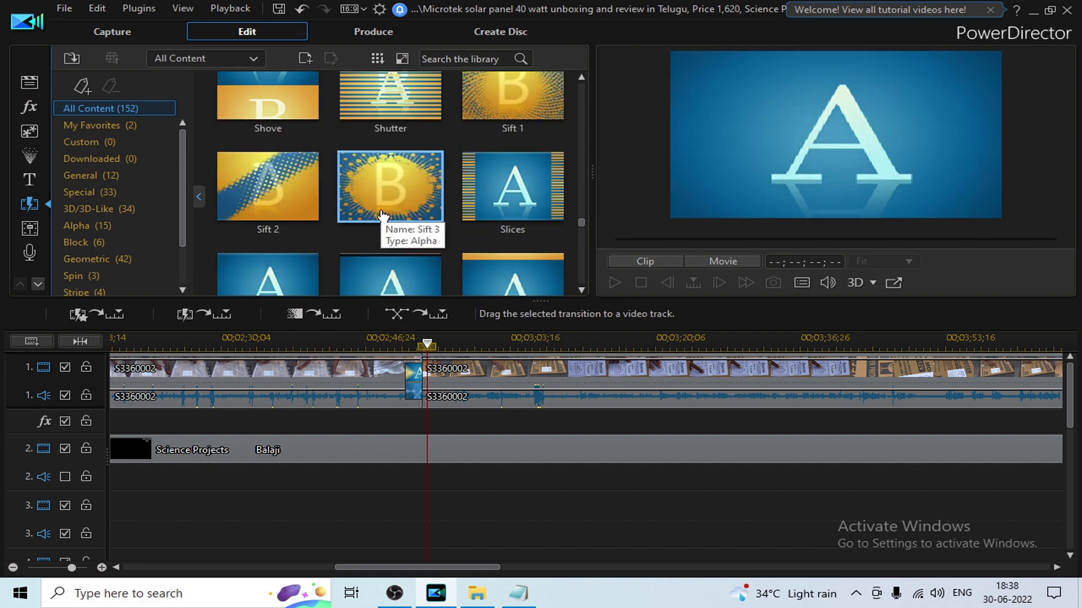
pyautogui.scroll(-3, 383, 215)
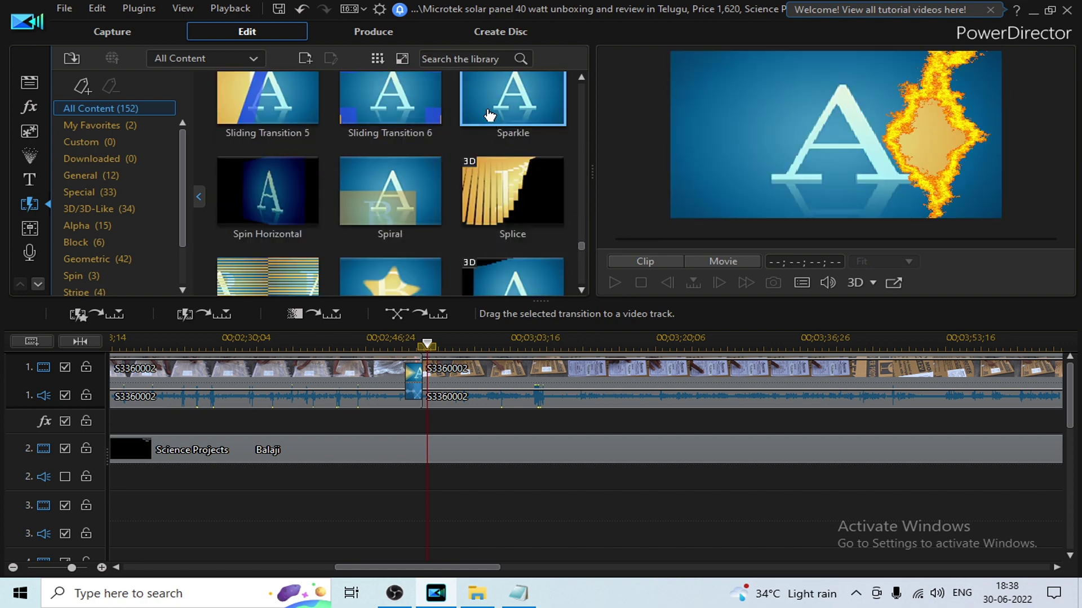
pyautogui.rightClick(523, 89)
pyautogui.moveTo(550, 147)
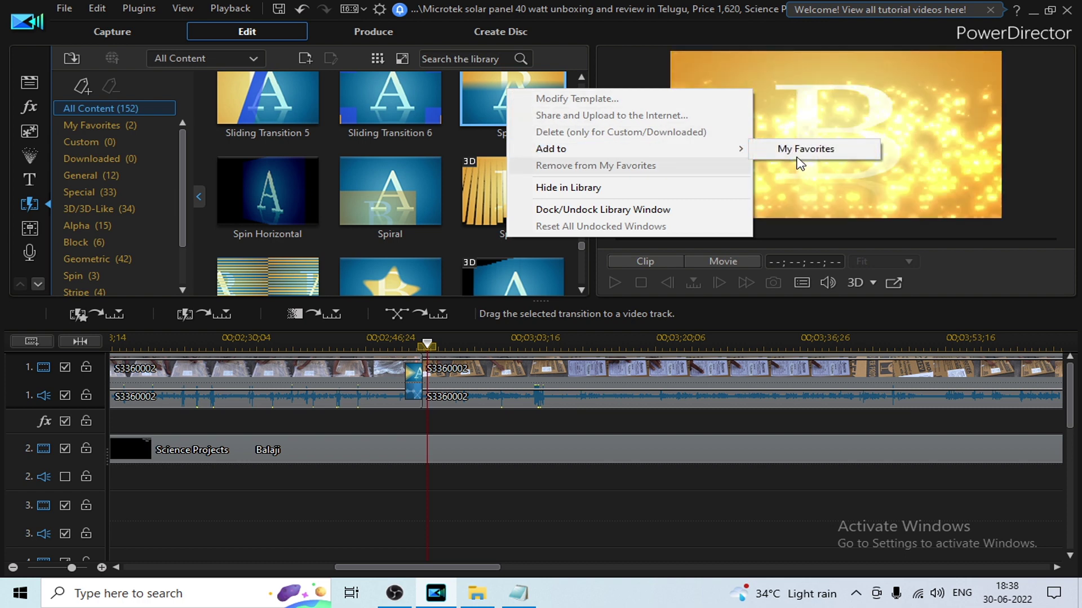
pyautogui.click(779, 147)
# - Add the Wipe Soft transition from the full library to My Favorites and display the favorites
pyautogui.scroll(-15, 445, 187)
pyautogui.scroll(10, 445, 191)
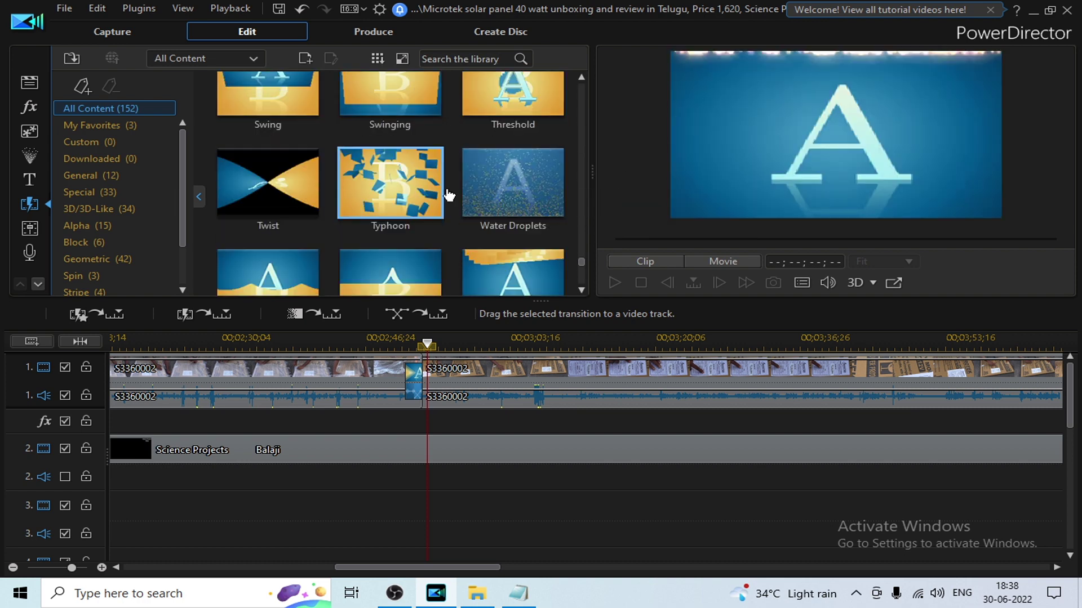
pyautogui.scroll(-5, 303, 216)
pyautogui.rightClick(405, 175)
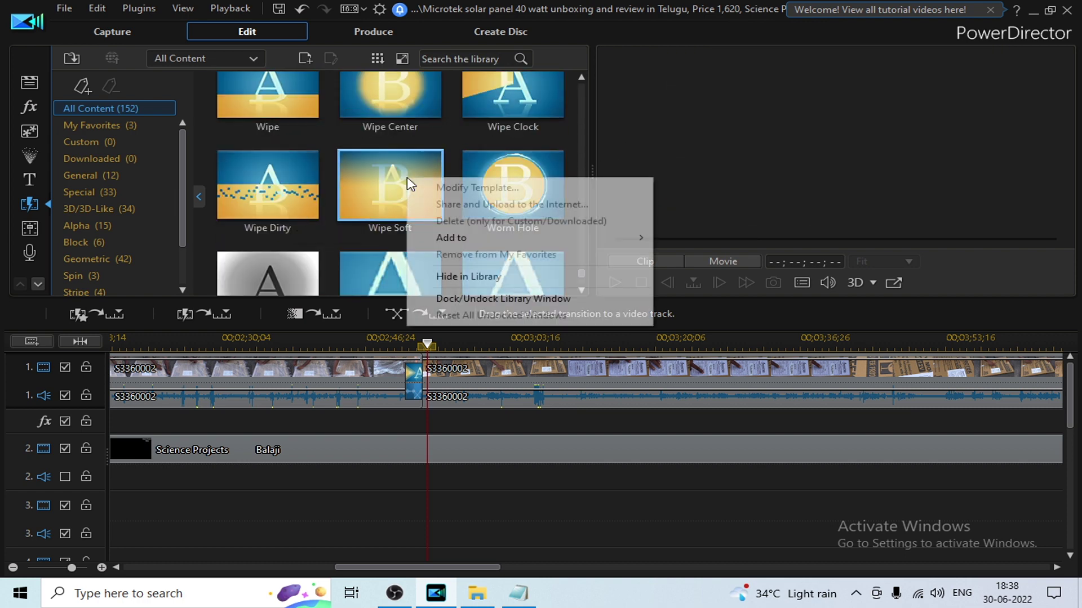
pyautogui.moveTo(451, 239)
pyautogui.click(706, 236)
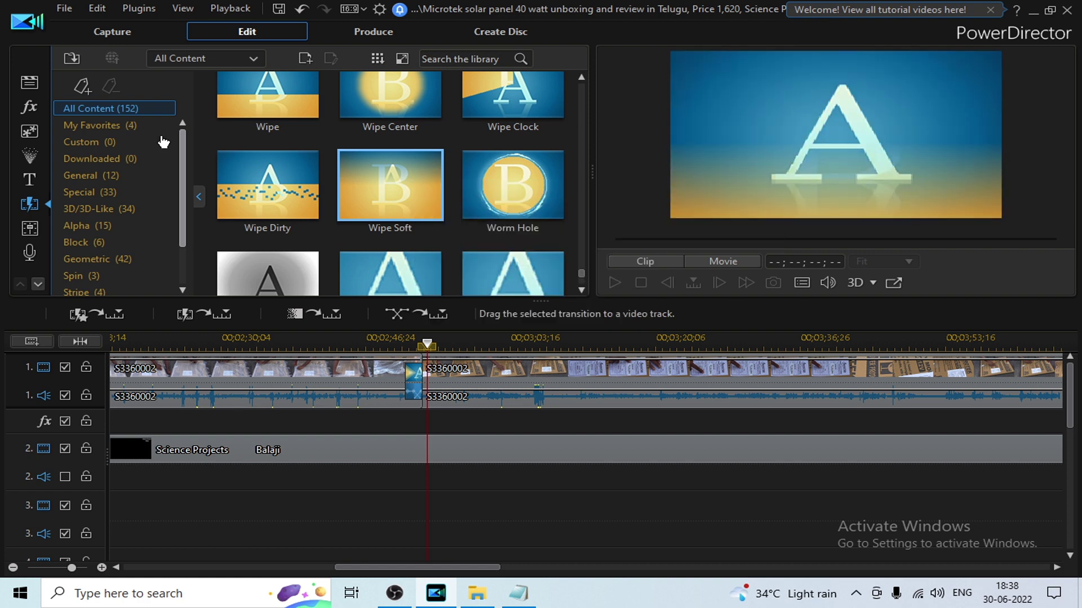
pyautogui.click(105, 127)
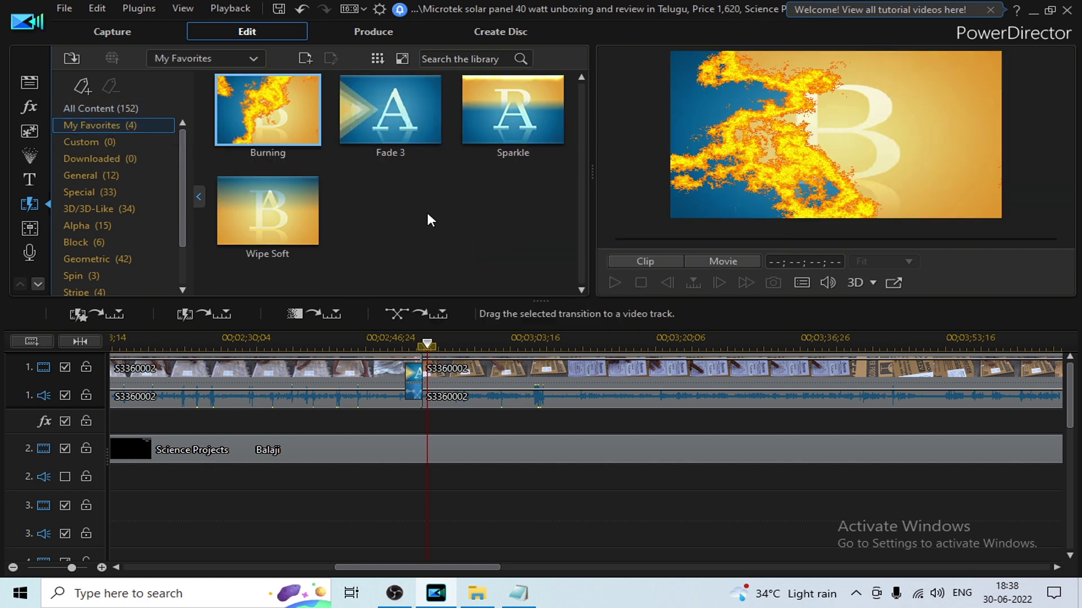
# - Play back the Fade 3 transition between the two S3360002 clips from about 00;02;50;24
pyautogui.click(439, 424)
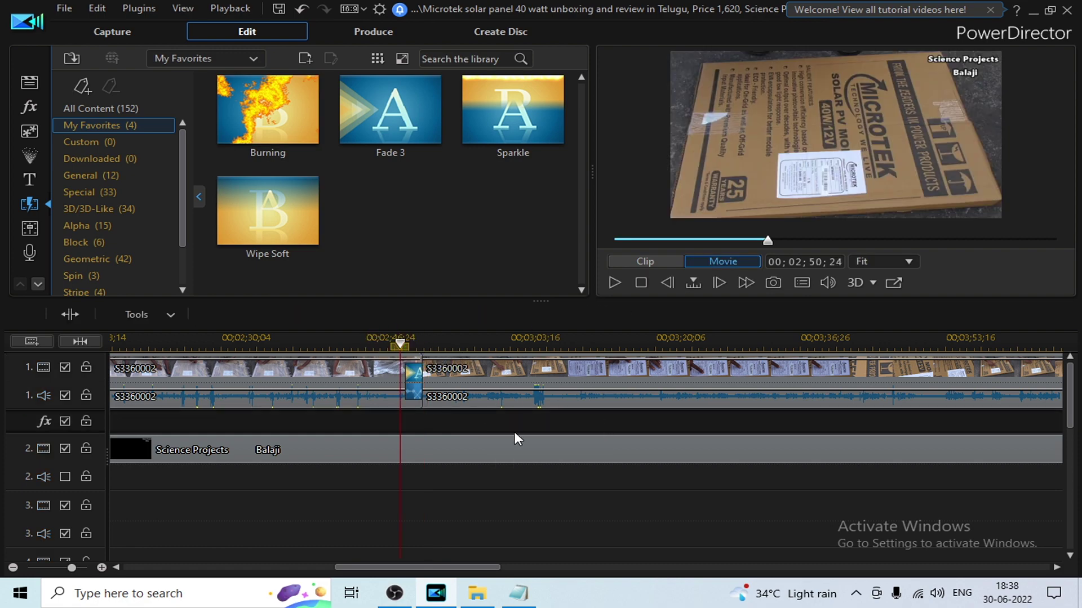
pyautogui.press('space')
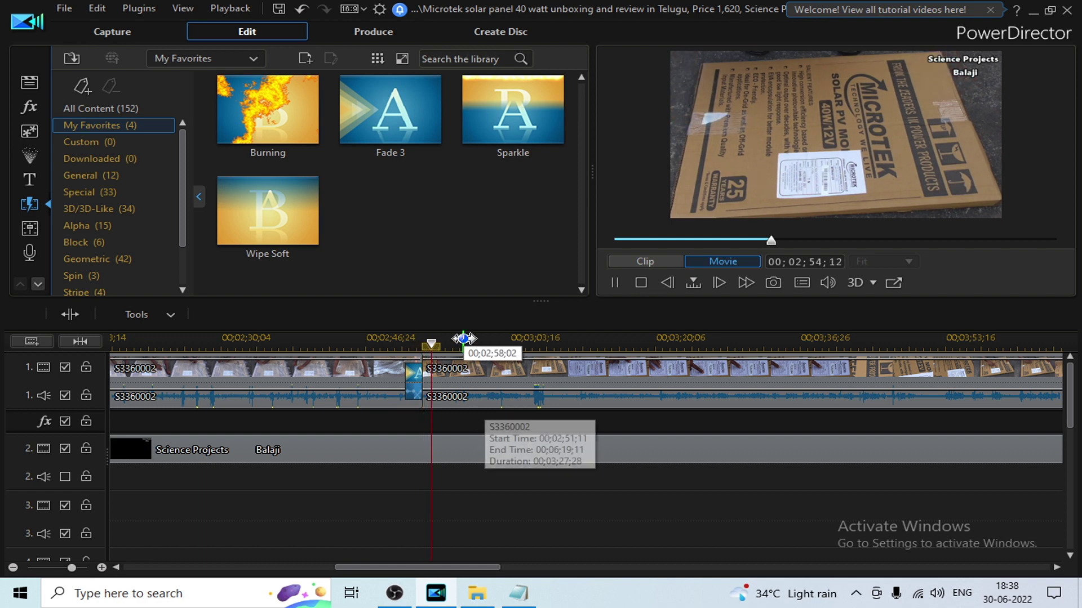
pyautogui.moveTo(463, 339); pyautogui.dragTo(489, 338)
# - Lengthen the Fade 3 transition to 00;00;09;10 by extending its start back to 00;02;44;01, and play it back
pyautogui.click(380, 374)
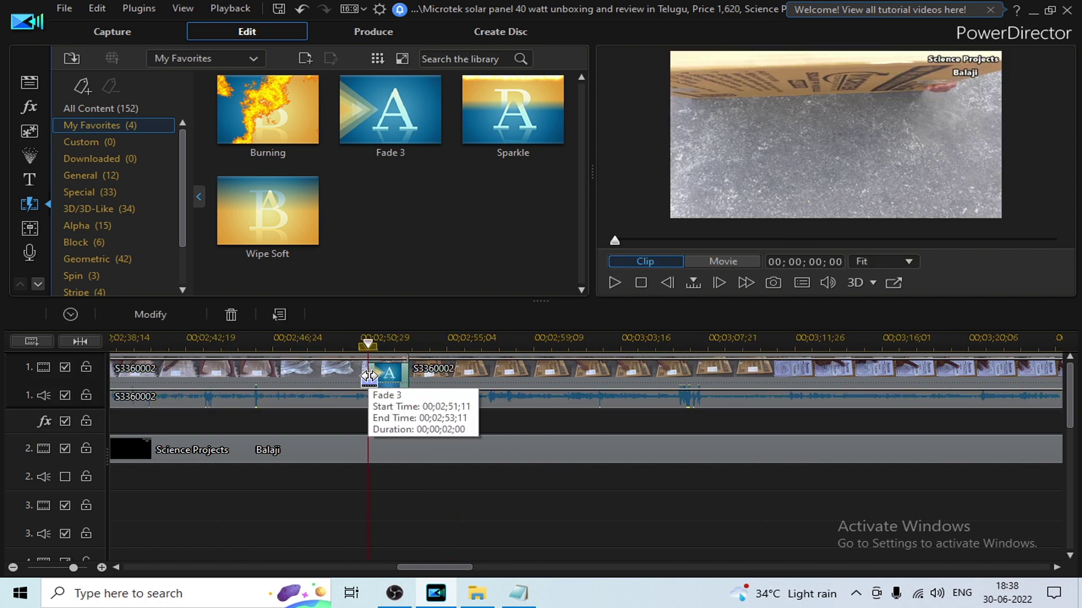
pyautogui.moveTo(369, 377); pyautogui.dragTo(216, 376)
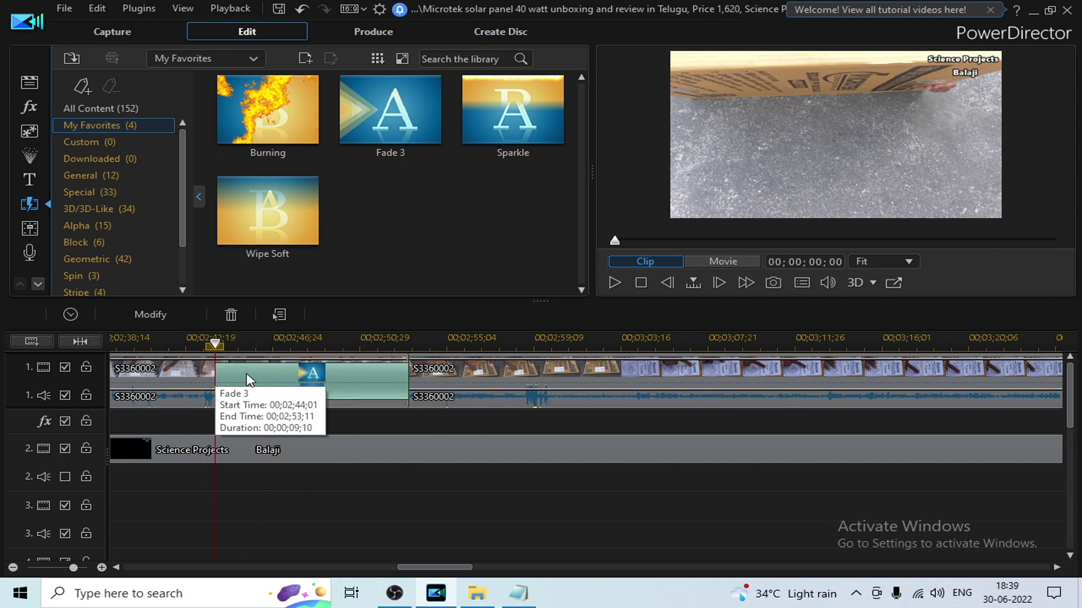
pyautogui.press('space')
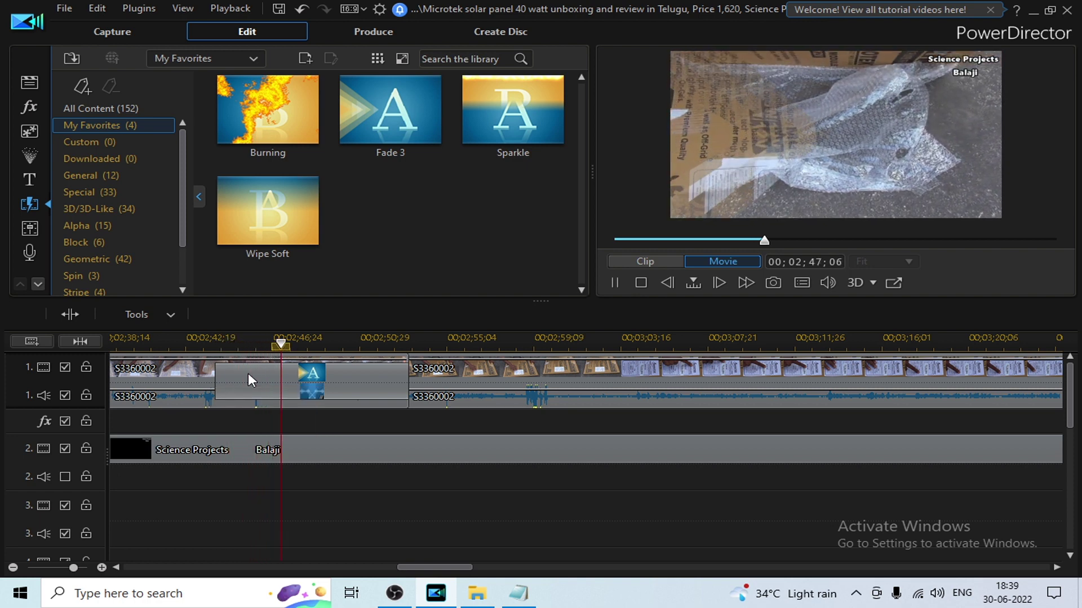
pyautogui.click(248, 373)
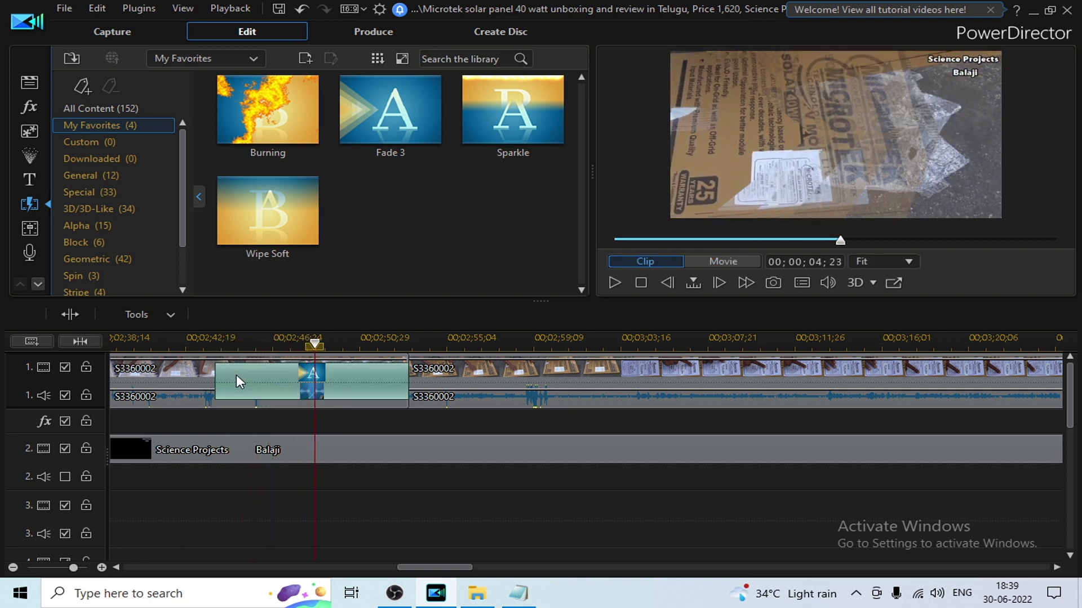
# - Set the Fade 3 transition's duration to 00;00;03;03 by moving its start to 00;02;50;08, and play it back
pyautogui.click(328, 375)
pyautogui.moveTo(328, 375); pyautogui.dragTo(346, 375)
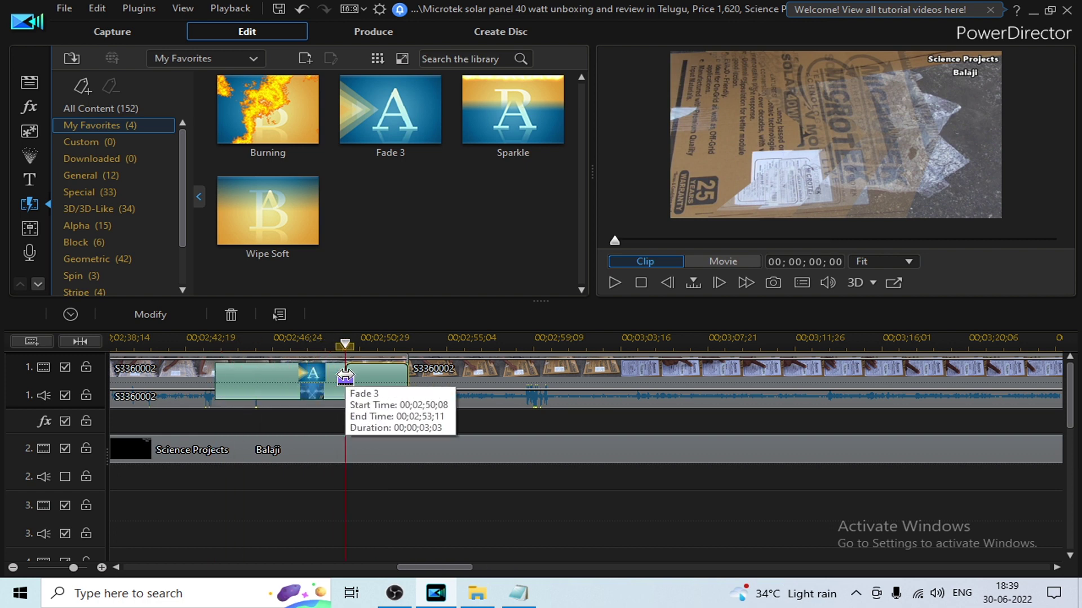
pyautogui.press('space')
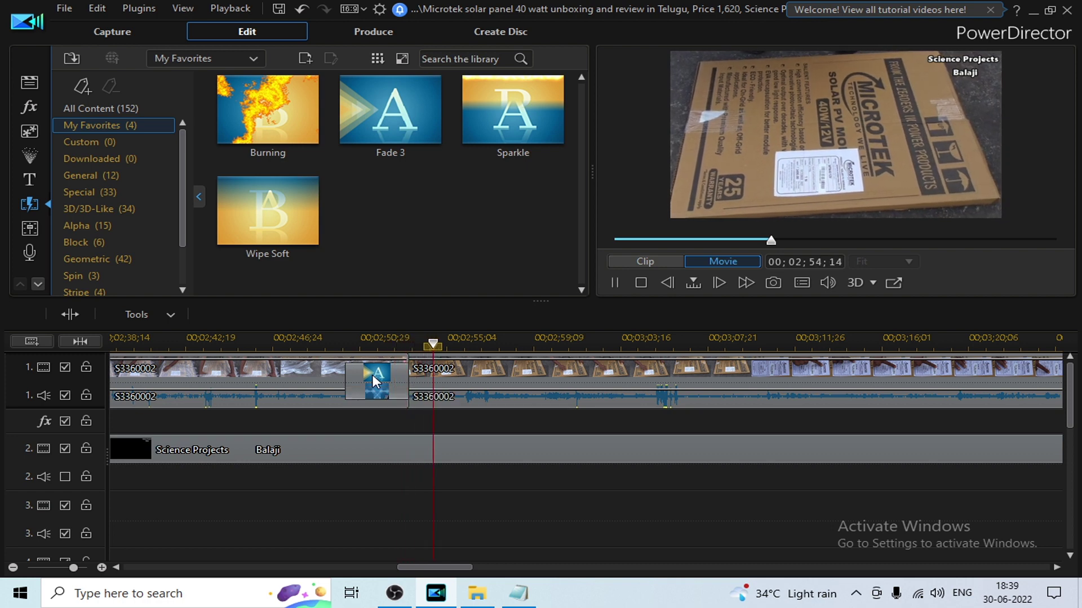
pyautogui.press('space')
# - Replace the Fade 3 transition at the cut with Wipe Soft from My Favorites and play it back
pyautogui.click(373, 374)
pyautogui.moveTo(280, 236); pyautogui.dragTo(415, 338)
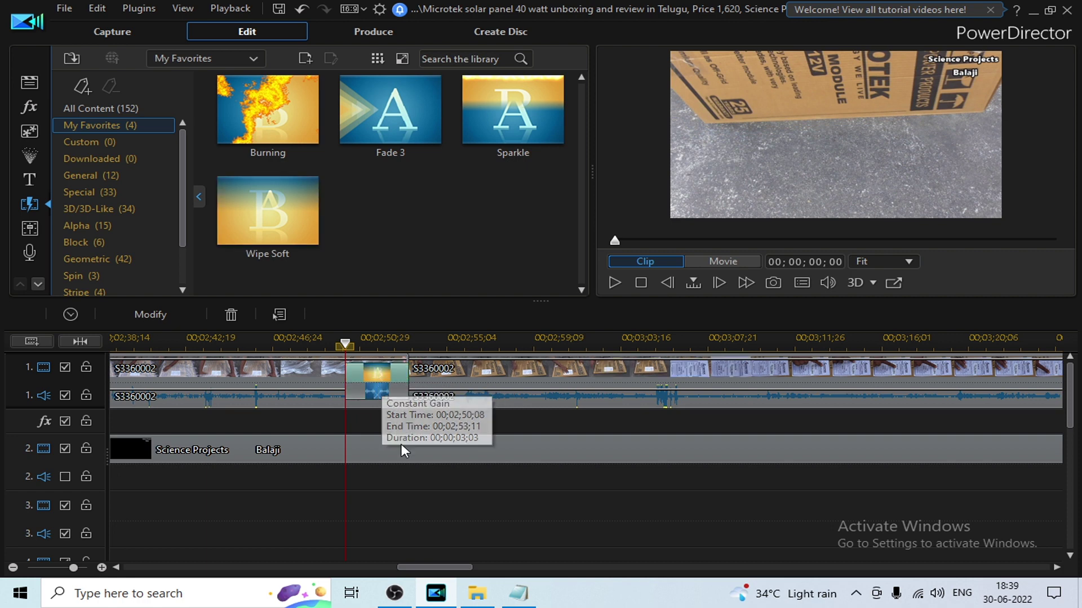
pyautogui.click(373, 420)
pyautogui.press('space')
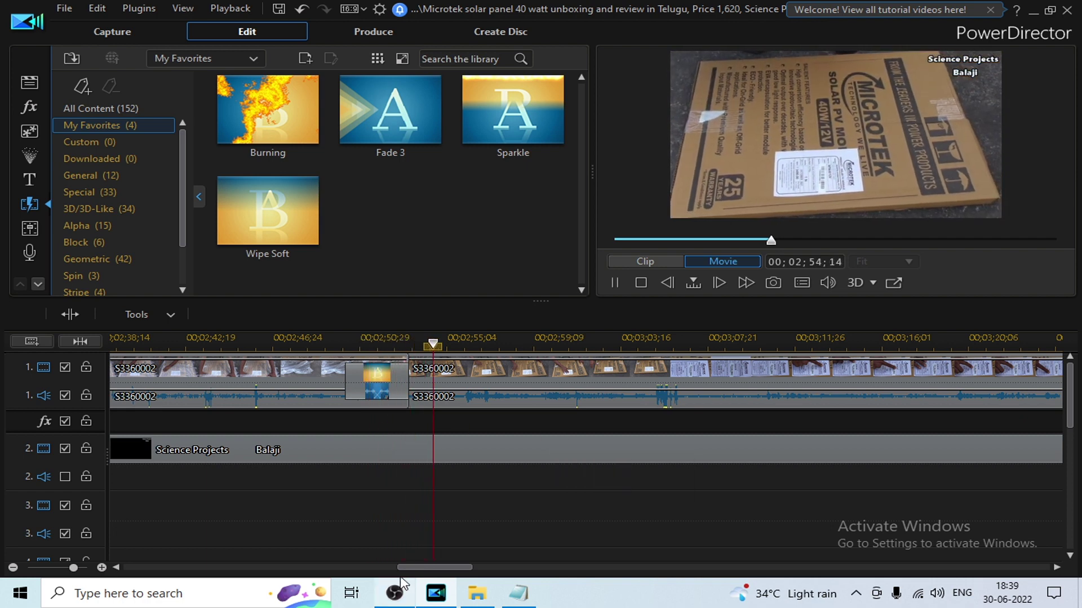
# - Review the second S3360002 clip on the timeline from about 00;02;54;14 and pause the playback at 00;03;59;00
pyautogui.moveTo(442, 569); pyautogui.dragTo(469, 569)
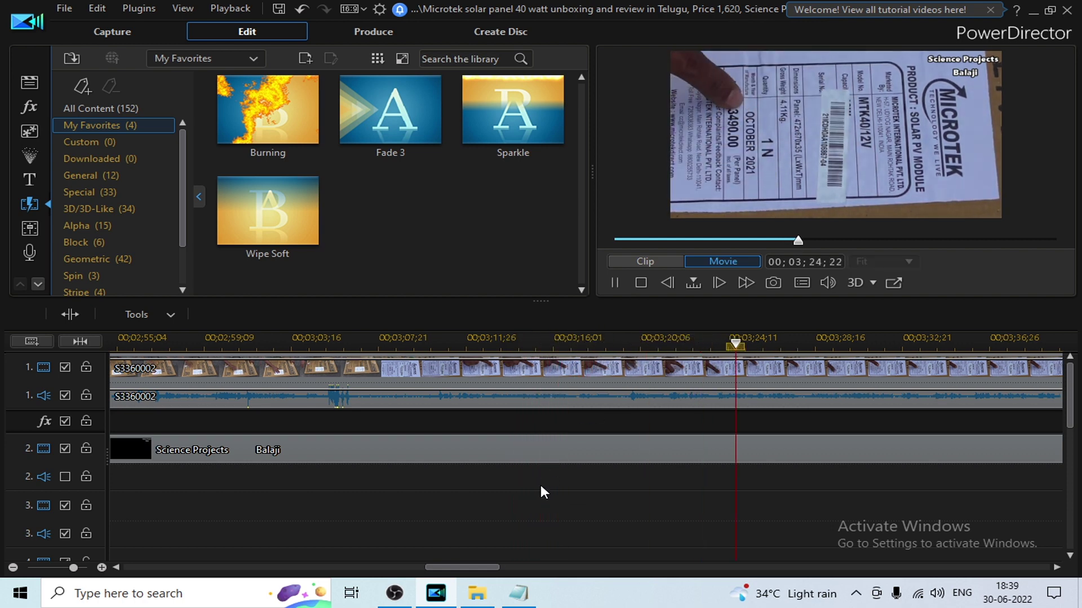
pyautogui.moveTo(478, 569)
pyautogui.mouseDown()
pyautogui.moveTo(538, 569)
pyautogui.moveTo(496, 569)
pyautogui.mouseUp()
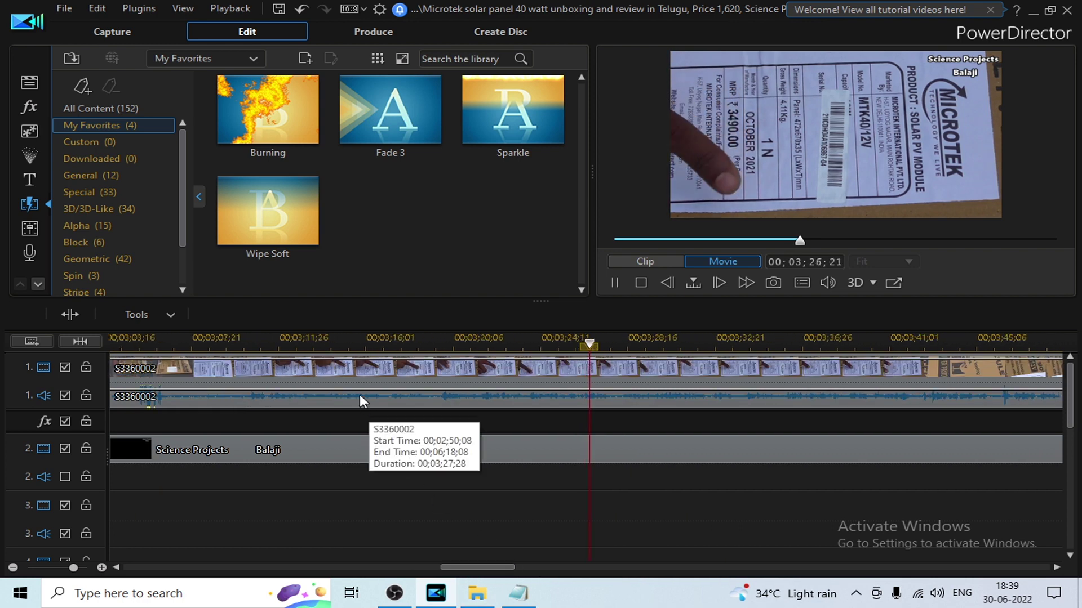
pyautogui.moveTo(635, 333); pyautogui.dragTo(566, 373)
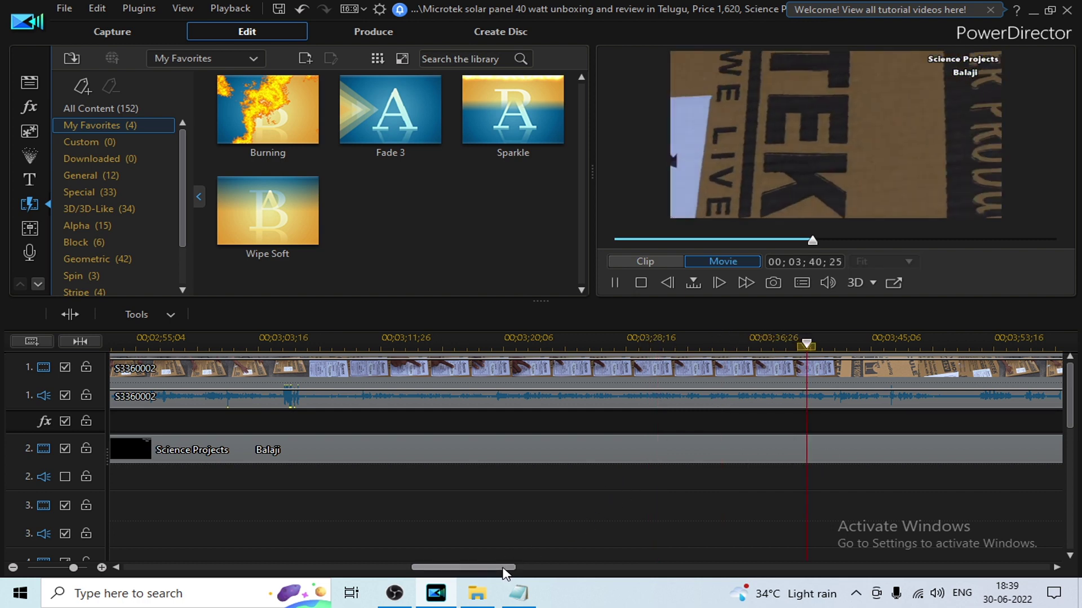
pyautogui.moveTo(506, 573); pyautogui.dragTo(564, 572)
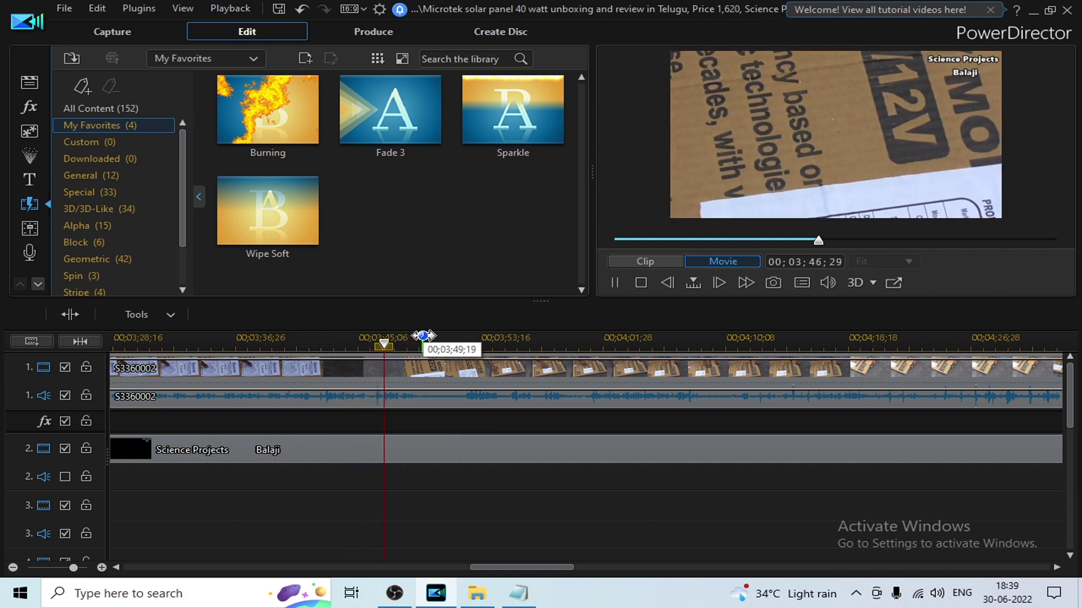
pyautogui.click(478, 336)
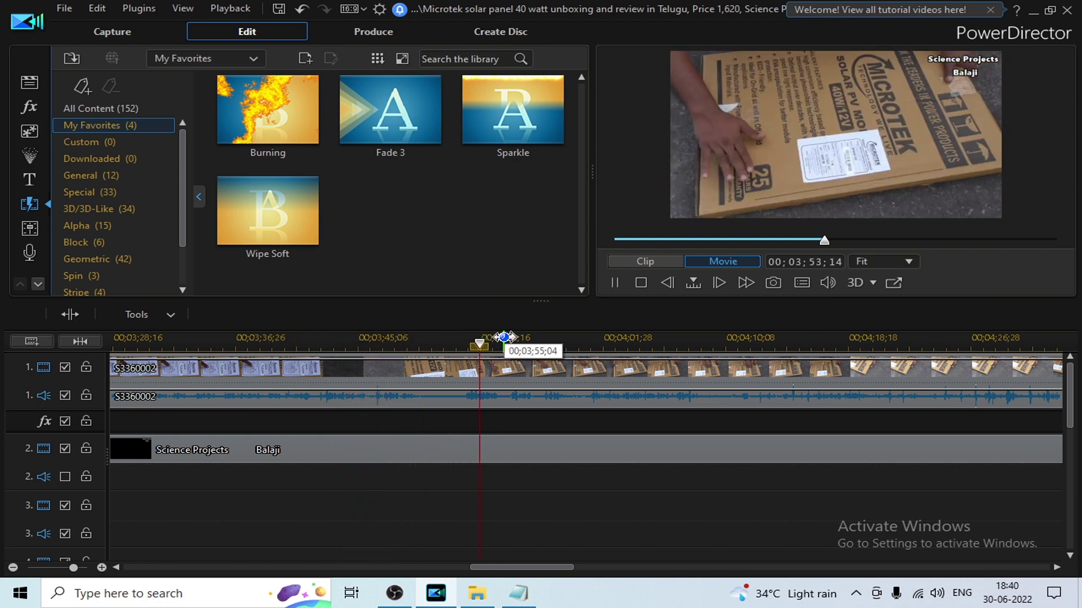
pyautogui.click(560, 337)
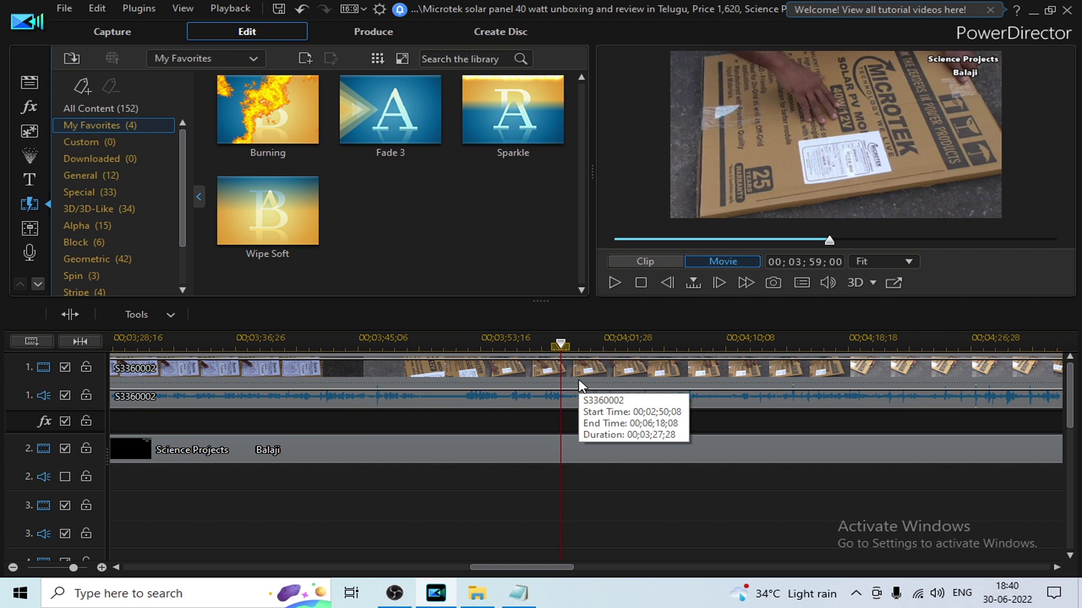
pyautogui.rightClick(535, 373)
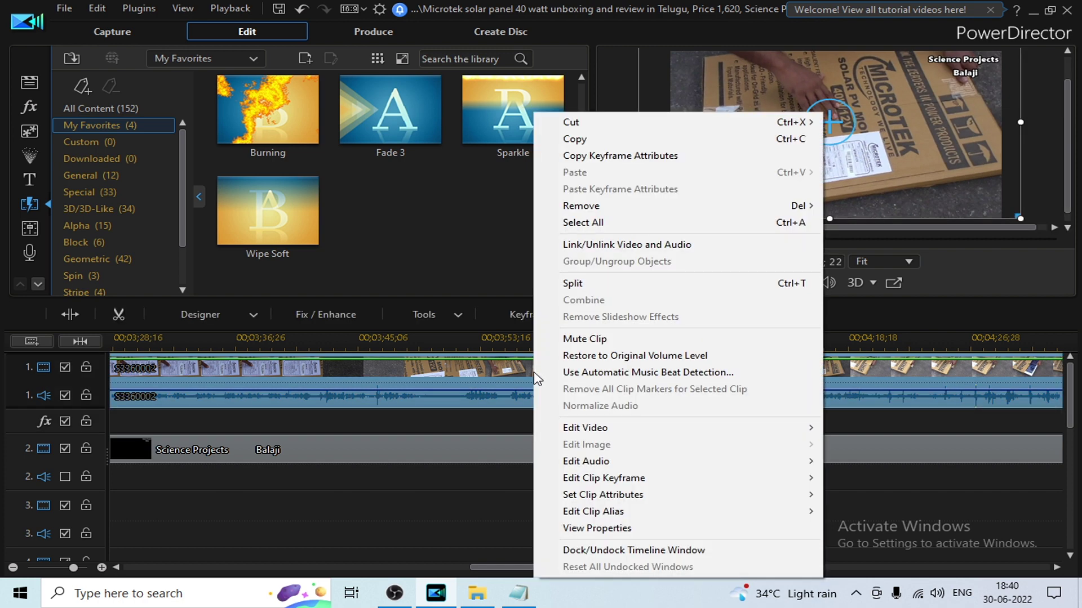
pyautogui.moveTo(582, 467)
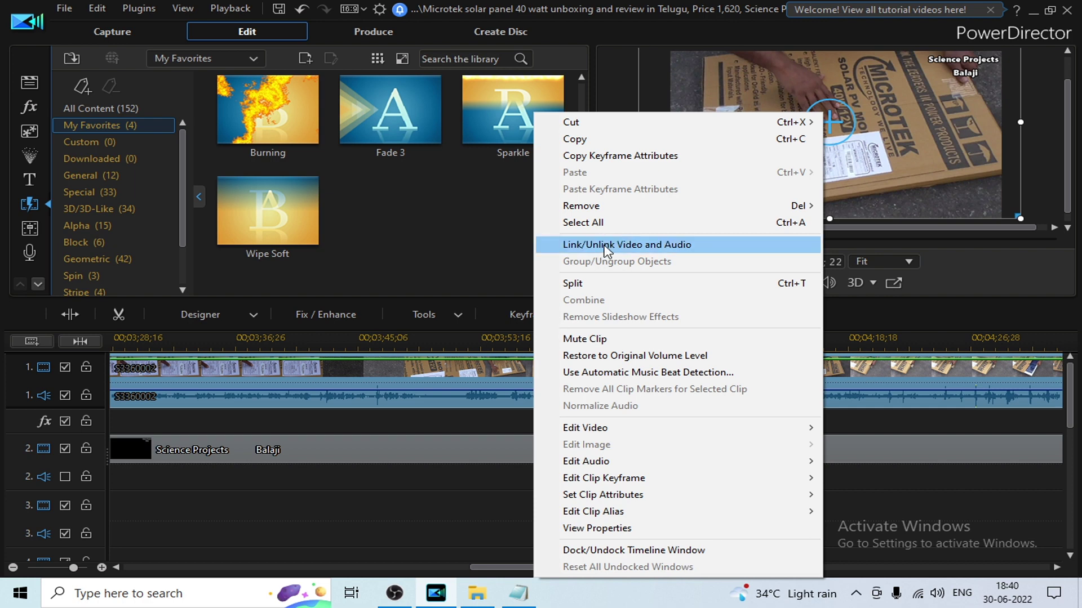
pyautogui.click(500, 423)
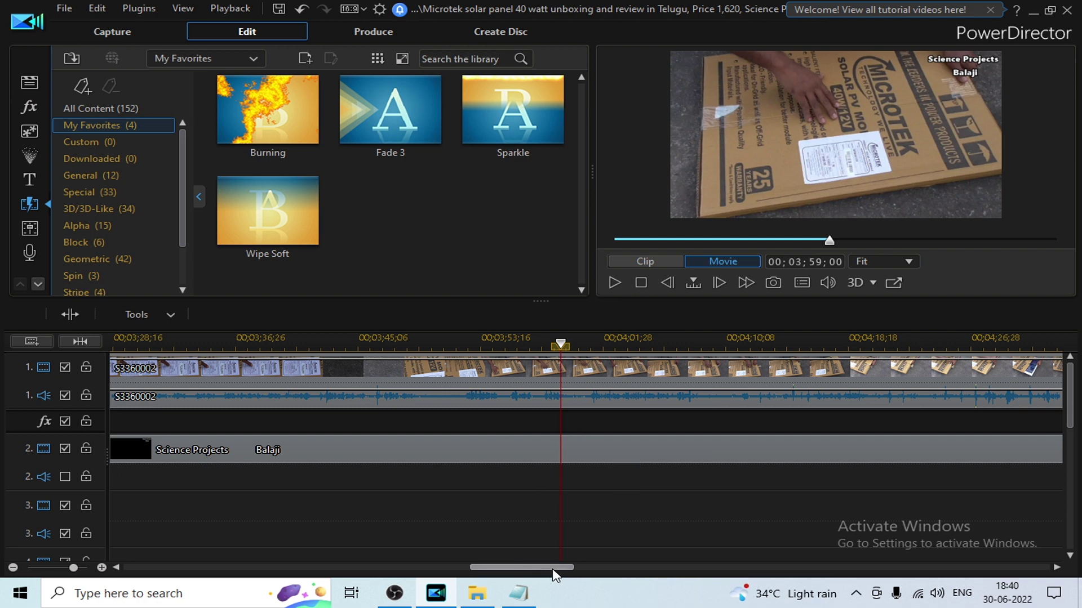
# - Resume playback from 00;03;59;00 and skim the box-opening footage in the S3360002 clip up to about 00;04;34;04
pyautogui.moveTo(554, 575); pyautogui.dragTo(581, 574)
pyautogui.press('space')
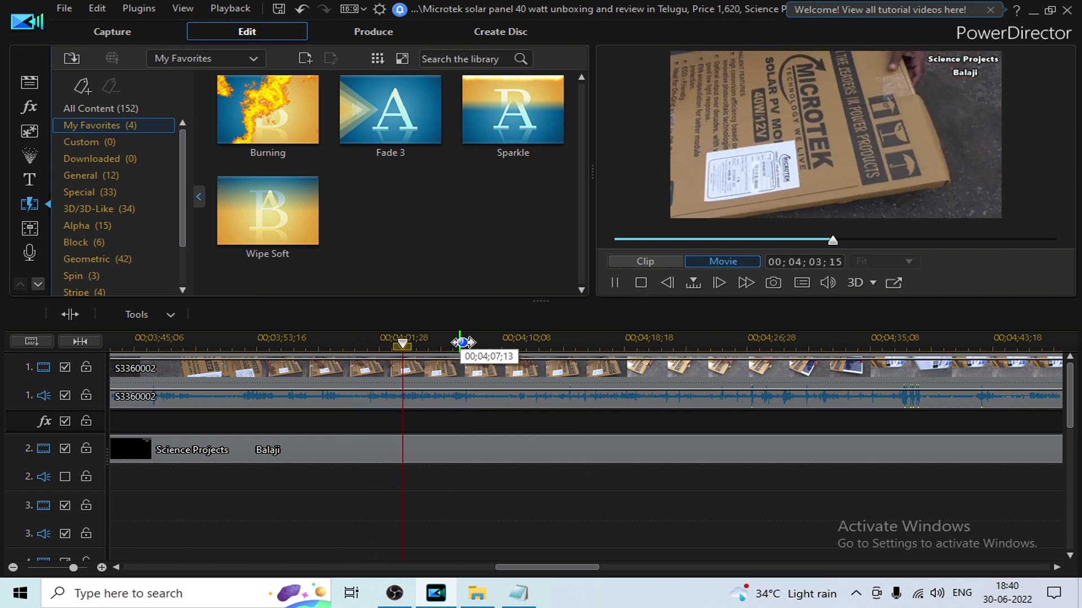
pyautogui.click(472, 341)
pyautogui.click(535, 339)
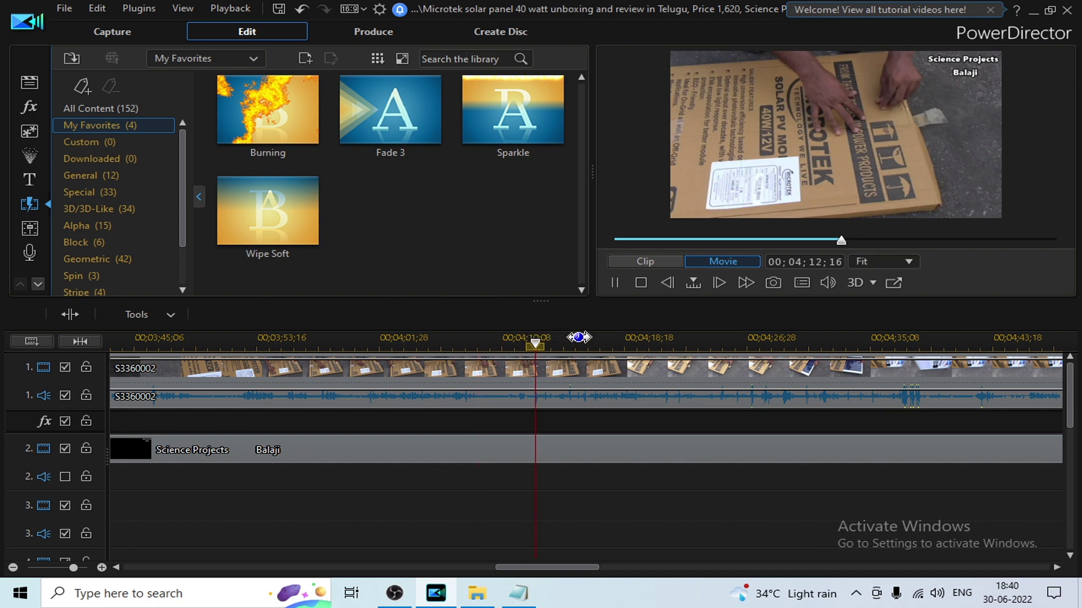
pyautogui.click(579, 339)
pyautogui.click(657, 340)
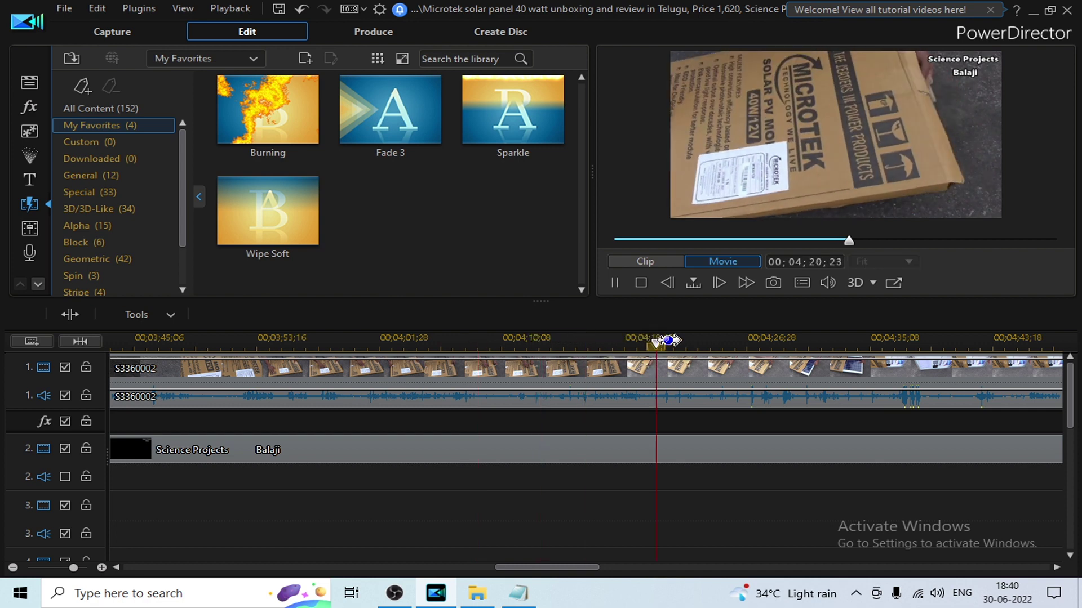
pyautogui.scroll(-2, 720, 342)
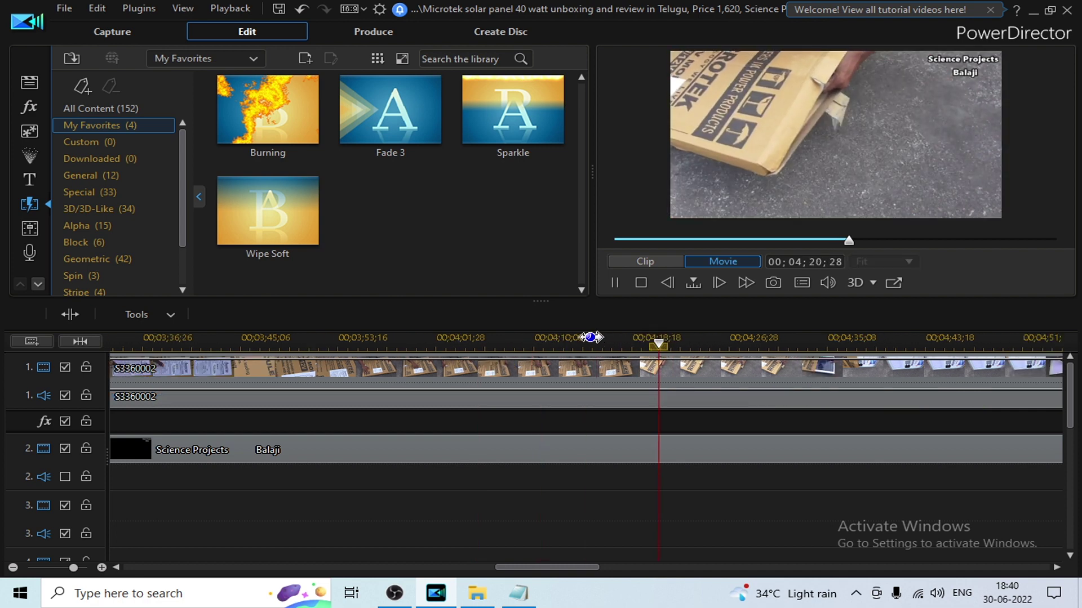
pyautogui.click(736, 340)
pyautogui.click(792, 340)
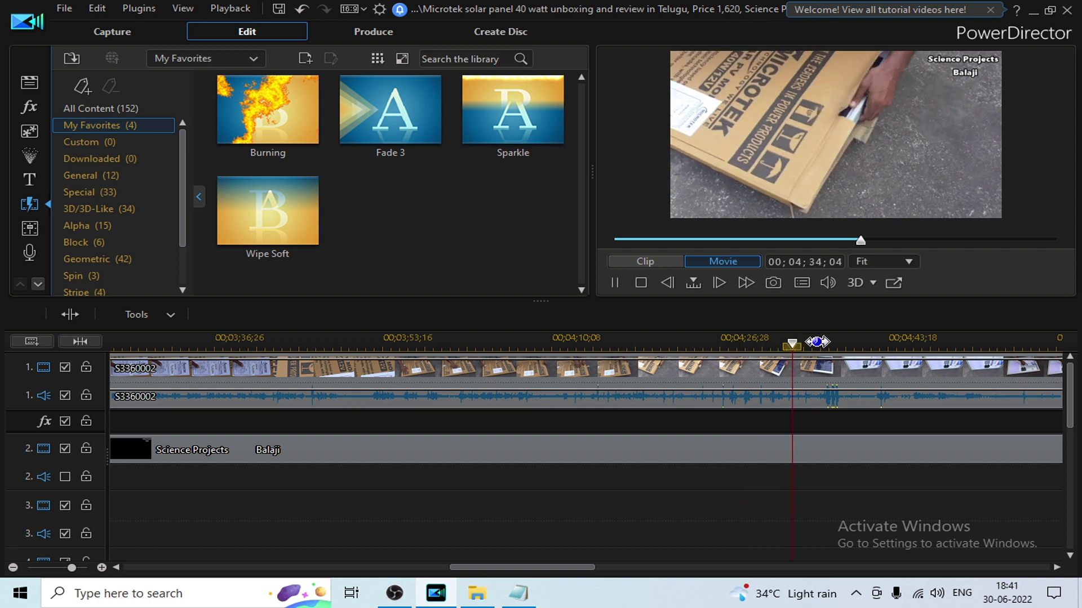
pyautogui.click(769, 342)
# - Skim the S3360002 footage of the unpacked panel and its junction box from about 00;04;33;05 to 00;05;27;28
pyautogui.moveTo(580, 563); pyautogui.dragTo(649, 563)
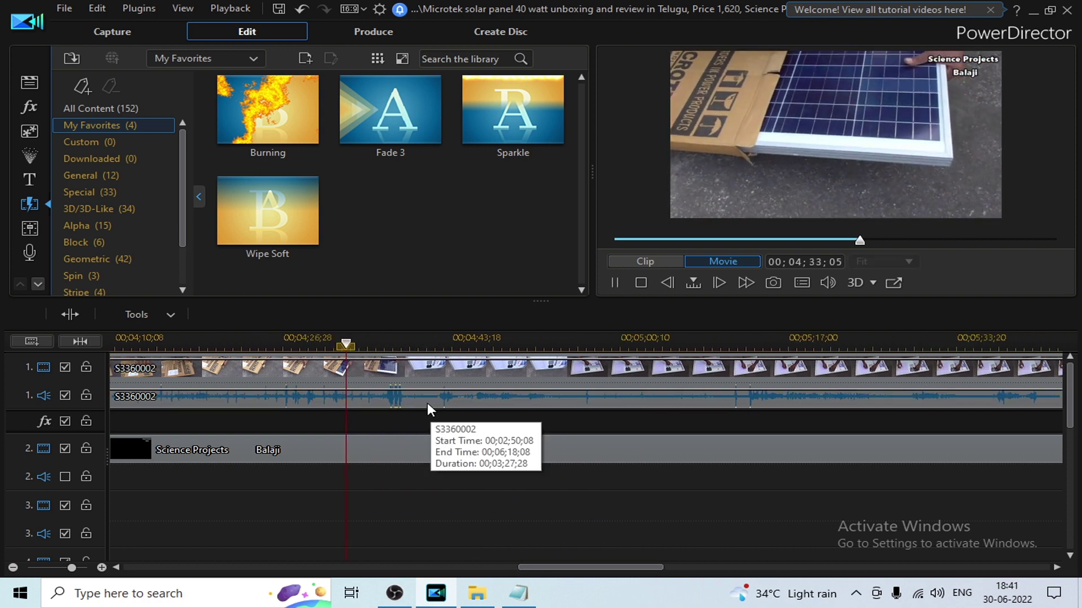
pyautogui.click(386, 343)
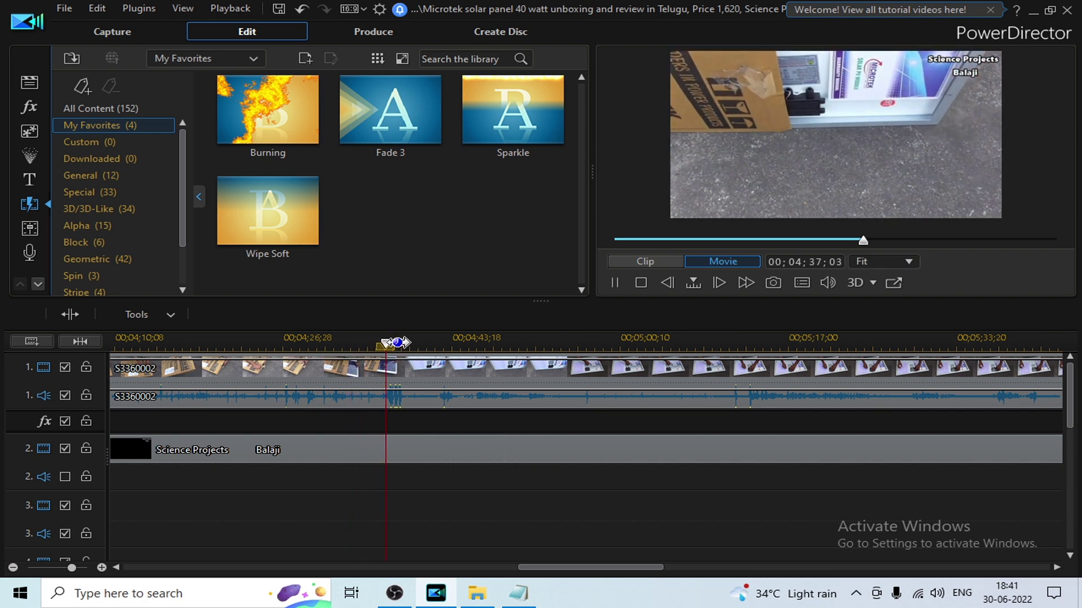
pyautogui.click(418, 342)
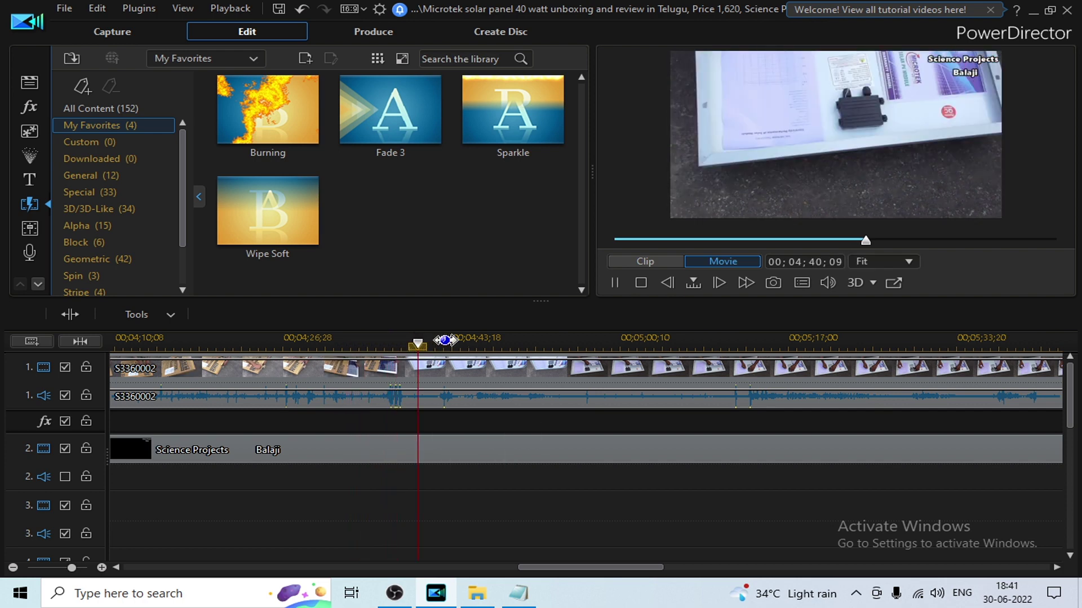
pyautogui.click(487, 342)
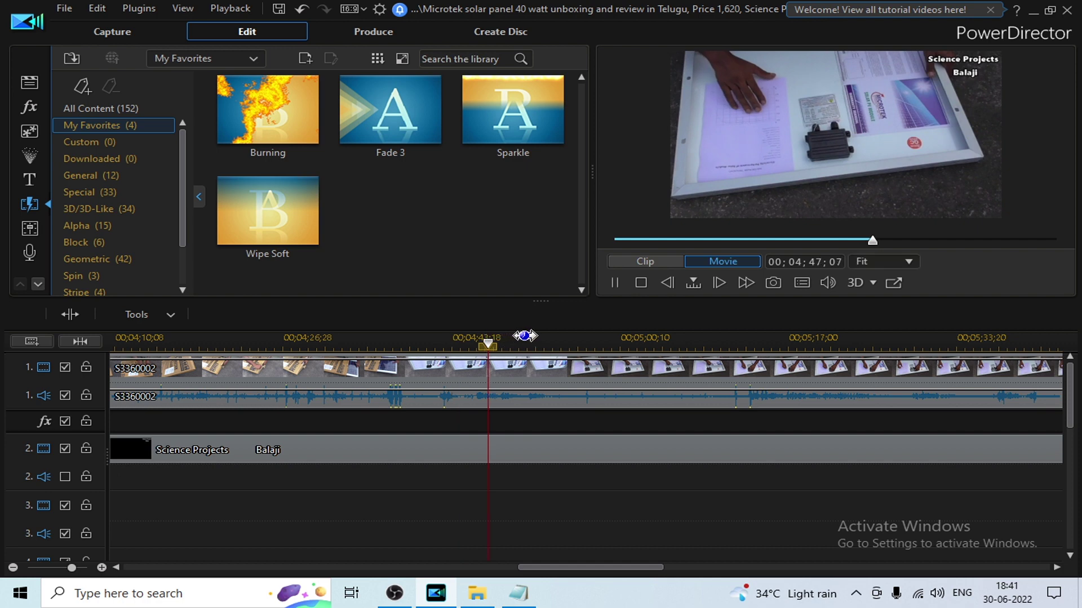
pyautogui.click(528, 337)
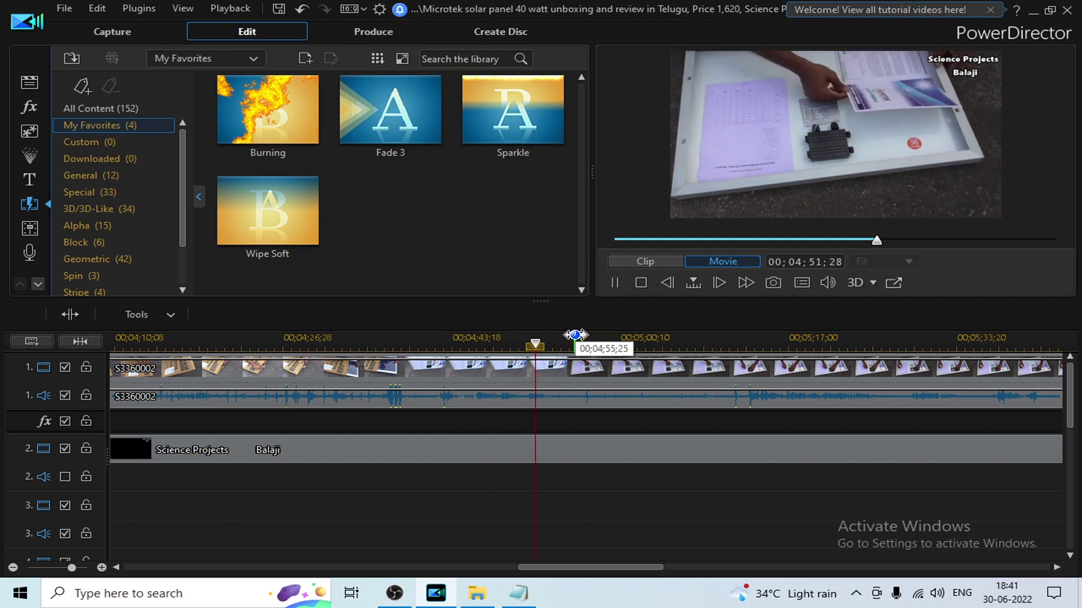
pyautogui.click(638, 336)
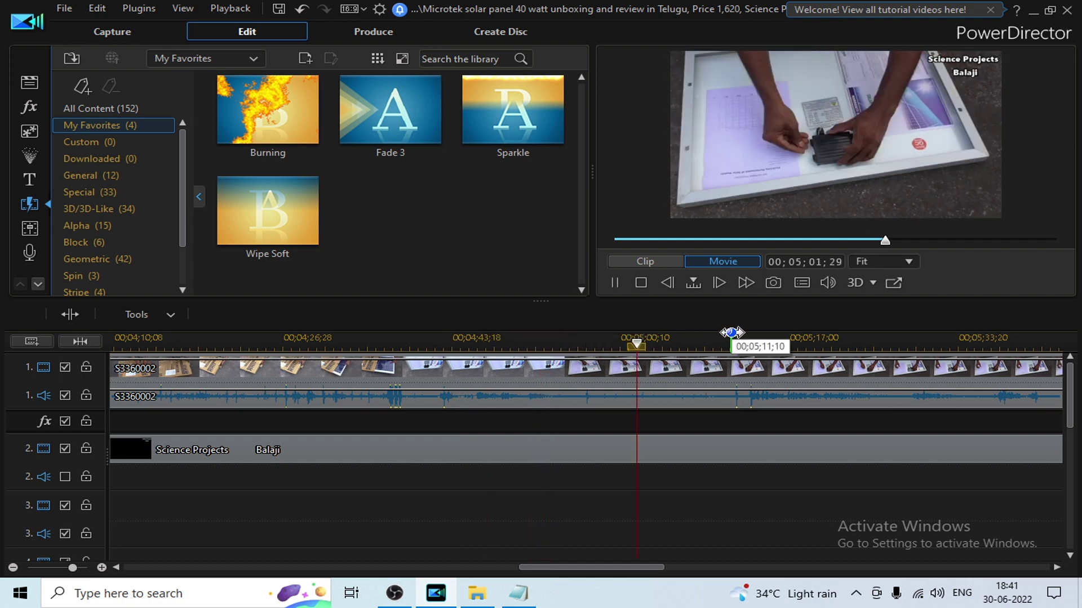
pyautogui.click(731, 334)
pyautogui.click(784, 335)
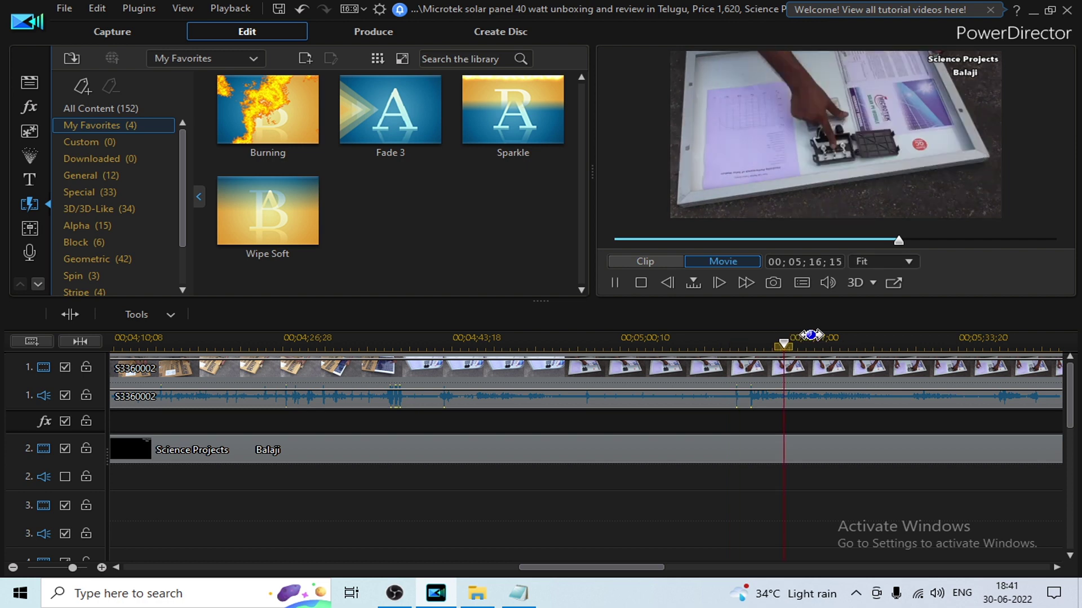
pyautogui.click(825, 337)
pyautogui.click(899, 336)
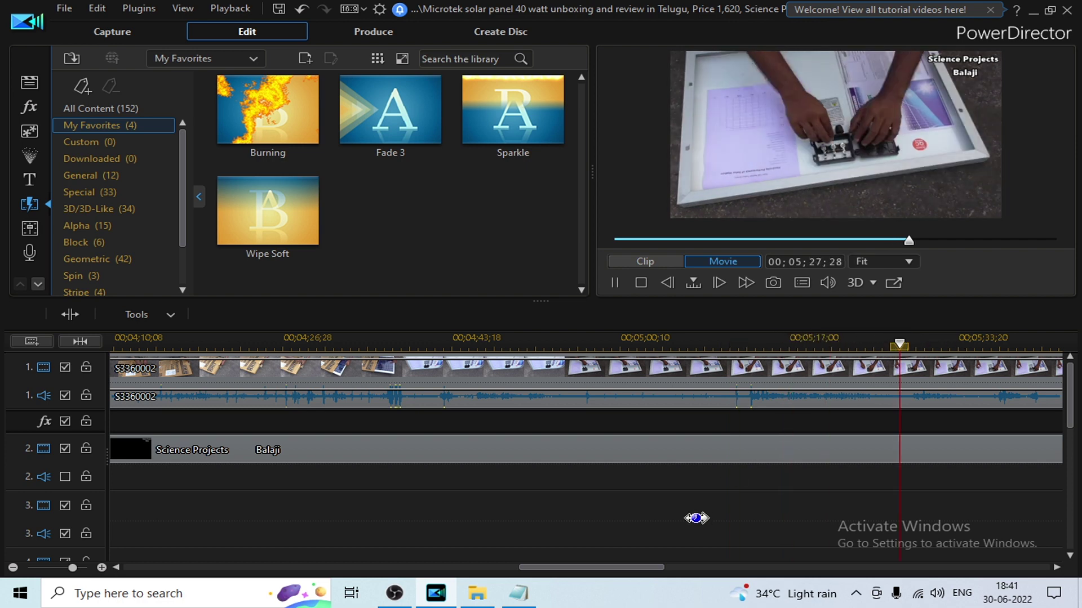
# - Skim the rest of the S3360002 clip and pause the playhead at 00;06;08;28, where the hand rests on the solar panel
pyautogui.moveTo(625, 570); pyautogui.dragTo(701, 556)
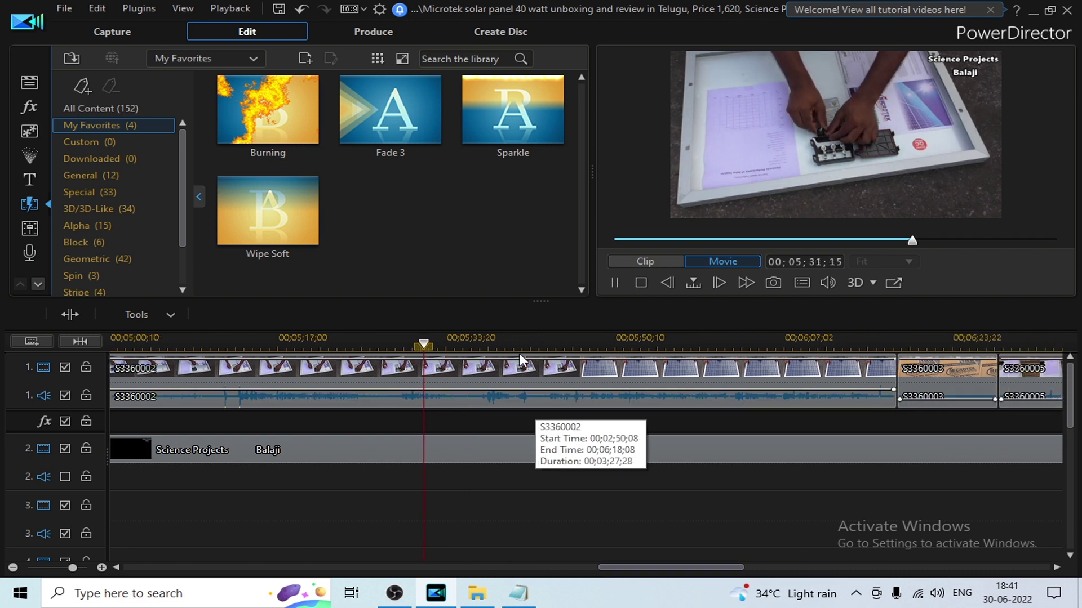
pyautogui.click(579, 338)
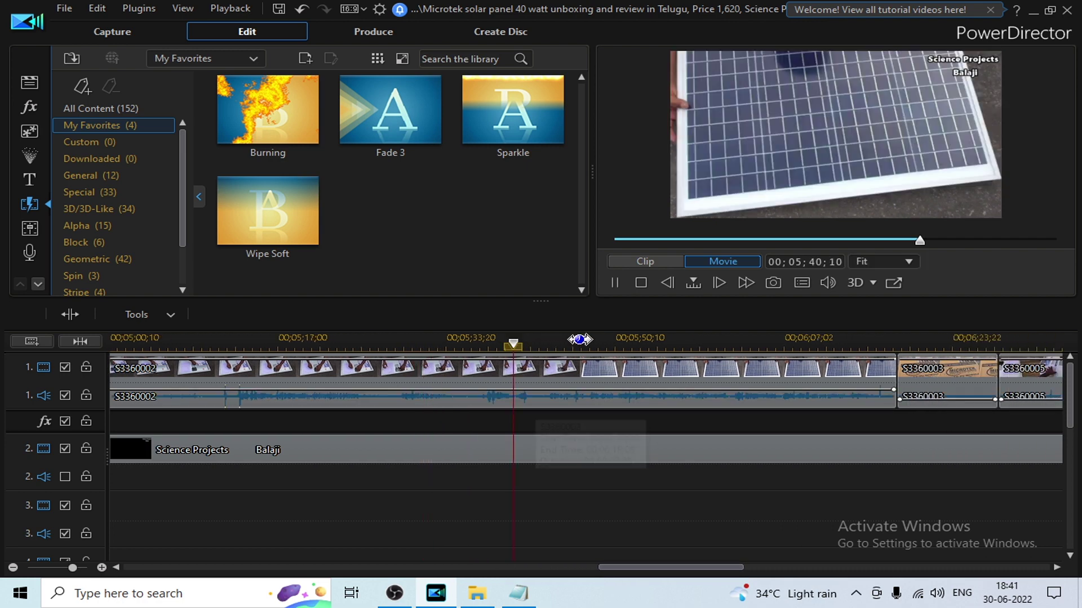
pyautogui.click(622, 338)
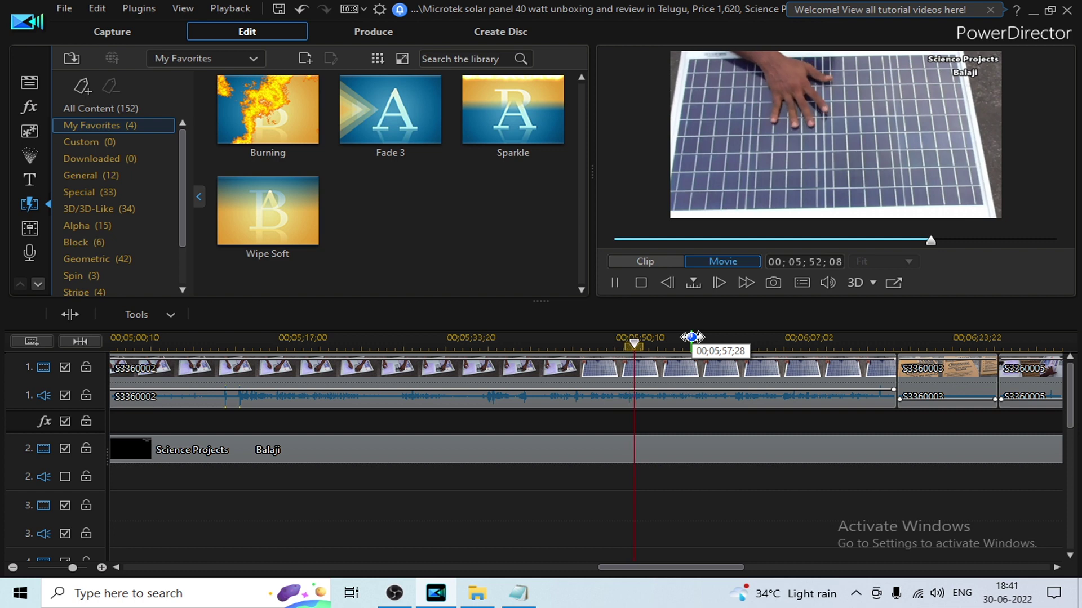
pyautogui.click(693, 338)
pyautogui.click(751, 338)
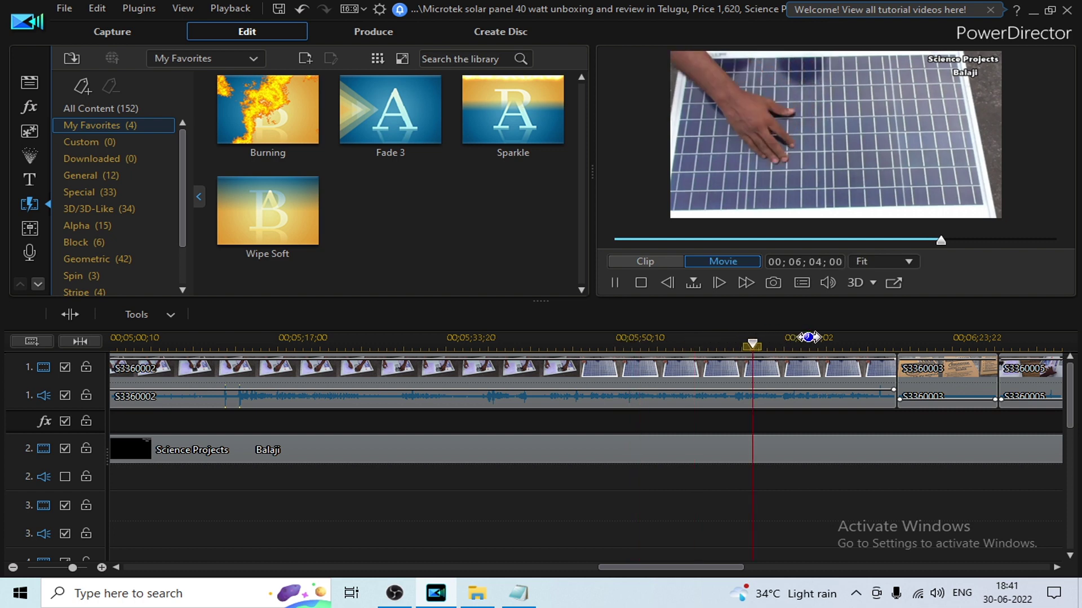
pyautogui.click(809, 337)
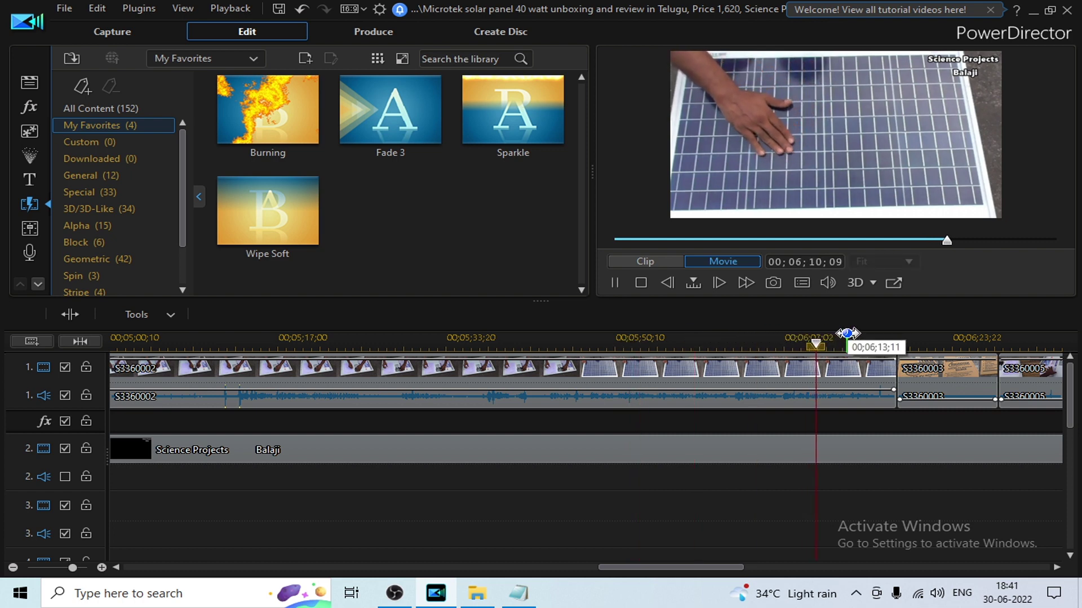
pyautogui.click(801, 340)
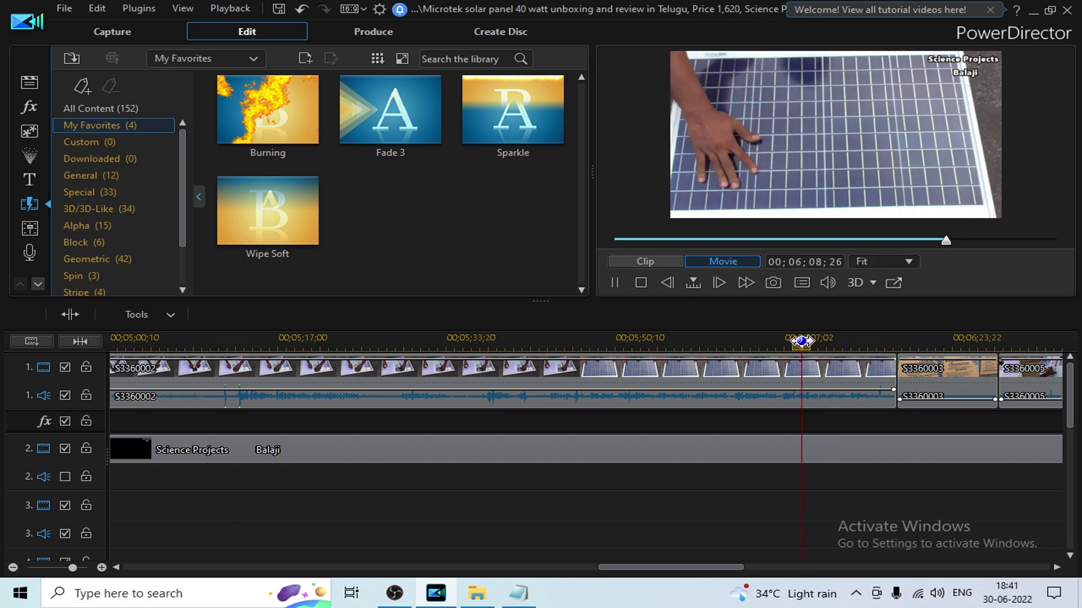
pyautogui.press('space')
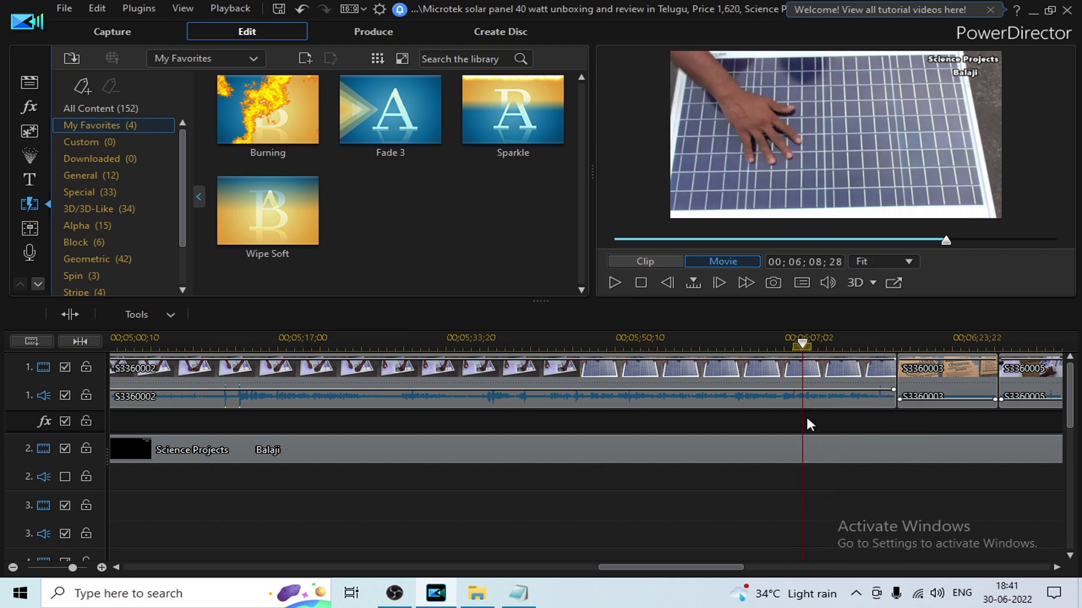
# - Try to add the Subscribe - 29881 video from the desktop's Science Projects video editing folder to track 2 at 00;06;08;28
pyautogui.moveTo(479, 592)
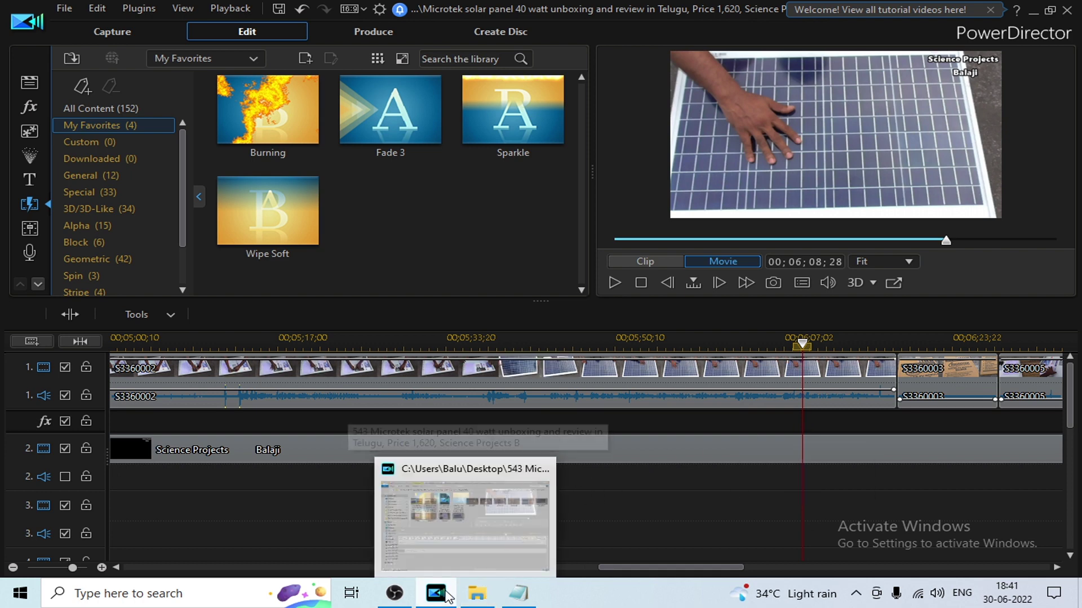
pyautogui.click(473, 570)
pyautogui.click(983, 8)
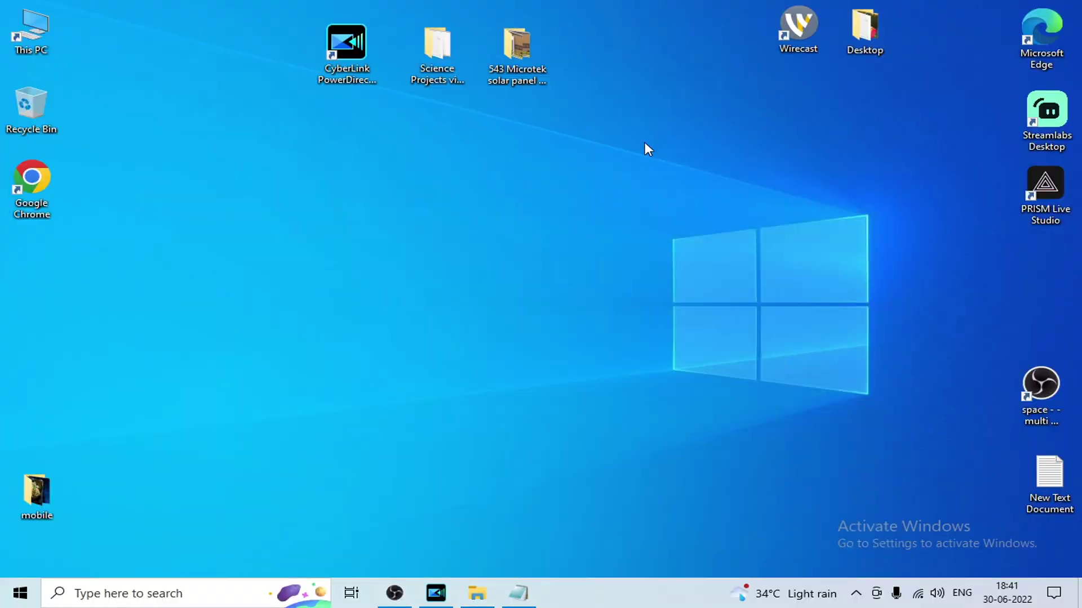
pyautogui.doubleClick(447, 69)
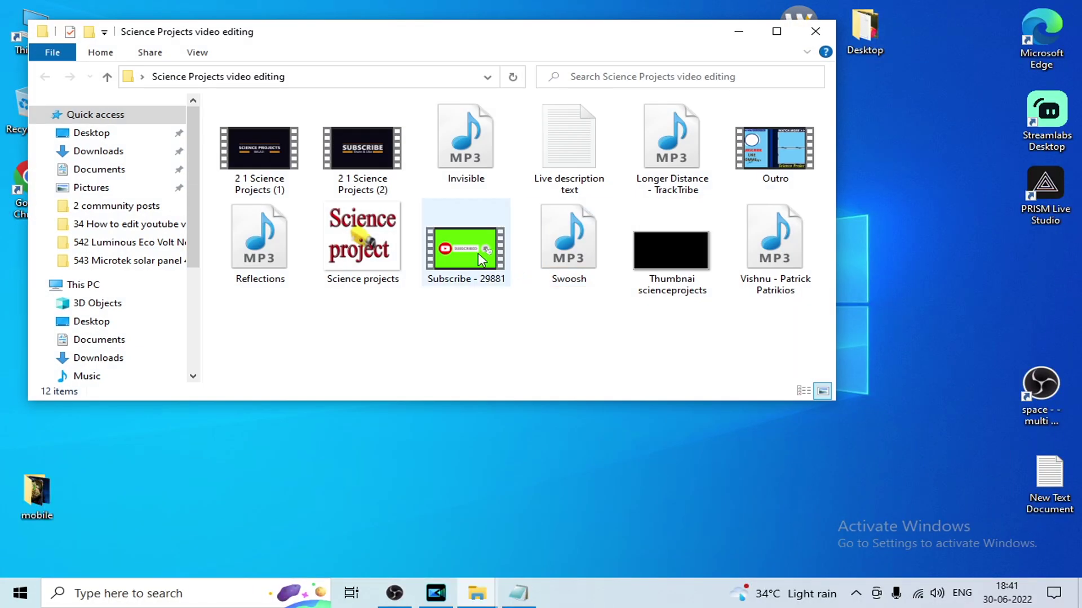
pyautogui.moveTo(465, 247); pyautogui.dragTo(802, 479)
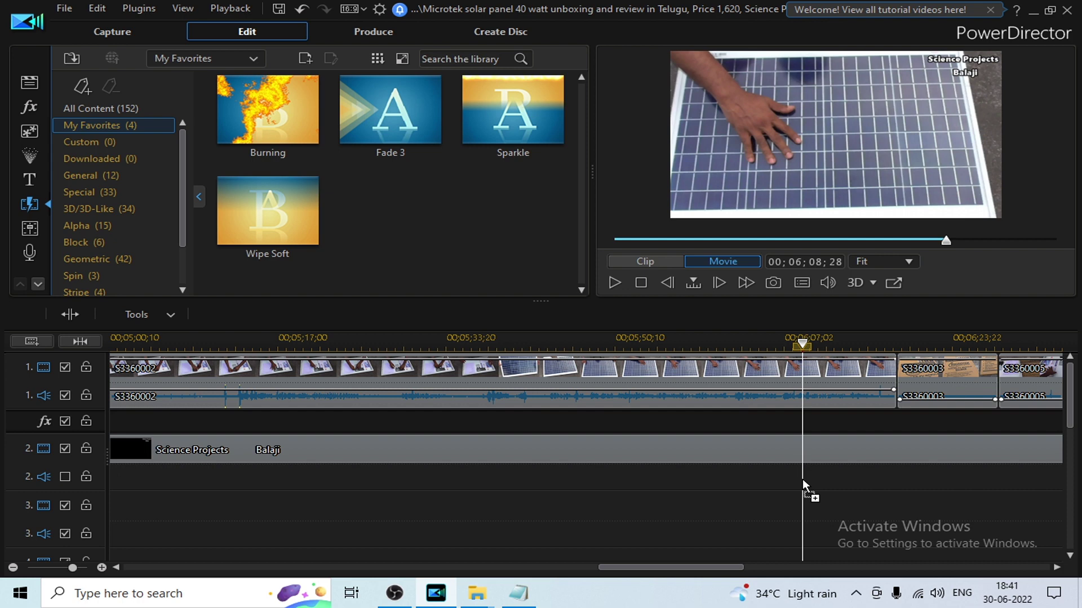
pyautogui.moveTo(803, 478); pyautogui.dragTo(802, 479)
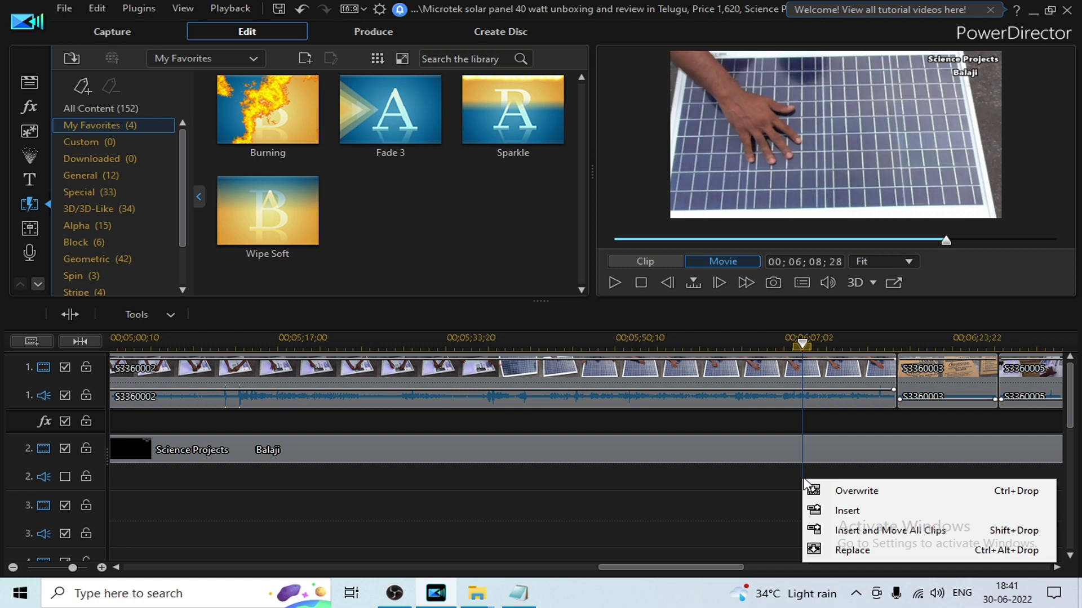
pyautogui.click(759, 471)
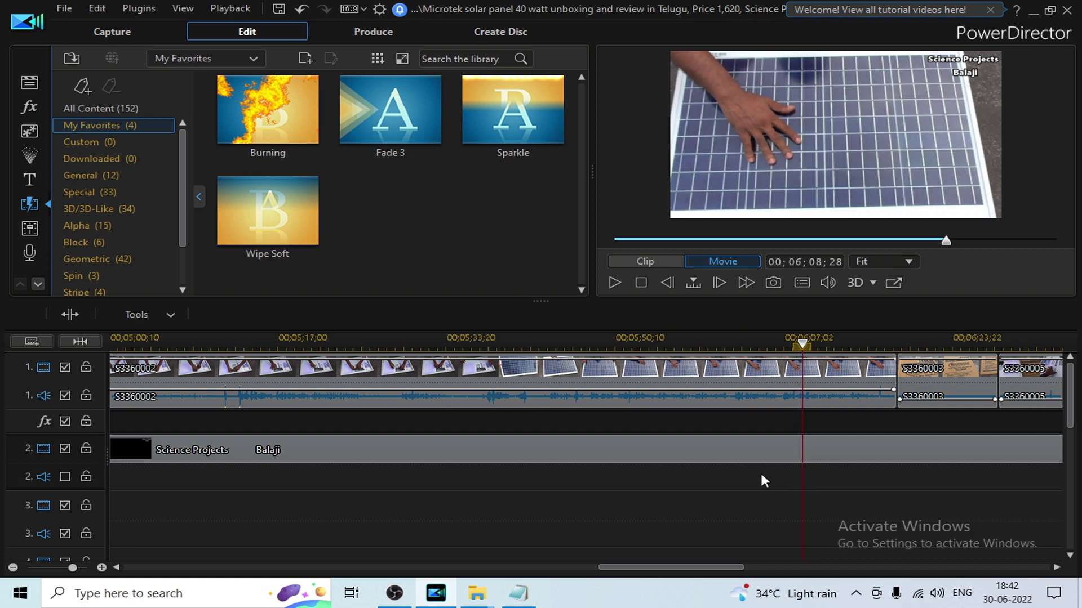
# - Place the Subscribe - 29881 video from the media library on track 3, starting at 00;06;08;09 and ending with the S3360002 clip
pyautogui.click(28, 81)
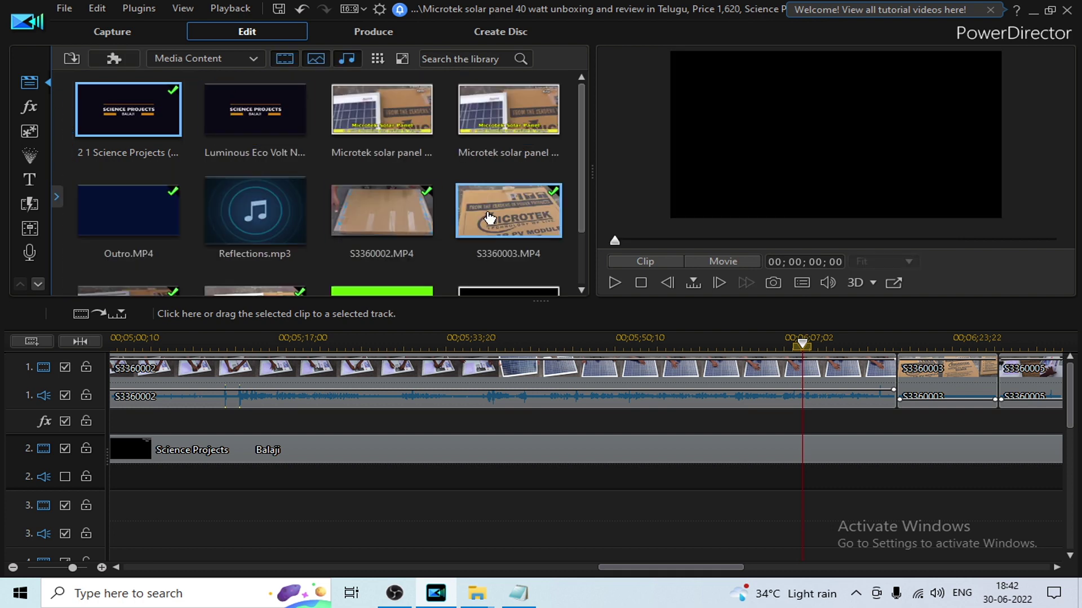
pyautogui.scroll(-2, 485, 223)
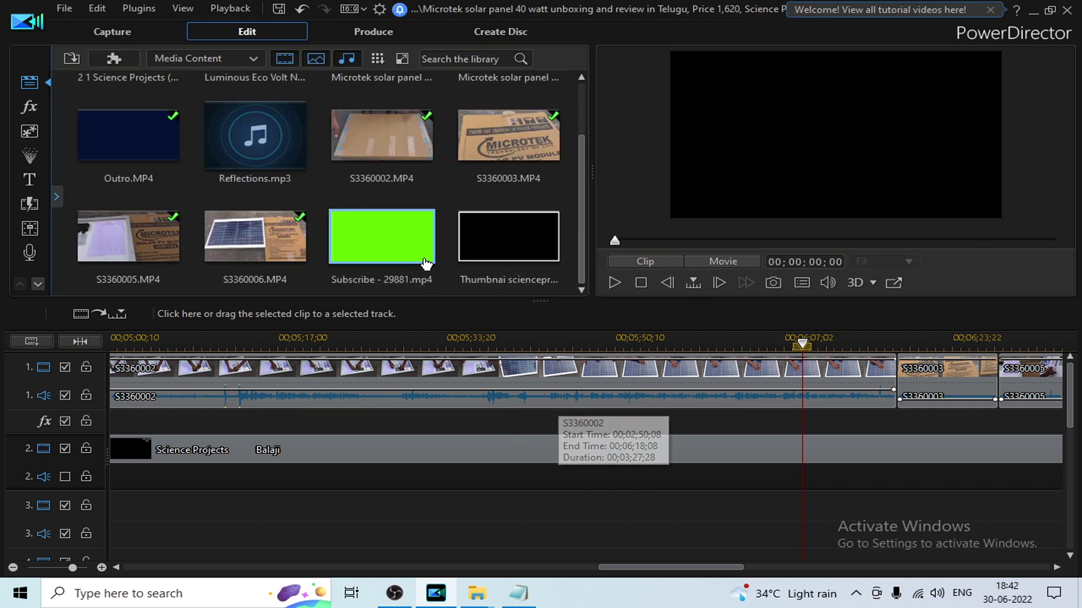
pyautogui.moveTo(426, 263); pyautogui.dragTo(807, 510)
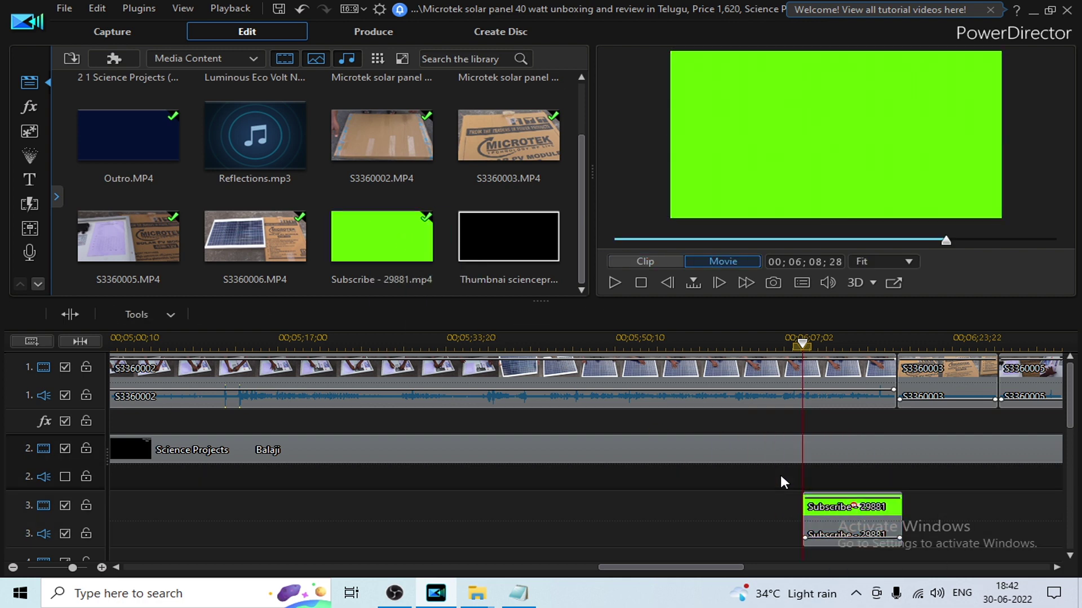
pyautogui.click(829, 511)
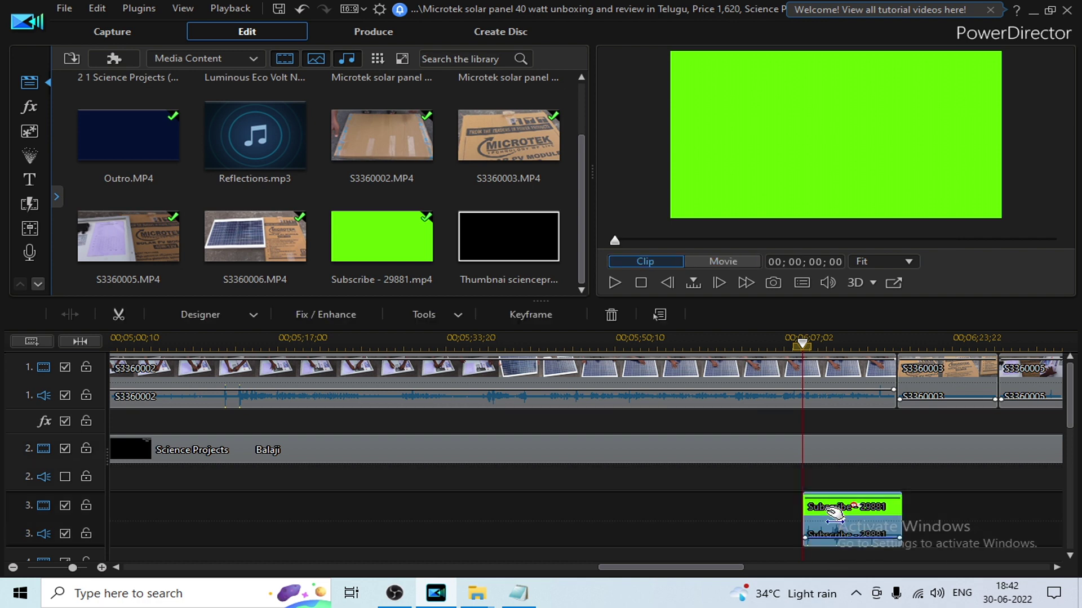
pyautogui.moveTo(831, 511); pyautogui.dragTo(824, 512)
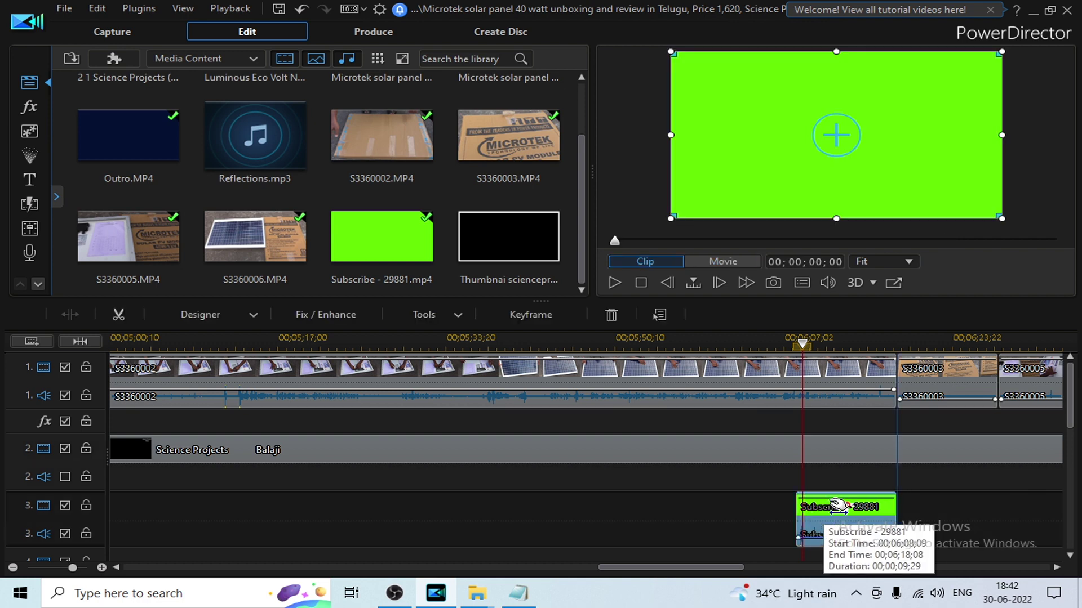
# - Move the Subscribe clip on track 3 to start at 00;06;09;29 and play it through into the S3360003 footage
pyautogui.click(782, 339)
pyautogui.click(802, 482)
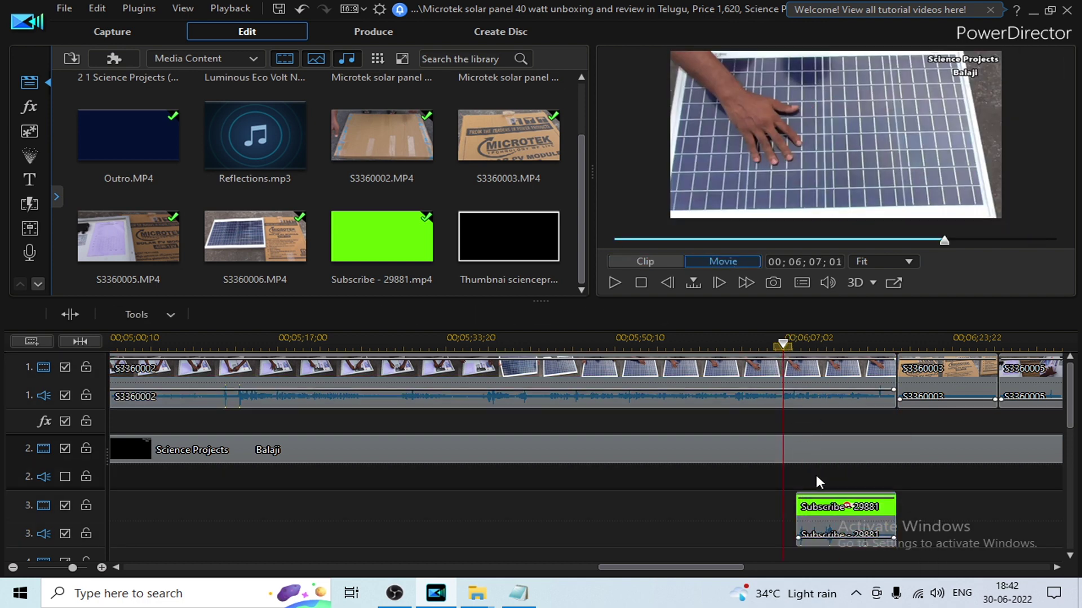
pyautogui.press('space')
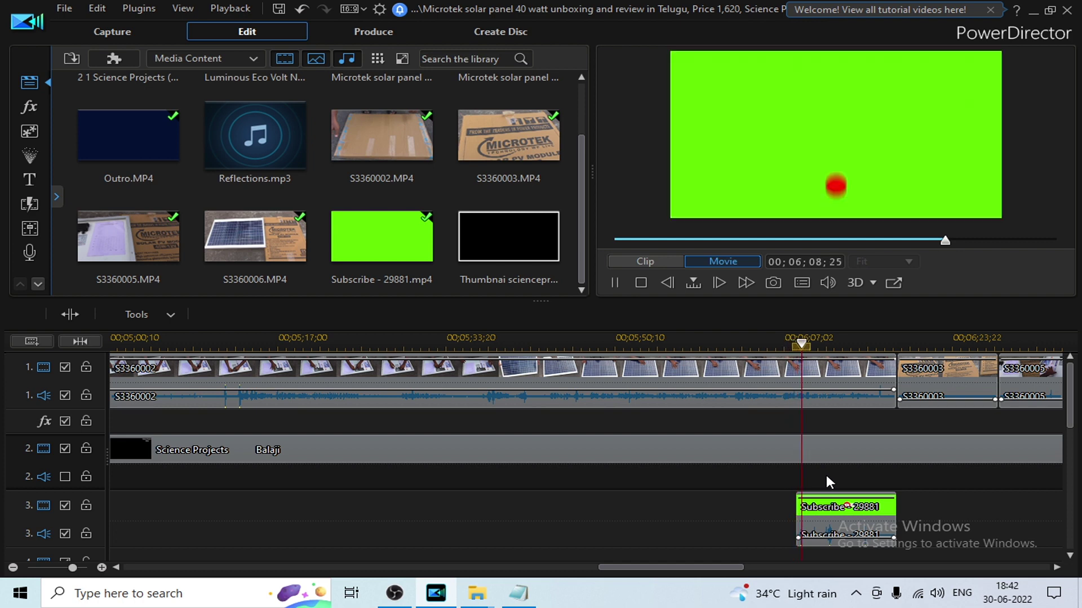
pyautogui.press('space')
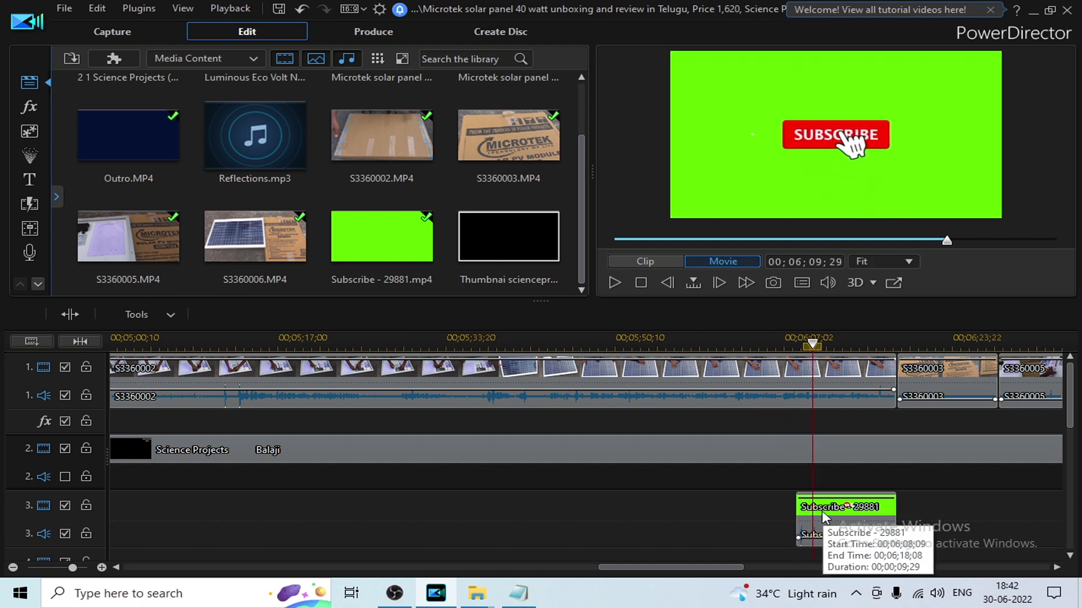
pyautogui.moveTo(824, 517); pyautogui.dragTo(840, 515)
pyautogui.press('space')
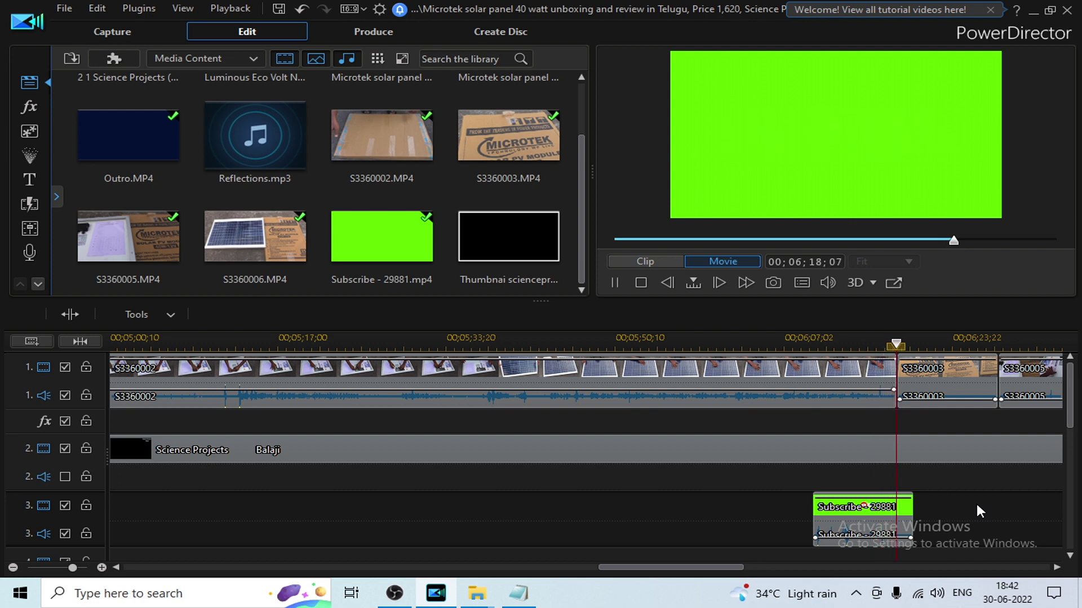
pyautogui.moveTo(725, 568); pyautogui.dragTo(760, 569)
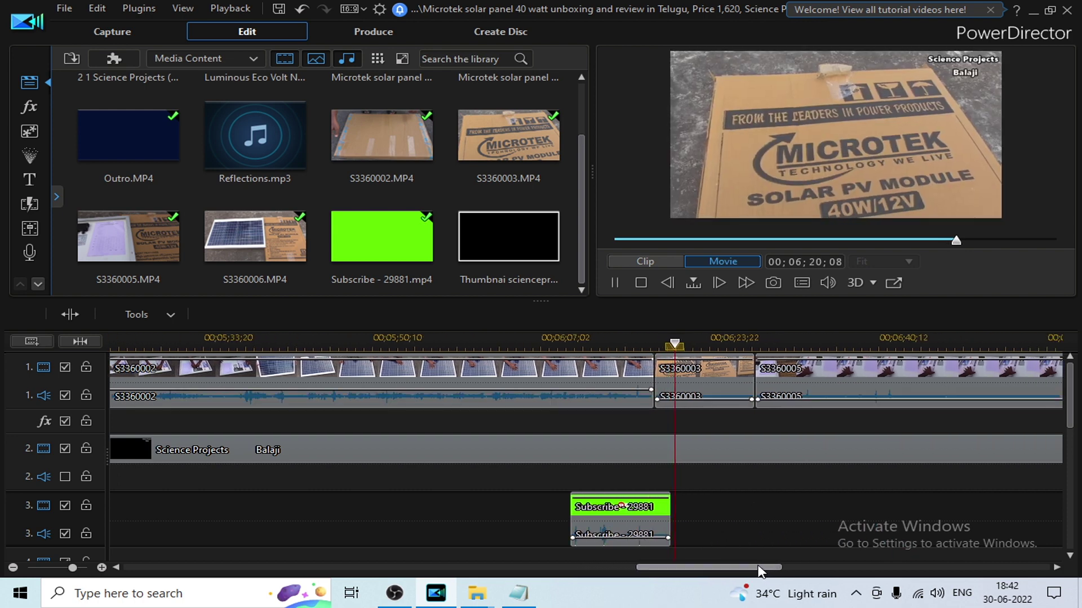
# - Enable Chroma Key on the Subscribe clip in PiP Designer and sample its green background as the key colour
pyautogui.click(620, 505)
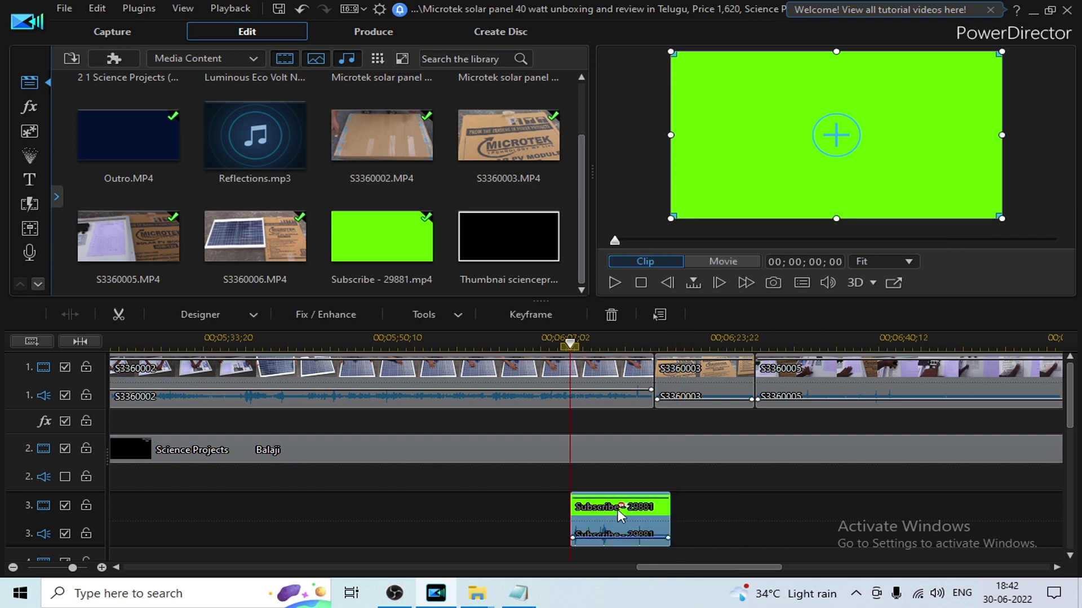
pyautogui.doubleClick(617, 509)
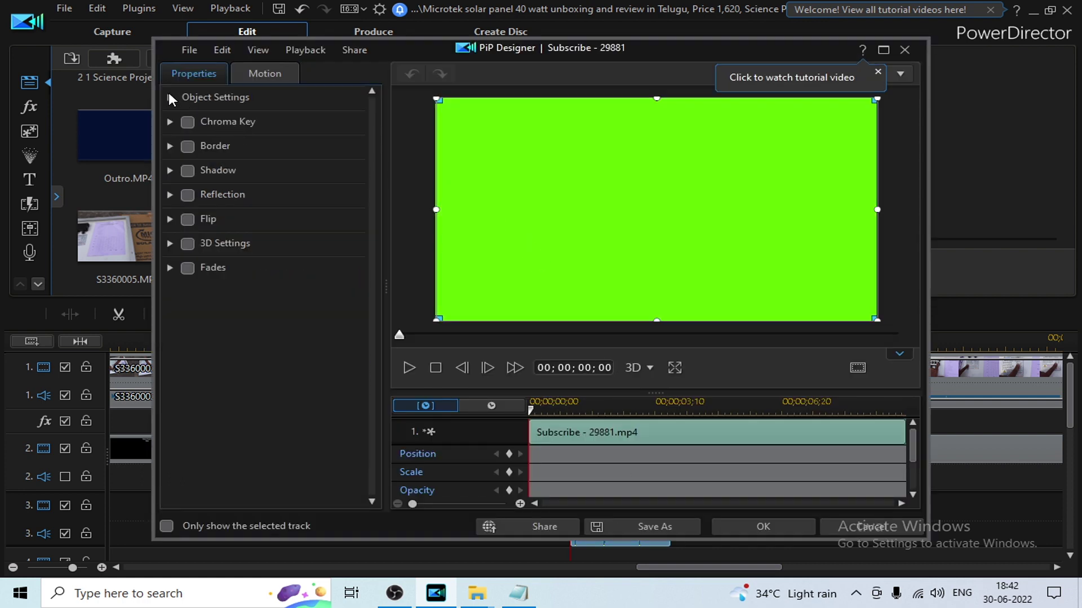
pyautogui.click(187, 121)
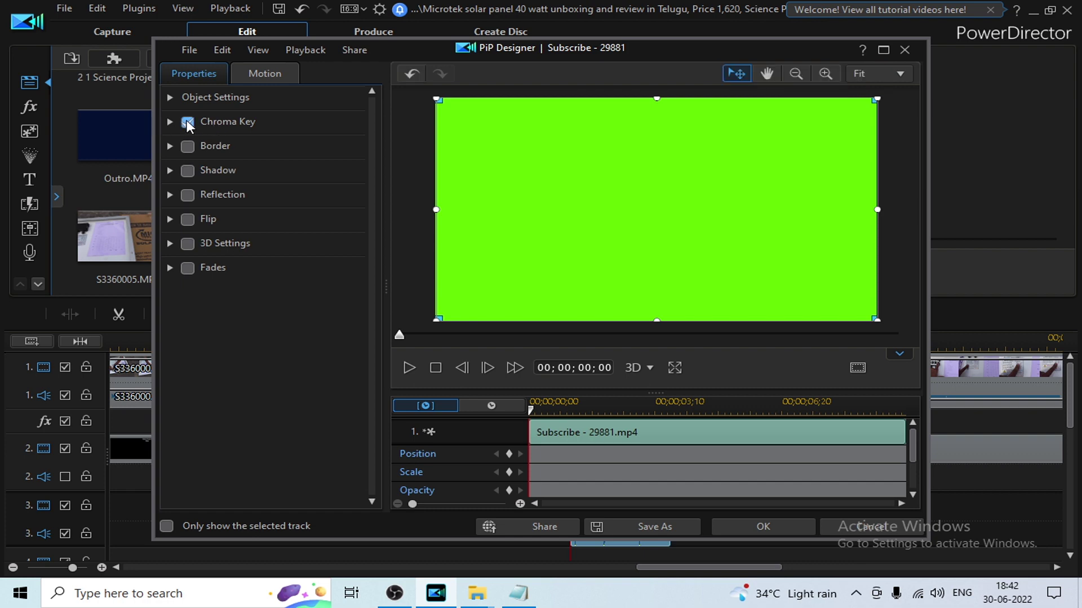
pyautogui.click(171, 122)
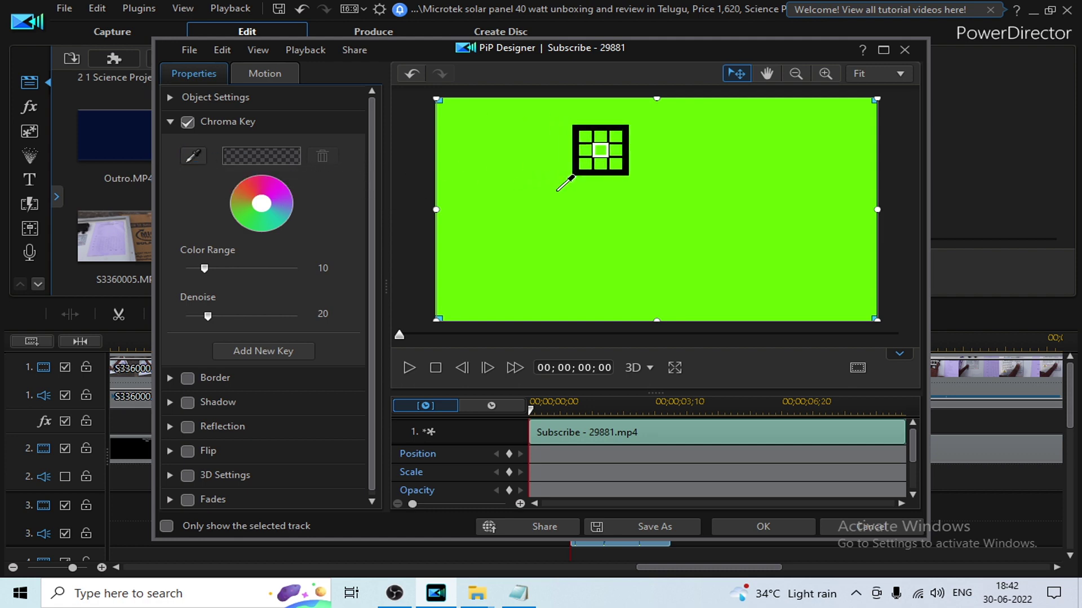
pyautogui.click(588, 192)
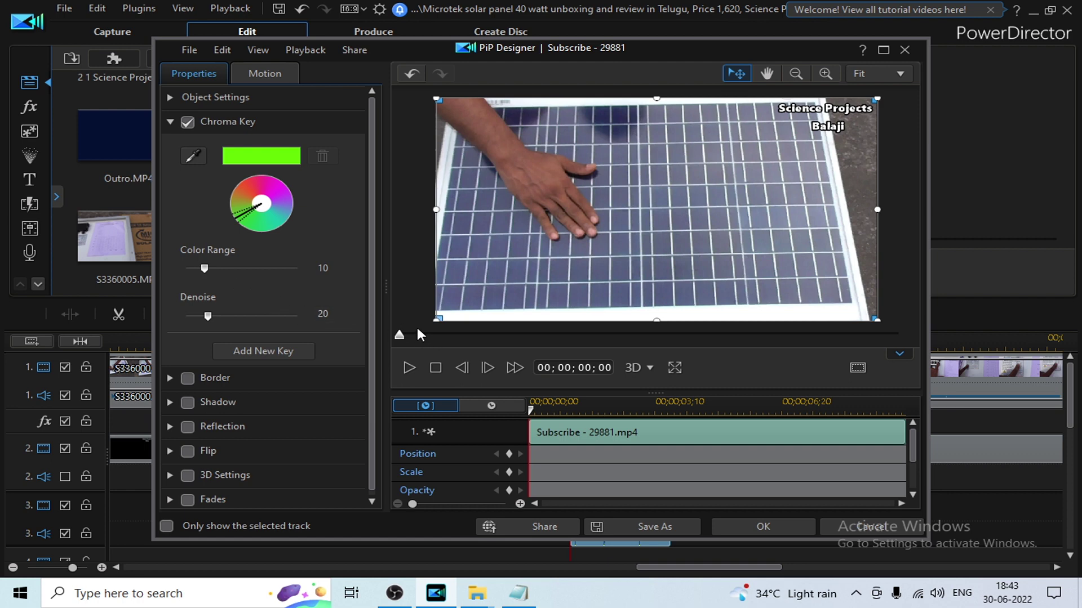
pyautogui.click(762, 527)
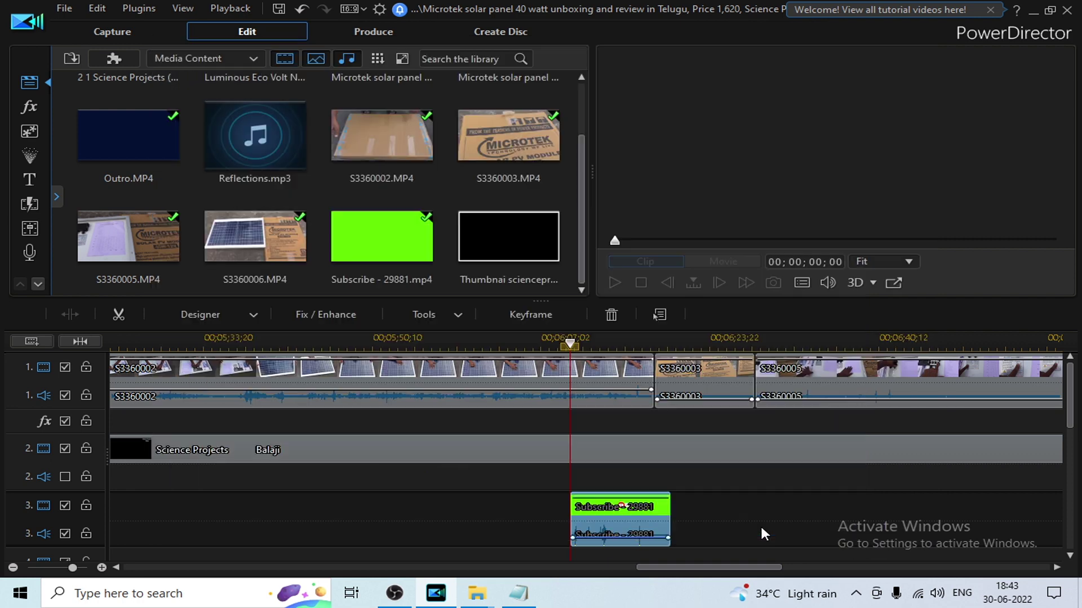
pyautogui.click(750, 508)
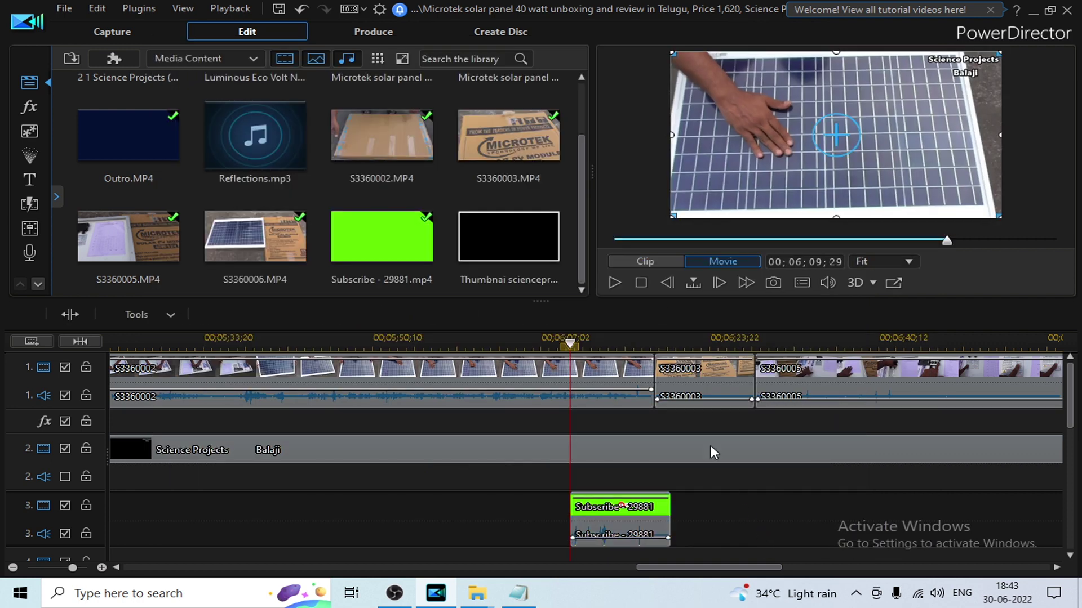
# - Play the keyed Subscribe overlay, park at 00;06;14;11 and move the overlay down to the lower part of the frame
pyautogui.click(614, 282)
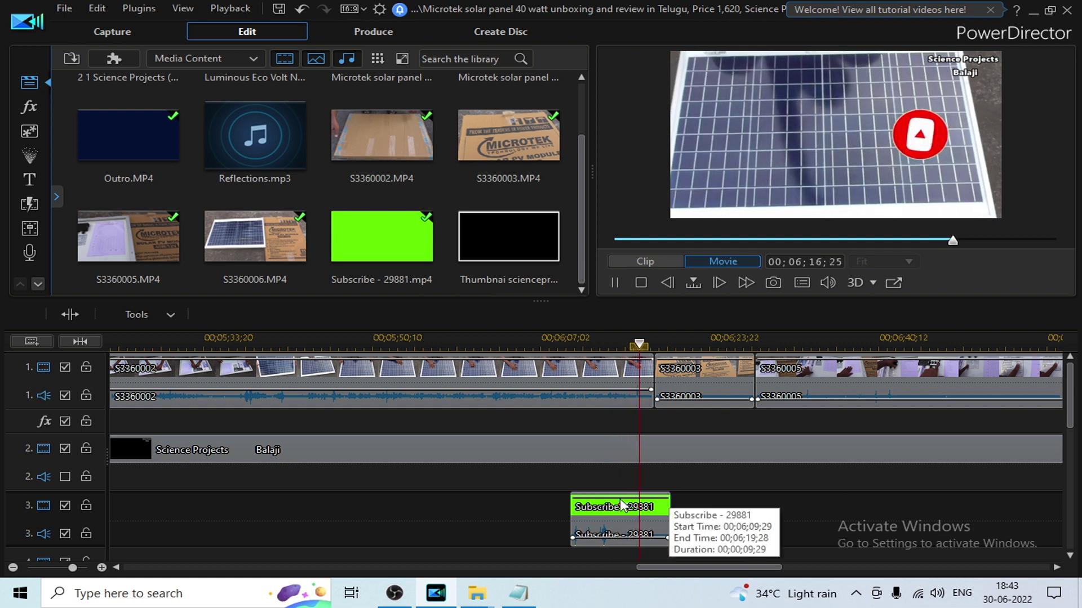
pyautogui.click(614, 341)
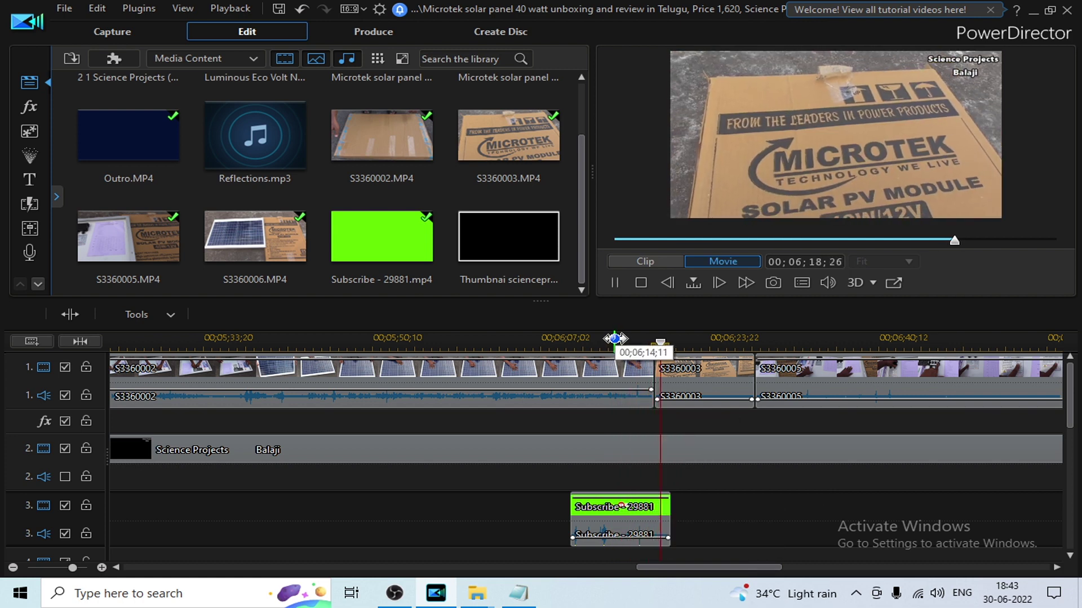
pyautogui.click(609, 510)
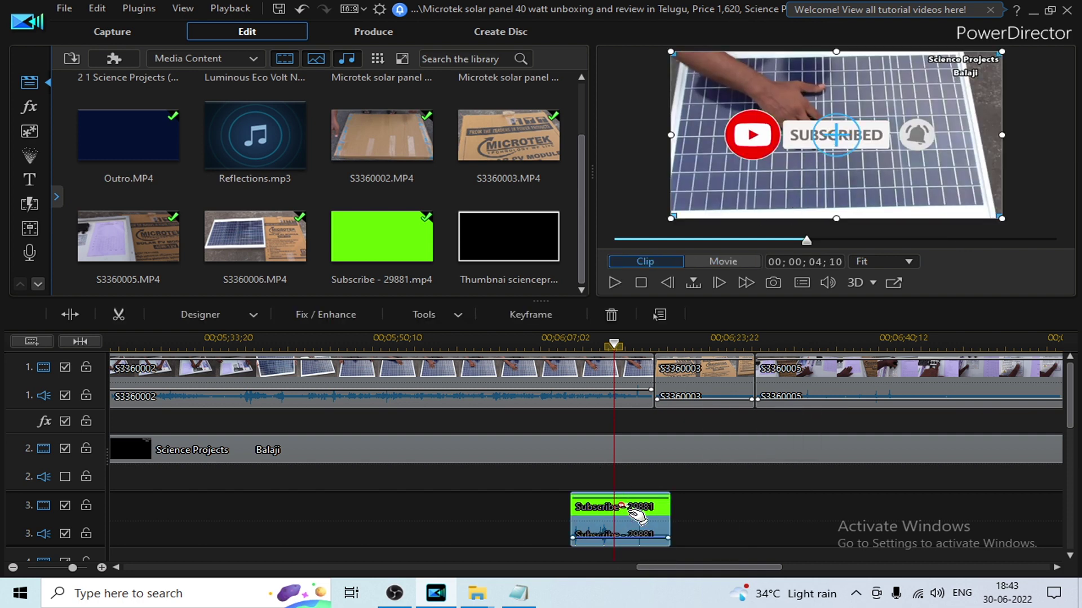
pyautogui.moveTo(834, 136); pyautogui.dragTo(835, 173)
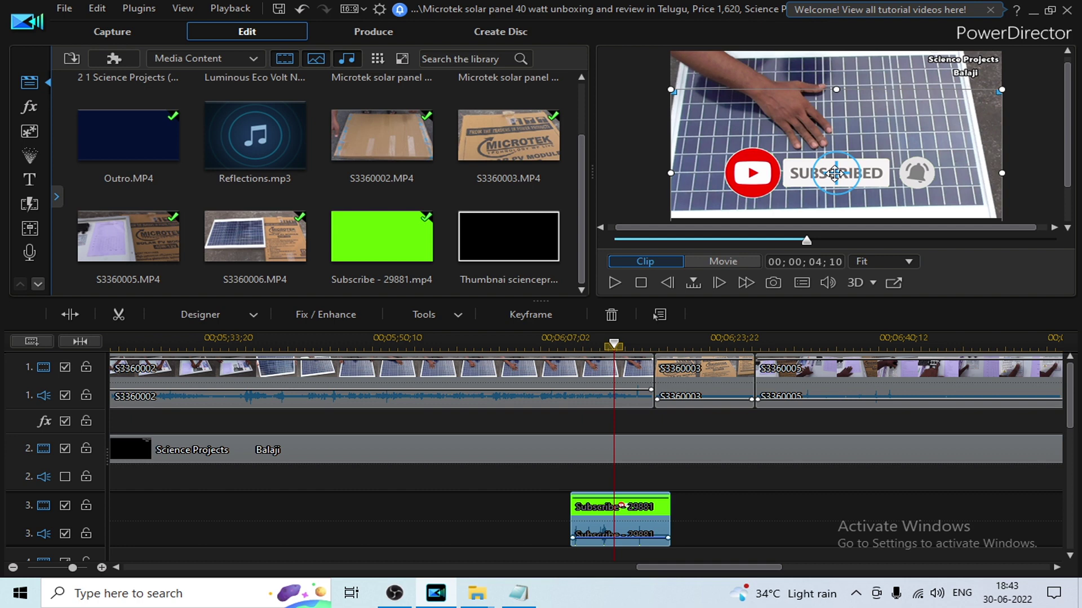
pyautogui.click(722, 482)
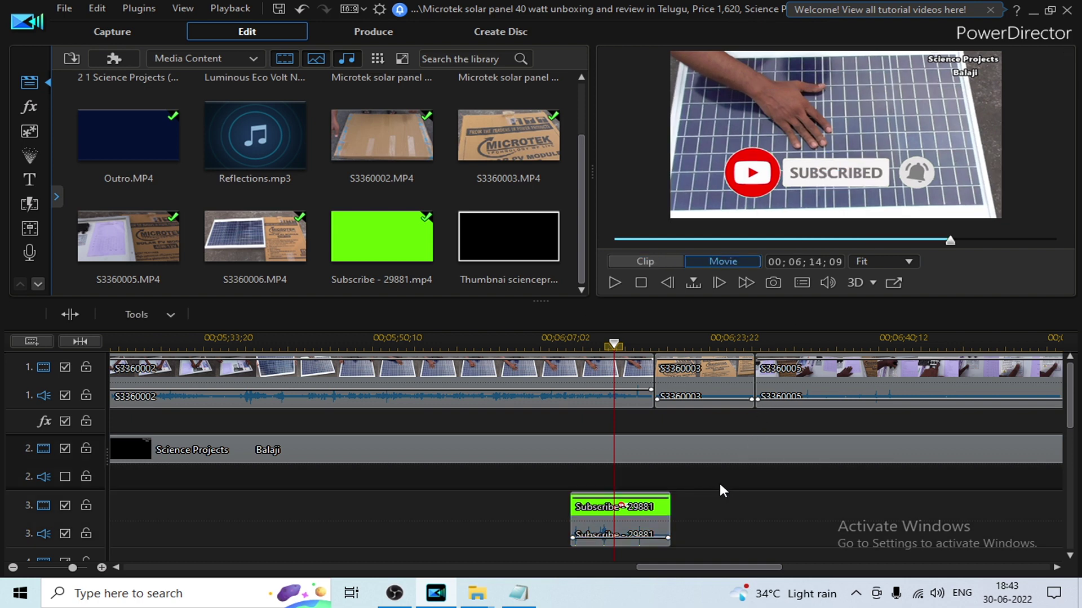
# - Play the repositioned Subscribe overlay from 00;06;09;16 through to the S3360003 footage
pyautogui.click(567, 341)
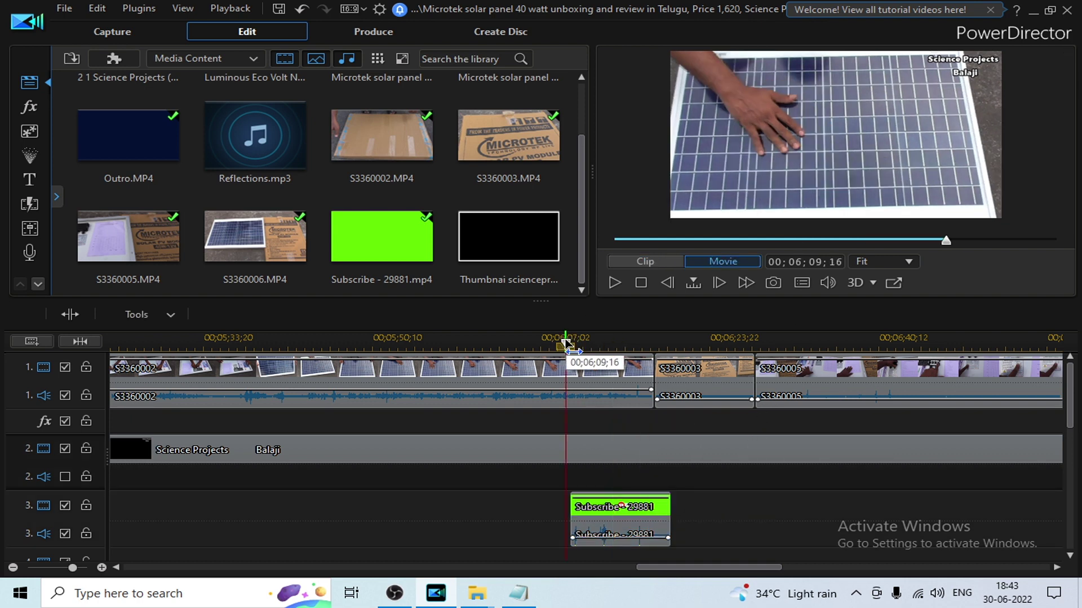
pyautogui.press('space')
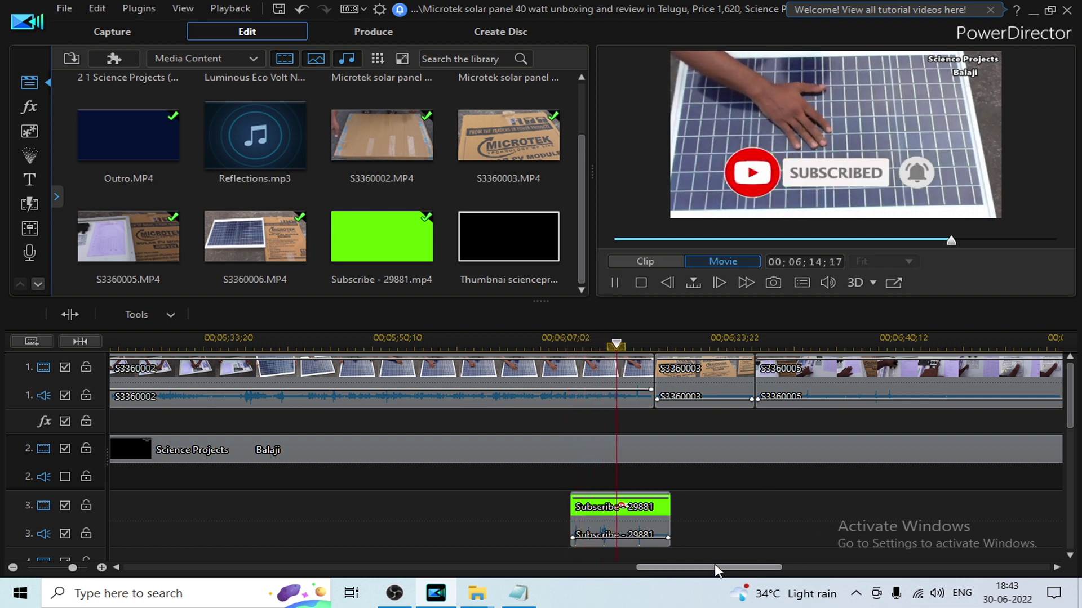
pyautogui.moveTo(714, 564); pyautogui.dragTo(736, 562)
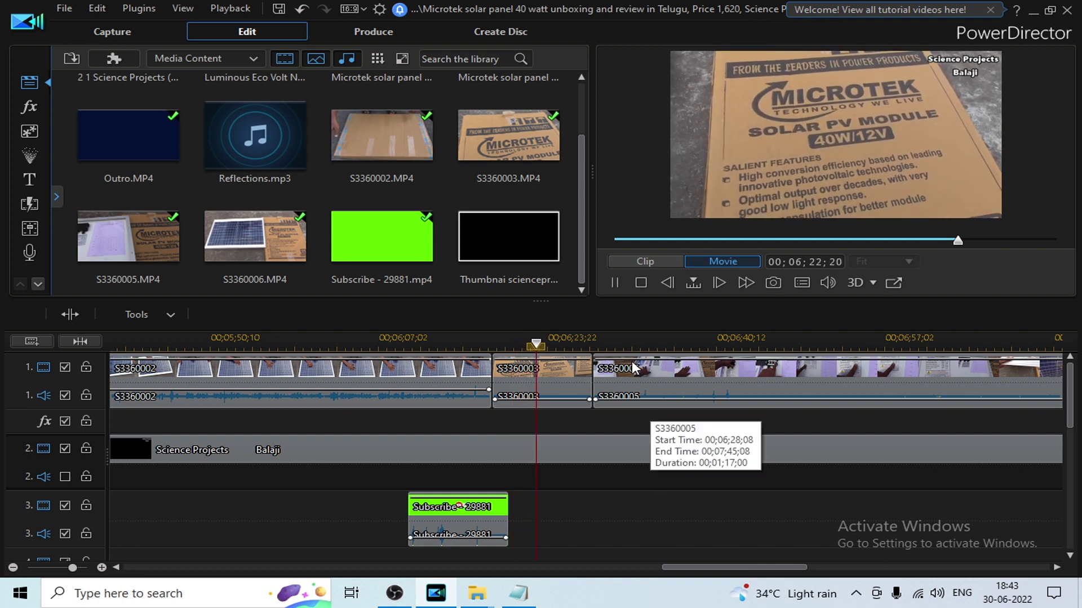
# - Mute the S3360003 and S3360005 clips on track 1 by lowering their volume lines to -∞
pyautogui.moveTo(623, 342); pyautogui.dragTo(433, 330)
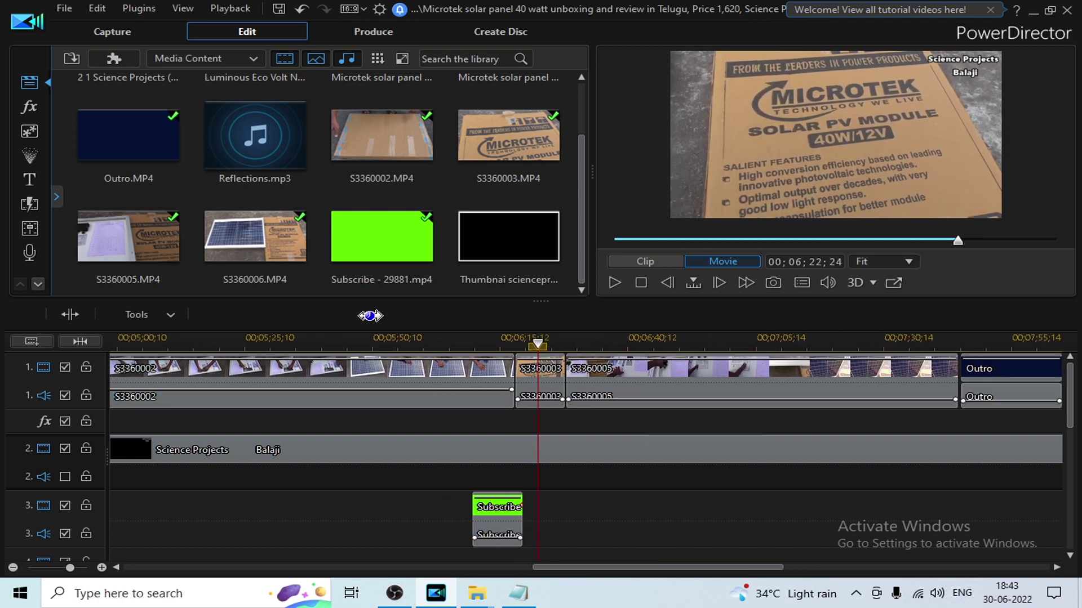
pyautogui.click(670, 381)
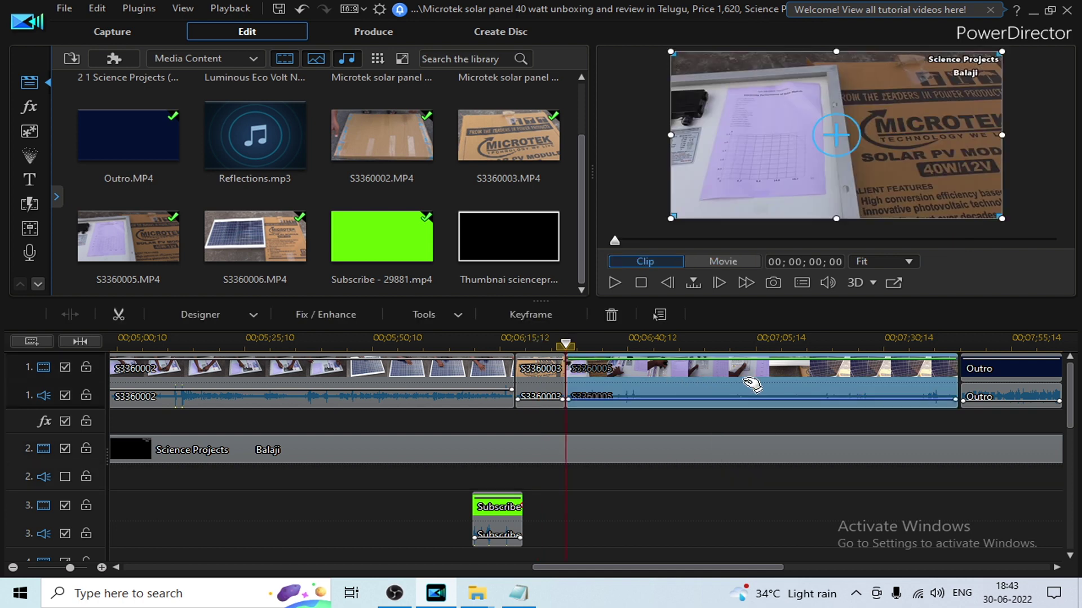
pyautogui.click(546, 388)
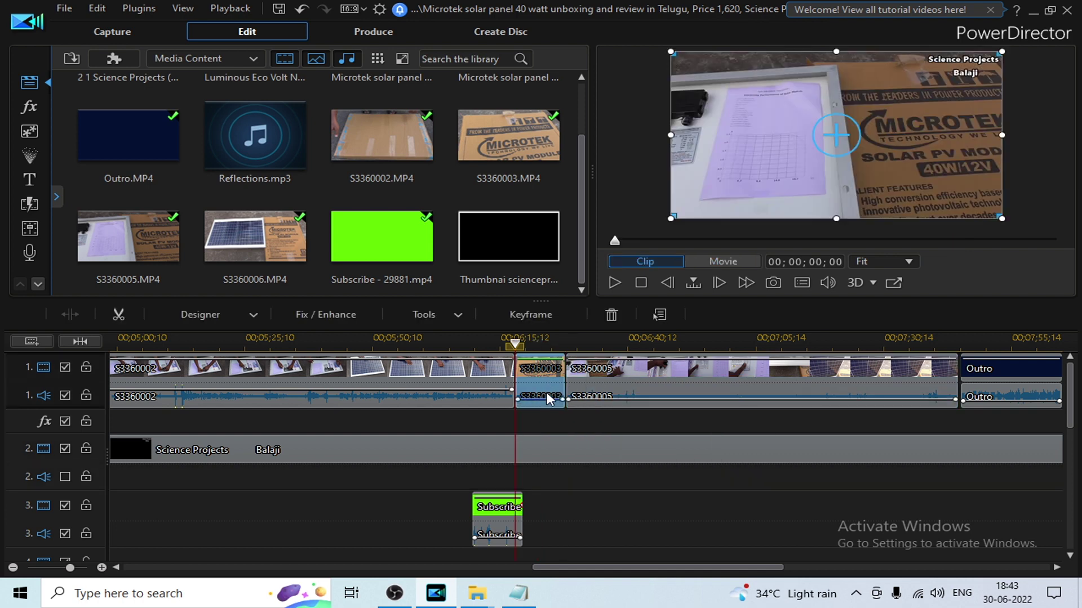
pyautogui.moveTo(545, 398); pyautogui.dragTo(544, 402)
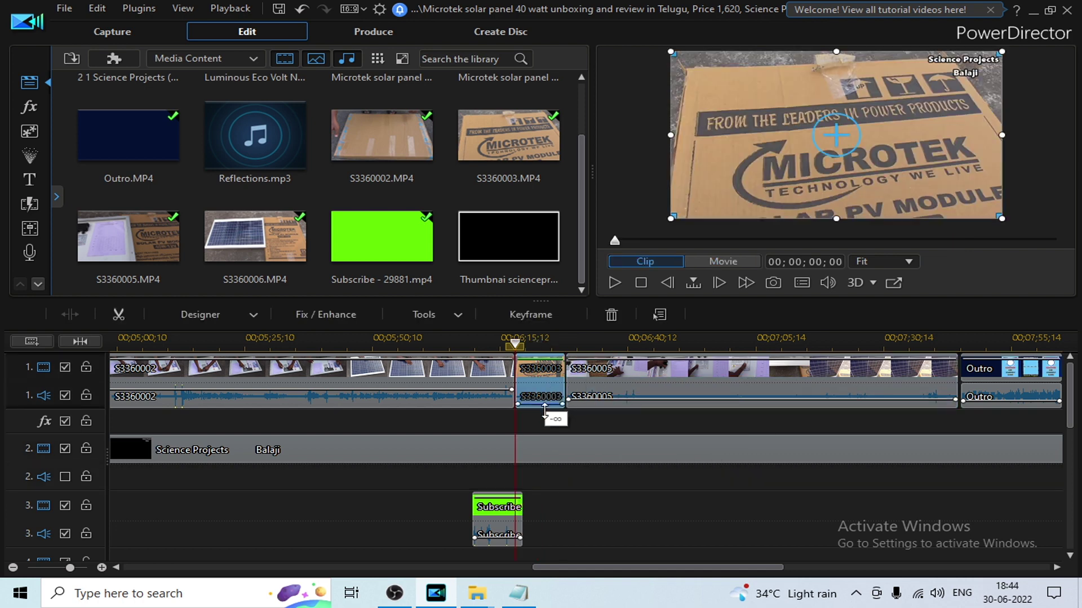
pyautogui.click(681, 395)
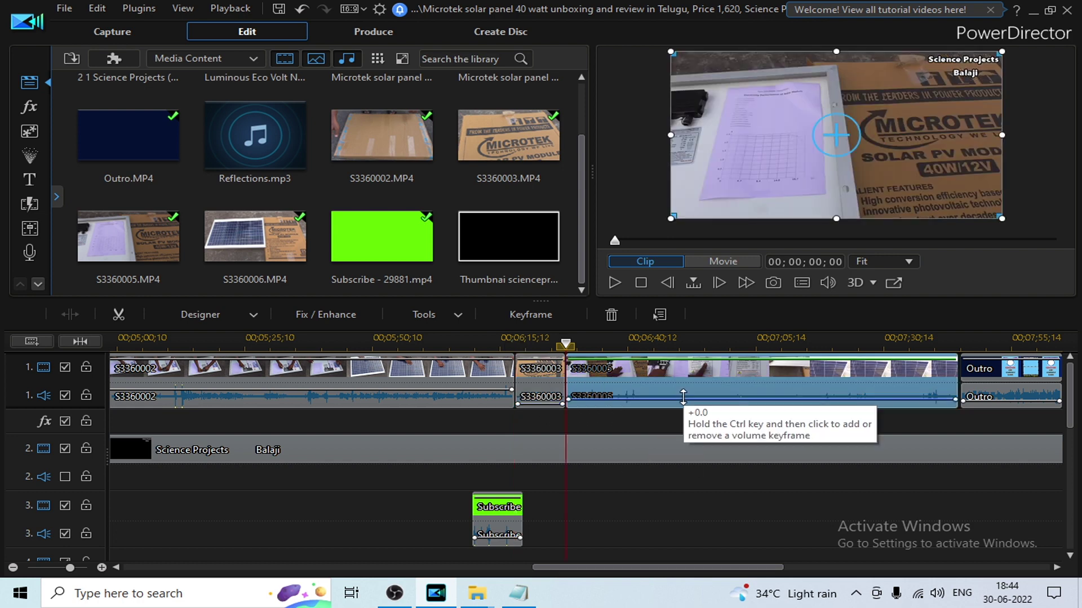
pyautogui.moveTo(683, 397); pyautogui.dragTo(686, 417)
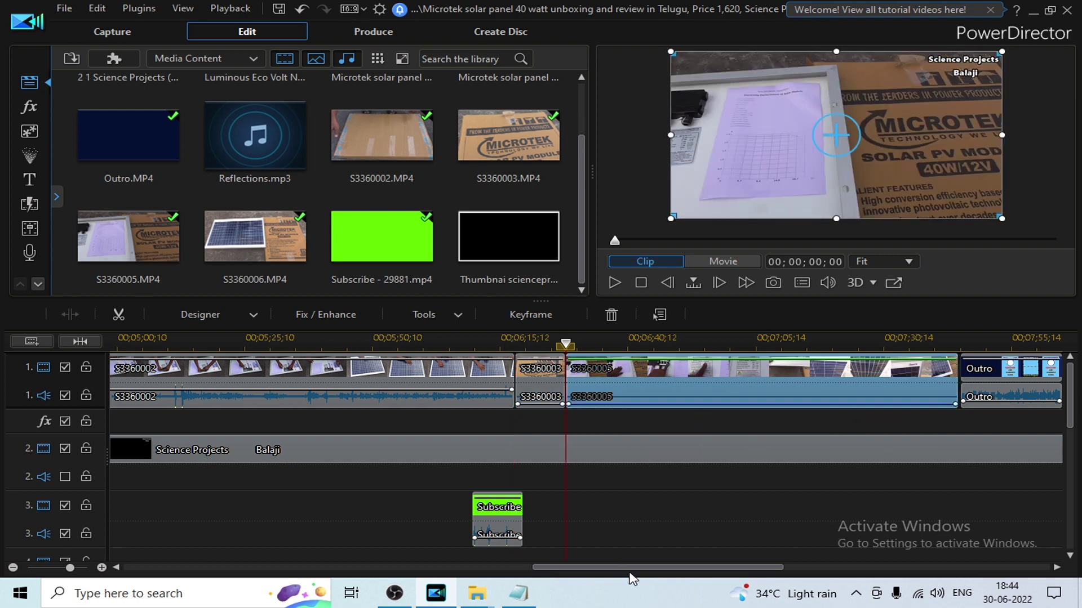
# - Mute the Outro clip at the end of track 1 by lowering its volume line to -∞
pyautogui.moveTo(633, 572); pyautogui.dragTo(668, 573)
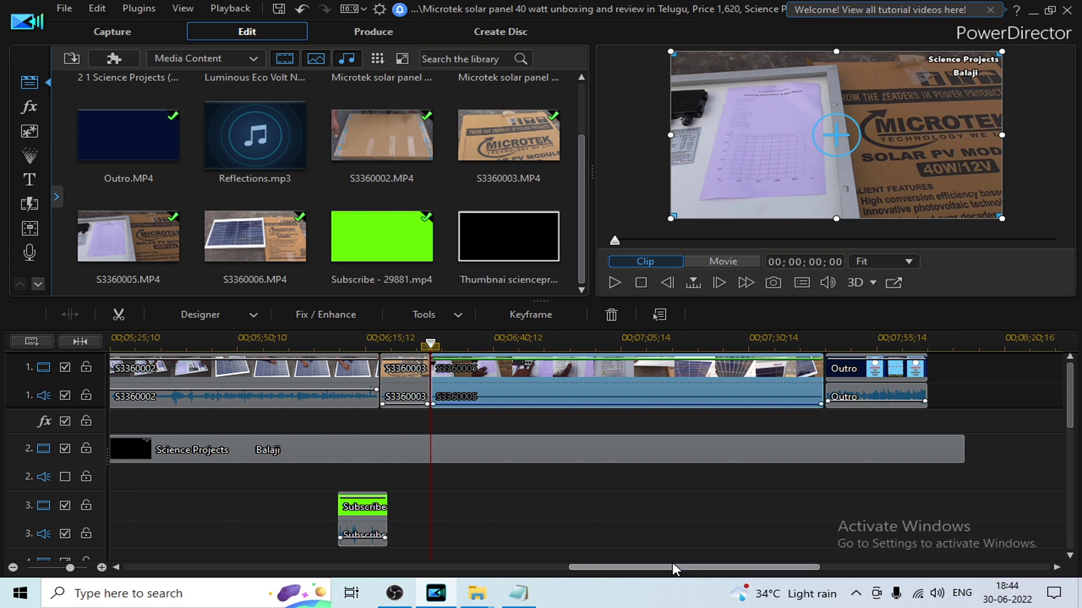
pyautogui.click(857, 398)
pyautogui.moveTo(857, 400); pyautogui.dragTo(858, 398)
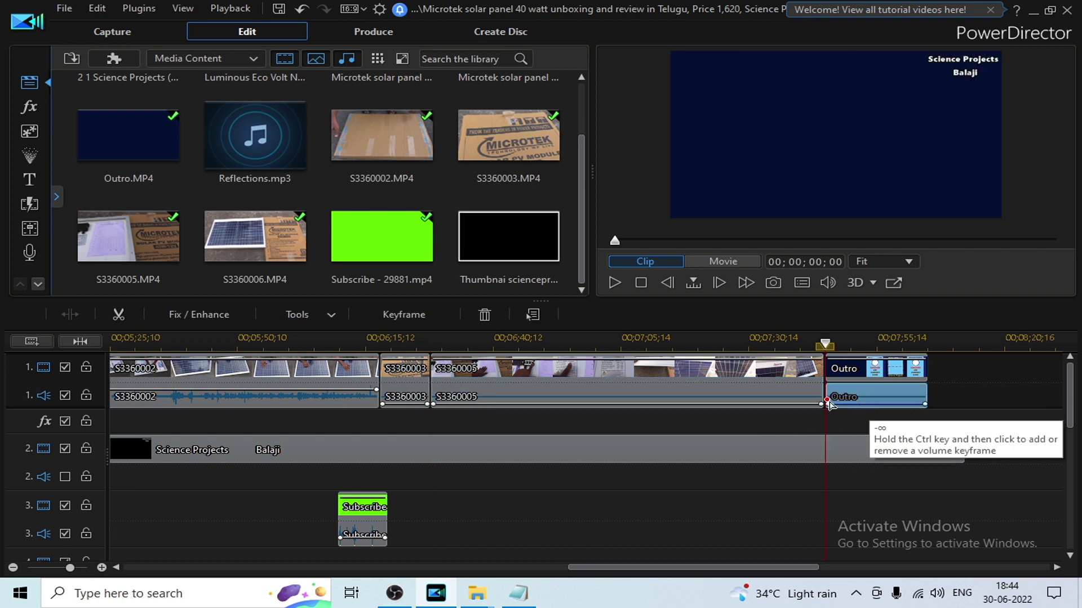
pyautogui.click(420, 415)
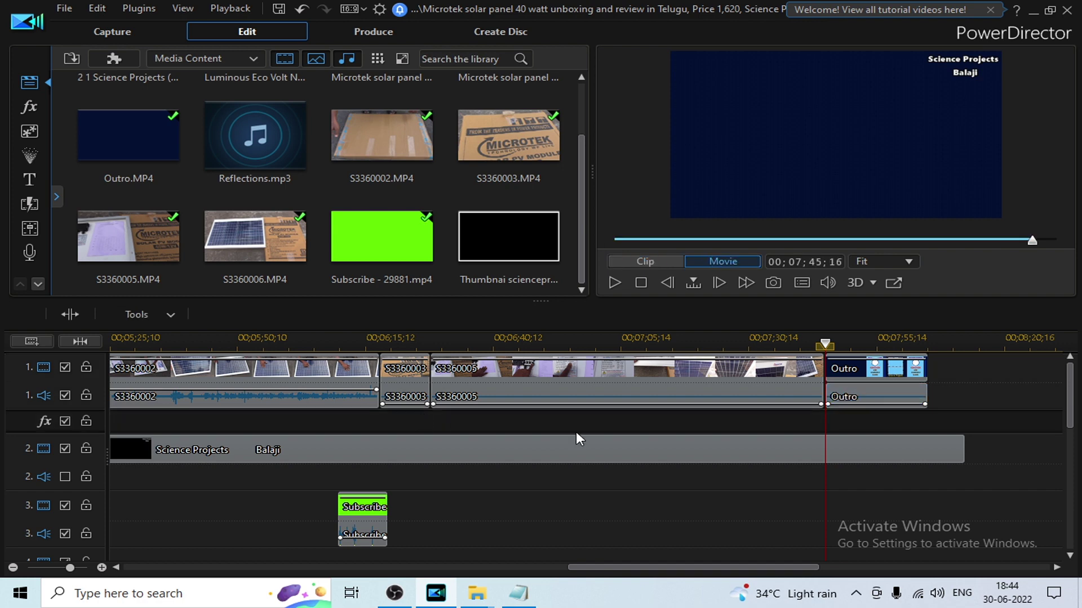
# - Switch to the Science Projects video editing folder and listen to part of the Reflections MP3
pyautogui.moveTo(488, 594)
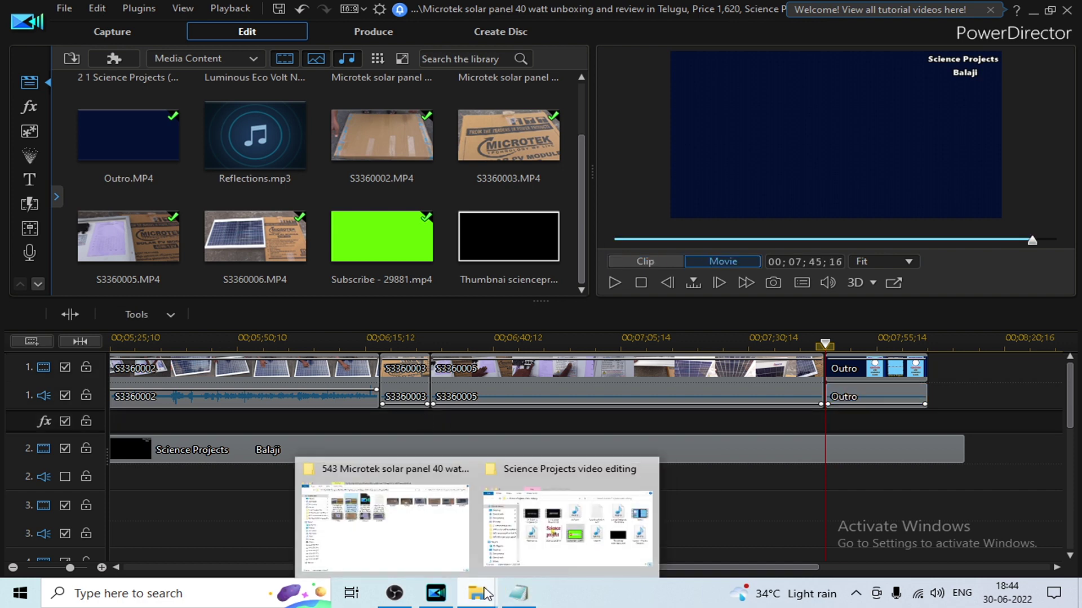
pyautogui.click(535, 530)
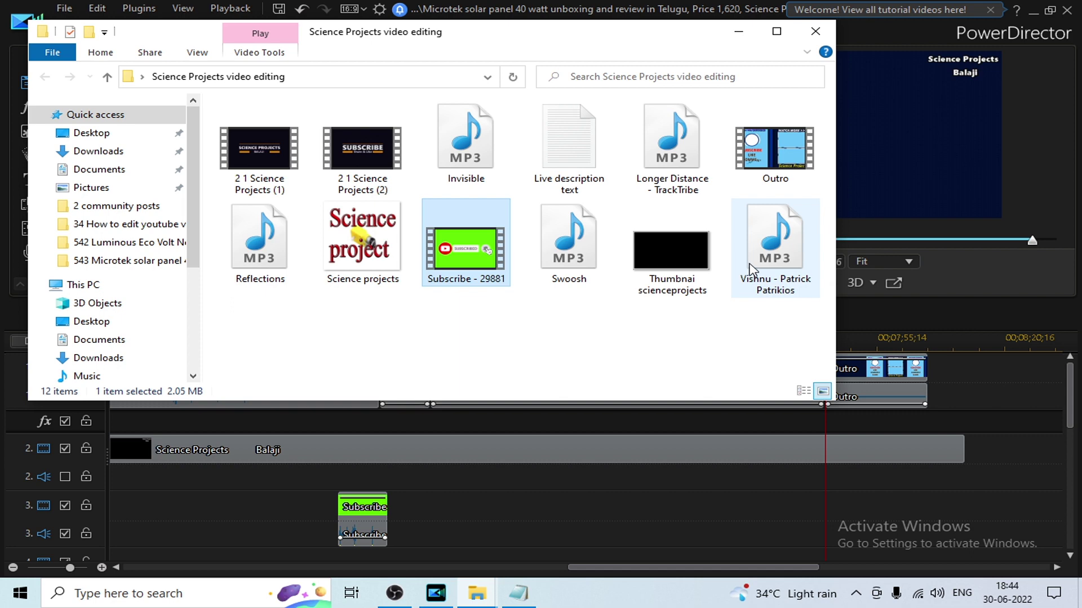
pyautogui.doubleClick(276, 255)
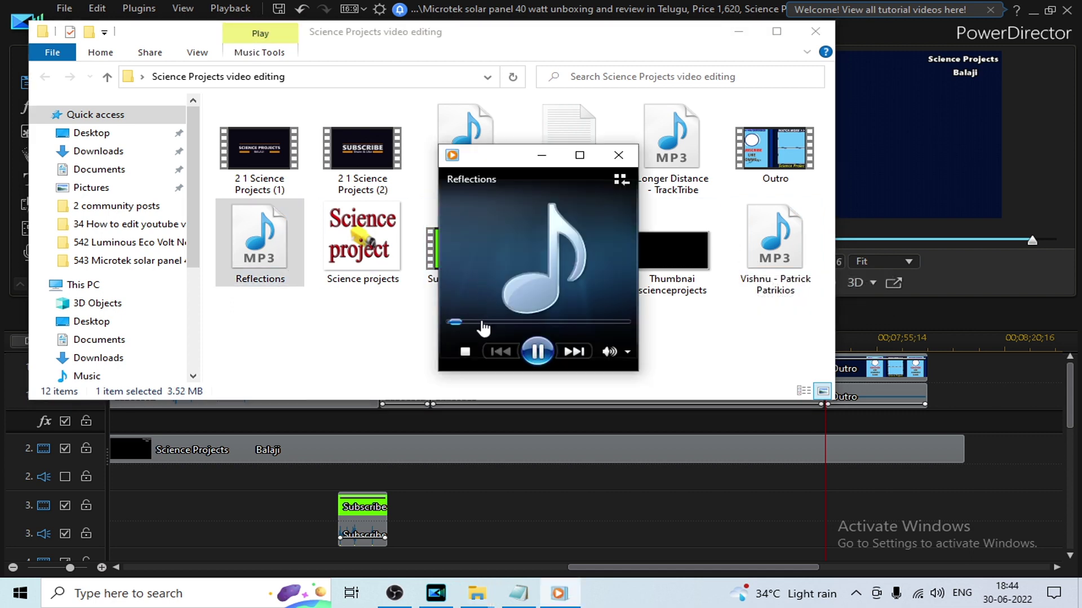
pyautogui.click(492, 324)
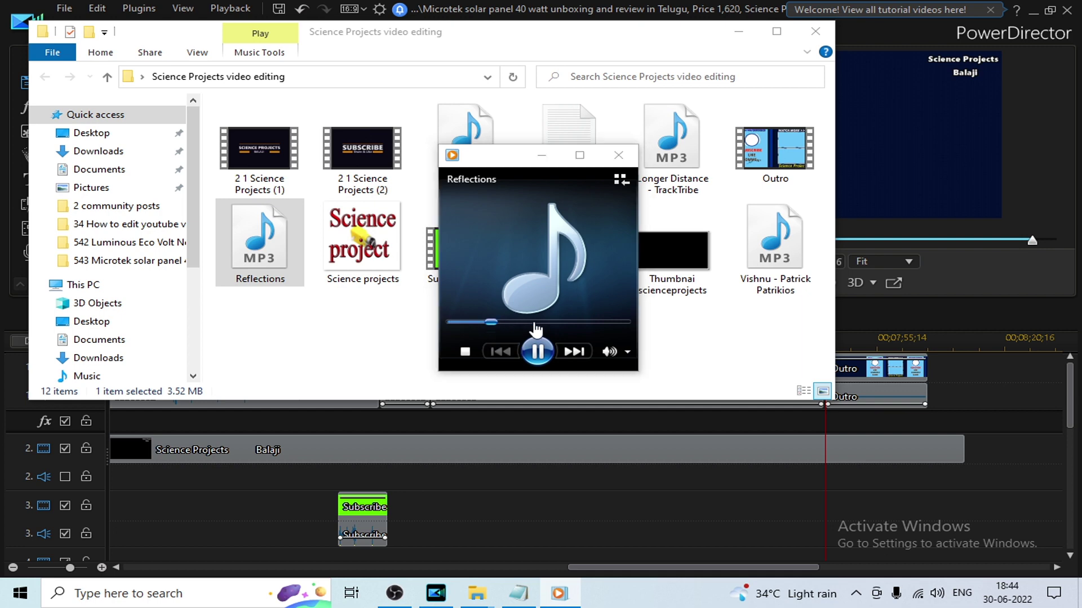
pyautogui.click(618, 154)
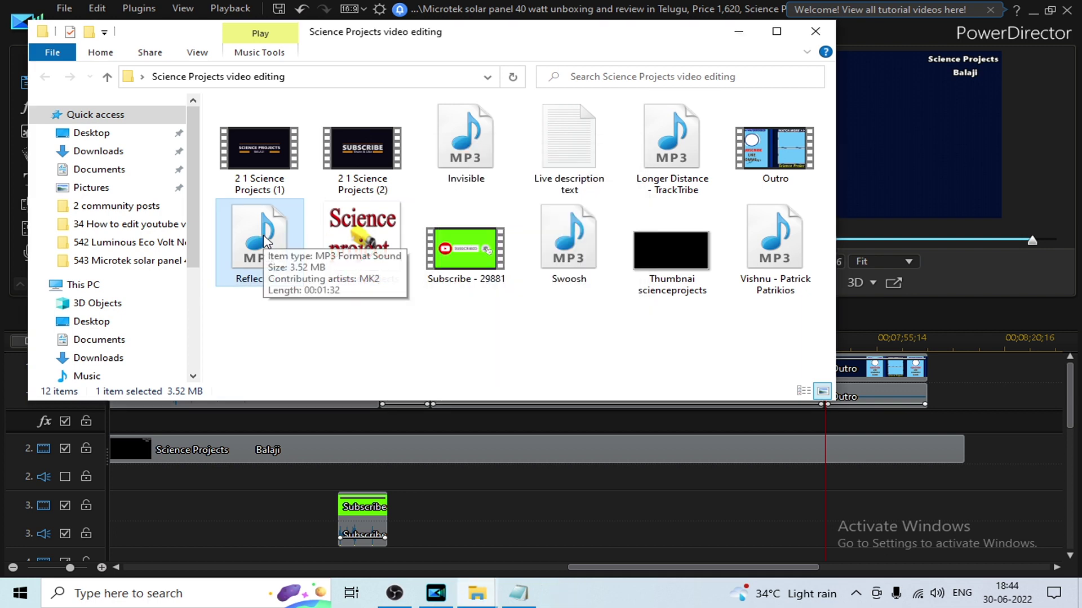
# - Add the Reflections MP3 to audio track 2 starting at 00;06;18;08, where S3360003 begins, and try to extend its end
pyautogui.moveTo(265, 241); pyautogui.dragTo(455, 476)
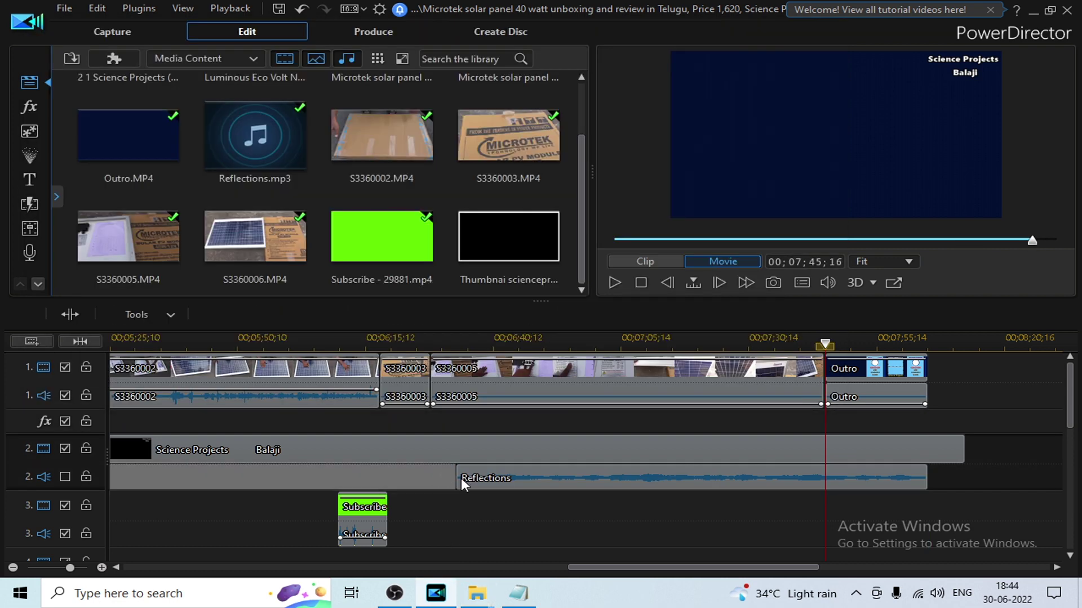
pyautogui.click(534, 479)
pyautogui.moveTo(538, 480); pyautogui.dragTo(459, 480)
pyautogui.click(379, 344)
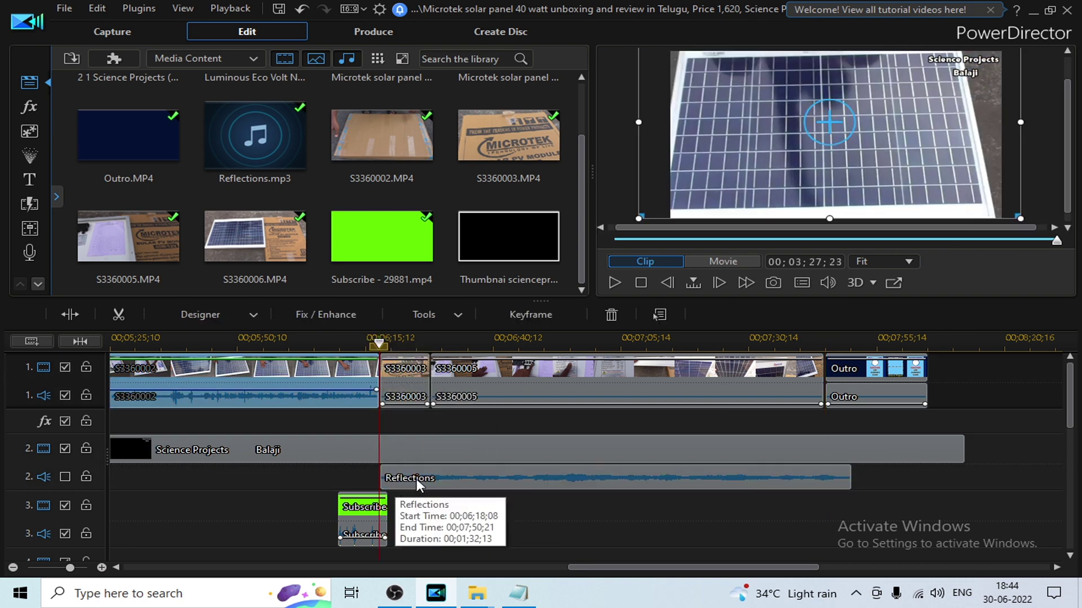
pyautogui.click(741, 486)
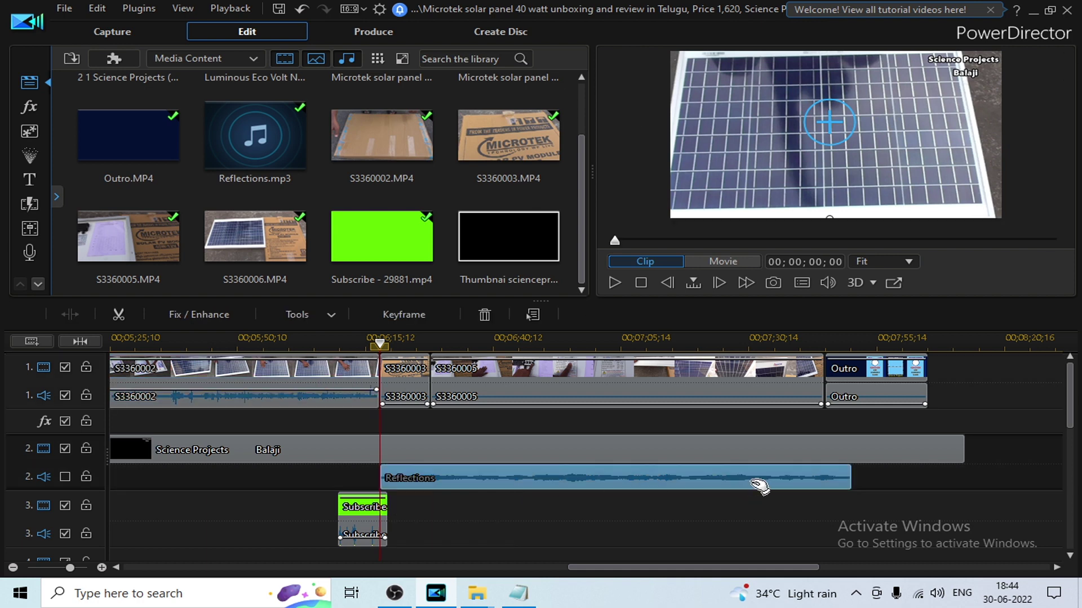
pyautogui.moveTo(853, 478)
pyautogui.mouseDown()
pyautogui.moveTo(891, 475)
pyautogui.moveTo(857, 481)
pyautogui.mouseUp()
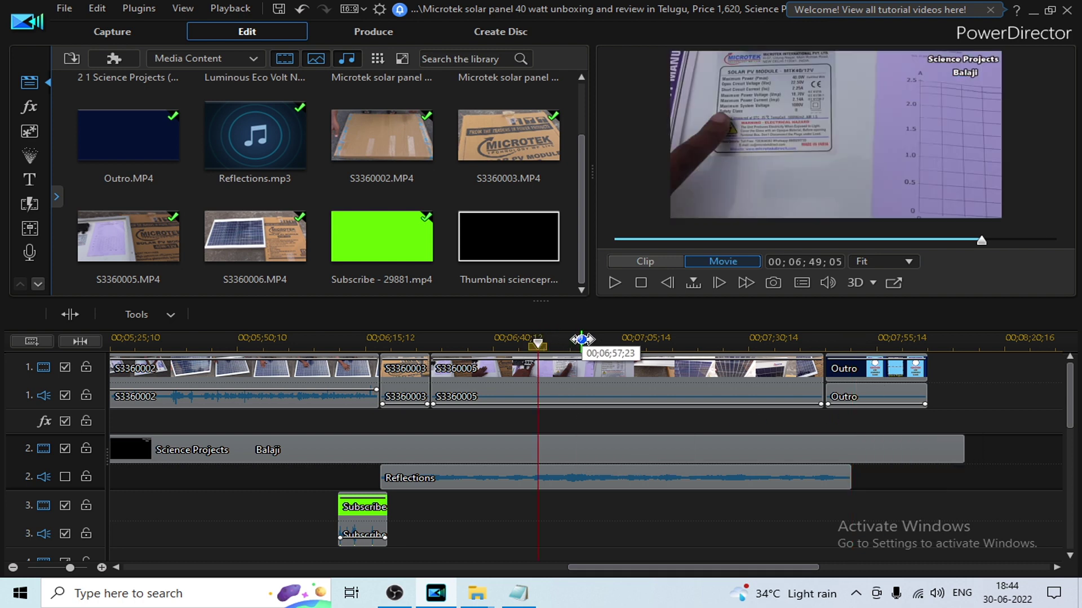
# - Play the music over the S3360005 footage, enable audio track 2, and play the section again
pyautogui.click(624, 339)
pyautogui.press('space')
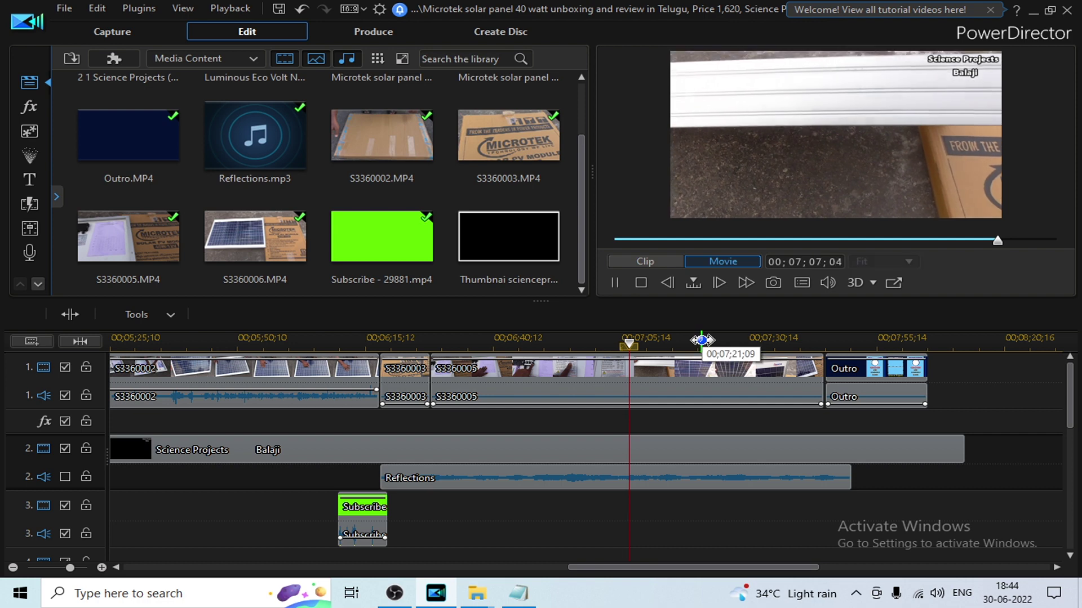
pyautogui.press('space')
pyautogui.click(536, 474)
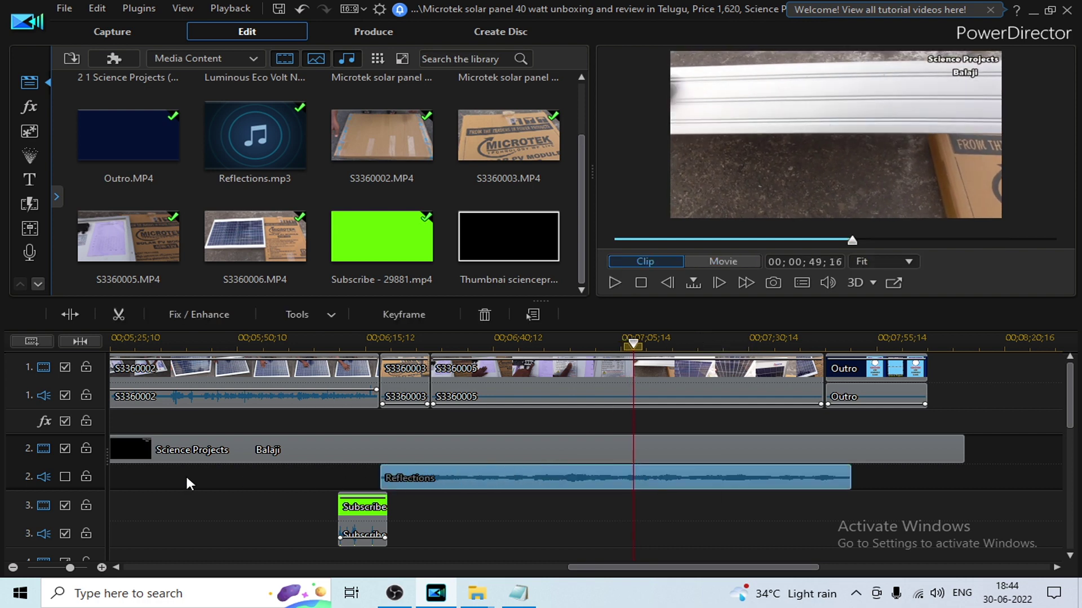
pyautogui.click(65, 477)
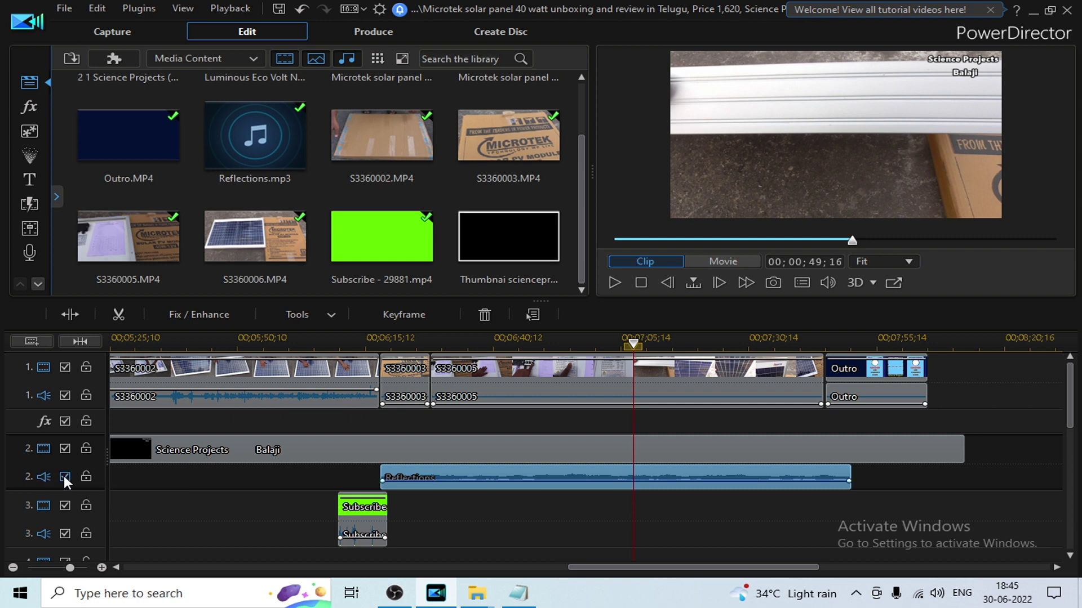
pyautogui.click(618, 507)
pyautogui.press('space')
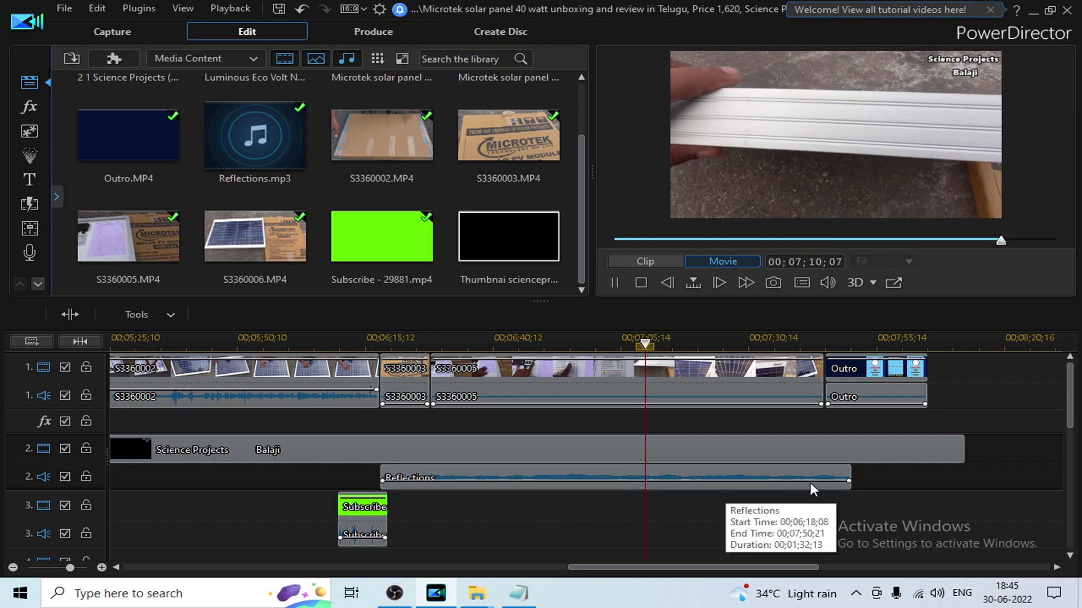
# - Remove the Reflections music clip from audio track 2
pyautogui.click(608, 476)
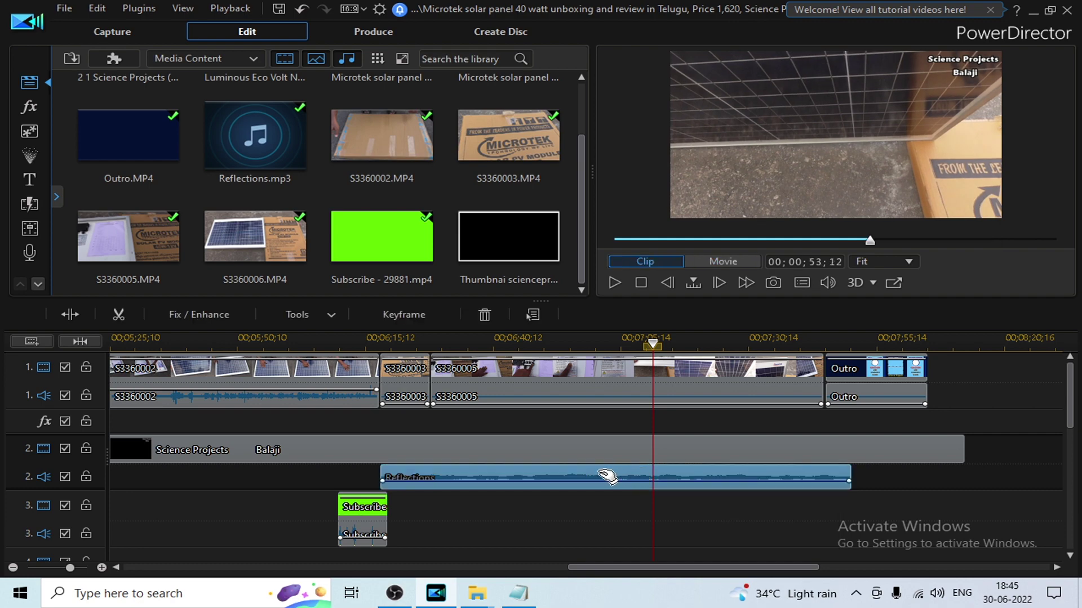
pyautogui.rightClick(605, 478)
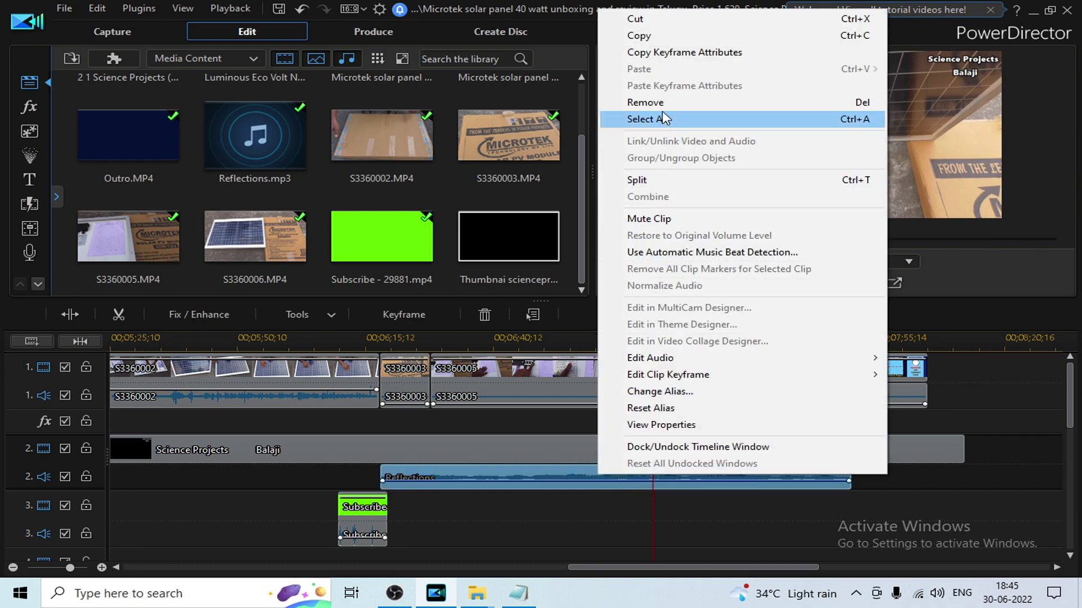
pyautogui.click(648, 102)
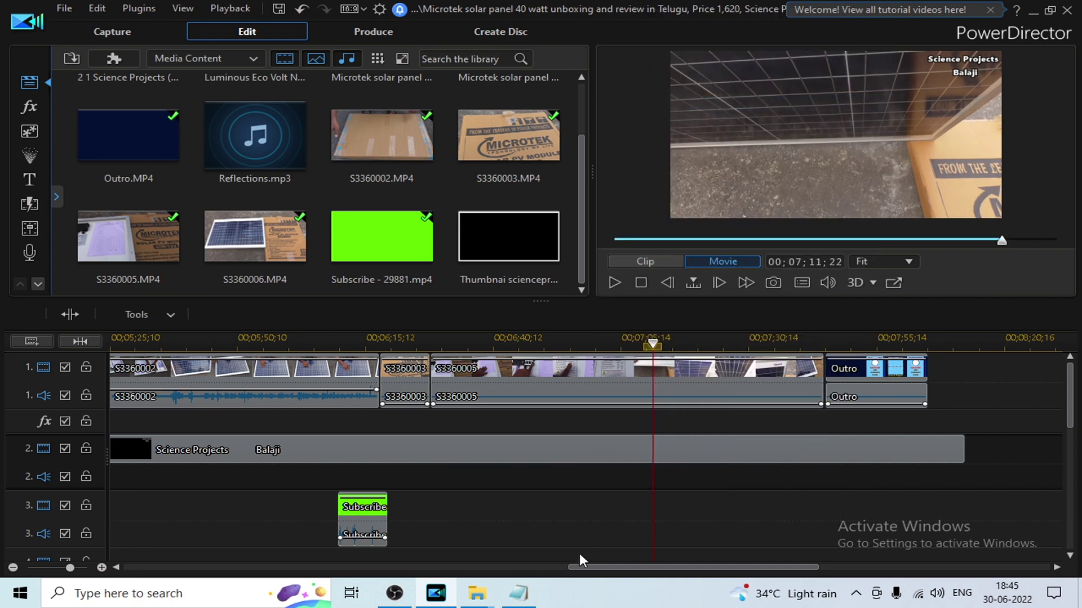
# - Add the Longer Distance - TrackTribe MP3 from the folder to audio track 2, starting at 00;06;18;08 where S3360003 begins
pyautogui.moveTo(481, 598)
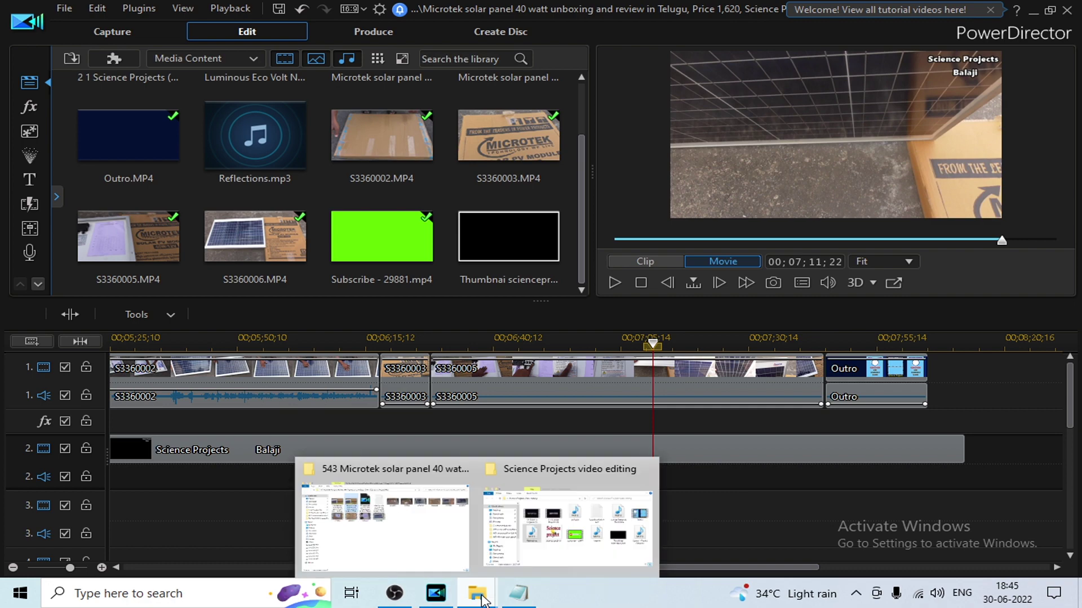
pyautogui.click(572, 538)
pyautogui.click(671, 180)
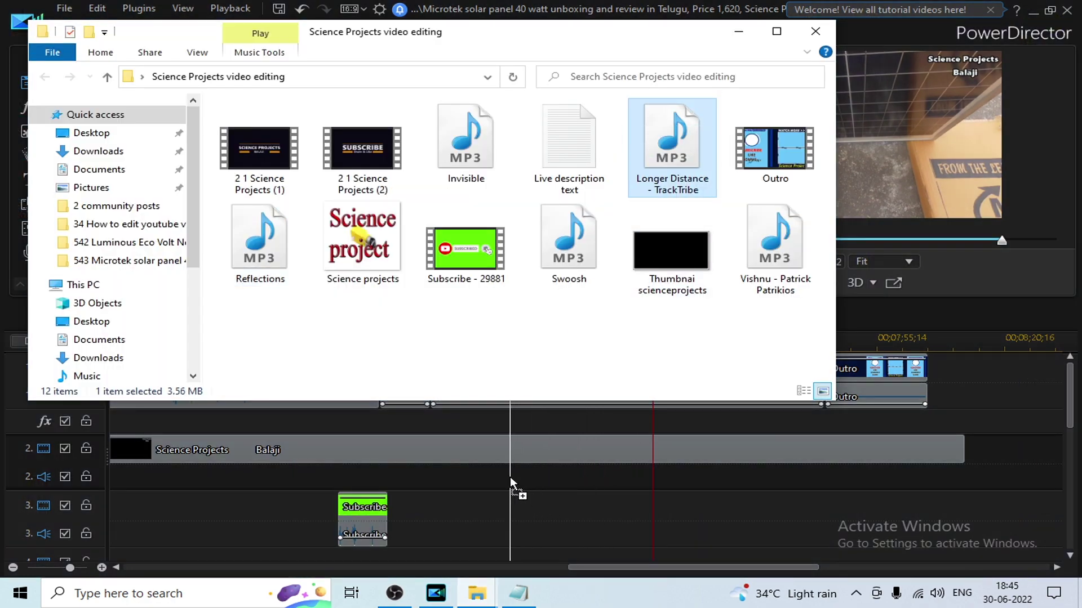
pyautogui.moveTo(509, 476); pyautogui.dragTo(417, 476)
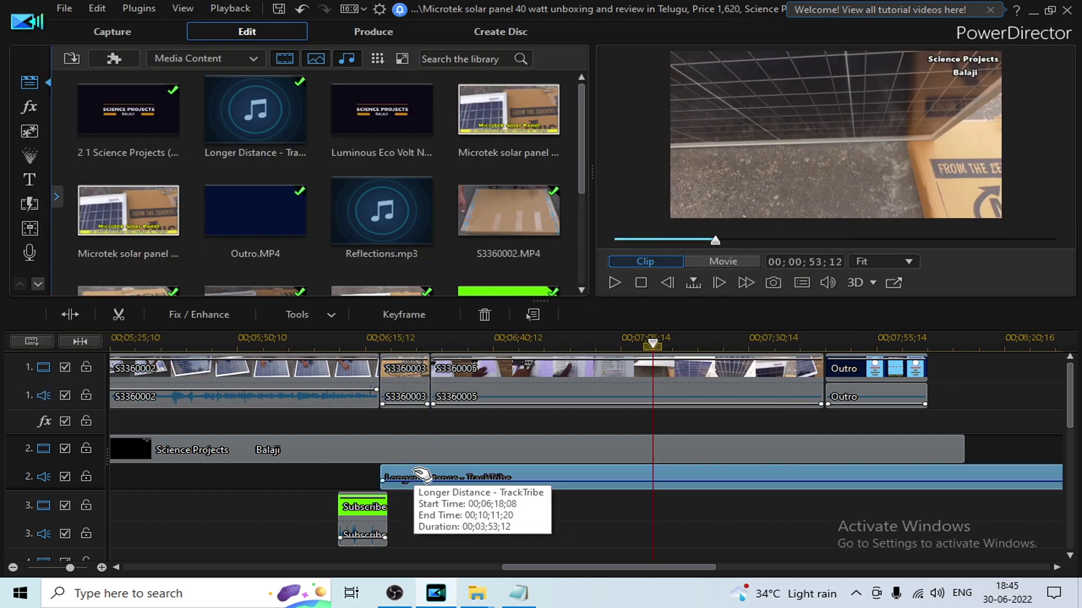
# - Play the beginning of the Longer Distance music and trim its end to the end of the Outro clip
pyautogui.click(381, 345)
pyautogui.press('space')
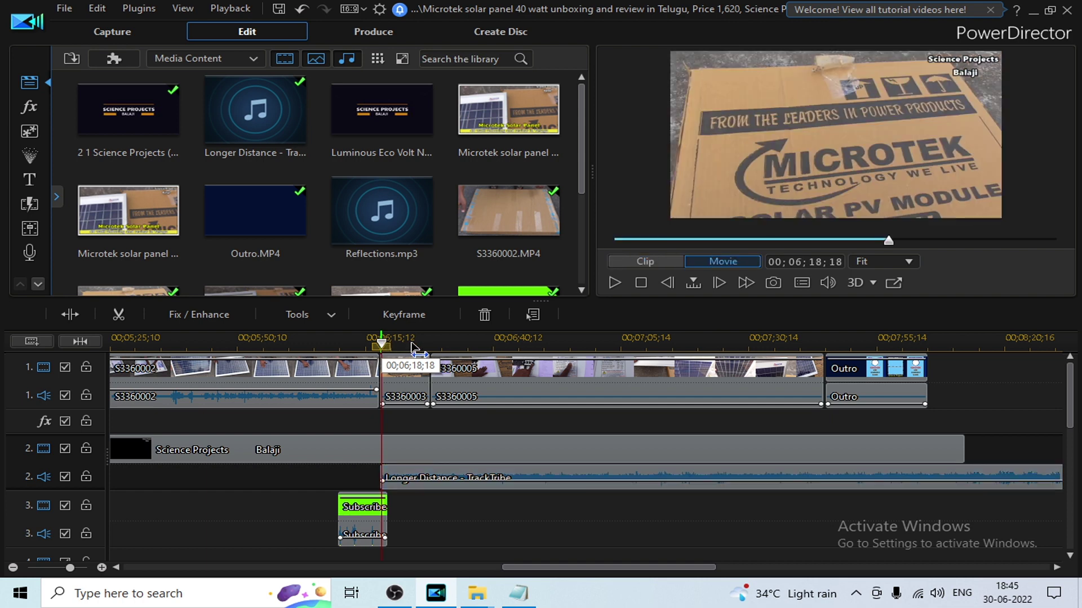
pyautogui.moveTo(557, 335); pyautogui.dragTo(338, 325)
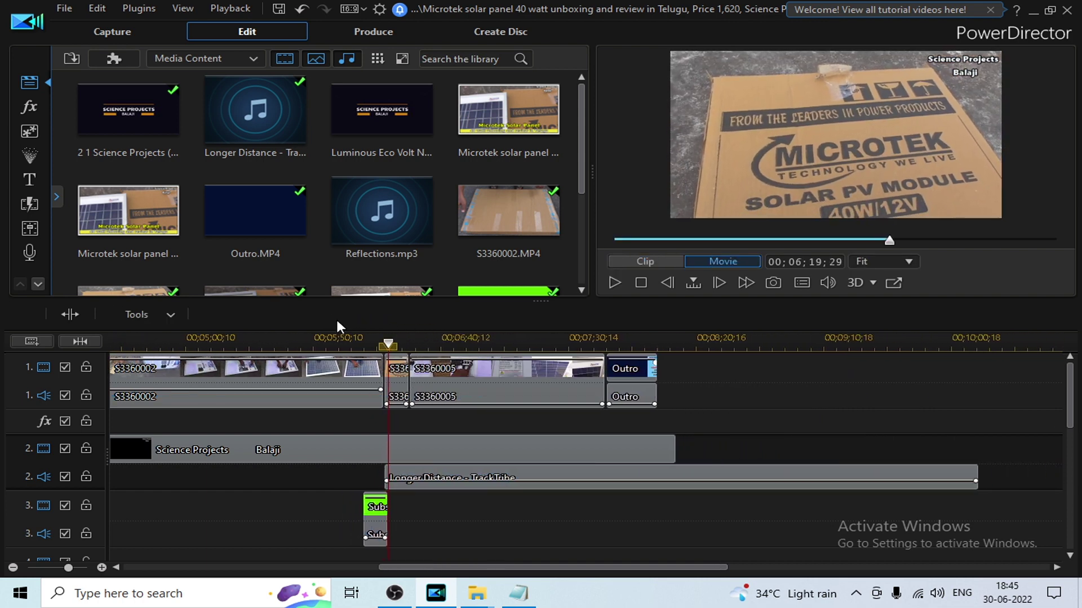
pyautogui.moveTo(976, 478); pyautogui.dragTo(656, 469)
# - Trim the Science Projects title on track 2 to end where the Outro clip begins, using Trim Only
pyautogui.click(667, 457)
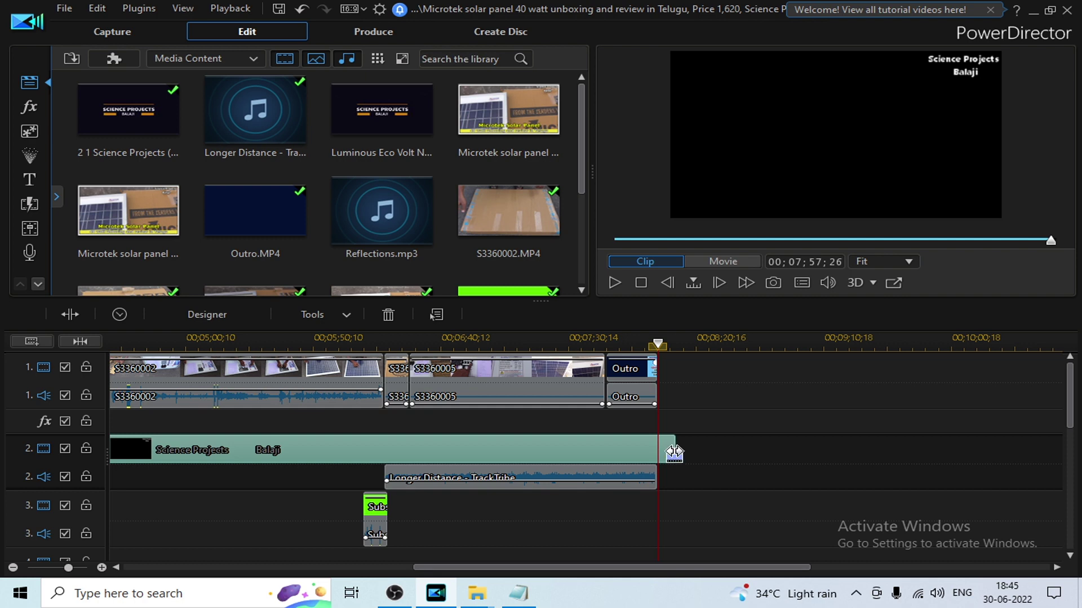
pyautogui.moveTo(673, 453); pyautogui.dragTo(606, 449)
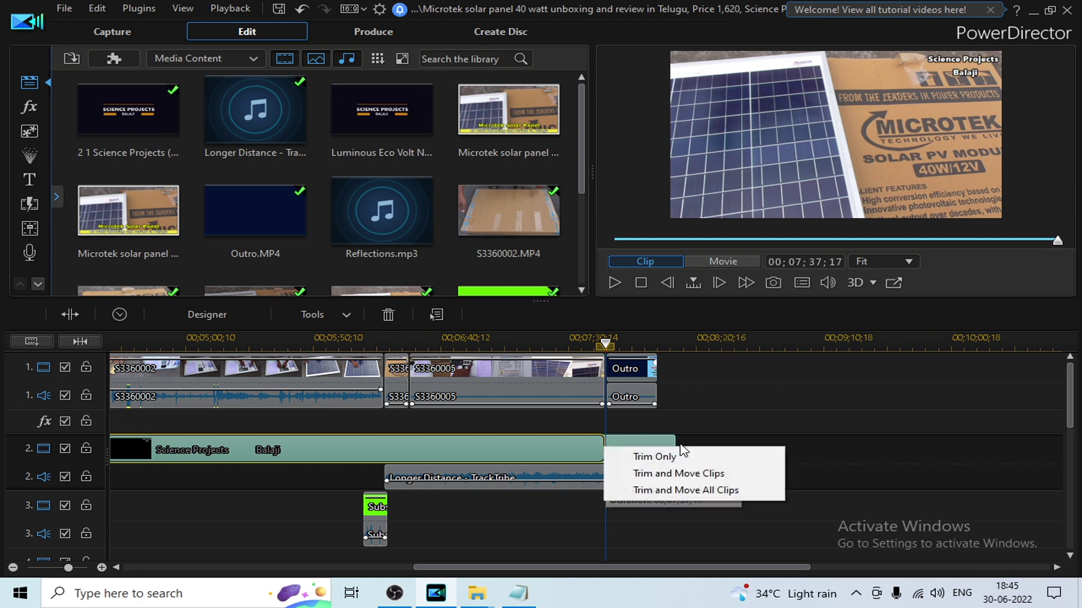
pyautogui.click(678, 457)
# - Remove the Outro clip's audio from track 1 and play the timeline around the Subscribe overlay and S3360005
pyautogui.rightClick(638, 394)
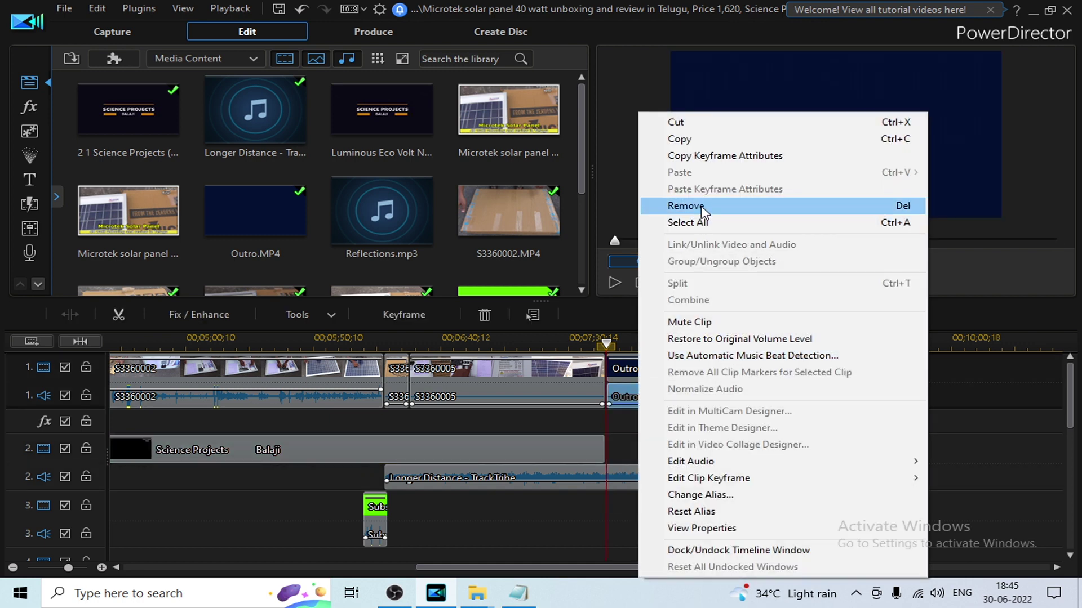
pyautogui.click(701, 206)
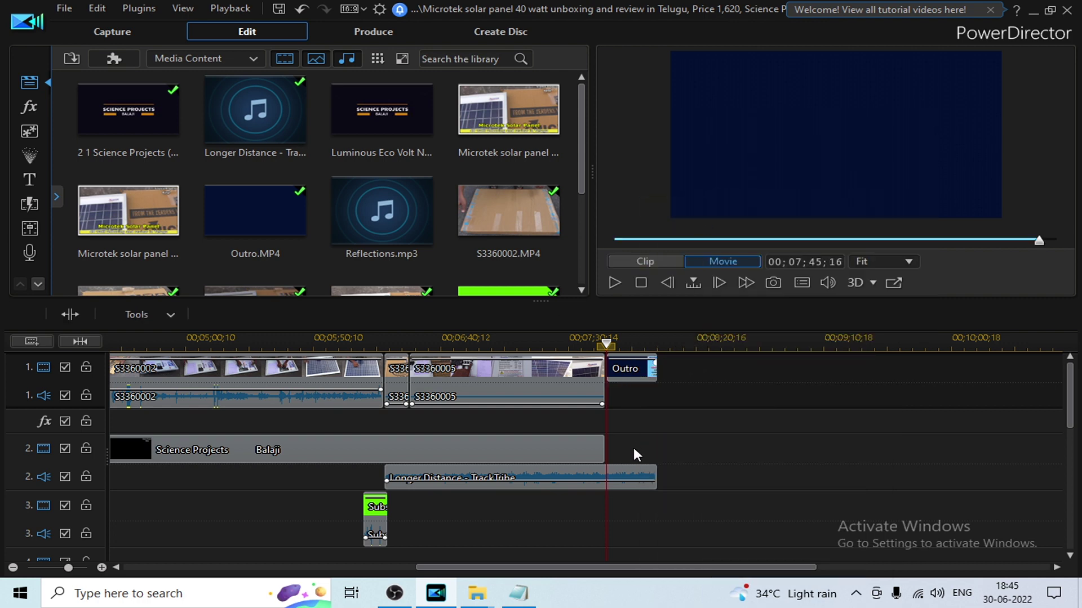
pyautogui.press('space')
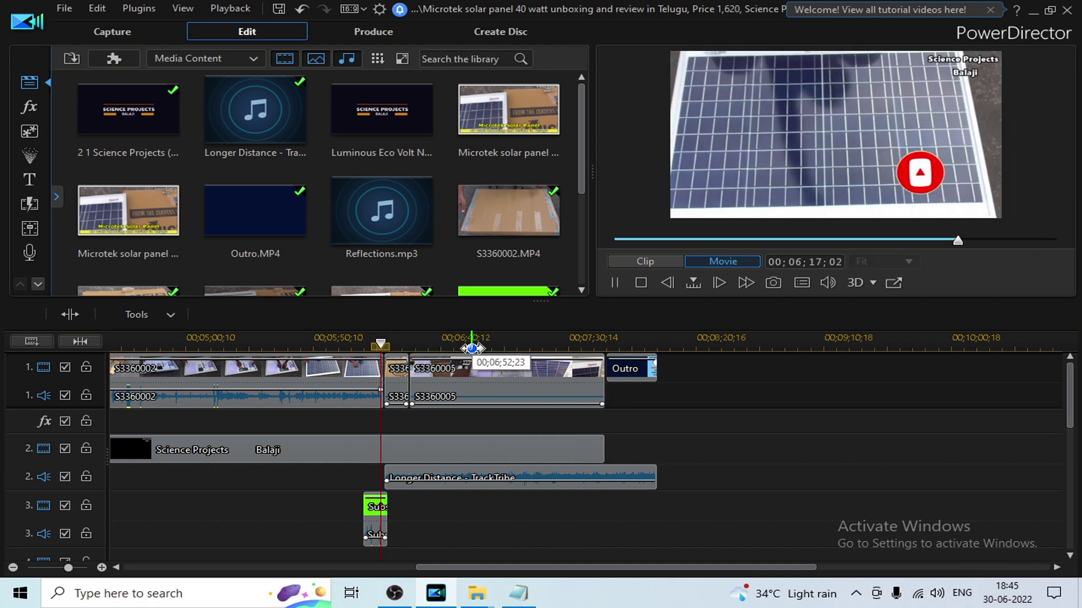
pyautogui.click(472, 345)
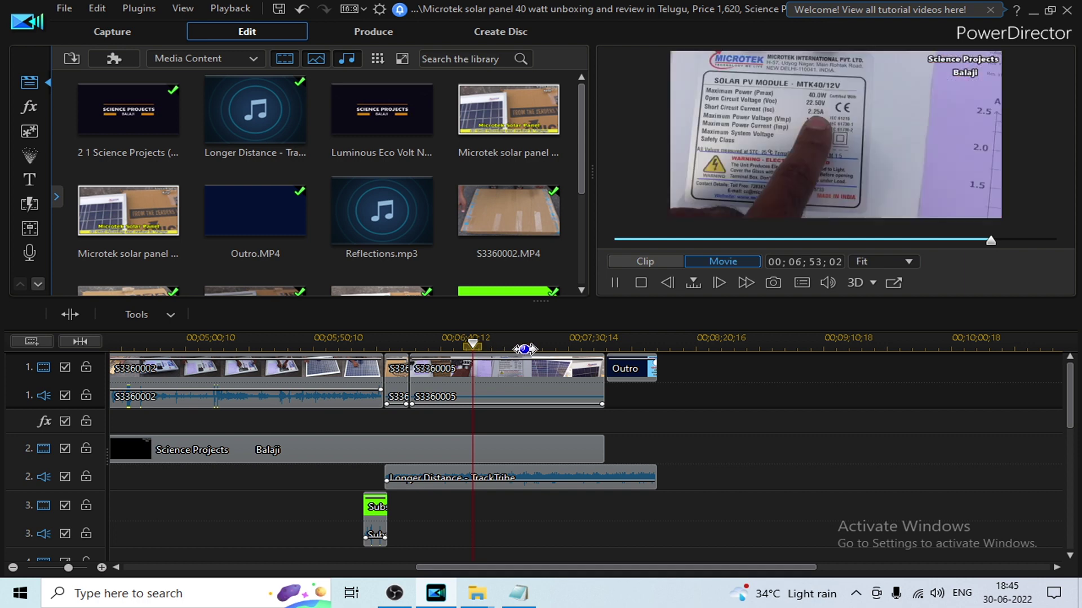
# - Lower the Longer Distance music's volume line to about -8.8 and play the S3360005 section with it
pyautogui.click(503, 480)
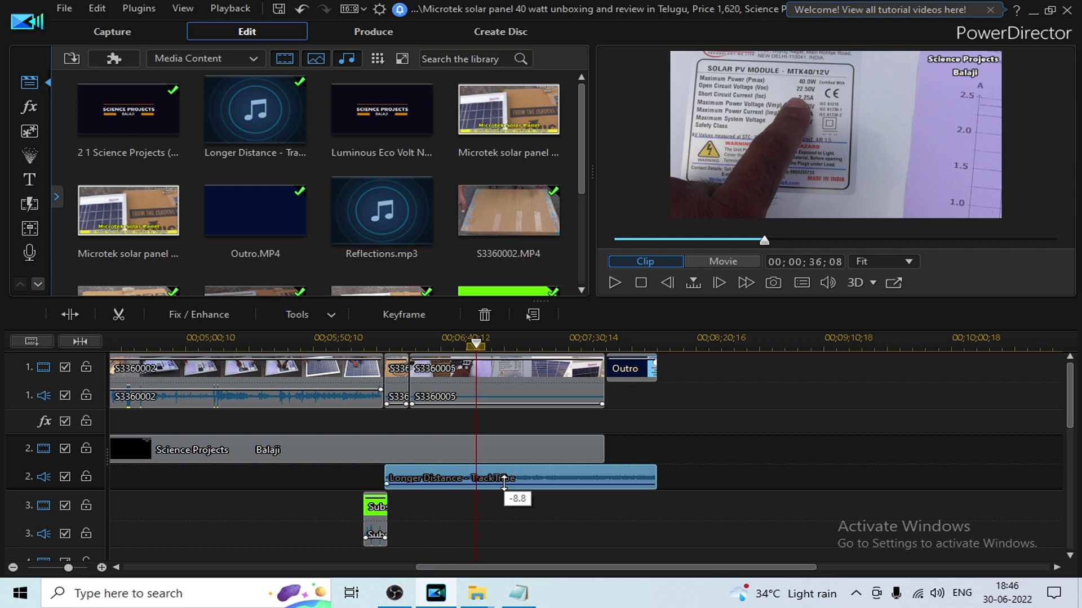
pyautogui.moveTo(504, 479); pyautogui.dragTo(503, 484)
pyautogui.click(482, 511)
pyautogui.press('space')
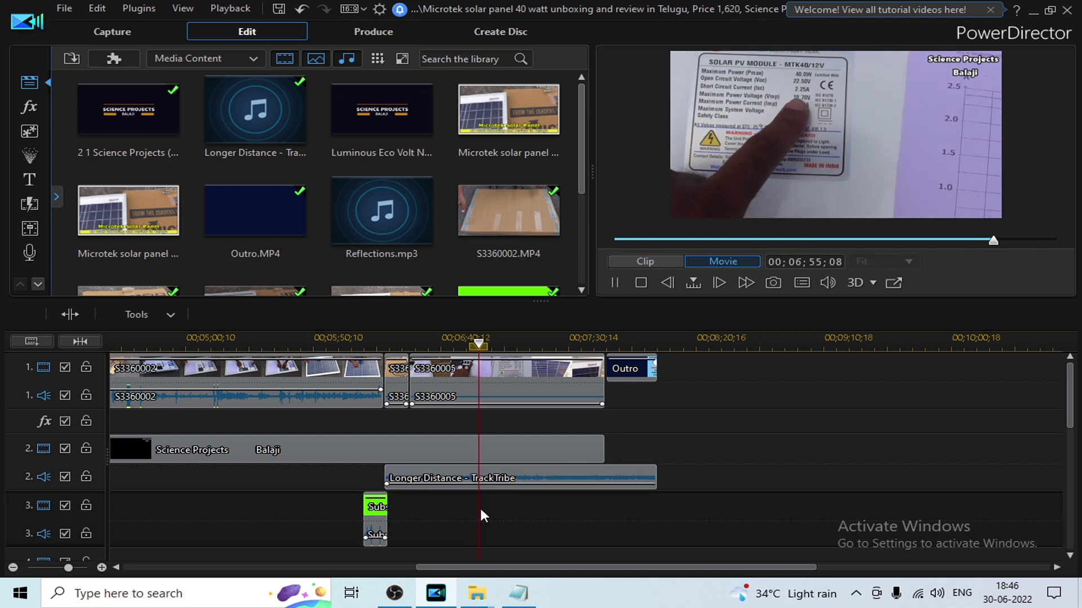
# - Play samples of the S3360002 and S3360005 footage and the Outro to compare speech and music levels
pyautogui.click(243, 337)
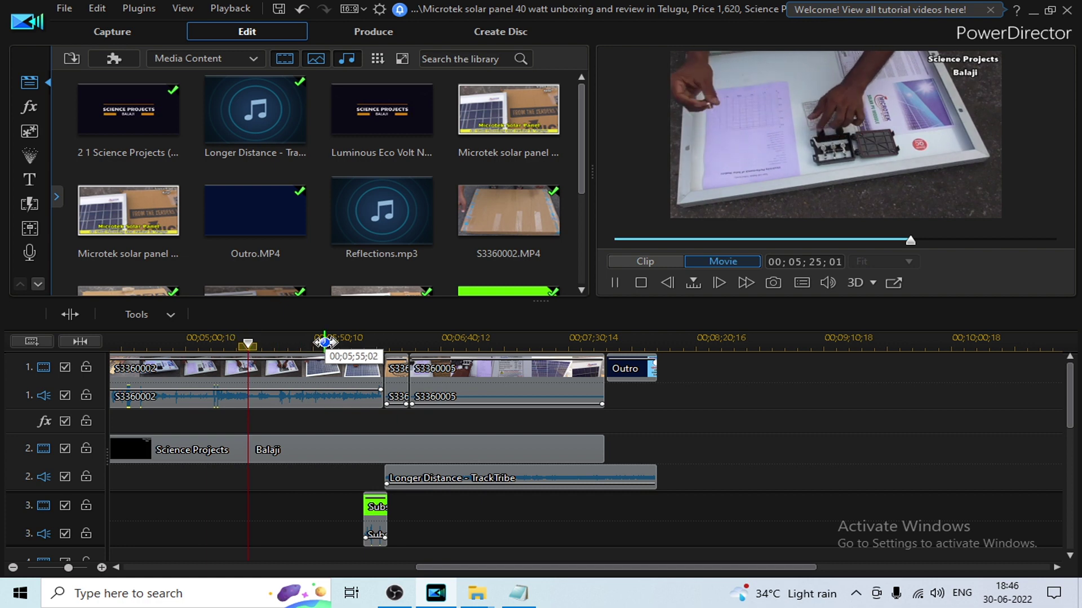
pyautogui.click(525, 345)
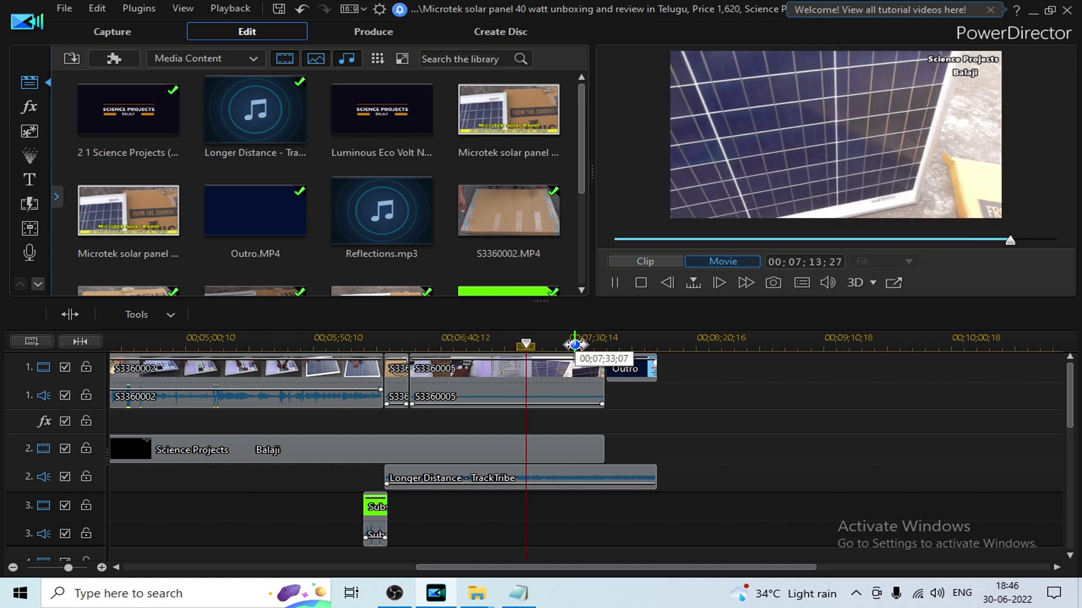
pyautogui.click(574, 345)
pyautogui.click(612, 346)
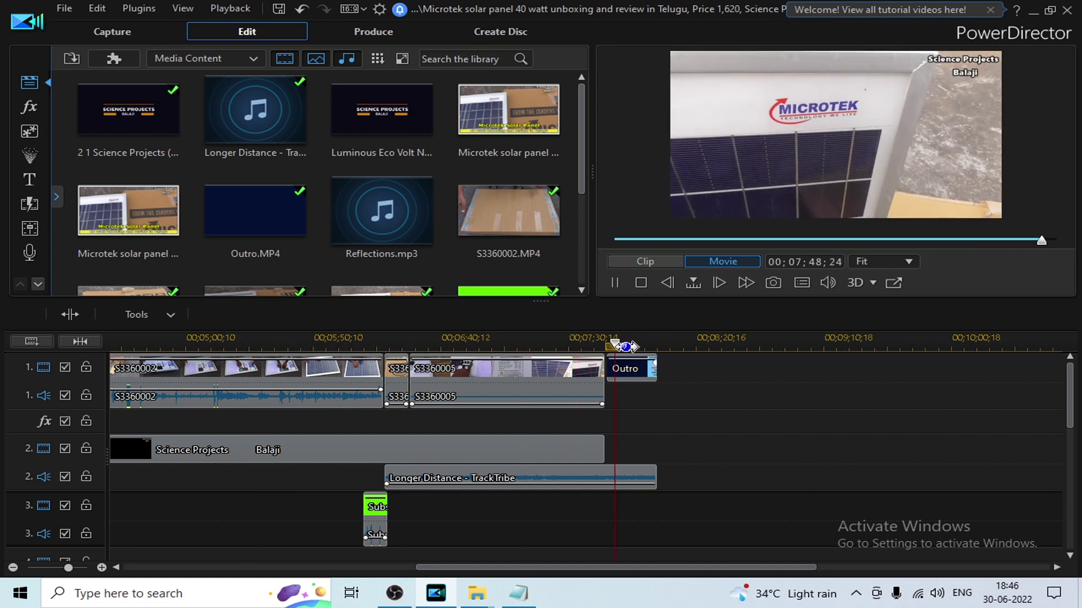
pyautogui.press('space')
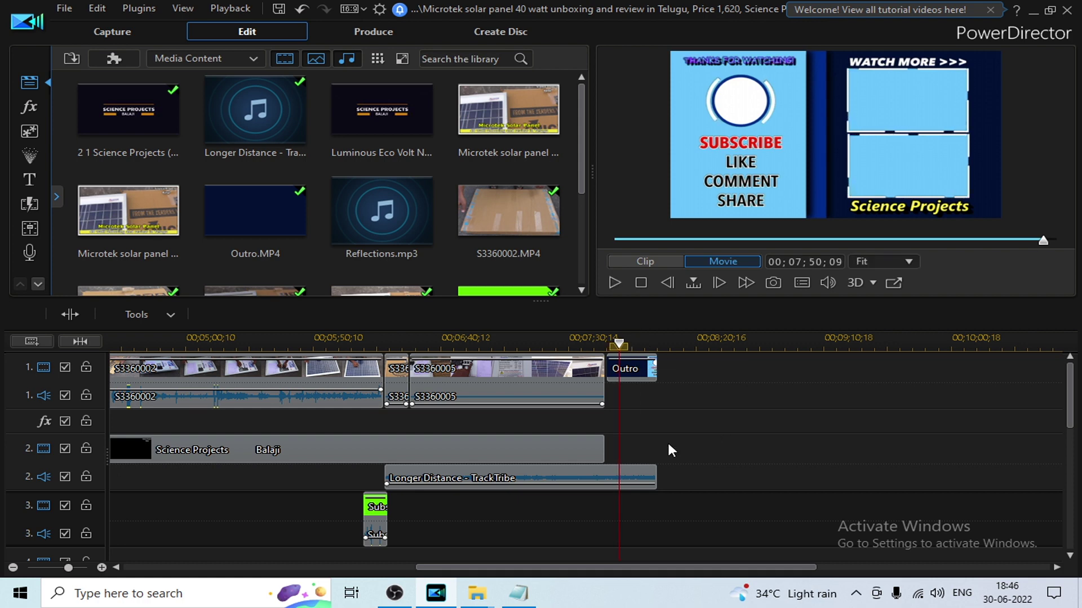
# - Play the opening of the movie from the intro through the Microtek Solar Panel title over S3360006
pyautogui.moveTo(461, 567); pyautogui.dragTo(168, 542)
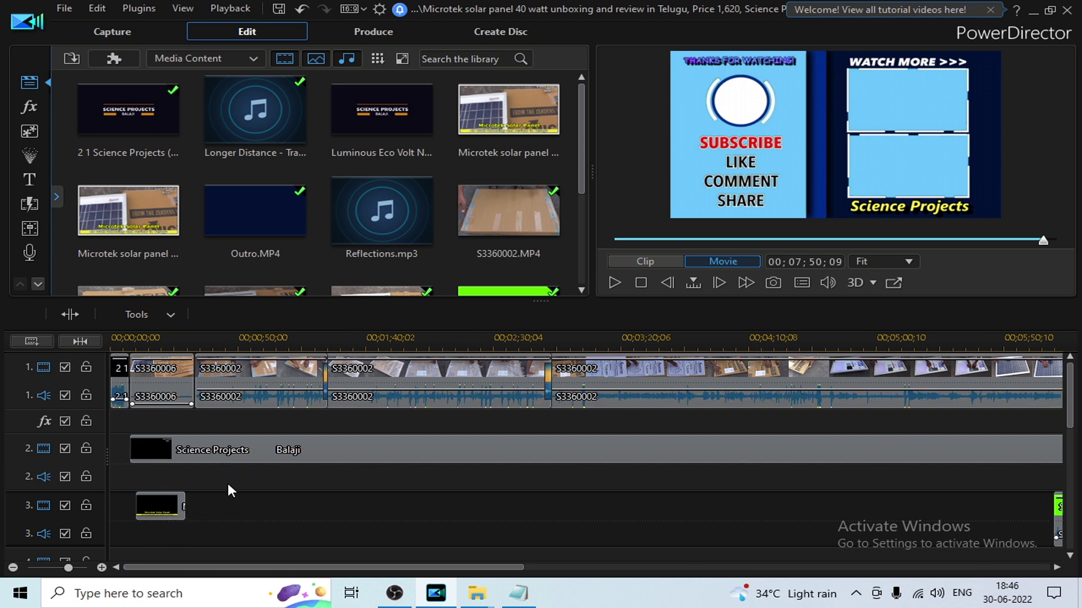
pyautogui.click(145, 341)
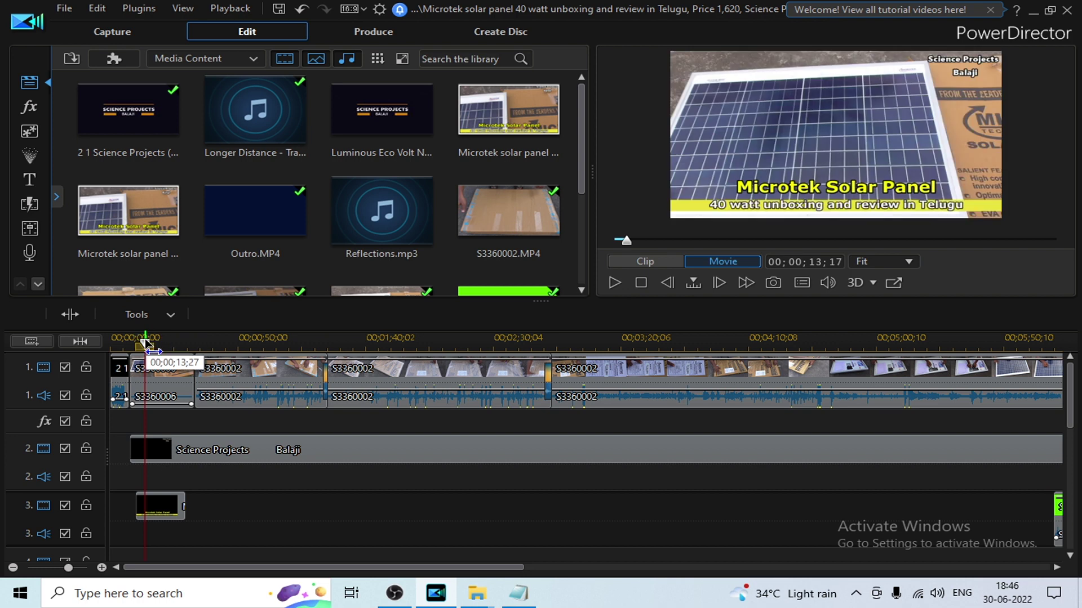
pyautogui.moveTo(144, 341); pyautogui.dragTo(79, 355)
pyautogui.press('space')
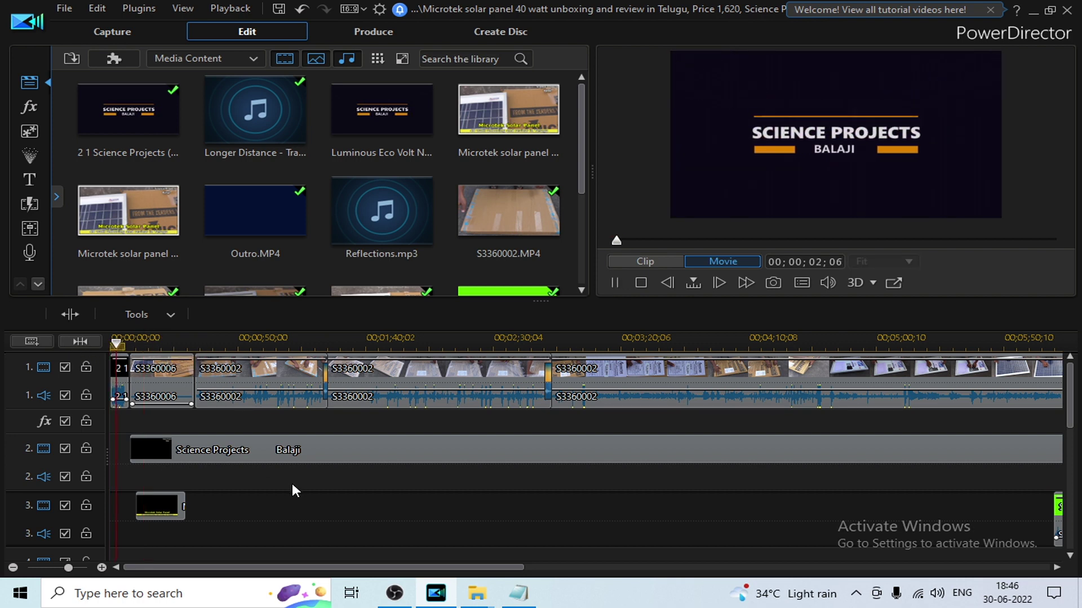
pyautogui.moveTo(220, 343); pyautogui.dragTo(459, 354)
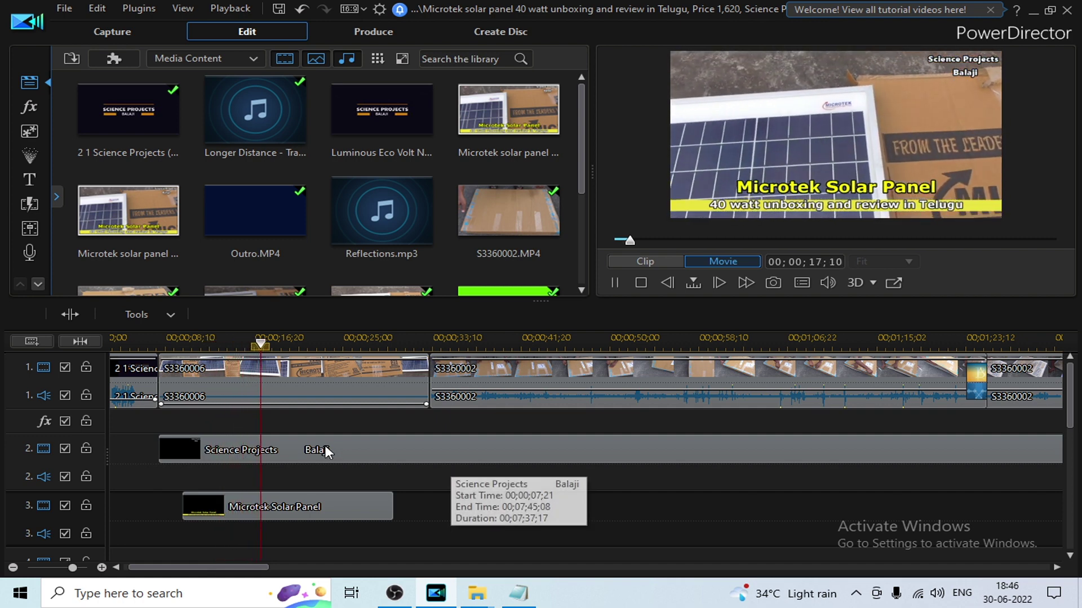
pyautogui.press('space')
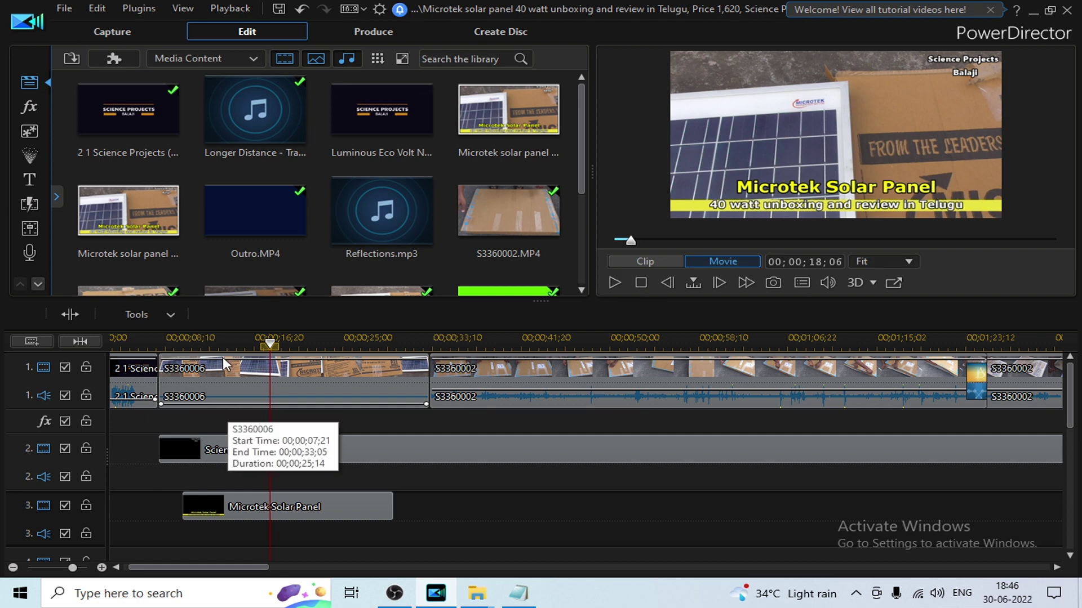
pyautogui.click(215, 340)
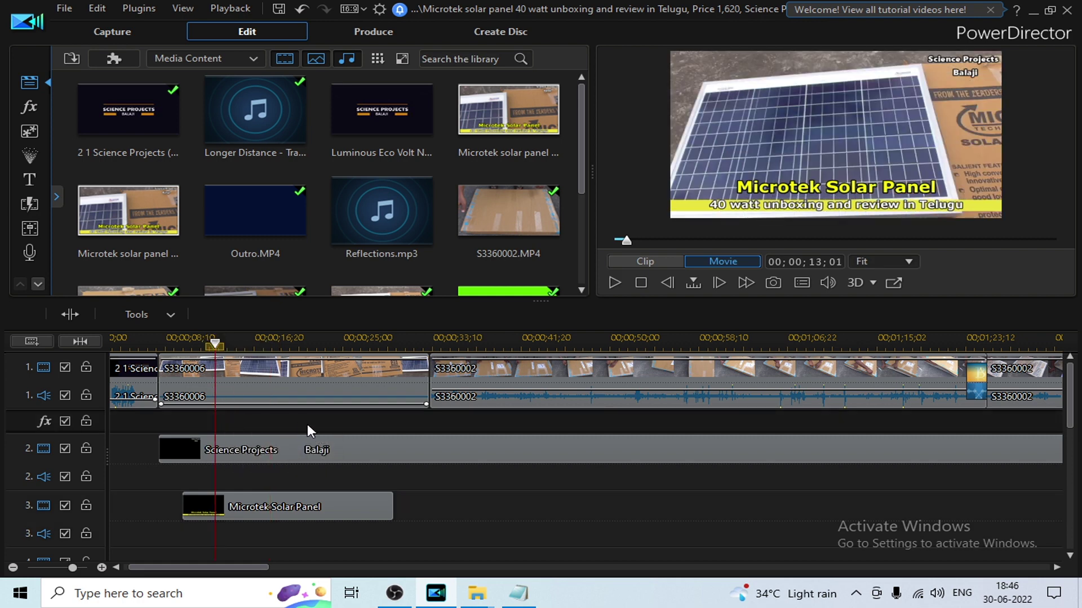
# - Add the Reflections MP3 from the Science Projects video editing folder to audio track 2 at the start of S3360006 and play it
pyautogui.moveTo(483, 596)
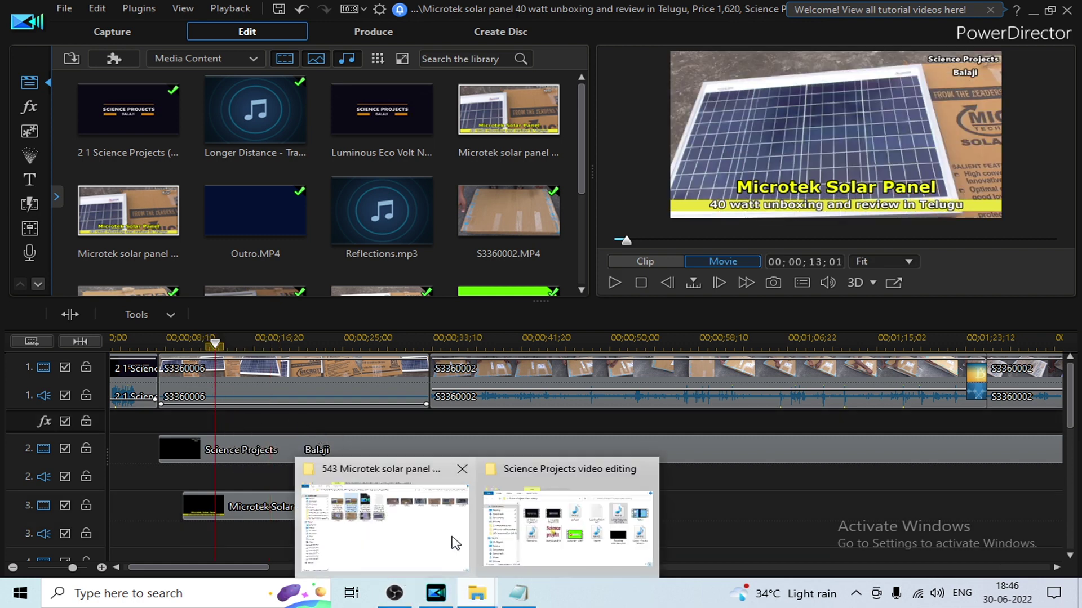
pyautogui.moveTo(459, 540)
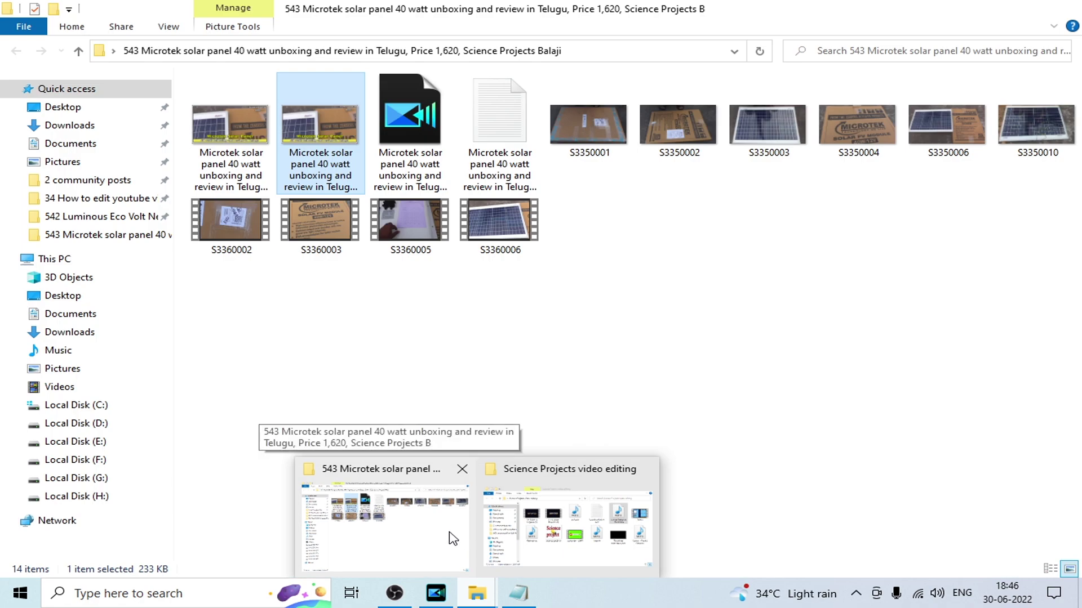
pyautogui.click(440, 533)
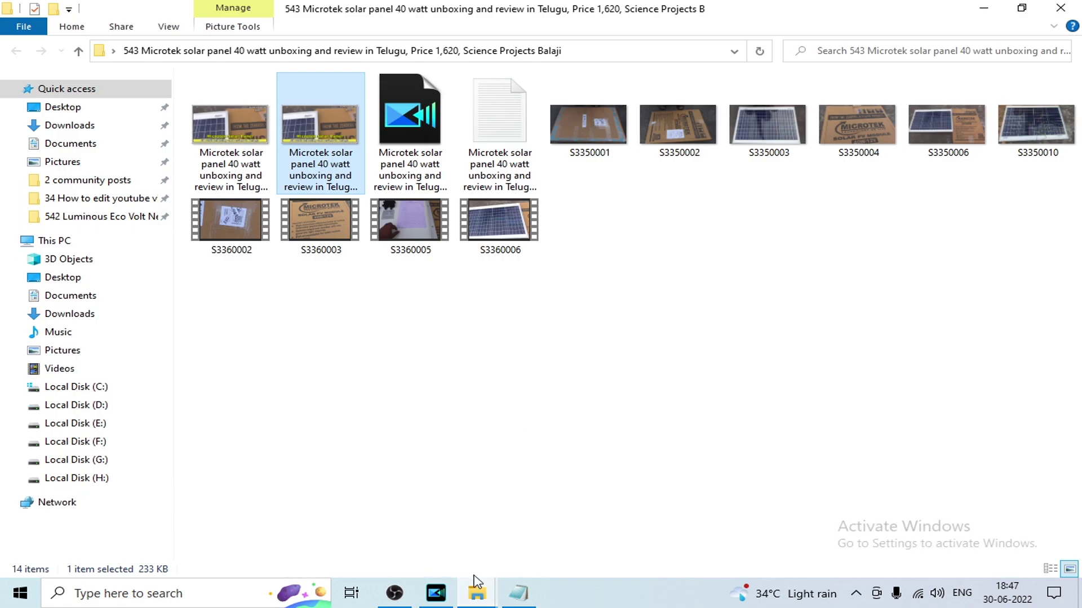
pyautogui.moveTo(476, 586)
pyautogui.click(563, 526)
pyautogui.click(516, 323)
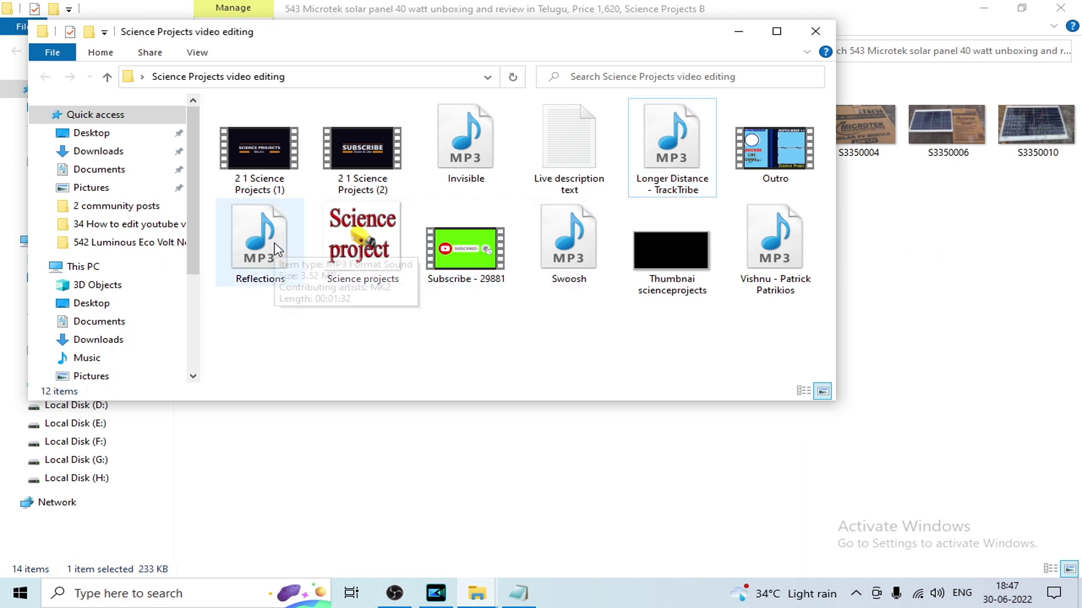
pyautogui.moveTo(276, 250); pyautogui.dragTo(283, 455)
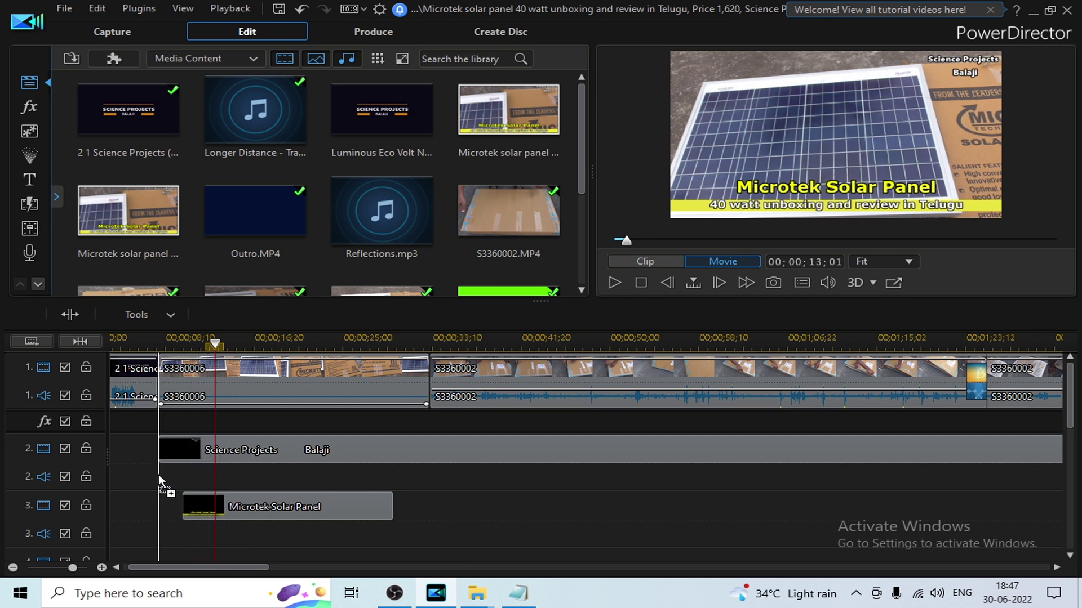
pyautogui.moveTo(157, 474); pyautogui.dragTo(159, 476)
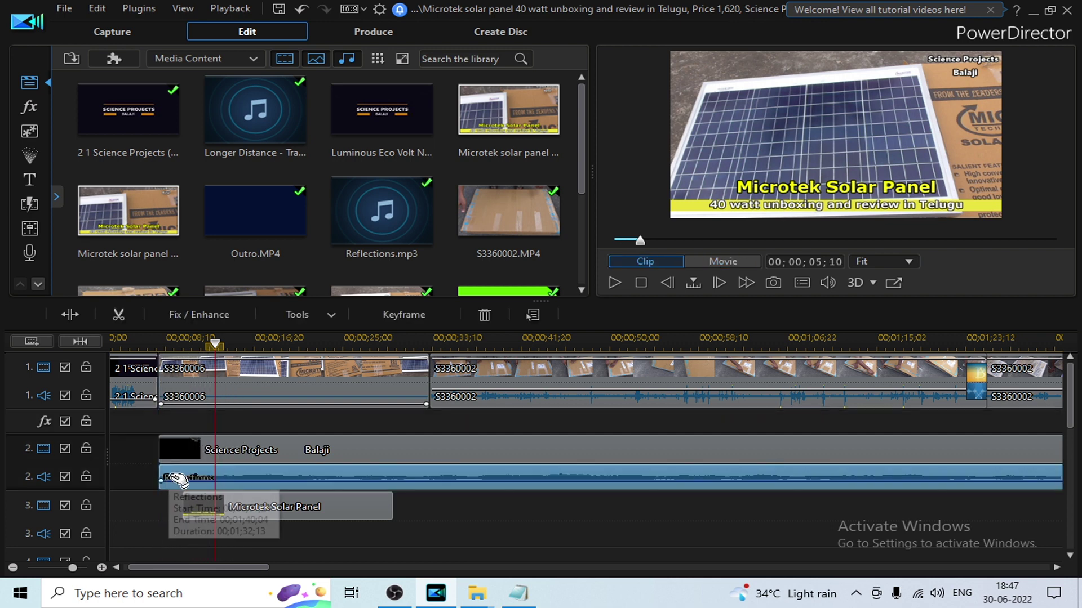
pyautogui.click(163, 345)
pyautogui.press('space')
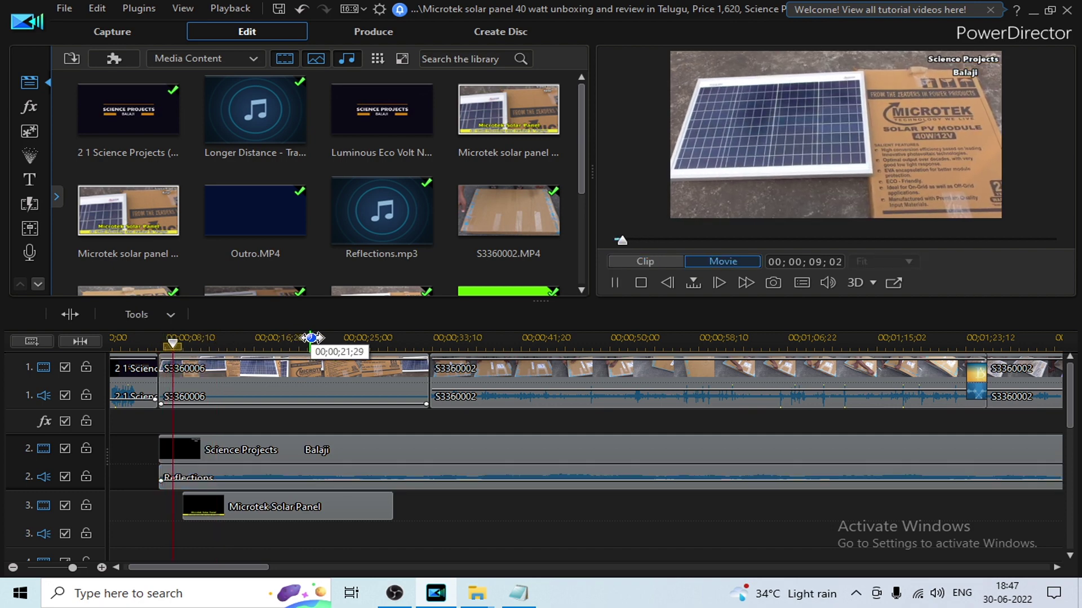
pyautogui.moveTo(355, 333); pyautogui.dragTo(243, 327)
# - Trim the Reflections music on track 2 to end where S3360006 ends, using Trim Only
pyautogui.click(383, 477)
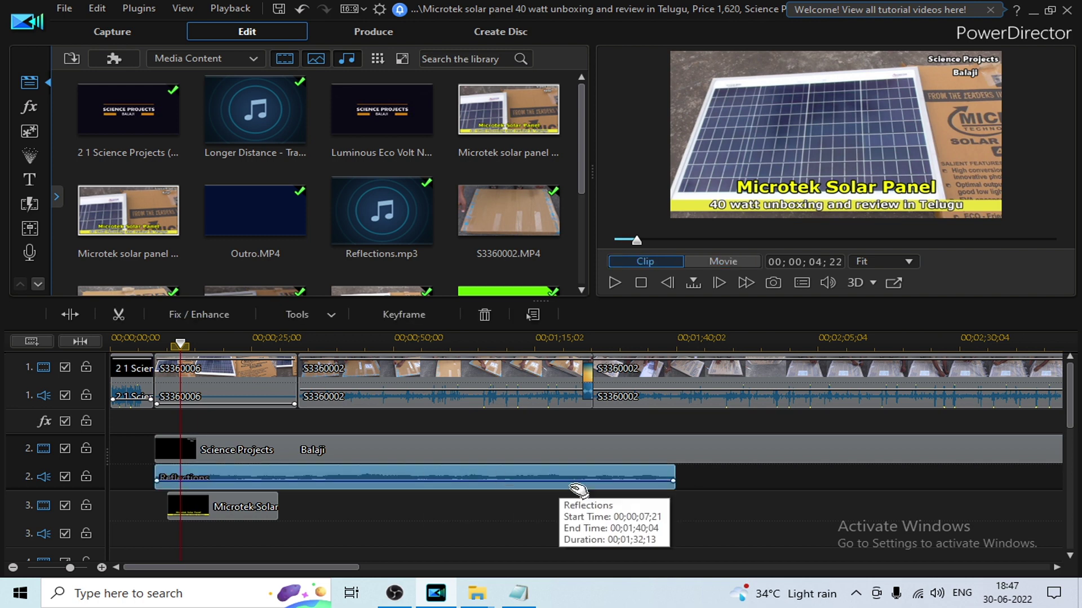
pyautogui.moveTo(668, 481); pyautogui.dragTo(299, 454)
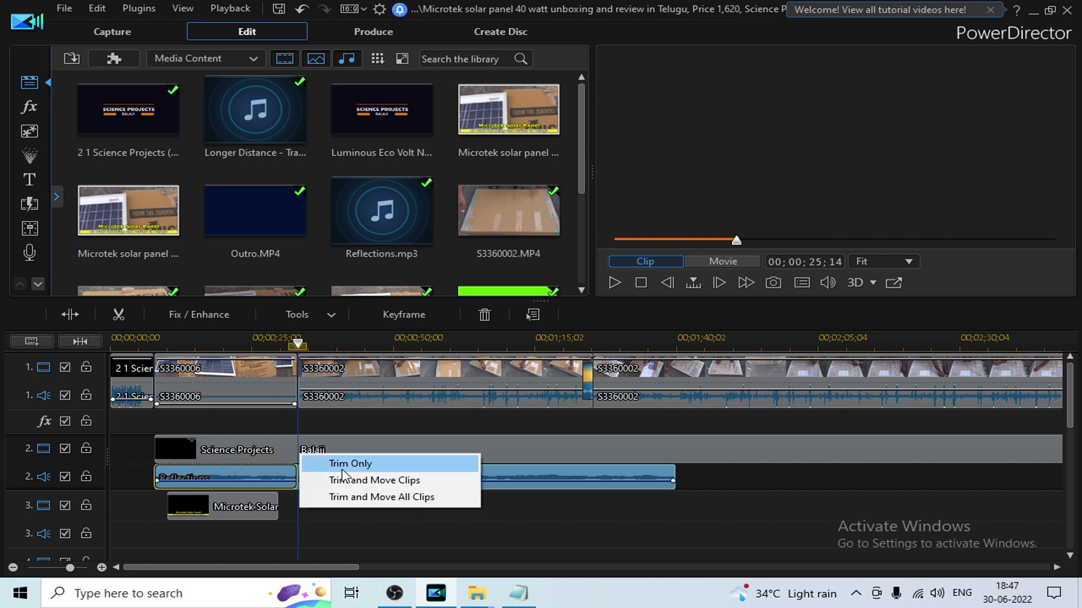
pyautogui.click(345, 465)
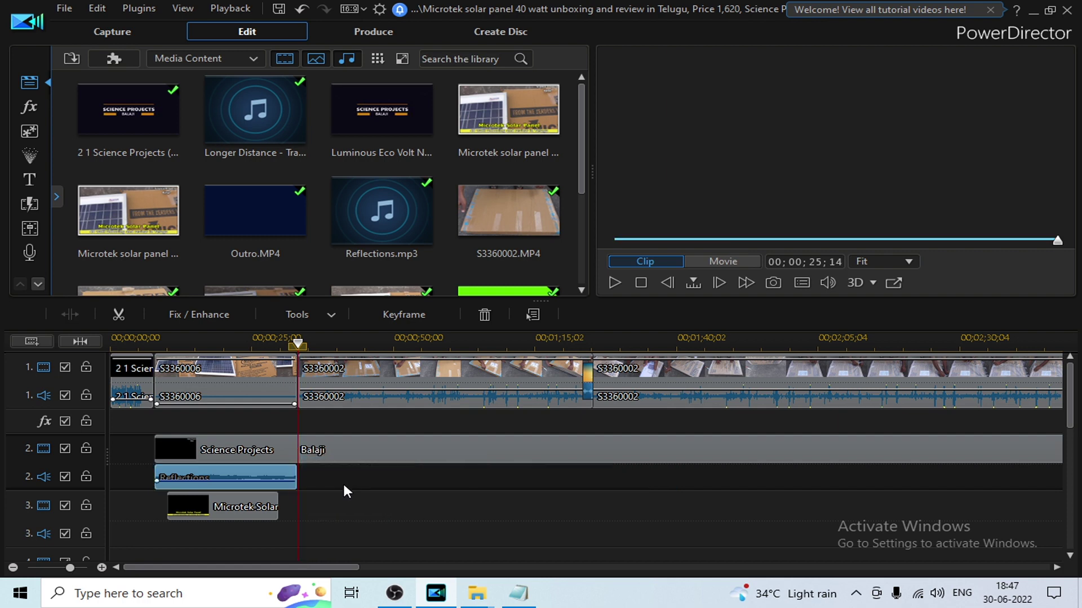
pyautogui.click(342, 483)
# - Lower the Reflections music's volume line to about -5.3 and play the title section with it
pyautogui.click(161, 342)
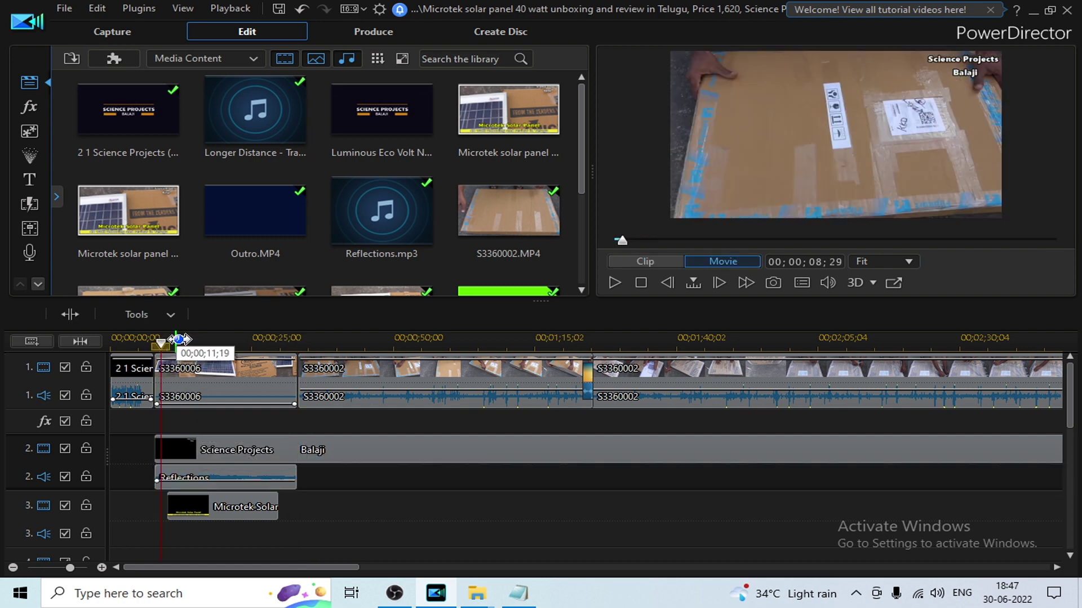
pyautogui.press('space')
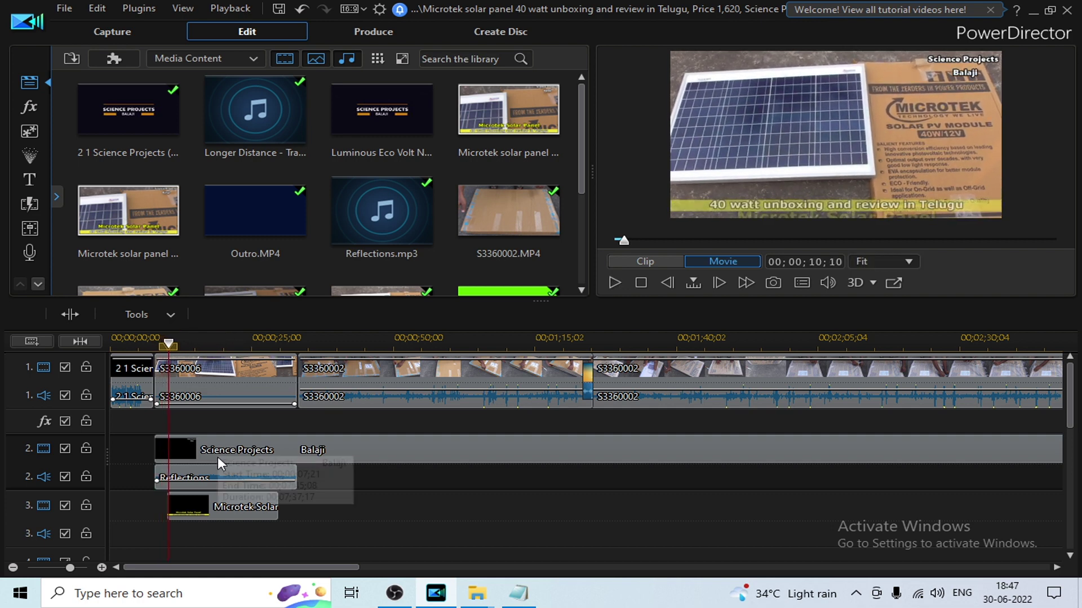
pyautogui.click(217, 478)
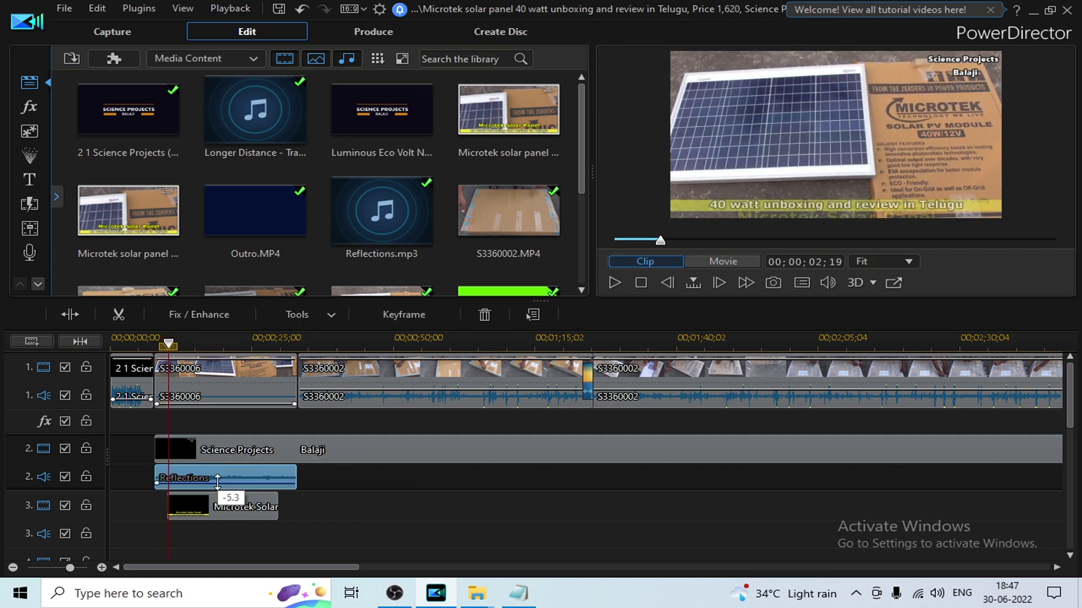
pyautogui.click(362, 485)
pyautogui.press('space')
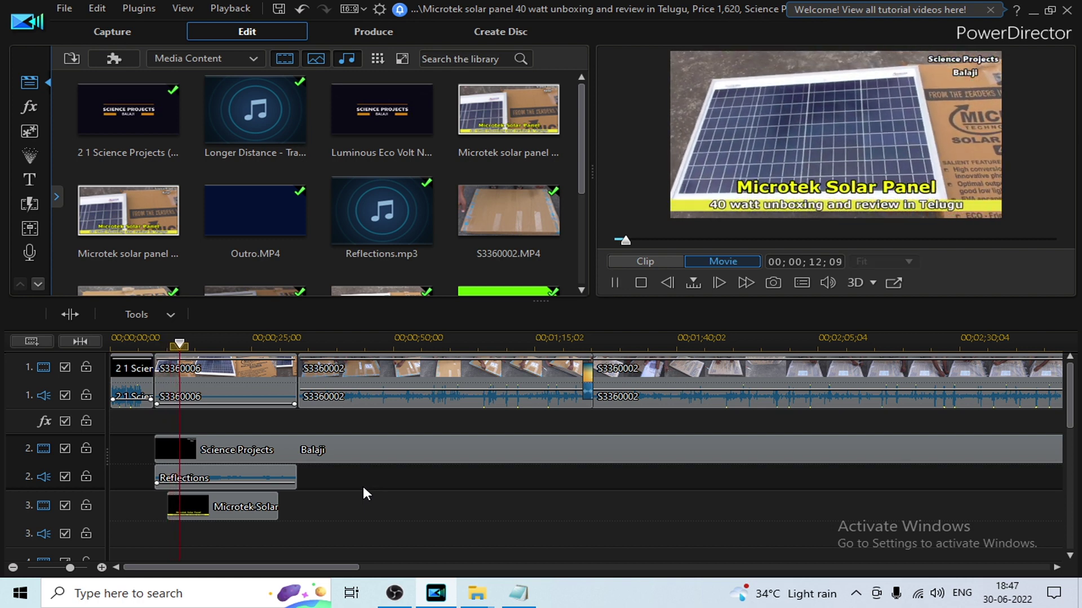
# - Play samples of S3360006 and the S3360002 clips, including the change from one clip to the other
pyautogui.click(273, 339)
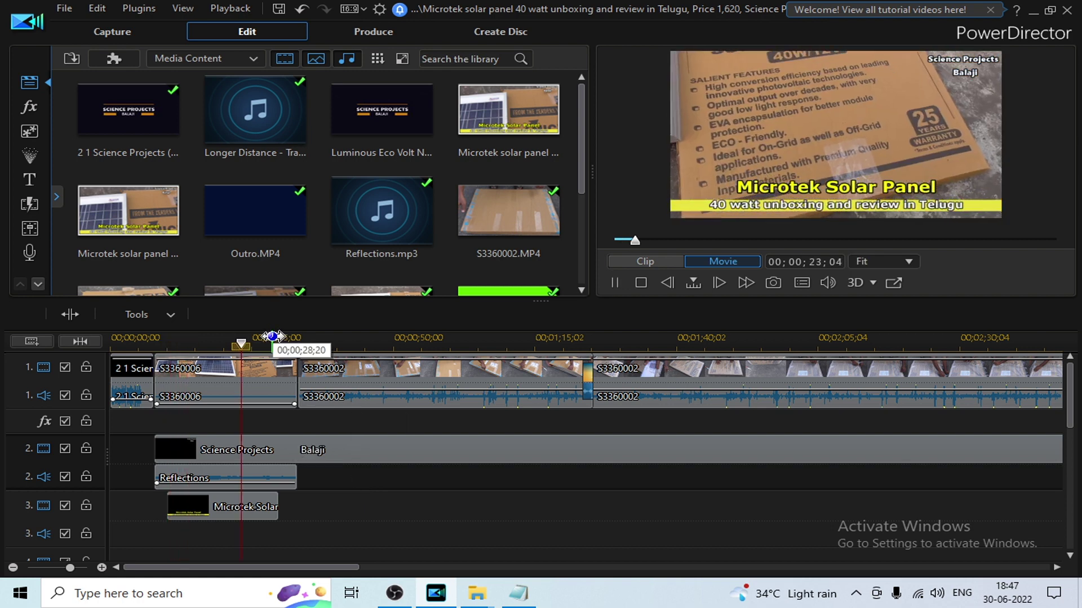
pyautogui.click(333, 339)
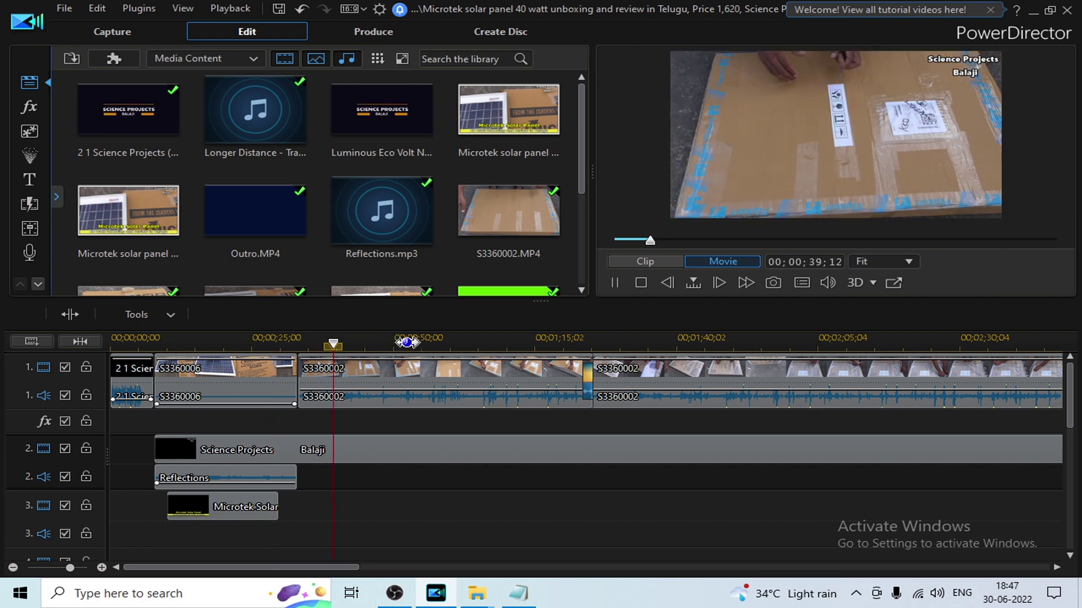
pyautogui.click(407, 342)
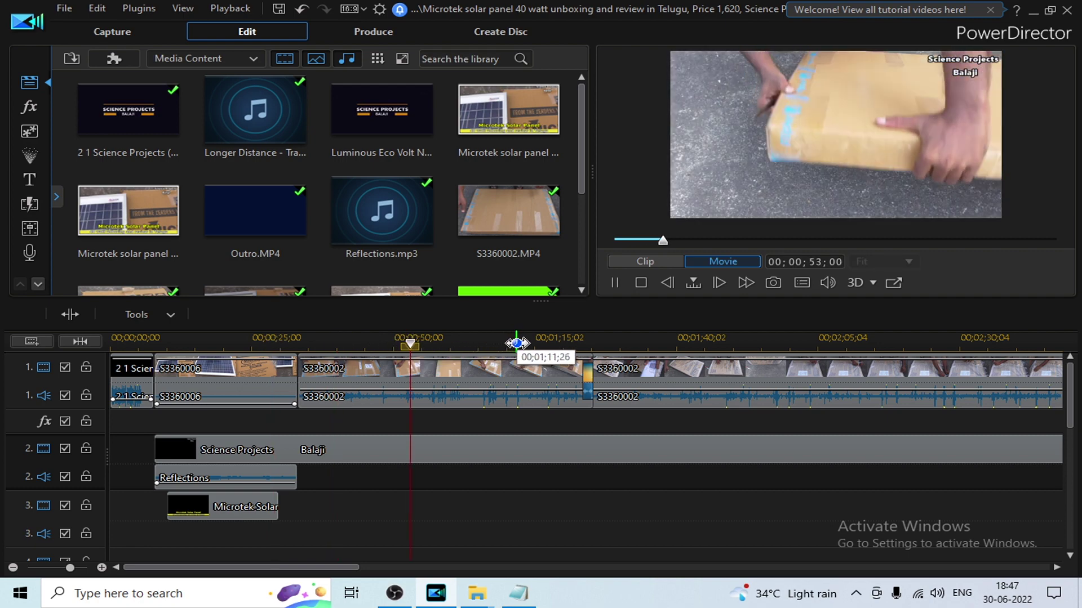
pyautogui.moveTo(514, 340); pyautogui.dragTo(353, 338)
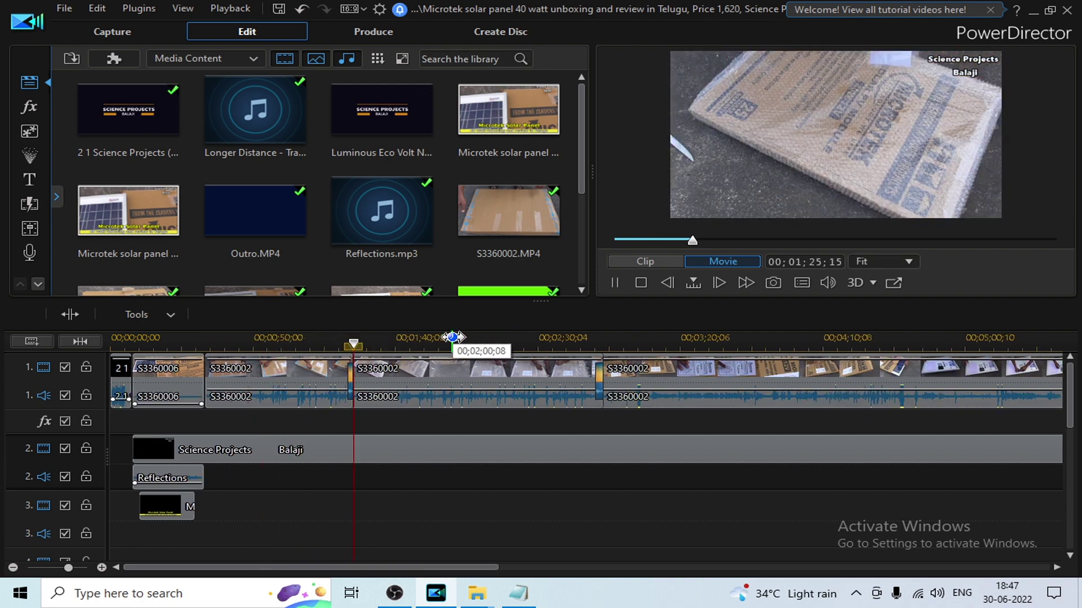
pyautogui.moveTo(452, 337); pyautogui.dragTo(449, 336)
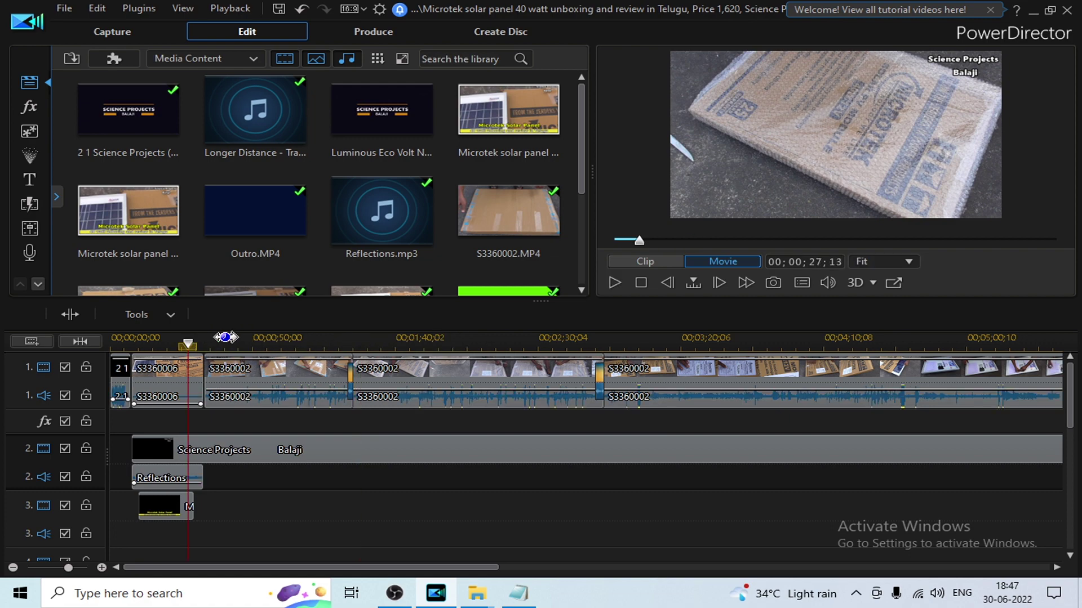
pyautogui.moveTo(226, 337); pyautogui.dragTo(349, 346)
pyautogui.click(369, 337)
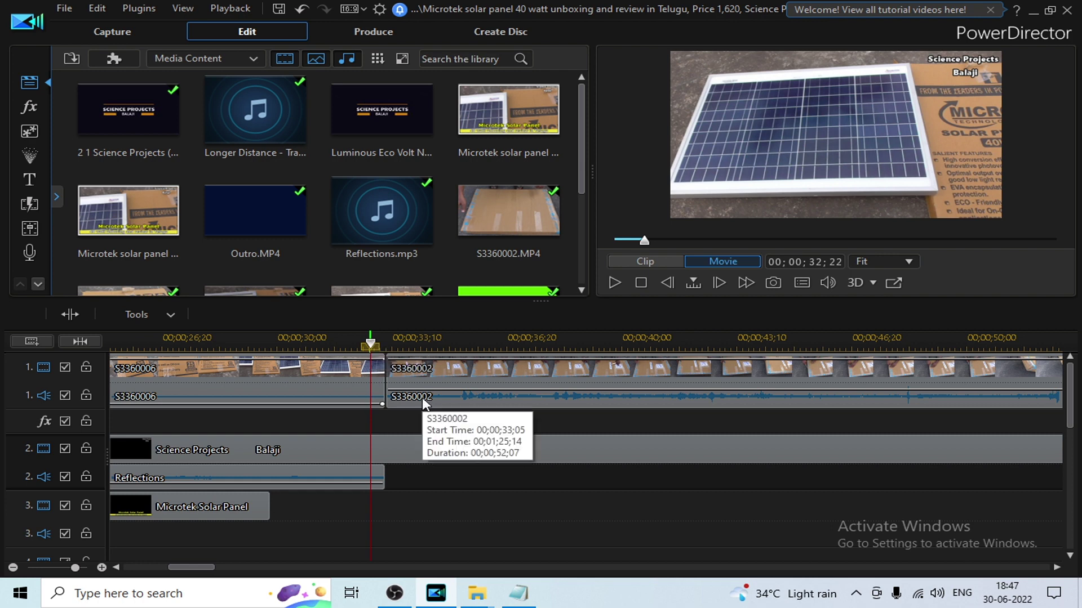
# - Apply the Film Clip transition from all transitions between S3360006 and S3360002 on track 1
pyautogui.click(372, 340)
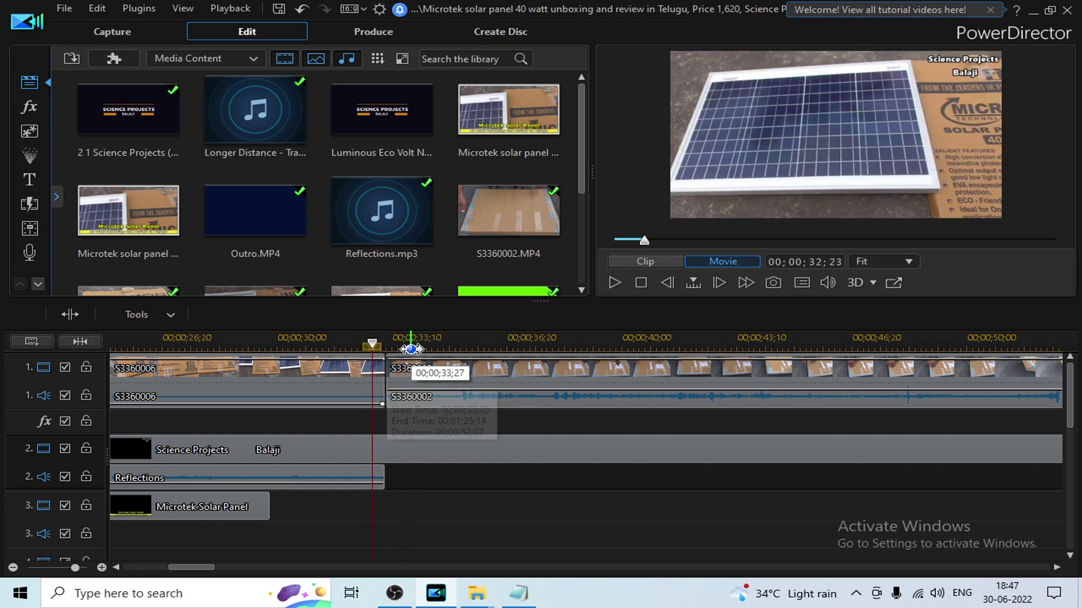
pyautogui.moveTo(411, 349); pyautogui.dragTo(855, 342)
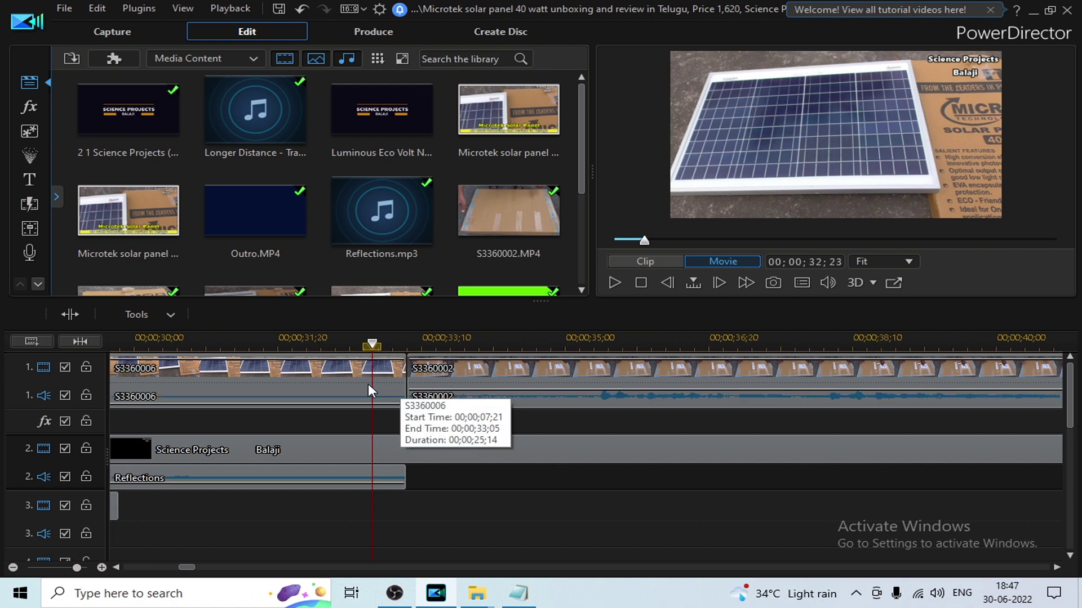
pyautogui.click(29, 205)
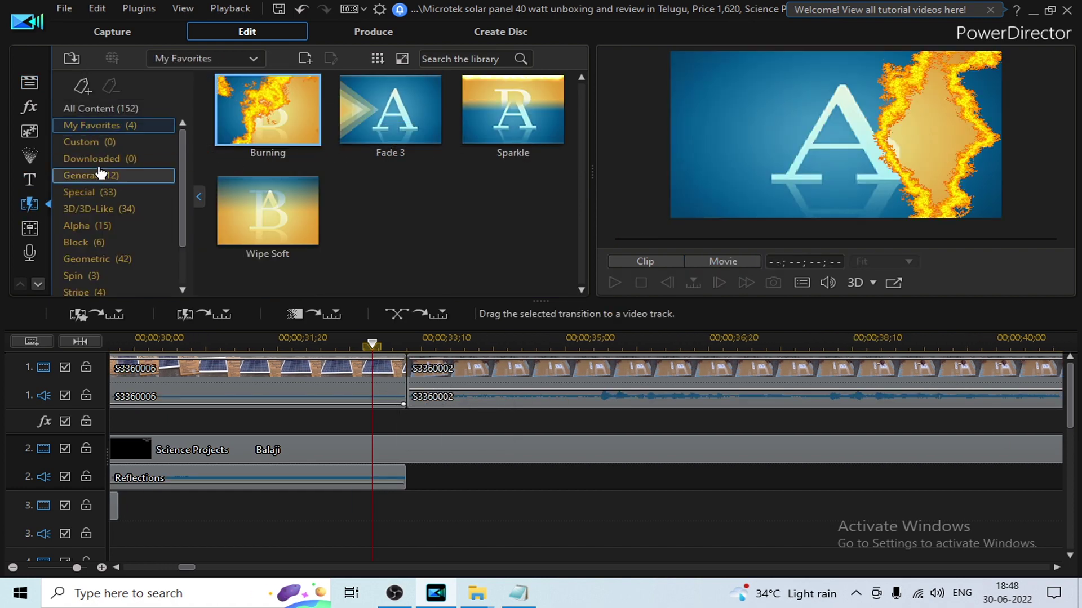
pyautogui.click(117, 110)
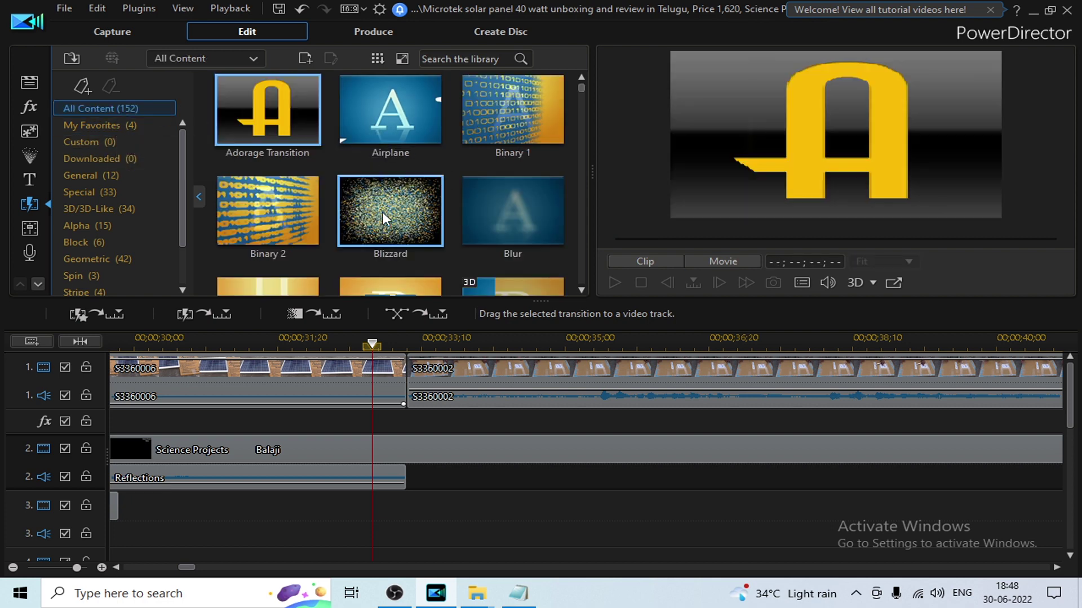
pyautogui.scroll(-12, 386, 225)
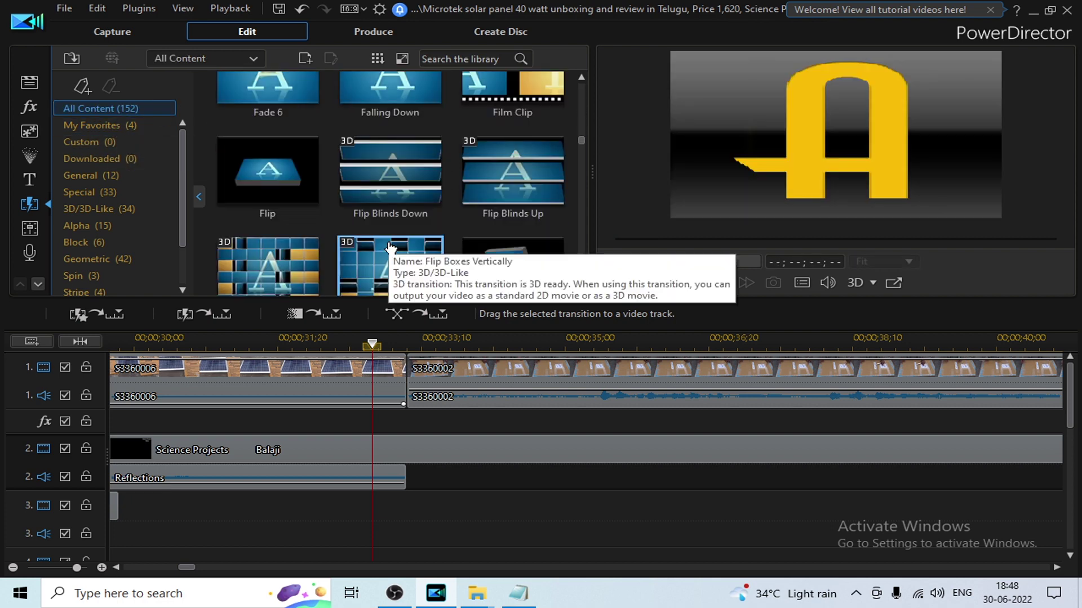
pyautogui.scroll(3, 406, 242)
pyautogui.click(512, 225)
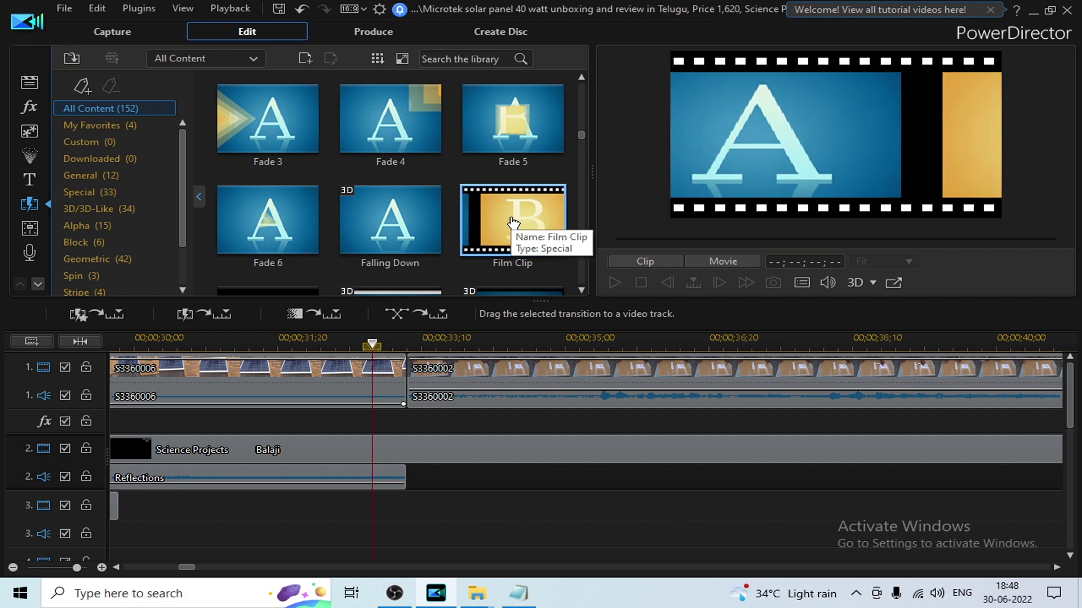
pyautogui.moveTo(512, 225); pyautogui.dragTo(376, 388)
# - Shorten the Film Clip transition to about one second by moving its start later, and play it
pyautogui.moveTo(237, 378); pyautogui.dragTo(318, 381)
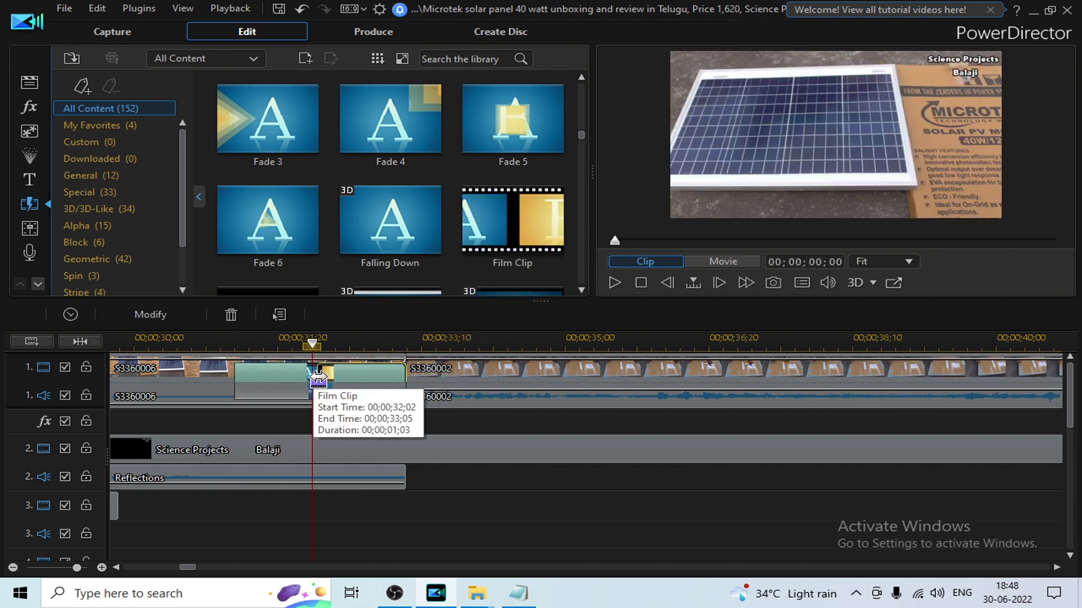
pyautogui.moveTo(439, 414); pyautogui.dragTo(448, 417)
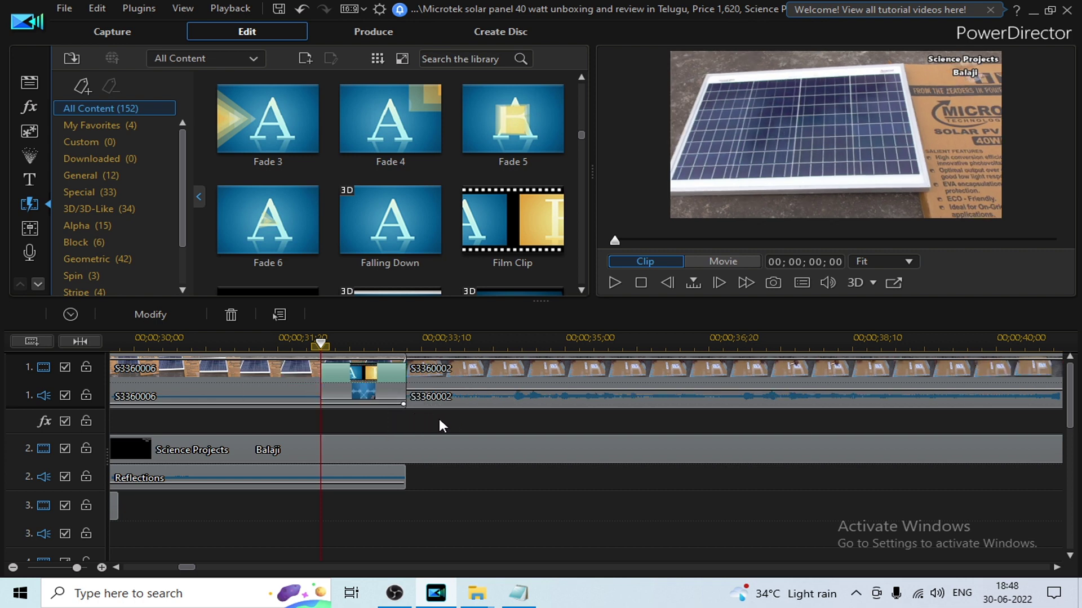
pyautogui.click(438, 418)
pyautogui.press('space')
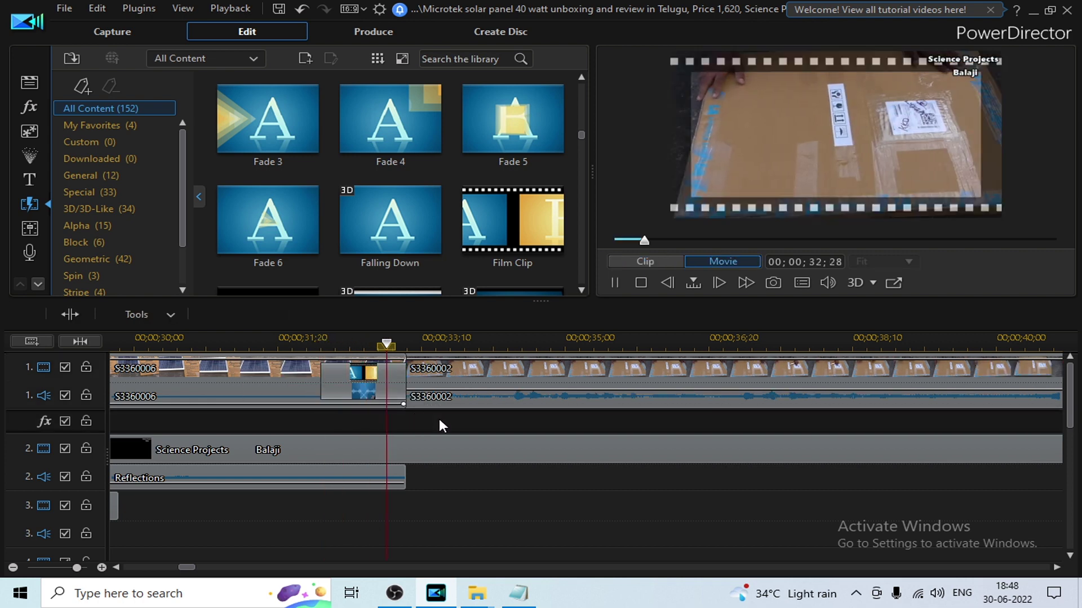
# - Play the Subscribe overlay section and the change from S3360002 to S3360003 near the end of the movie
pyautogui.press('space')
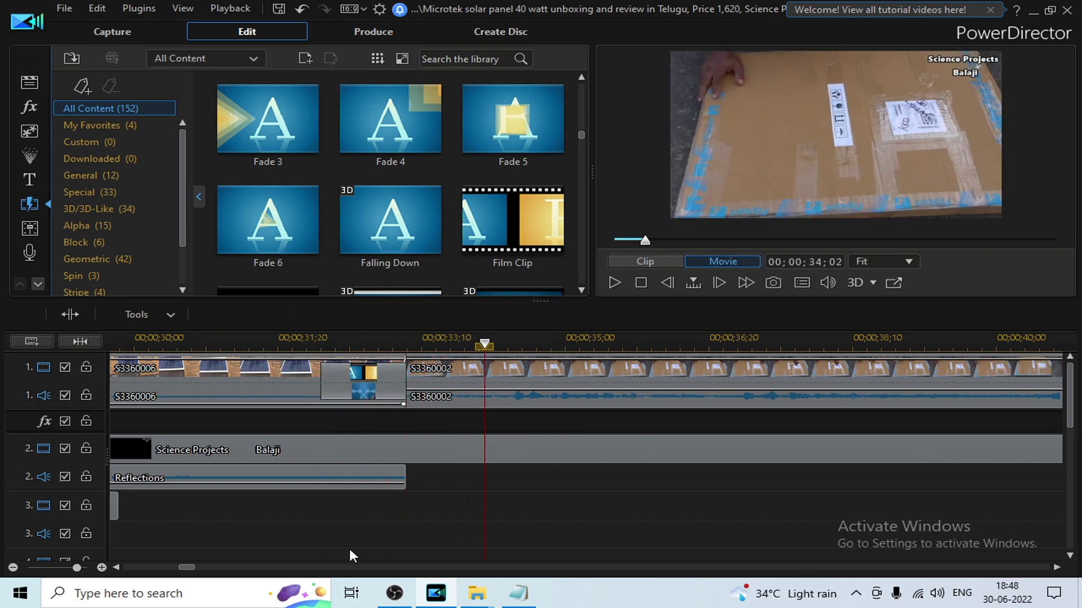
pyautogui.moveTo(580, 338); pyautogui.dragTo(239, 331)
pyautogui.moveTo(202, 568); pyautogui.dragTo(787, 569)
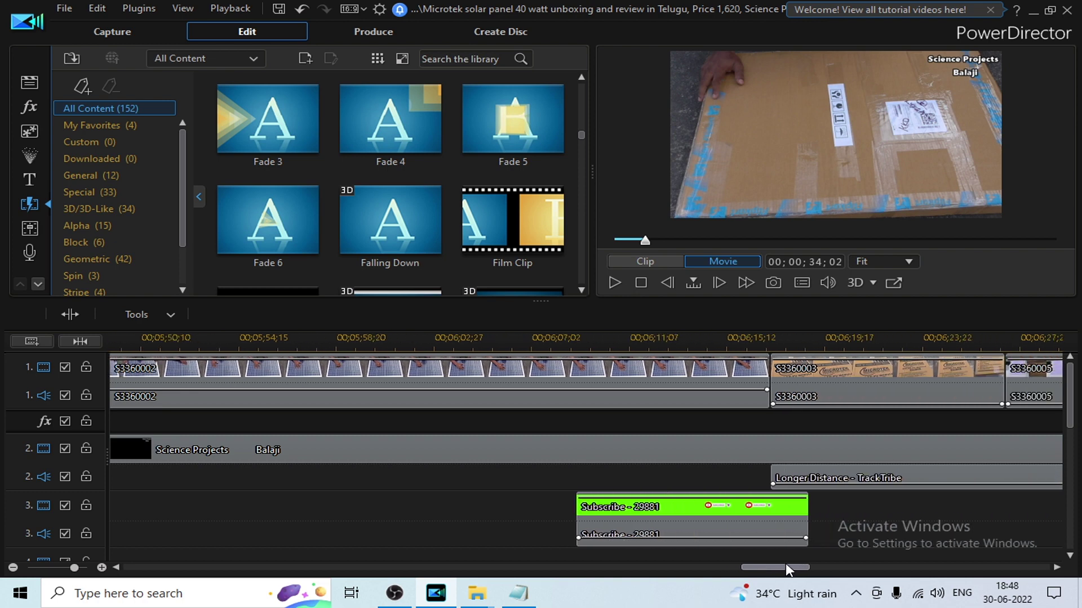
pyautogui.scroll(-1, 1072, 426)
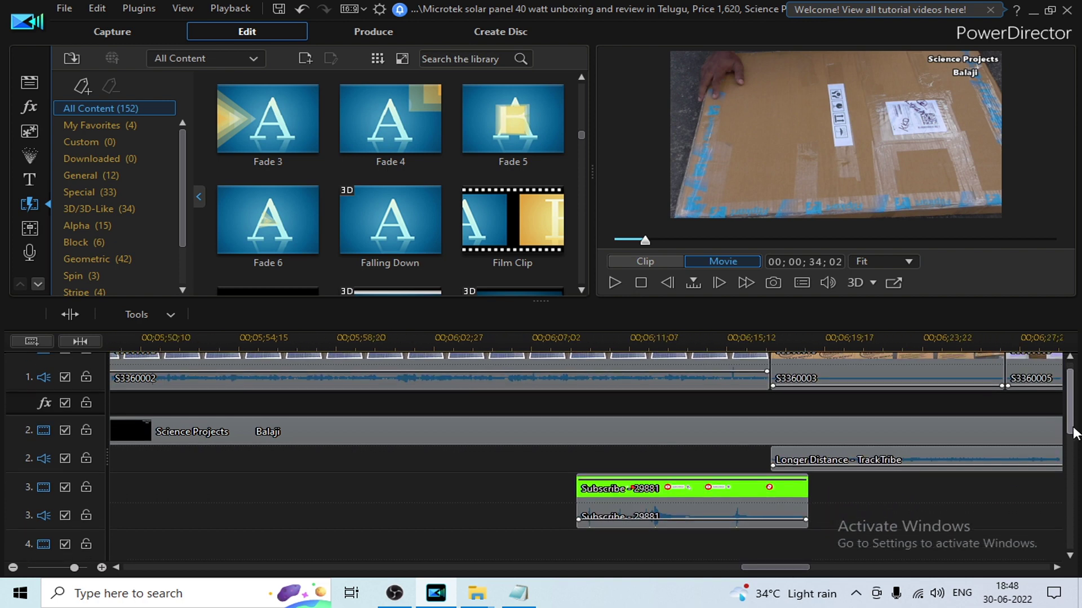
pyautogui.scroll(1, 845, 406)
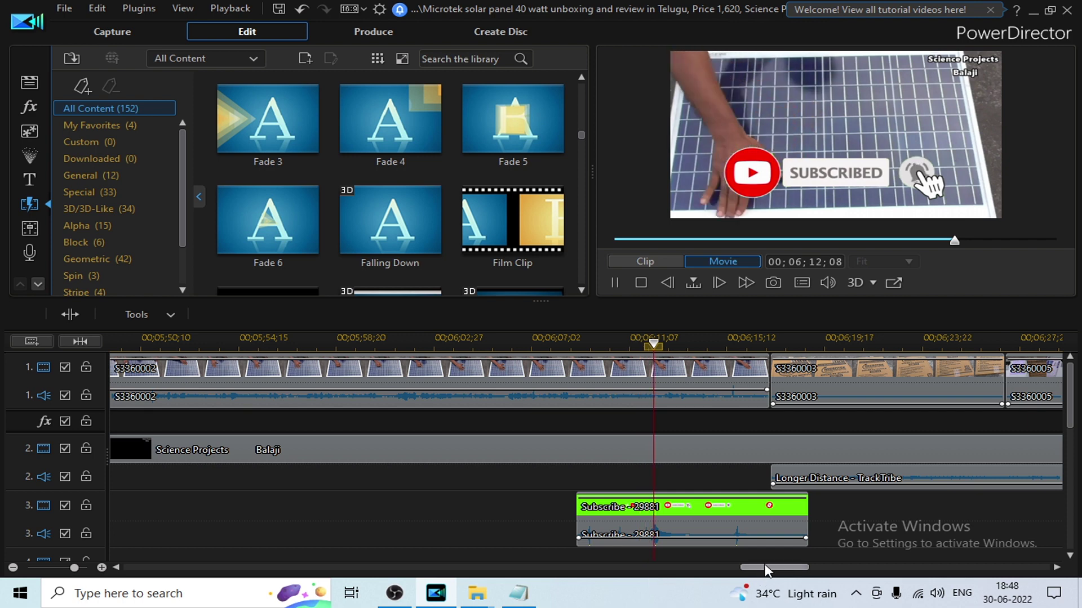
pyautogui.moveTo(766, 569); pyautogui.dragTo(793, 568)
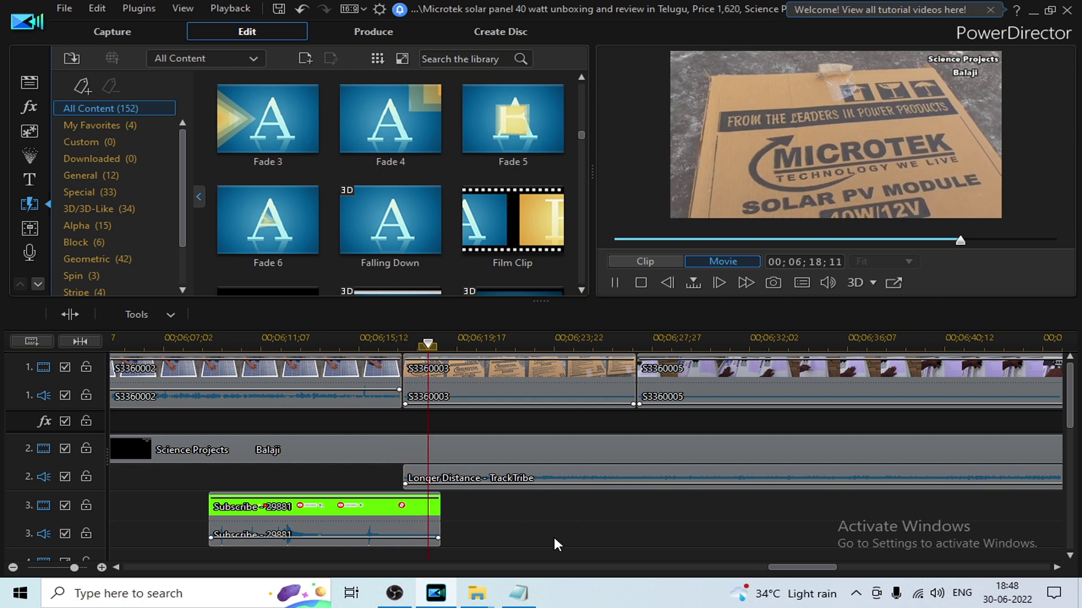
pyautogui.press('space')
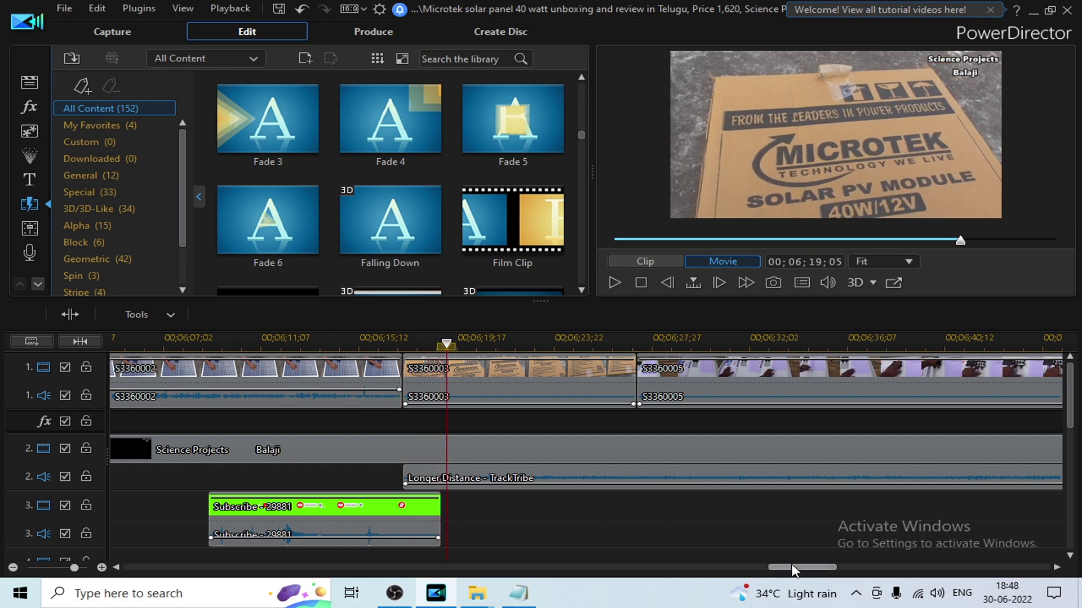
# - Apply the Wipe Soft transition from all transitions between S3360002 and S3360003 on track 1, lasting about one second
pyautogui.click(391, 341)
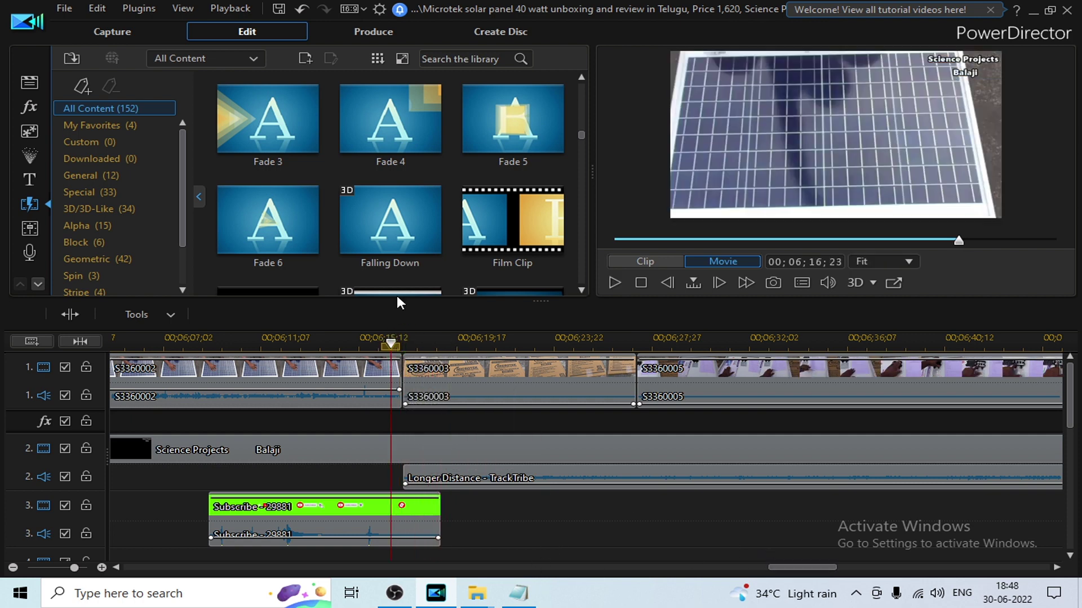
pyautogui.click(281, 129)
pyautogui.scroll(-8, 451, 169)
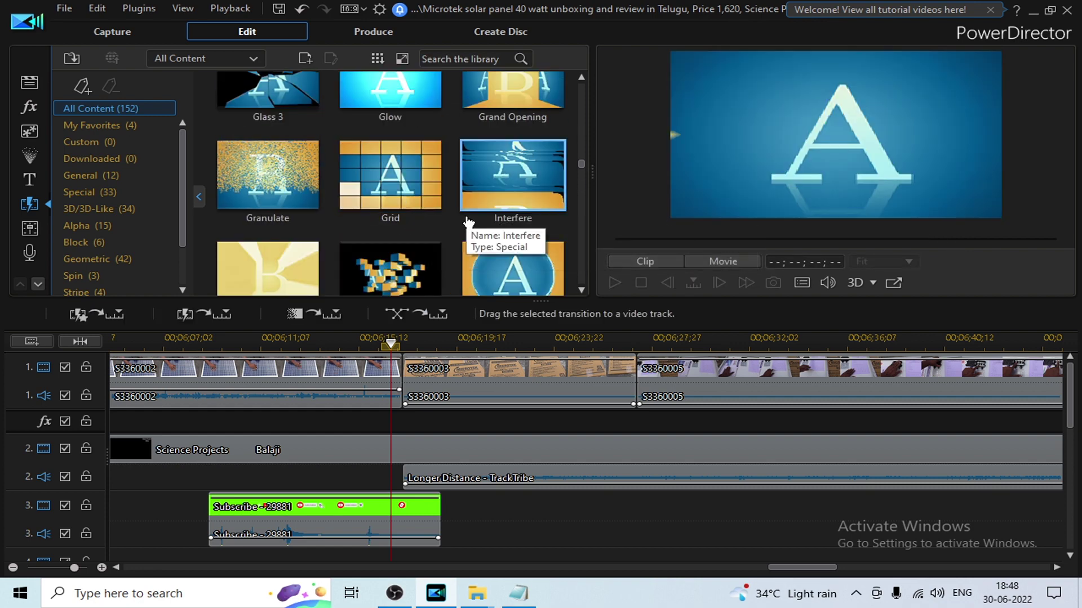
pyautogui.scroll(-3, 466, 222)
pyautogui.scroll(3, 428, 220)
pyautogui.click(290, 193)
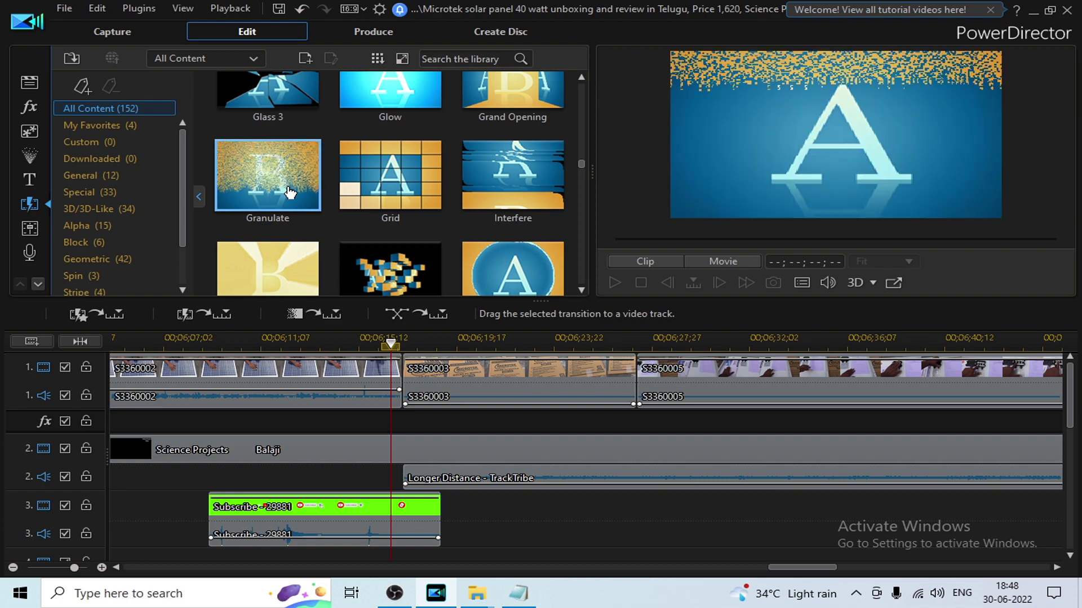
pyautogui.scroll(-6, 394, 209)
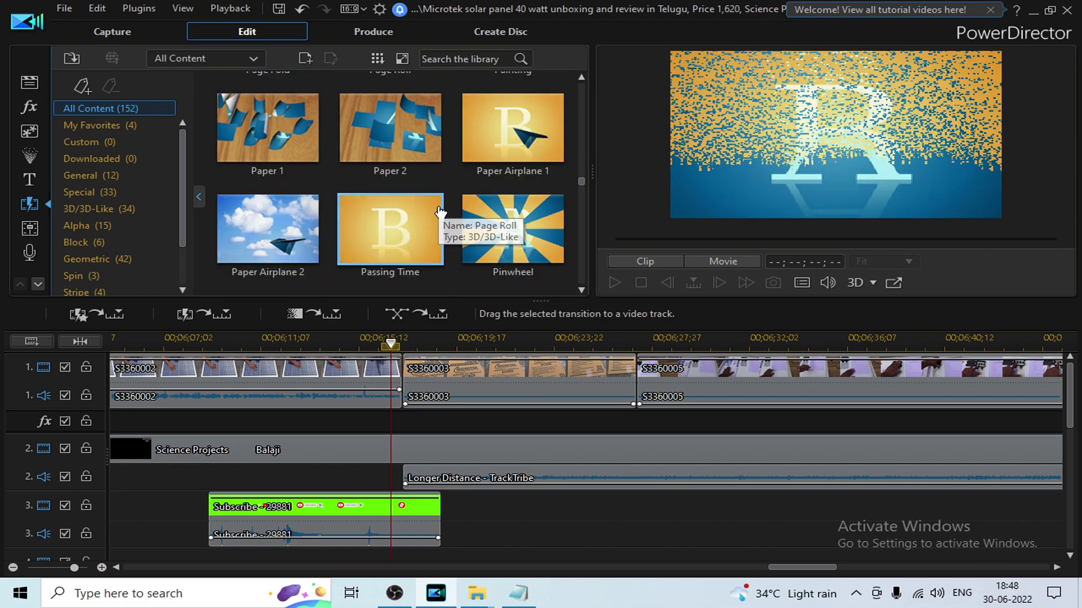
pyautogui.scroll(3, 440, 212)
pyautogui.scroll(-10, 399, 220)
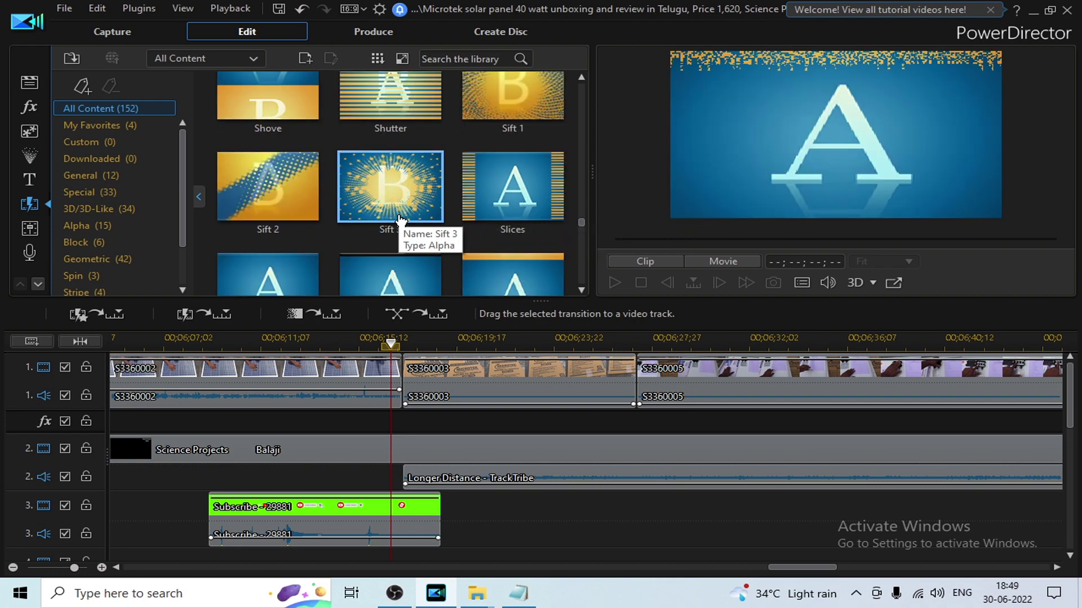
pyautogui.scroll(-7, 399, 220)
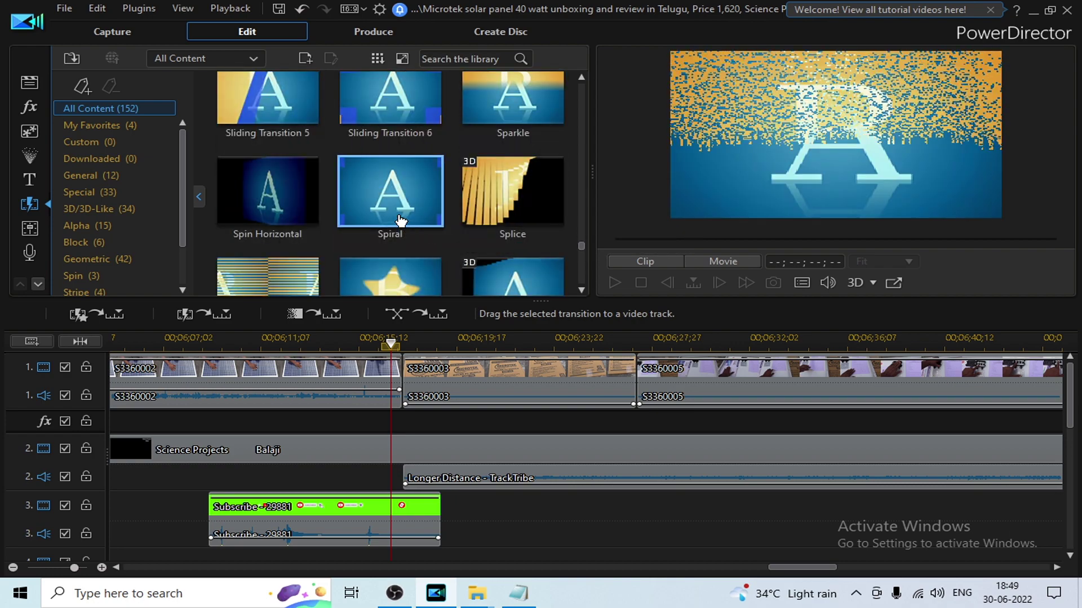
pyautogui.scroll(-8, 399, 220)
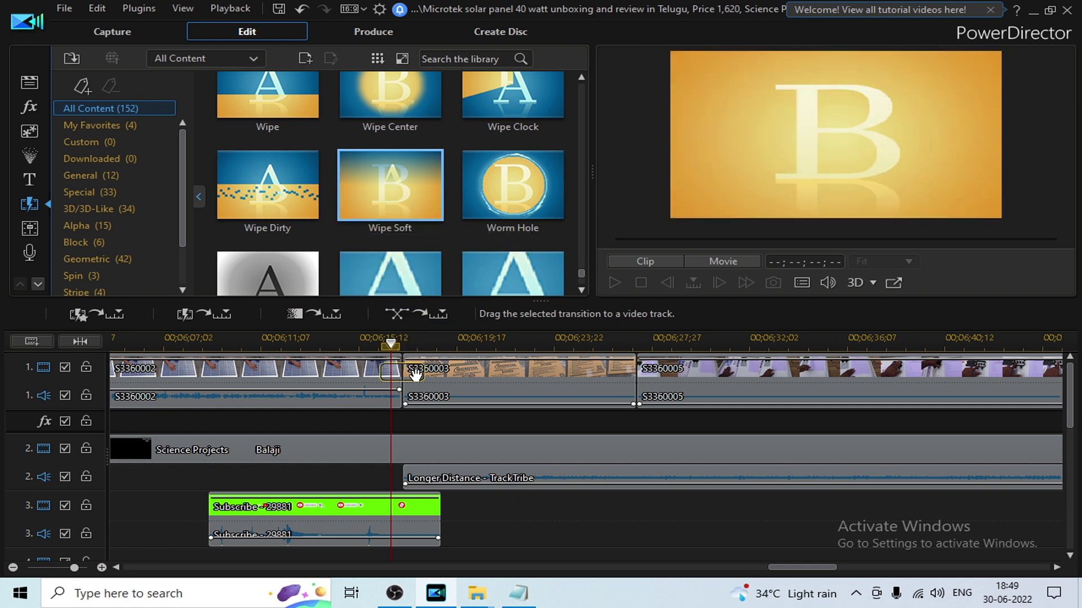
pyautogui.moveTo(415, 374); pyautogui.dragTo(377, 376)
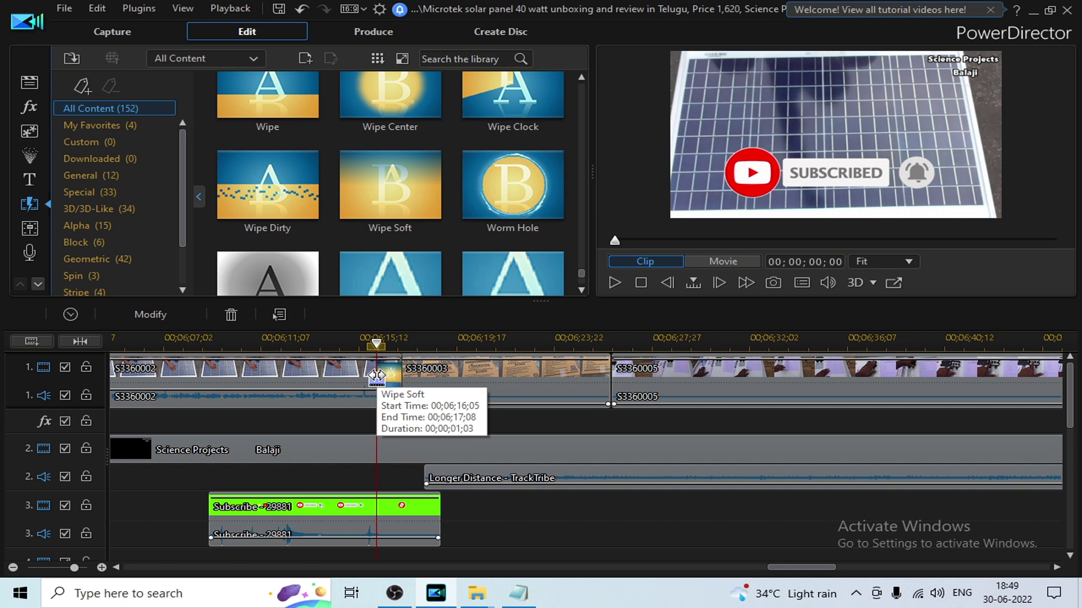
# - Play the Wipe Soft transition into the S3360003 box shot
pyautogui.press('space')
pyautogui.click(543, 498)
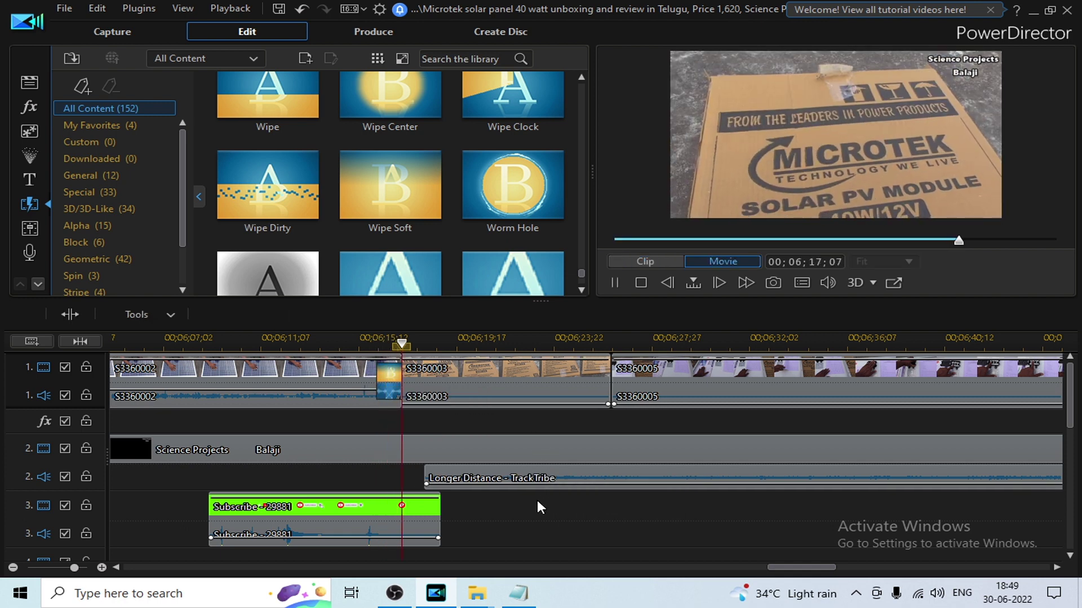
pyautogui.press('space')
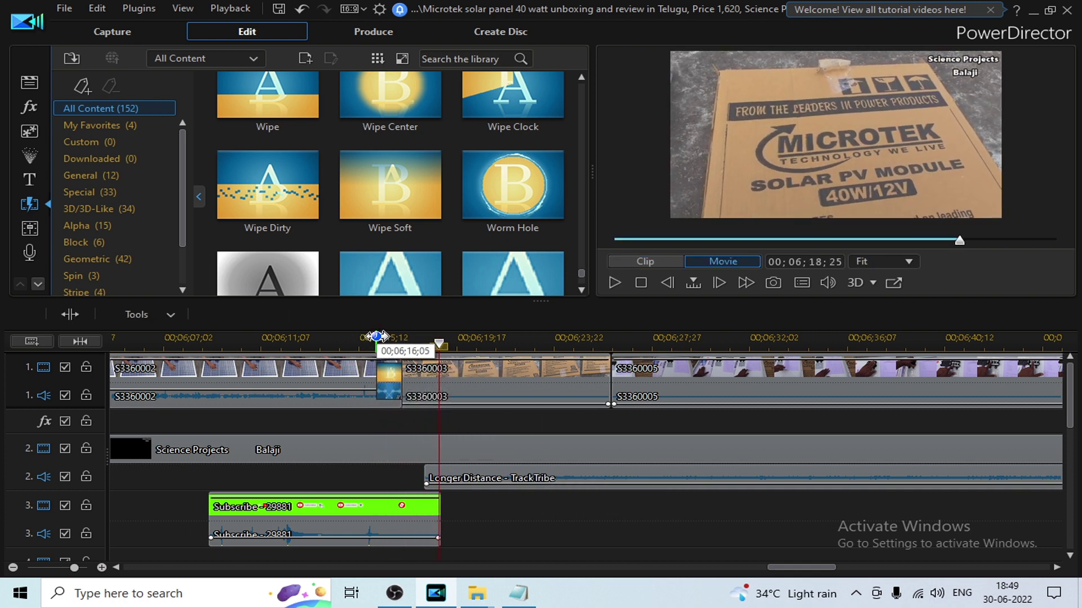
# - Move the Longer Distance music on track 2 earlier so it starts where the Wipe Soft transition ends
pyautogui.moveTo(377, 337); pyautogui.dragTo(405, 338)
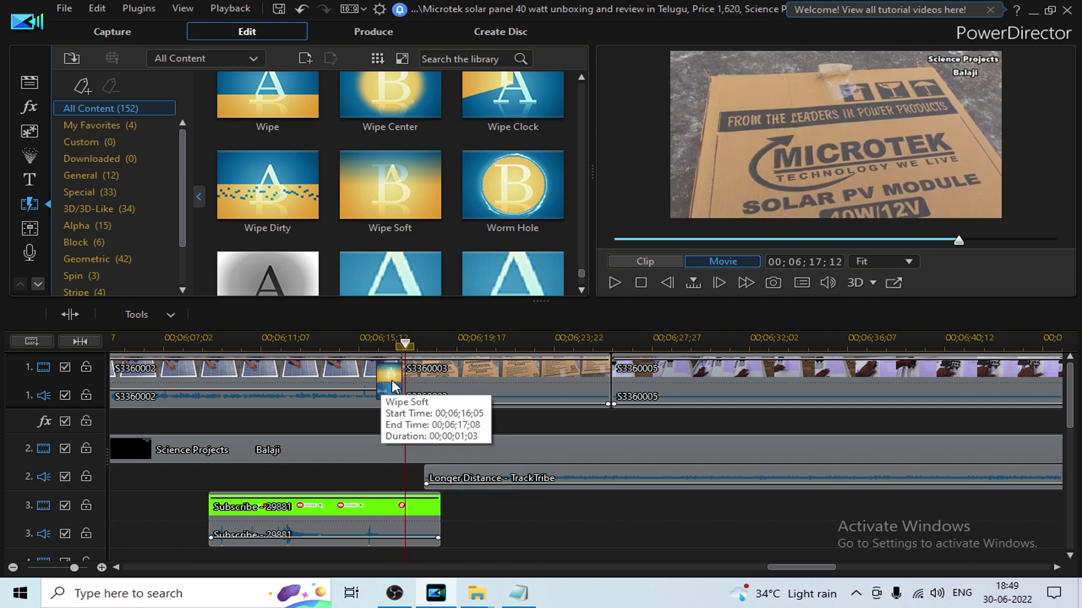
pyautogui.click(445, 478)
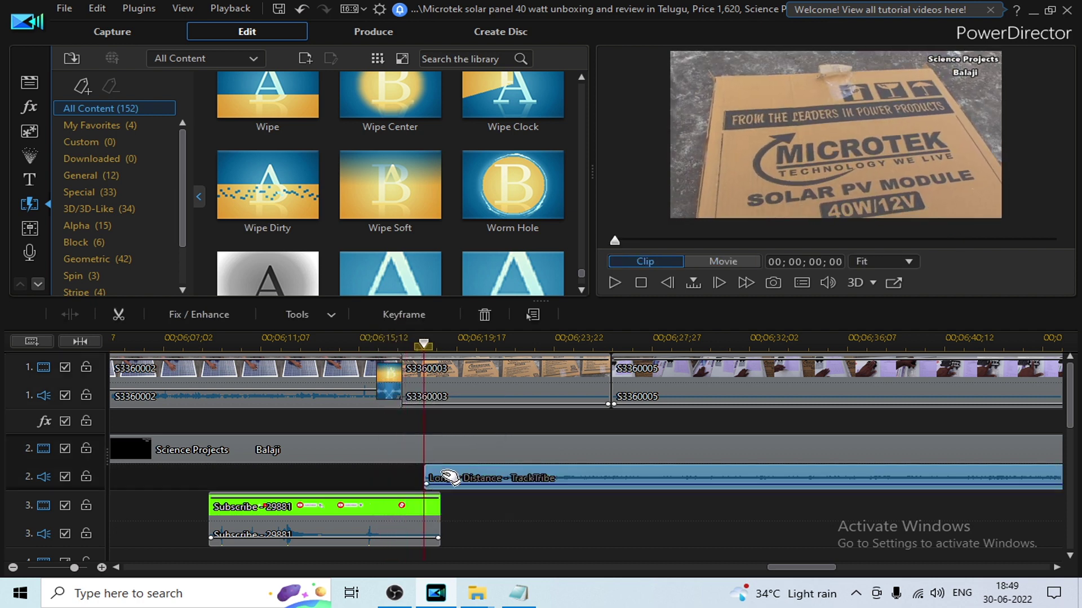
pyautogui.moveTo(449, 478); pyautogui.dragTo(432, 477)
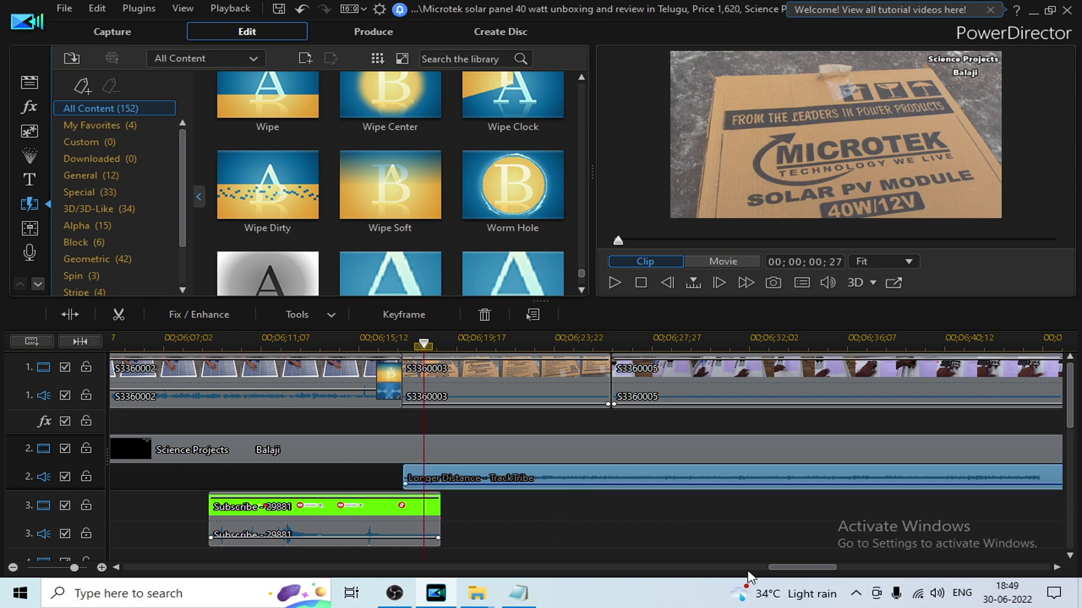
# - Play the change from S3360003 to S3360005 and the end of the Outro to check them with the Longer Distance music
pyautogui.moveTo(778, 568); pyautogui.dragTo(797, 568)
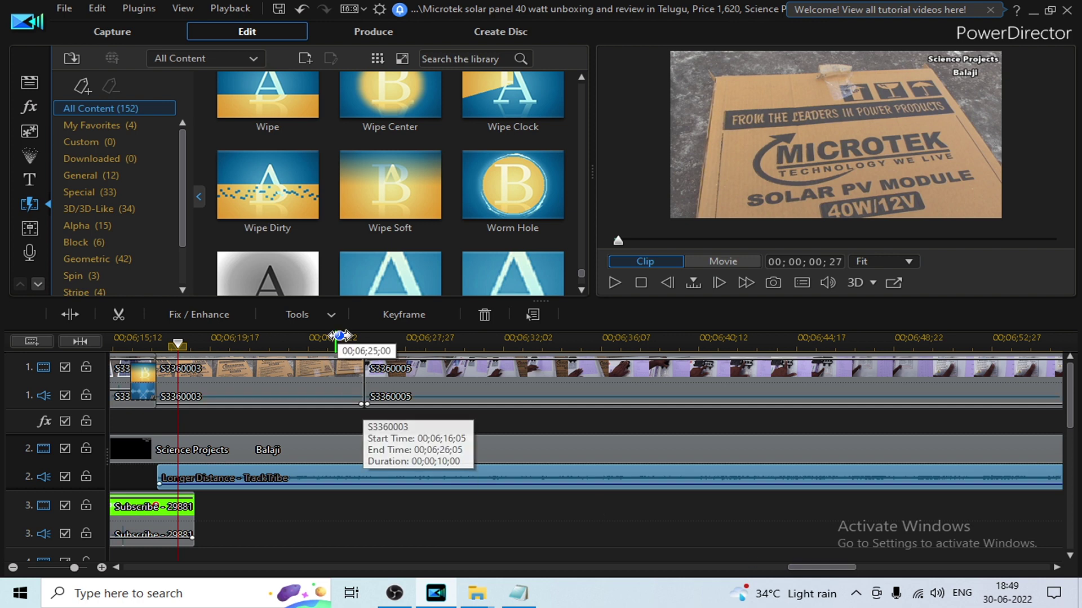
pyautogui.click(359, 335)
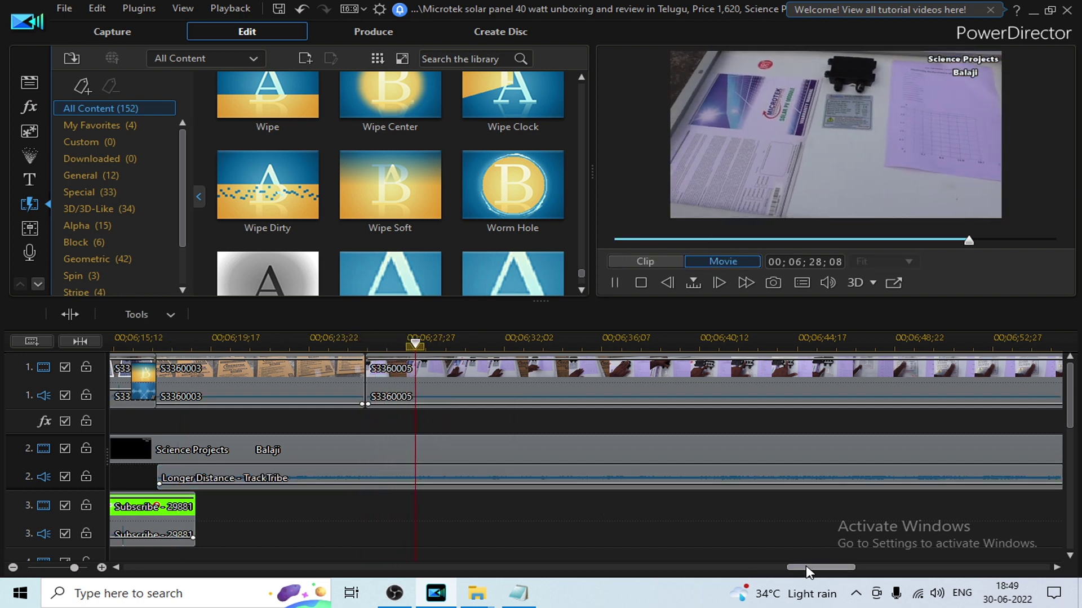
pyautogui.moveTo(809, 567); pyautogui.dragTo(925, 560)
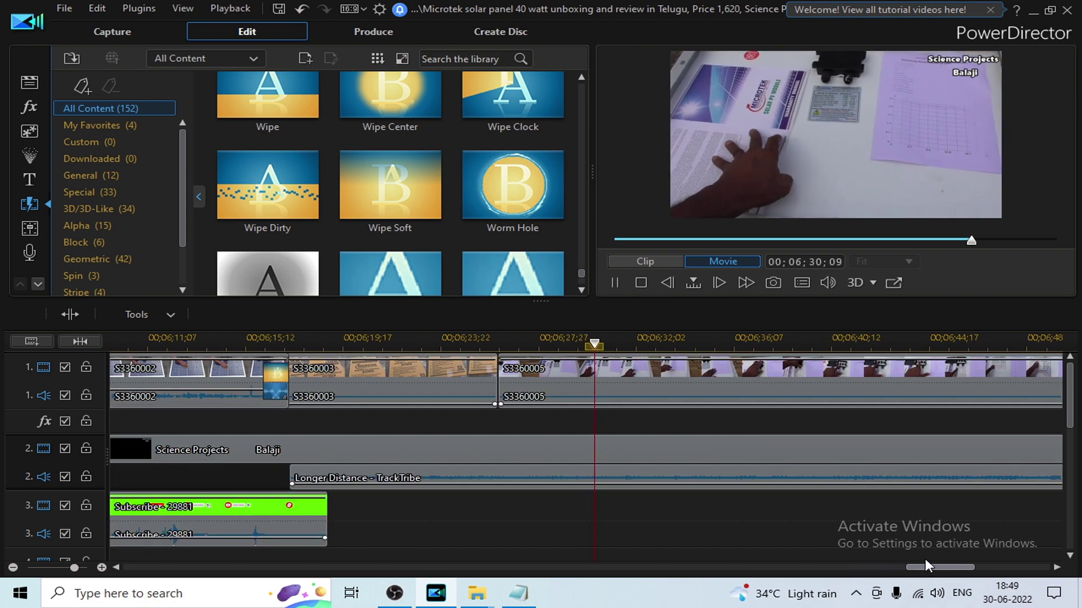
pyautogui.scroll(-2, 620, 389)
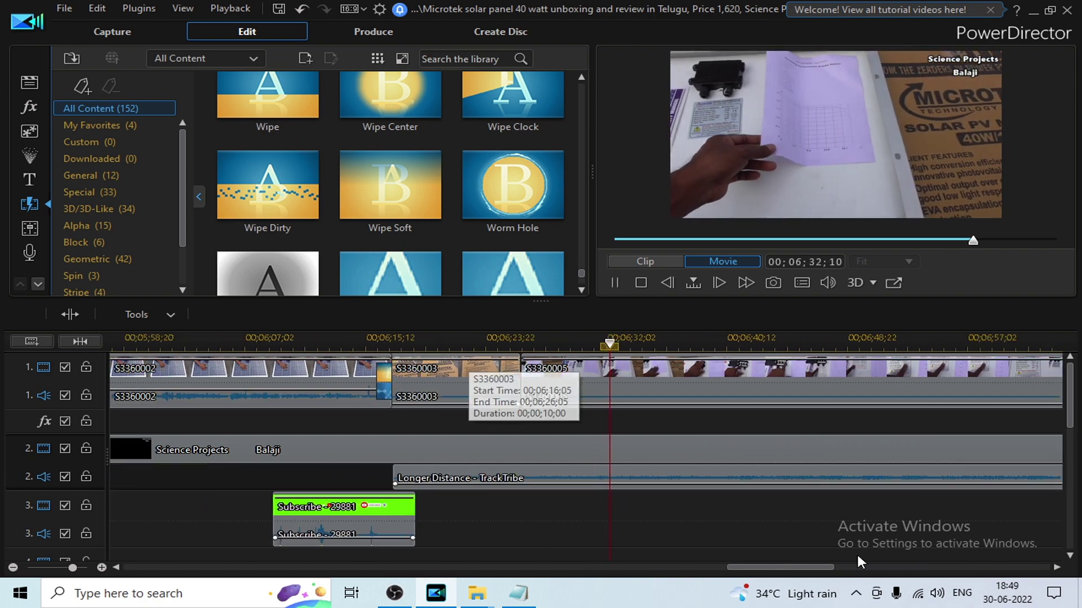
pyautogui.scroll(-2, 776, 387)
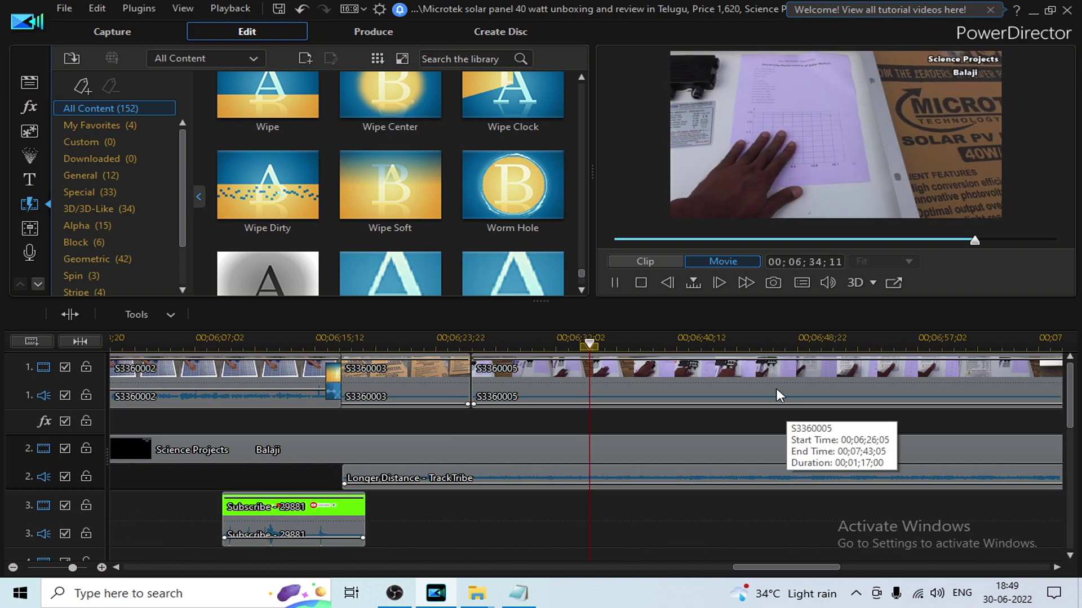
pyautogui.moveTo(748, 341); pyautogui.dragTo(296, 326)
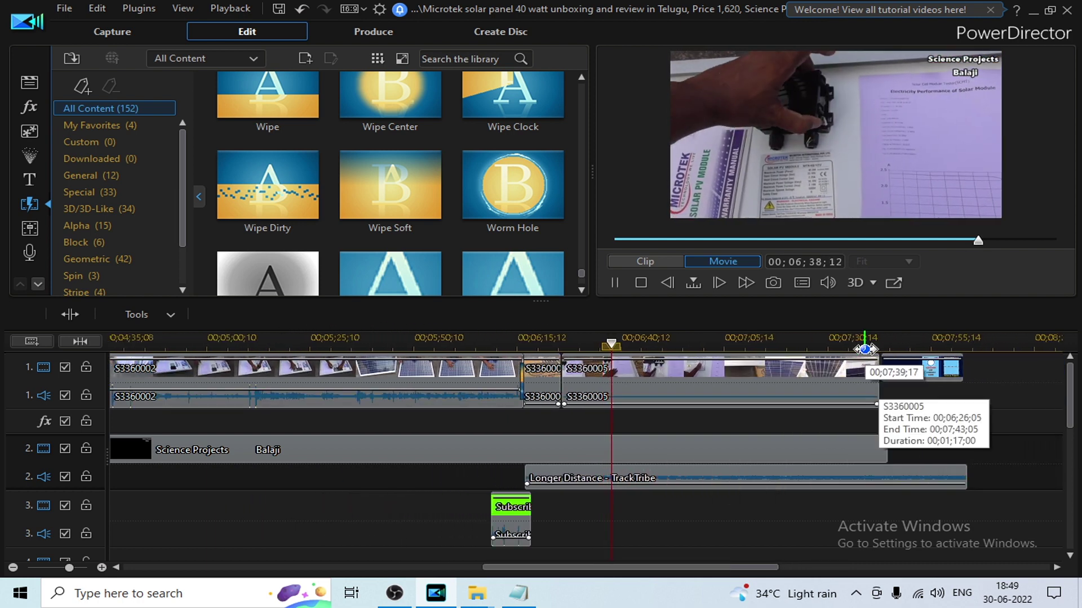
pyautogui.click(939, 338)
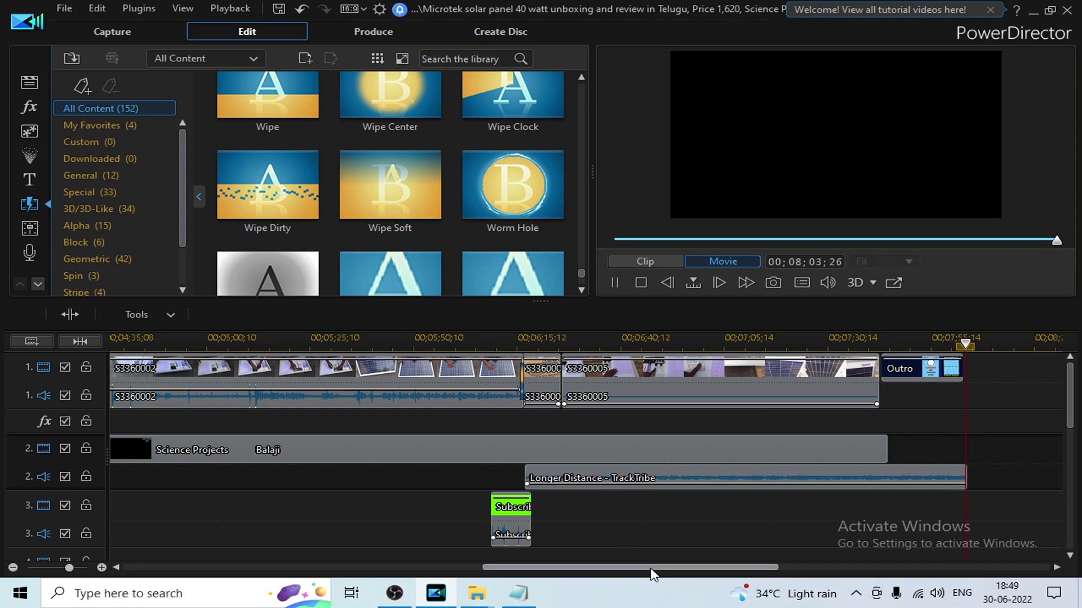
# - Trim the end of the Longer Distance music on track 2 to the end of the Outro
pyautogui.moveTo(652, 568); pyautogui.dragTo(761, 568)
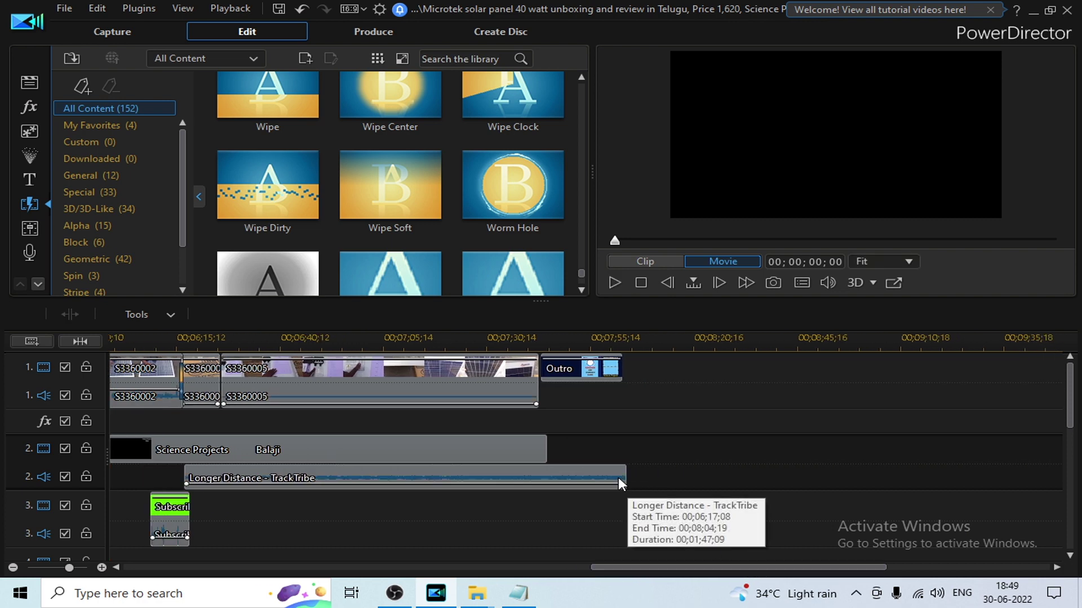
pyautogui.moveTo(624, 478); pyautogui.dragTo(624, 474)
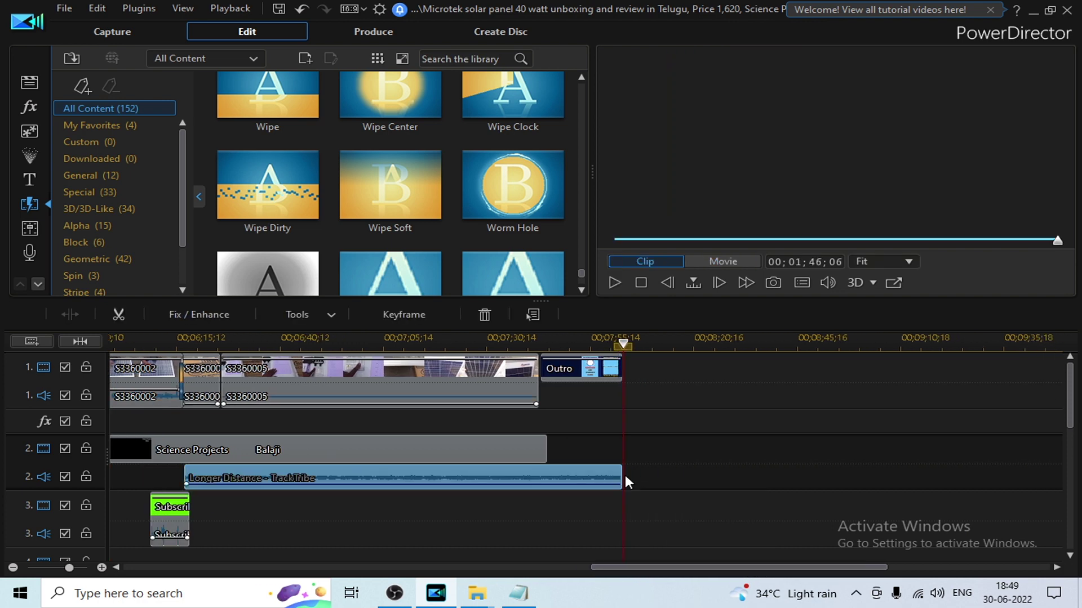
pyautogui.click(633, 418)
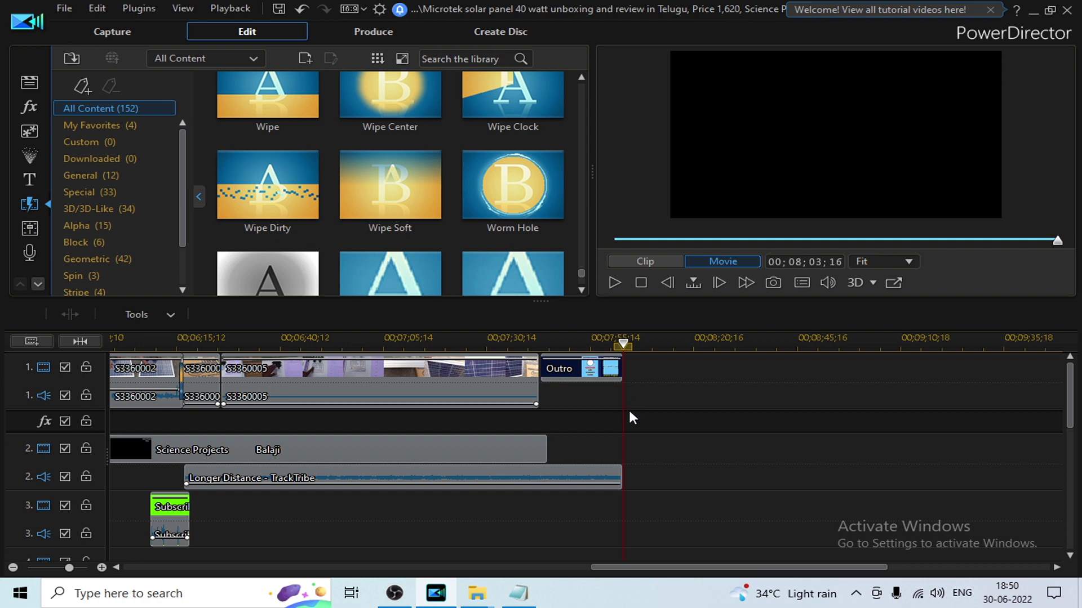
pyautogui.click(482, 380)
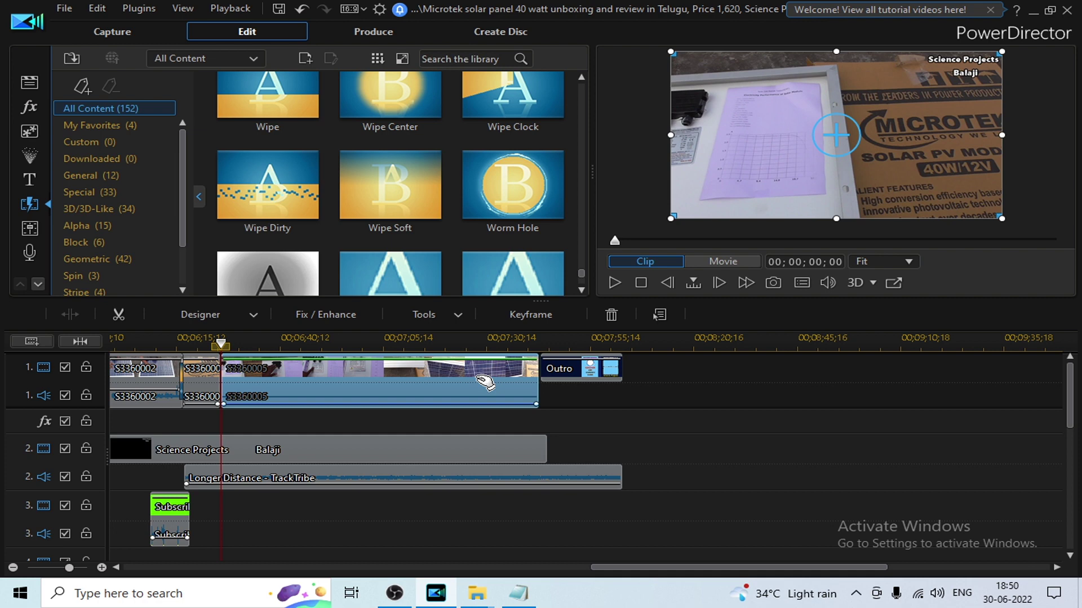
pyautogui.rightClick(481, 384)
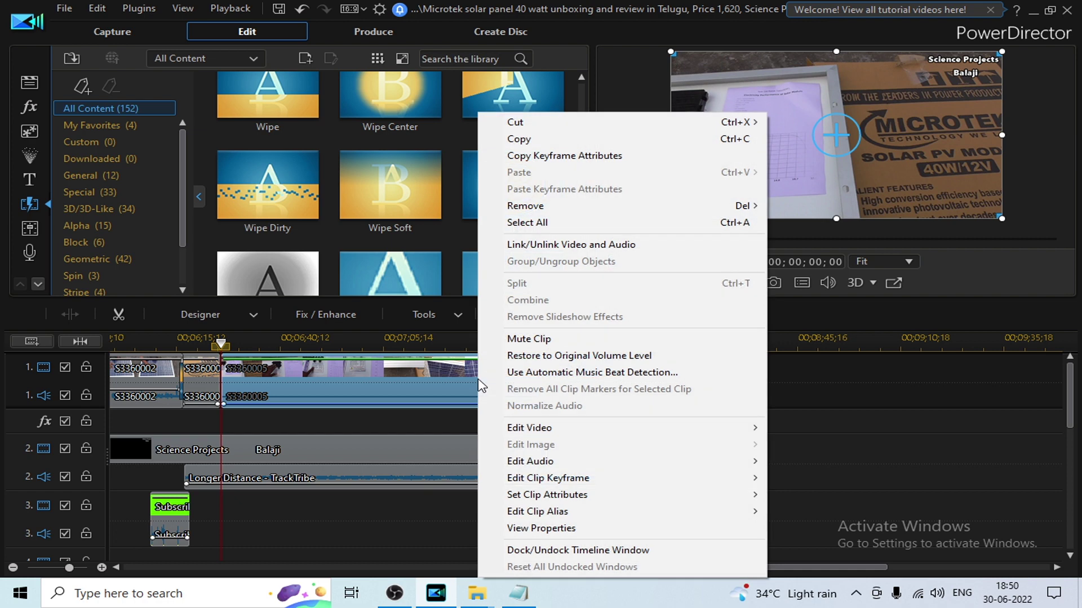
pyautogui.click(365, 418)
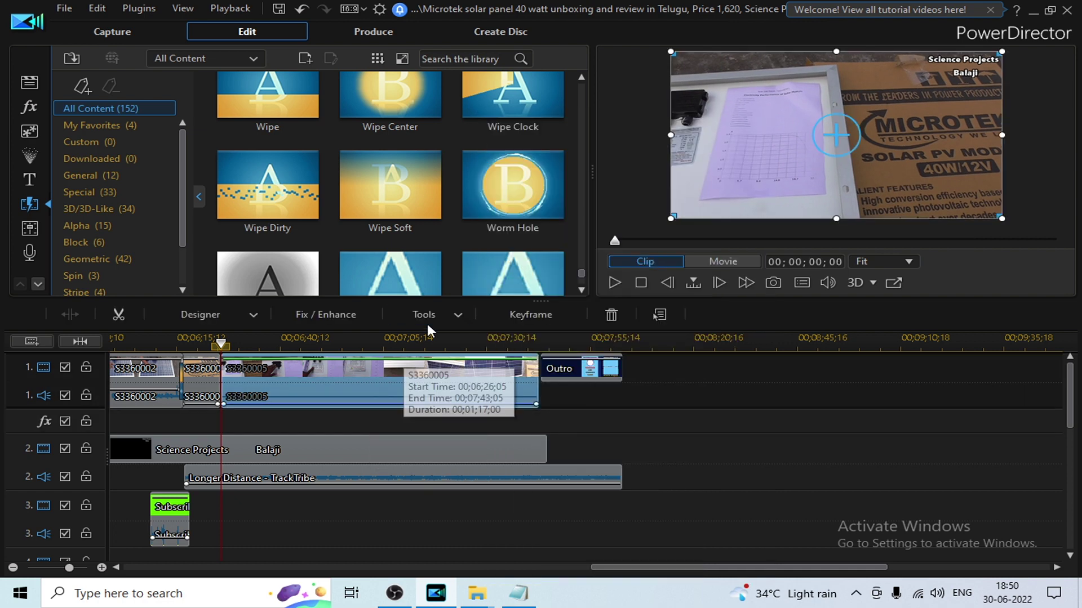
pyautogui.click(438, 319)
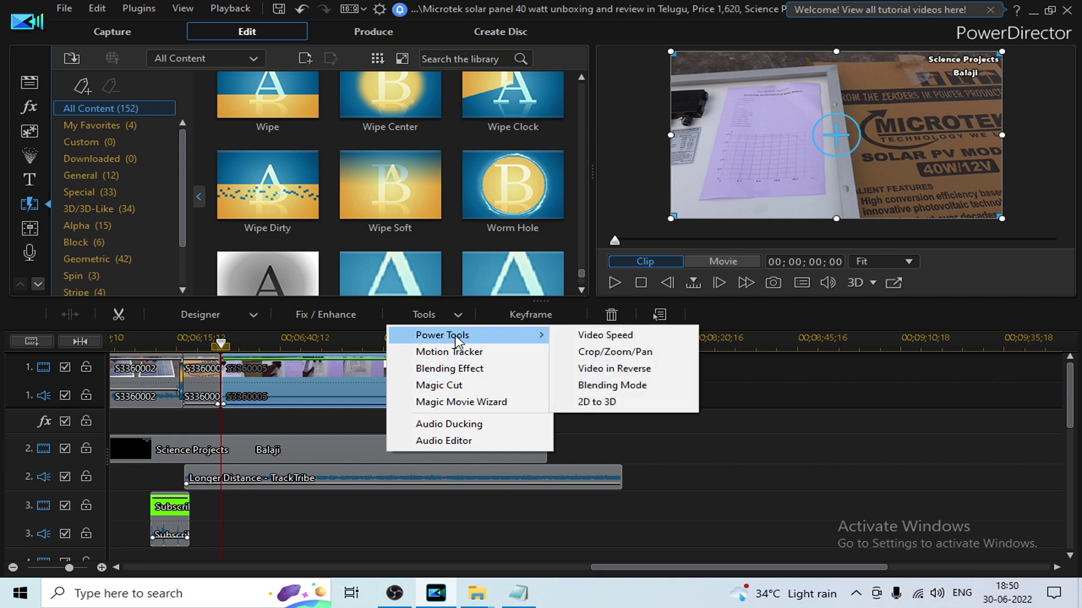
pyautogui.click(589, 337)
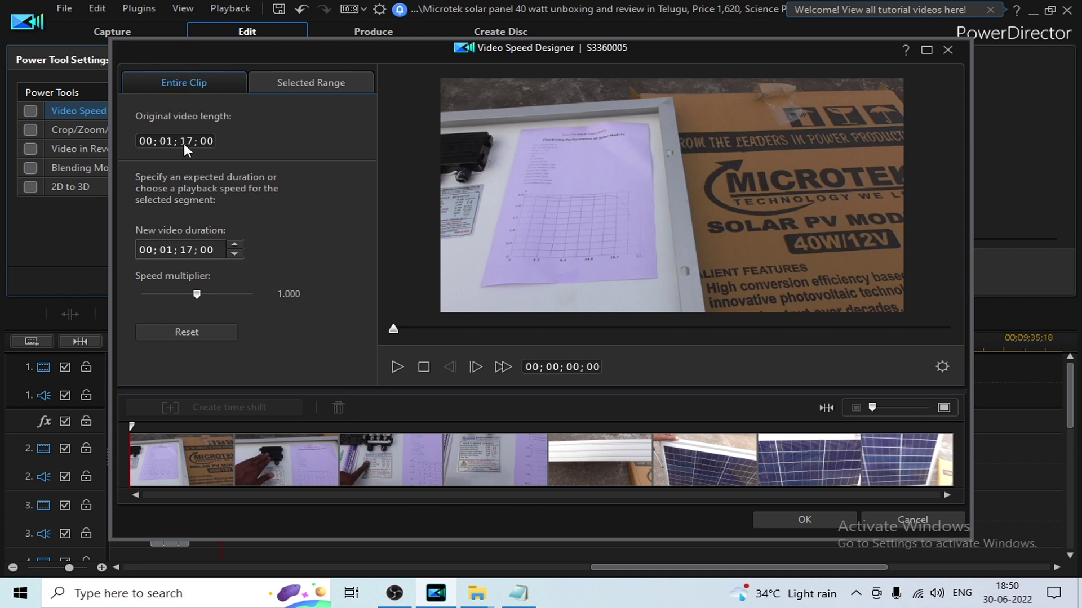
pyautogui.click(190, 248)
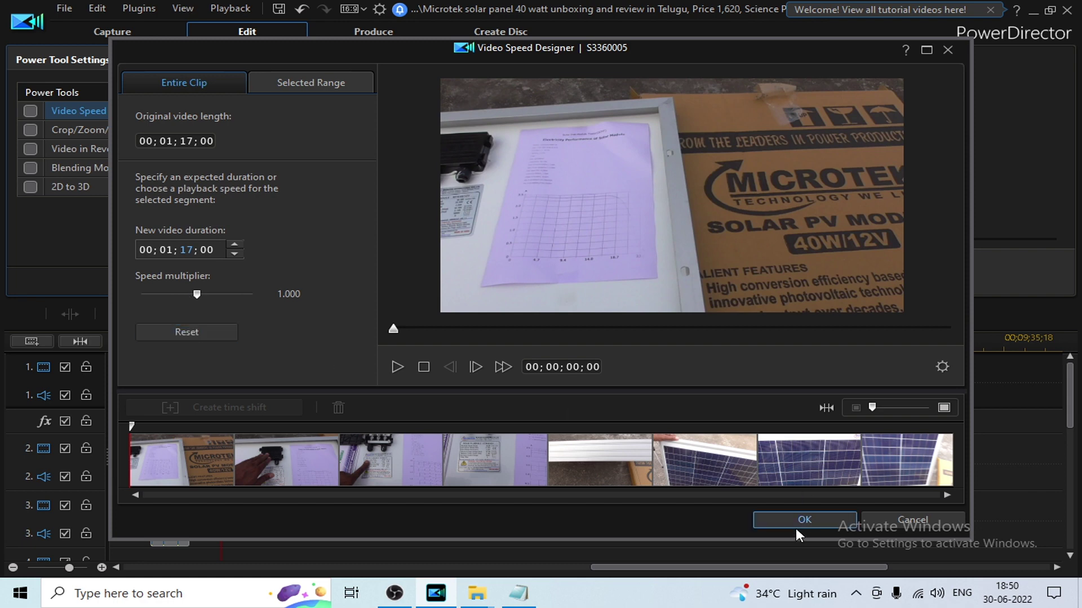
pyautogui.click(946, 51)
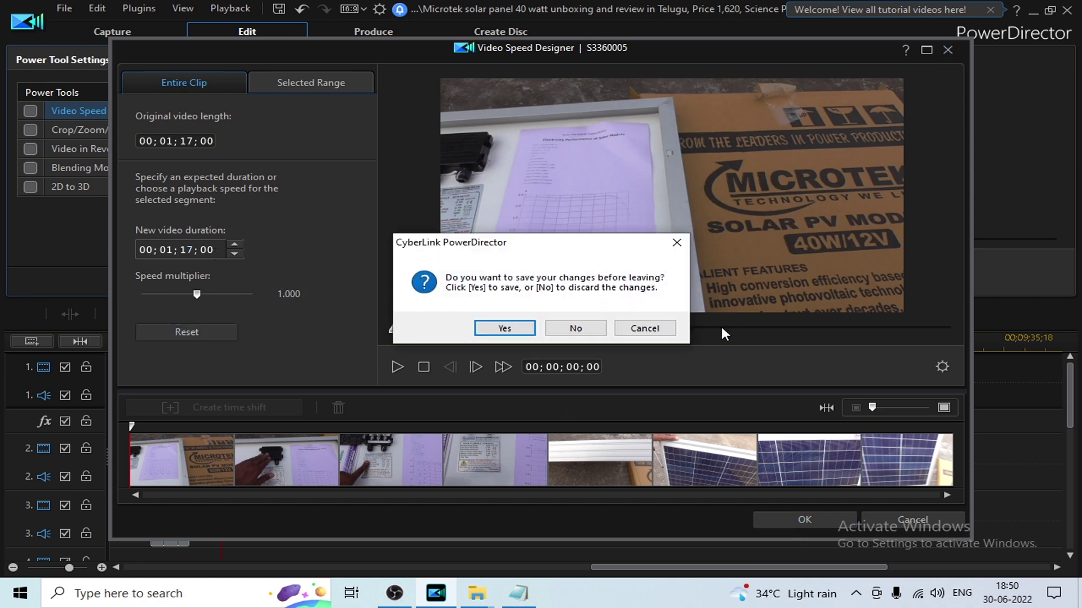
pyautogui.click(577, 329)
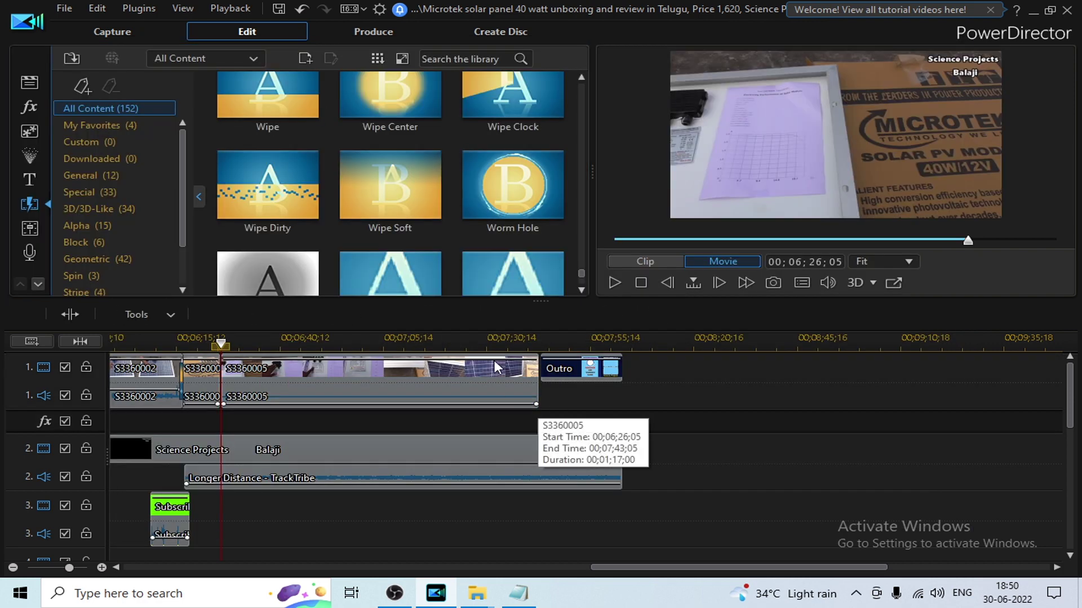
# - Move the playhead to the end of the Outro to check the movie's total length
pyautogui.click(501, 340)
pyautogui.click(574, 341)
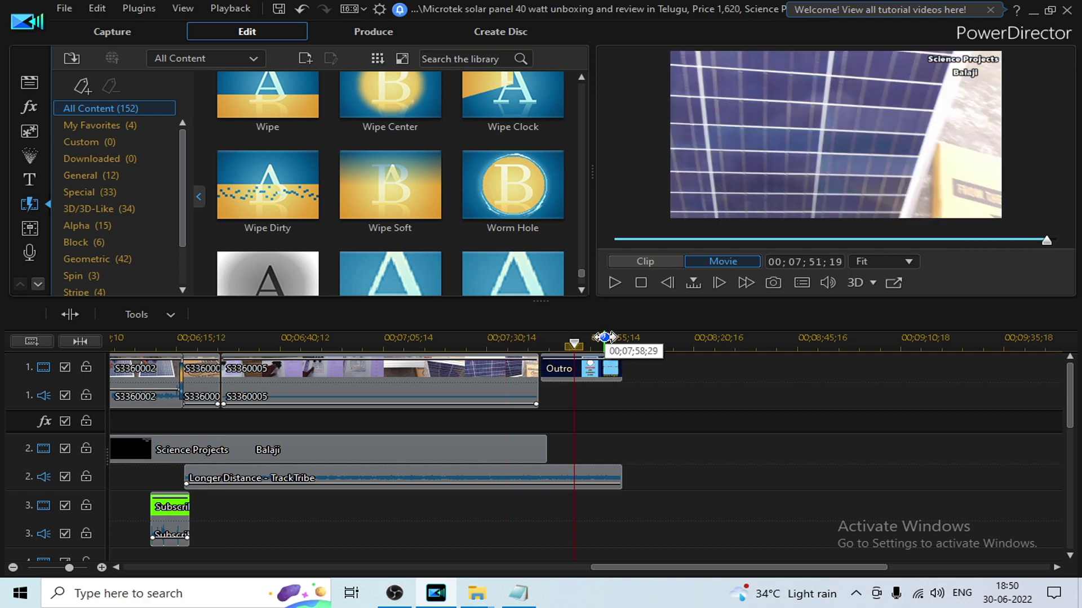
pyautogui.moveTo(580, 347); pyautogui.dragTo(623, 345)
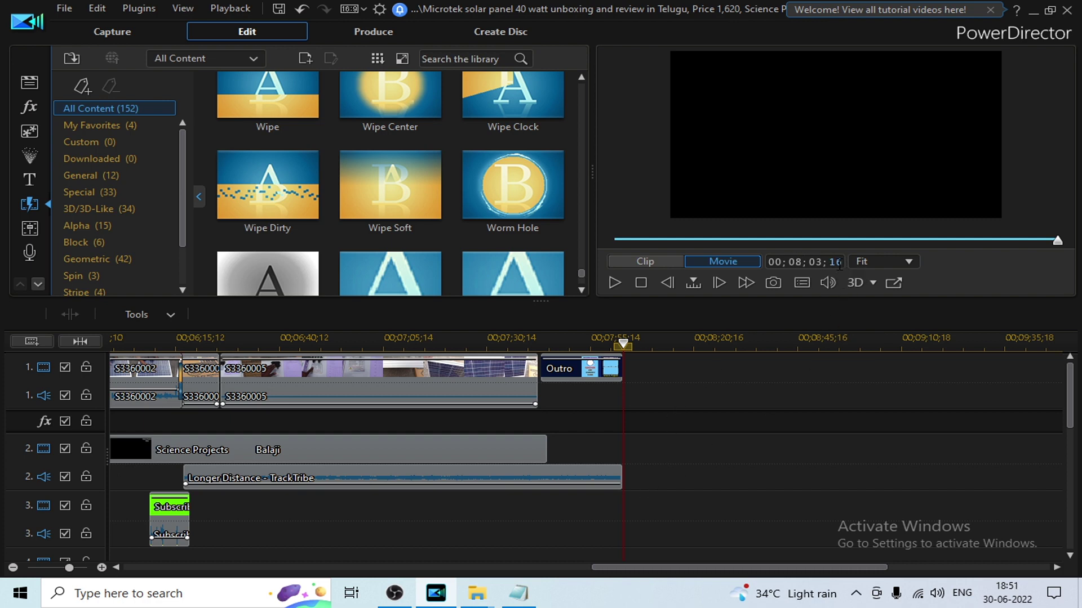
# - Edit the Science Projects title on track 2, moving its text into the upper-right corner of the frame with a slight nudge back left
pyautogui.moveTo(629, 567); pyautogui.dragTo(427, 562)
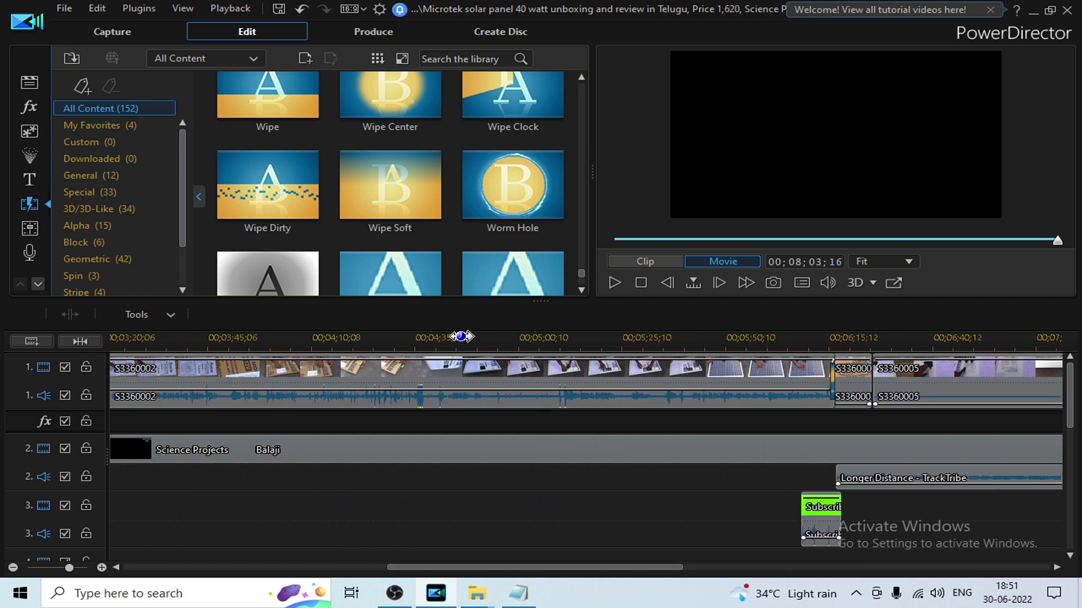
pyautogui.moveTo(461, 336); pyautogui.dragTo(418, 343)
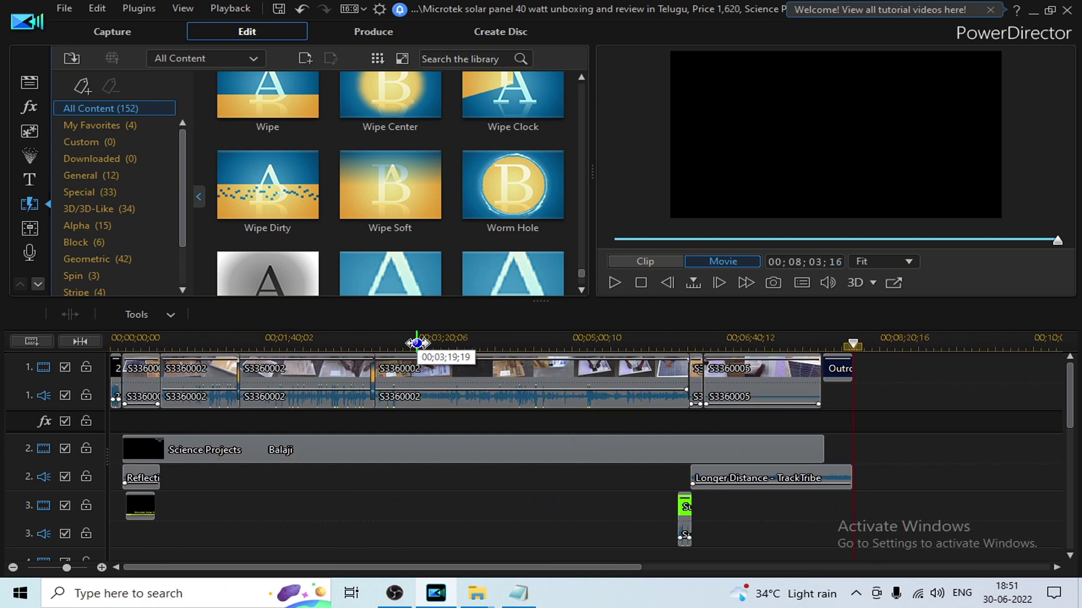
pyautogui.click(418, 343)
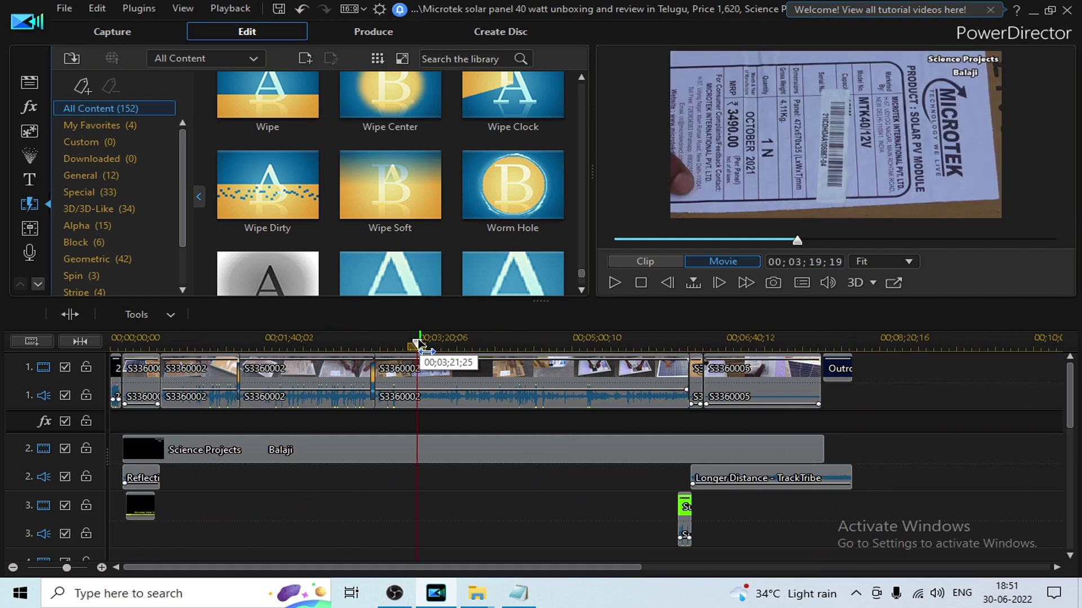
pyautogui.click(437, 446)
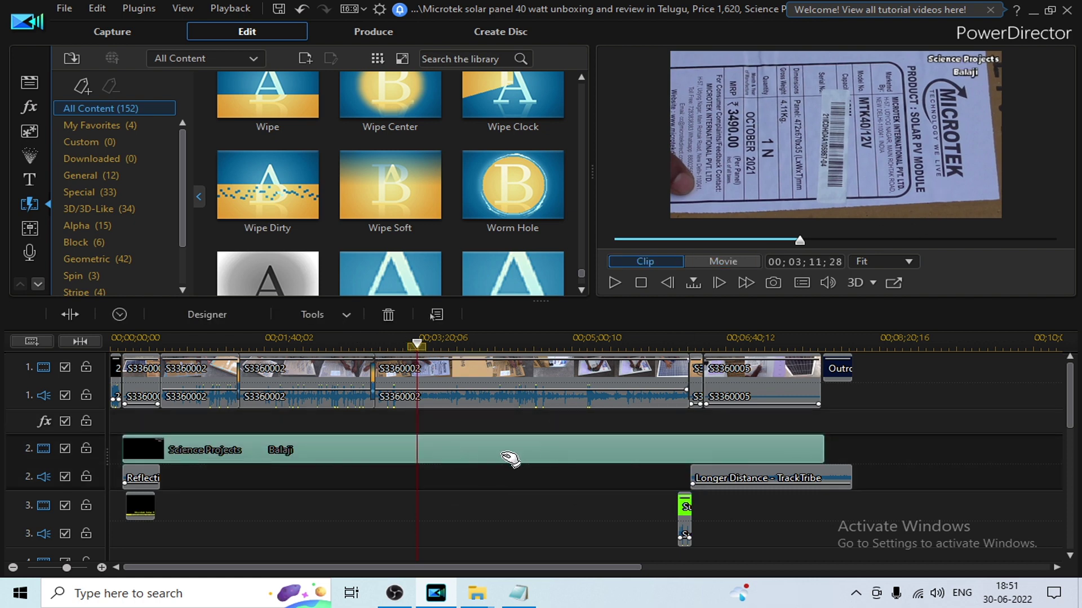
pyautogui.doubleClick(501, 451)
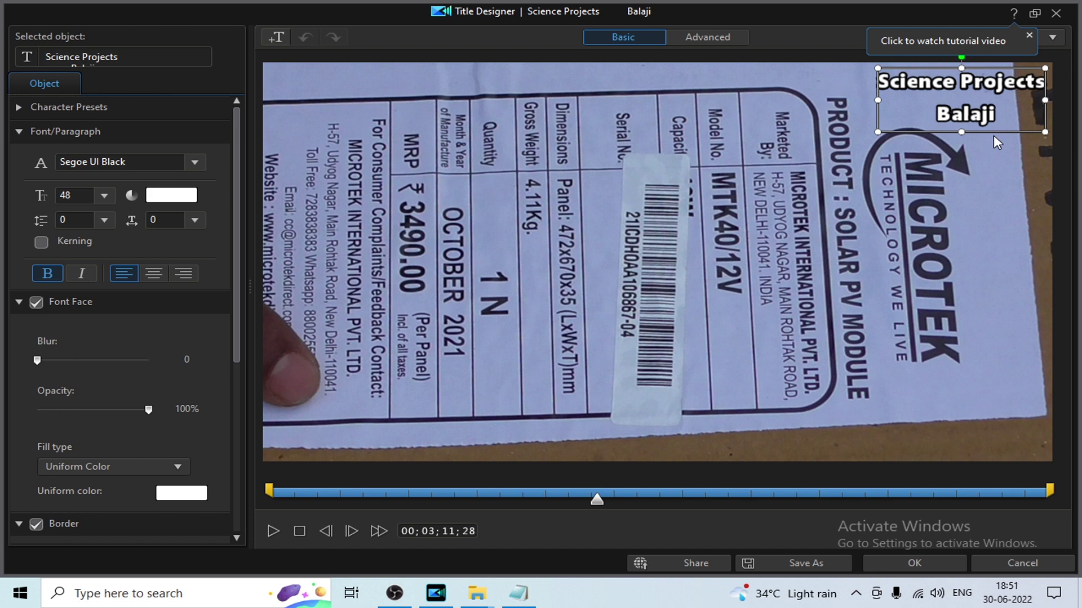
pyautogui.moveTo(986, 133); pyautogui.dragTo(984, 134)
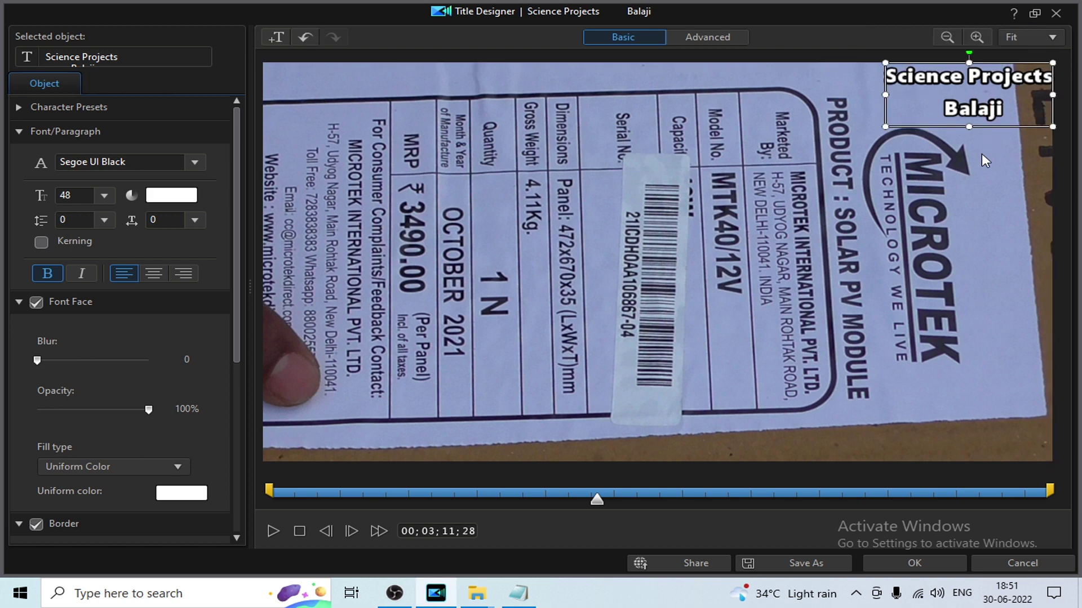
pyautogui.press('Left')
pyautogui.press('Left')
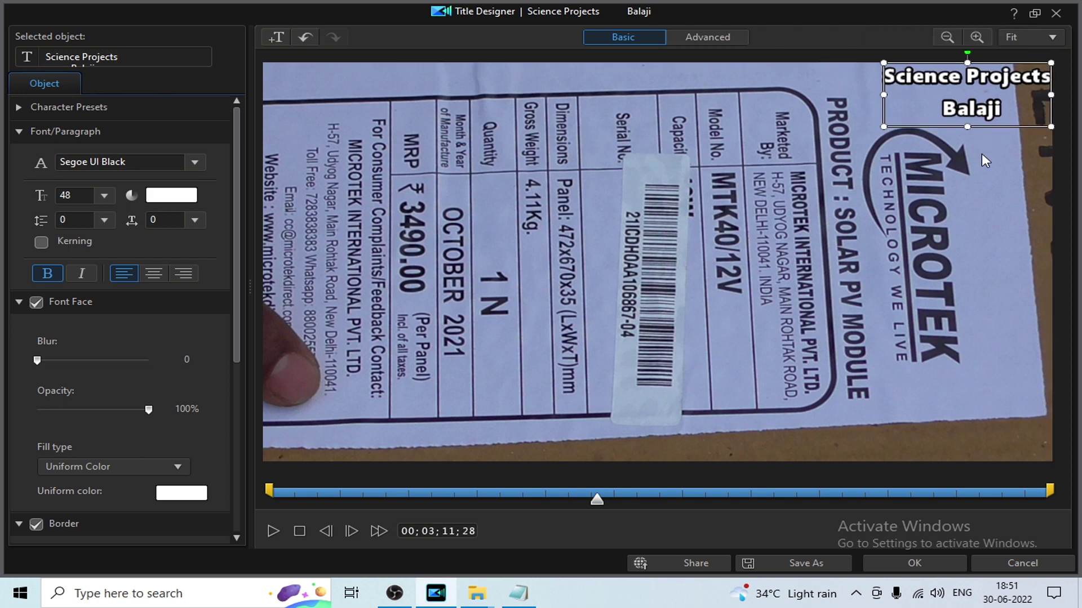
pyautogui.press('Left')
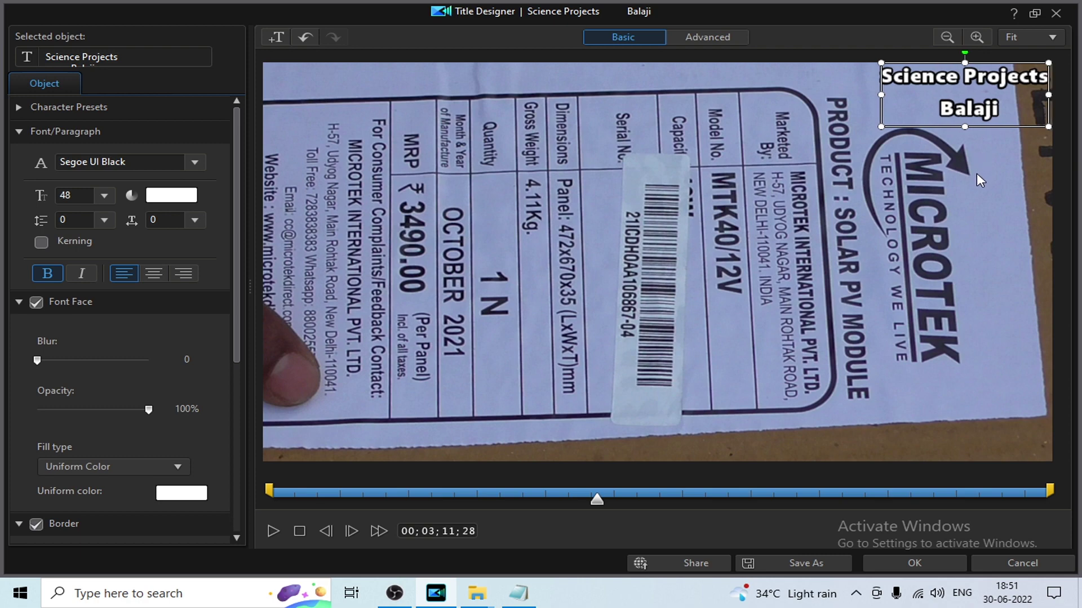
pyautogui.click(978, 177)
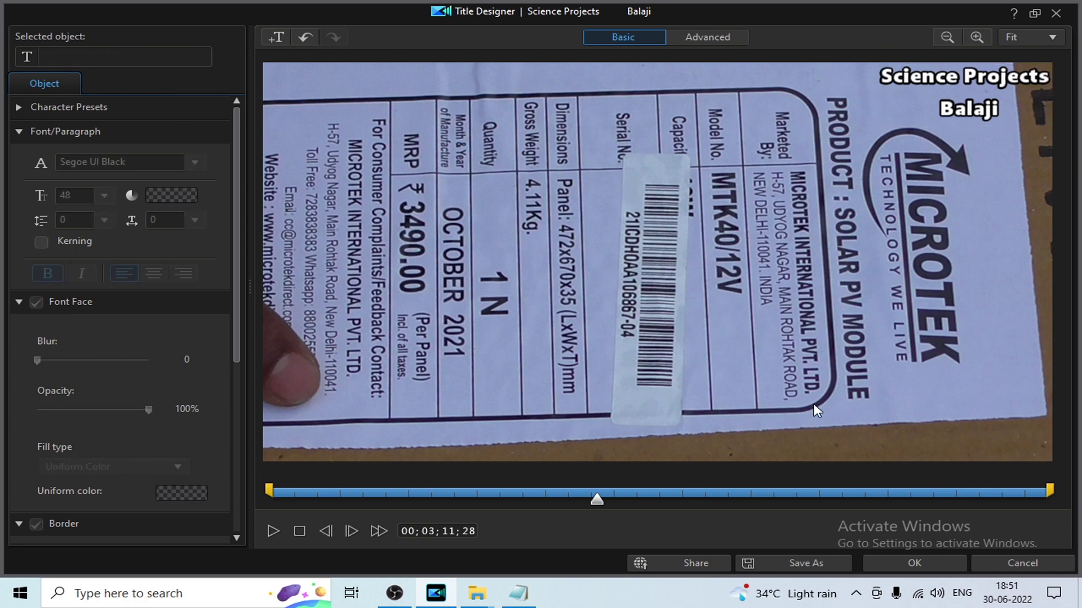
pyautogui.click(910, 564)
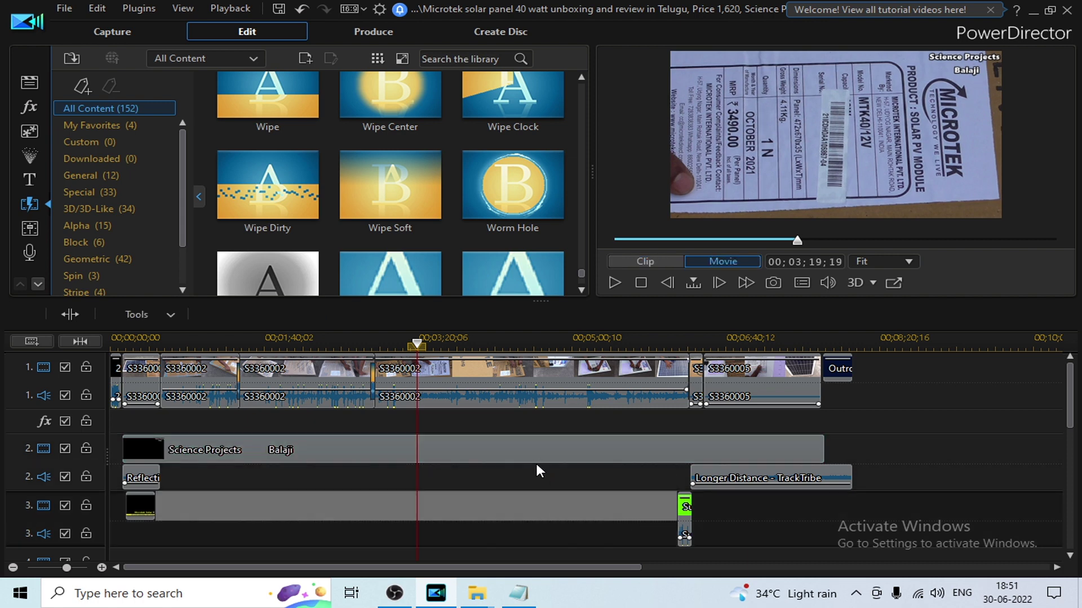
# - Save the project
pyautogui.hotkey('ctrl', 's')
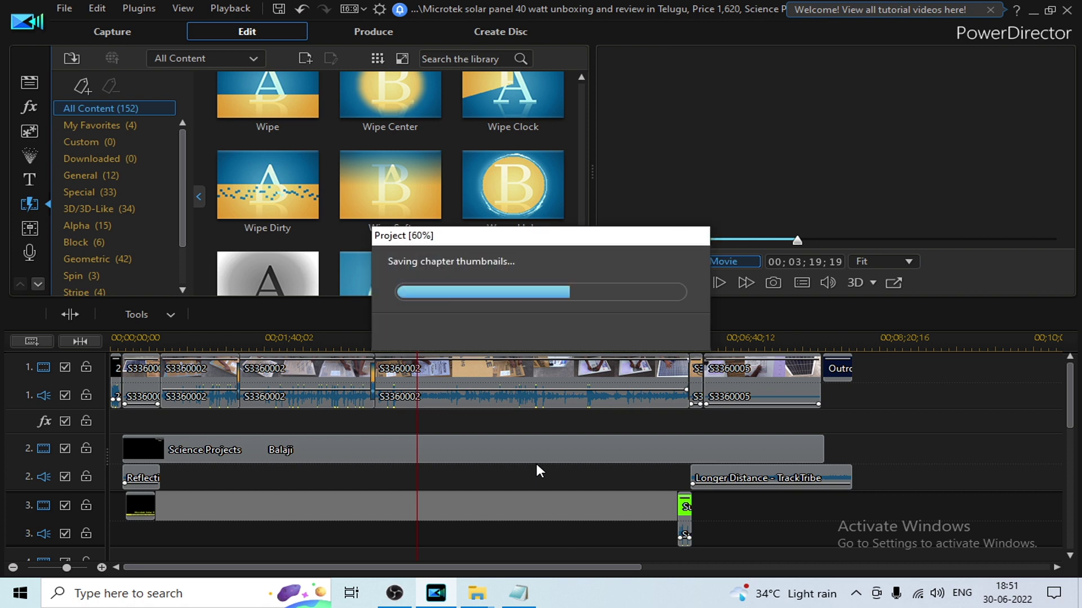
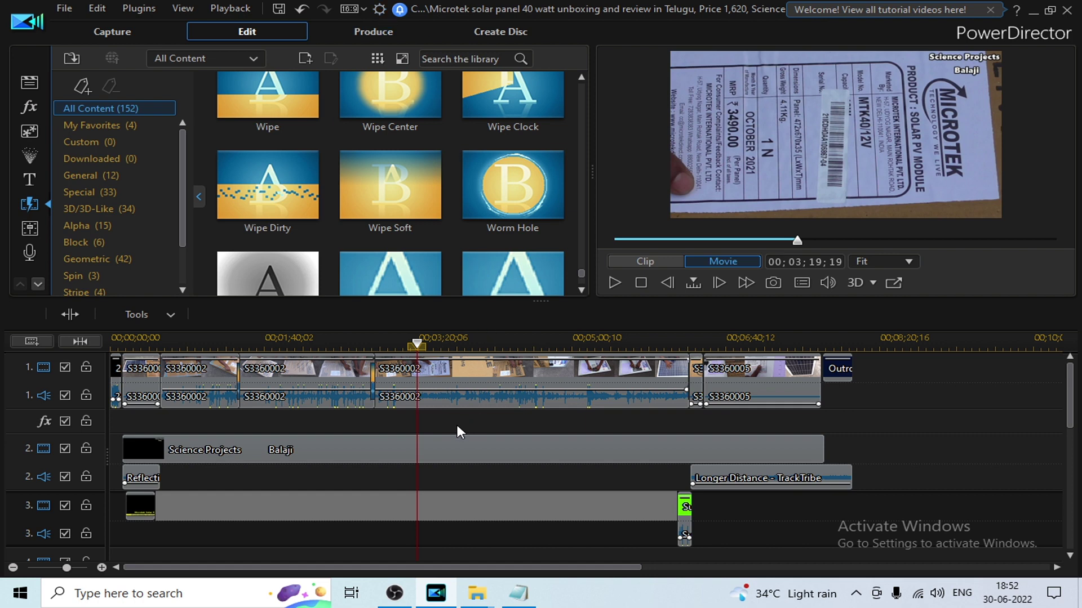
pyautogui.click(63, 9)
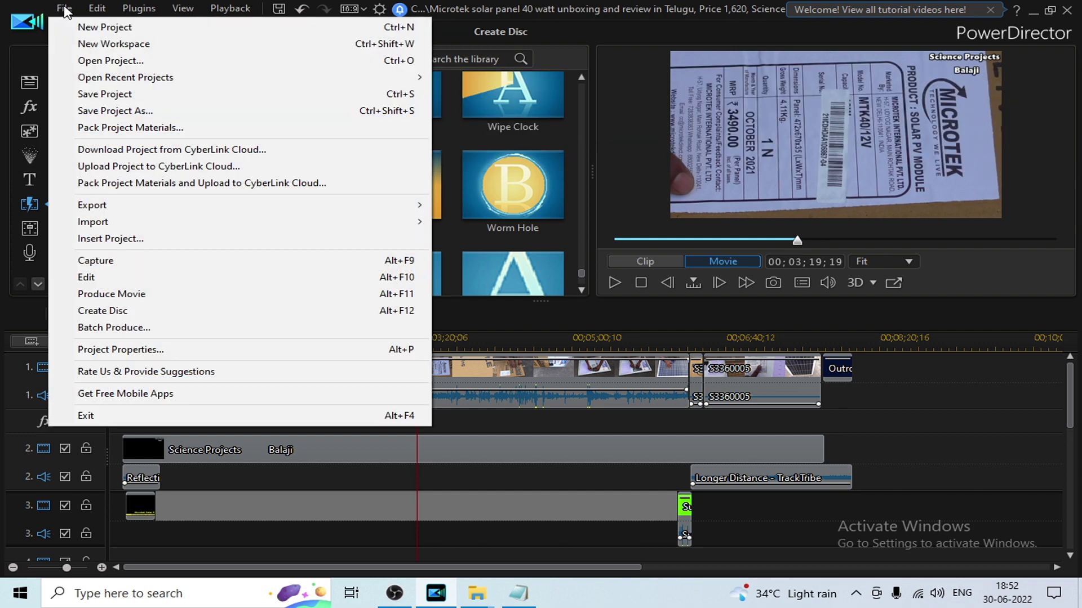
pyautogui.click(97, 101)
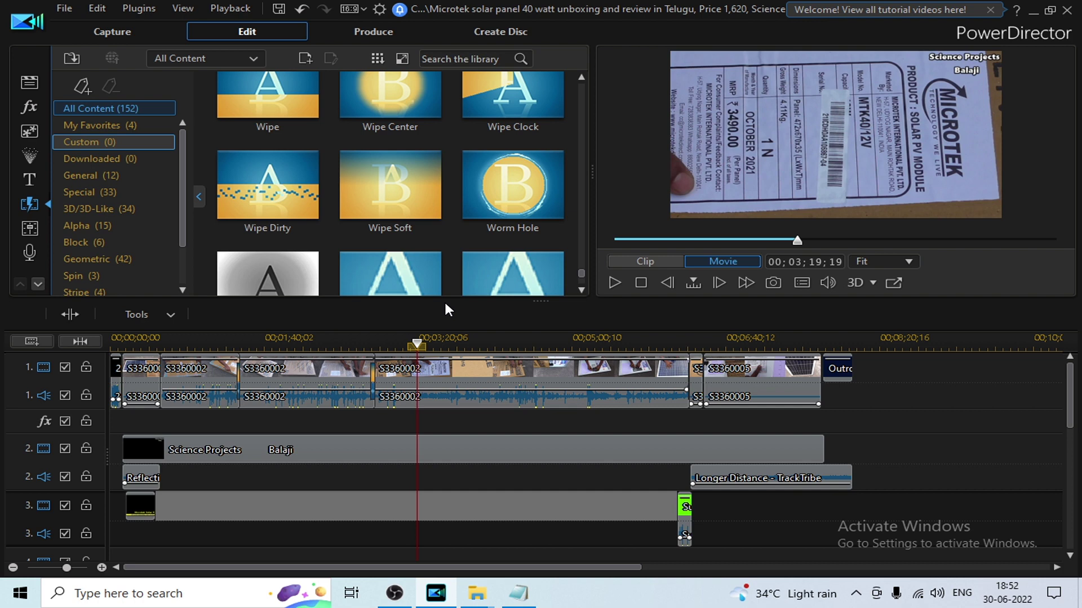
pyautogui.click(587, 343)
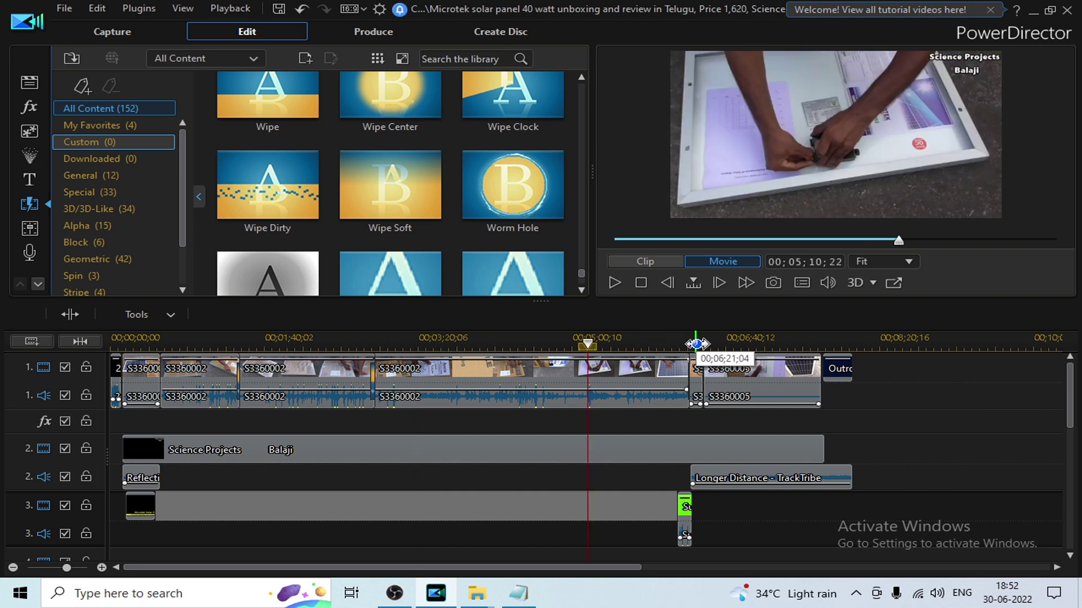
pyautogui.click(735, 344)
pyautogui.moveTo(727, 344); pyautogui.dragTo(384, 323)
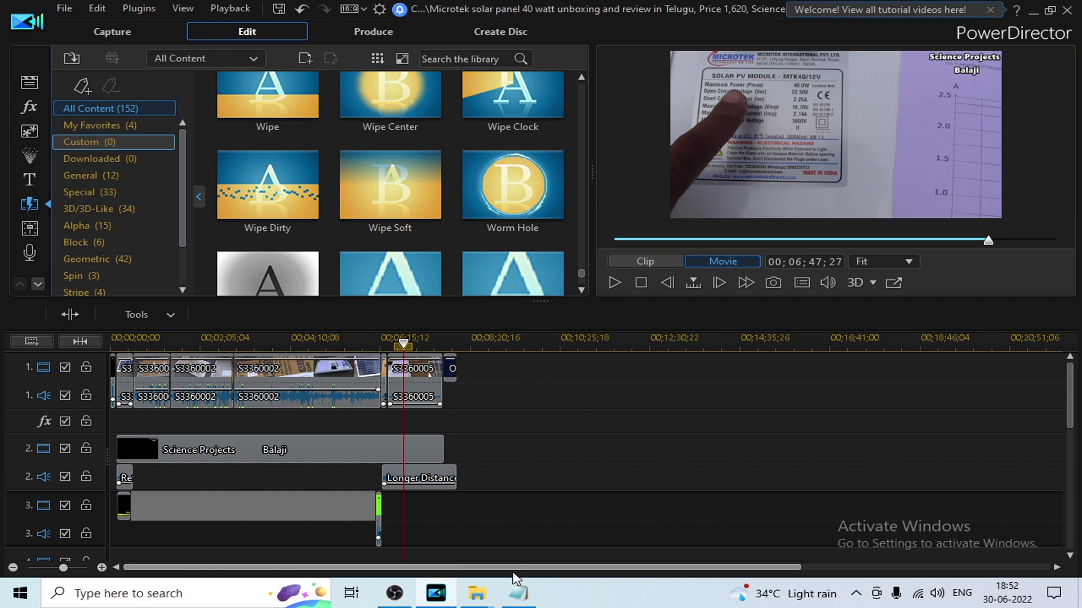
# - Switch to File Explorer, examine the frame size and frame rate of the S3360003 source video, and return to PowerDirector
pyautogui.moveTo(476, 596)
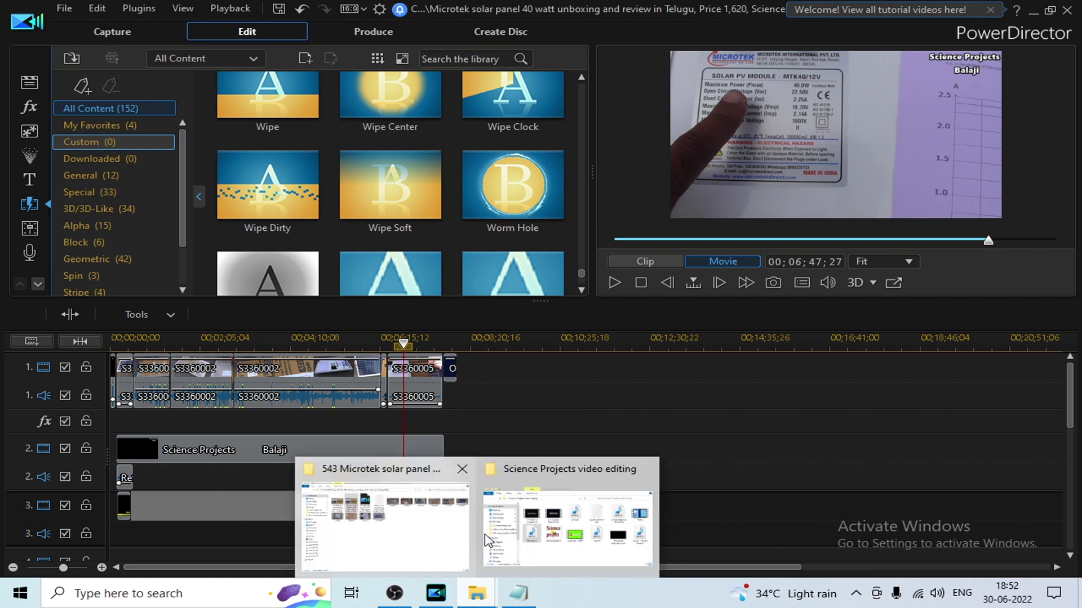
pyautogui.click(566, 523)
pyautogui.click(815, 31)
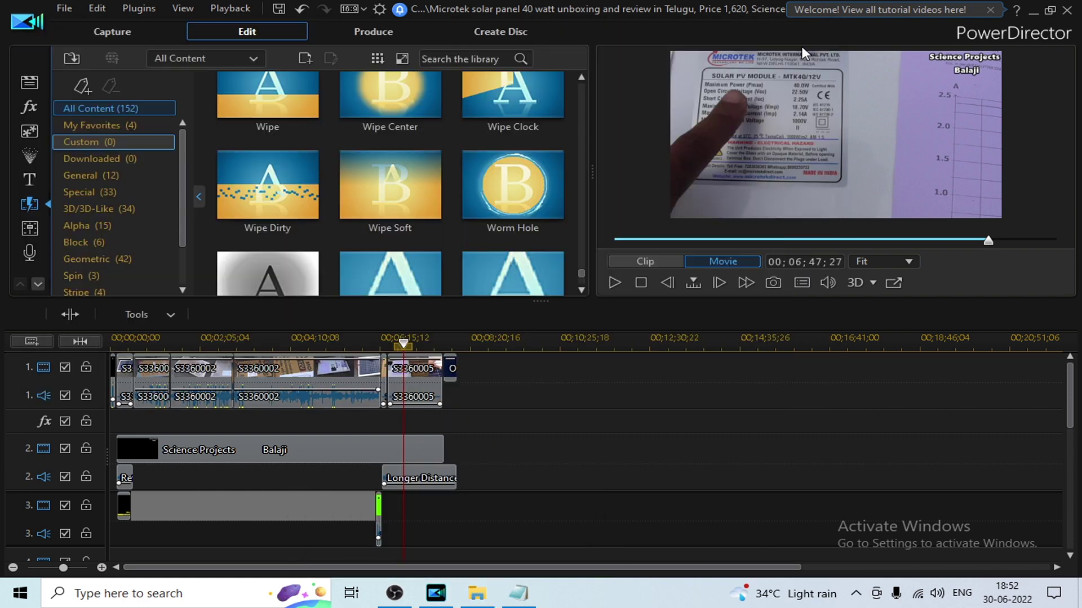
pyautogui.click(476, 597)
pyautogui.click(480, 372)
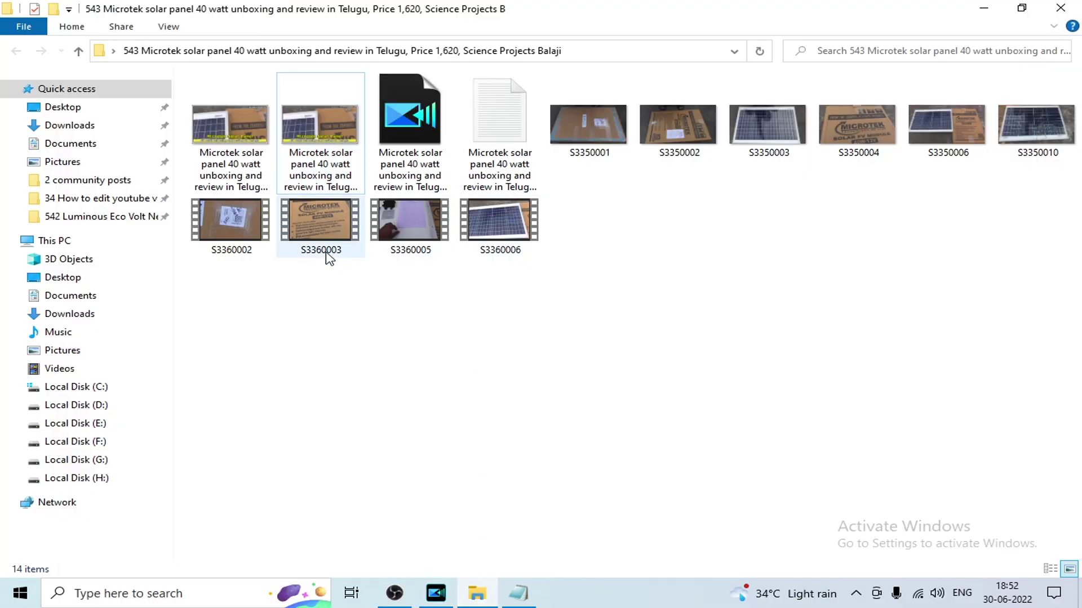
pyautogui.click(316, 233)
pyautogui.rightClick(318, 234)
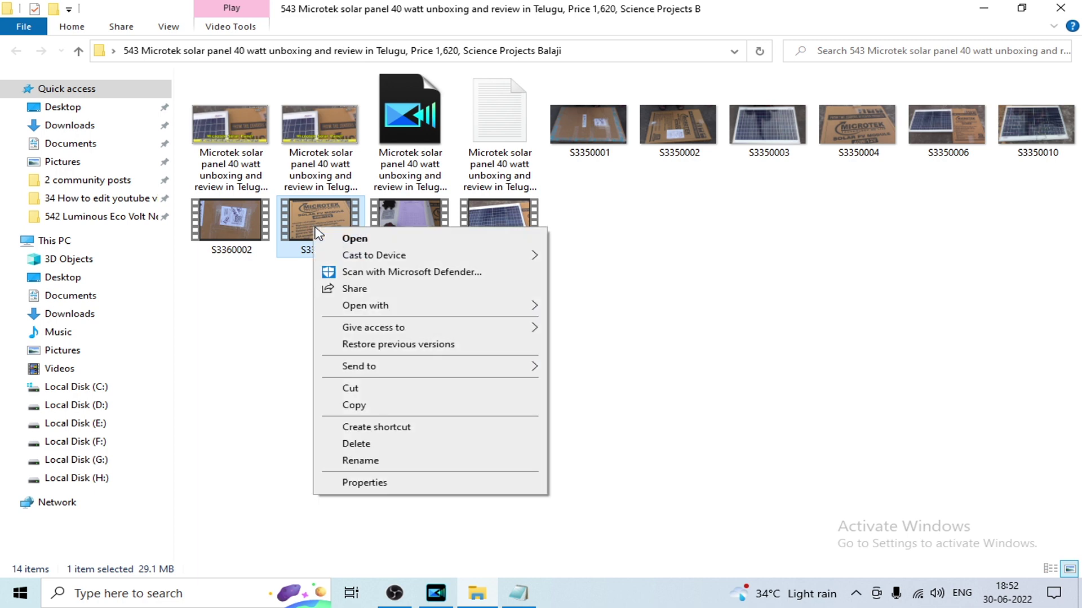
pyautogui.click(349, 483)
pyautogui.click(429, 223)
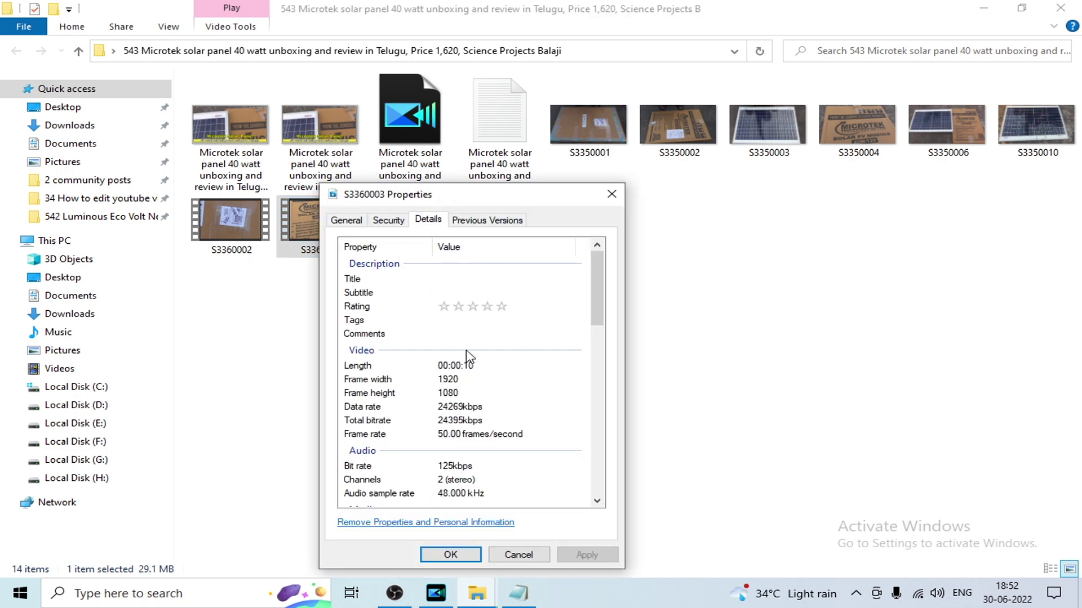
pyautogui.click(450, 381)
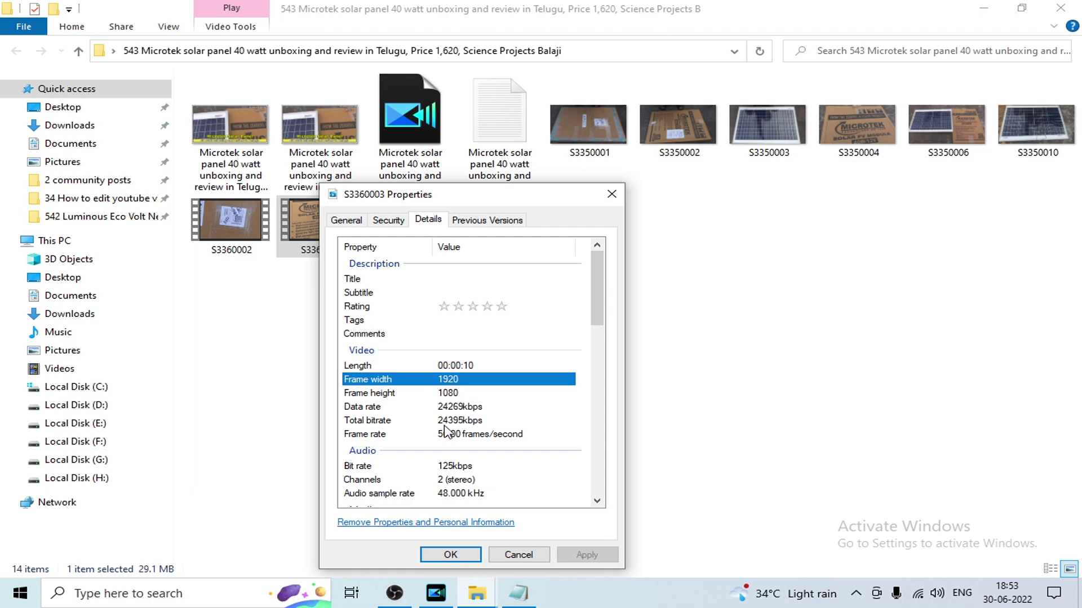
pyautogui.click(451, 555)
pyautogui.click(983, 9)
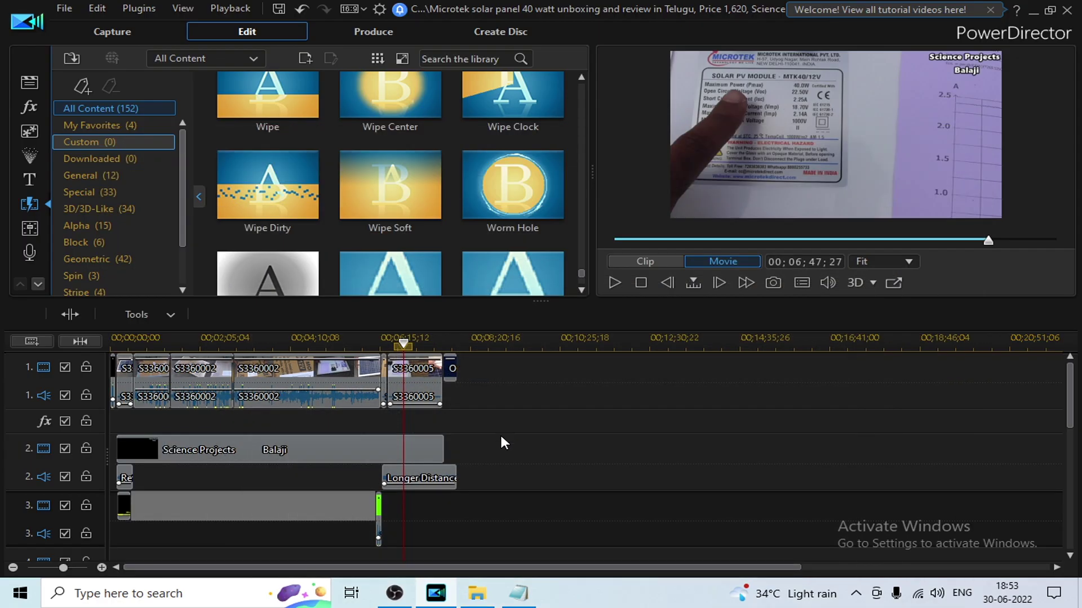
# - Go to movie production and choose the H.264 AVC format with the MP4 file extension
pyautogui.click(372, 32)
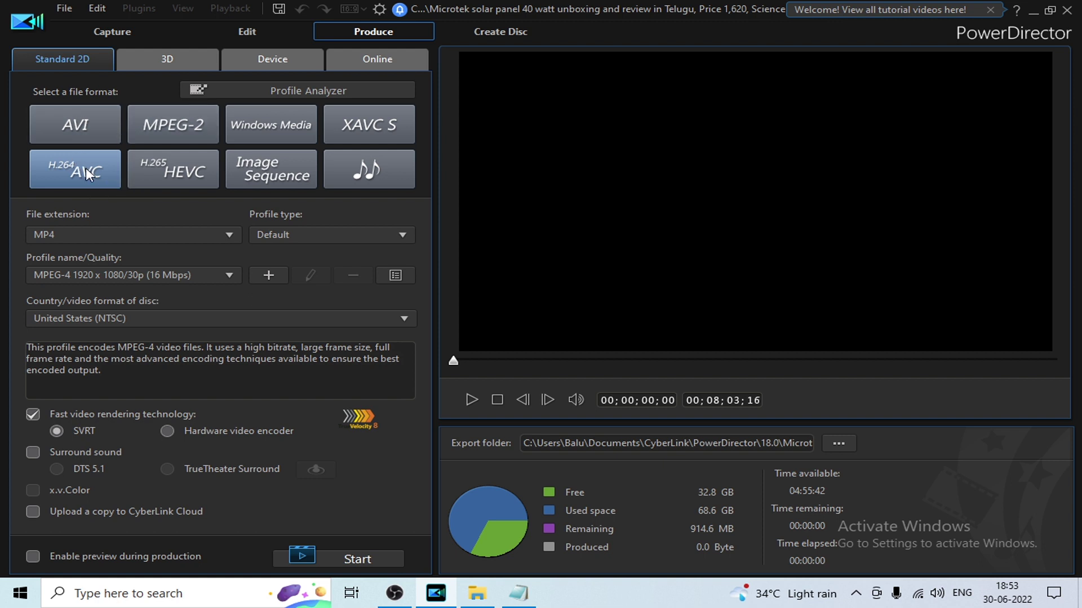
pyautogui.click(228, 236)
pyautogui.click(228, 237)
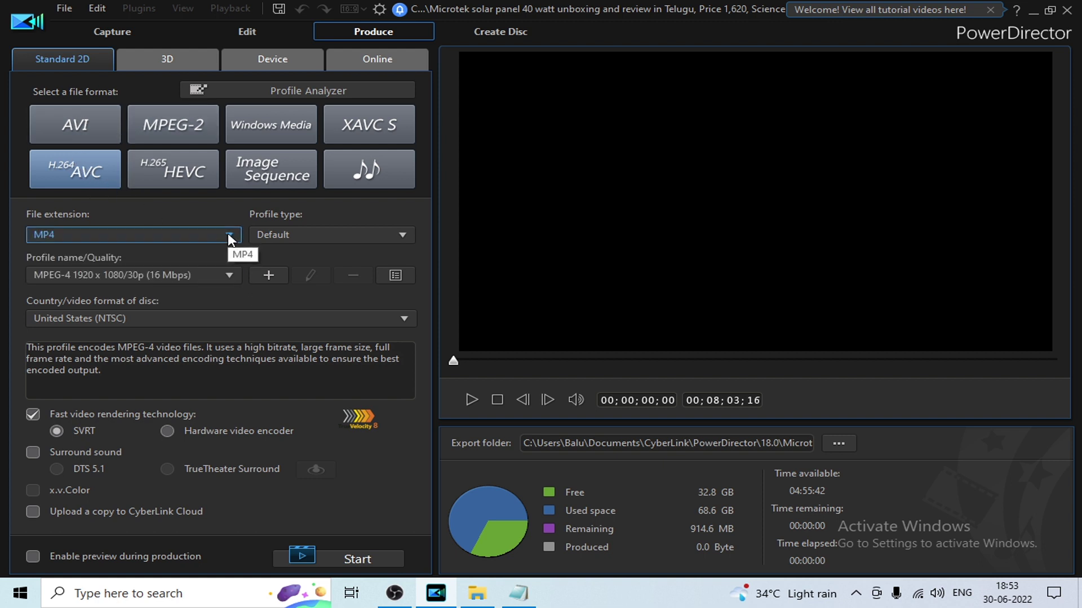
# - Look through the available quality profiles and examine the settings of the MPEG-4 1920 x 1080/30p (16 Mbps) profile
pyautogui.click(230, 275)
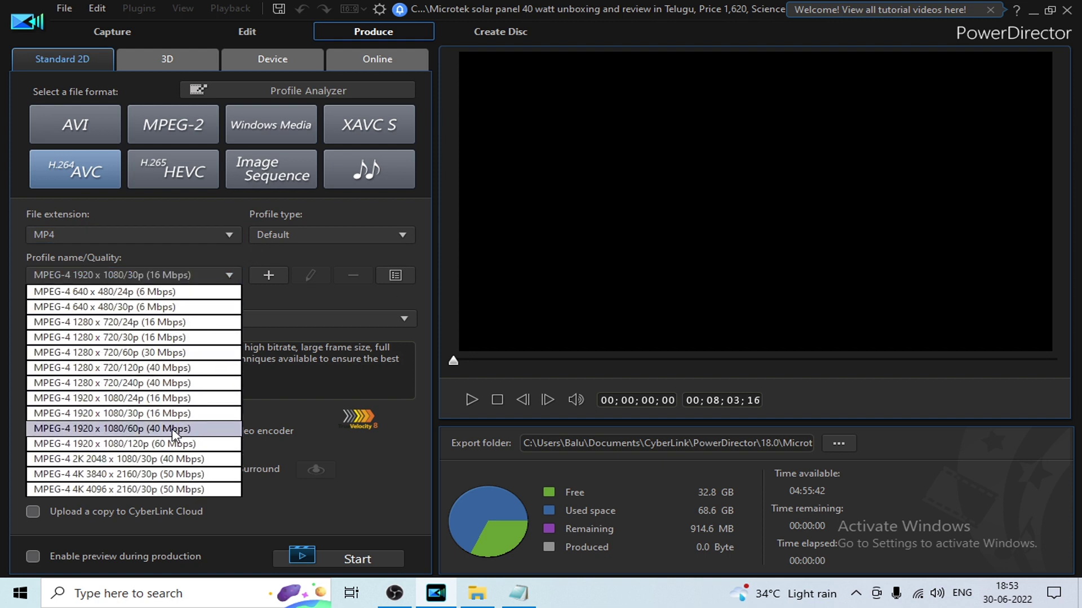
pyautogui.click(190, 257)
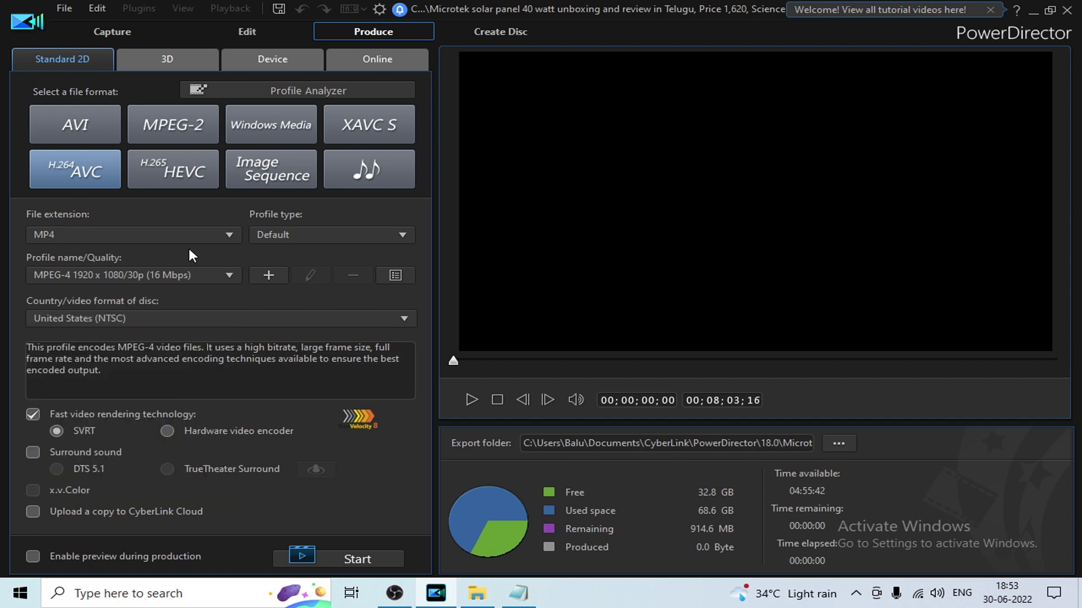
pyautogui.click(268, 275)
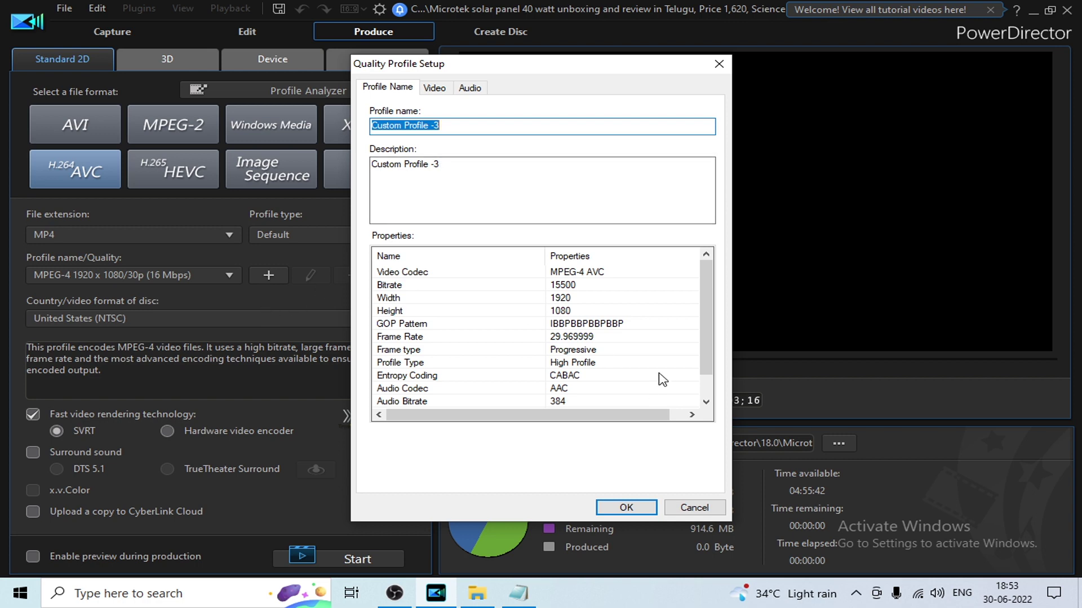
pyautogui.click(719, 63)
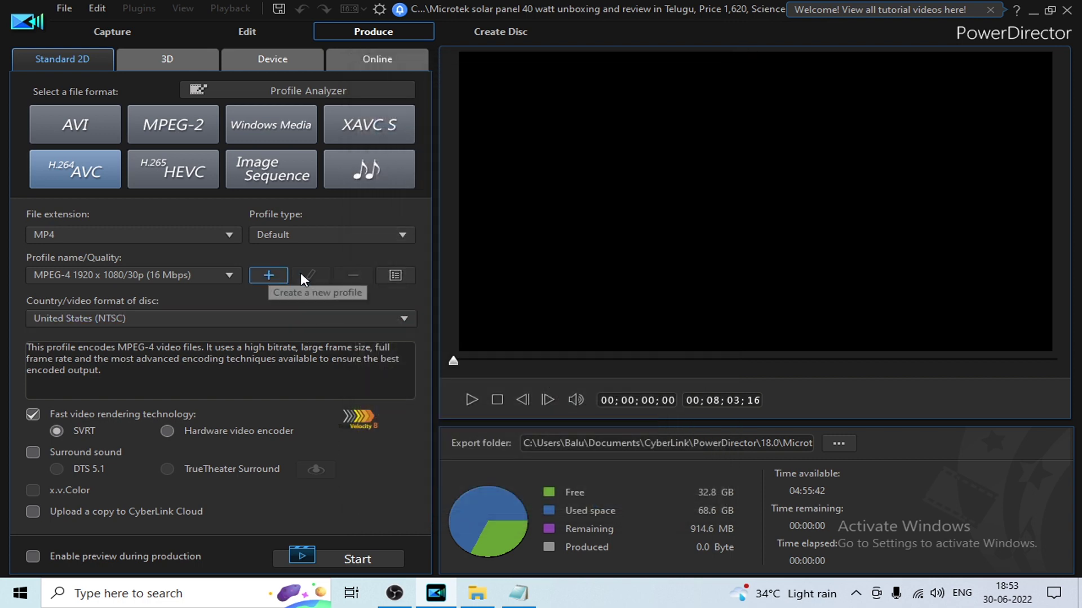
pyautogui.click(395, 275)
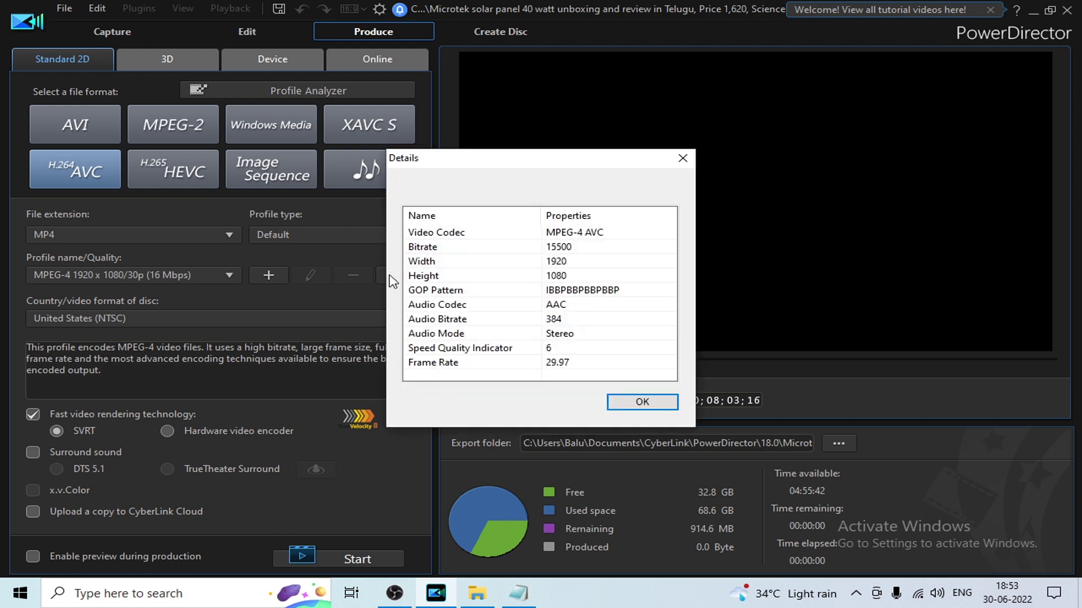
pyautogui.click(659, 402)
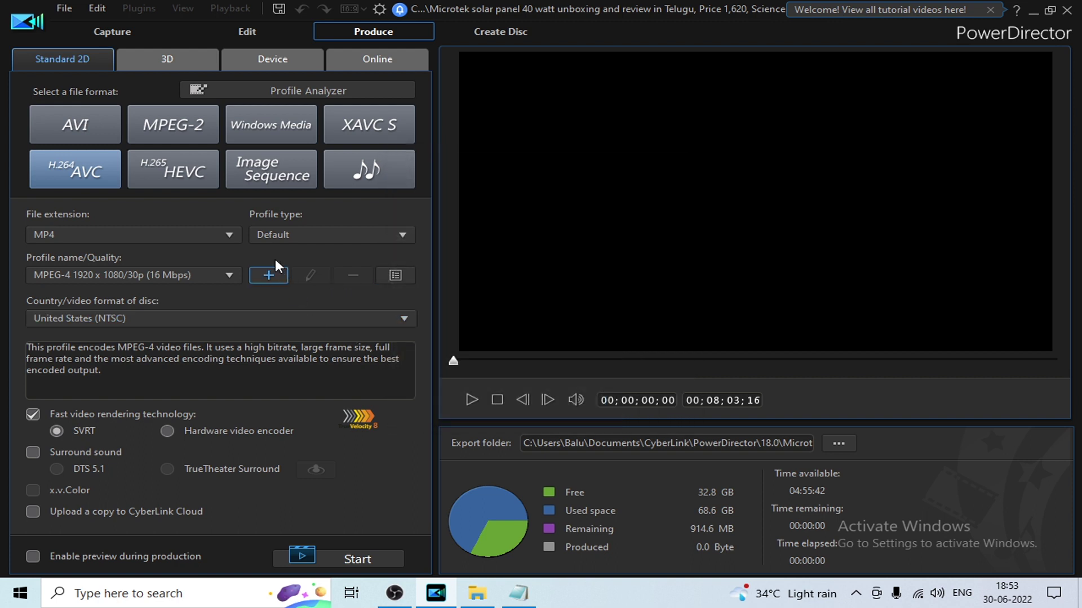
# - Switch to the custom profile type, review the settings of Custom Profile -1, and return the profile type to Default
pyautogui.click(274, 233)
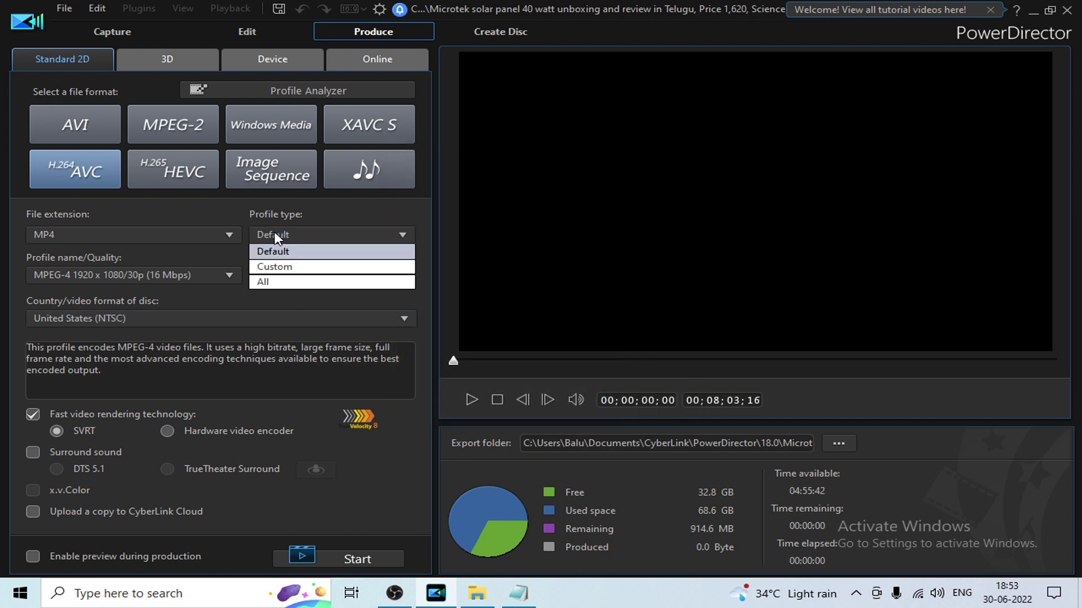
pyautogui.click(276, 267)
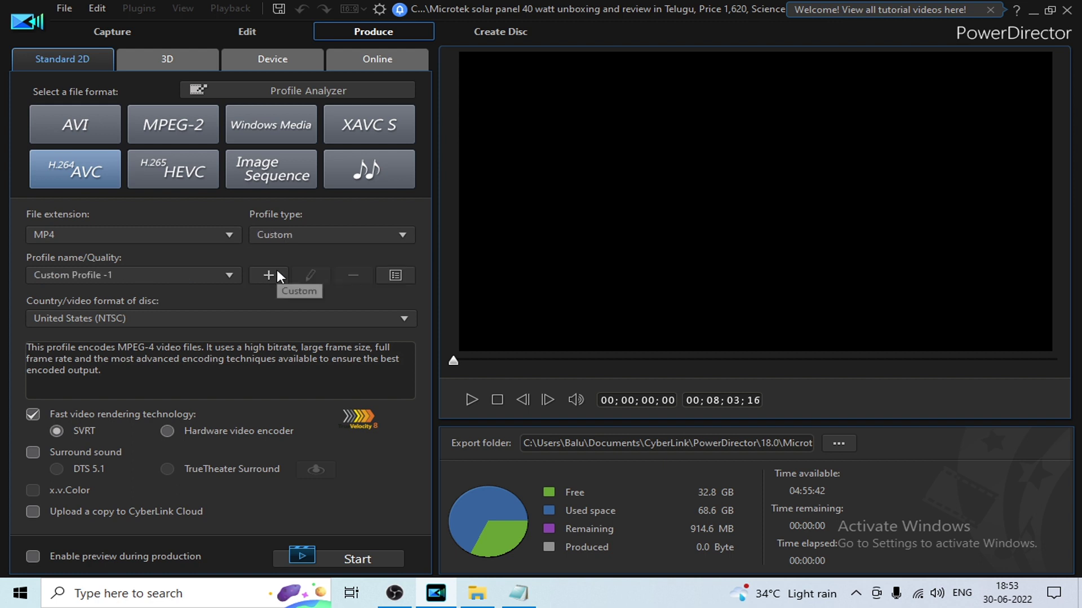
pyautogui.click(224, 273)
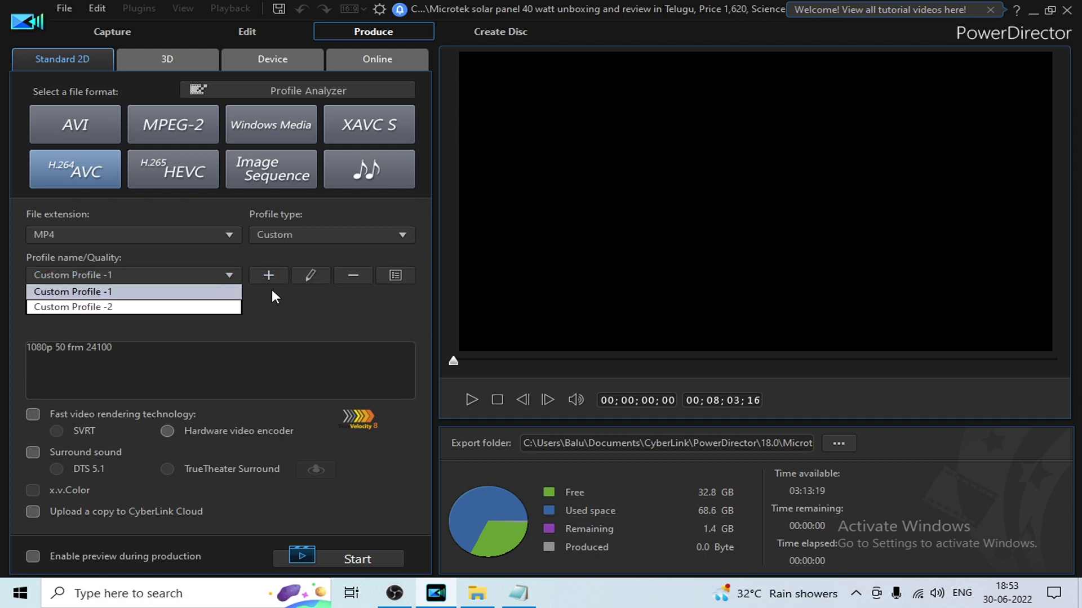
pyautogui.click(288, 288)
pyautogui.click(310, 275)
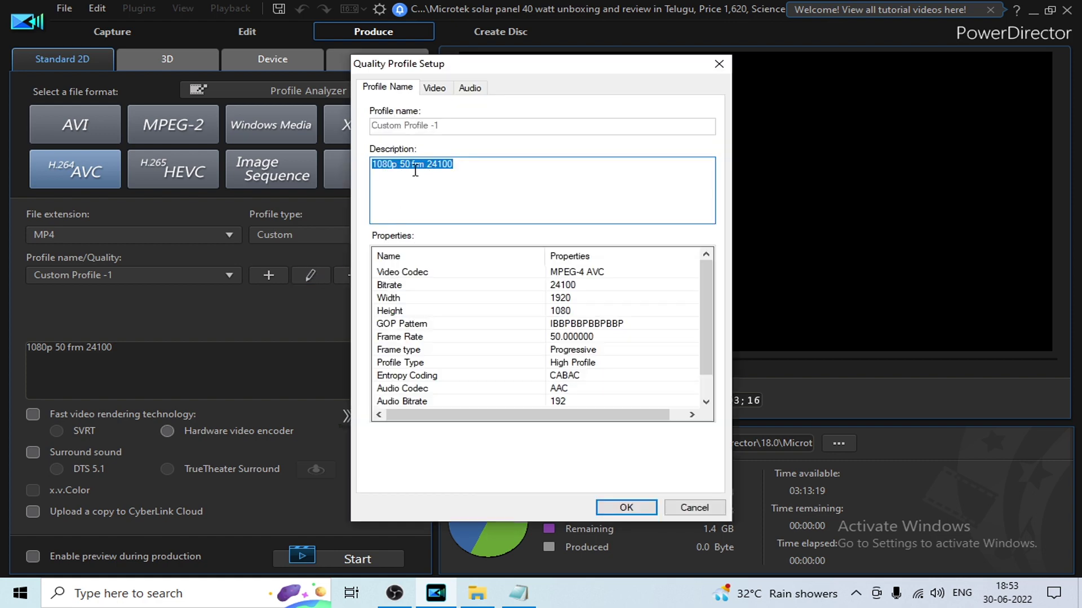
pyautogui.click(681, 508)
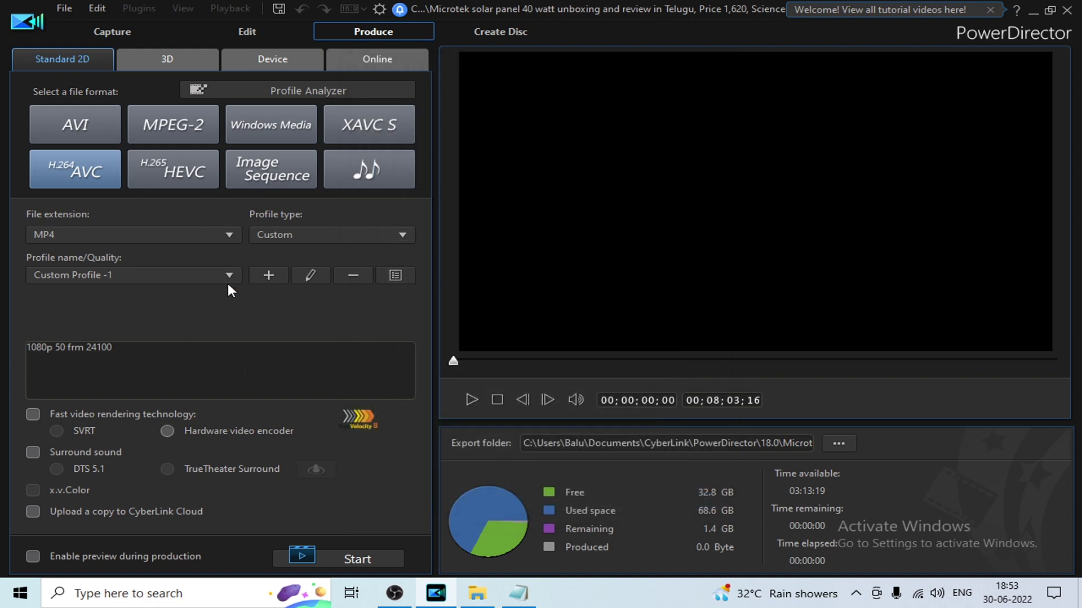
pyautogui.click(231, 276)
pyautogui.click(283, 234)
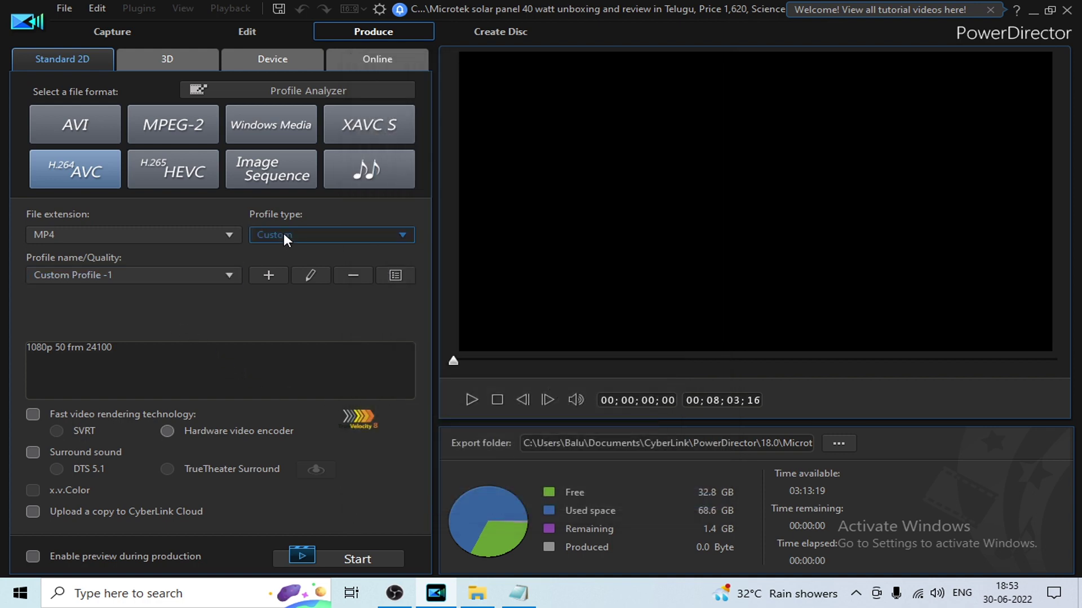
pyautogui.click(283, 234)
pyautogui.click(285, 246)
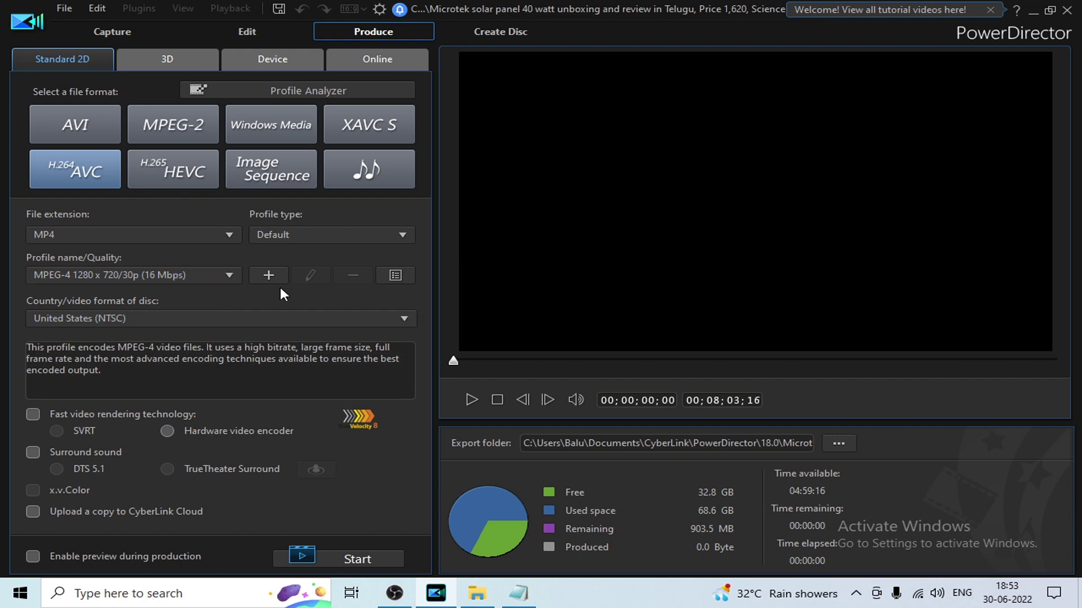
# - Start a new quality profile and enter the creator's name as both its profile name and description
pyautogui.click(272, 274)
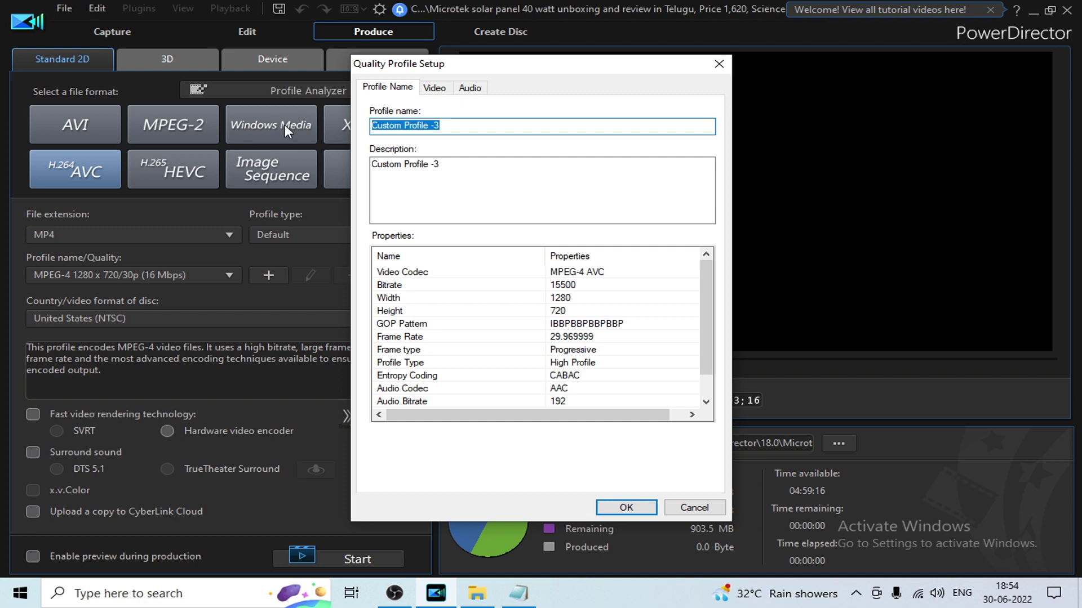
pyautogui.write('balaji')
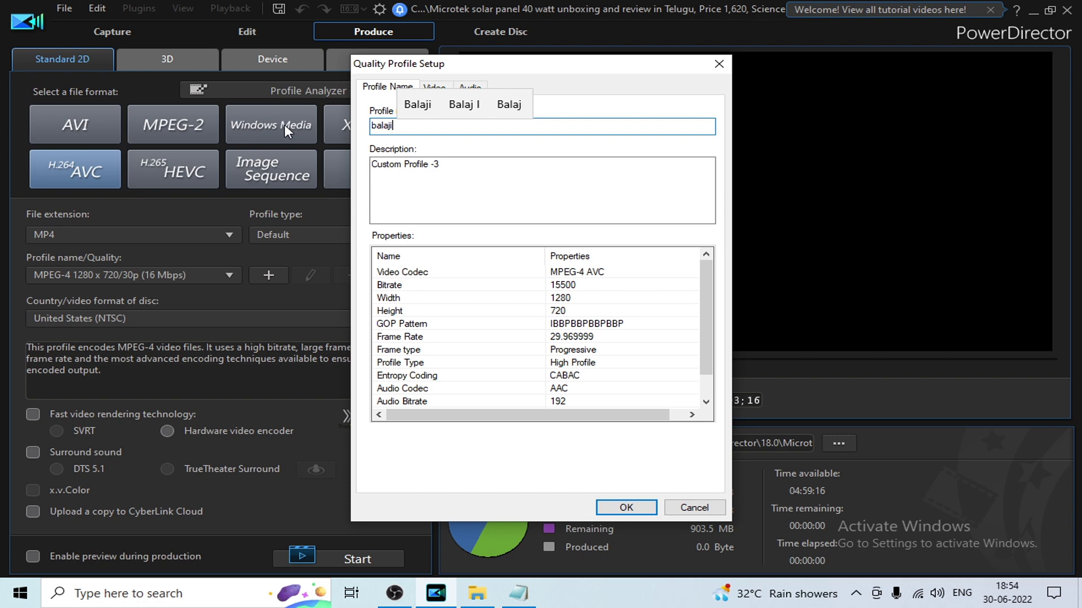
pyautogui.click(418, 104)
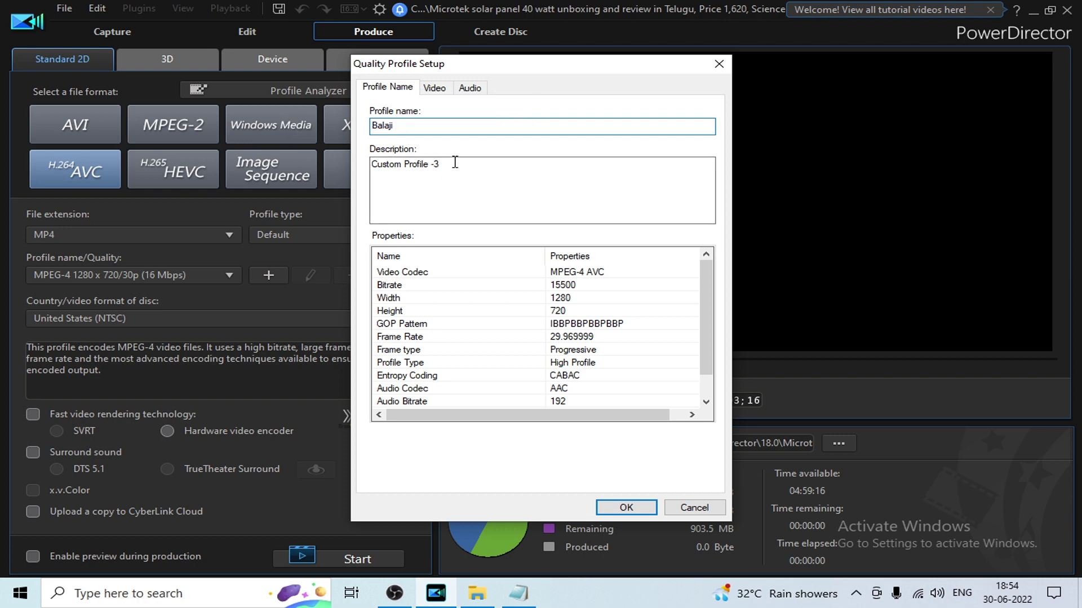
pyautogui.doubleClick(421, 126)
pyautogui.hotkey('ctrl', 'c')
pyautogui.moveTo(475, 169); pyautogui.dragTo(316, 171)
pyautogui.hotkey('ctrl', 'v')
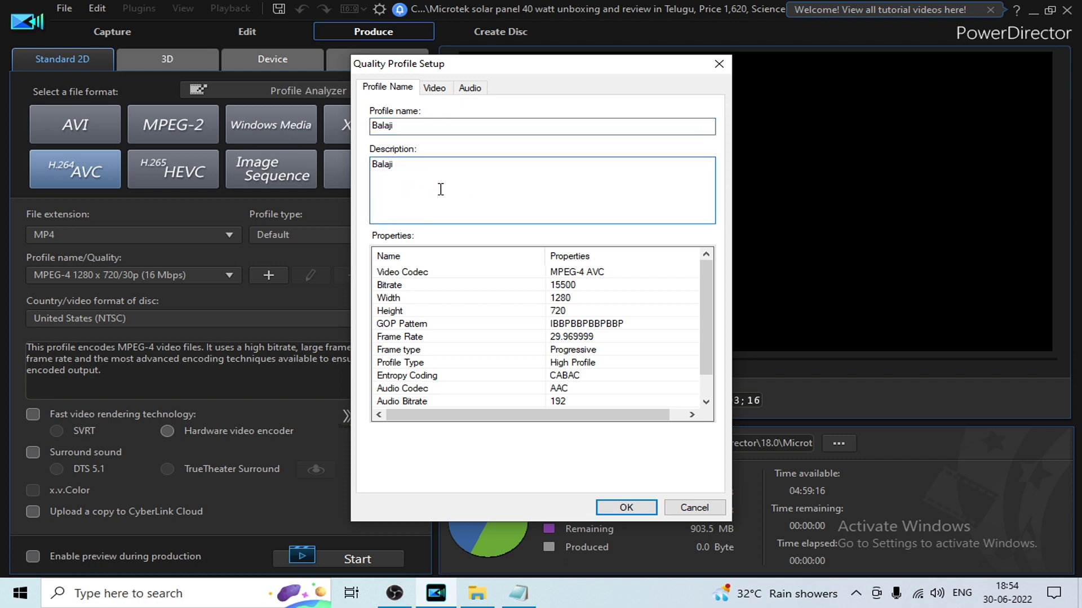
# - Set the new profile's video resolution to 1920 x 1080 and its frame rate to 50
pyautogui.click(434, 89)
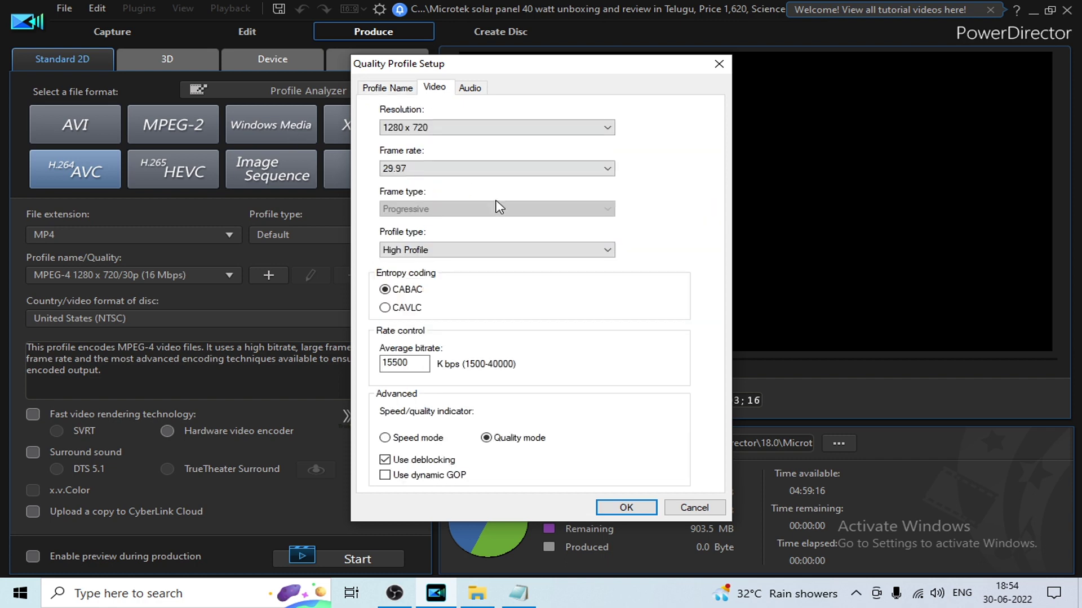
pyautogui.click(447, 129)
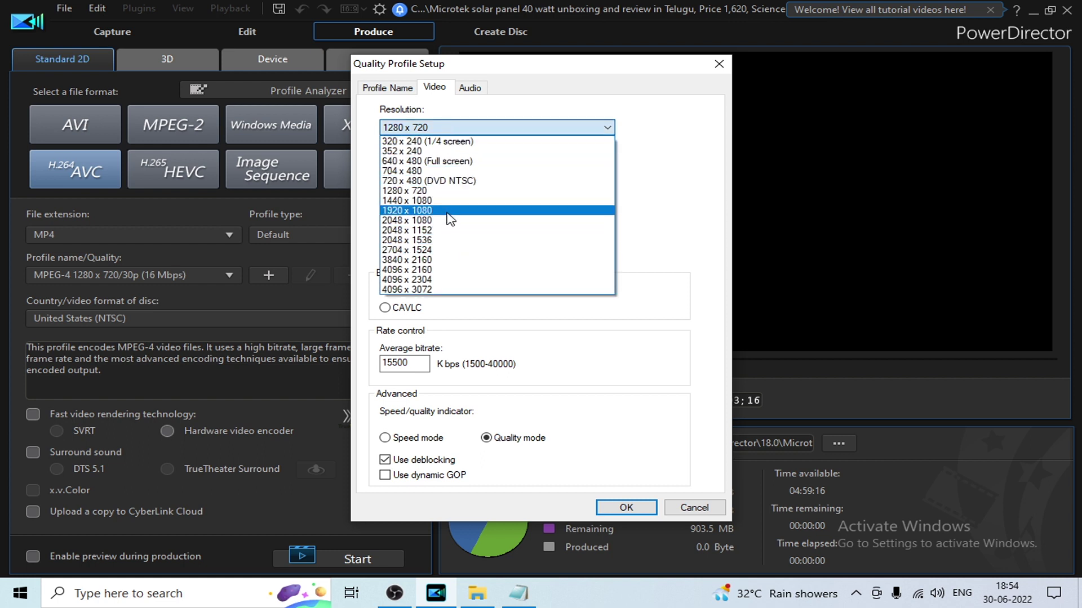
pyautogui.click(447, 212)
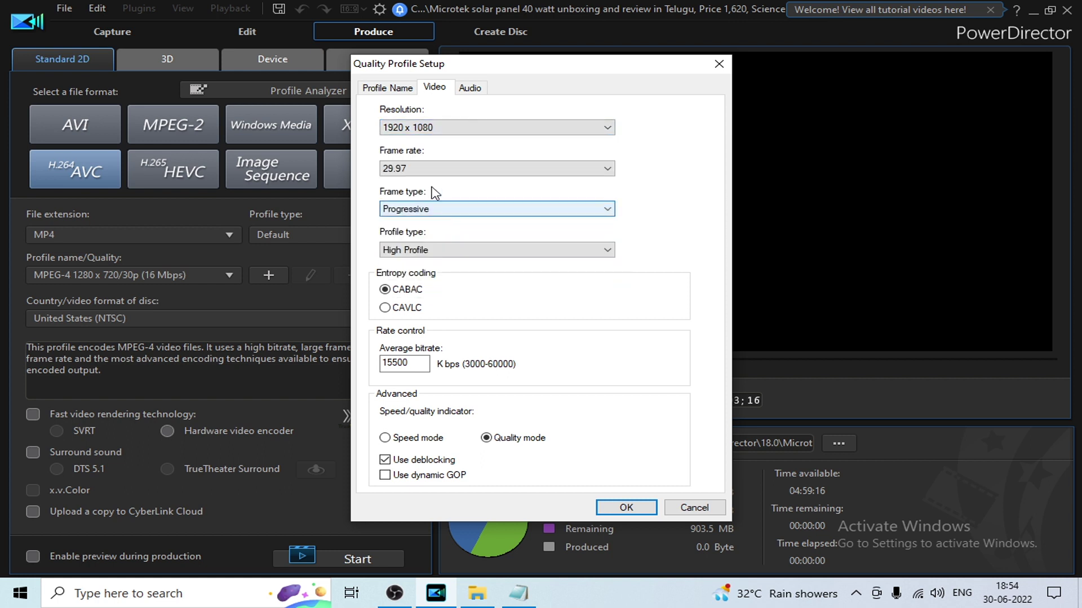
pyautogui.click(424, 169)
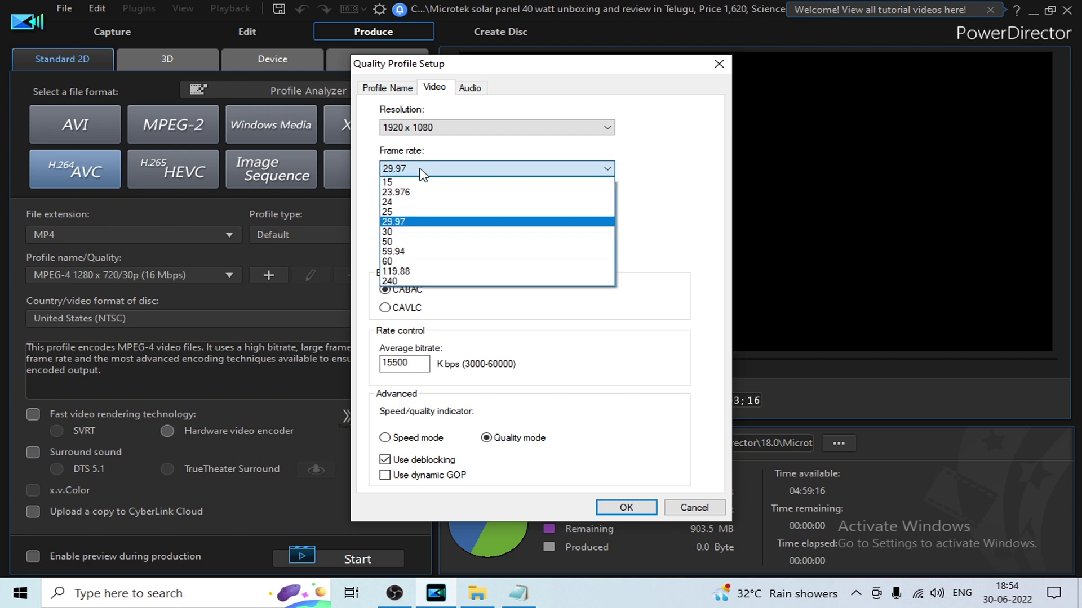
pyautogui.click(427, 242)
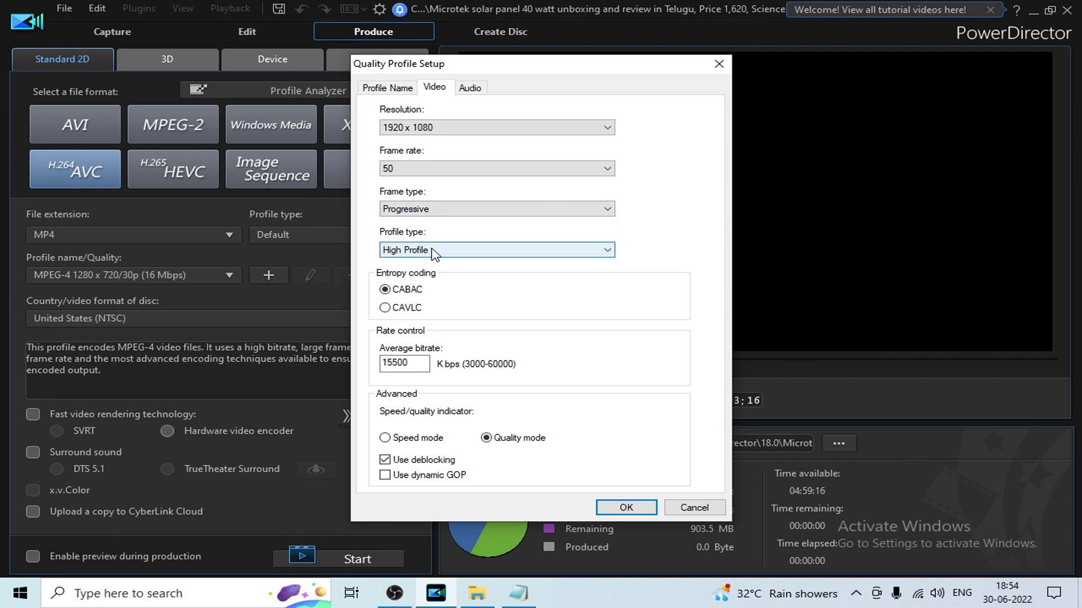
# - Set the new profile's average bitrate to 24000 kbps
pyautogui.click(413, 365)
pyautogui.moveTo(413, 365); pyautogui.dragTo(379, 362)
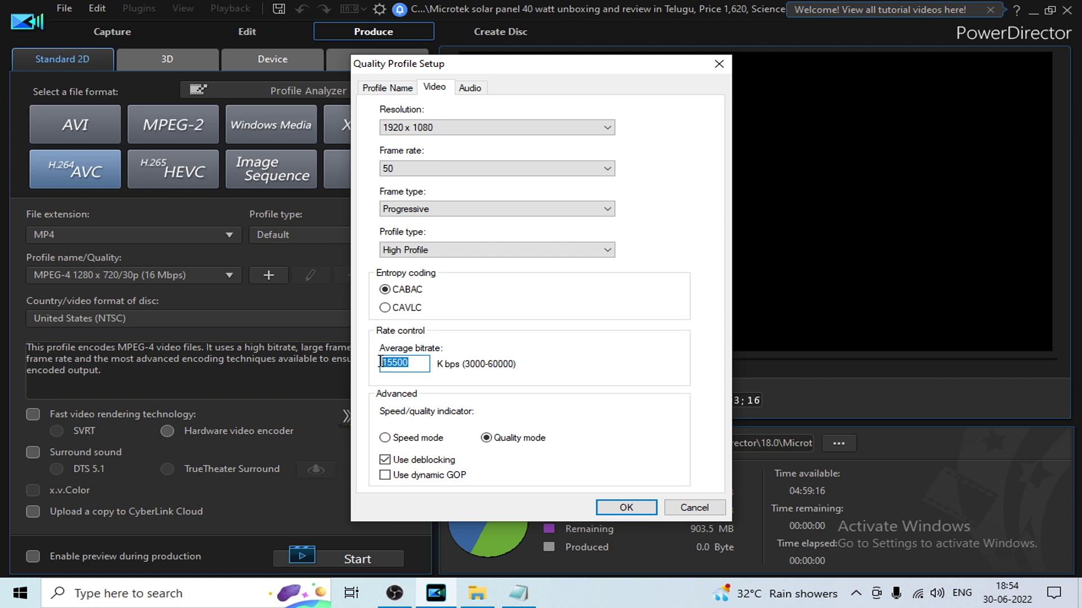
pyautogui.write('24000')
# - Switch to File Explorer, examine the total bitrate in the S3360006 video's details, and return to PowerDirector
pyautogui.click(476, 593)
pyautogui.rightClick(495, 224)
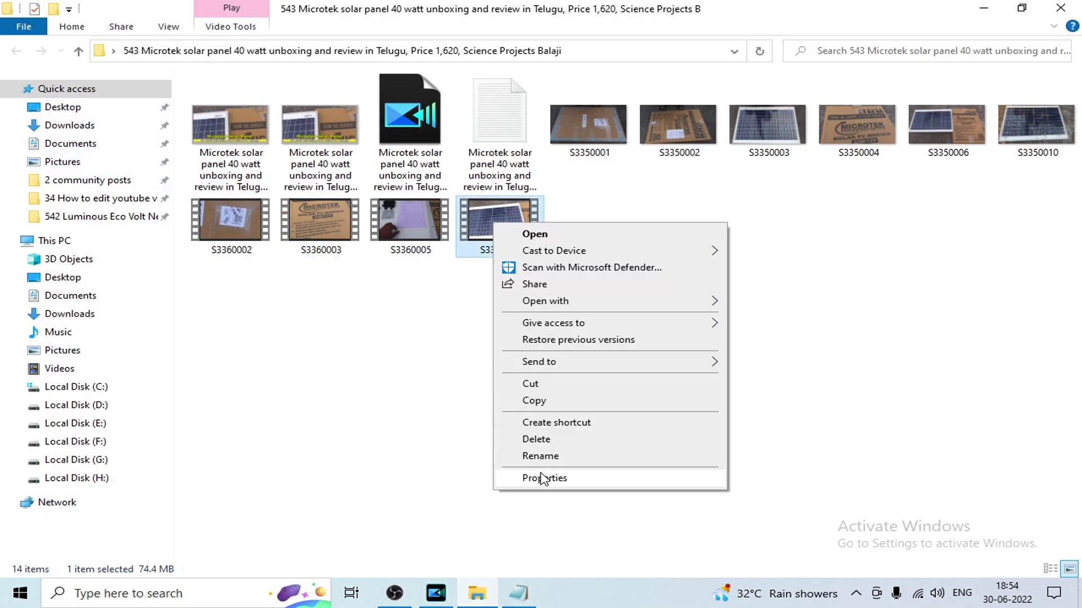
pyautogui.click(542, 478)
pyautogui.click(605, 221)
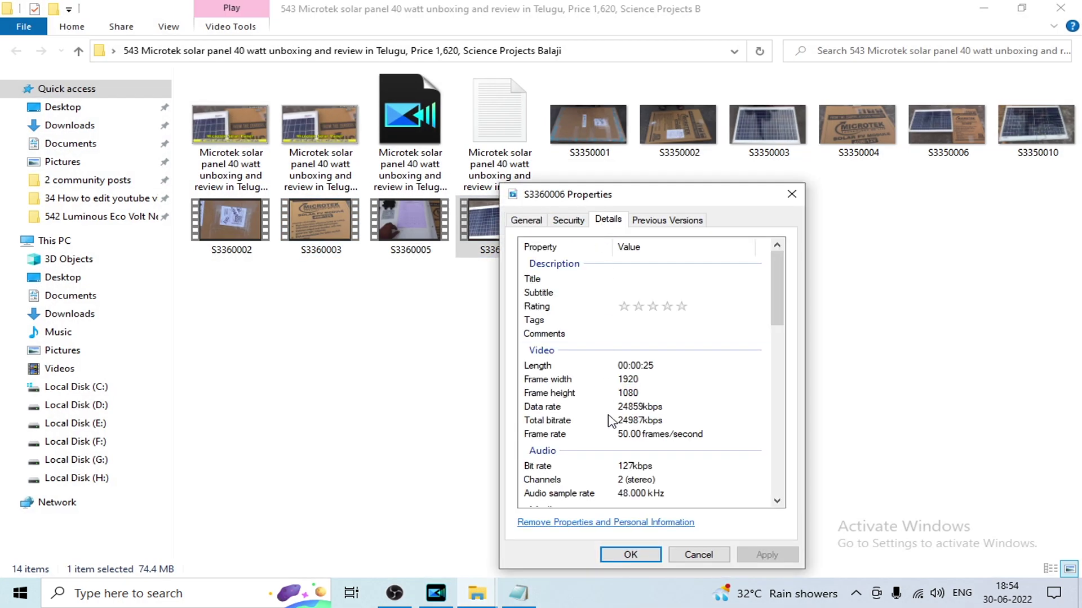
pyautogui.click(644, 423)
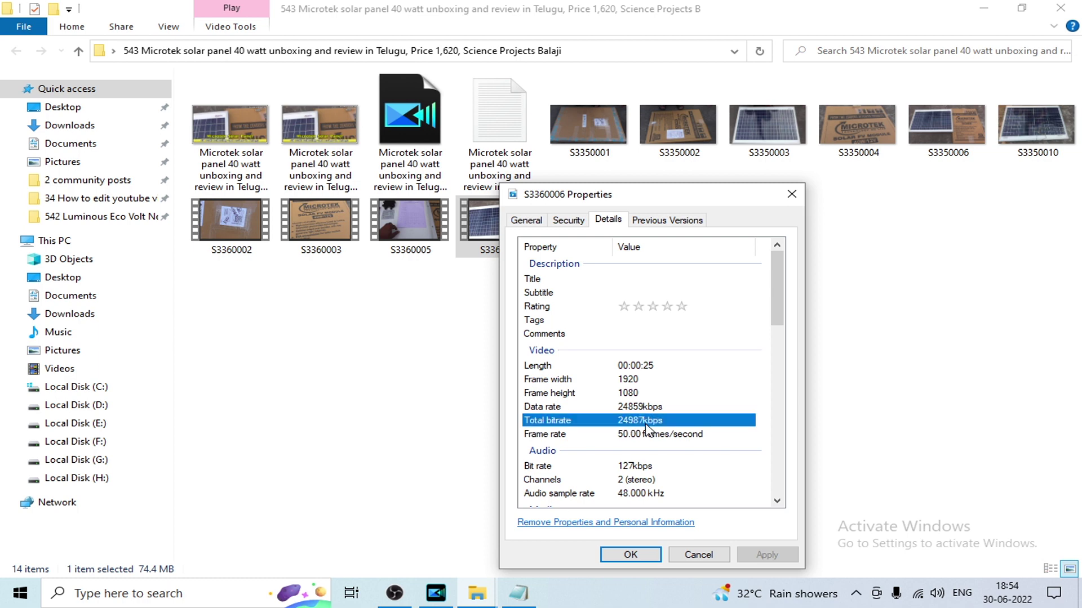
pyautogui.click(436, 593)
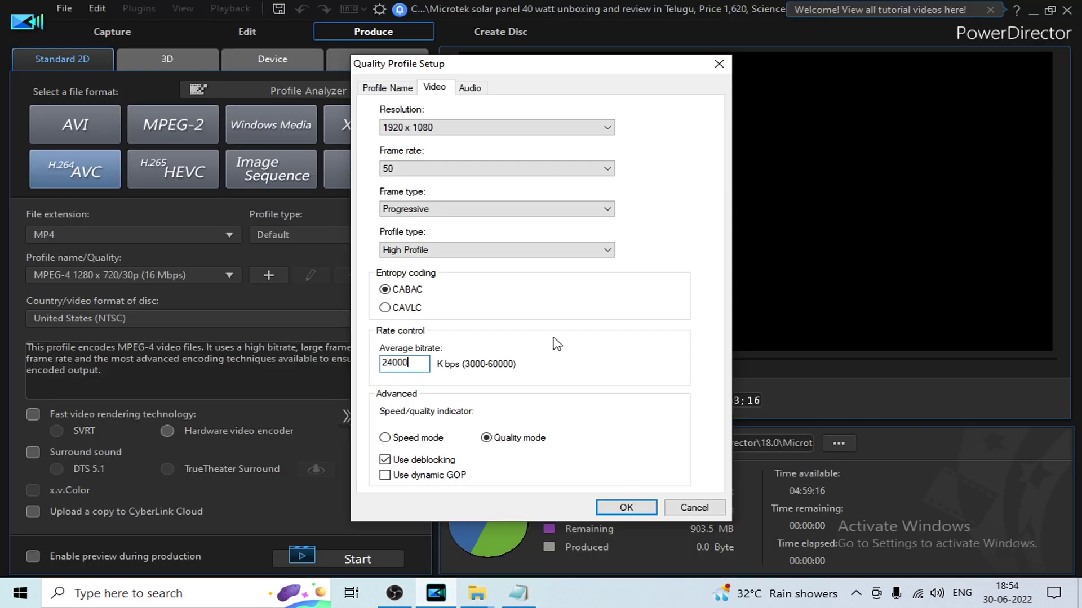
# - Change the profile's average bitrate to 24987 kbps and save the custom quality profile
pyautogui.moveTo(408, 364); pyautogui.dragTo(394, 367)
pyautogui.write('987')
pyautogui.click(626, 507)
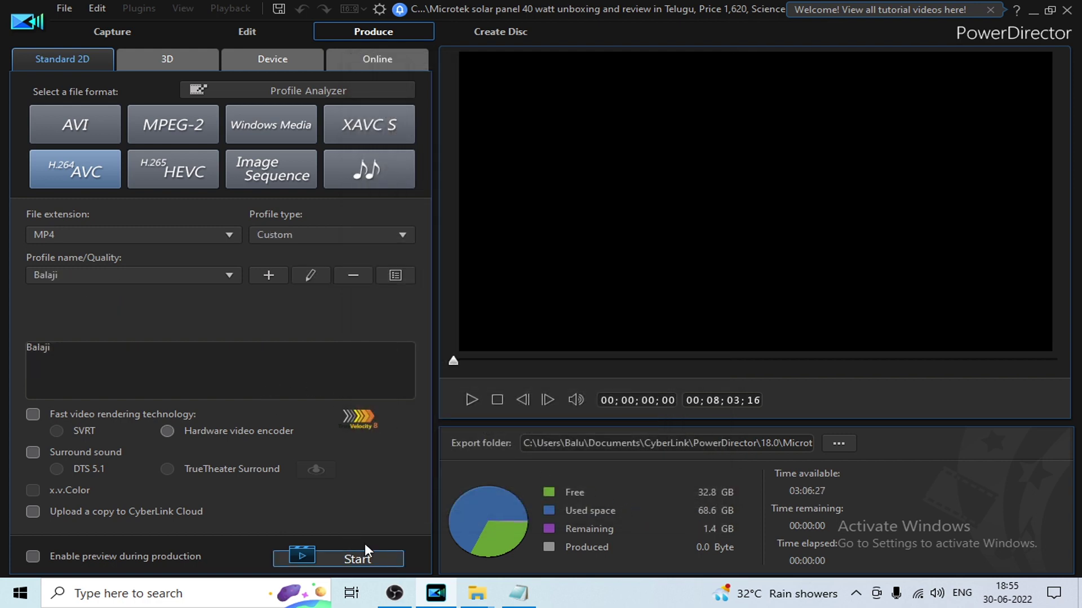
# - Switch to Notepad and copy the full video title text
pyautogui.click(524, 597)
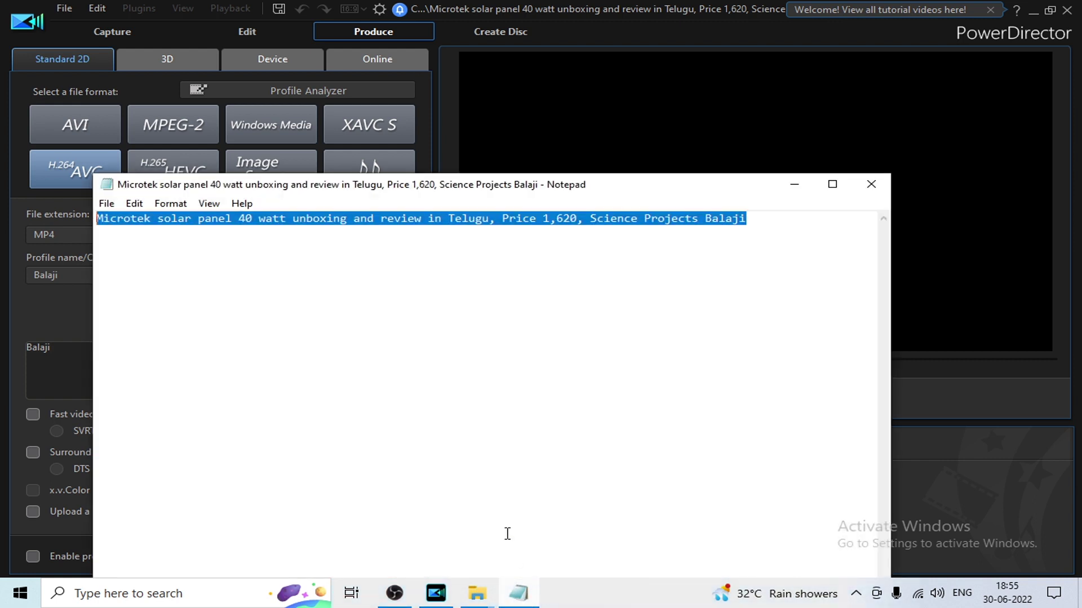
pyautogui.rightClick(402, 227)
pyautogui.click(435, 270)
# - Cut the video title text from the note and undo the cut
pyautogui.rightClick(418, 224)
pyautogui.click(445, 255)
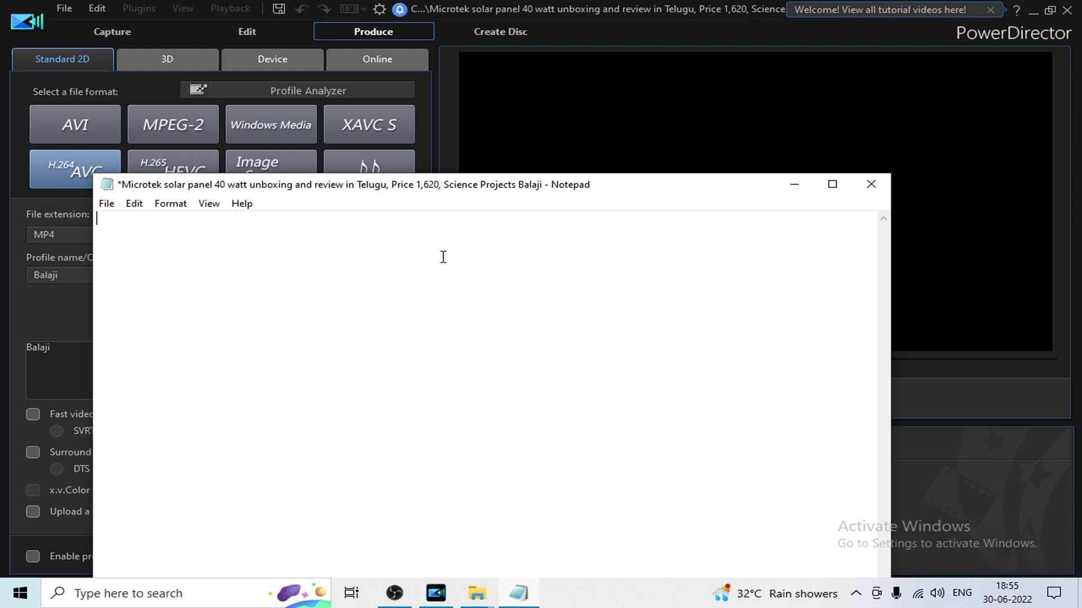
pyautogui.click(112, 207)
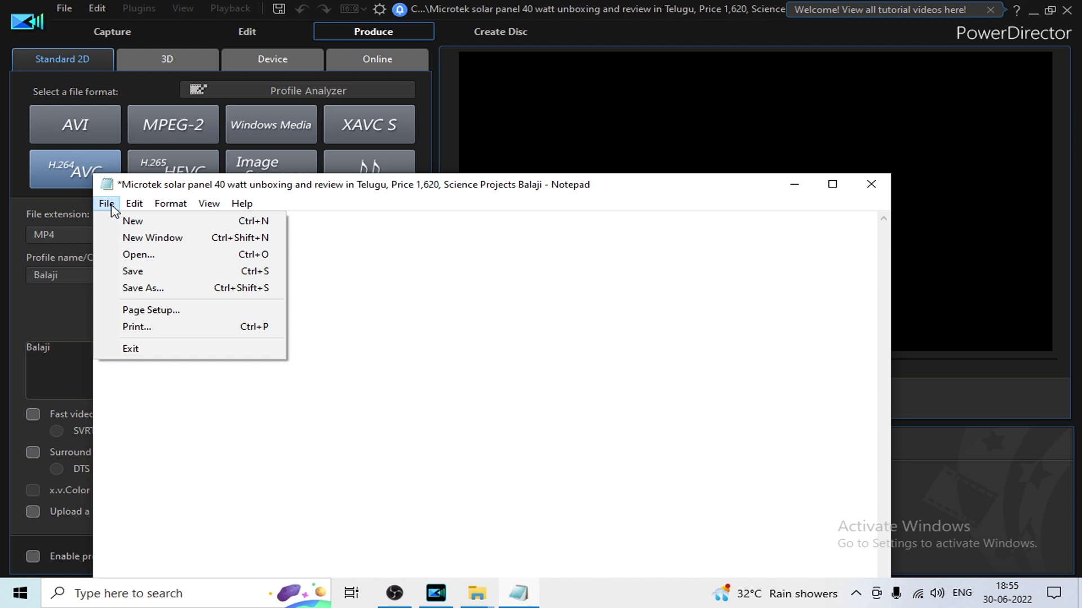
pyautogui.moveTo(134, 203)
pyautogui.click(166, 220)
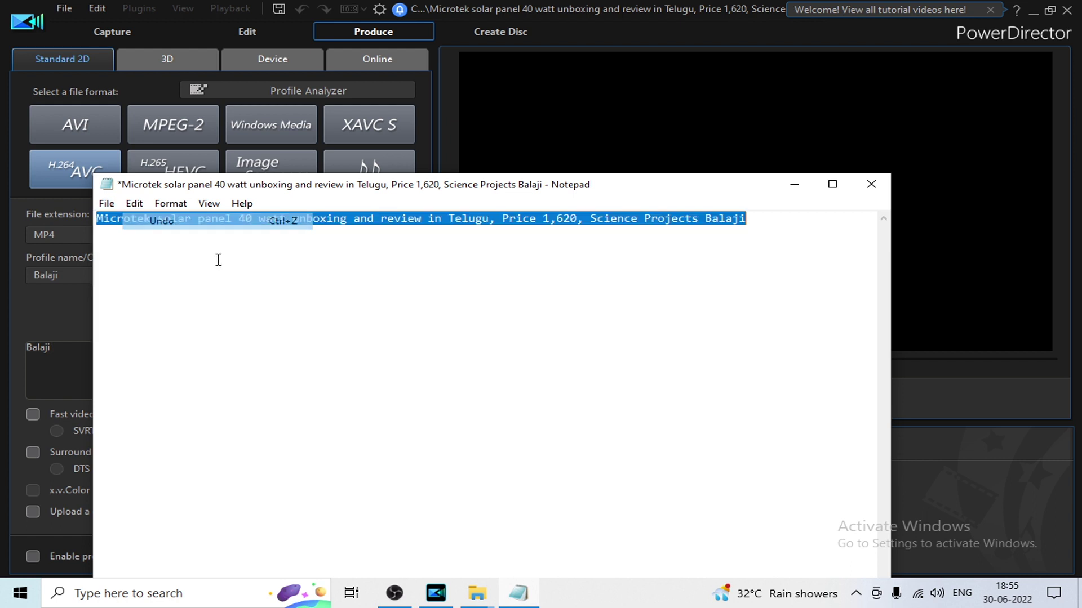
# - Copy the full video title text from the note, save the note, and close Notepad
pyautogui.rightClick(493, 225)
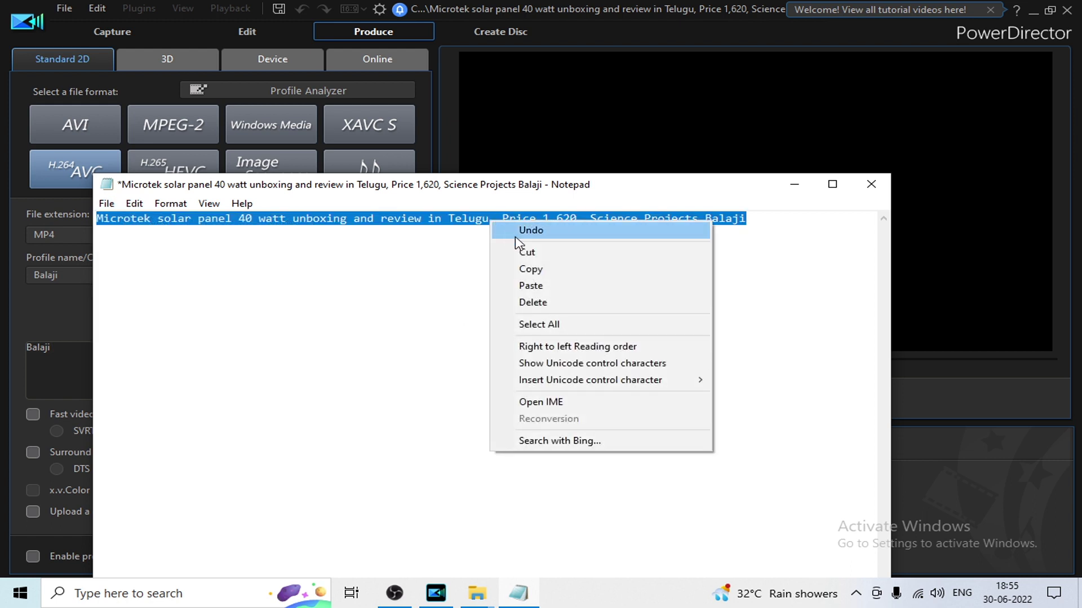
pyautogui.click(534, 270)
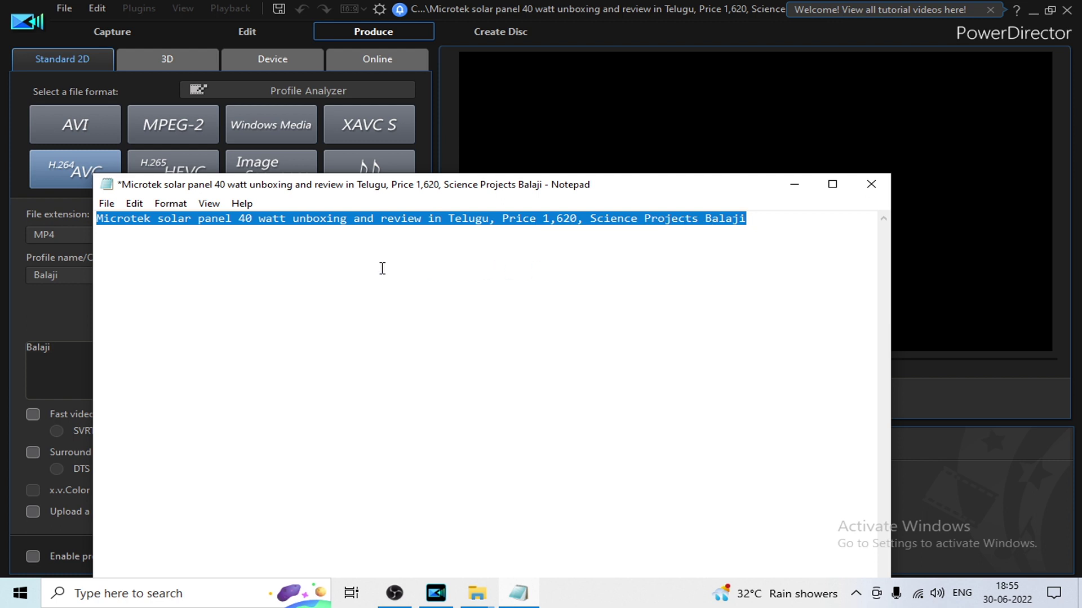
pyautogui.click(106, 204)
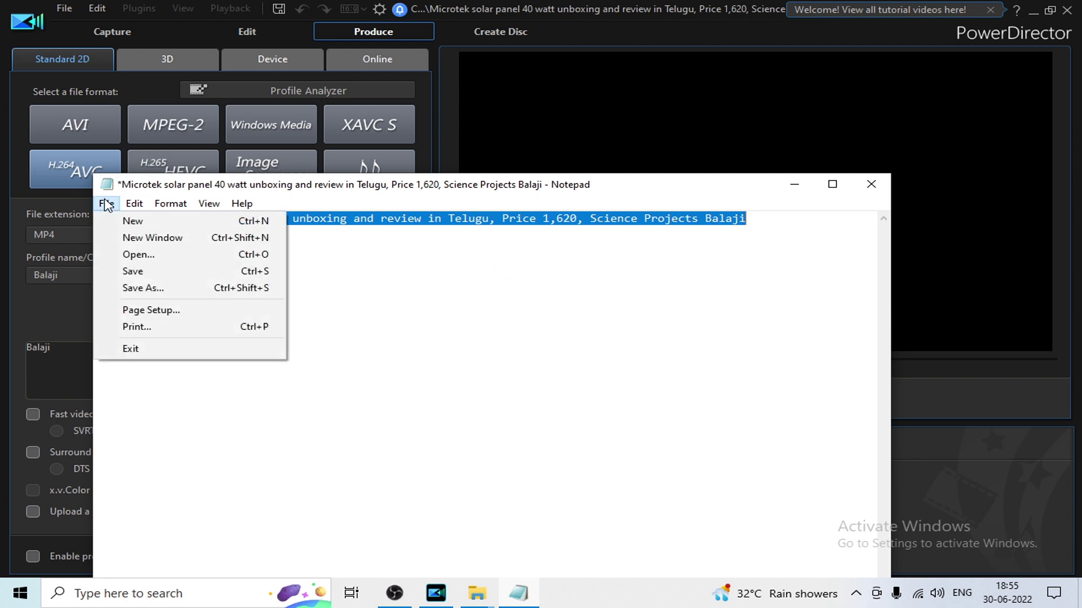
pyautogui.click(136, 272)
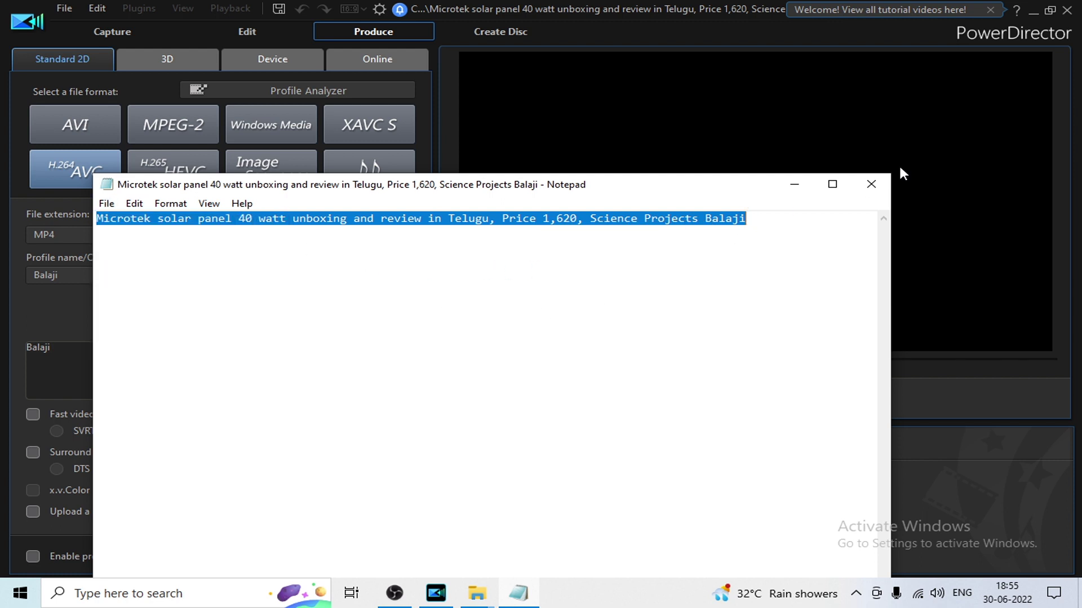
pyautogui.click(871, 184)
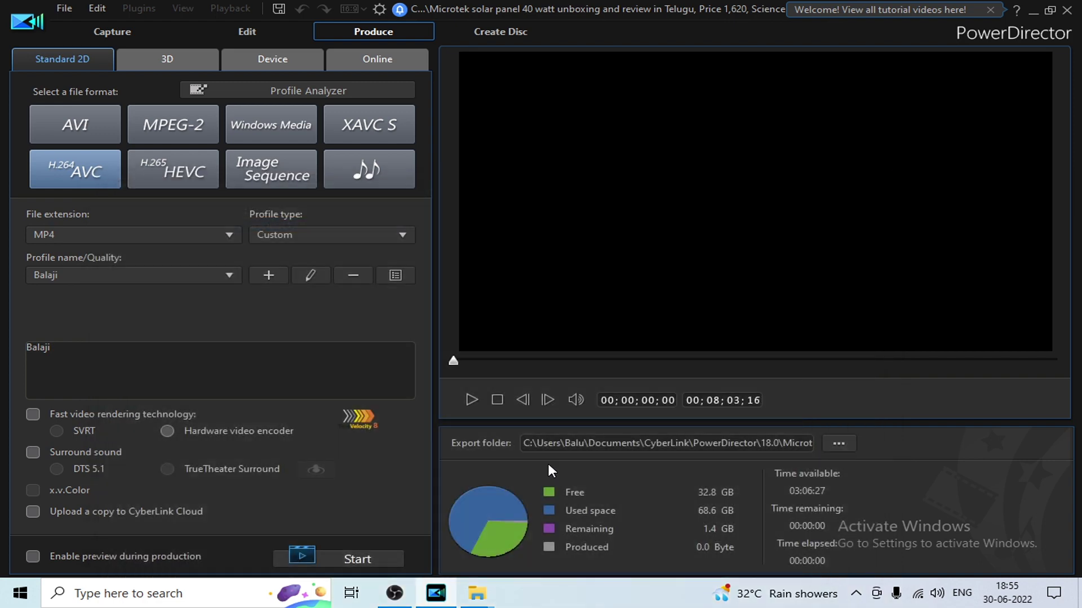
# - Choose the 543 Microtek solar panel 40 watt unboxing folder on the Desktop as the export location
pyautogui.click(839, 443)
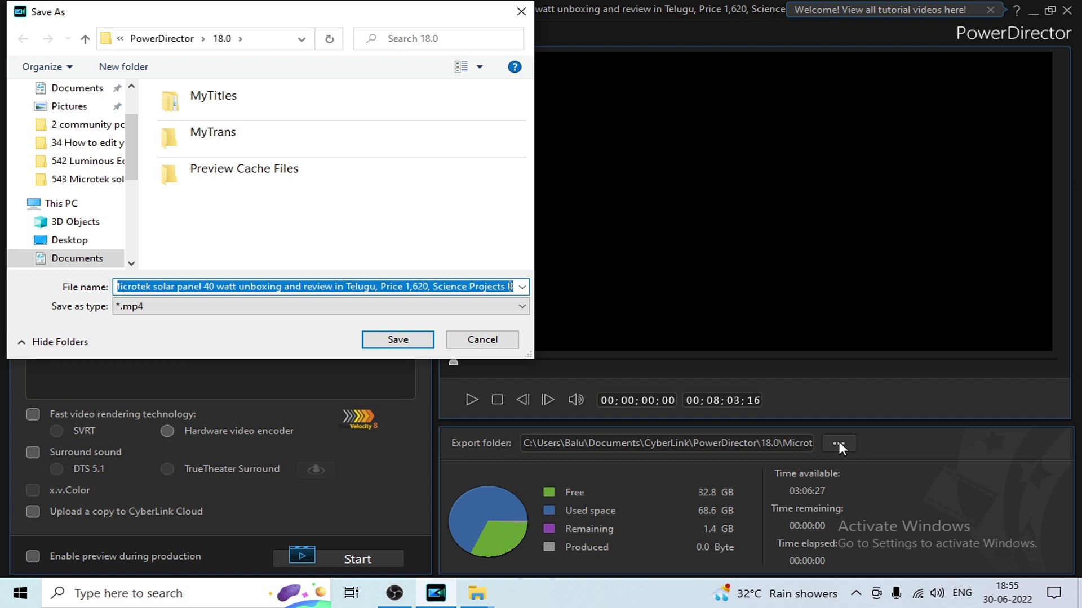
pyautogui.click(70, 241)
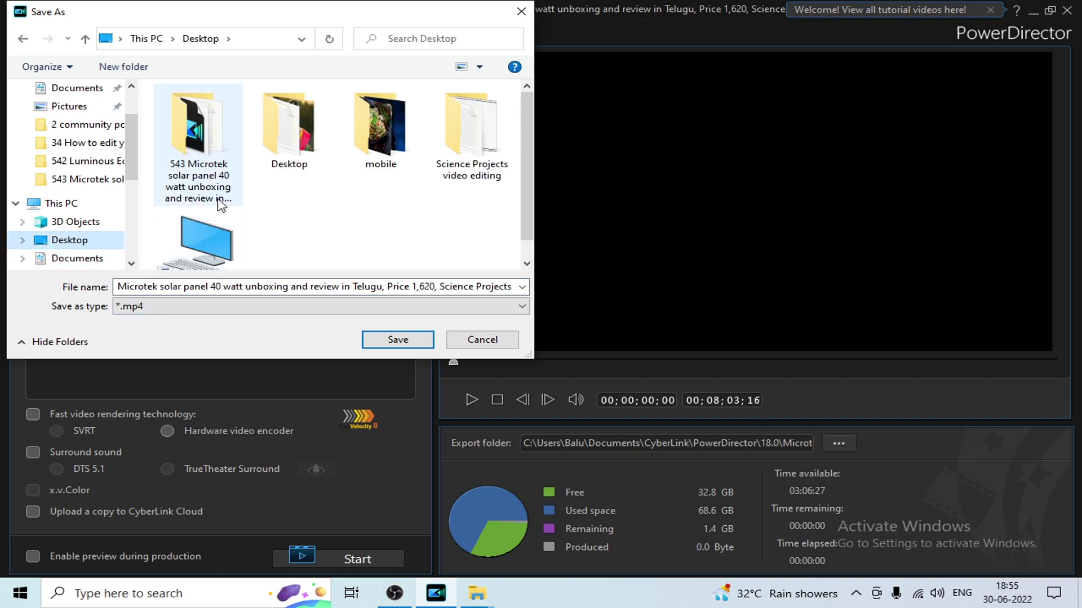
pyautogui.doubleClick(215, 187)
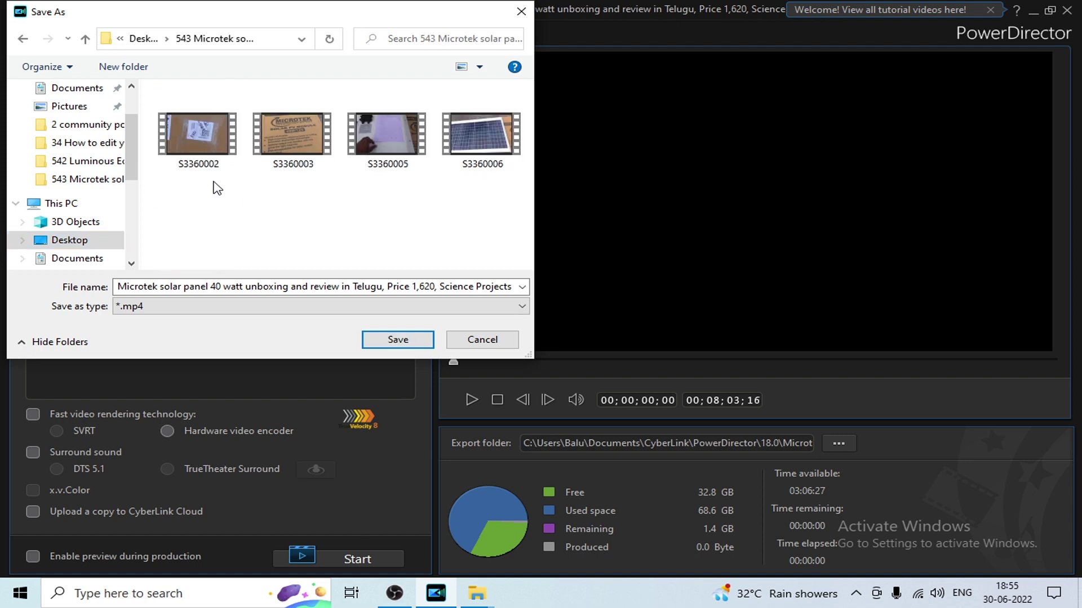
# - Replace the output file name with the copied video title, save the export settings, and start producing the movie
pyautogui.click(213, 286)
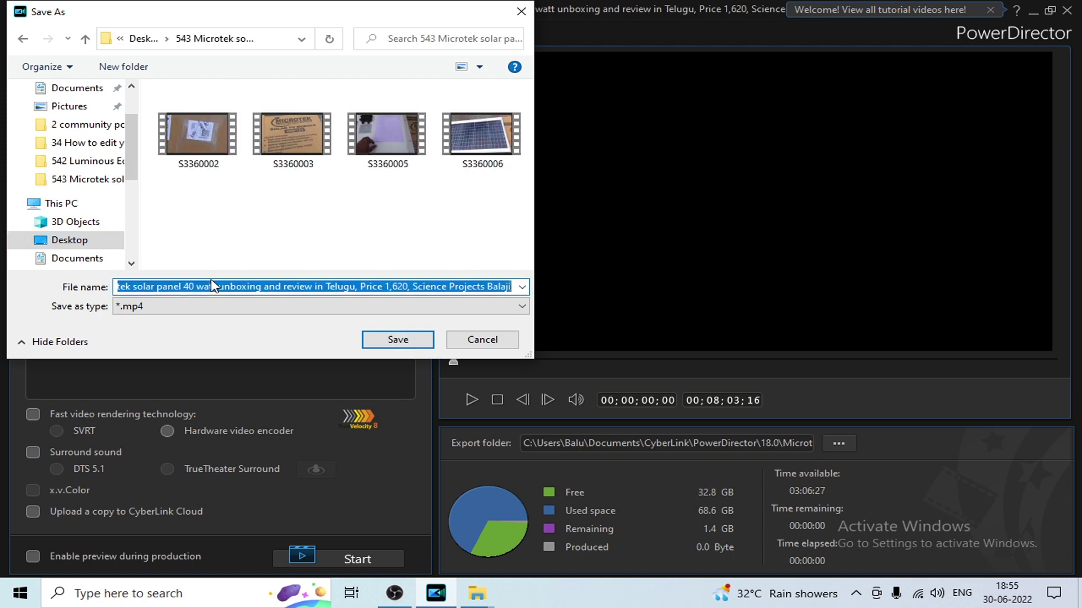
pyautogui.press('BackSpace')
pyautogui.rightClick(218, 287)
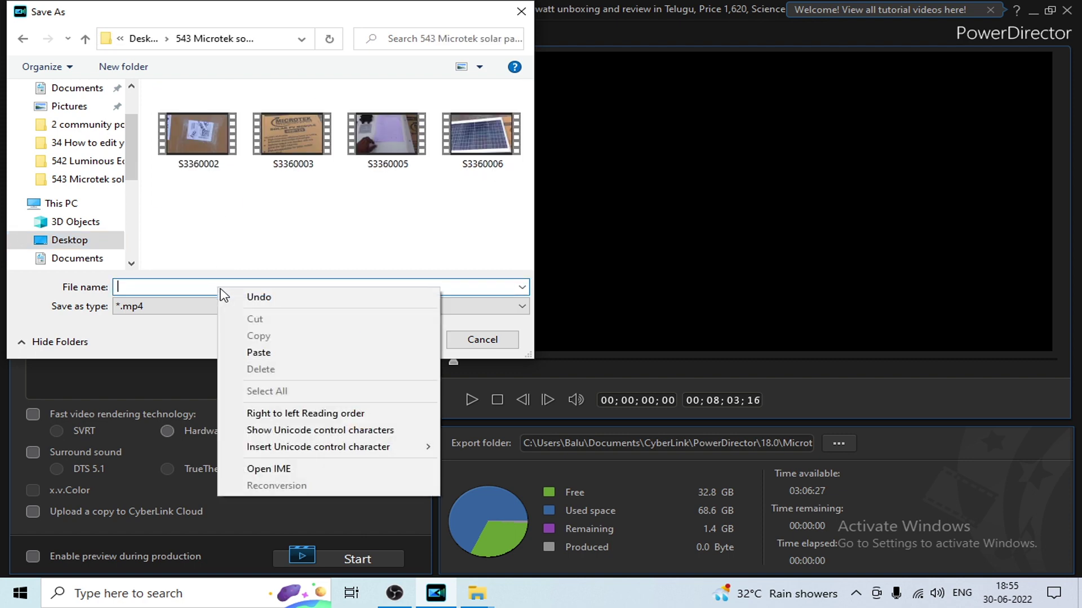
pyautogui.click(252, 353)
pyautogui.click(242, 257)
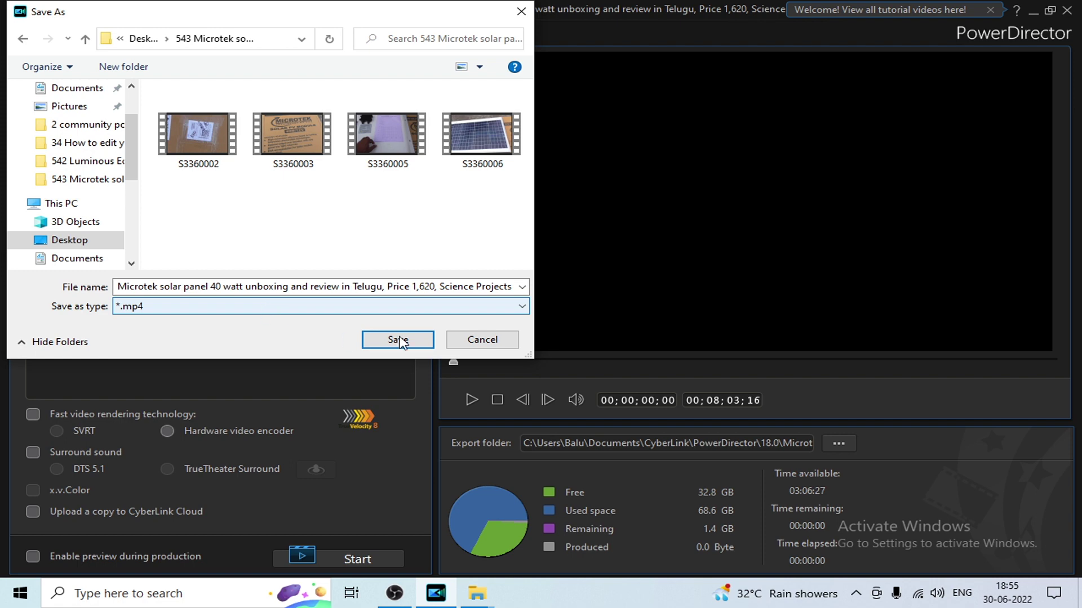
pyautogui.click(398, 340)
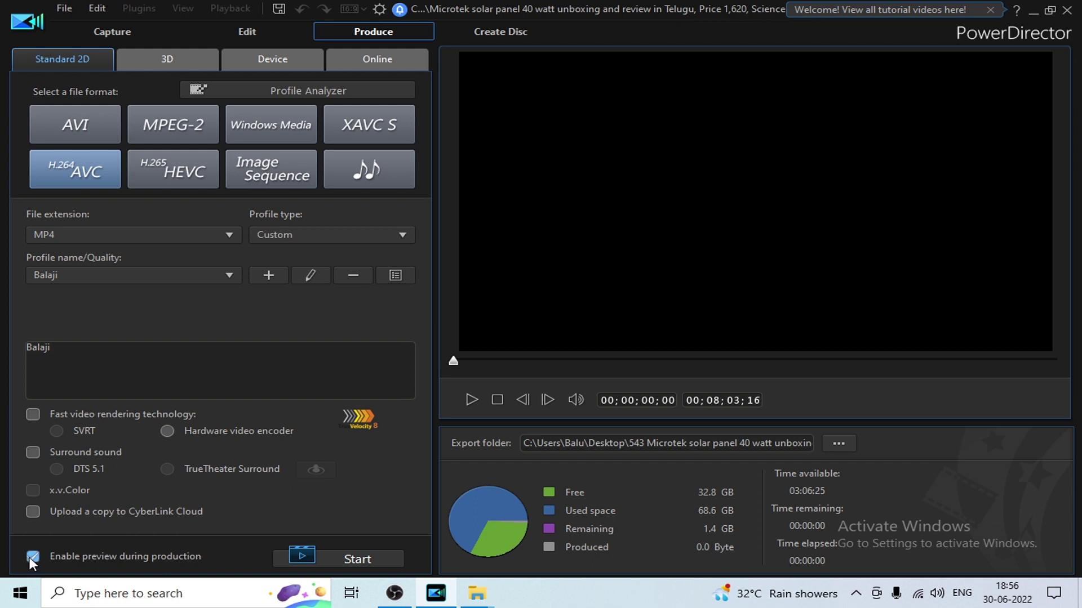
pyautogui.click(353, 556)
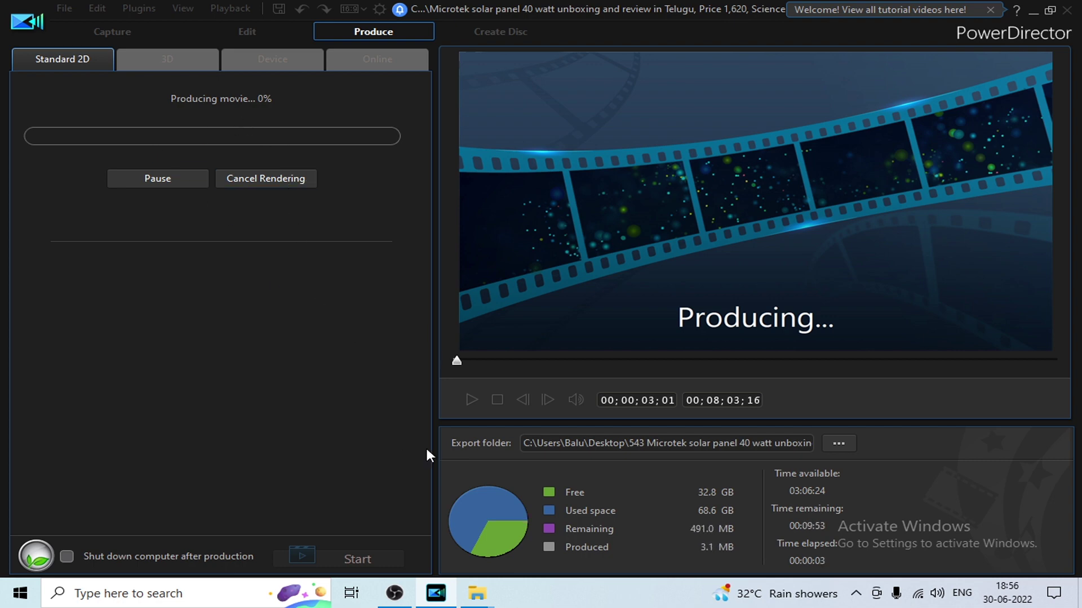
# - Close the S3360006 video's properties and switch to the 543 Microtek solar panel folder in File Explorer
pyautogui.moveTo(476, 594)
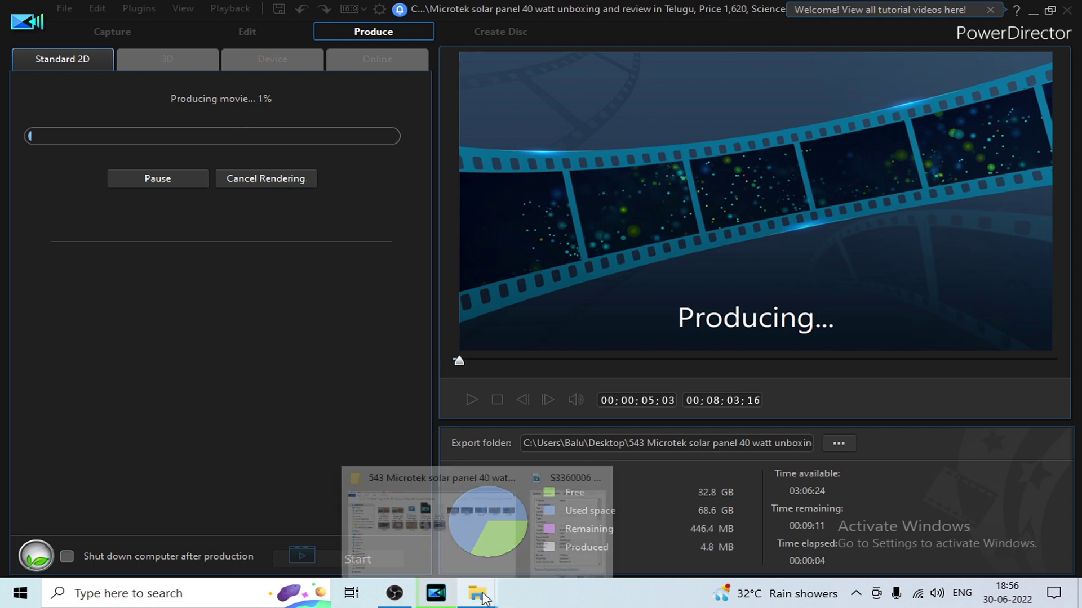
pyautogui.click(576, 549)
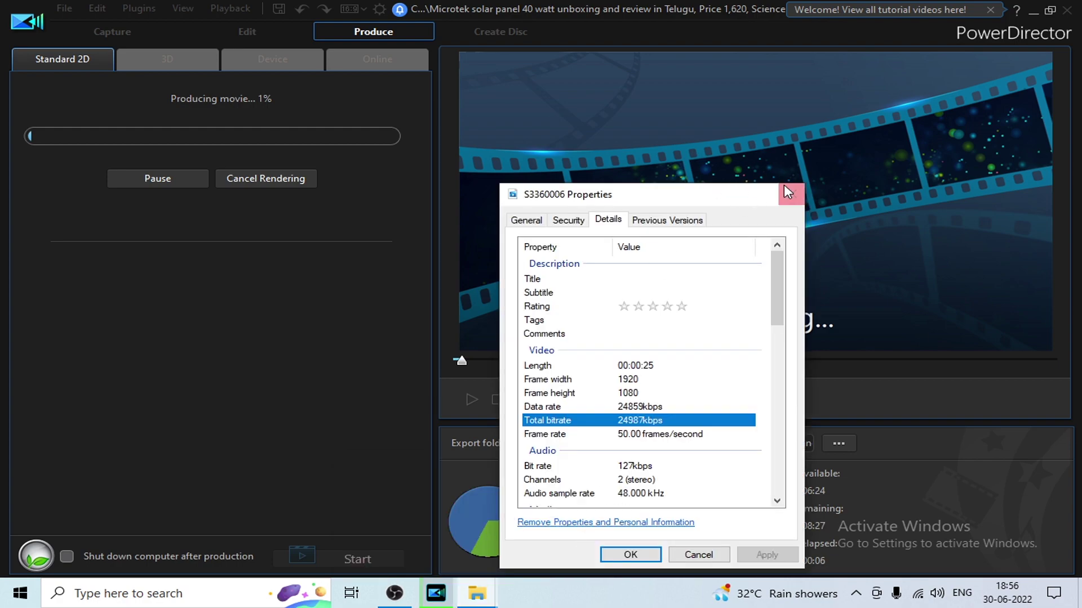
pyautogui.press('Escape')
pyautogui.click(469, 604)
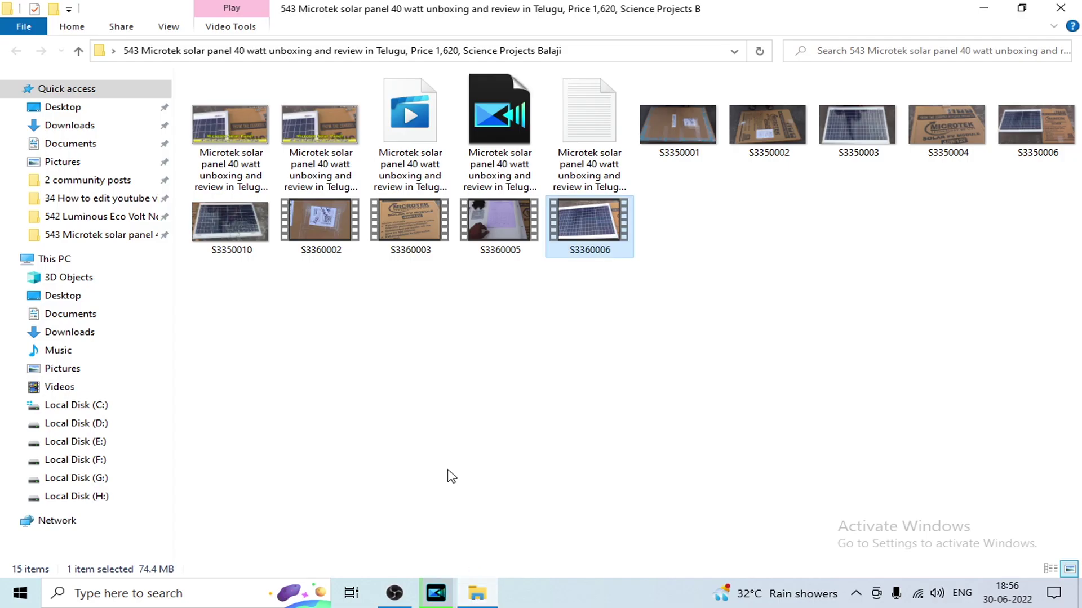
# - Open the properties of the Microtek solar panel MP4 file in the export folder
pyautogui.click(352, 354)
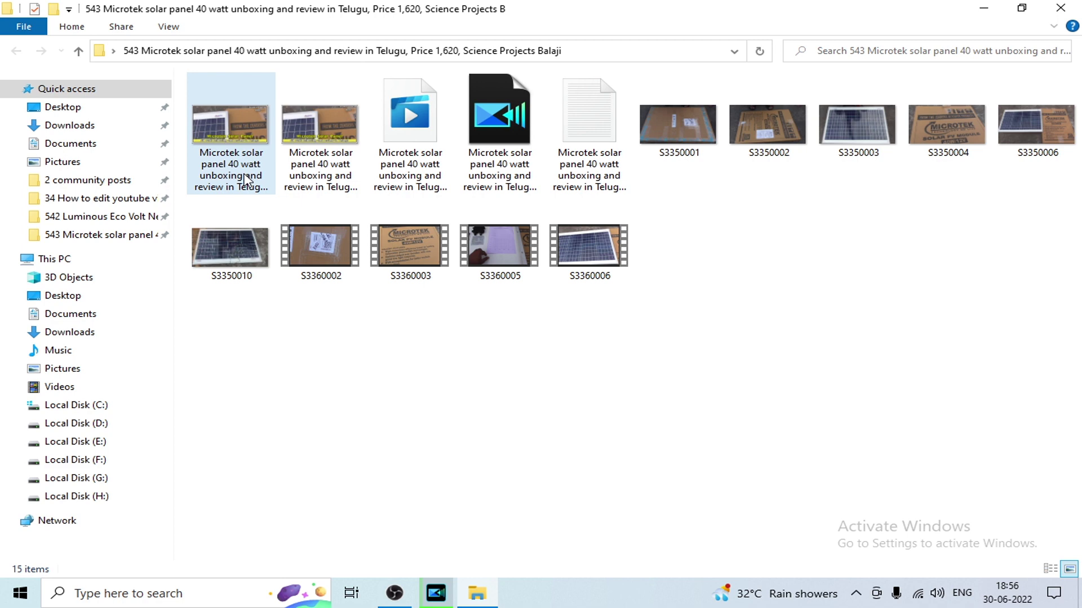
pyautogui.click(413, 141)
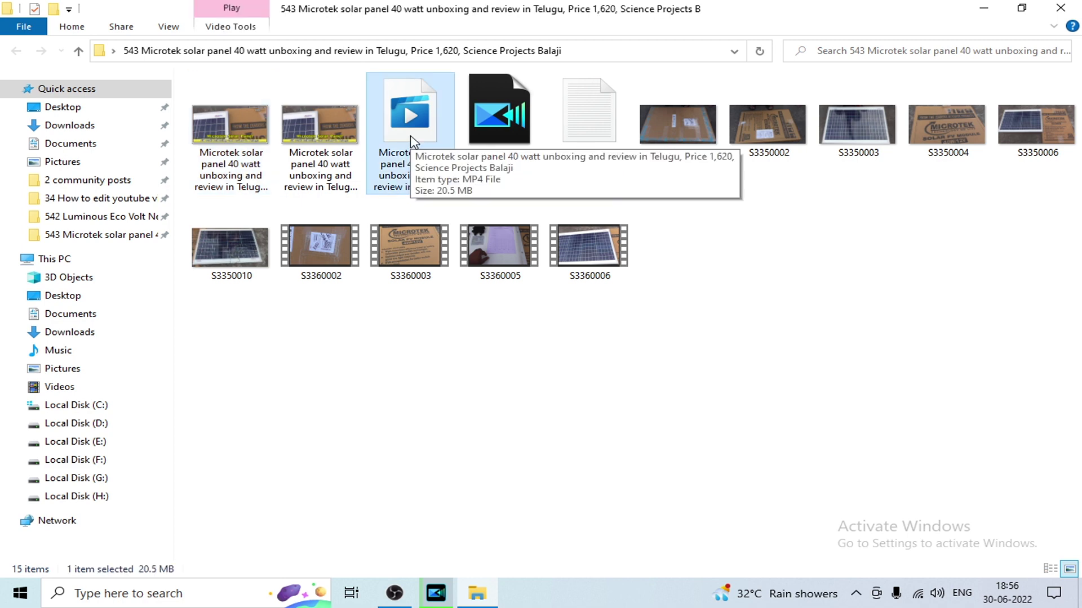
pyautogui.hotkey('alt', 'Return')
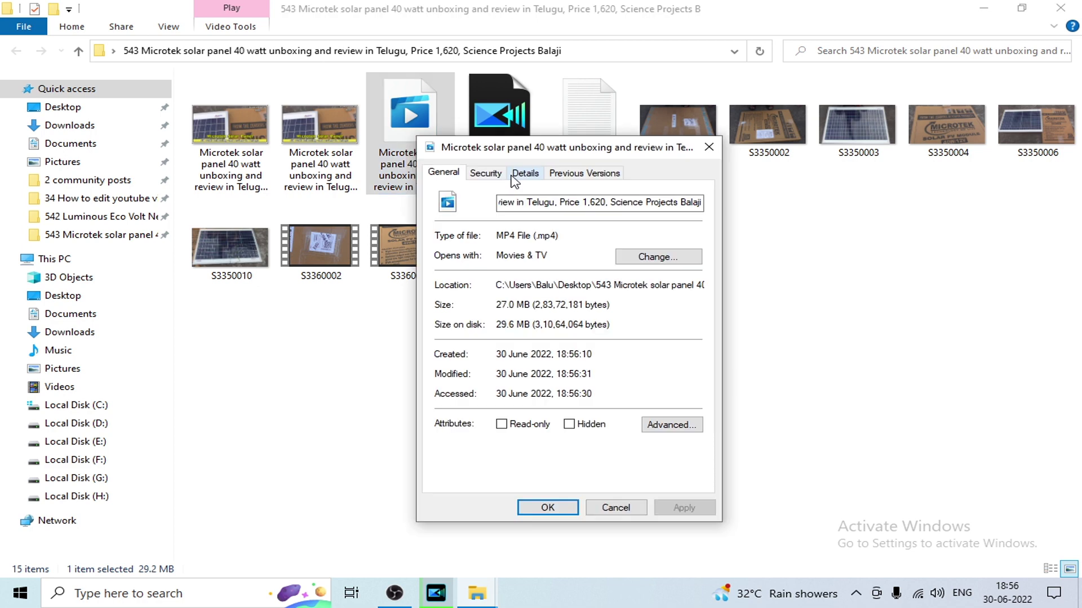